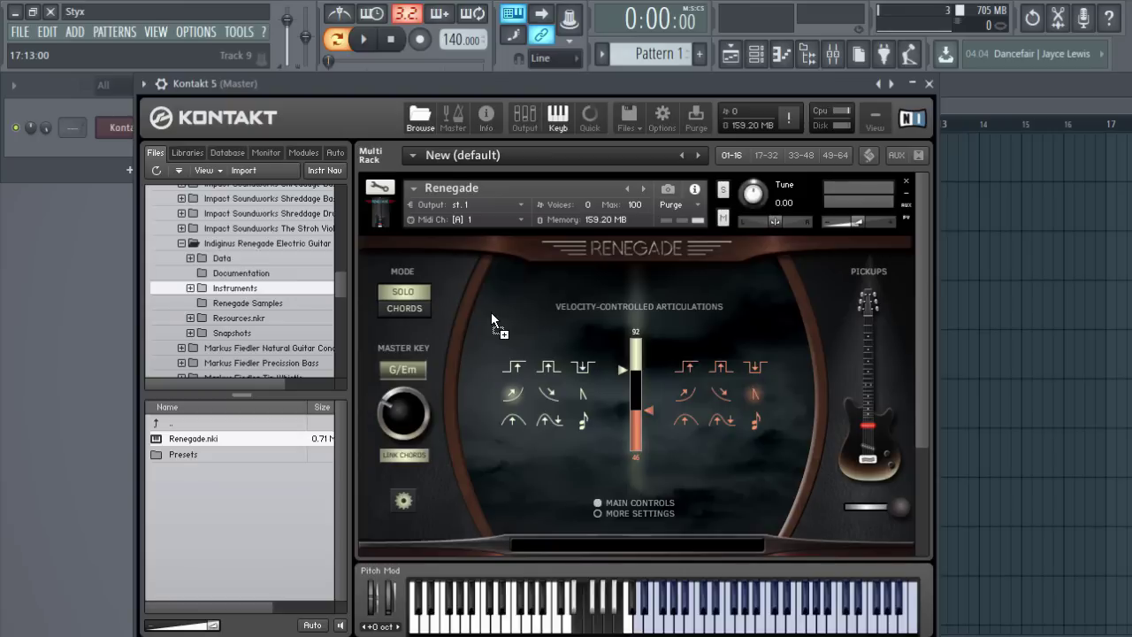
- Hide Kontakt's file browser pane and move the plugin window toward the middle of the screen
left_click(420, 120)
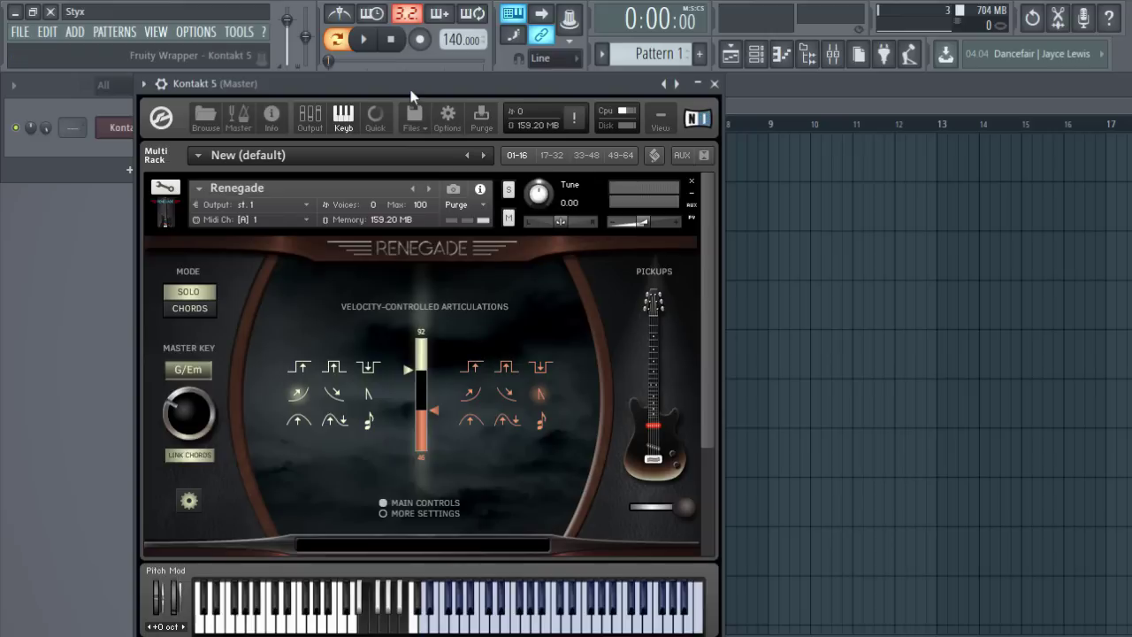
left_click_drag(410, 90, 551, 74)
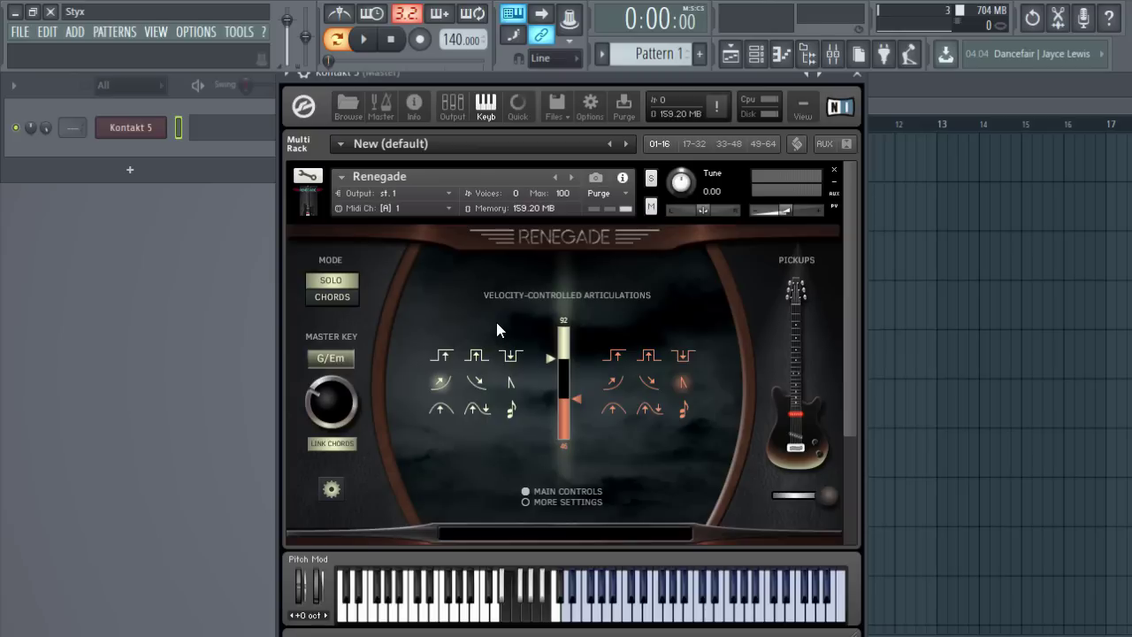
- Look over Renegade's main controls and the additional hammer-on, trill, bend and mixer settings
scroll(496, 321, "down", 4)
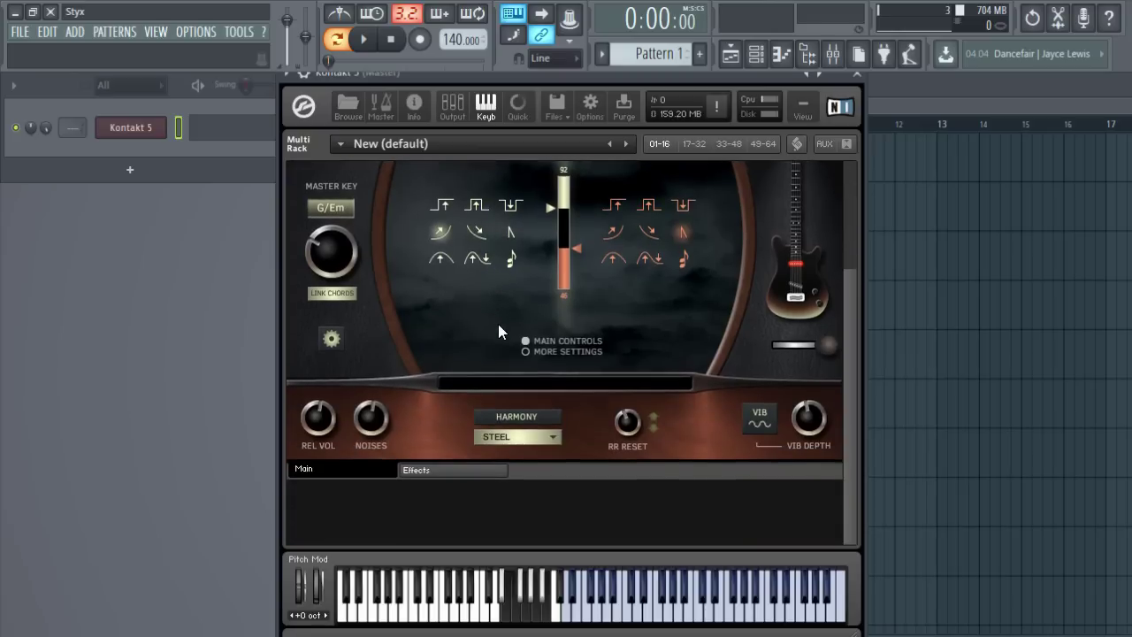
scroll(496, 332, "up", 4)
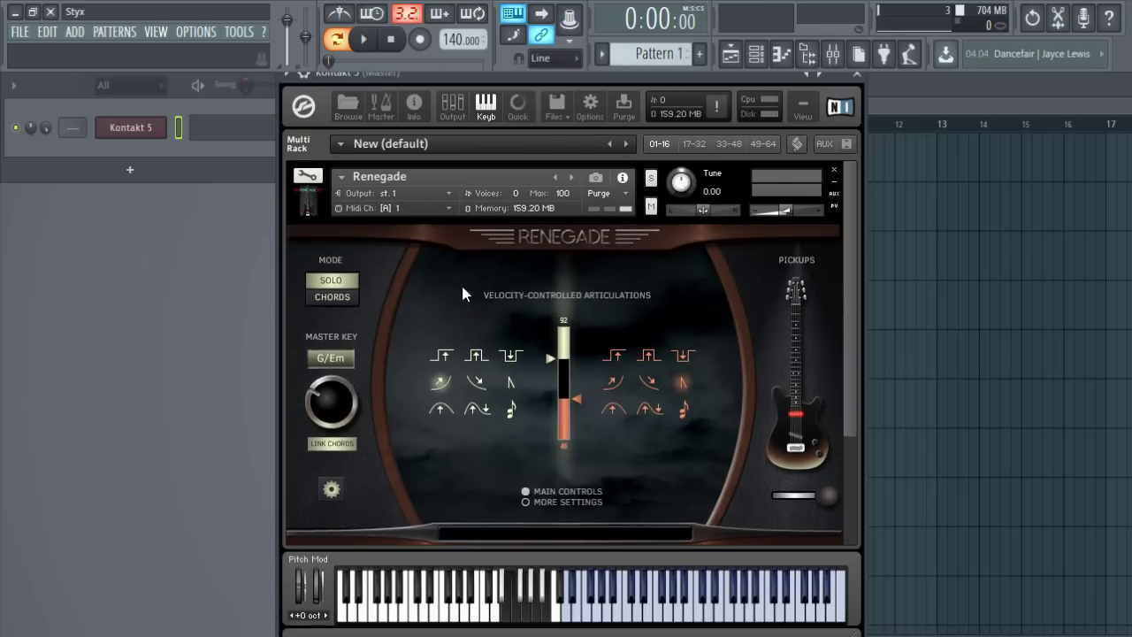
scroll(482, 292, "down", 1)
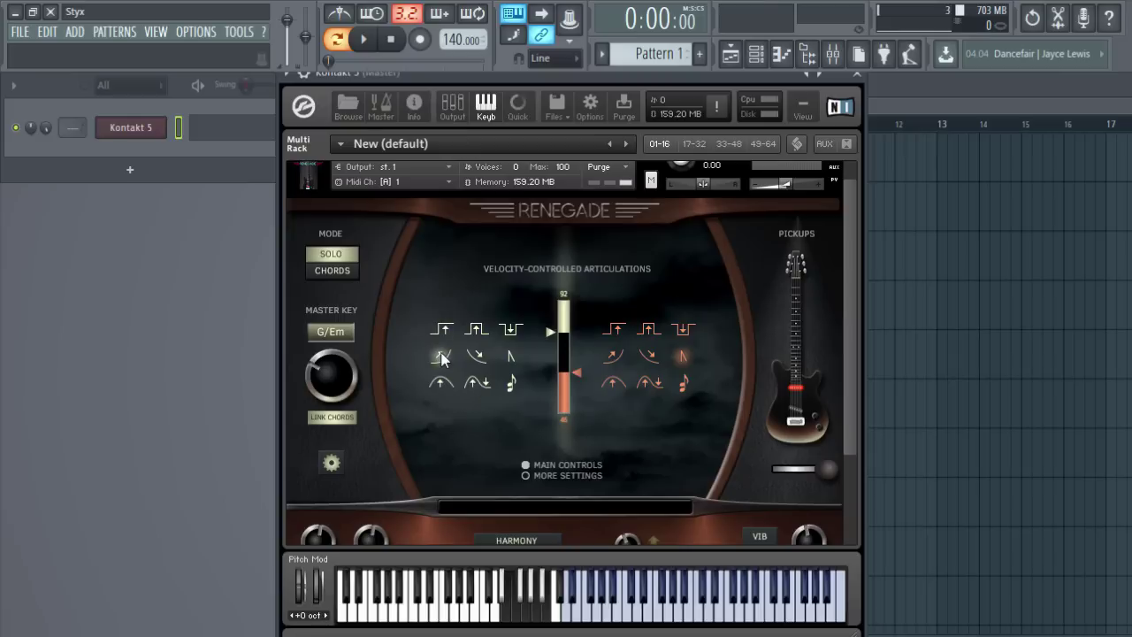
scroll(442, 372, "down", 2)
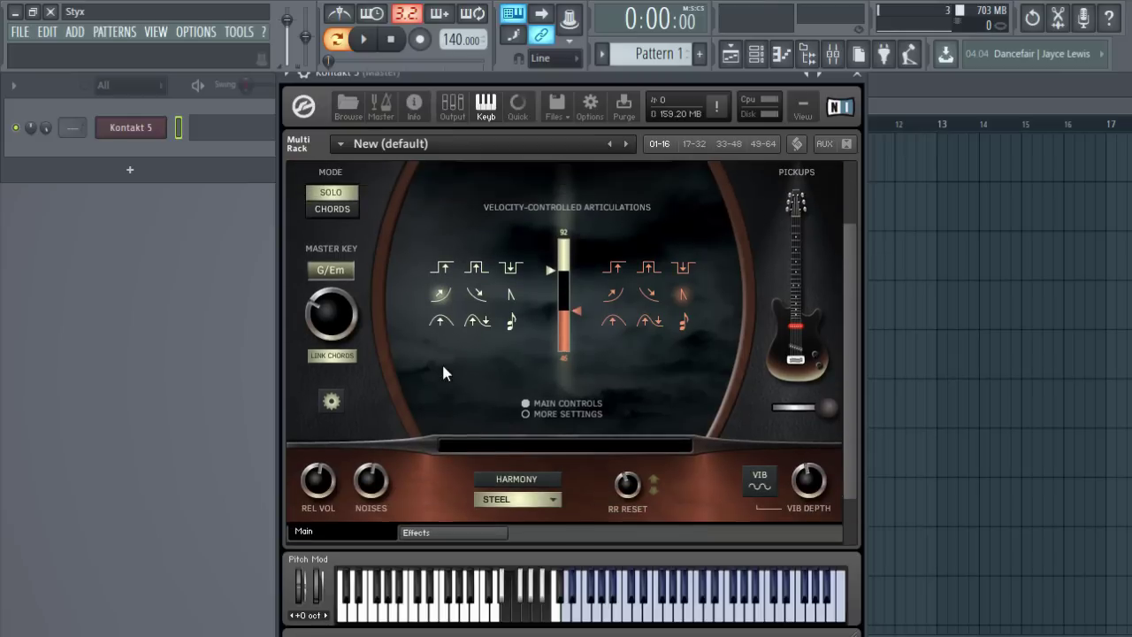
left_click(599, 621)
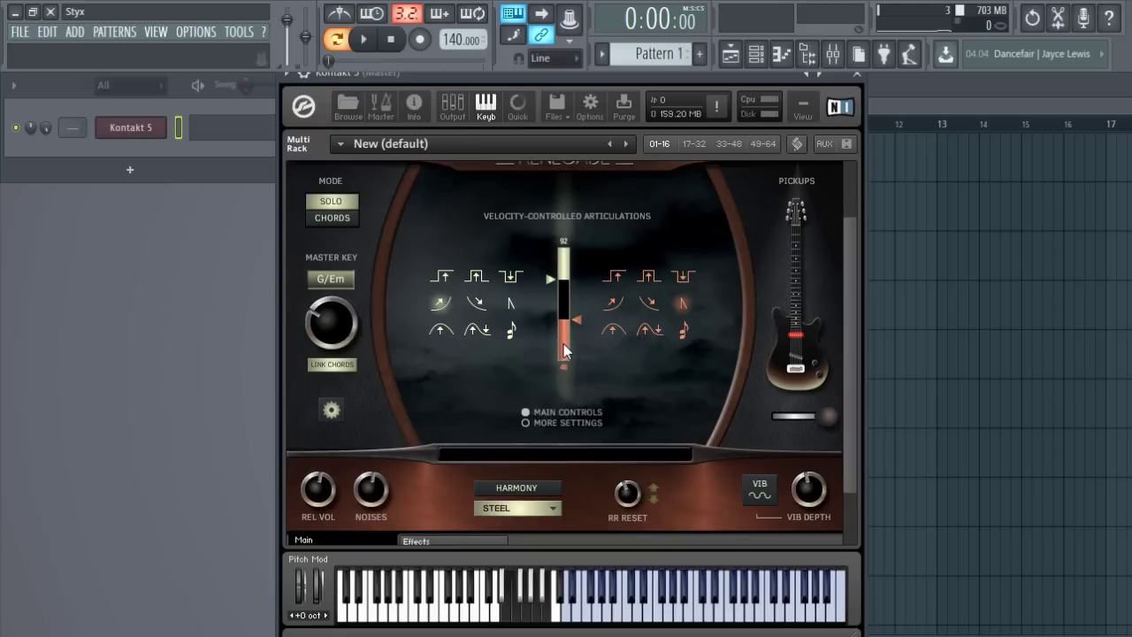
left_click(525, 423)
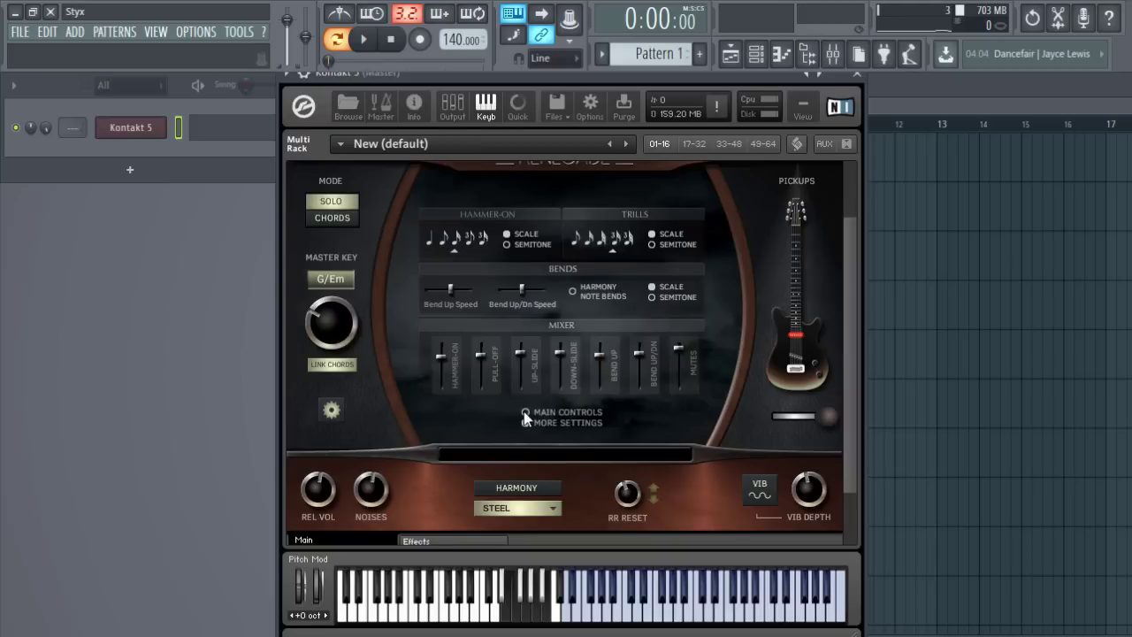
left_click(525, 412)
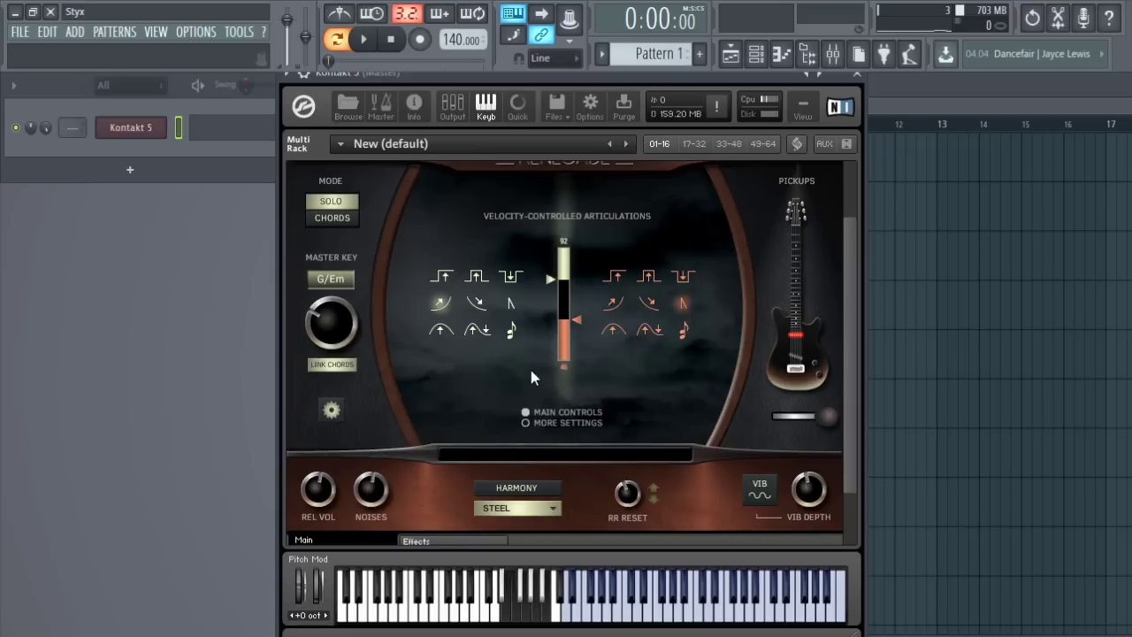
scroll(530, 371, "up", 3)
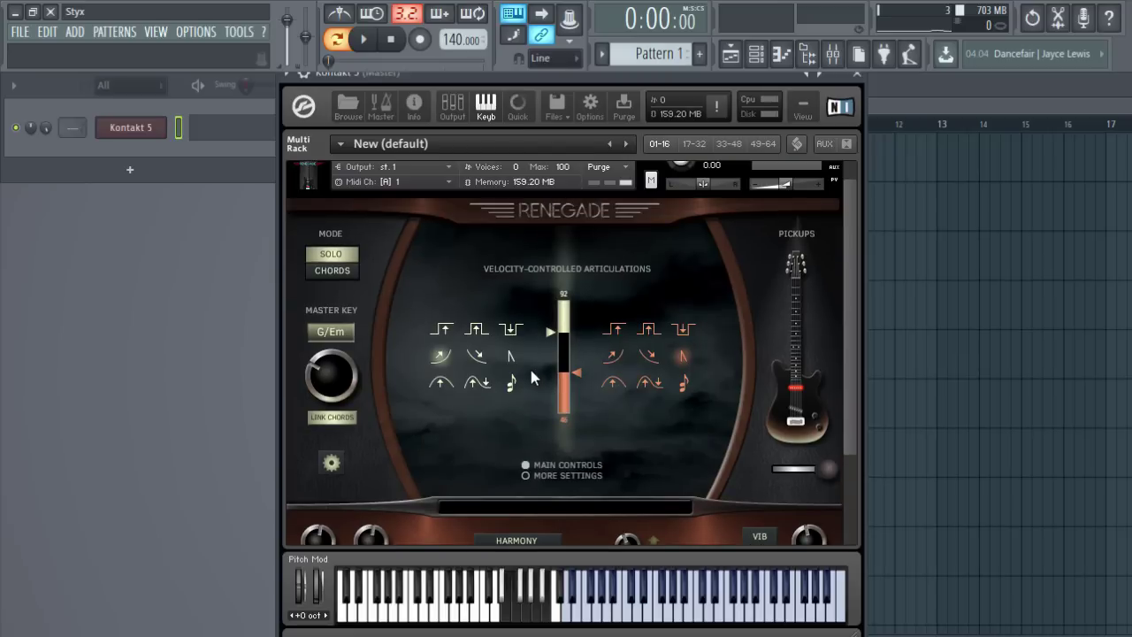
scroll(530, 370, "down", 2)
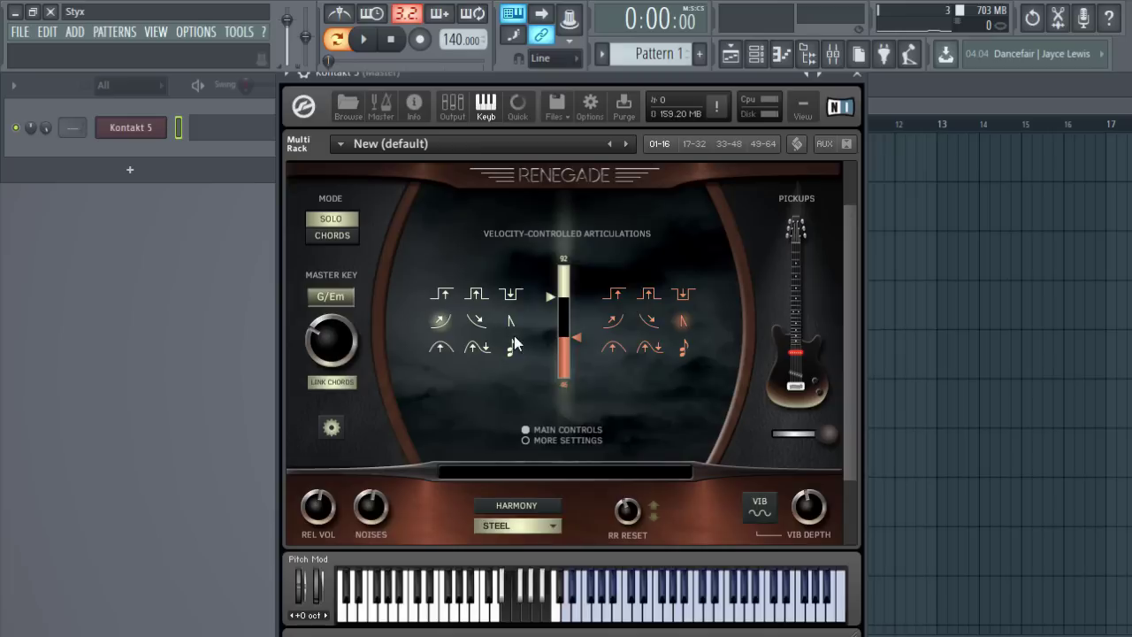
- Audition the white velocity-controlled articulations and switch that group off
left_click(511, 323)
left_click(474, 323)
scroll(503, 386, "down", 2)
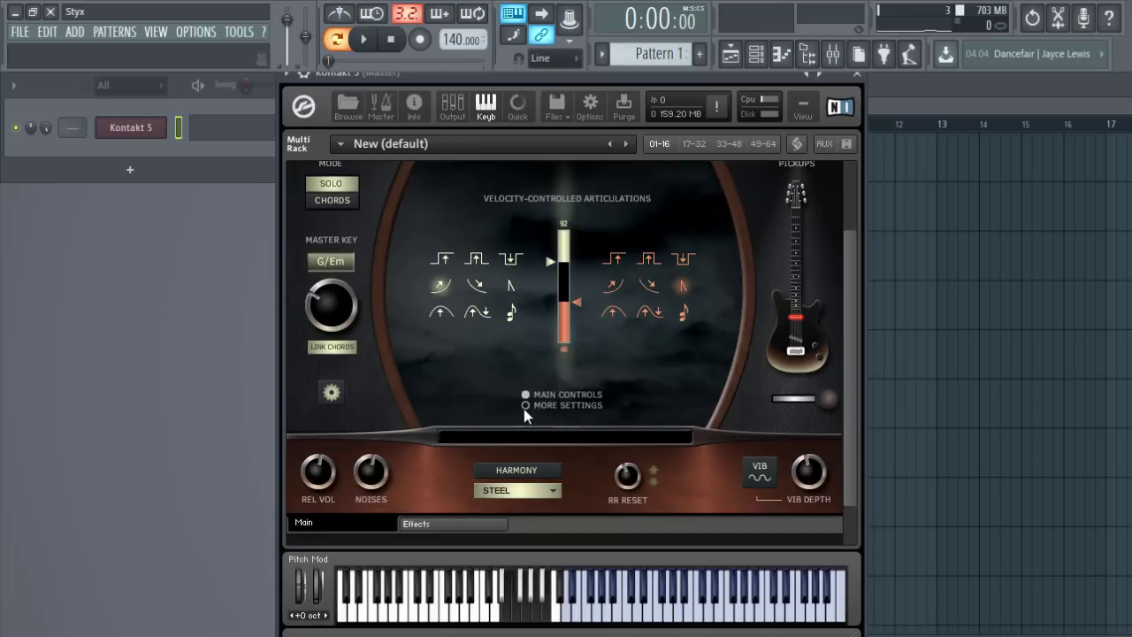
scroll(512, 408, "up", 2)
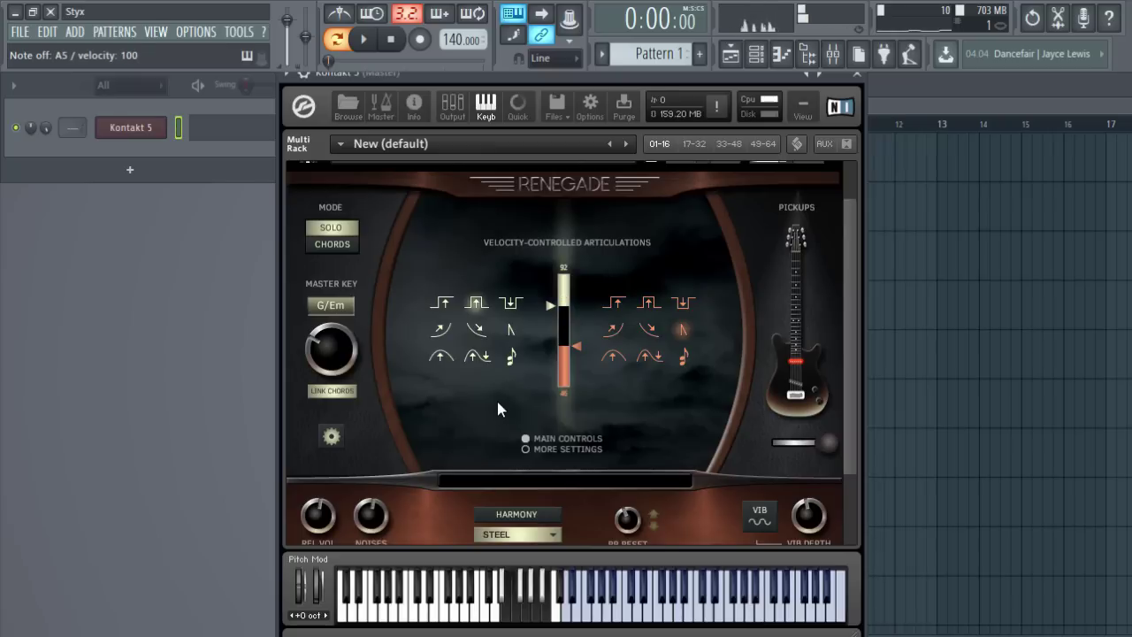
left_click(511, 305)
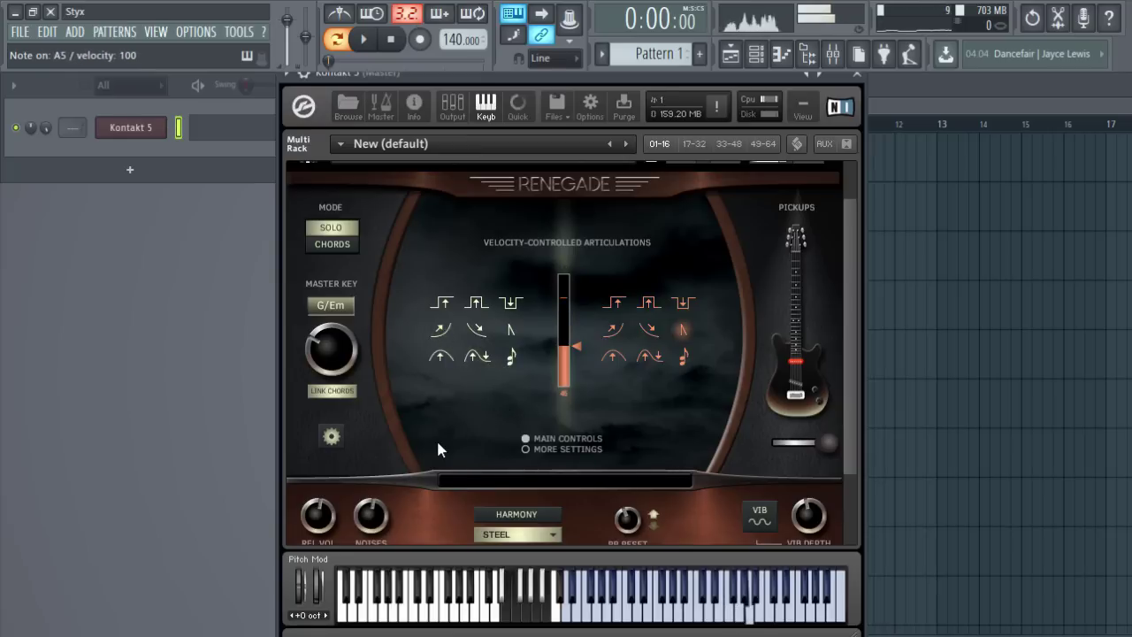
- Try other articulations in the orange group and view the additional bend and hammer-on settings before returning to the main controls
left_click(617, 304)
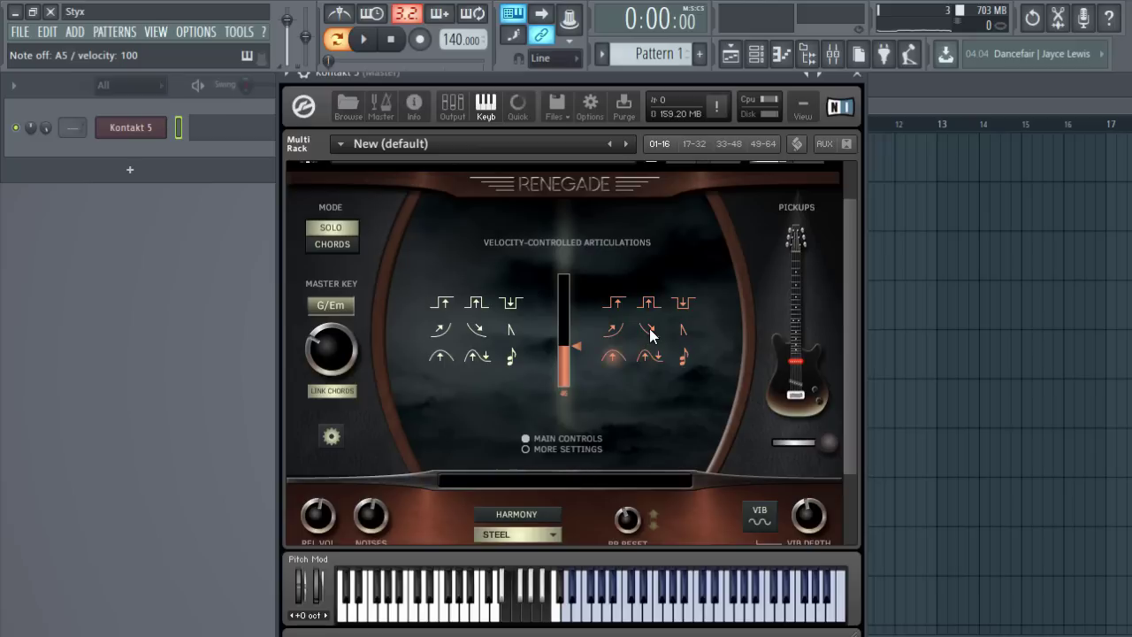
left_click(526, 448)
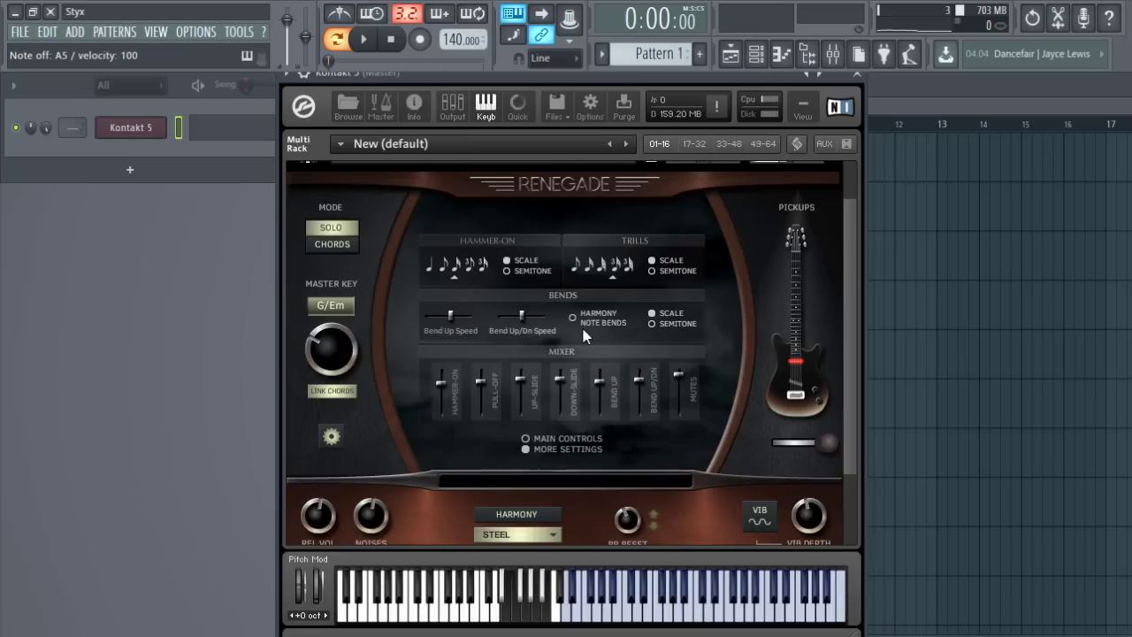
left_click(536, 438)
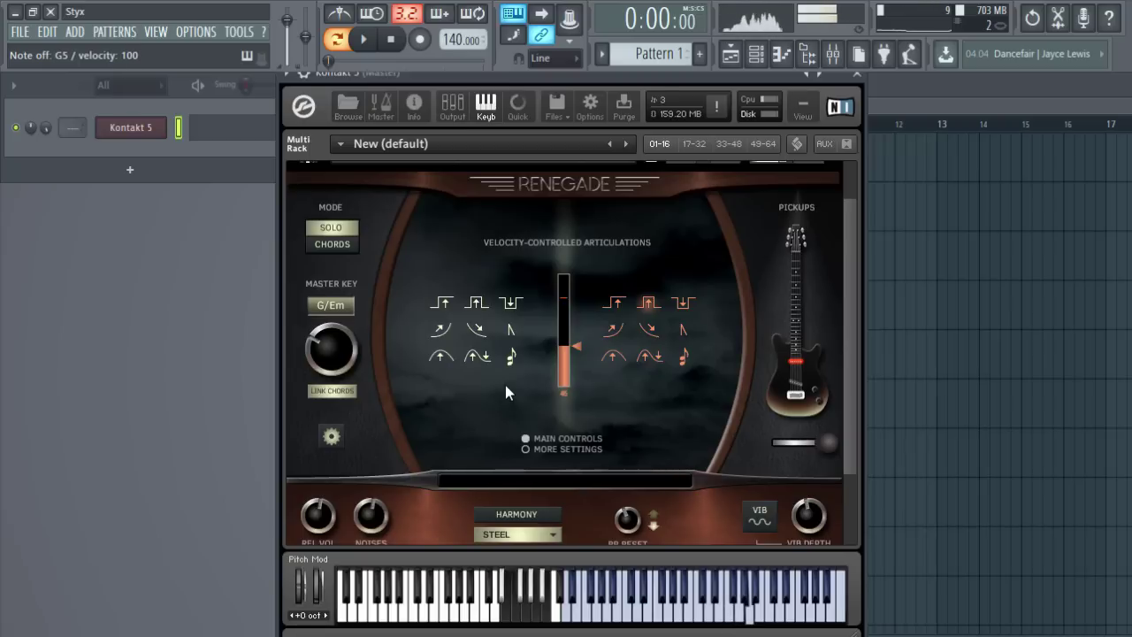
- Open Renegade's effects page and examine its pedals, amplifier and preset options
scroll(409, 327, "down", 3)
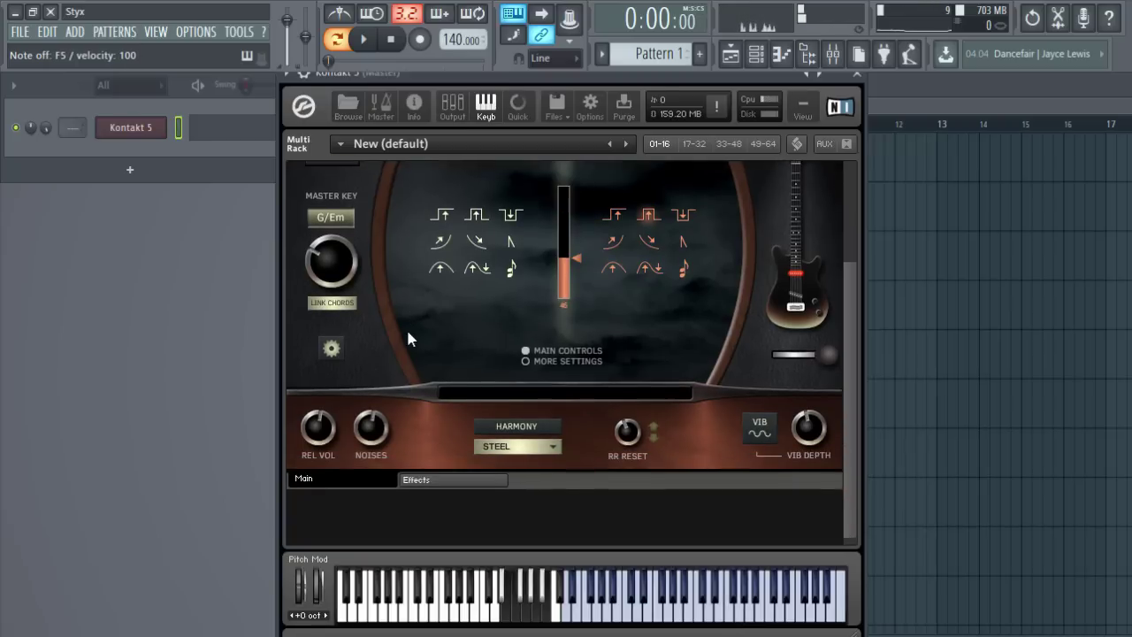
left_click(442, 470)
scroll(442, 424, "up", 3)
scroll(468, 383, "down", 3)
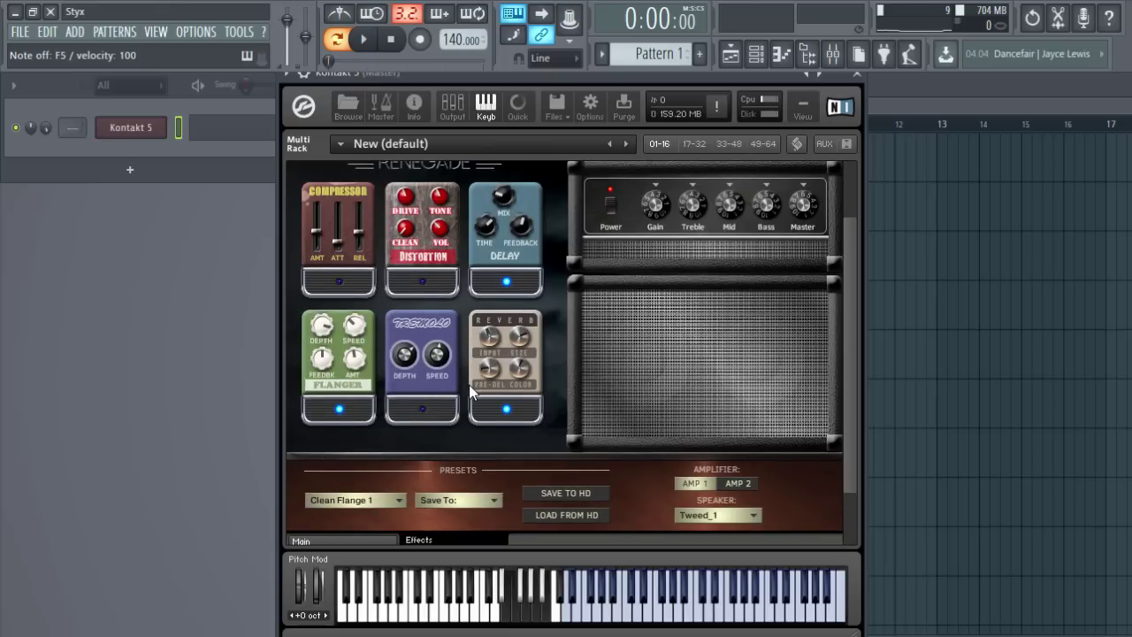
scroll(469, 385, "up", 3)
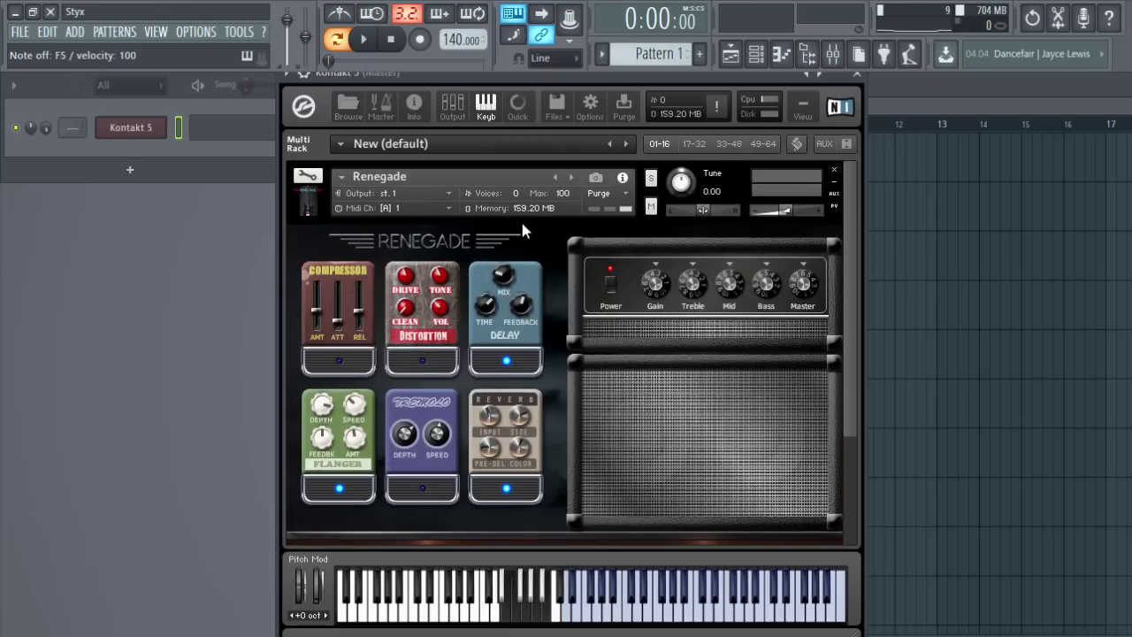
- Switch the instrument header to snapshot view, inspect the snapshot saving dialog and cancel it without saving
left_click(595, 179)
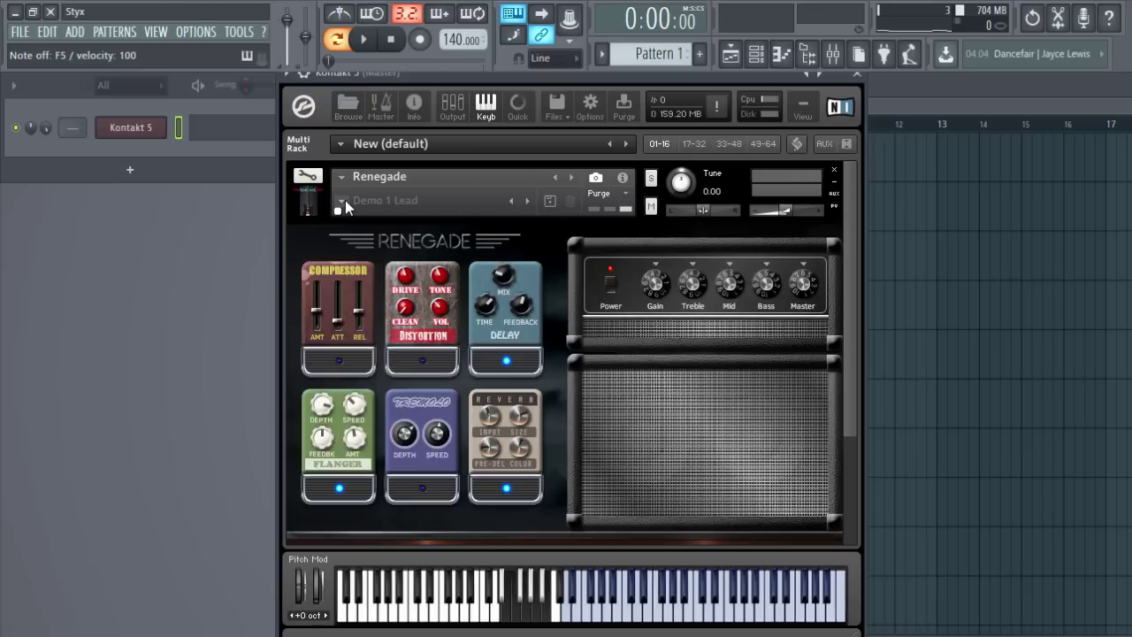
left_click(550, 203)
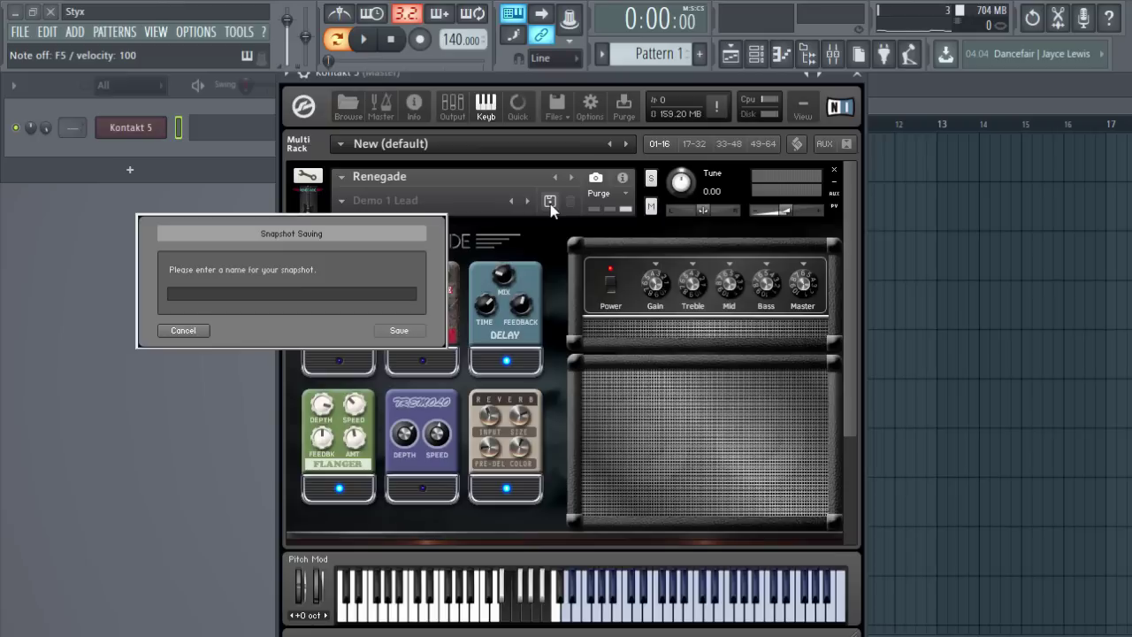
left_click(183, 331)
left_click(394, 212)
left_click(395, 208)
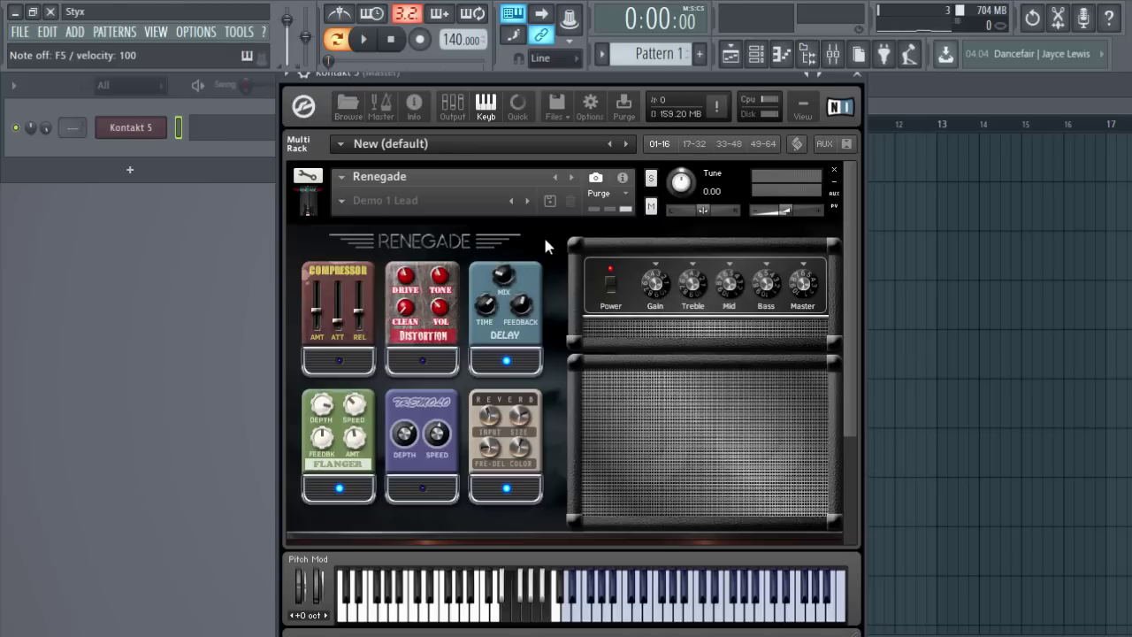
- Review the effect pedals and preset section while playing test notes
scroll(579, 323, "down", 2)
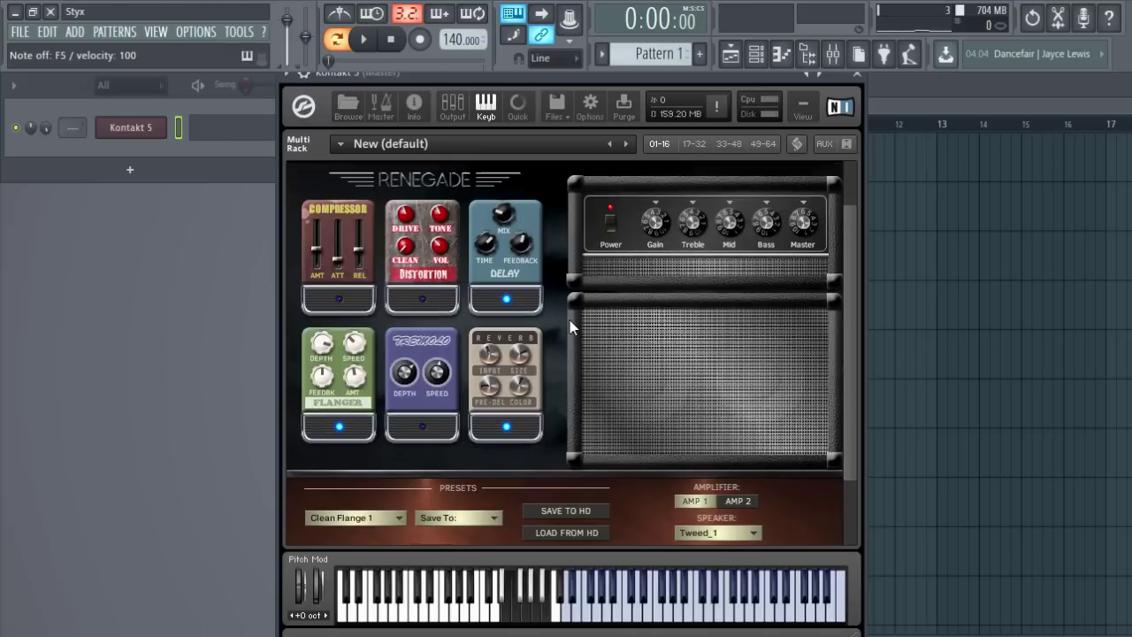
scroll(544, 347, "up", 2)
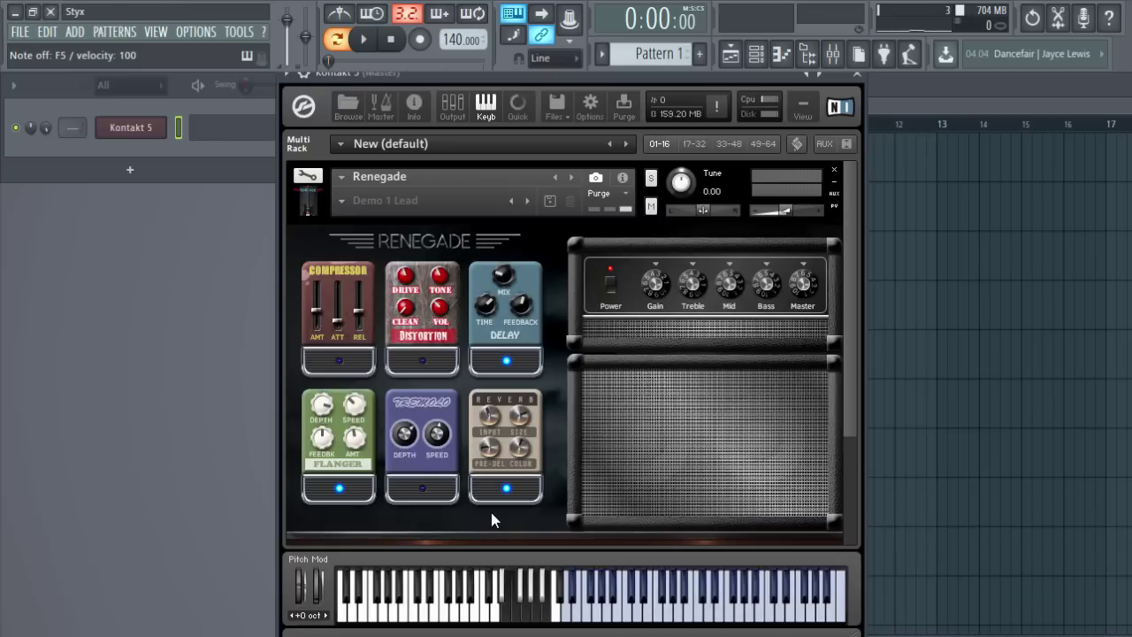
scroll(492, 514, "down", 1)
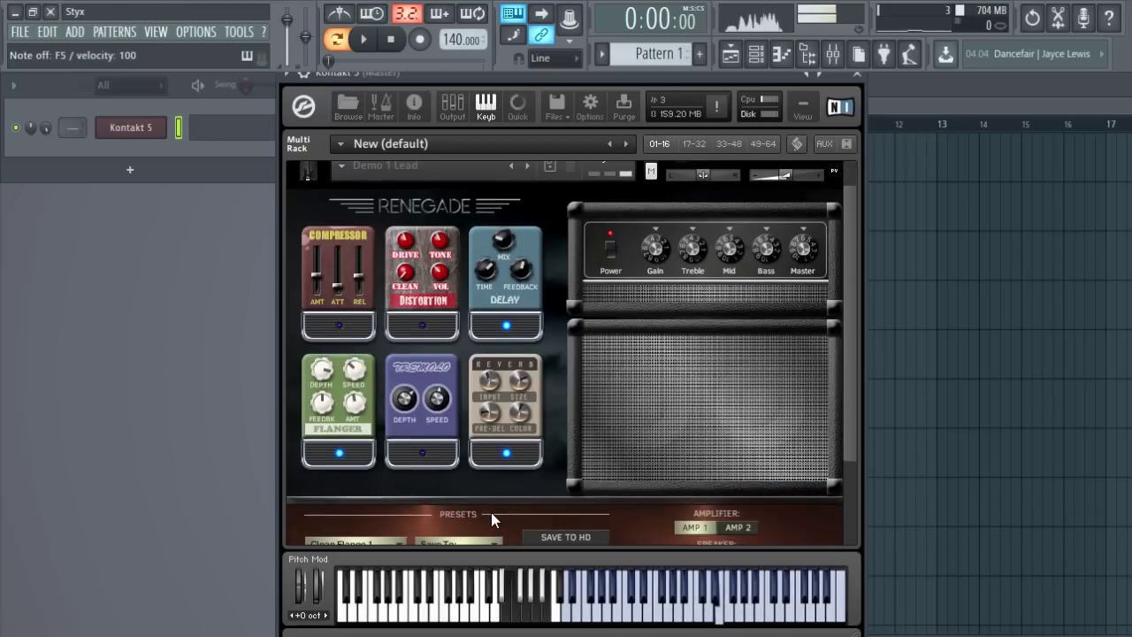
scroll(484, 522, "up", 1)
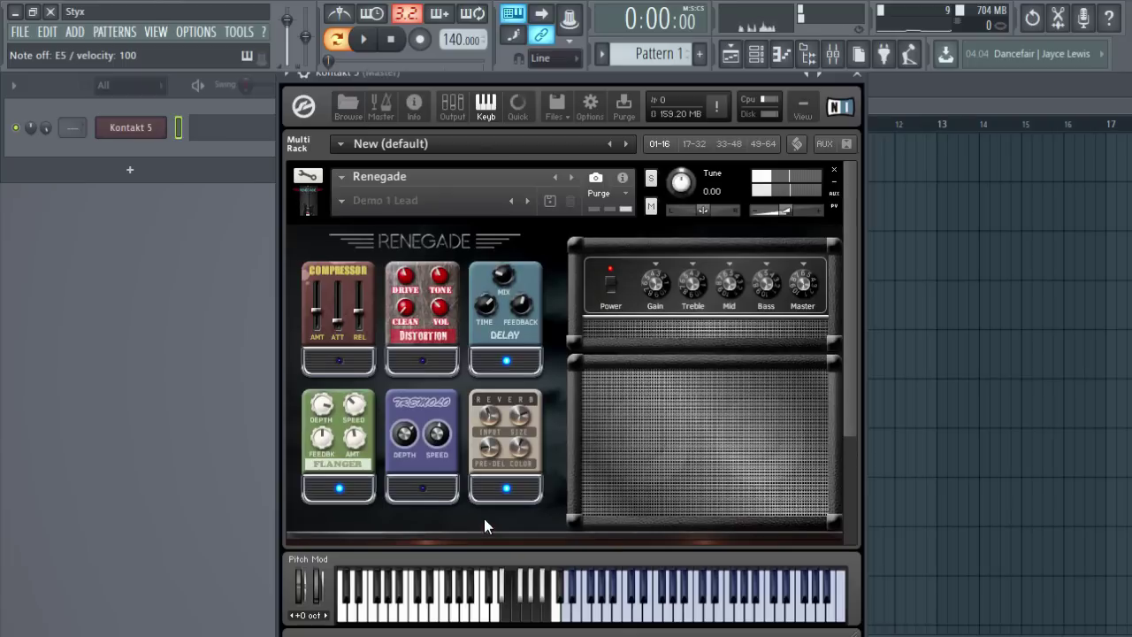
- Return from the effects page to Renegade's main page with the pickup controls in view
scroll(480, 518, "down", 4)
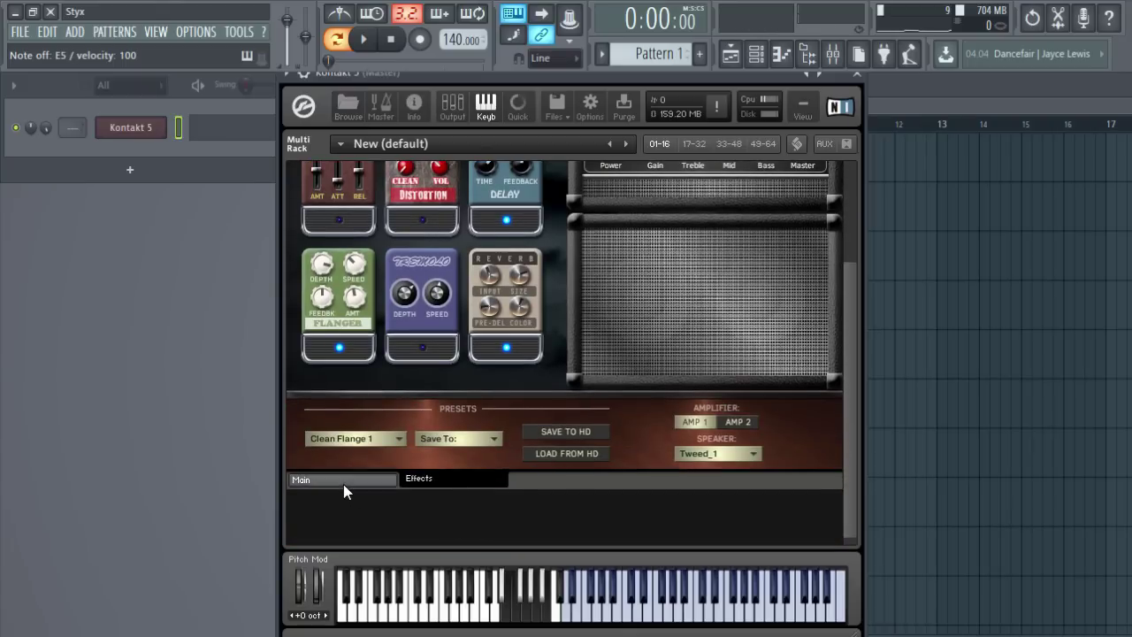
left_click(343, 483)
scroll(443, 430, "up", 3)
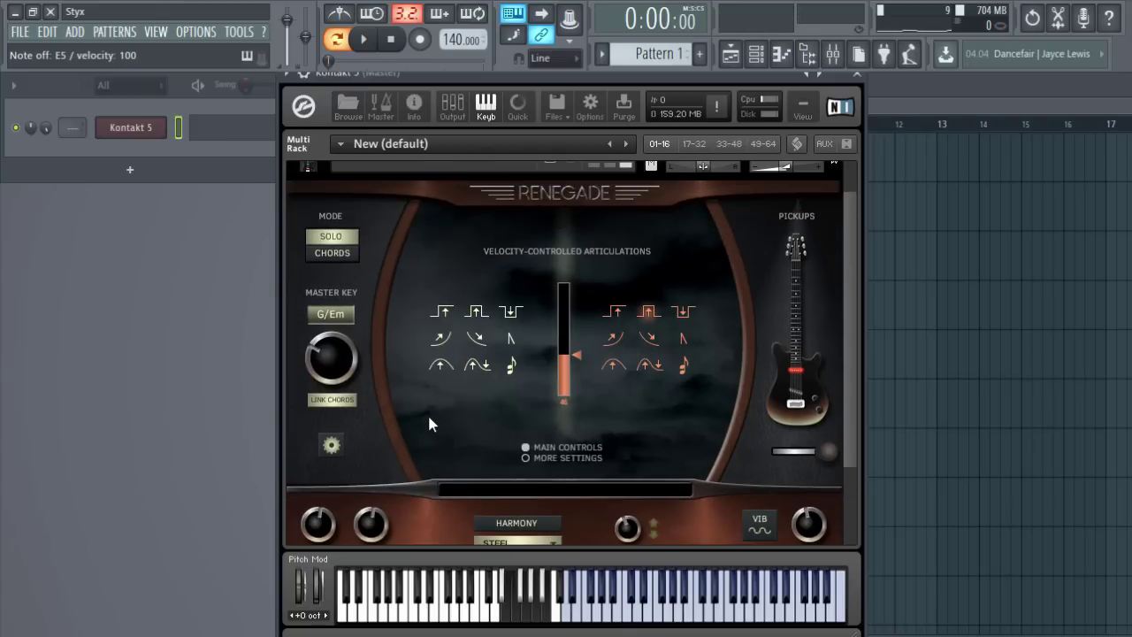
scroll(429, 418, "up", 2)
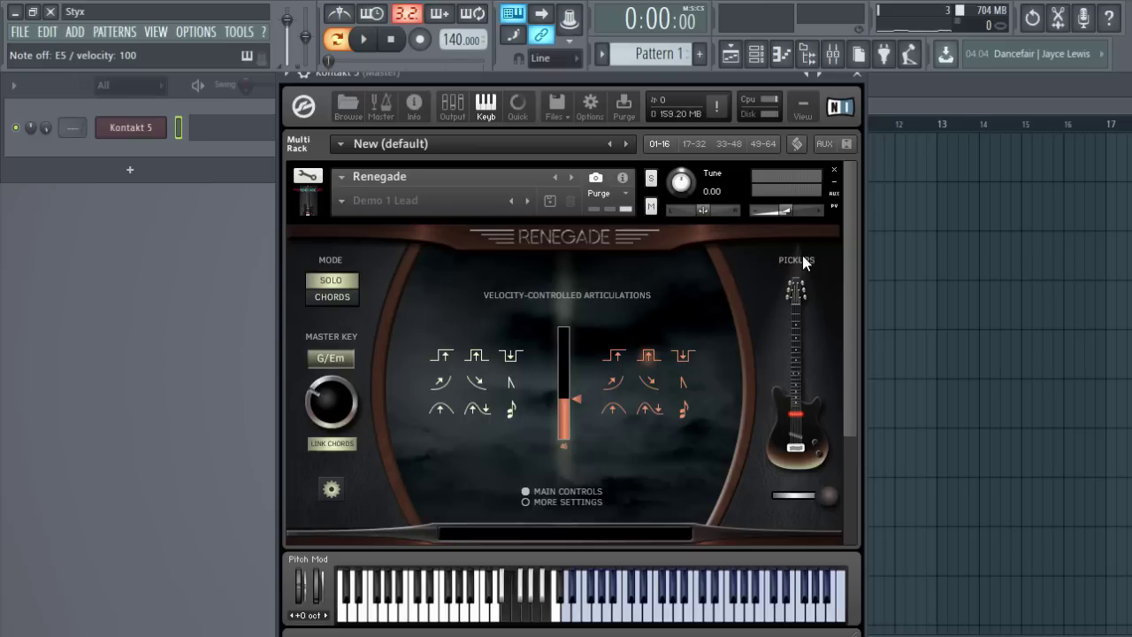
key("F7")
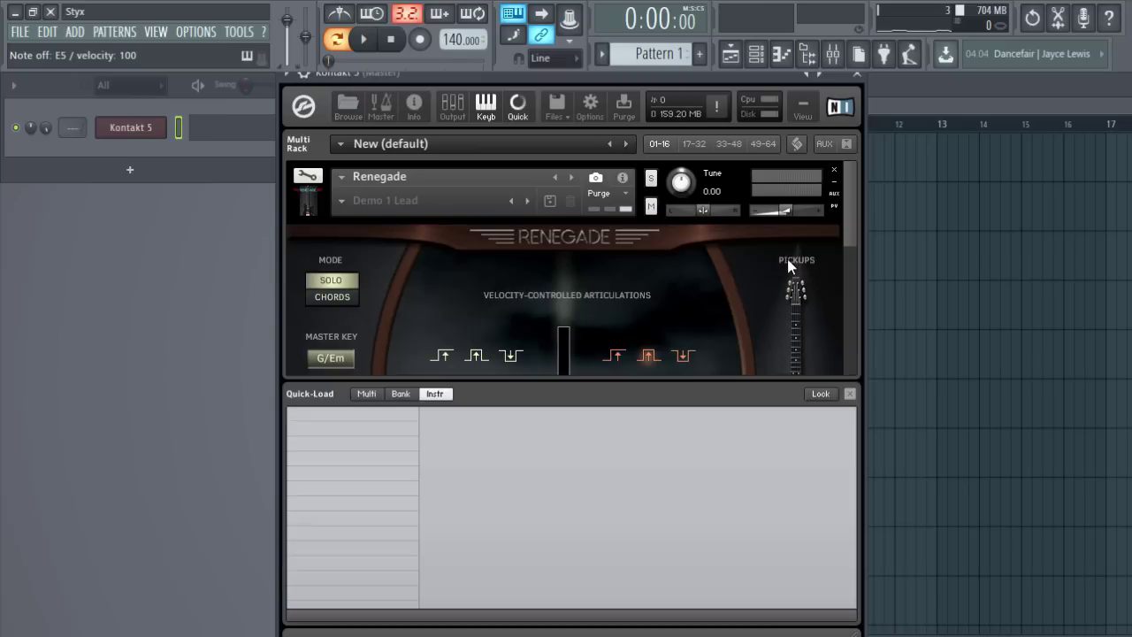
key("F7")
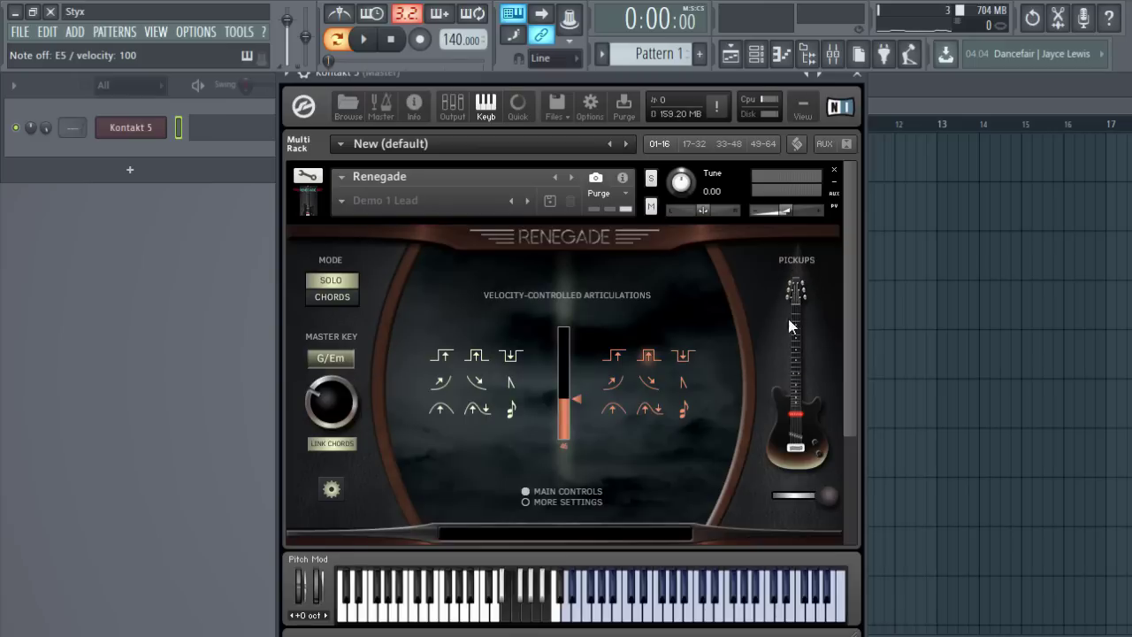
- Audition the bridge pickup and both pickups combined, and set the pickup selector back to the neck pickup
left_click(799, 494)
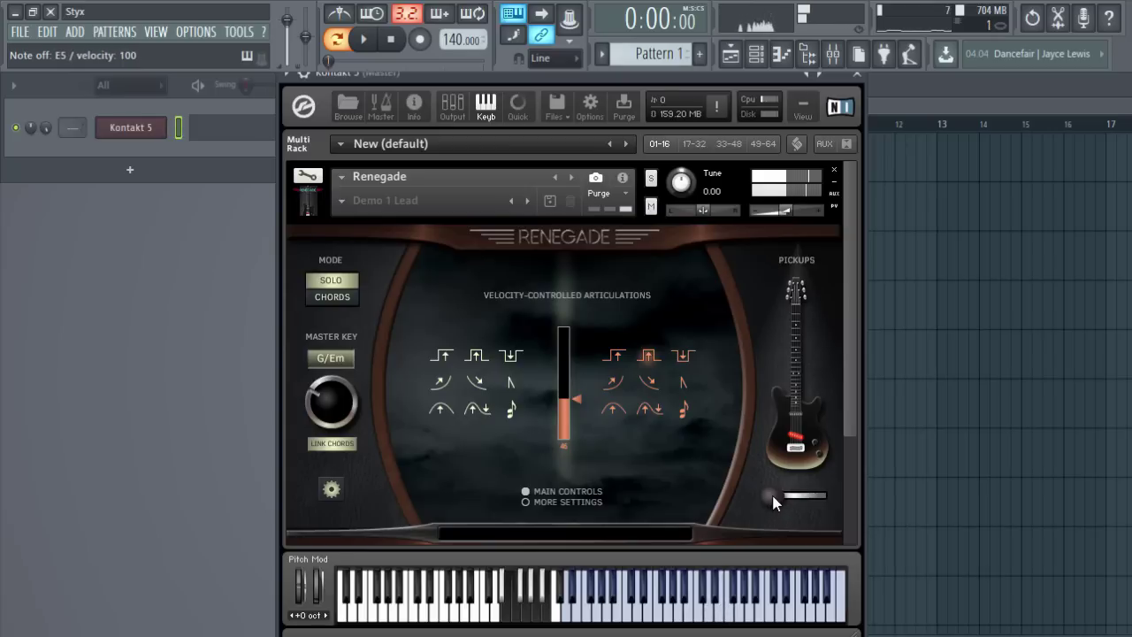
left_click_drag(773, 500, 797, 498)
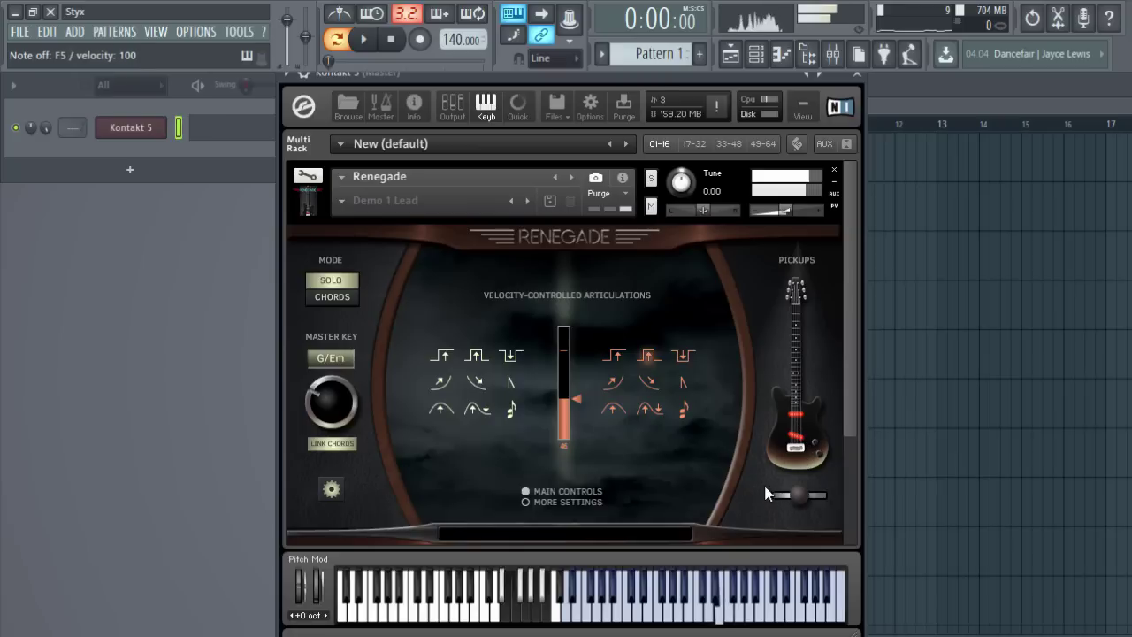
left_click_drag(802, 495, 848, 495)
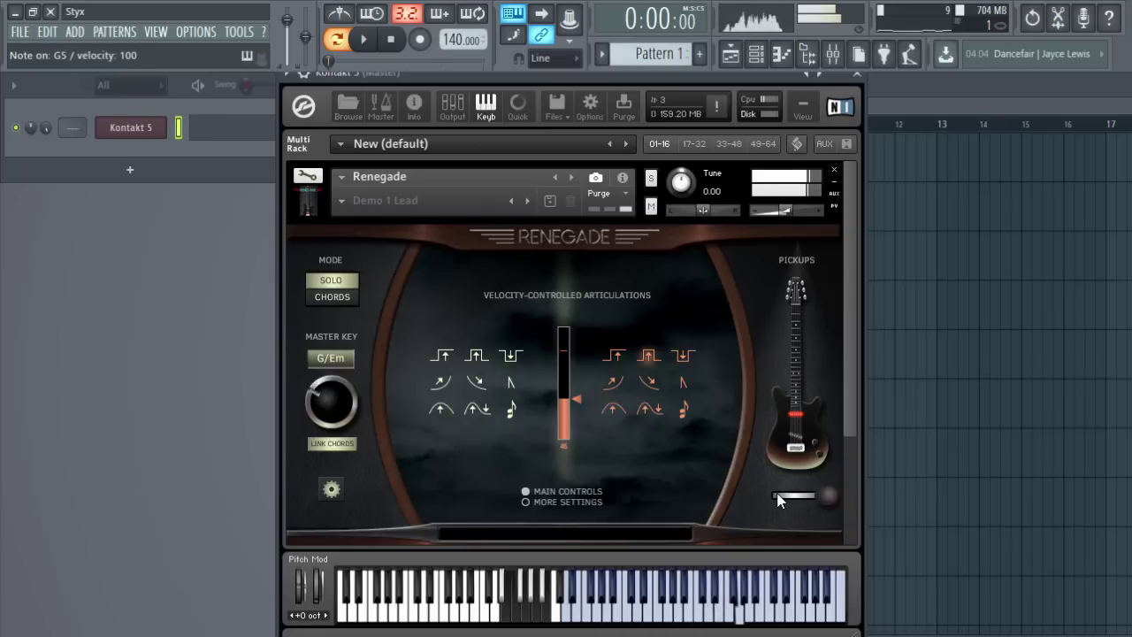
- Compare the bridge pickup and the combined pickups once more with test notes, finishing on the neck pickup
left_click_drag(825, 498, 730, 492)
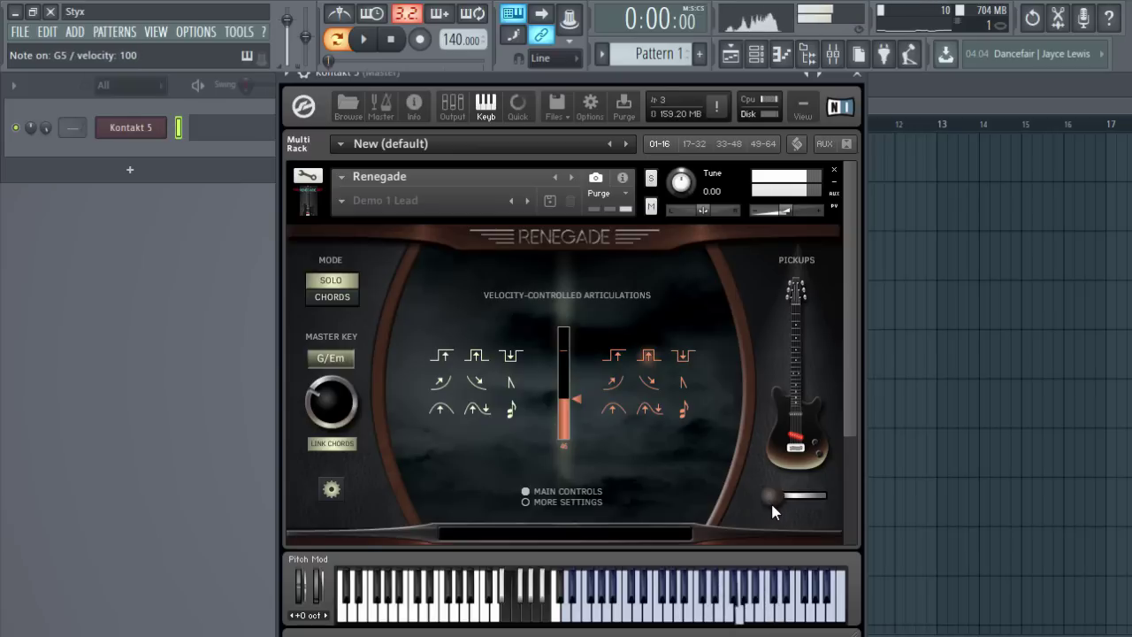
left_click_drag(770, 498, 798, 497)
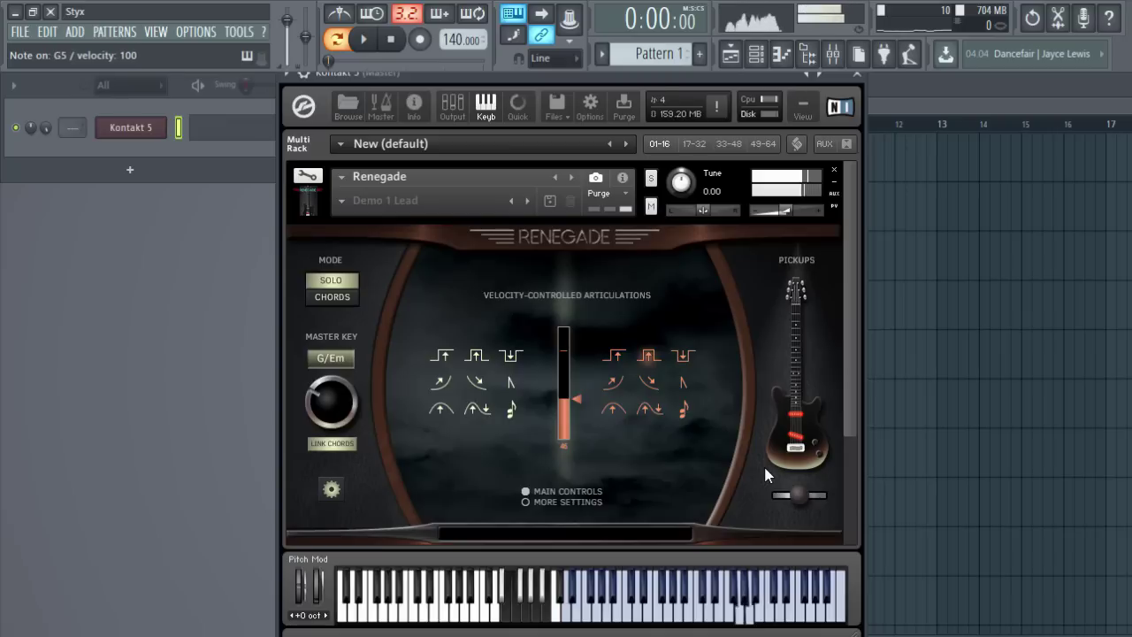
left_click_drag(802, 493, 843, 493)
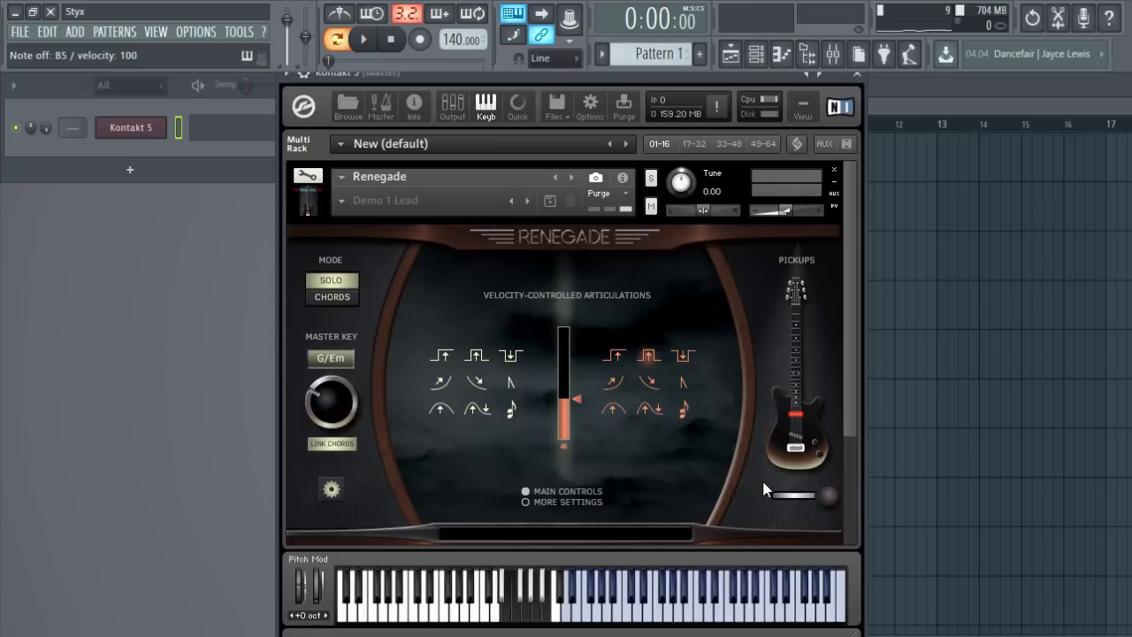
- Switch Renegade to Chords mode and audition several chords from the green key zone, including C major, D 7th and G major
left_click(334, 293)
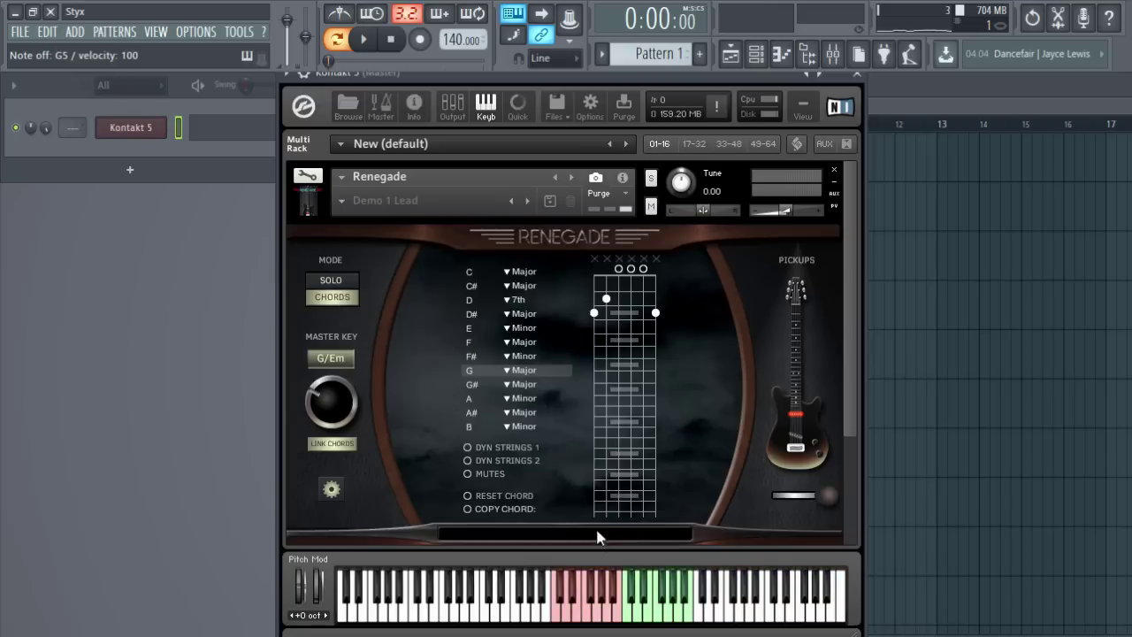
left_click(628, 617)
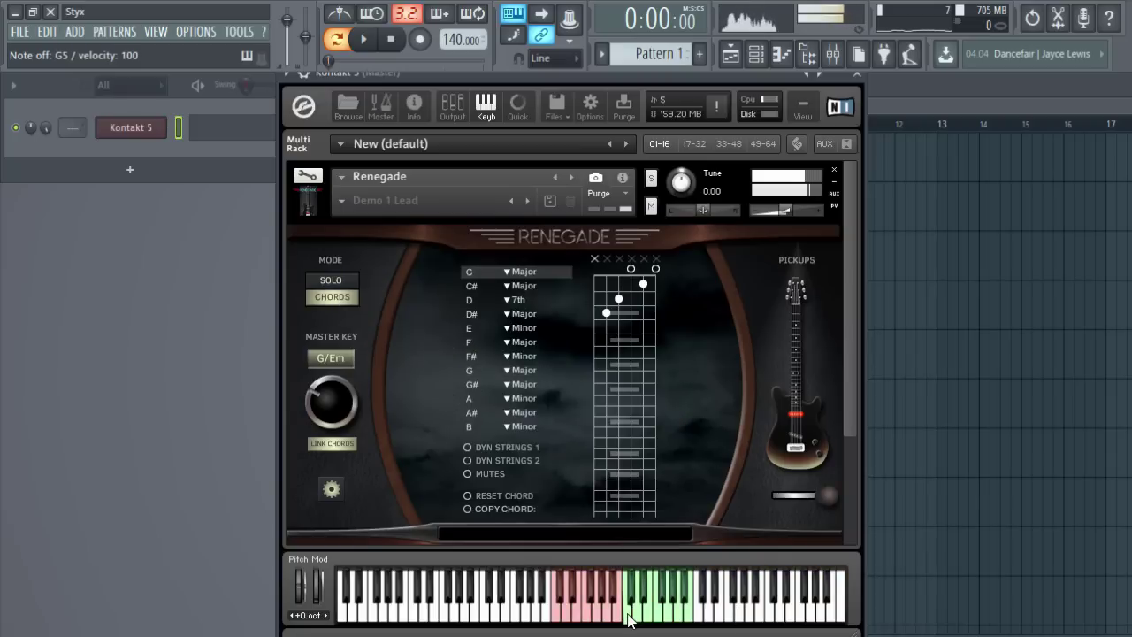
left_click(633, 617)
left_click(638, 619)
key("c")
key("x")
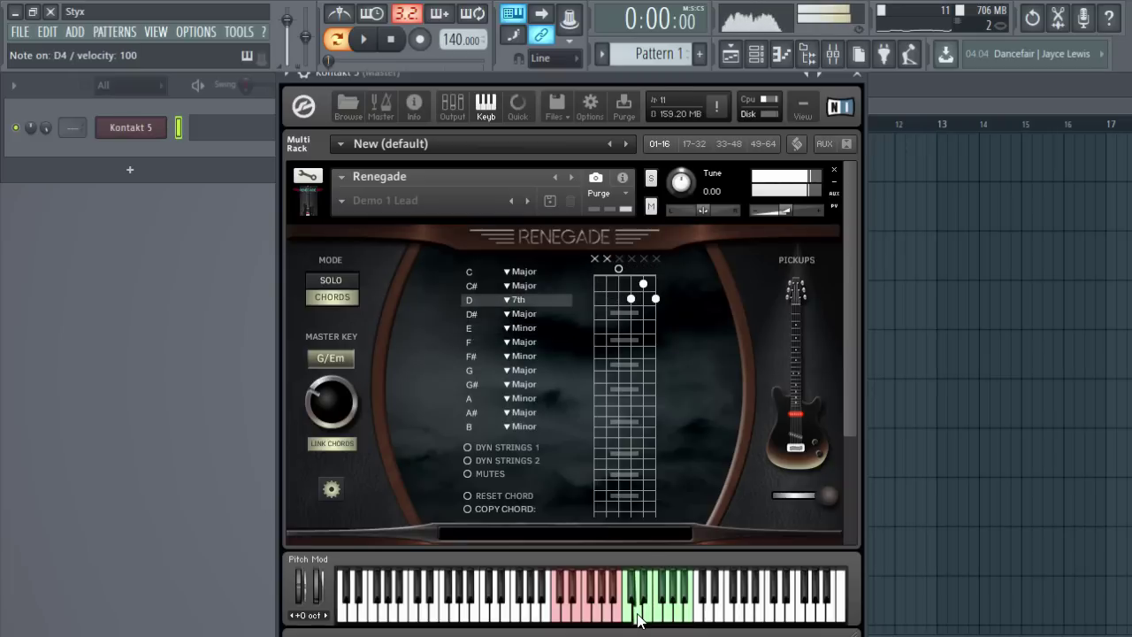
key("b")
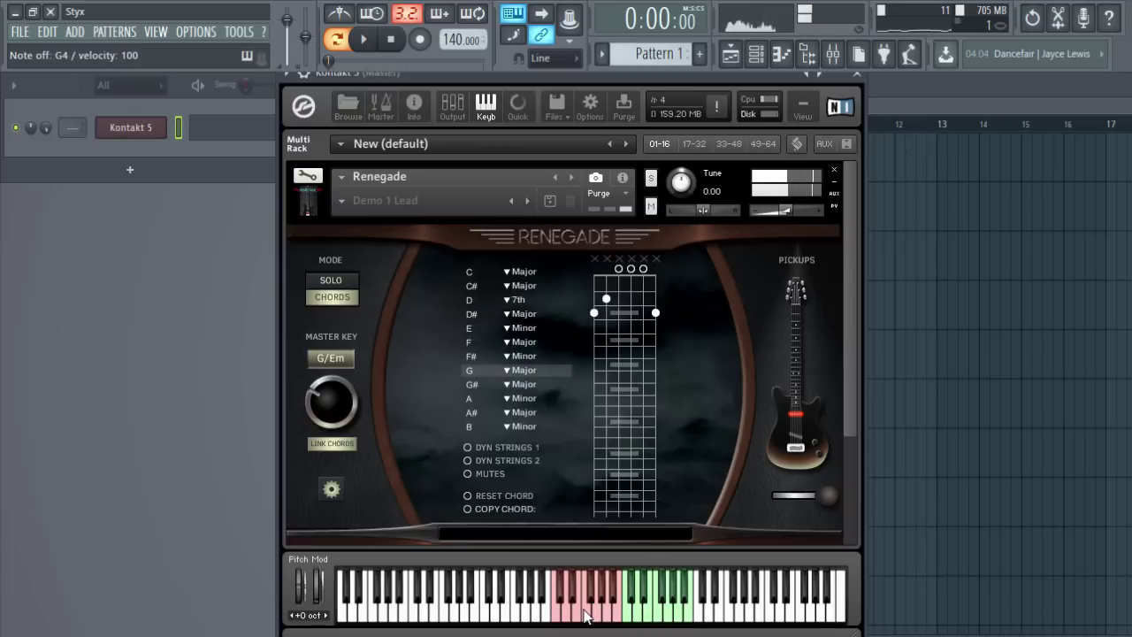
- Audition chords from the red key zone, including E minor, C major and B minor
left_click(584, 617)
left_click(576, 616)
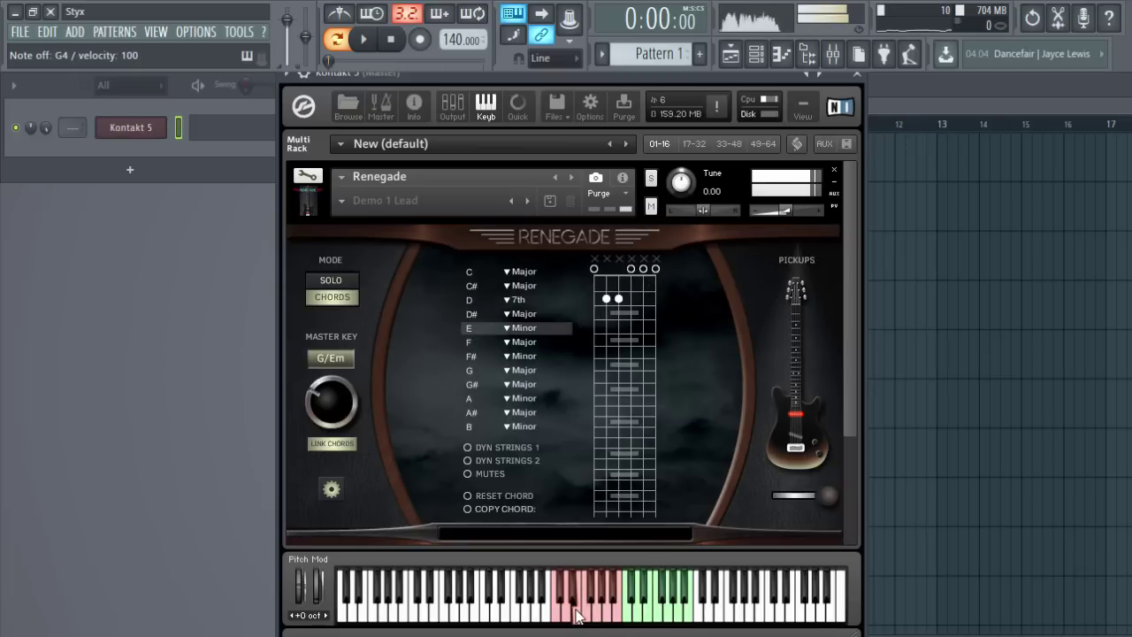
left_click(560, 616)
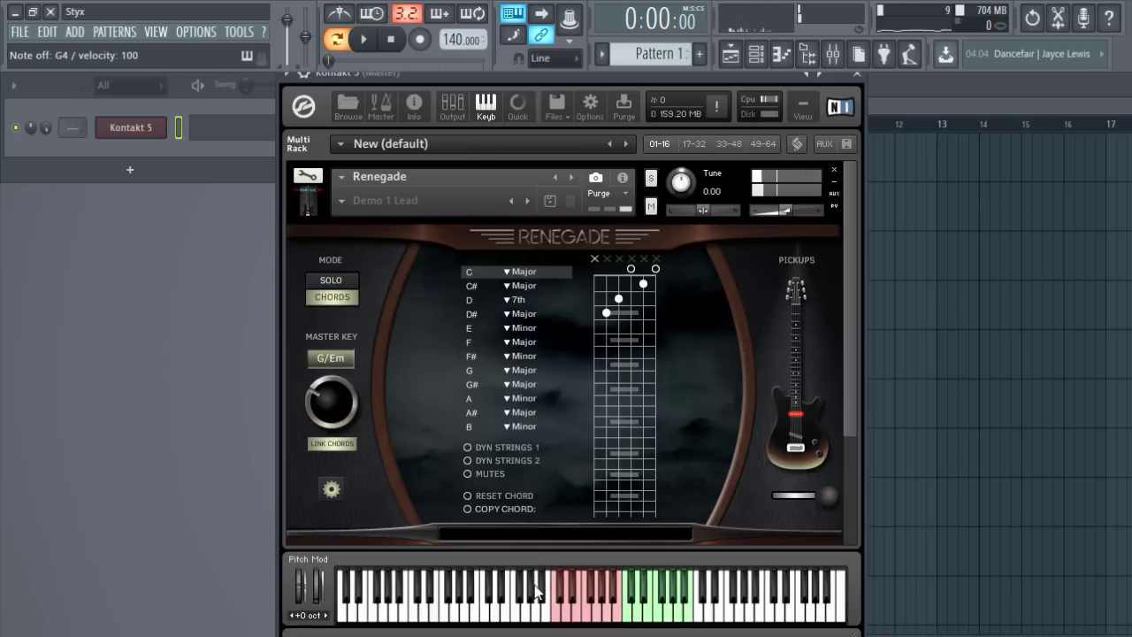
left_click(559, 619)
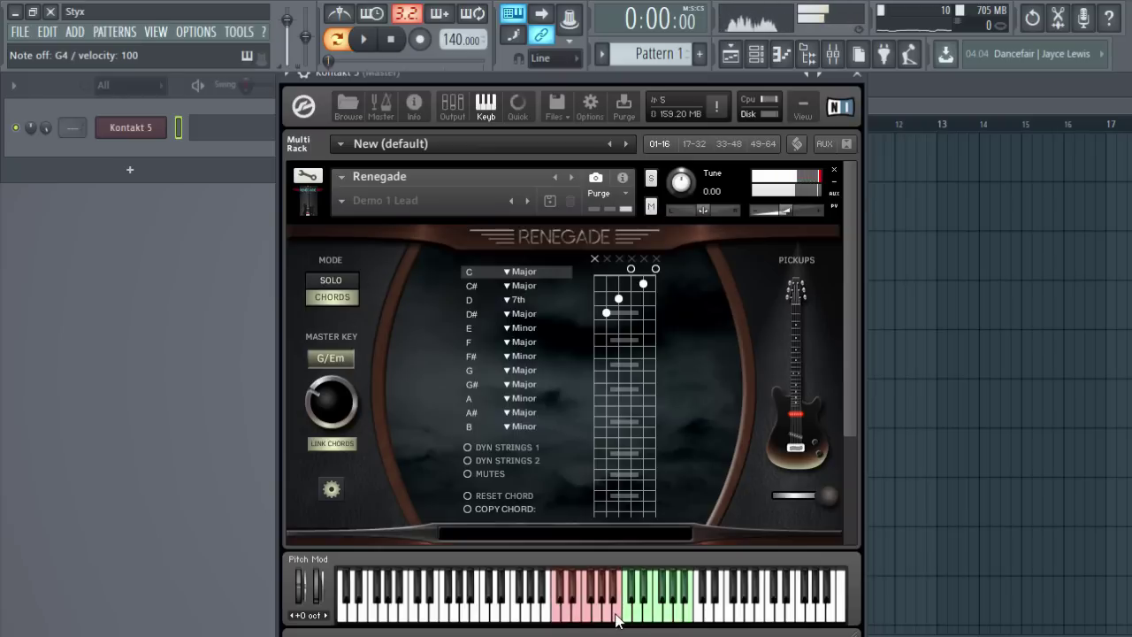
left_click(616, 619)
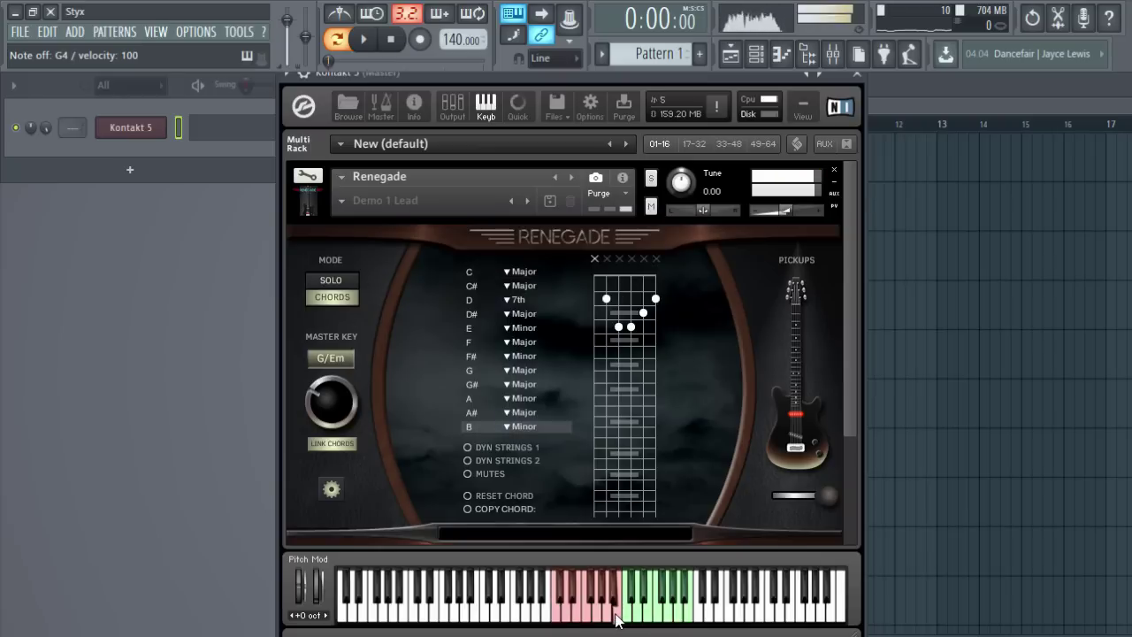
- Compare the green and red key zones by playing the B minor, G major and A minor chords
left_click(688, 619)
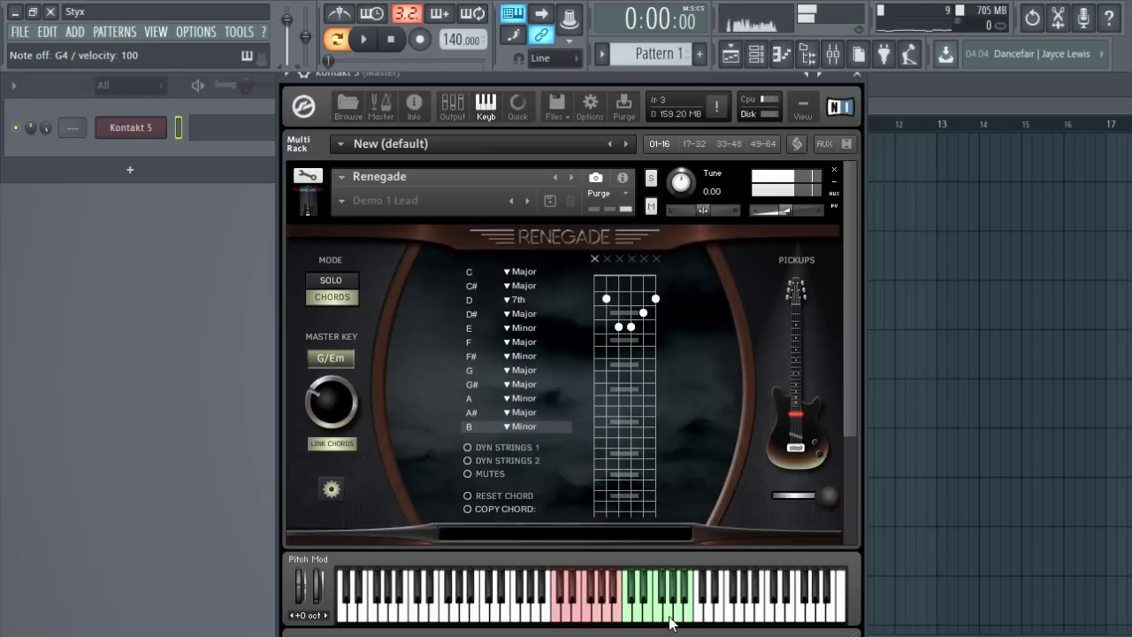
left_click(669, 617)
left_click(608, 619)
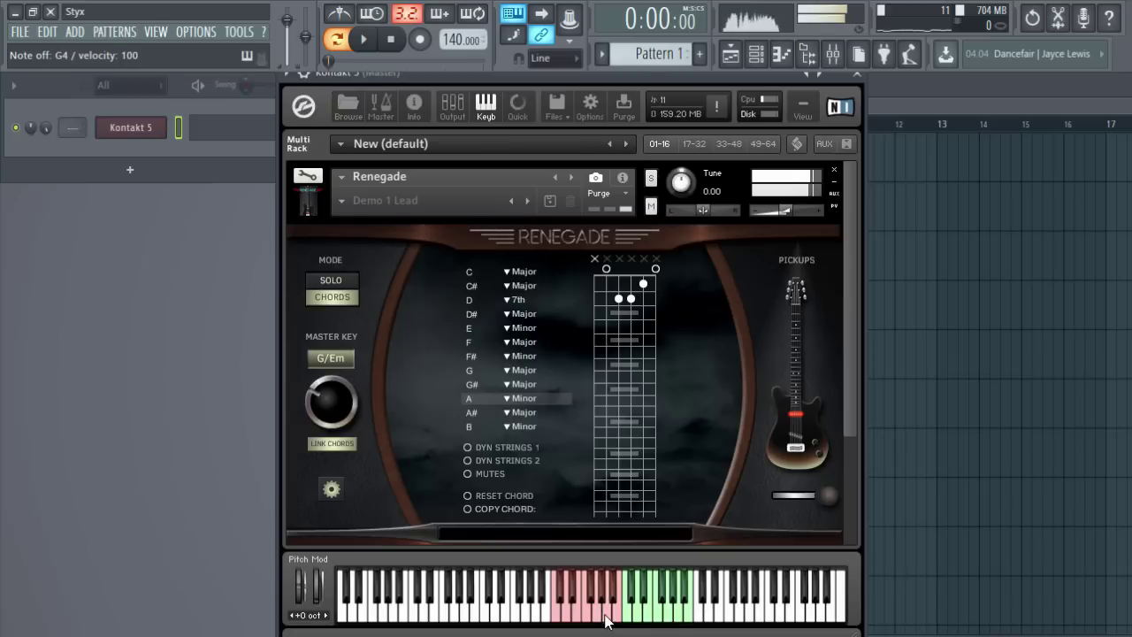
left_click(677, 616)
left_click(609, 619)
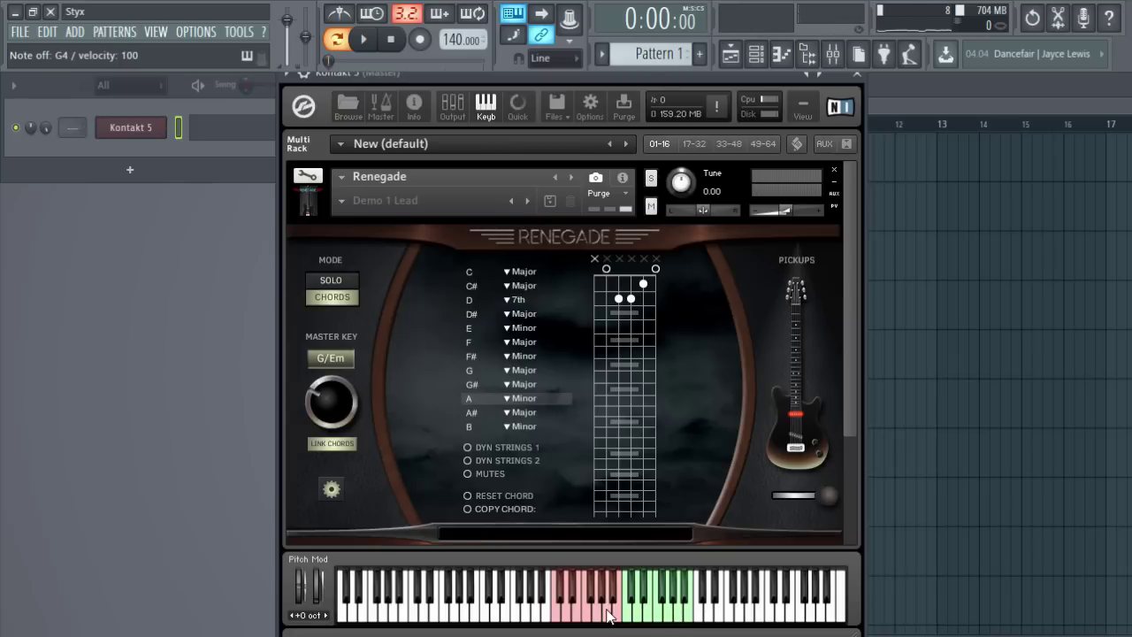
- Play C major unarpeggiated, enable Arpeggiate, and audition the E minor, C major and D 7th chords with it
scroll(570, 453, "down", 1)
scroll(575, 455, "down", 1)
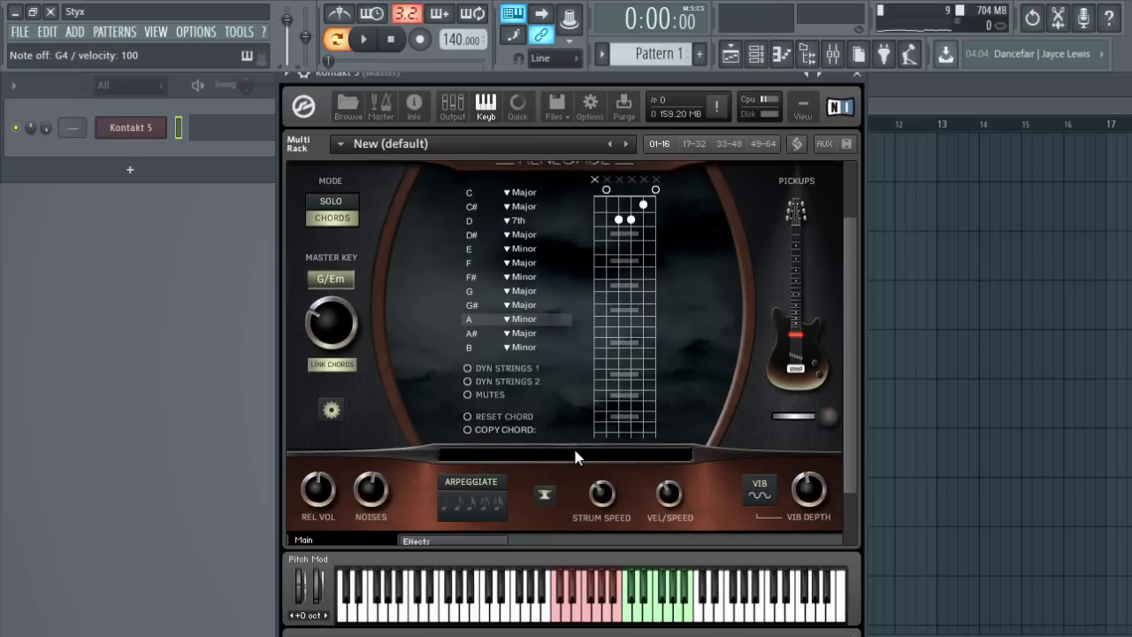
scroll(575, 456, "down", 1)
left_click(556, 619)
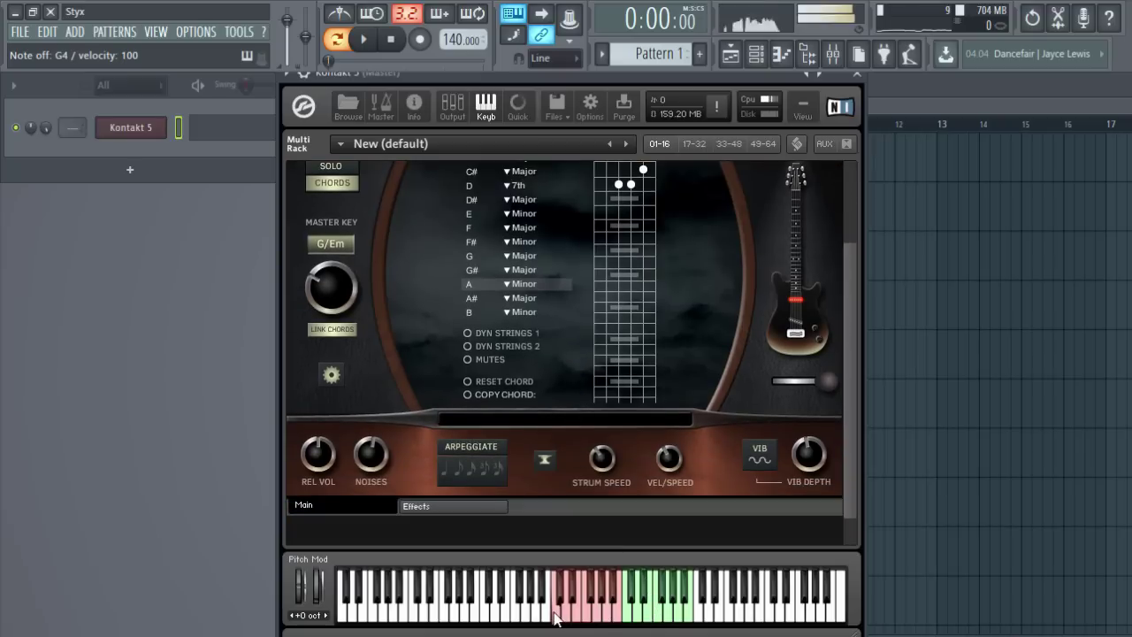
left_click(555, 618)
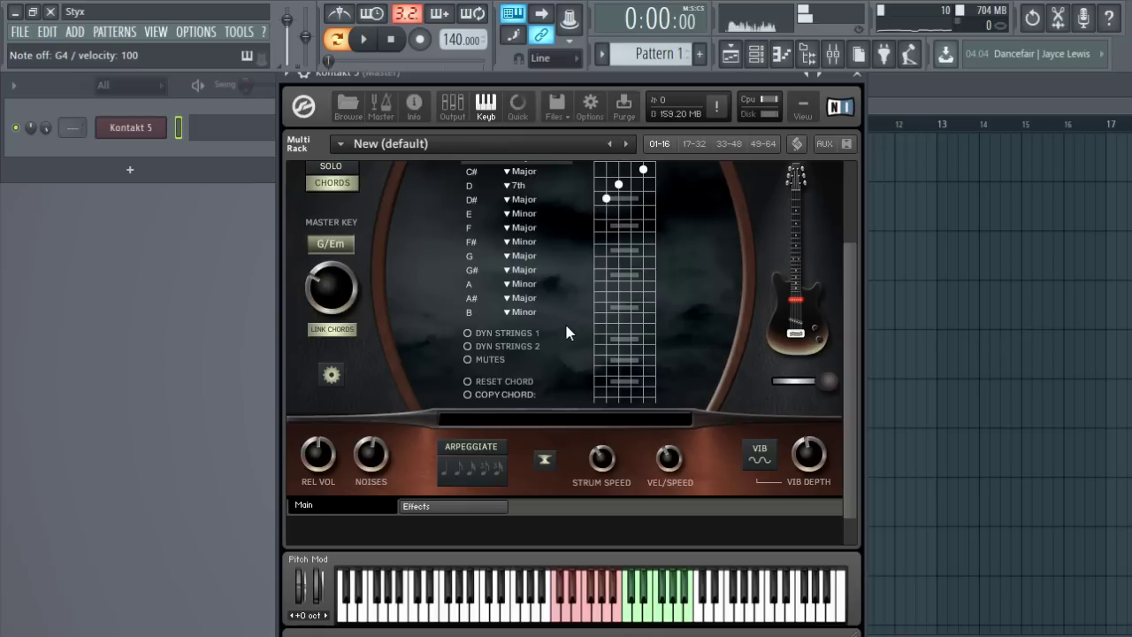
left_click(469, 449)
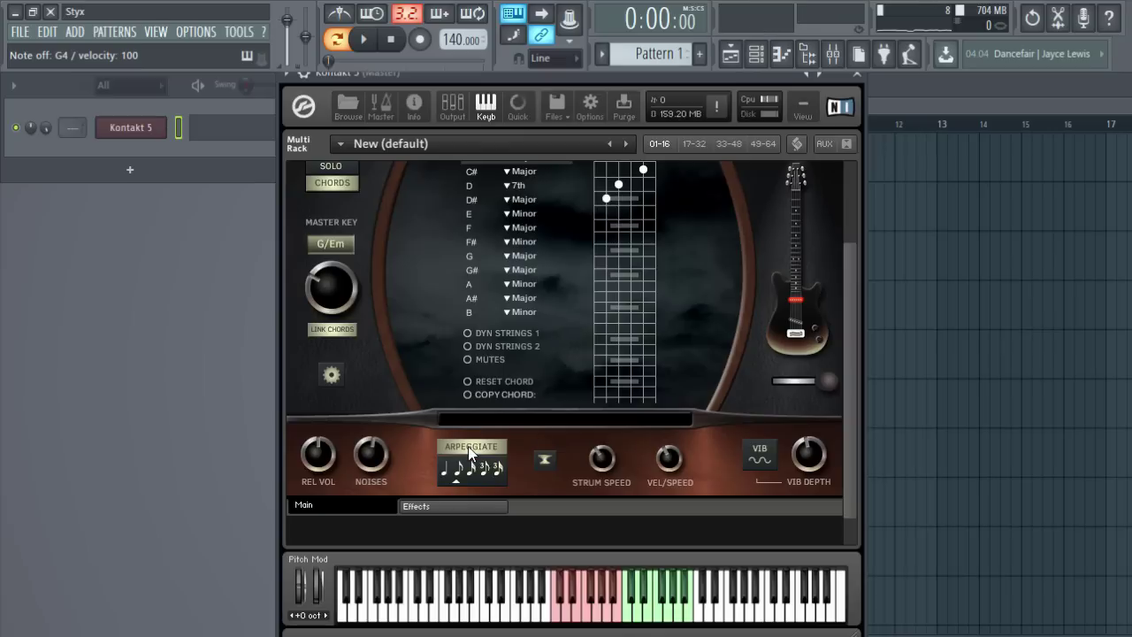
left_click(644, 624)
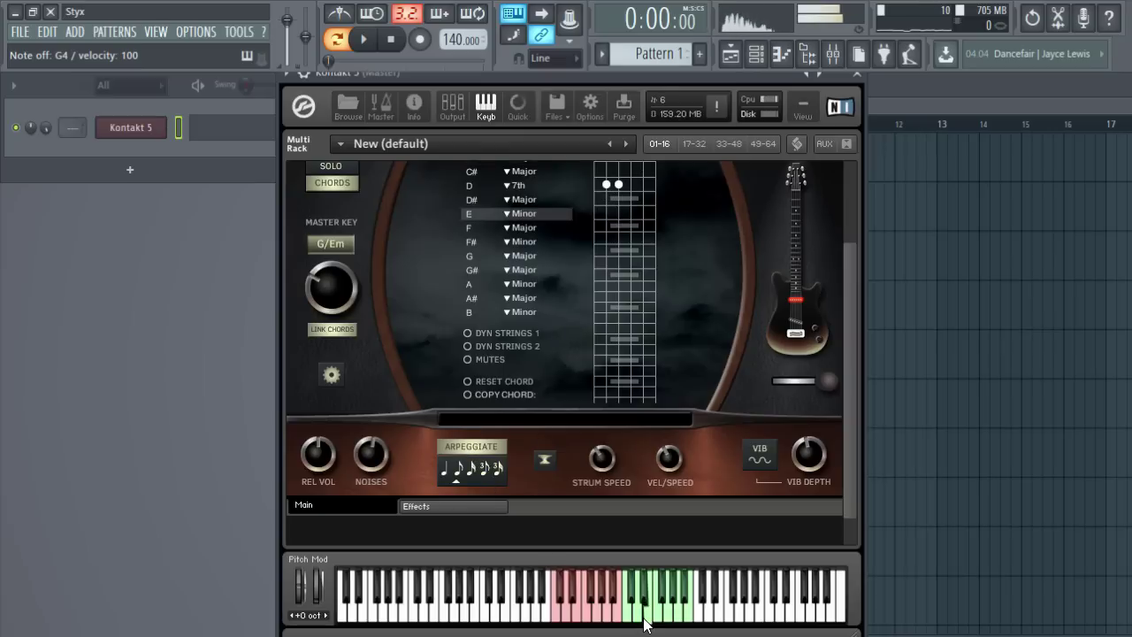
scroll(635, 380, "up", 2)
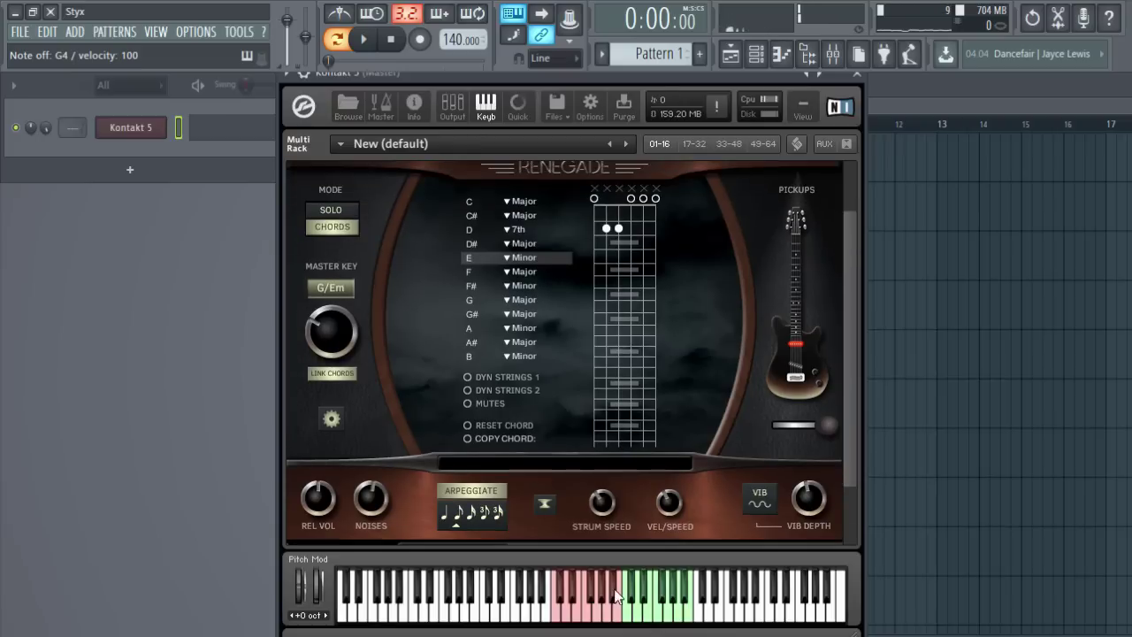
key("z")
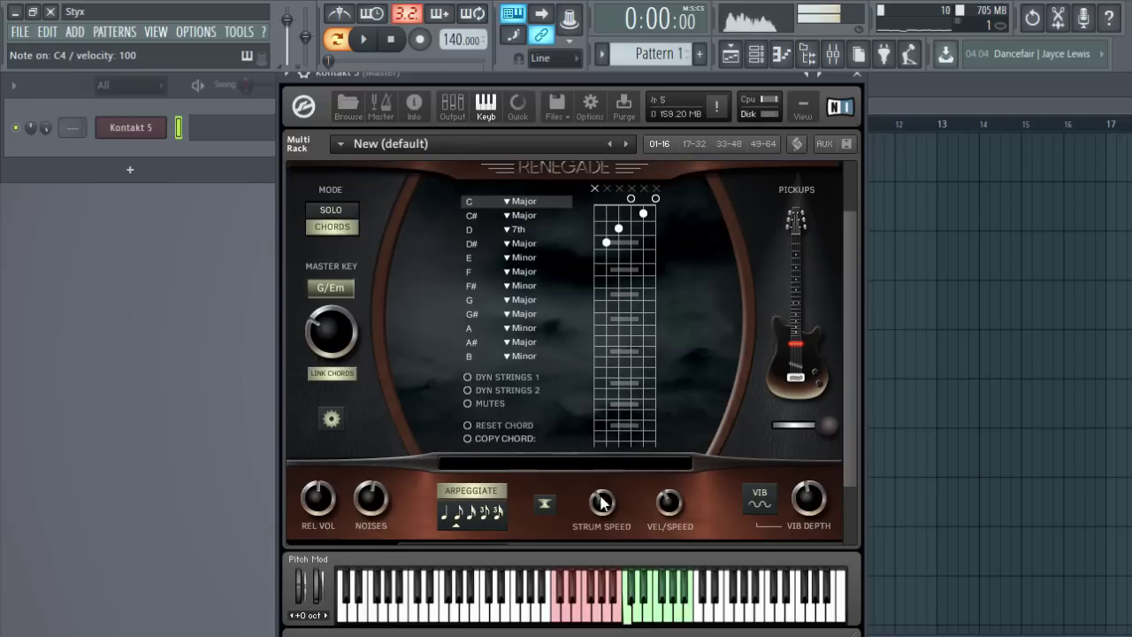
key("x")
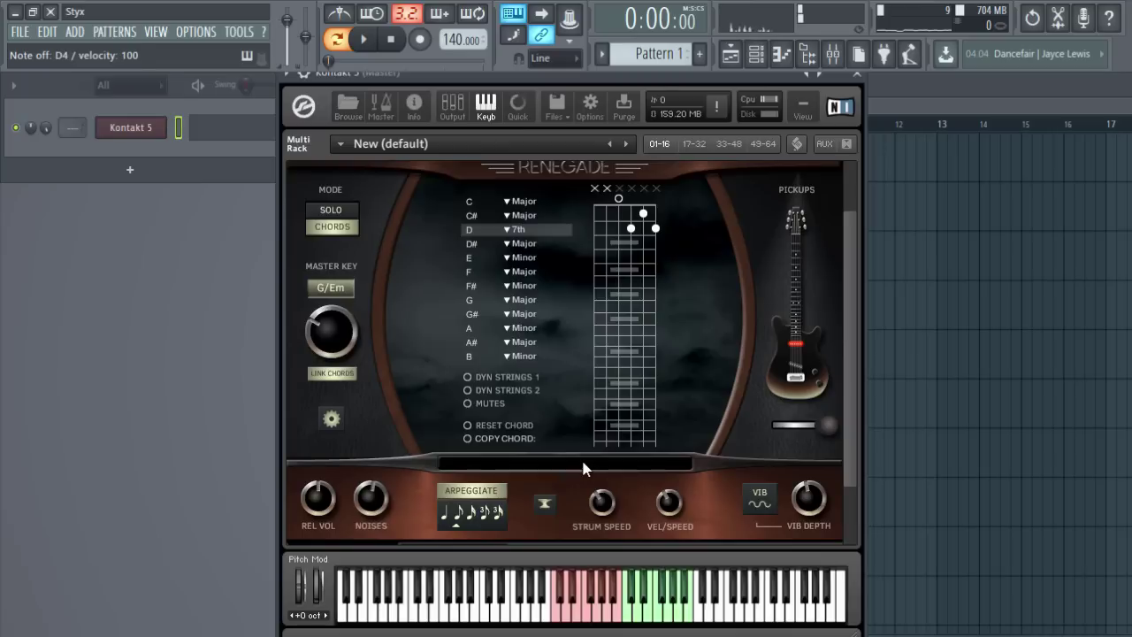
- Audition the triplet-eighth and triplet-sixteenth arpeggio rates with the G major, F major, E minor and C major chords
key("b")
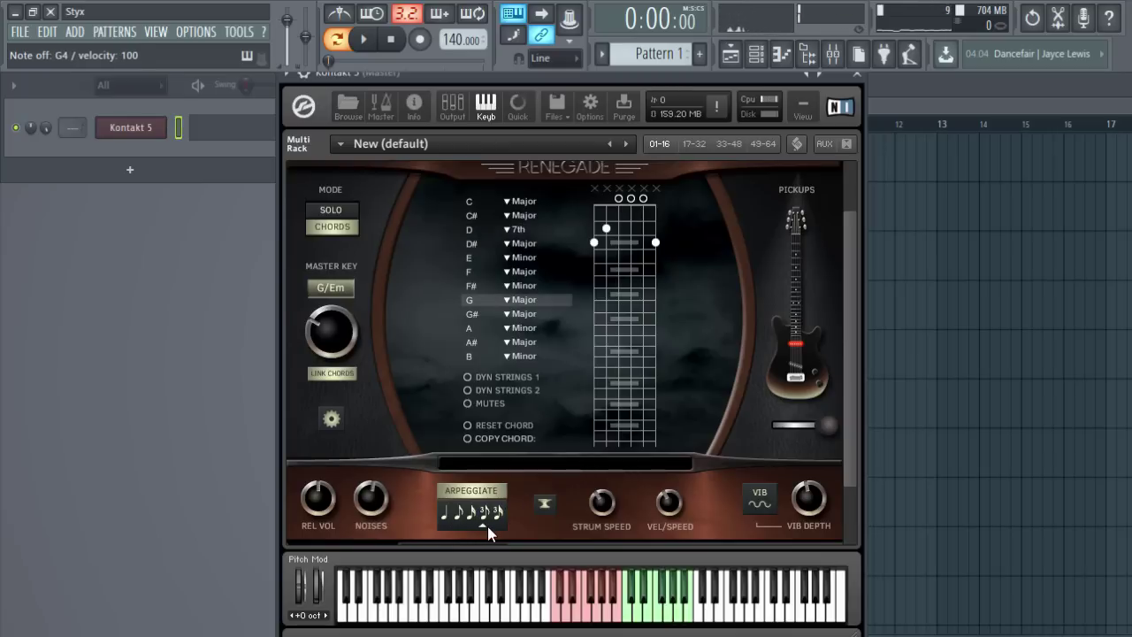
key("b")
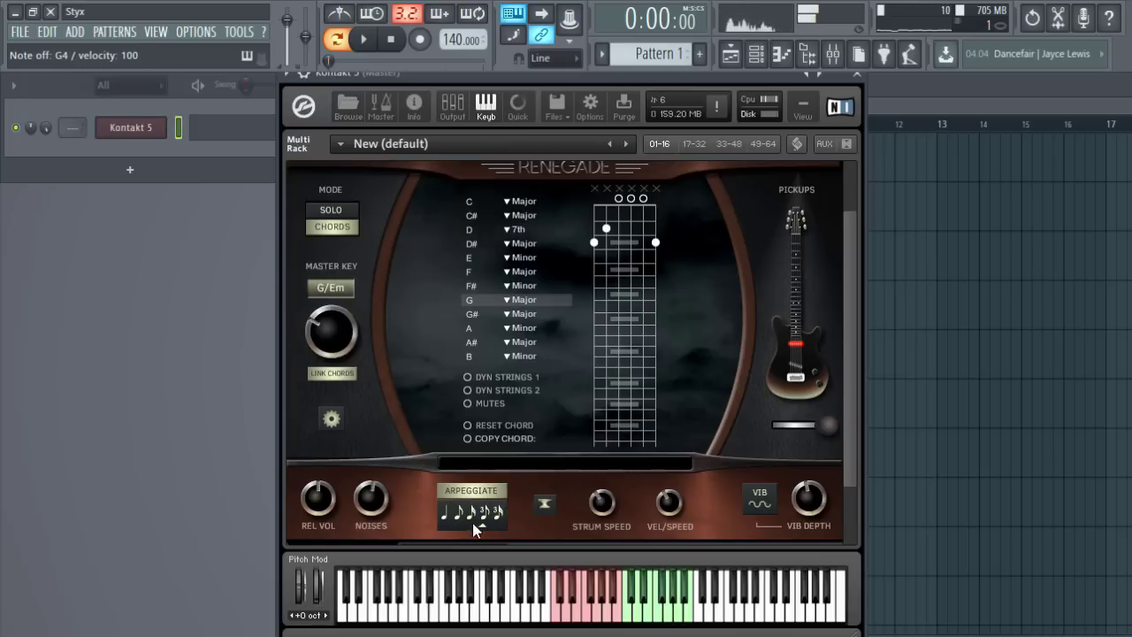
key("b")
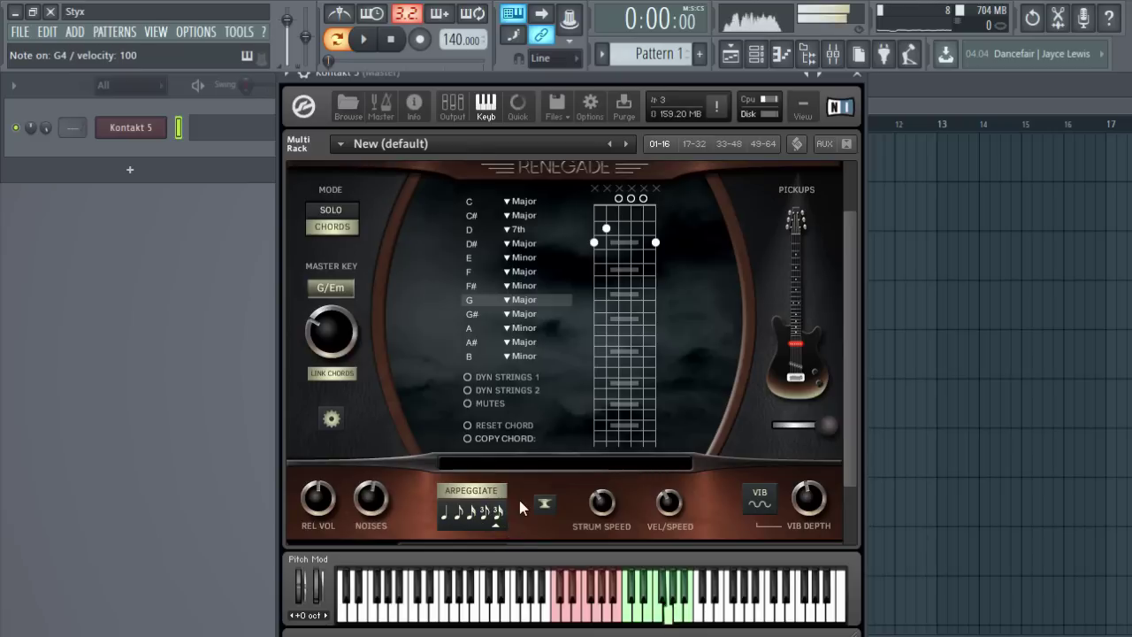
key("v")
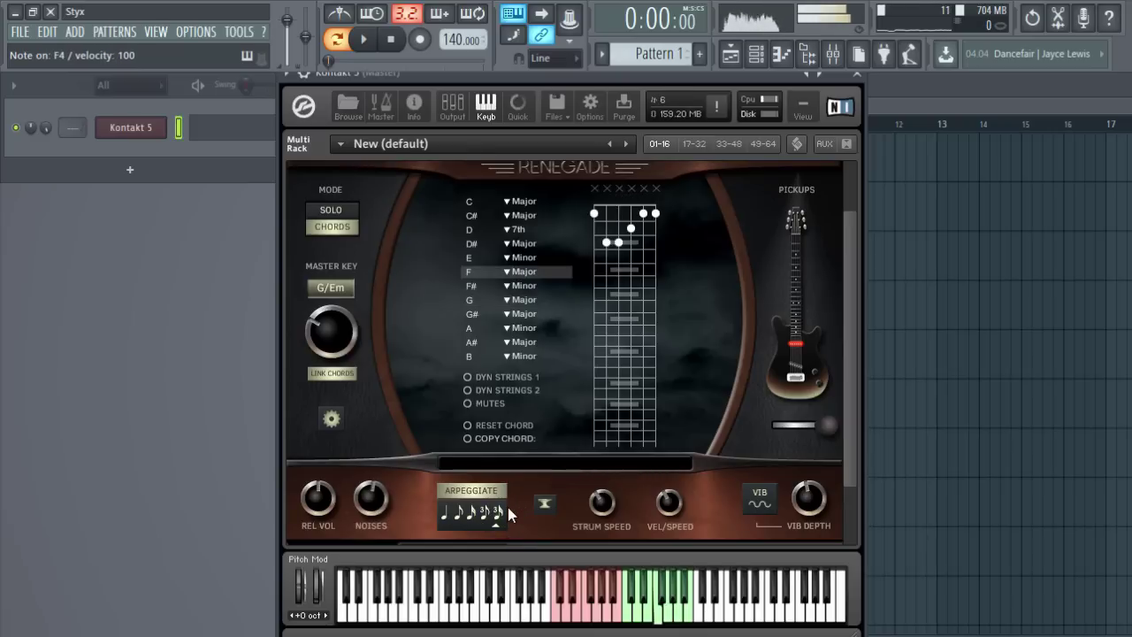
key("c")
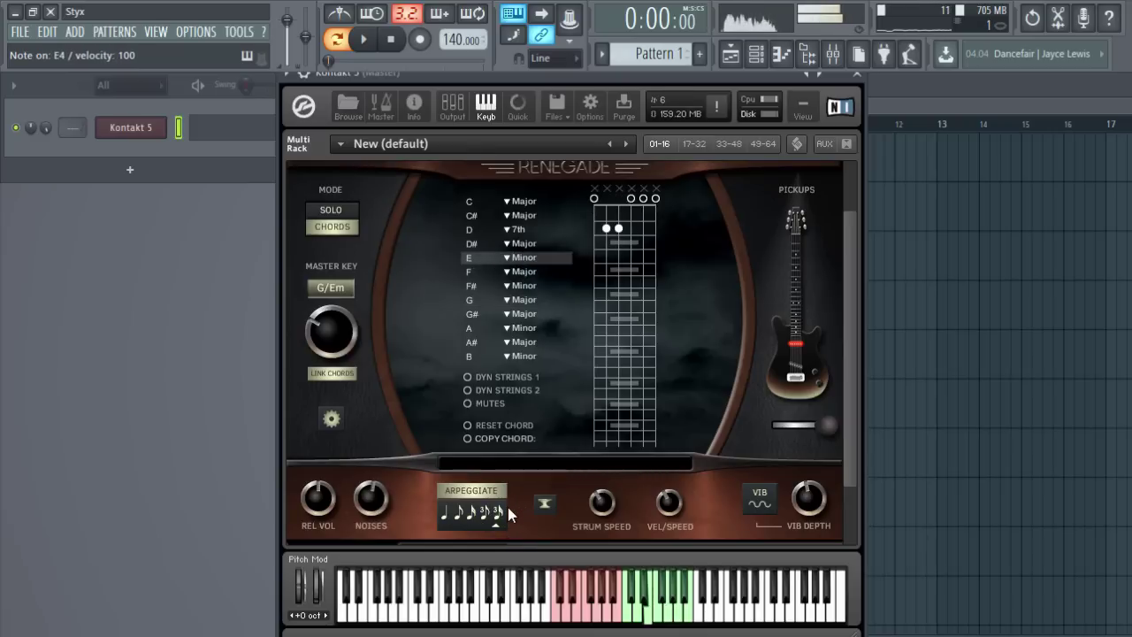
key("z")
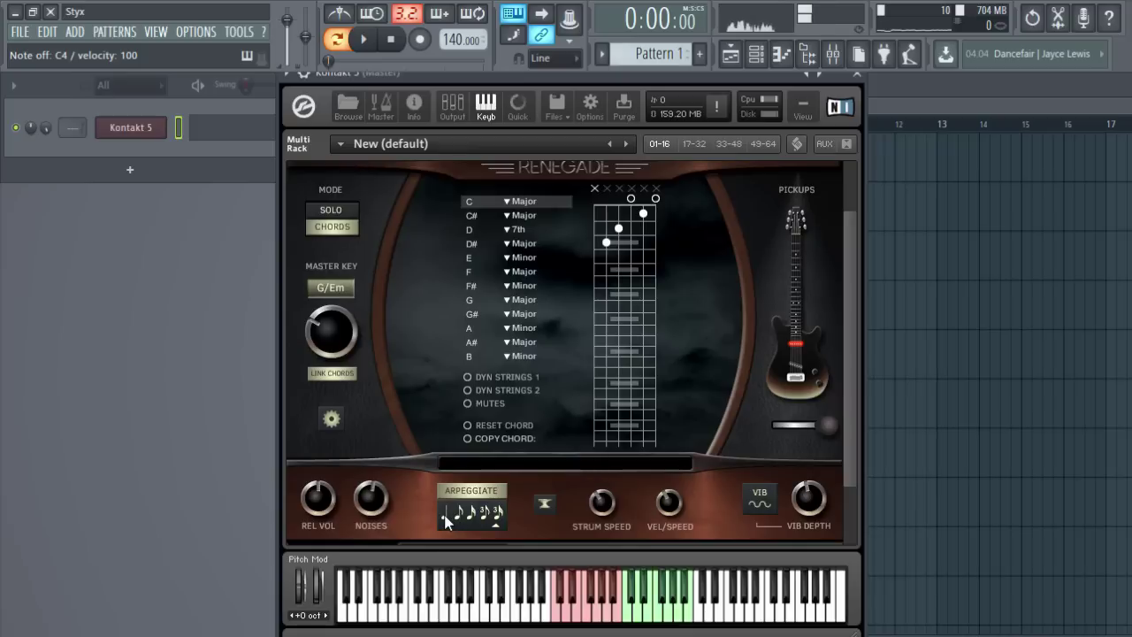
- Set the arpeggio rate to quarter notes, audition E minor and F major, and turn Arpeggiate off
left_click_drag(447, 522, 435, 528)
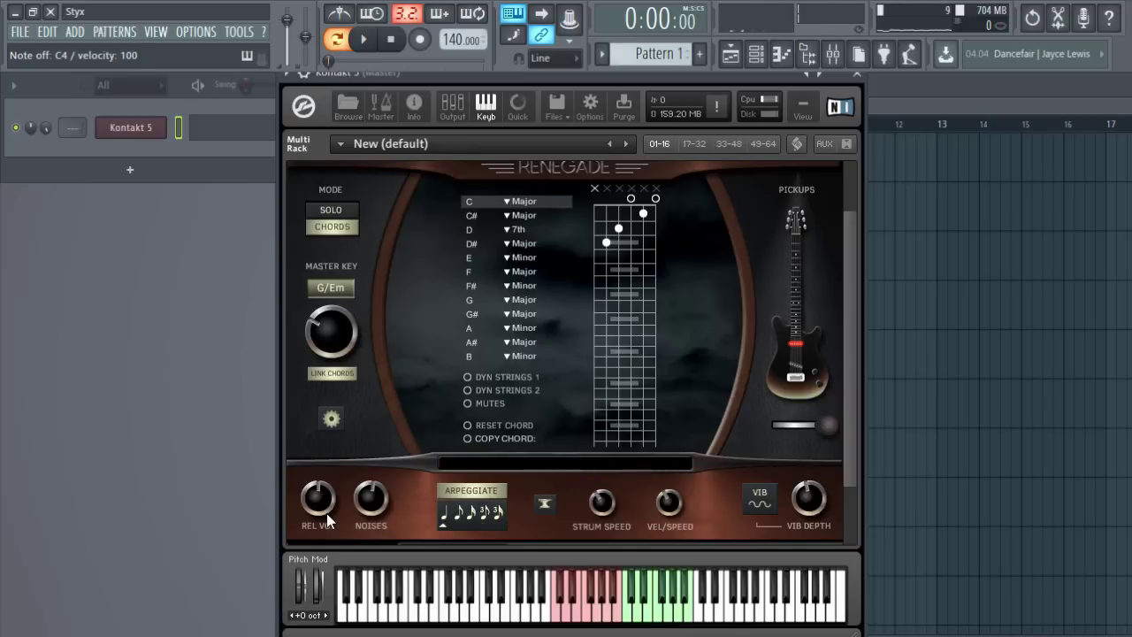
key("c")
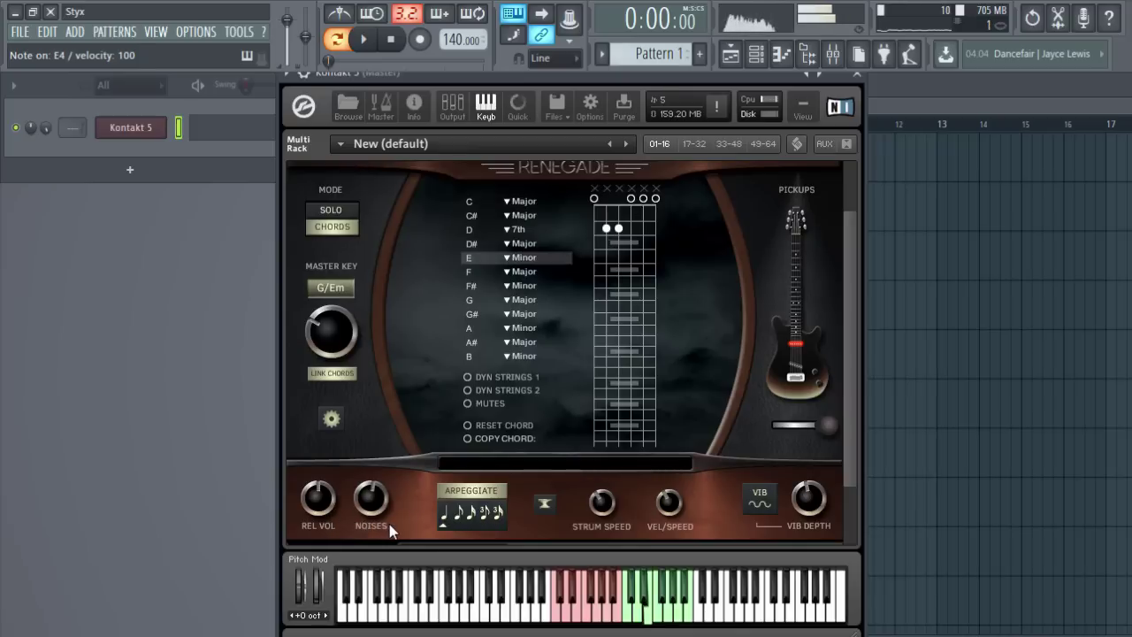
key("v")
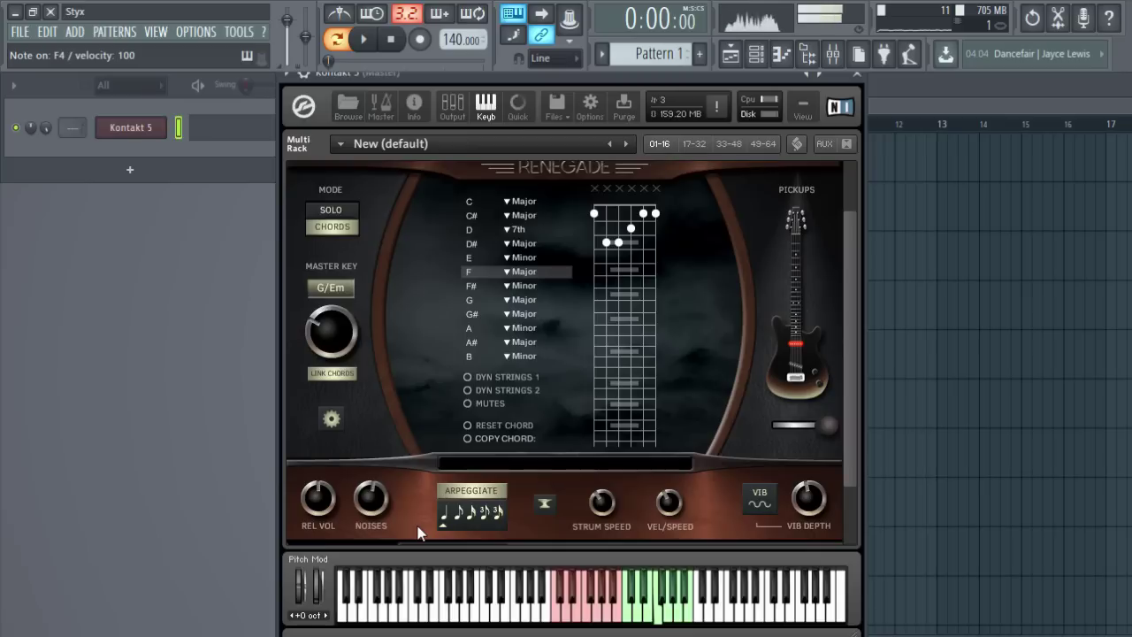
left_click(470, 494)
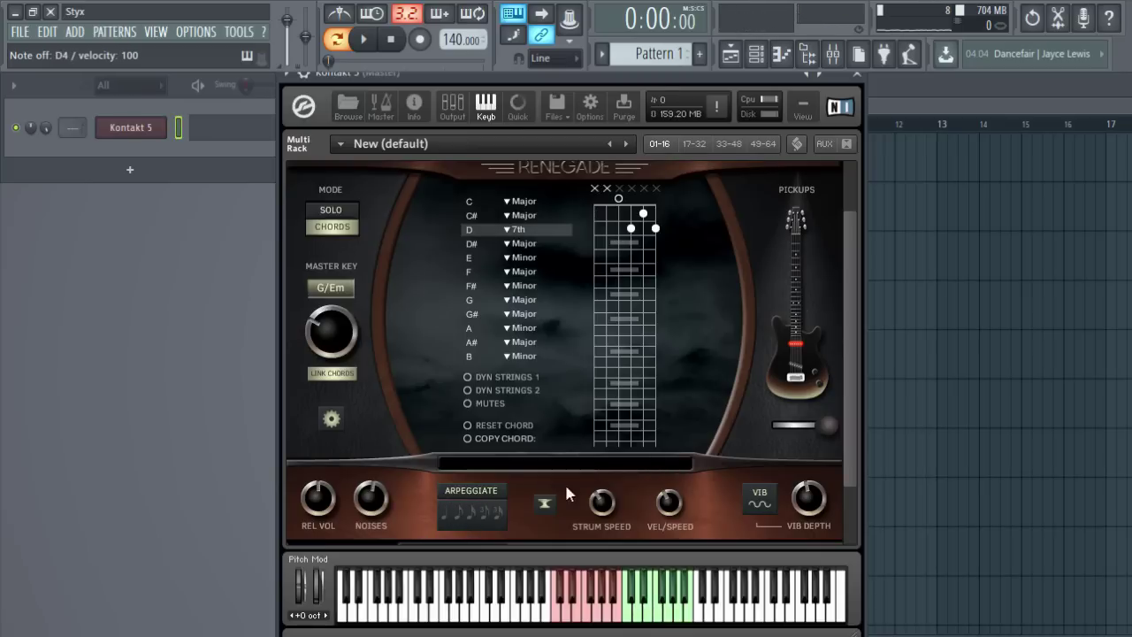
- Convert the whole chord list to Power chords and audition the B power chord
left_click(540, 506)
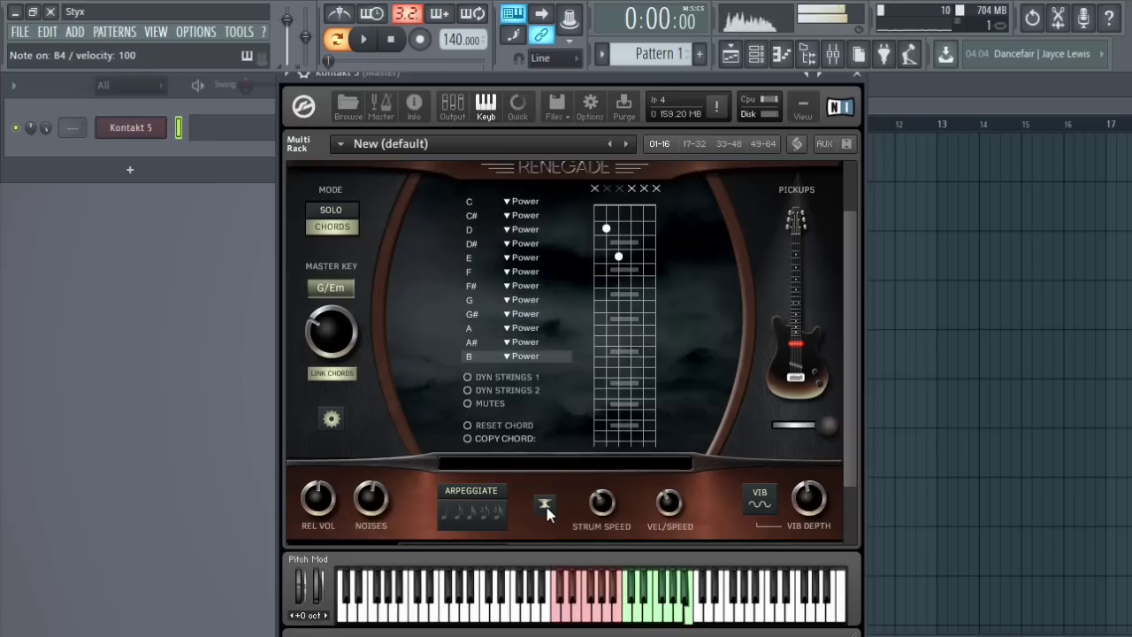
scroll(550, 409, "down", 1)
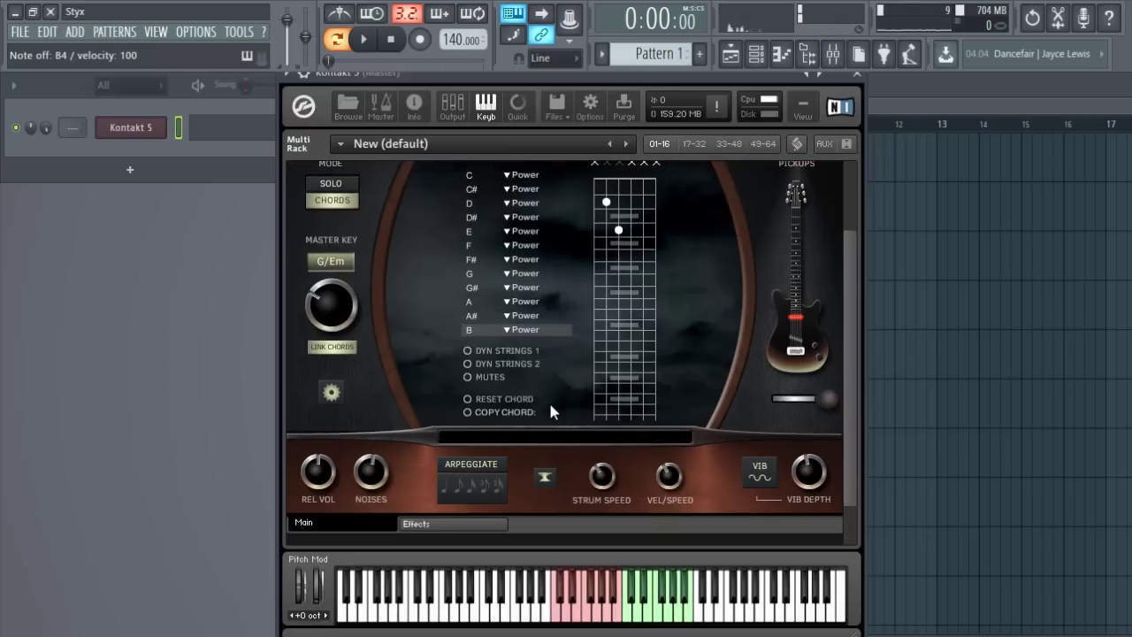
scroll(550, 407, "up", 2)
scroll(551, 410, "down", 1)
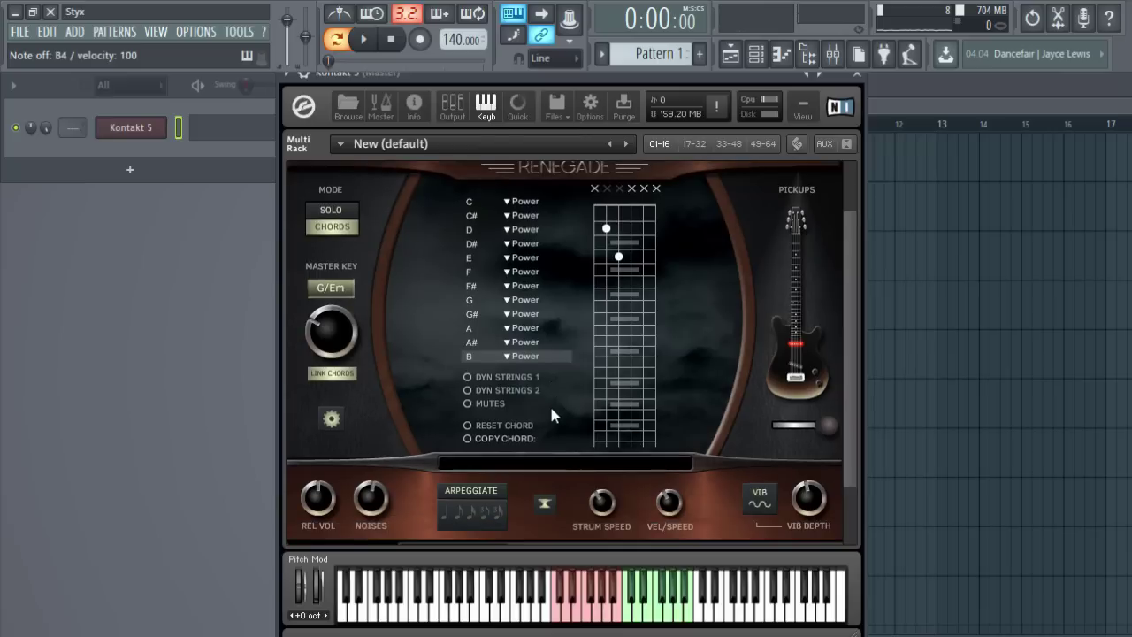
- Look through the chord types available for the B chord and inspect its fretted notes on the fretboard diagram
scroll(549, 407, "up", 1)
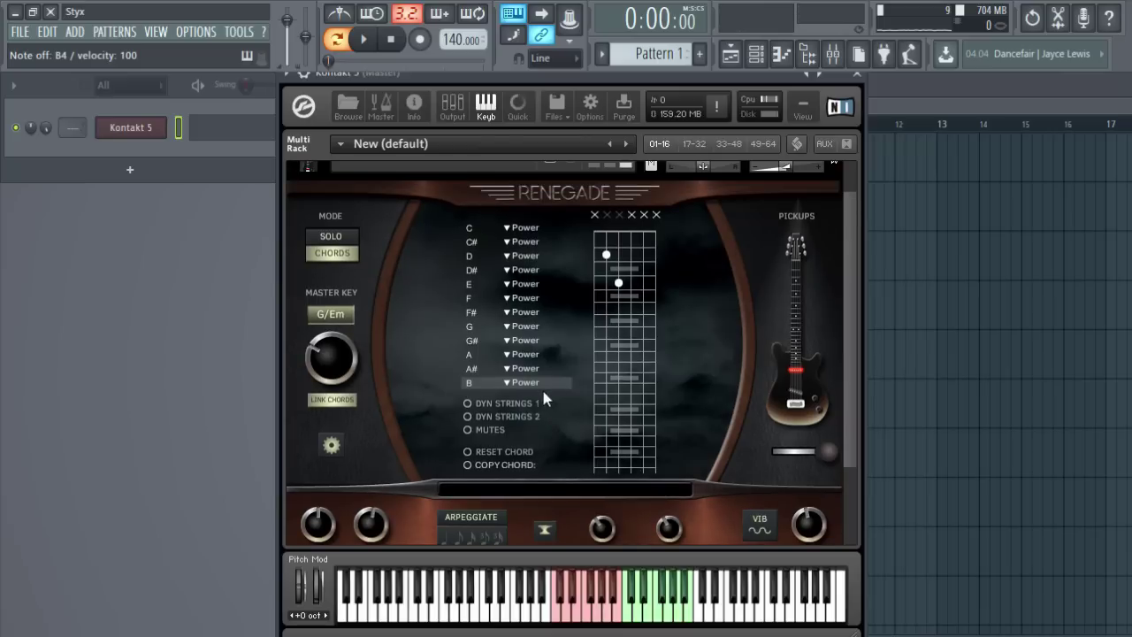
left_click(508, 382)
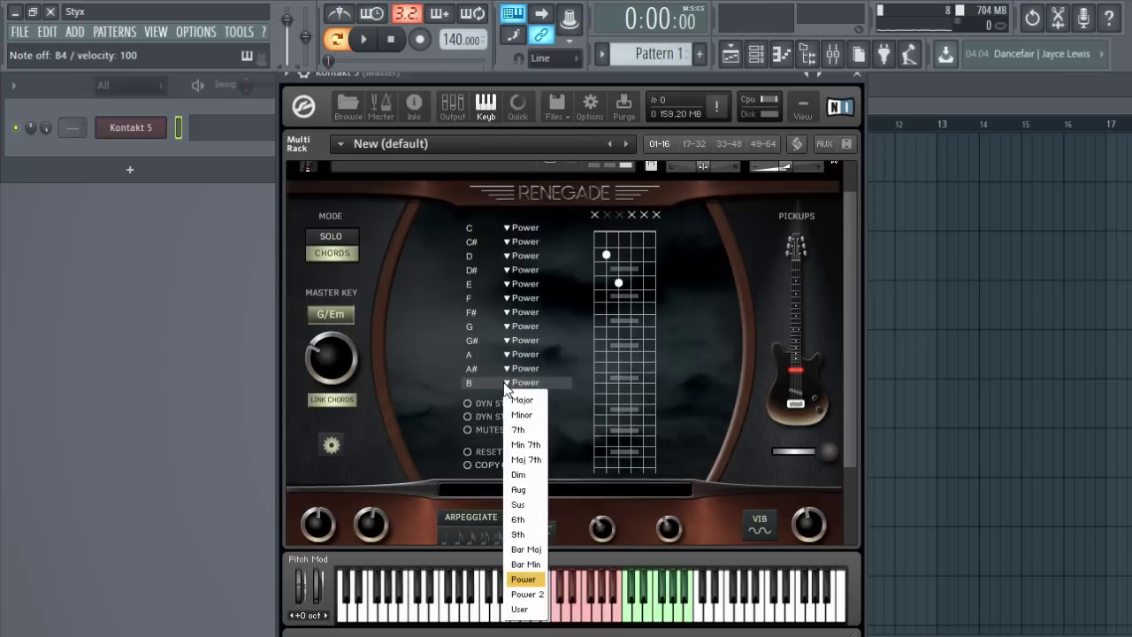
left_click(514, 382)
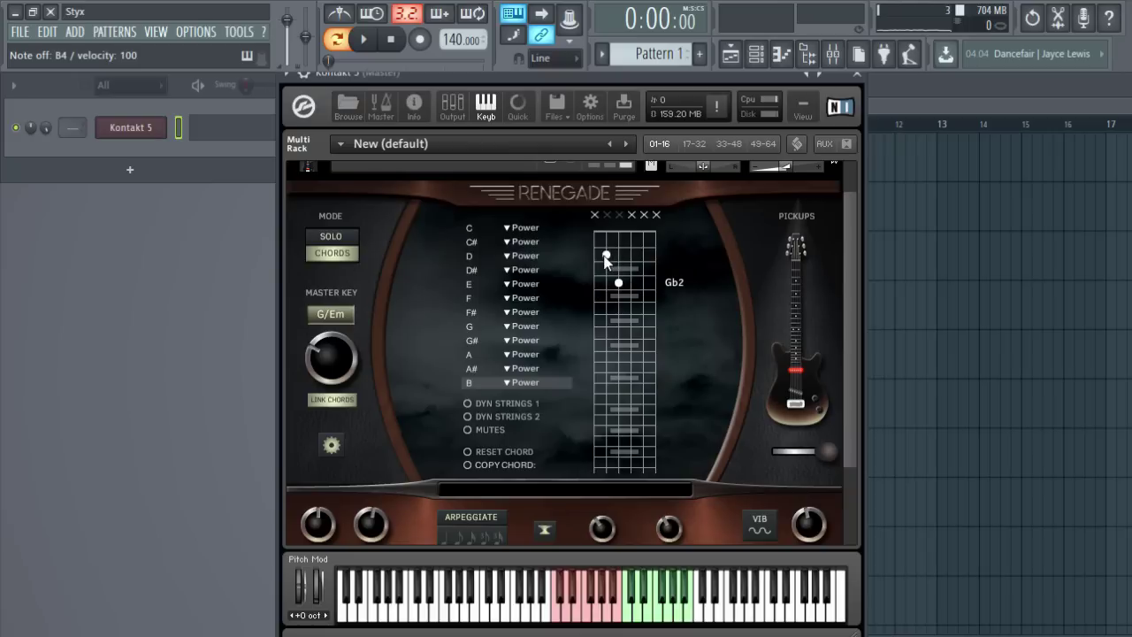
scroll(557, 353, "down", 1)
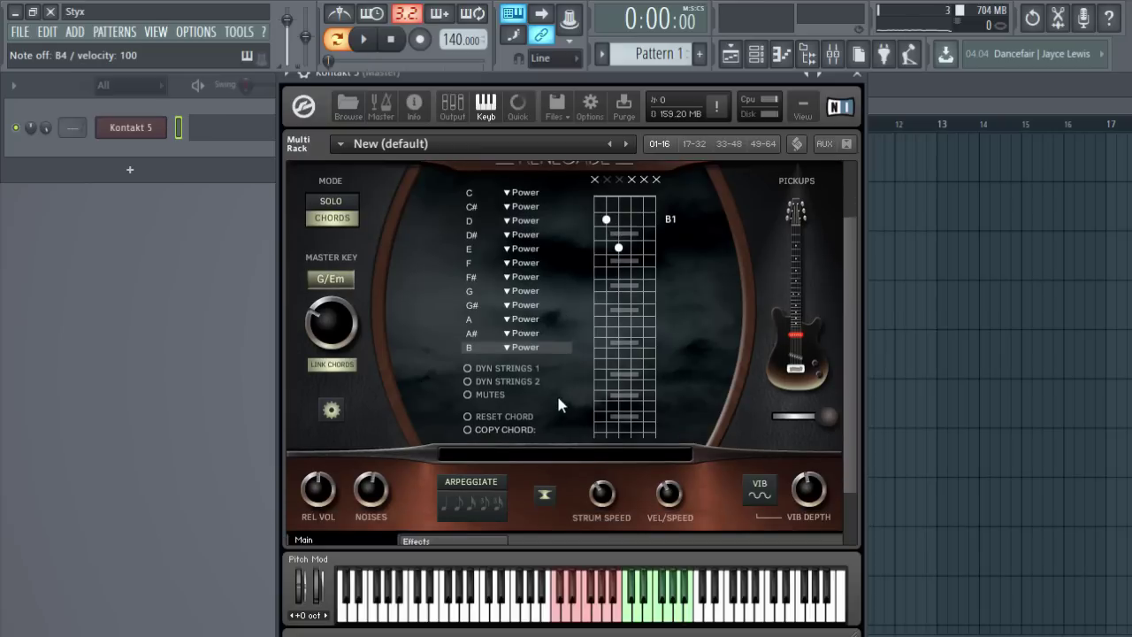
scroll(558, 400, "up", 1)
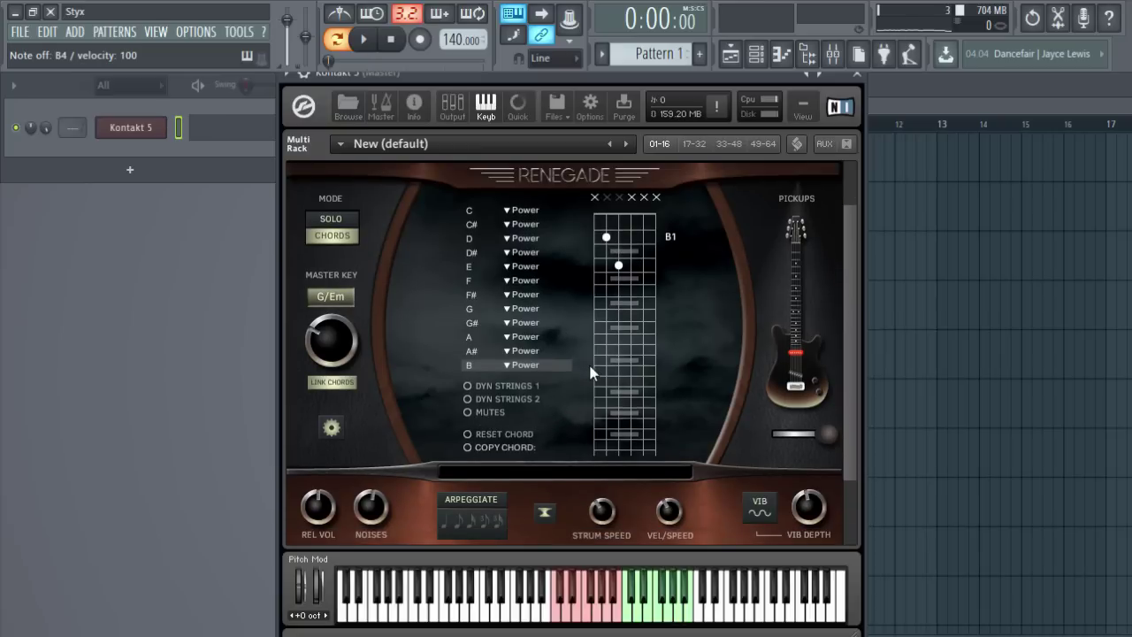
- Try moving the fretted notes of the B power chord and toggling its low string on the fretboard diagram
left_click_drag(618, 265, 619, 290)
left_click(619, 266)
mouse_move(619, 266)
left_mouse_down()
mouse_move(619, 281)
mouse_move(598, 203)
mouse_move(599, 255)
mouse_move(595, 200)
left_mouse_up()
left_click(604, 238)
left_click(596, 198)
scroll(585, 336, "down", 2)
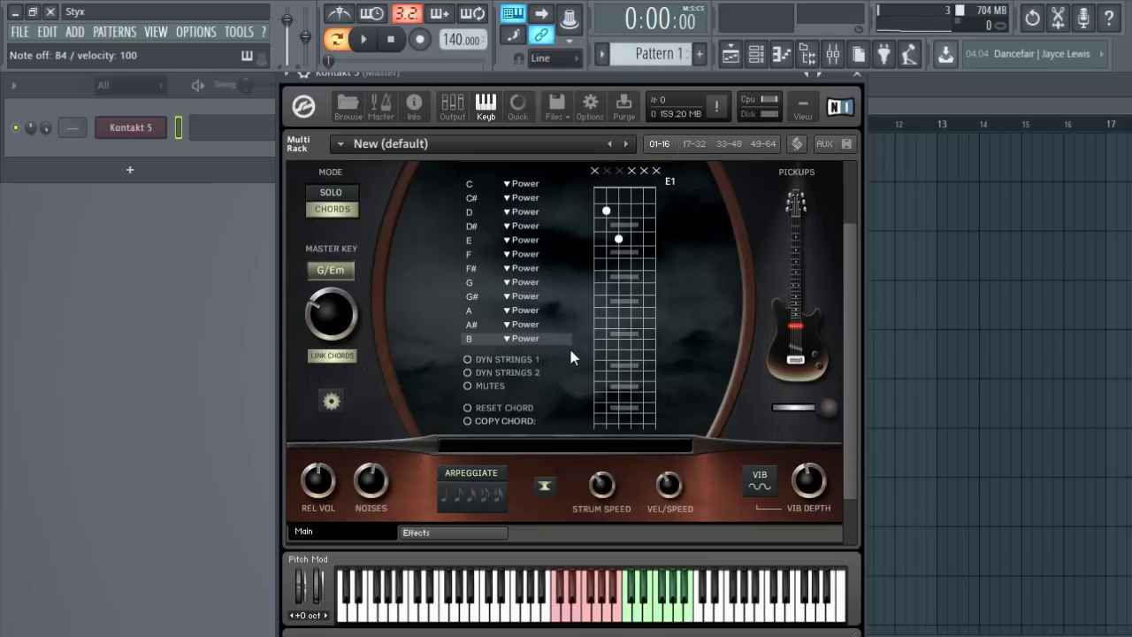
scroll(568, 349, "up", 3)
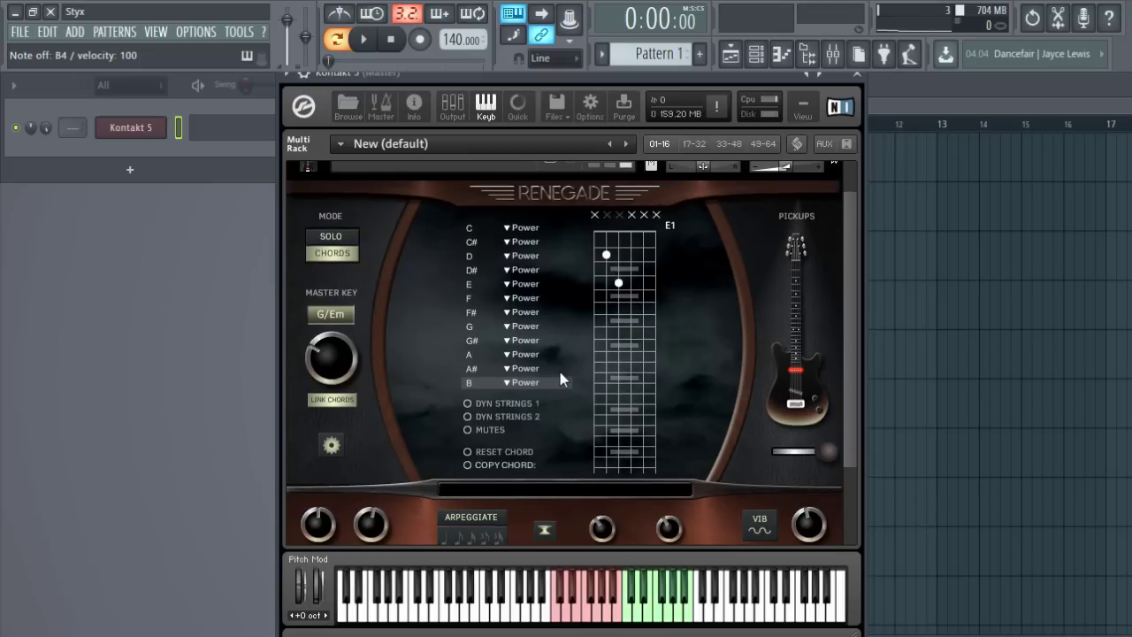
- Cycle the whole chord list repeatedly between Power 2 and Power chords, finishing on Power
scroll(560, 372, "down", 1)
left_click(545, 503)
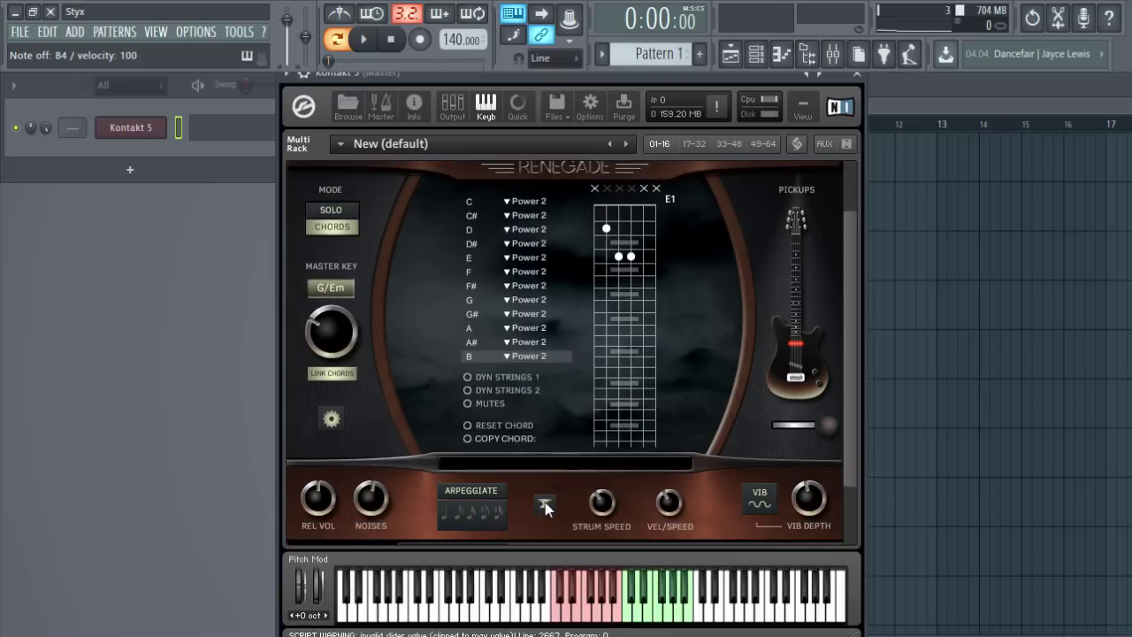
left_click(545, 503)
left_click(545, 503)
left_click(544, 503)
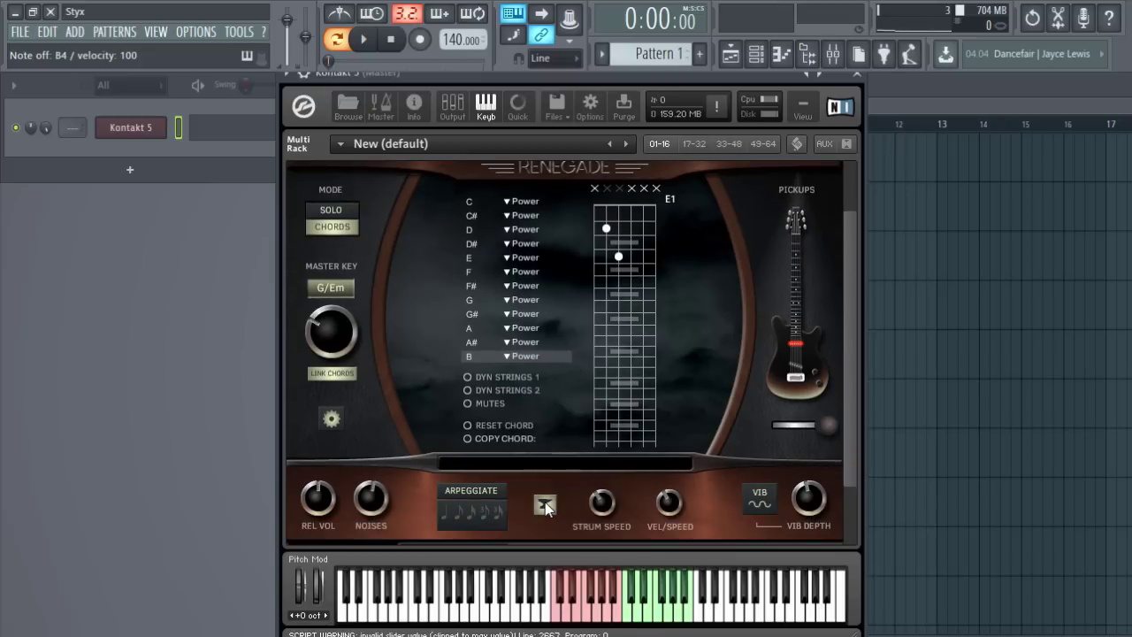
left_click(544, 503)
left_click(545, 504)
left_click(545, 503)
left_click(544, 505)
scroll(550, 454, "up", 1)
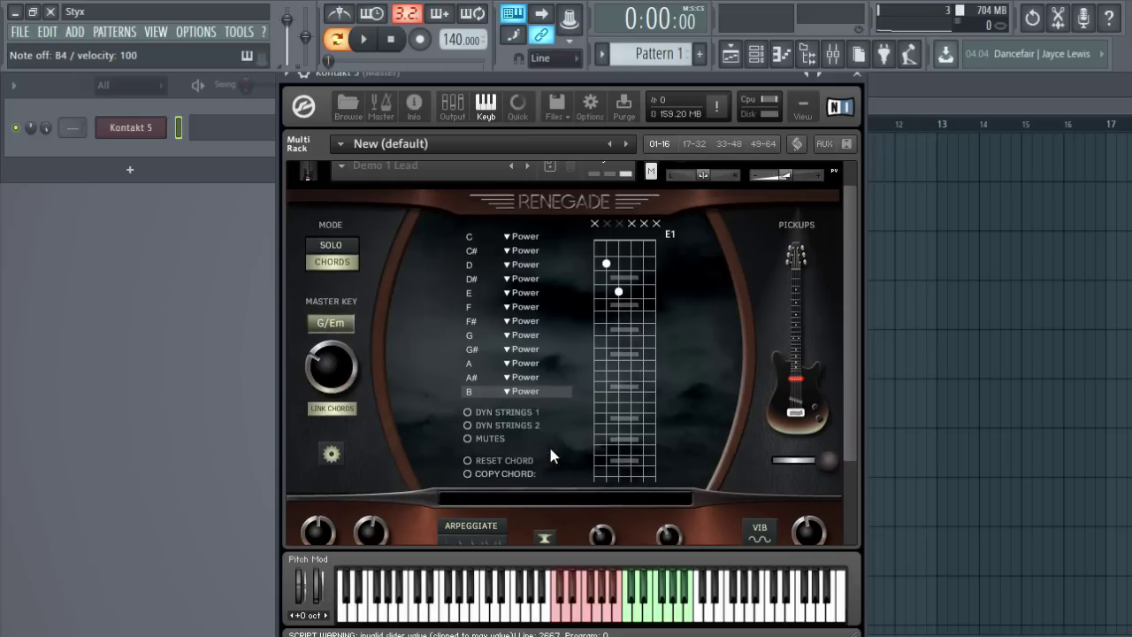
scroll(550, 453, "down", 1)
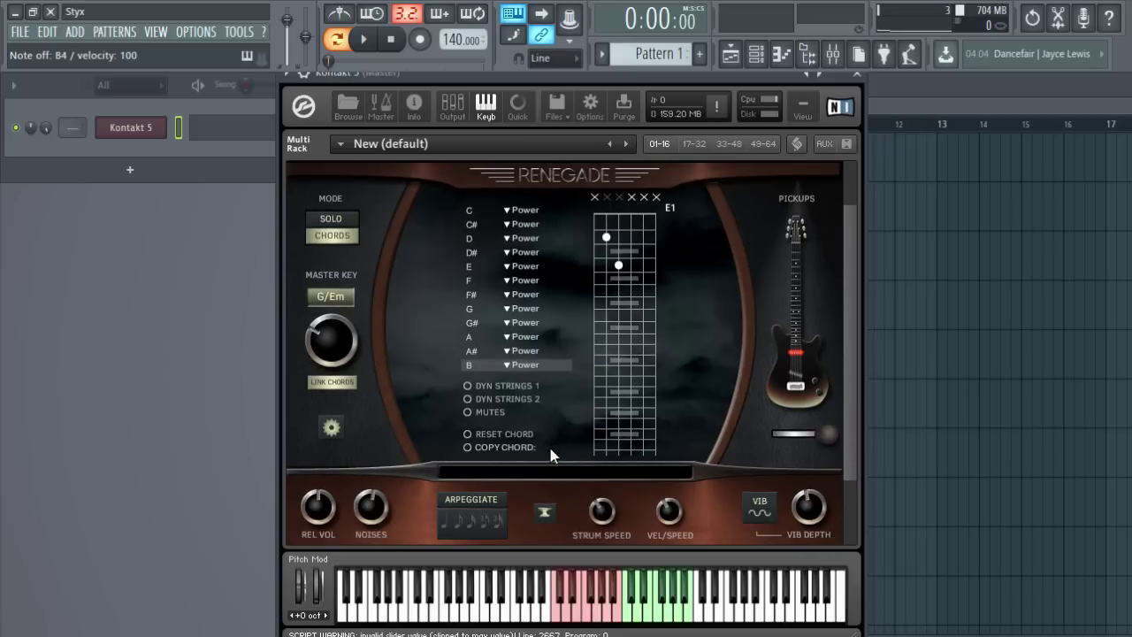
left_click(545, 512)
left_click(545, 512)
scroll(521, 513, "down", 1)
left_click(544, 507)
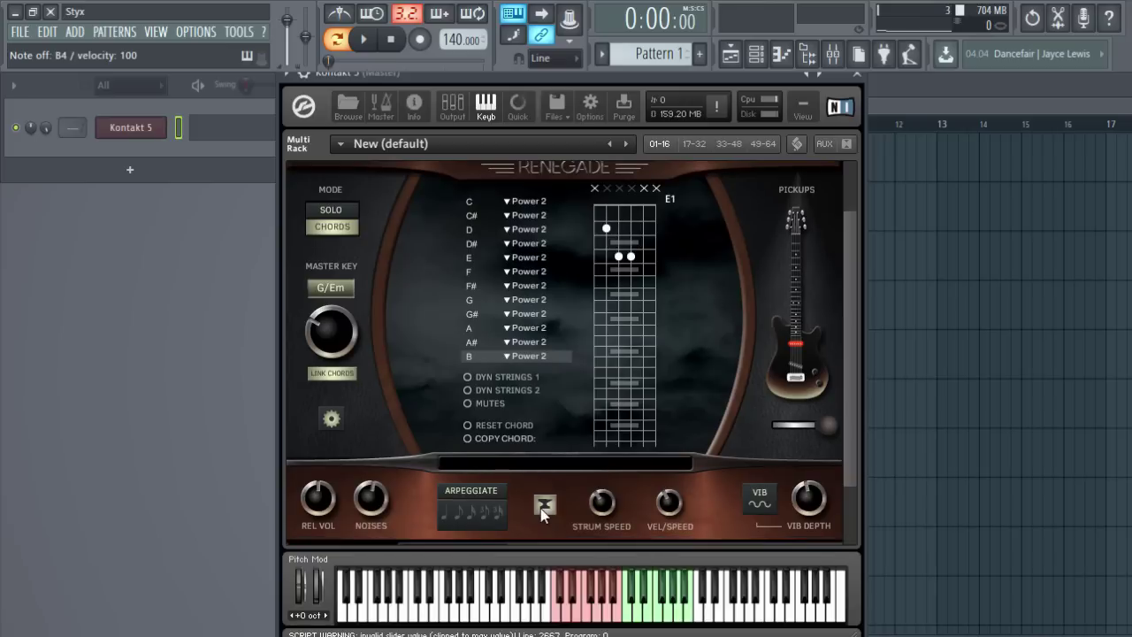
left_click(544, 507)
left_click(544, 507)
left_click(544, 511)
scroll(522, 472, "down", 2)
scroll(522, 476, "up", 2)
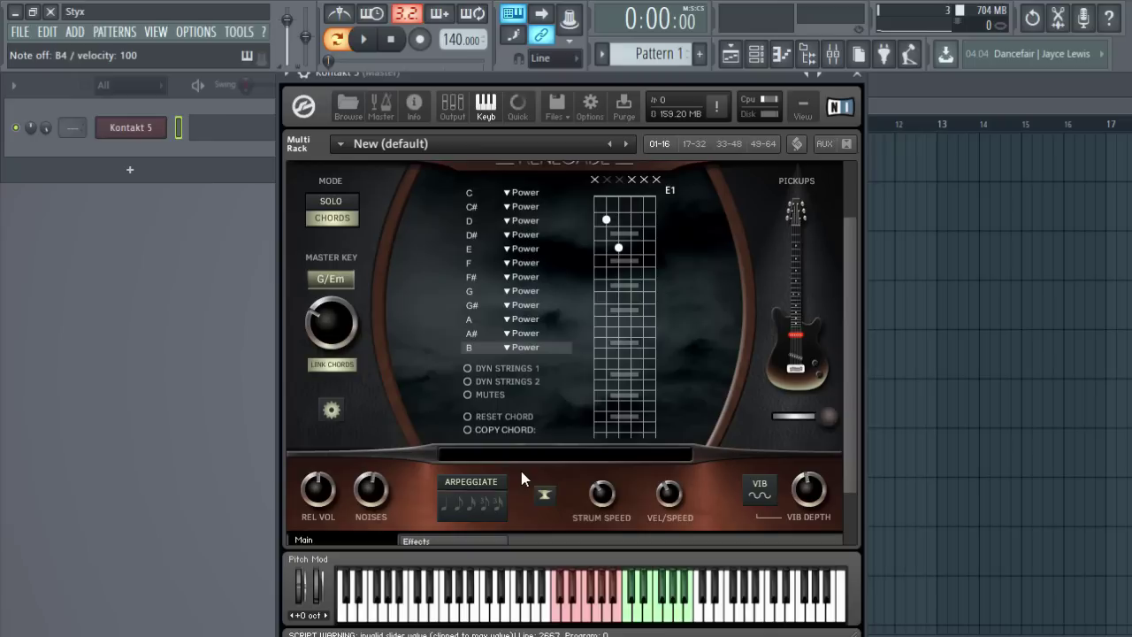
- Switch briefly to Solo mode, return to Chords mode and audition the G power chord
left_click(323, 204)
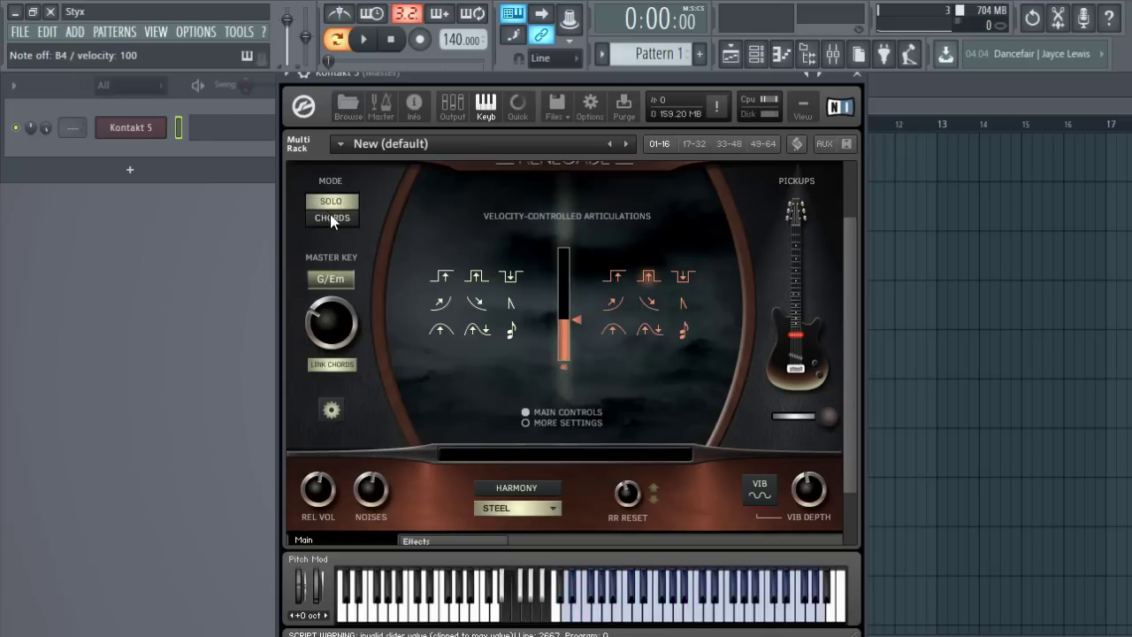
left_click(329, 214)
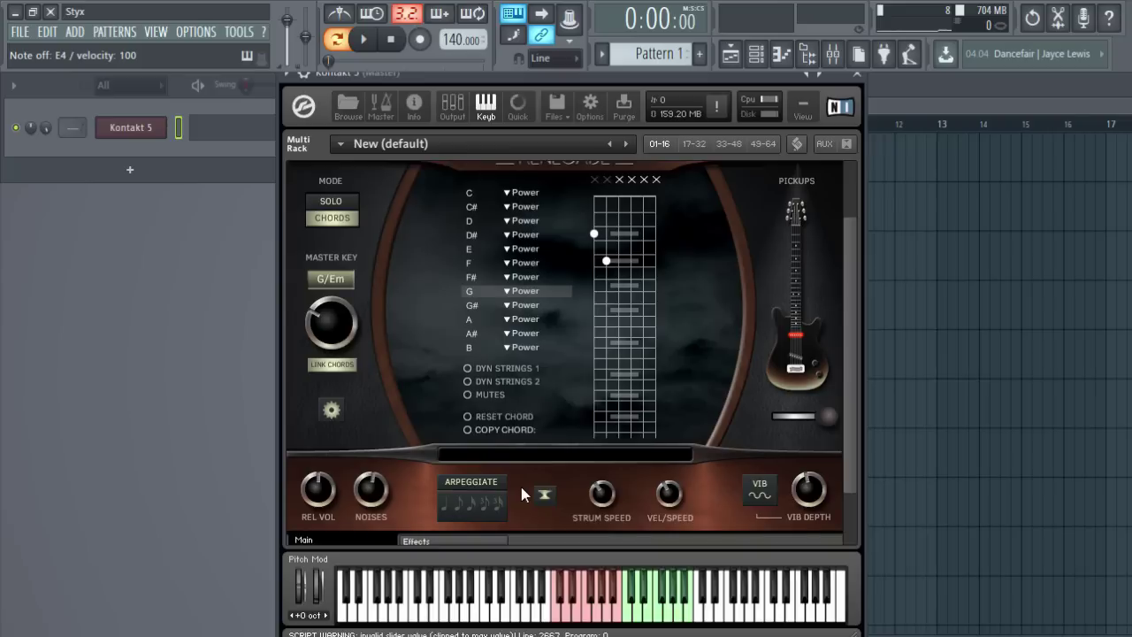
scroll(521, 486, "up", 2)
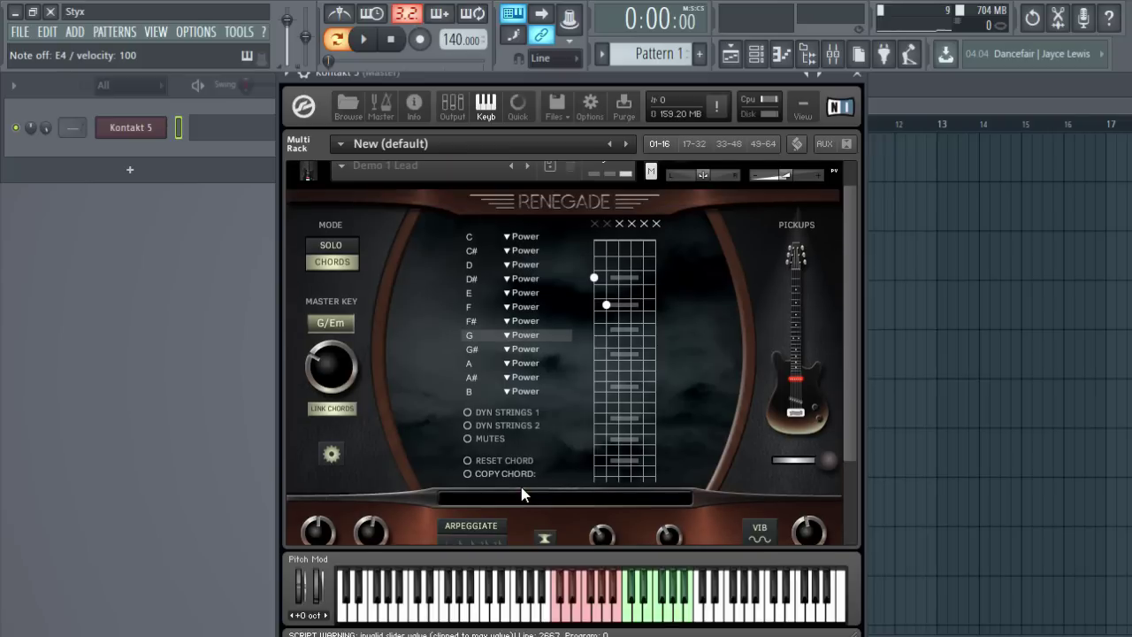
scroll(521, 495, "down", 1)
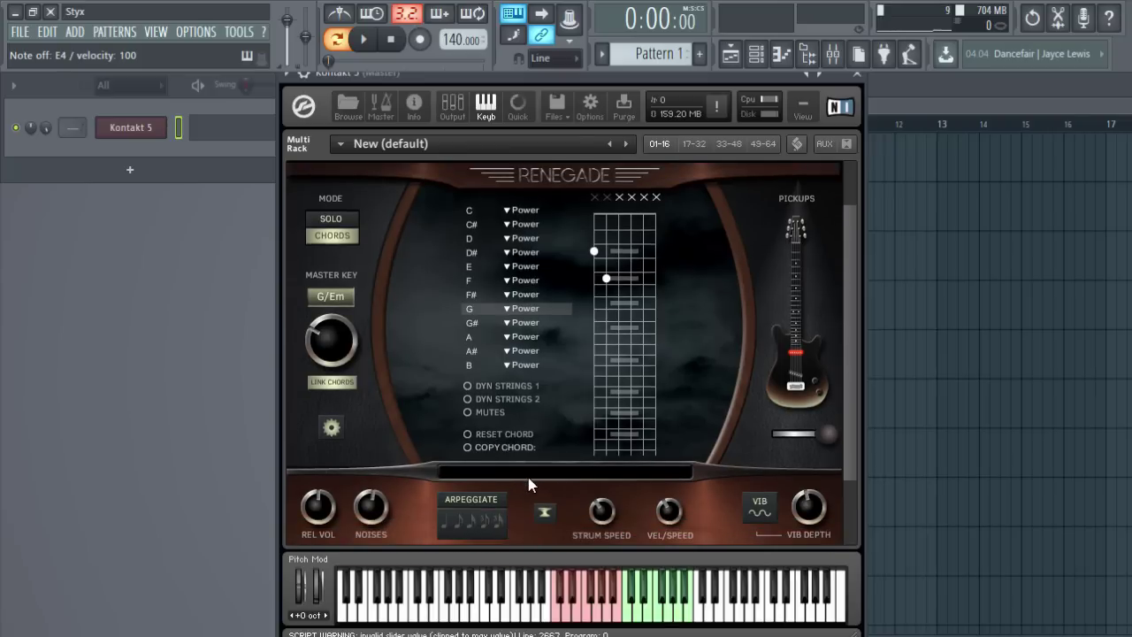
scroll(528, 484, "down", 1)
scroll(521, 464, "down", 2)
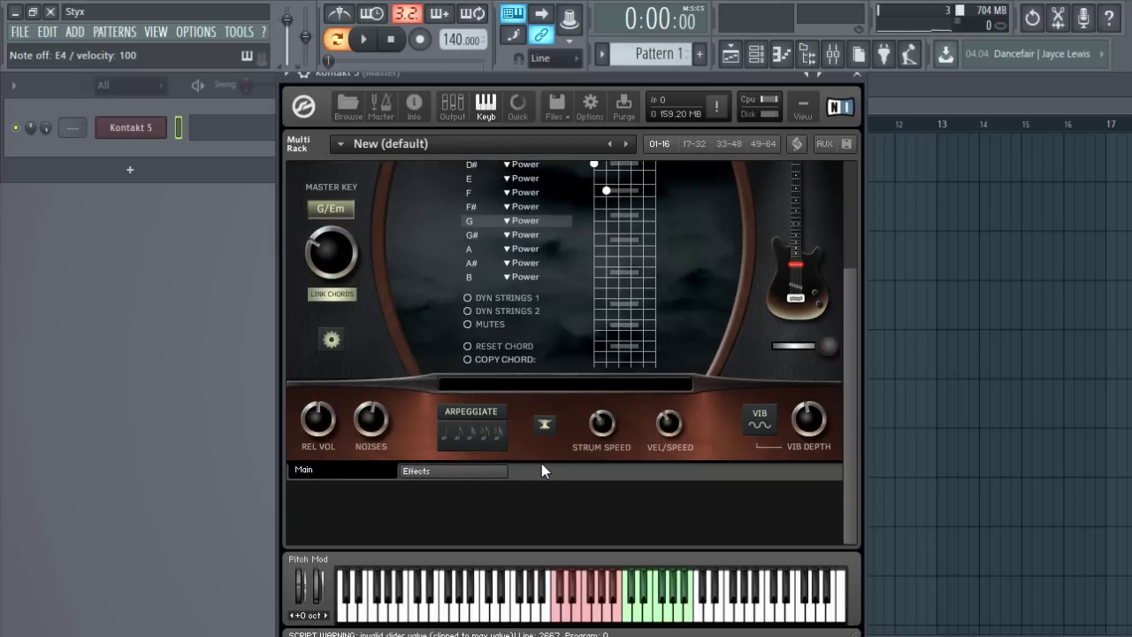
scroll(541, 463, "up", 3)
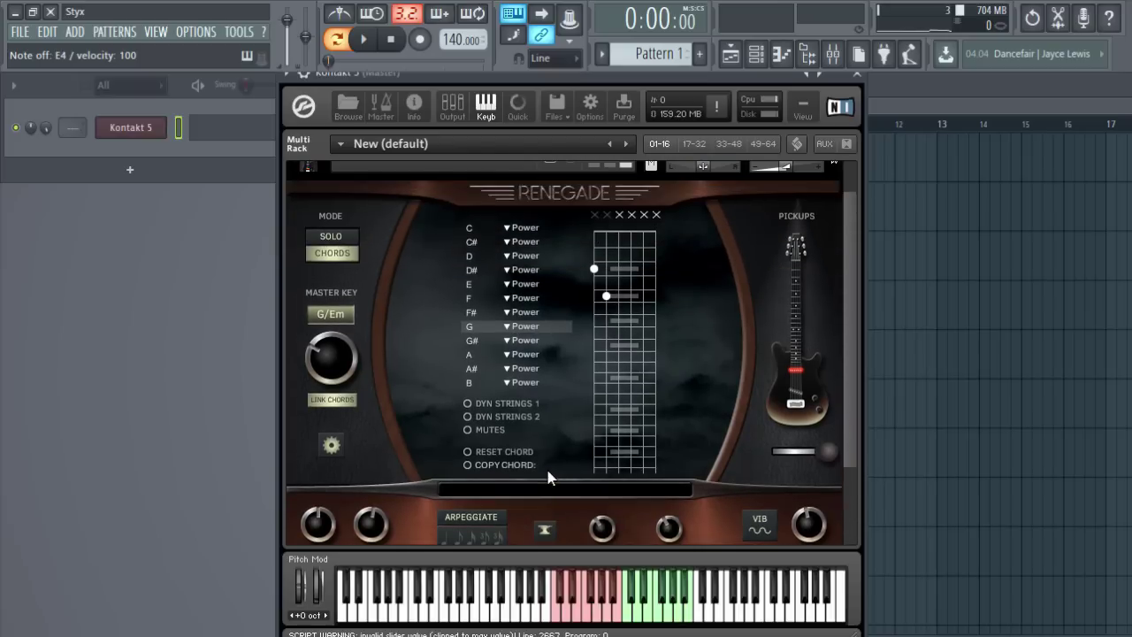
- Try the Major and User chord types on the C chord and set it back to Power
left_click(509, 228)
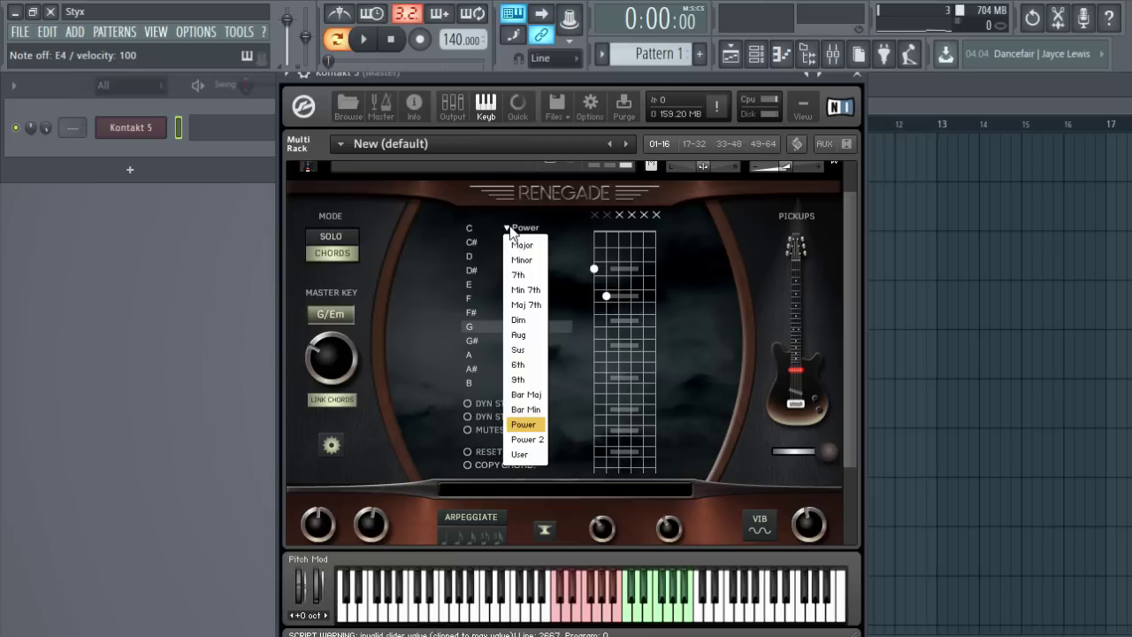
left_click(523, 244)
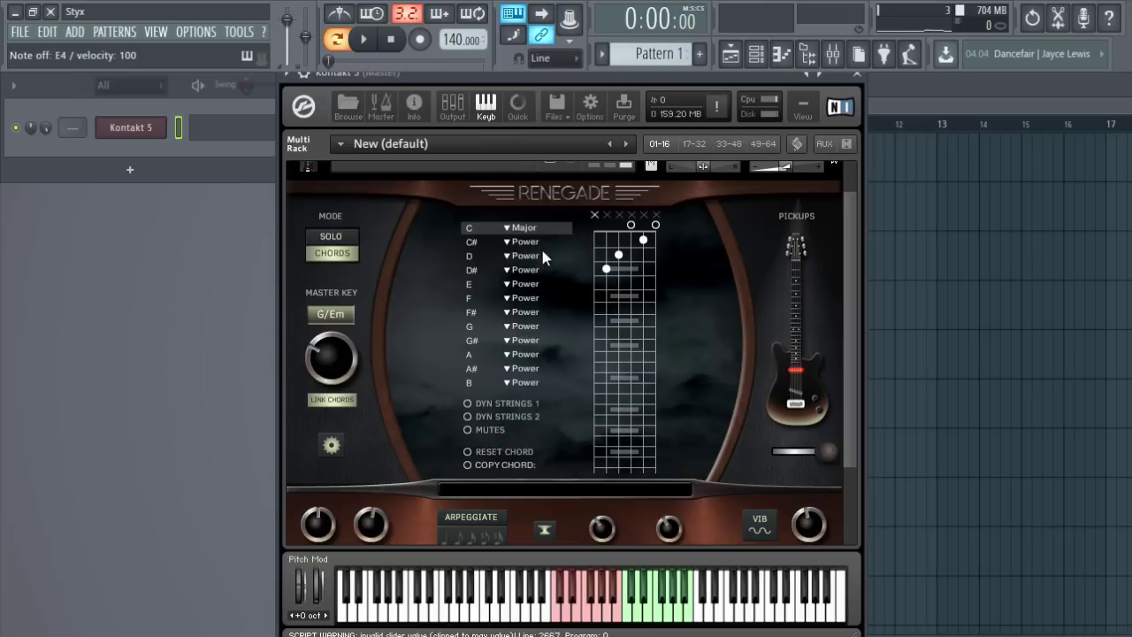
left_click(507, 229)
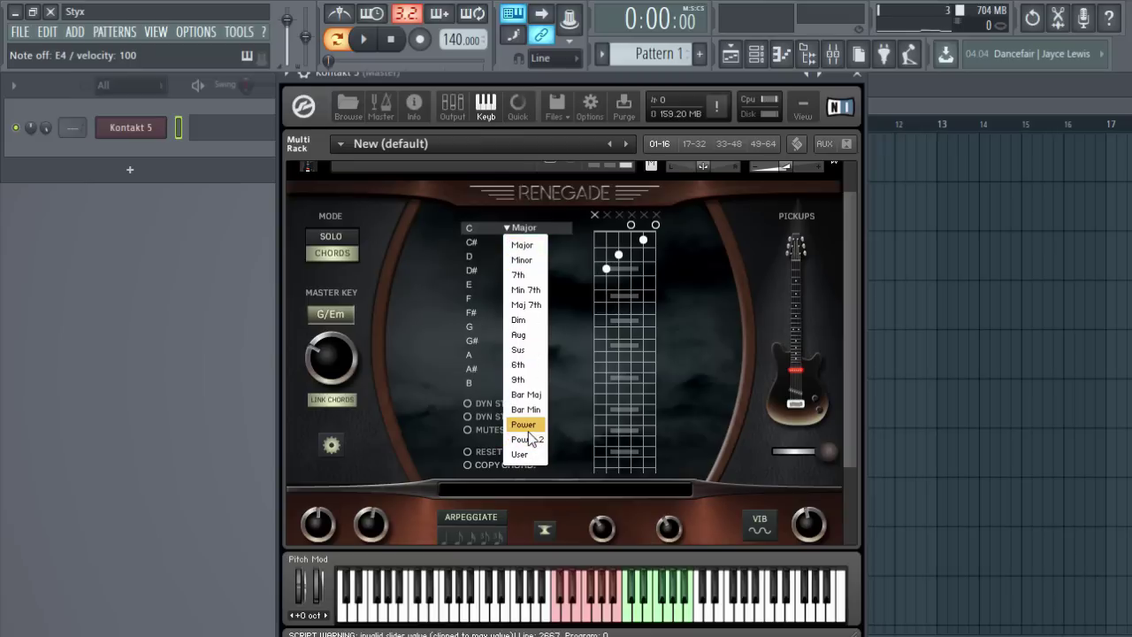
left_click(531, 454)
left_click(519, 228)
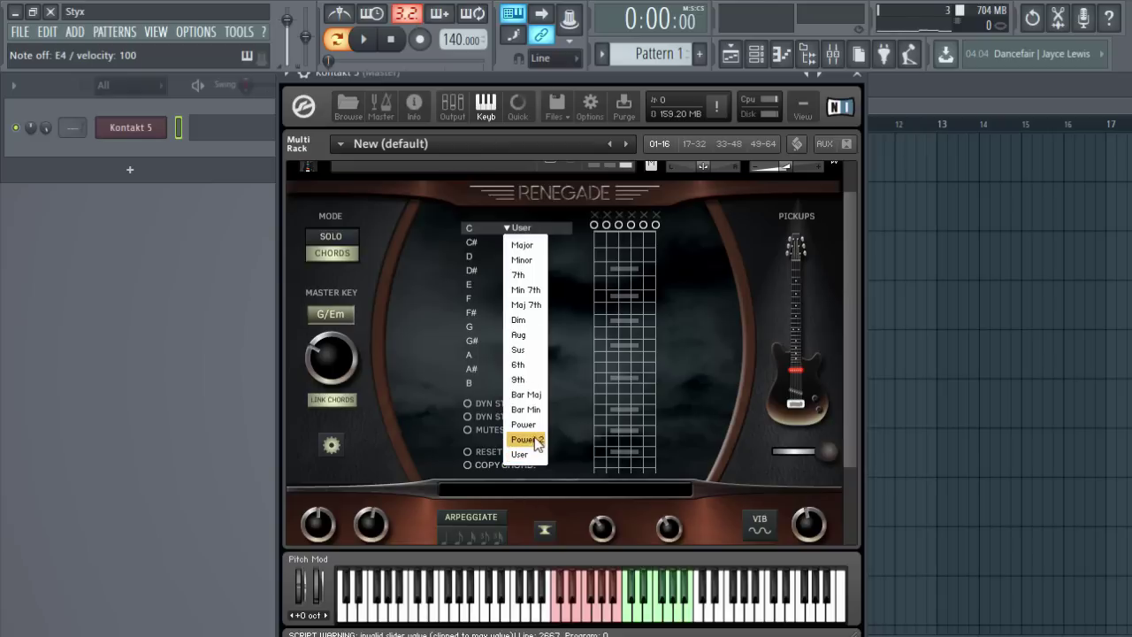
left_click(526, 428)
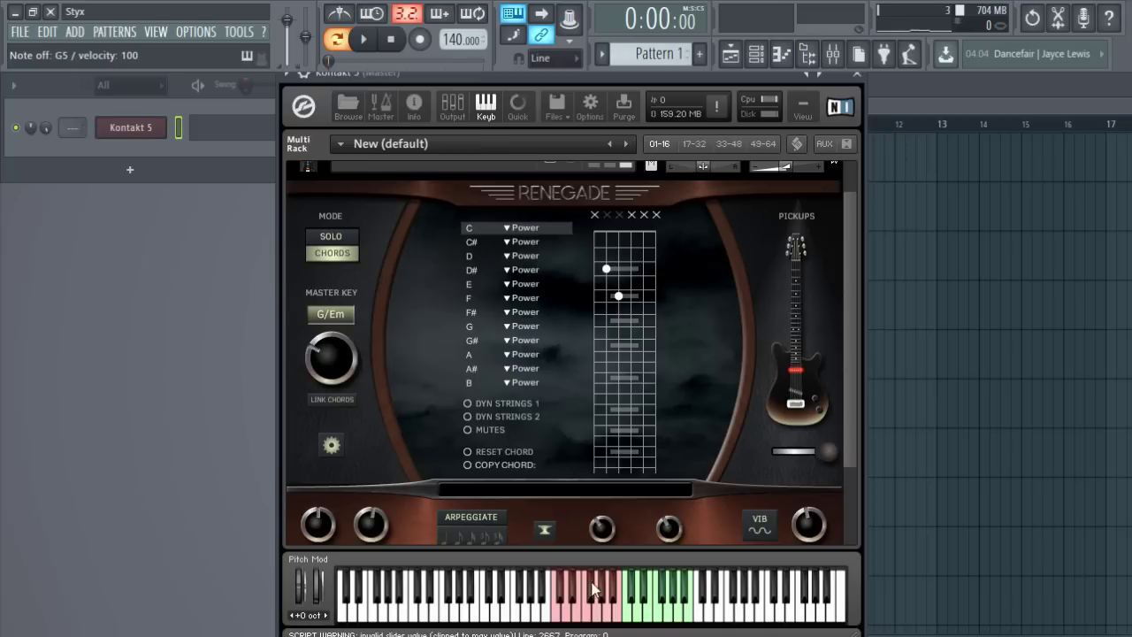
- Audition the F and E power chords with Link Chords off, and turn Link Chords back on
left_click(638, 619)
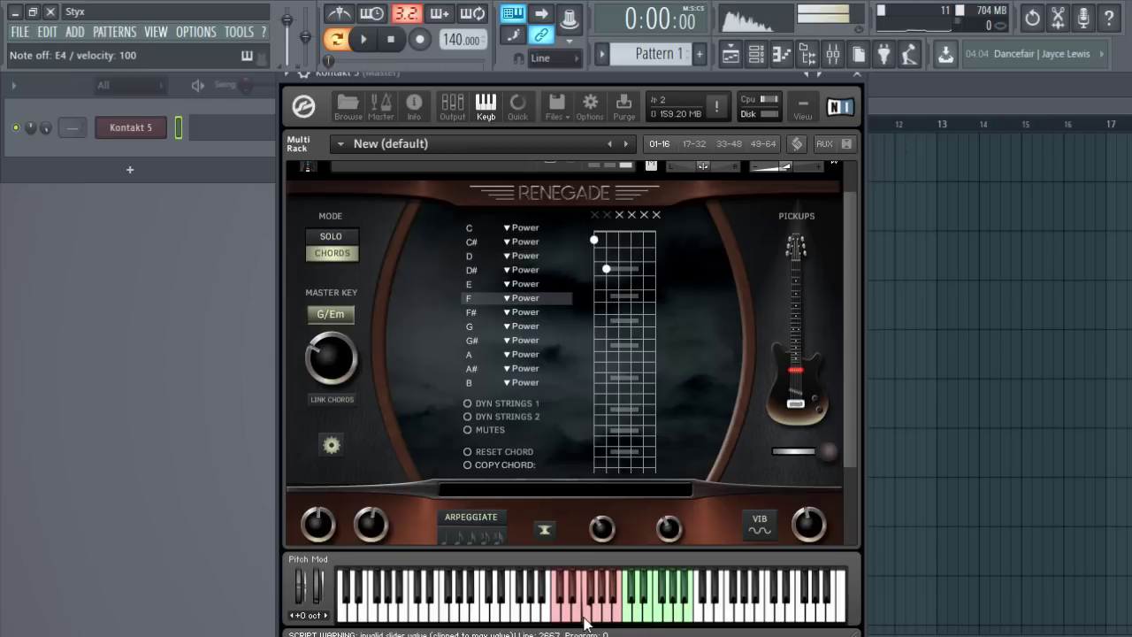
left_click(332, 400)
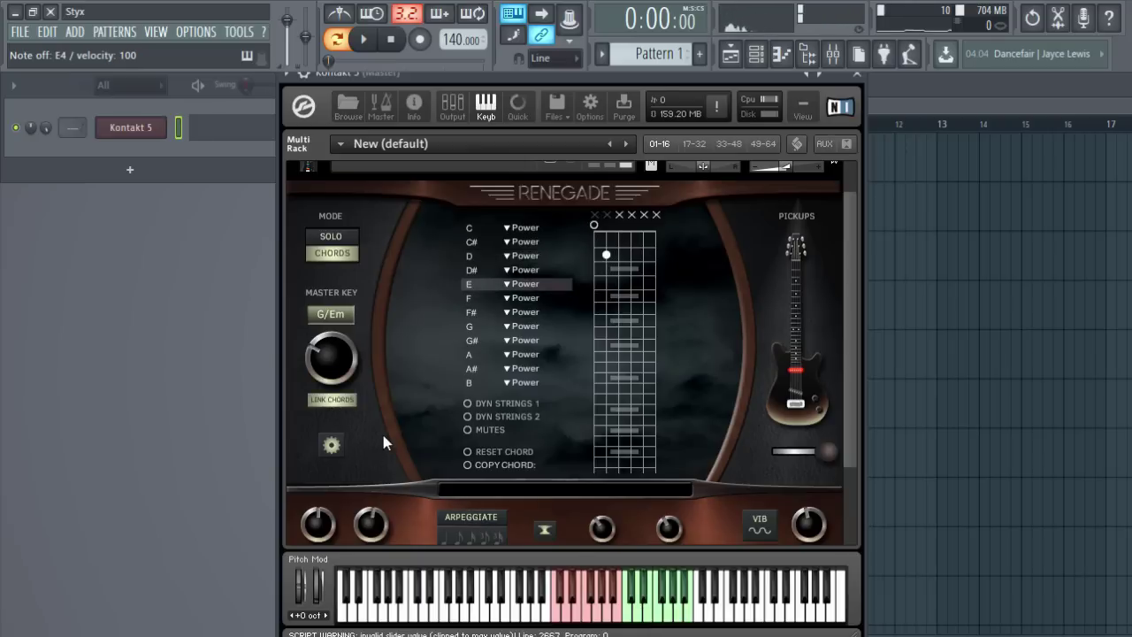
- Reload the G/Em chord set over the power chords and change the master key to E/C#m
left_click(333, 315)
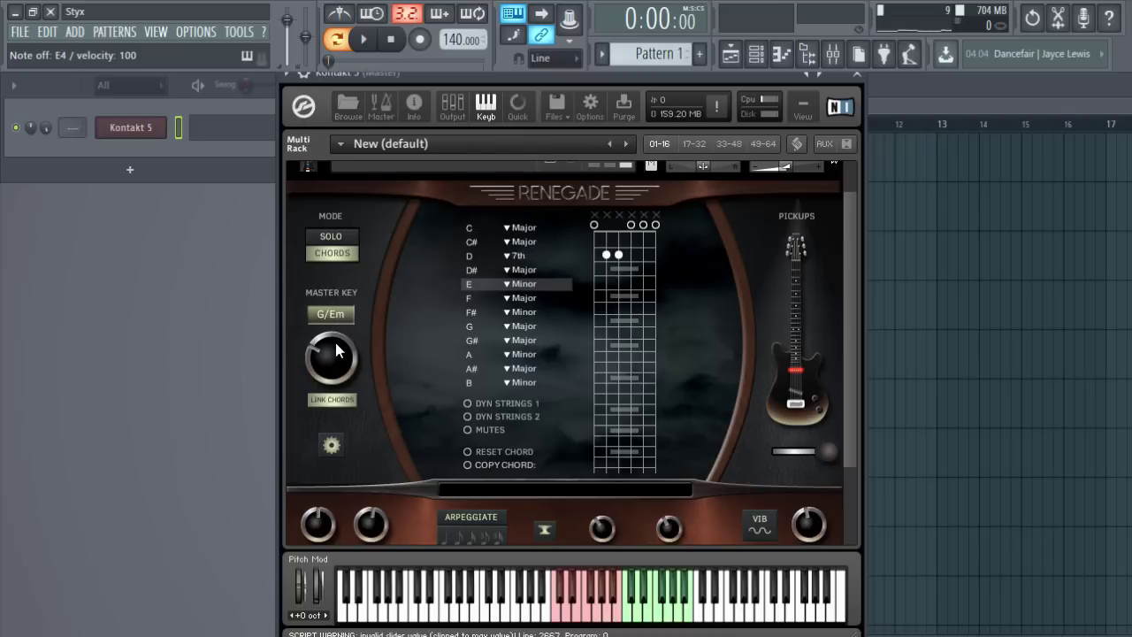
left_click_drag(335, 353, 335, 409)
left_click_drag(342, 448, 352, 352)
left_click_drag(326, 352, 325, 386)
scroll(324, 370, "up", 1)
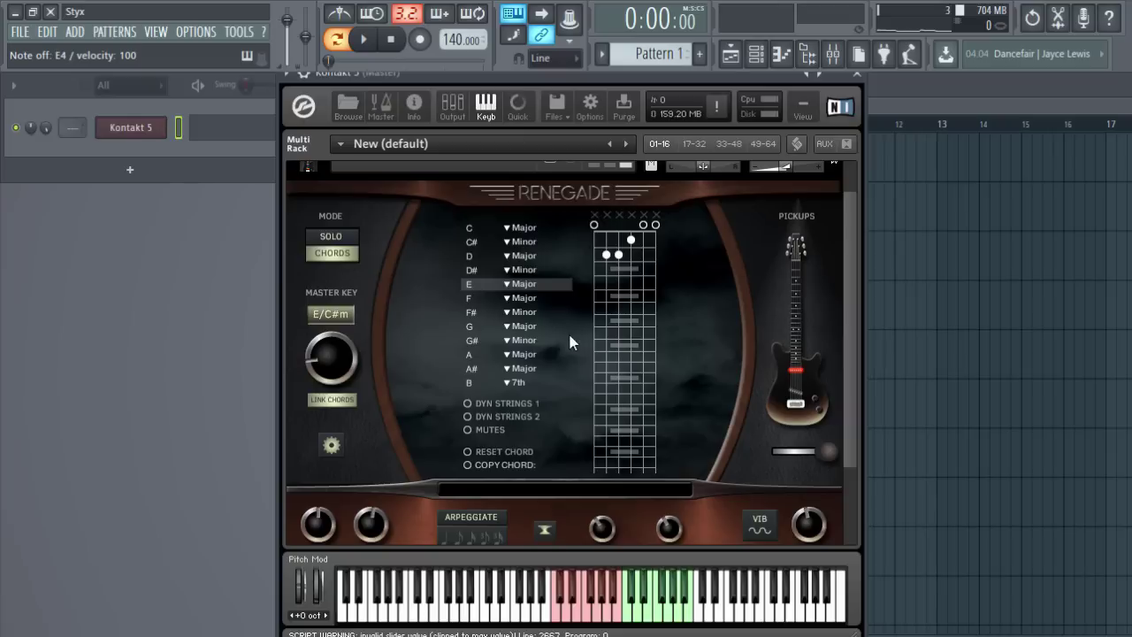
- Convert the whole chord list to Power 2 chords and audition the C and D chords on the on-screen keyboard
left_click(557, 531)
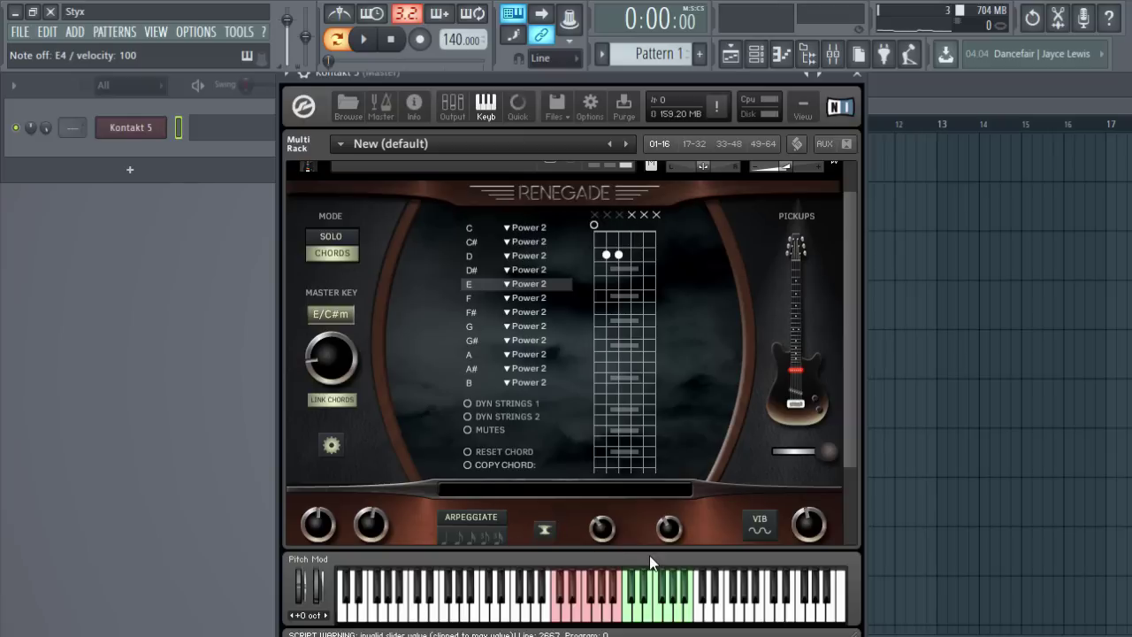
left_click(644, 619)
left_click(601, 624)
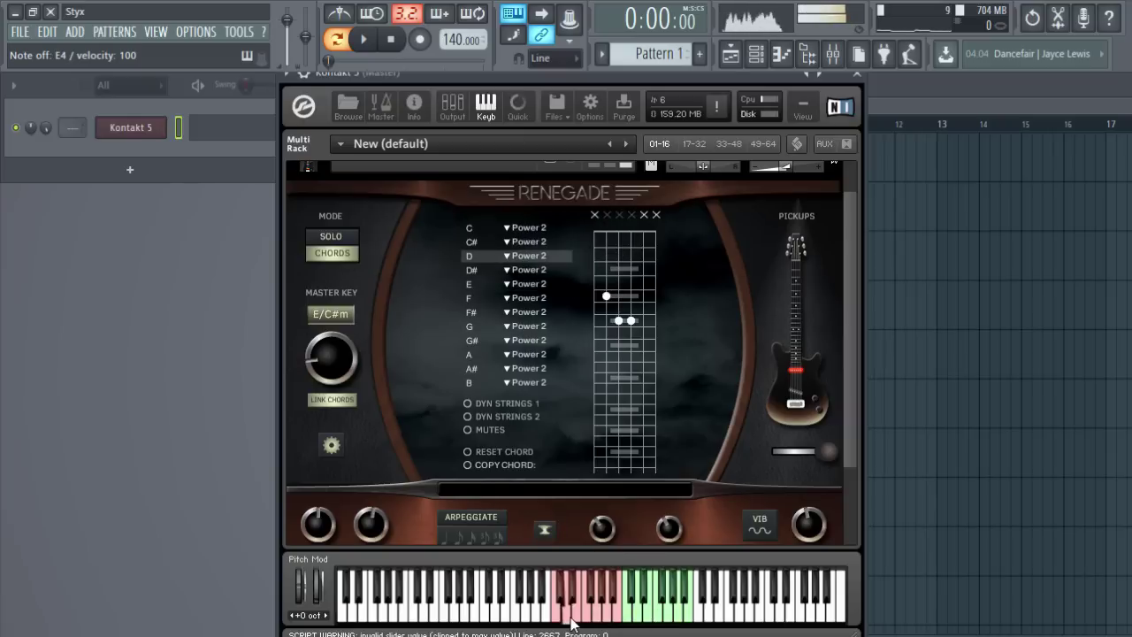
left_click(559, 621)
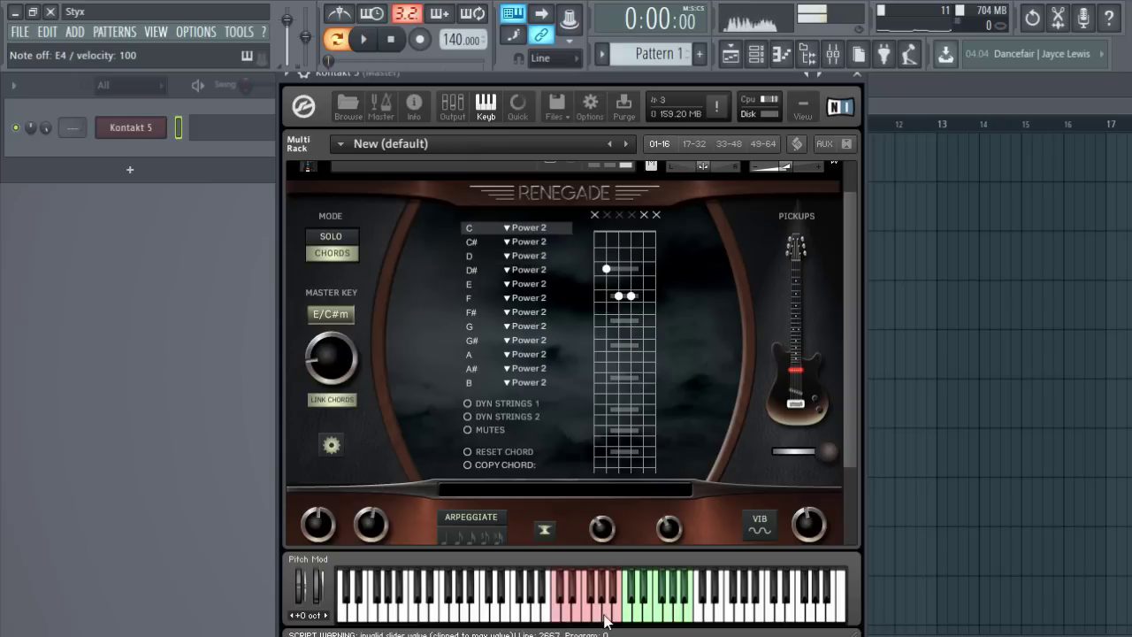
left_click(610, 620)
left_click(629, 616)
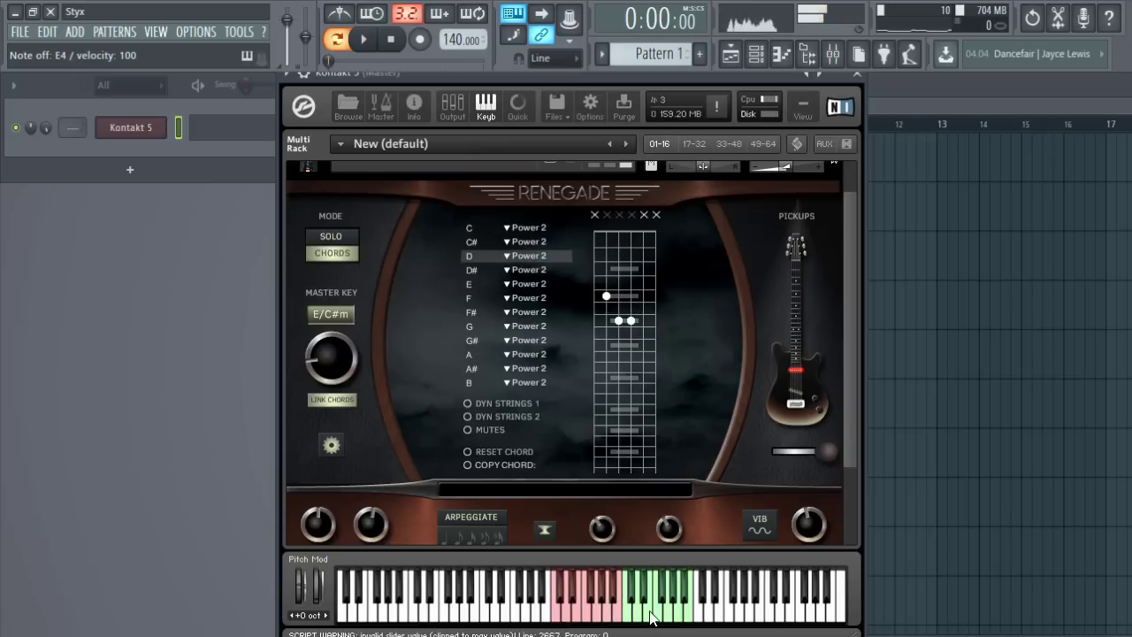
left_click(628, 616)
left_click(559, 622)
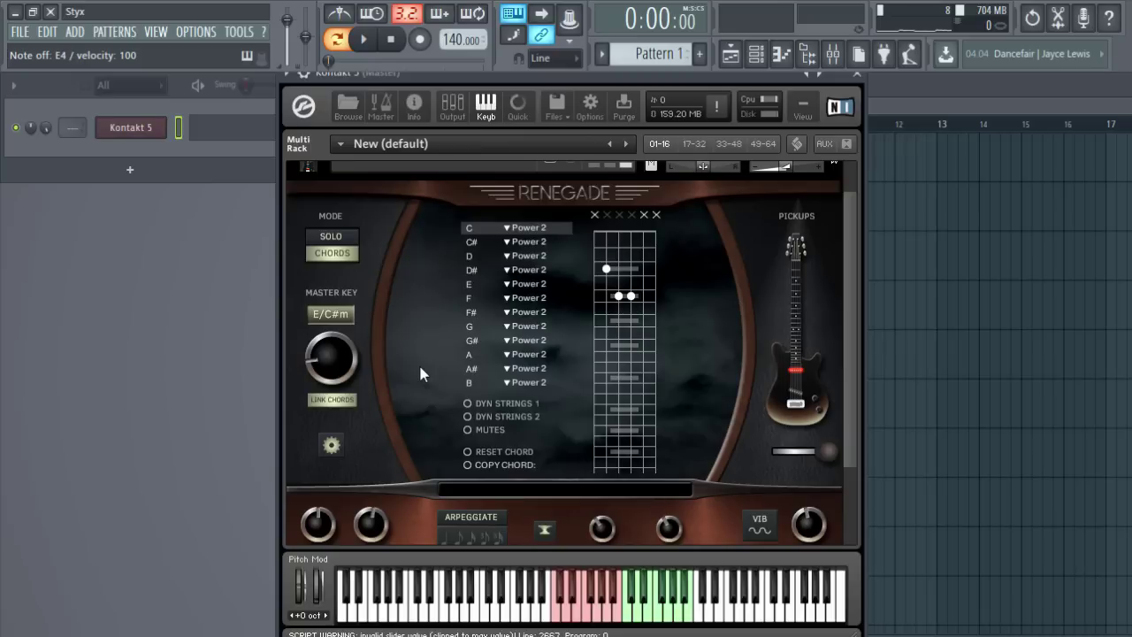
- Switch the guitar from Chords to Solo mode
scroll(420, 371, "down", 3)
scroll(420, 371, "up", 2)
left_click(331, 218)
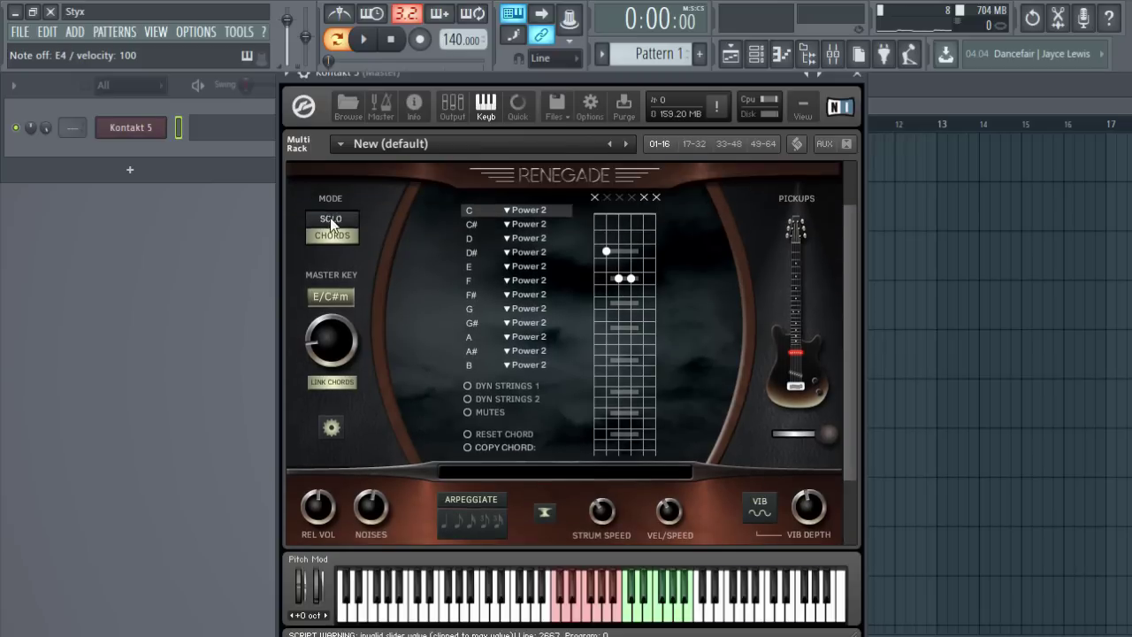
scroll(433, 355, "down", 3)
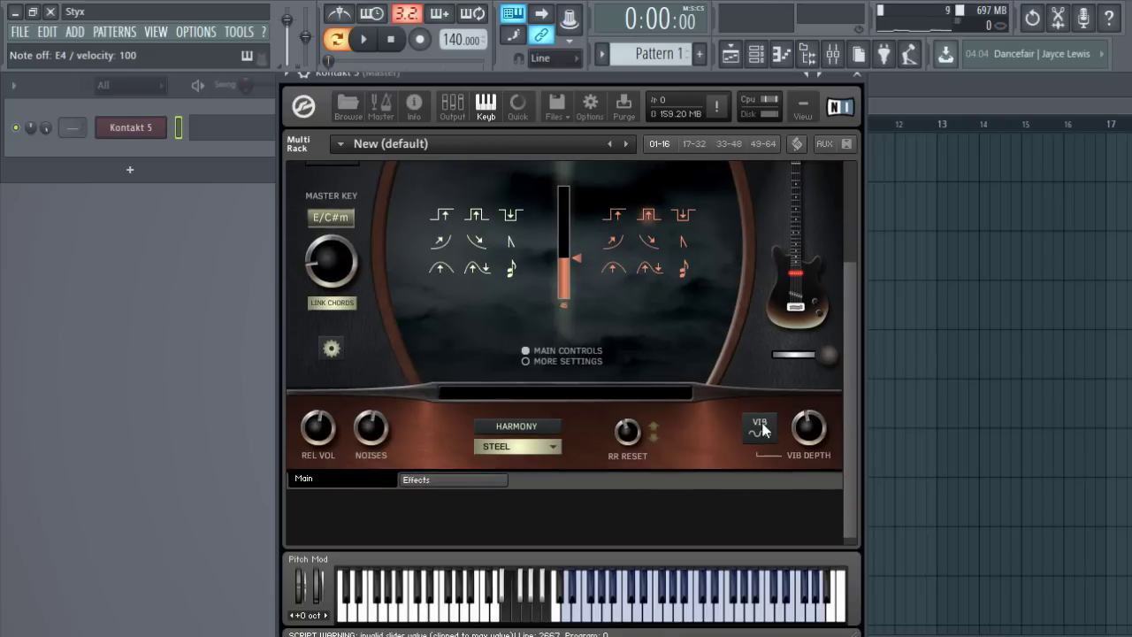
- Switch the guitar's automatic vibrato on for a trial and switch it off again
left_click(759, 429)
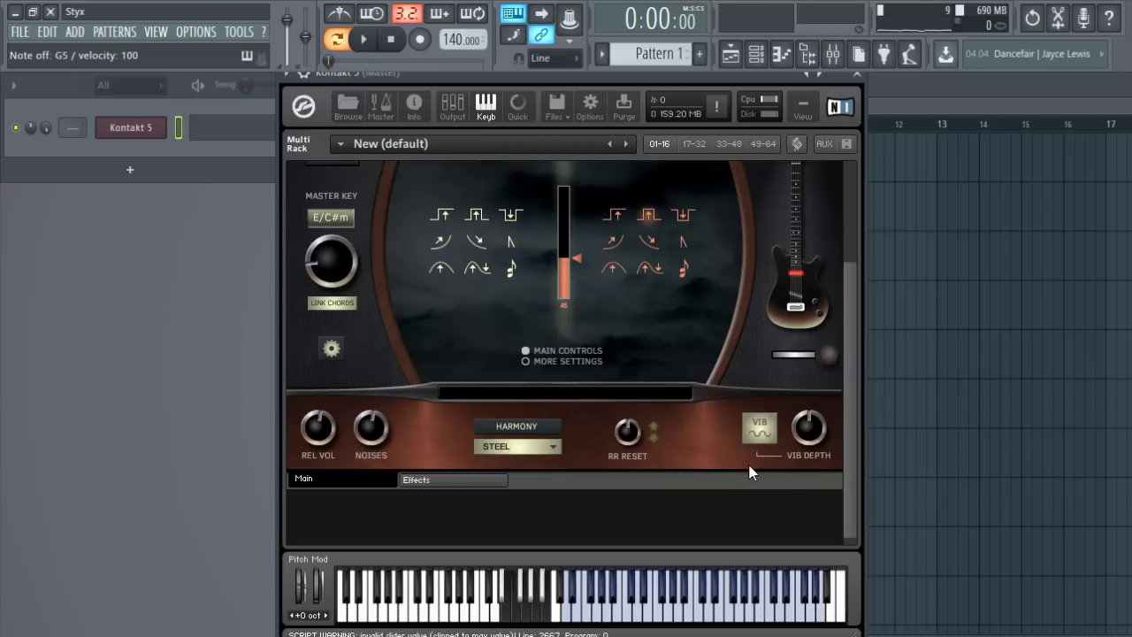
left_click(757, 430)
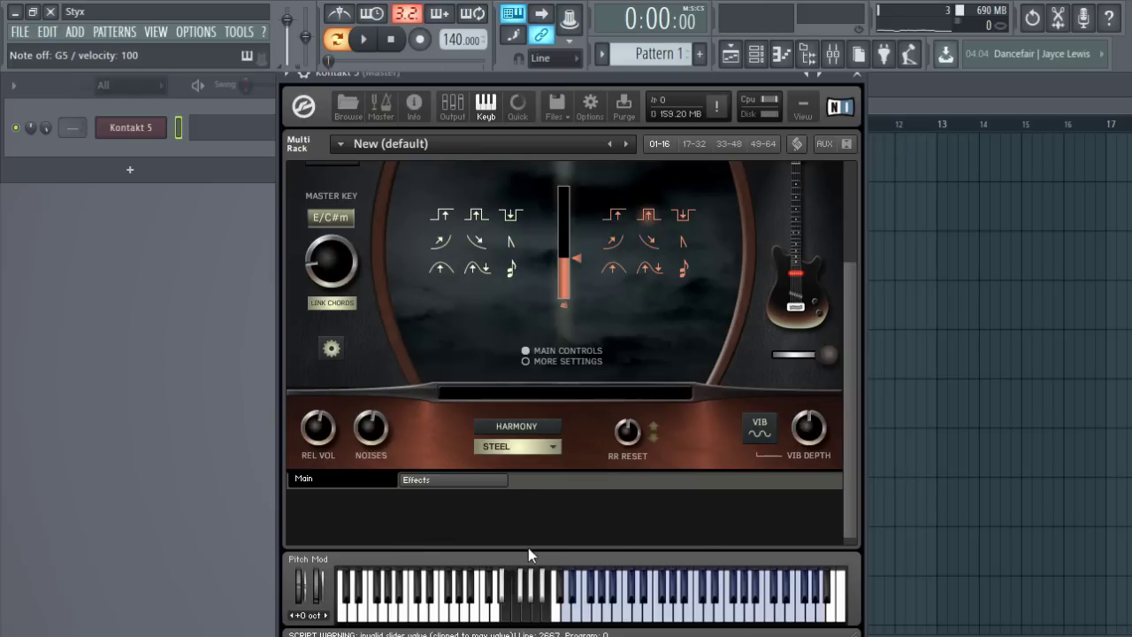
left_click(365, 619)
left_click(465, 611)
- Turn on Harmony with the Steel type to audition notes, and turn it off again
left_click_drag(843, 509, 843, 539)
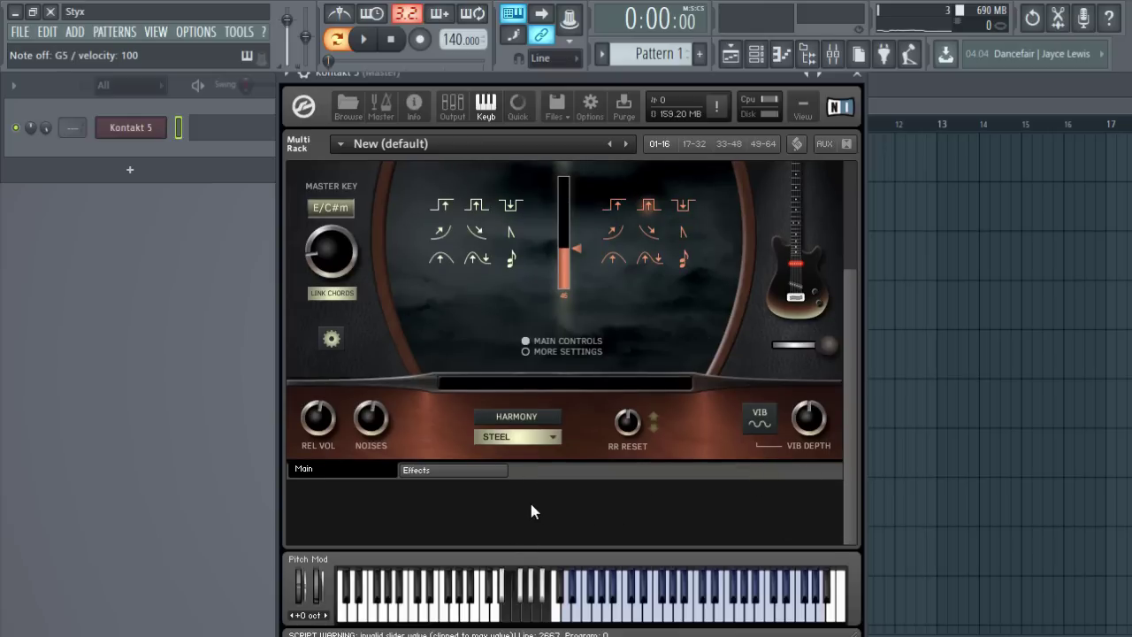
left_click(536, 418)
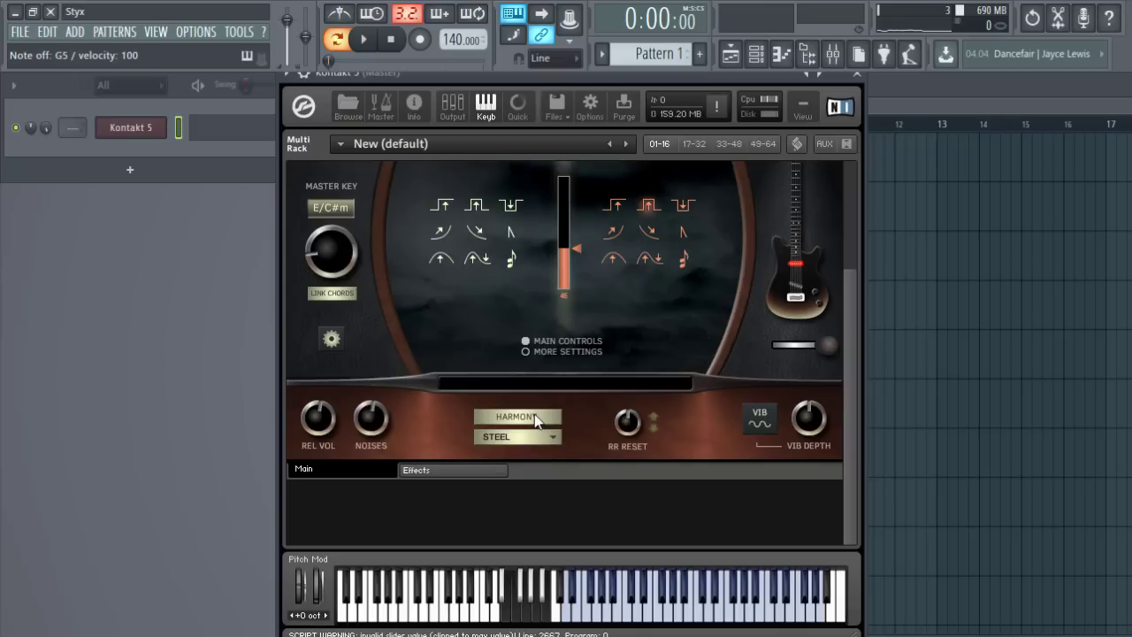
scroll(573, 480, "up", 2)
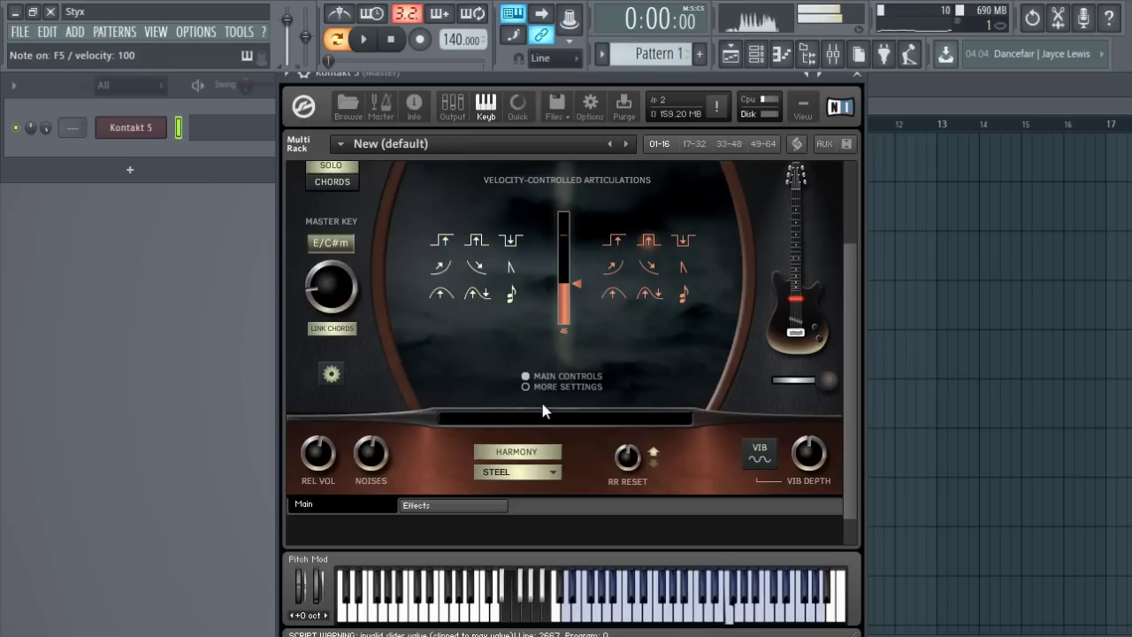
scroll(541, 402, "up", 2)
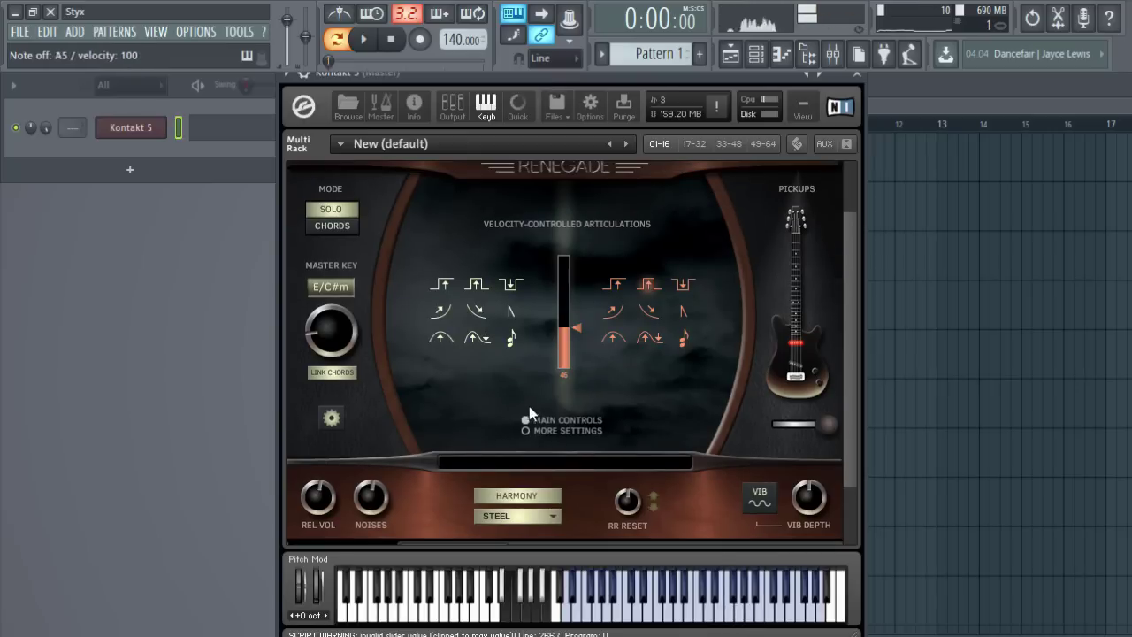
left_click(517, 493)
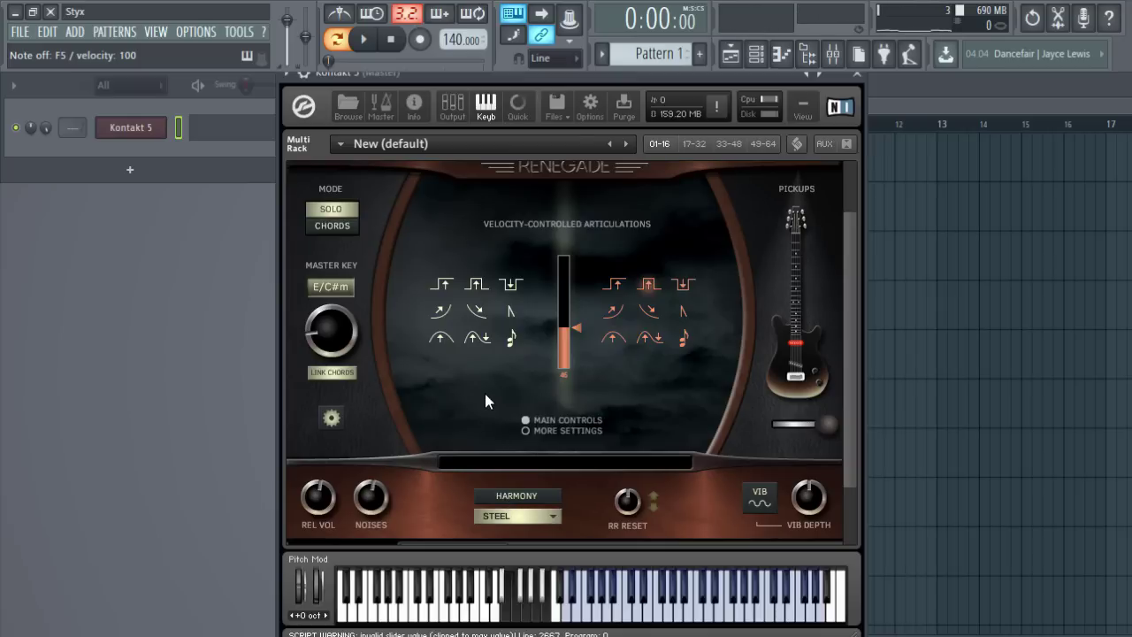
- Audition the Blues harmony type and change the type to 3rd Up
scroll(484, 390, "down", 1)
scroll(453, 460, "down", 1)
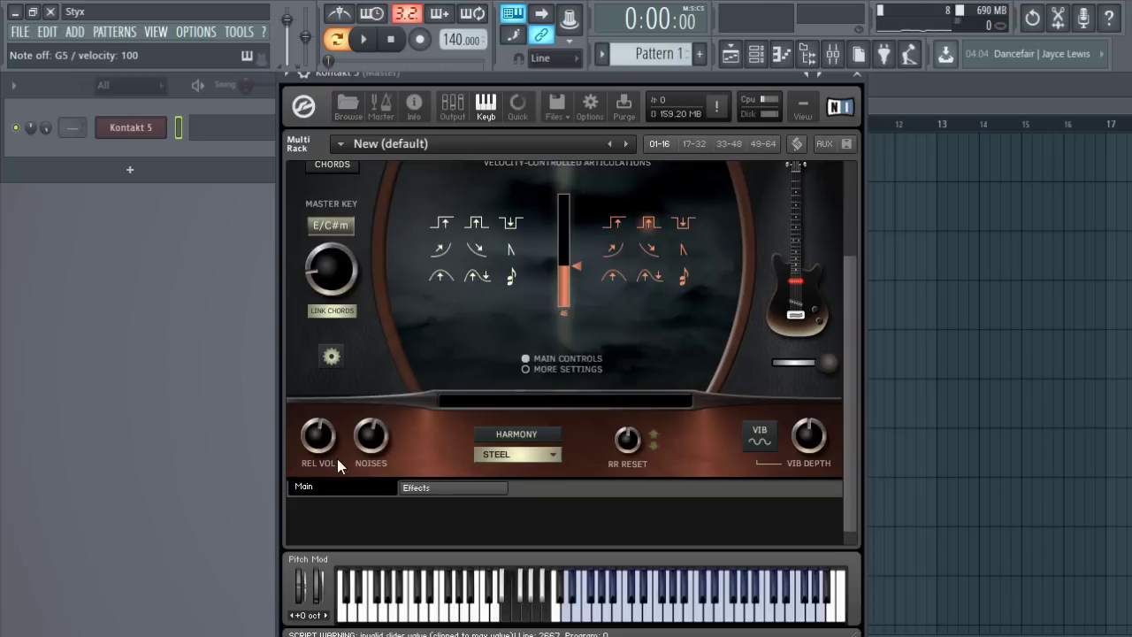
left_click(553, 453)
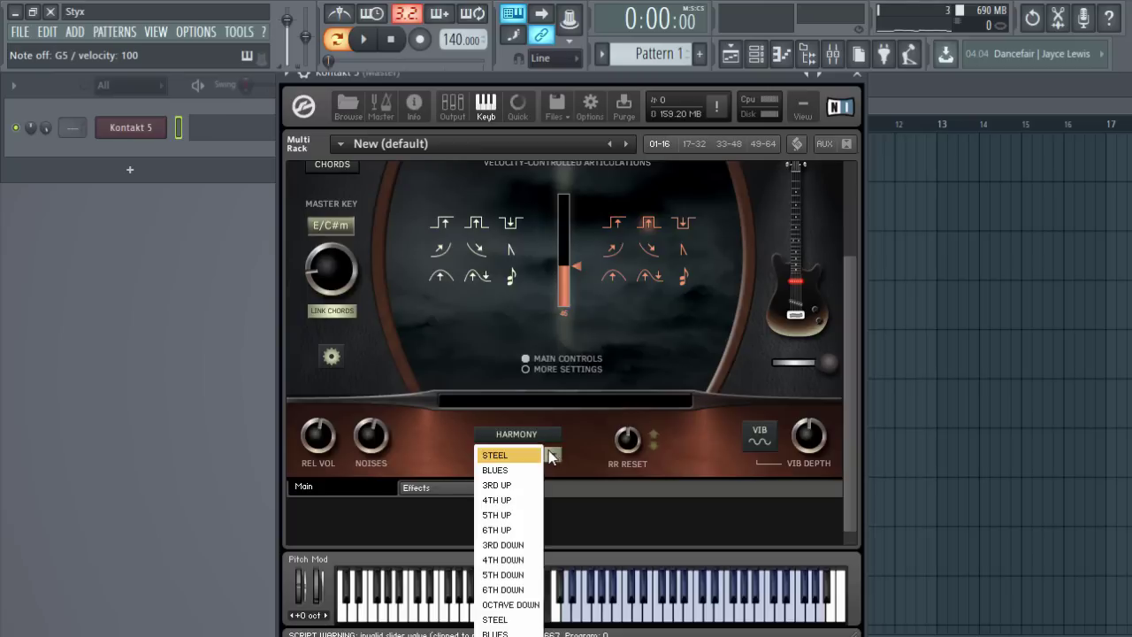
left_click(501, 469)
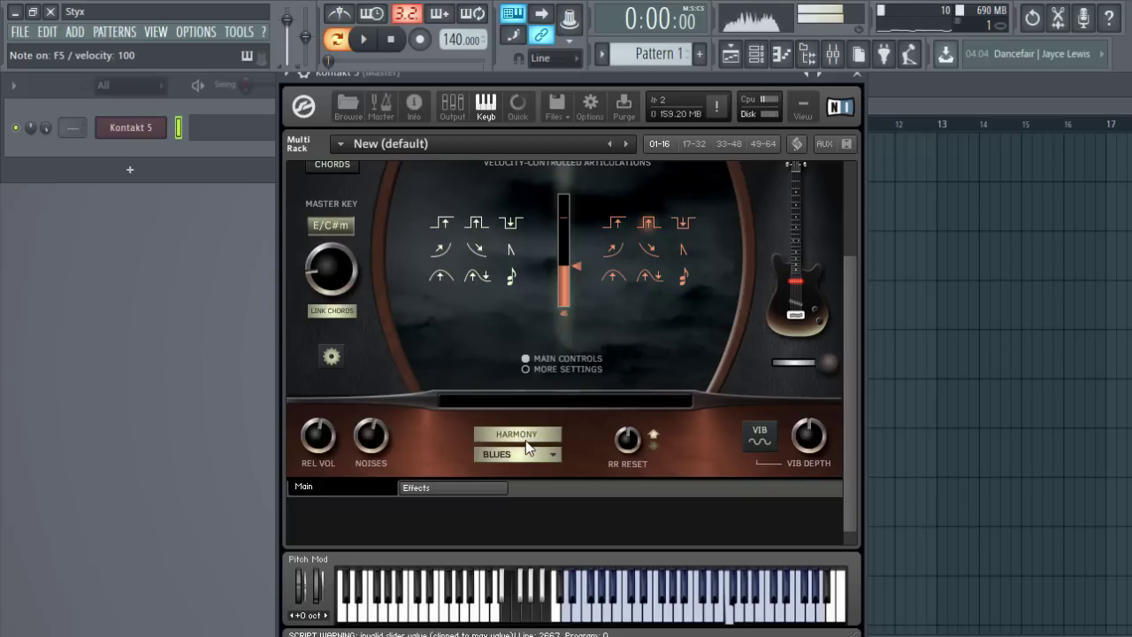
left_click(529, 454)
left_click(516, 481)
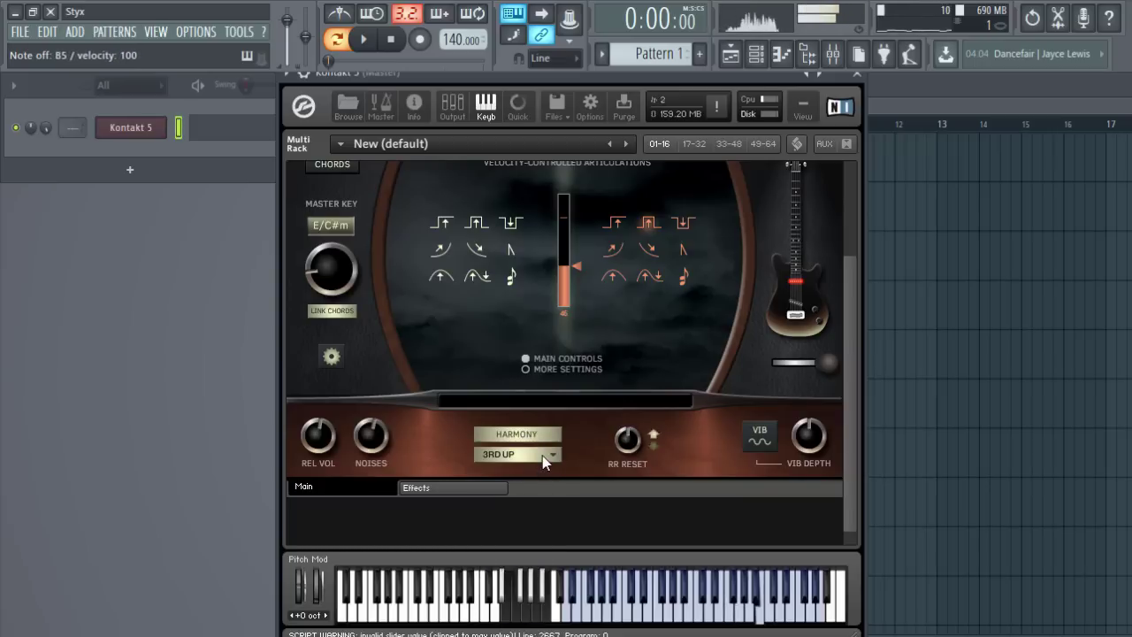
- Audition the 4th Up, 3rd Down and Octave Down harmony types, and return to Steel with Harmony off
left_click(542, 458)
left_click(511, 503)
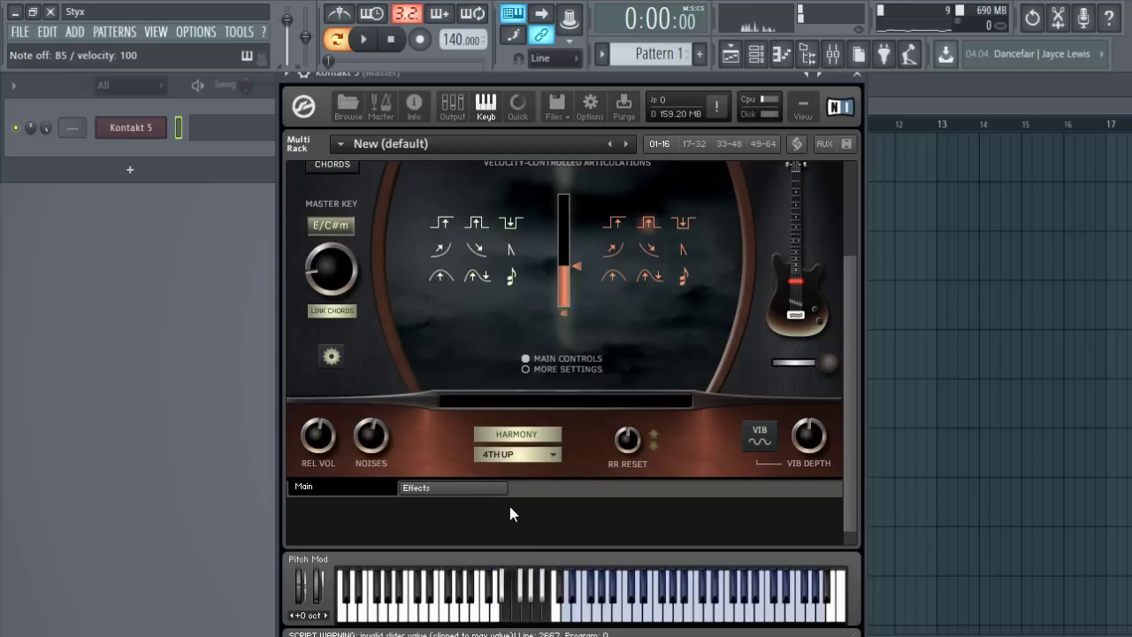
left_click(549, 454)
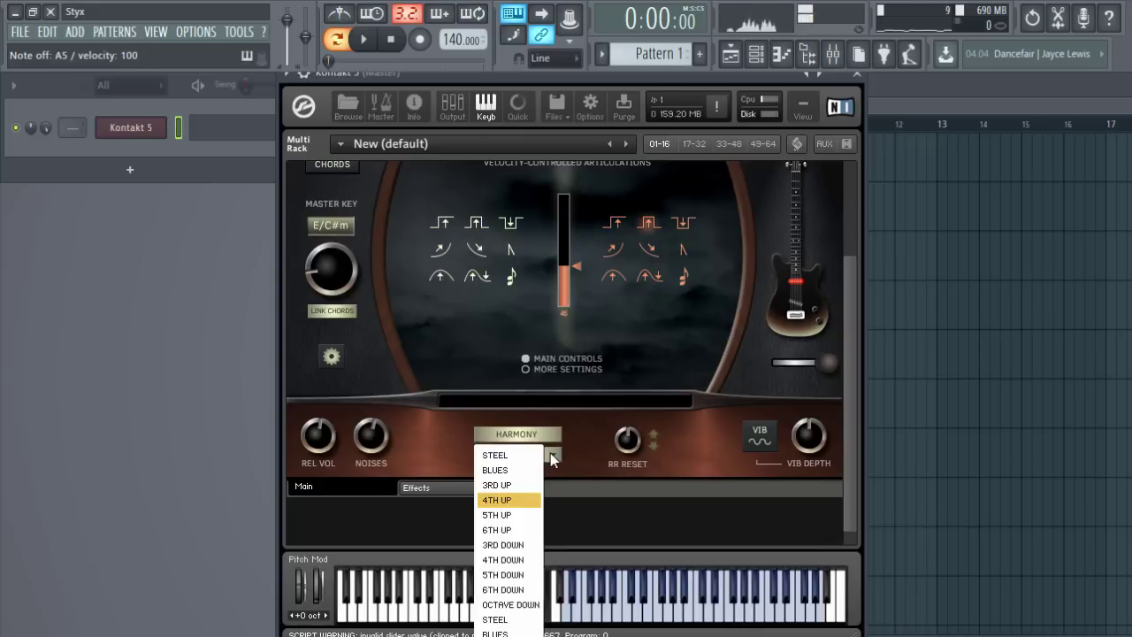
left_click(529, 545)
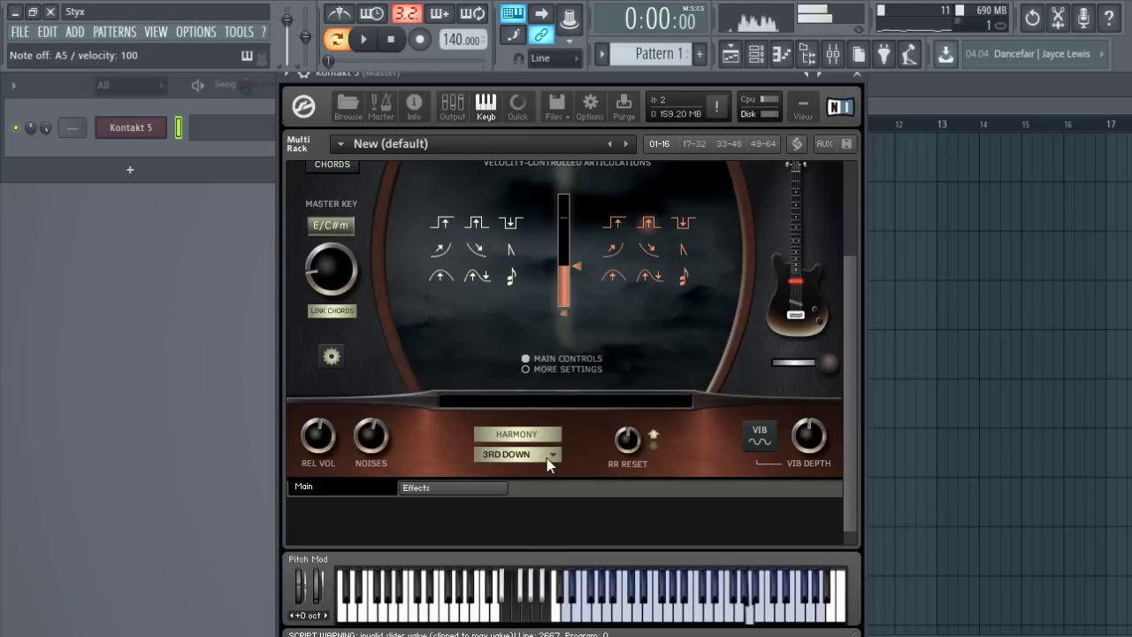
left_click(546, 456)
left_click(512, 606)
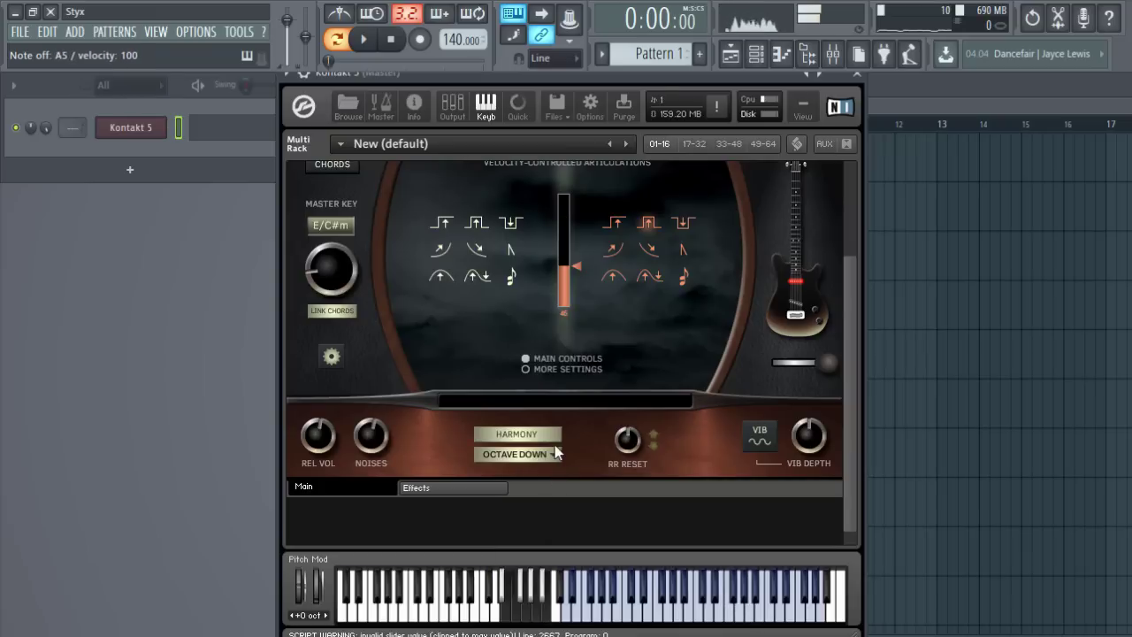
left_click(549, 454)
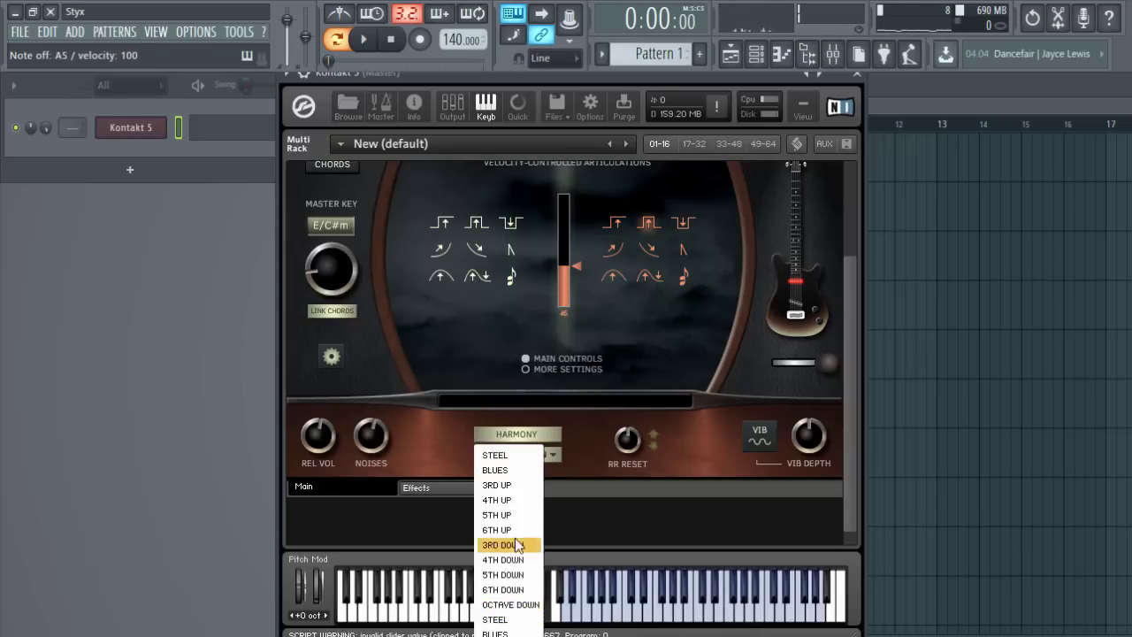
left_click(527, 455)
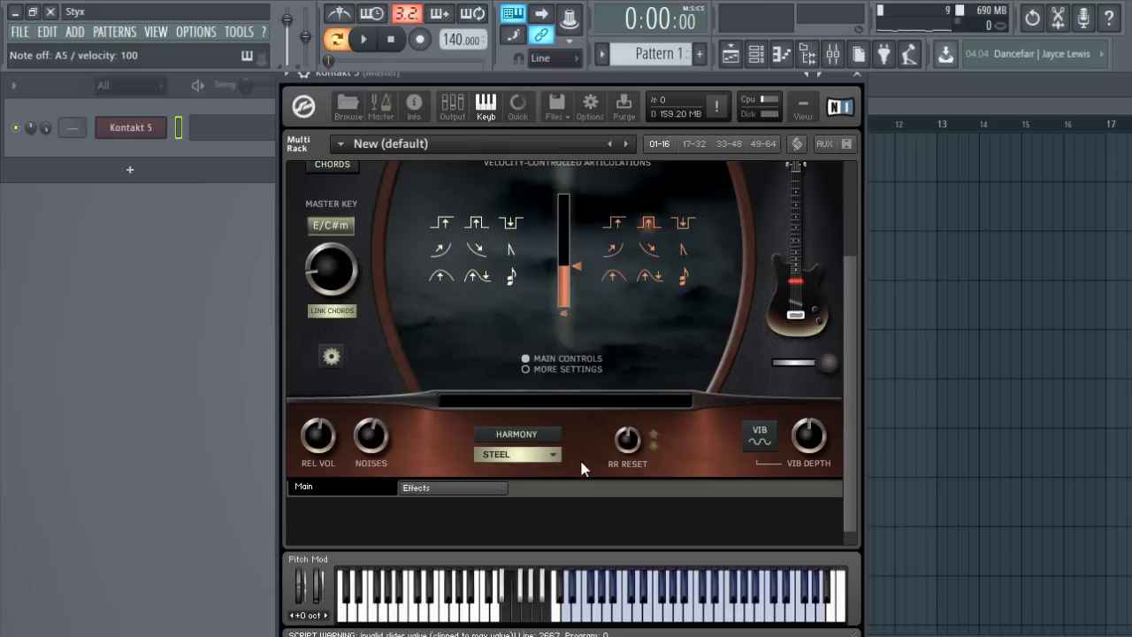
- Open the instrument settings and look through the chord memory files in the save dialog without saving
scroll(580, 460, "up", 3)
scroll(380, 442, "up", 1)
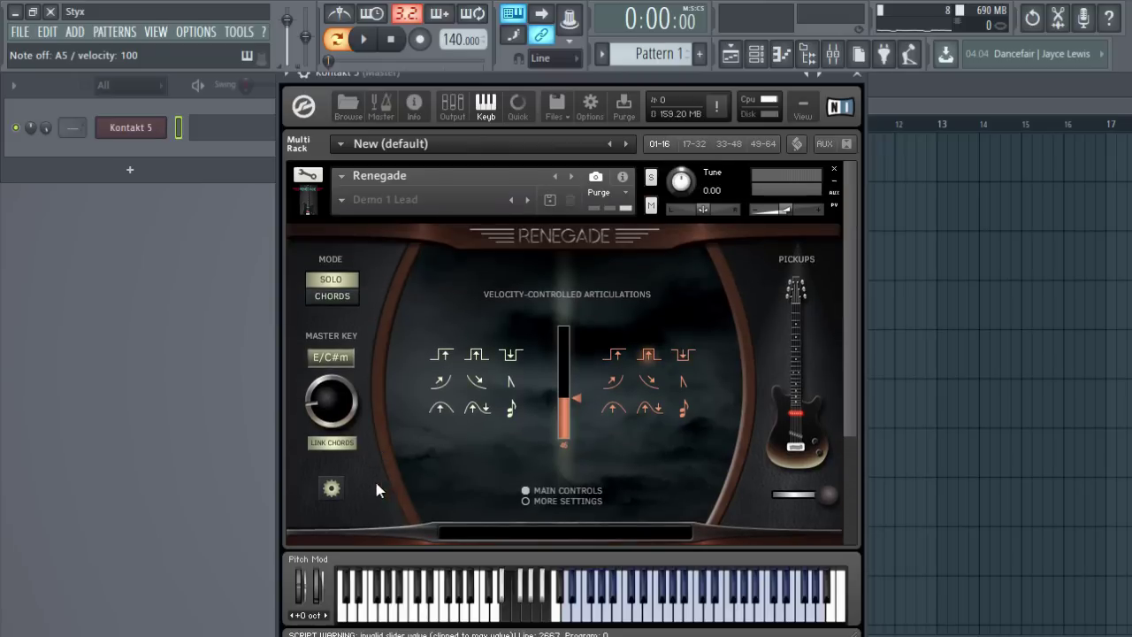
left_click(333, 489)
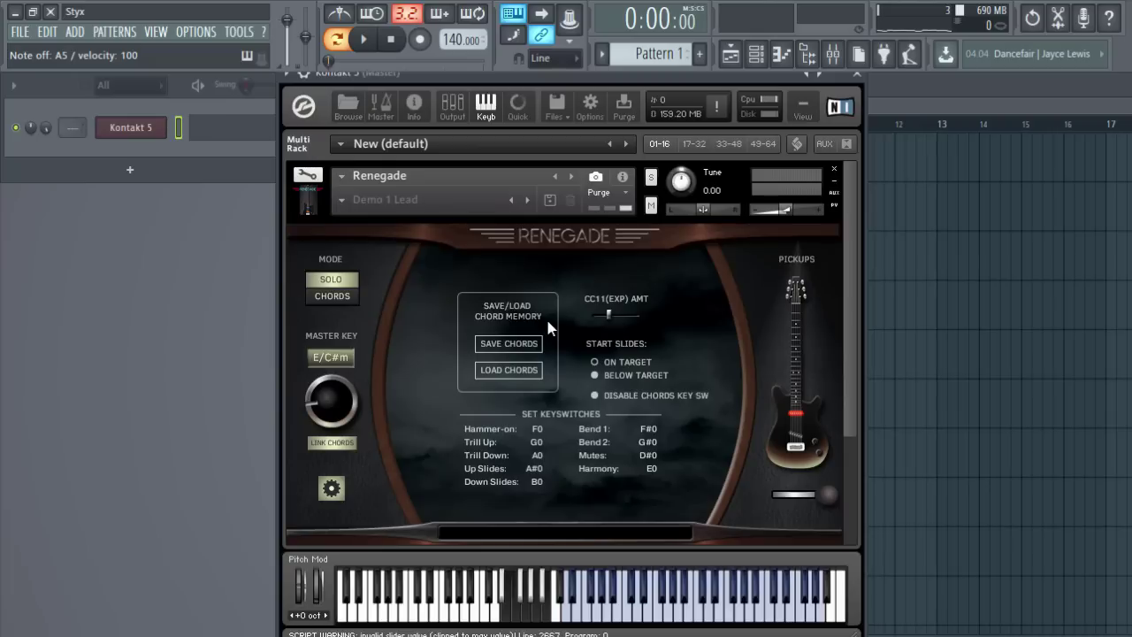
left_click(505, 344)
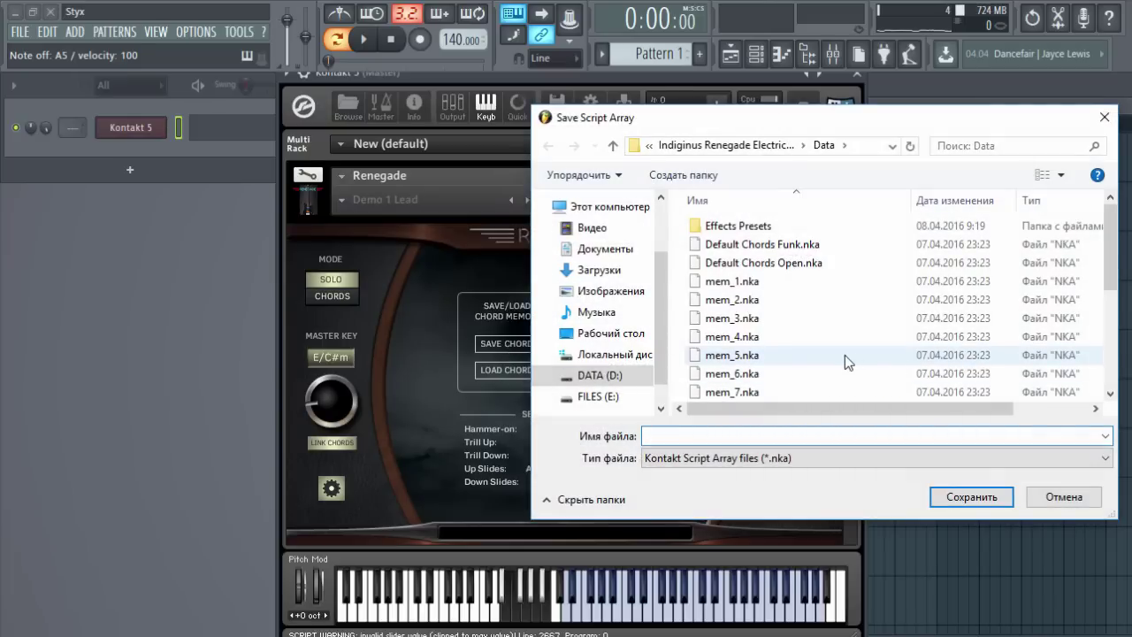
scroll(822, 353, "down", 3)
scroll(822, 353, "up", 3)
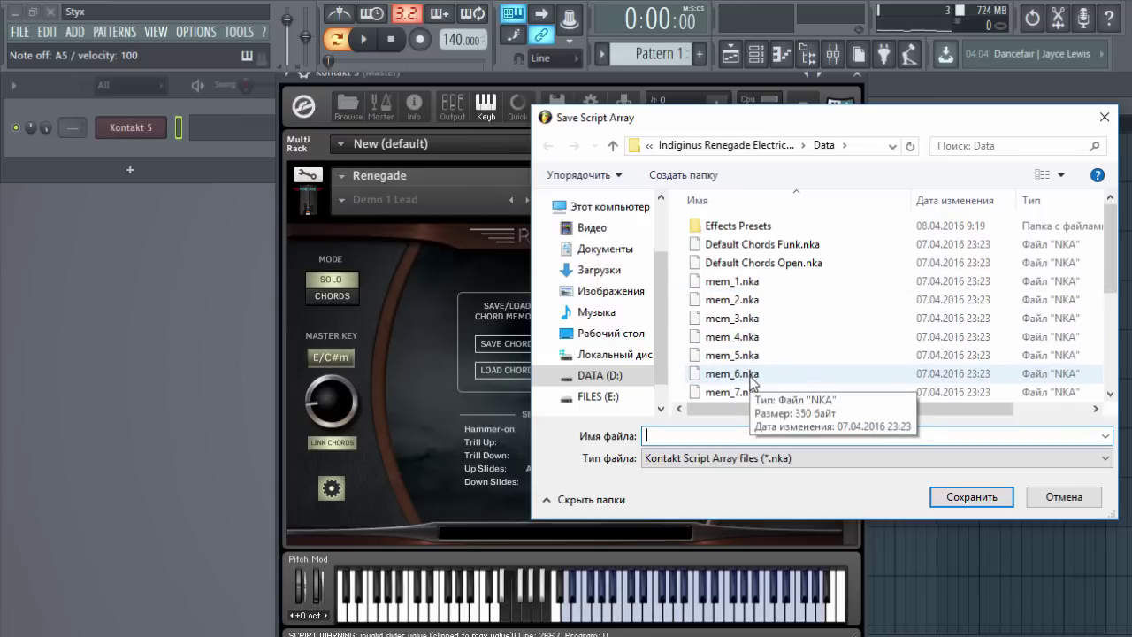
scroll(751, 380, "down", 3)
left_click(1064, 496)
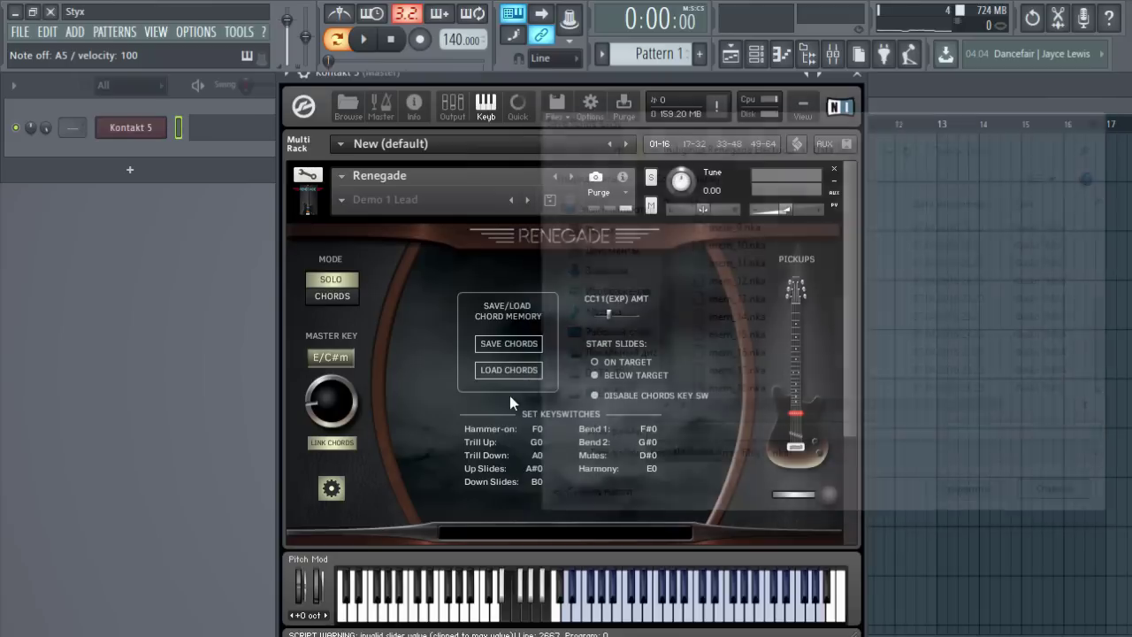
- Try to load the chord memory file mem_18.nka
left_click(505, 370)
scroll(778, 362, "down", 3)
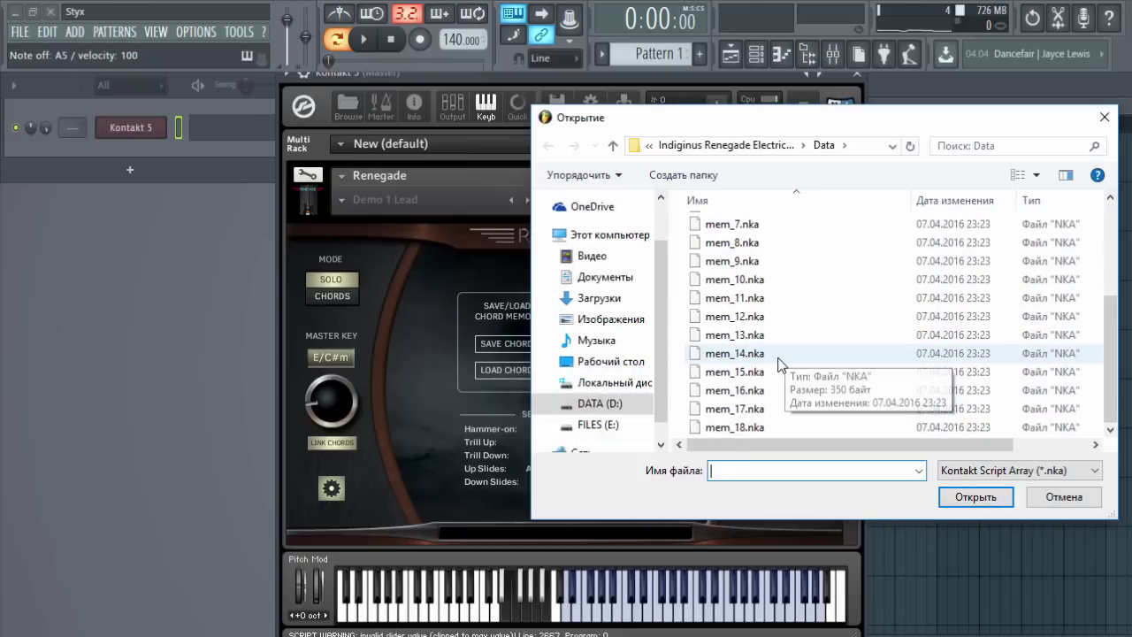
left_click(779, 427)
left_click(956, 497)
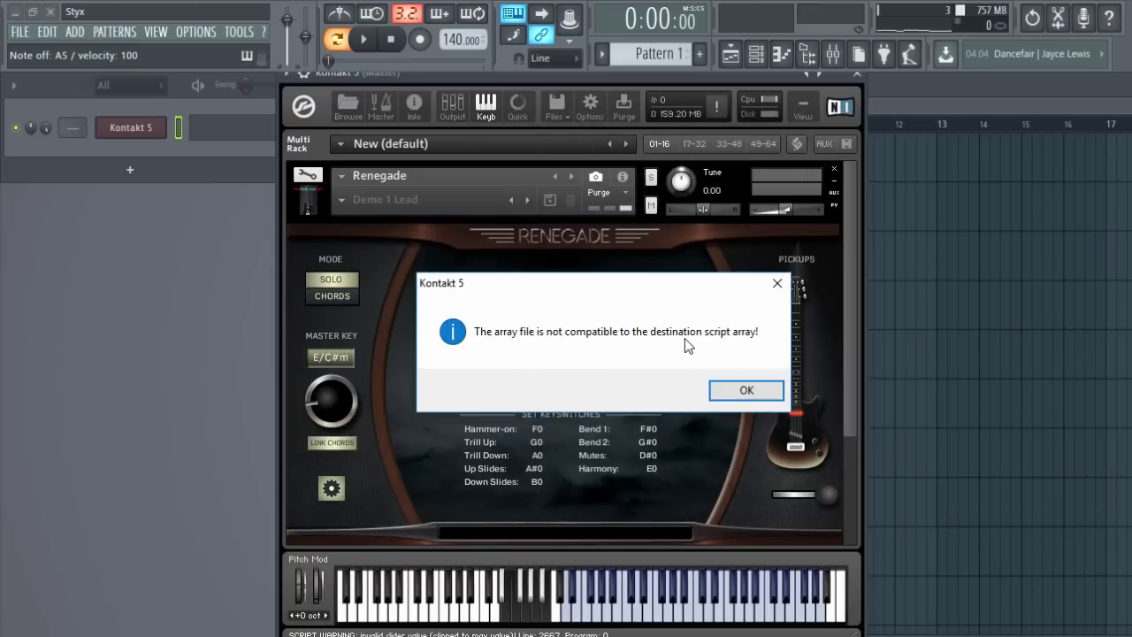
left_click(745, 391)
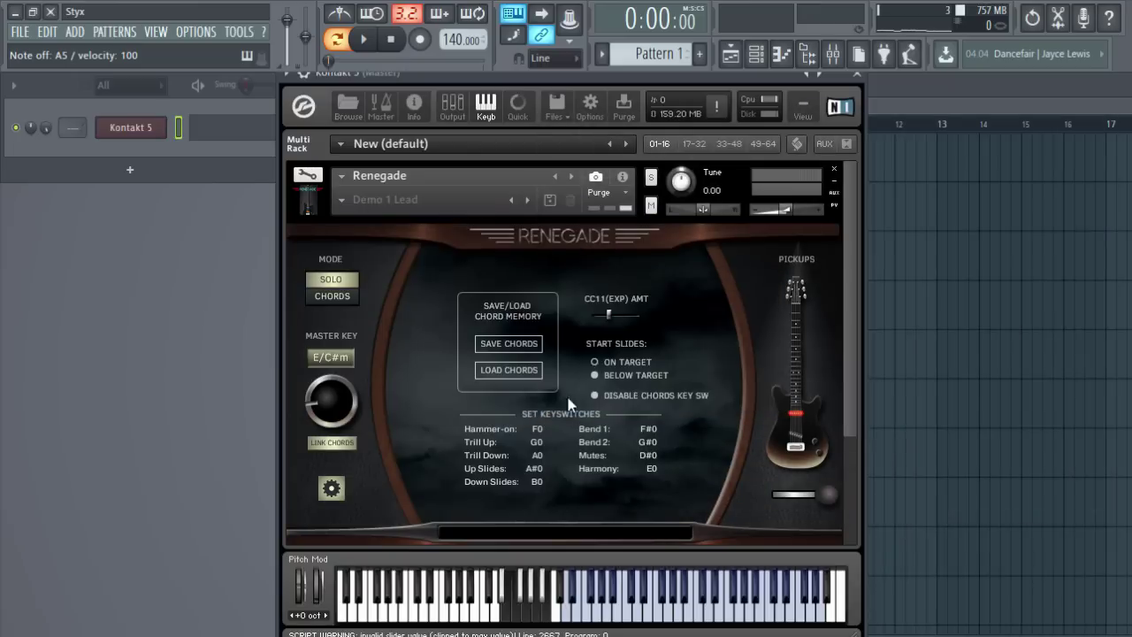
- Load the chord memory file Default Chords Open.nka
left_click(508, 369)
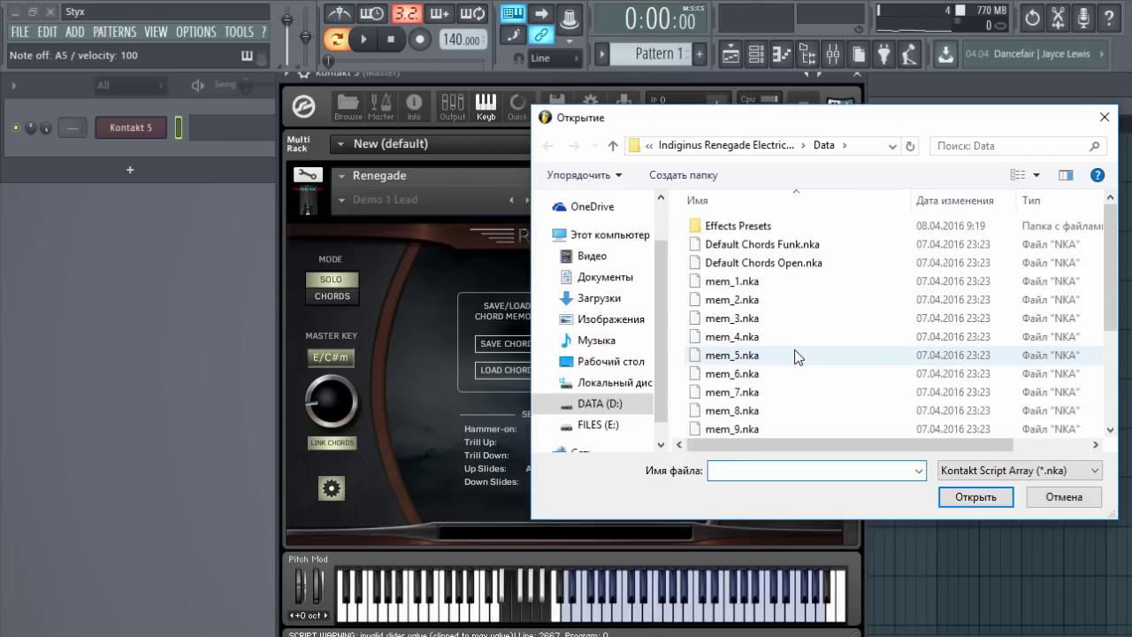
scroll(794, 356, "down", 3)
scroll(789, 355, "up", 3)
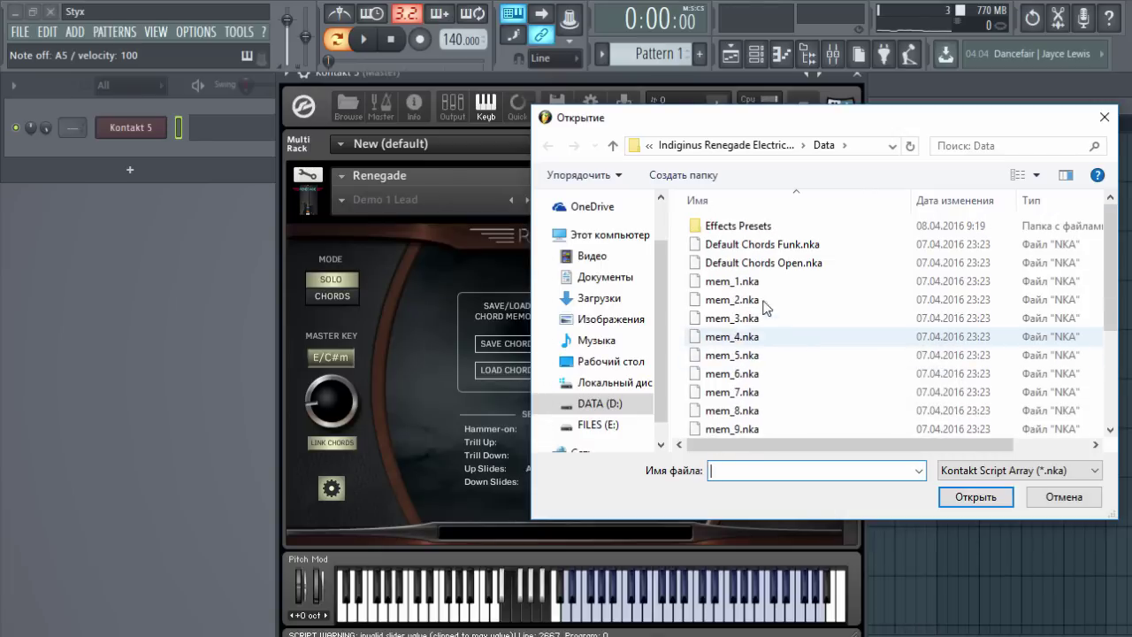
left_click(758, 263)
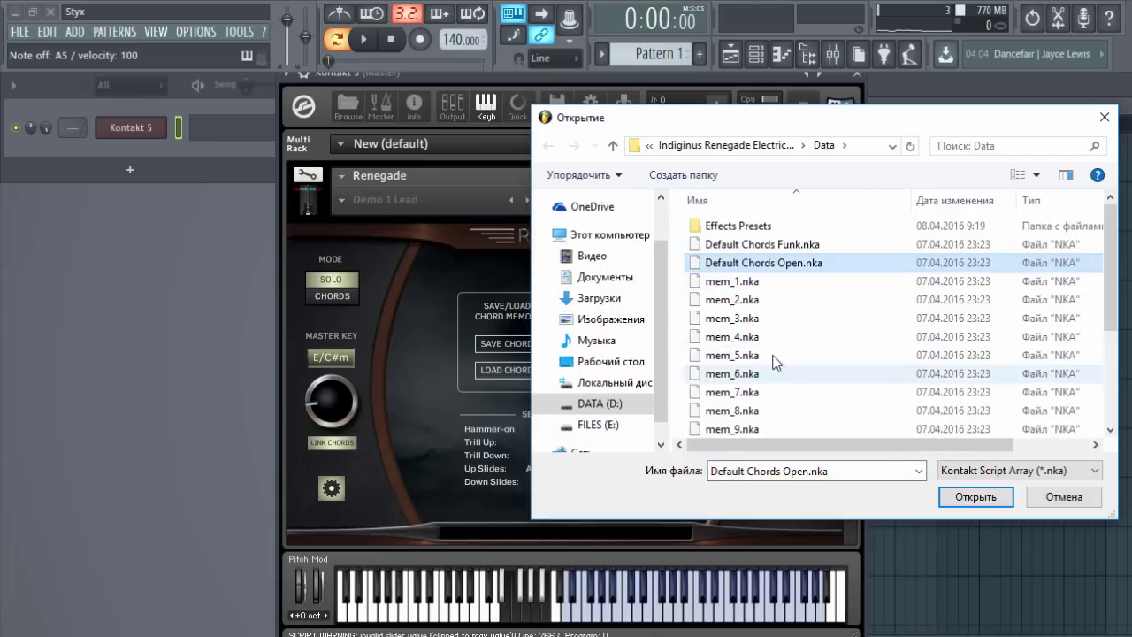
left_click(977, 502)
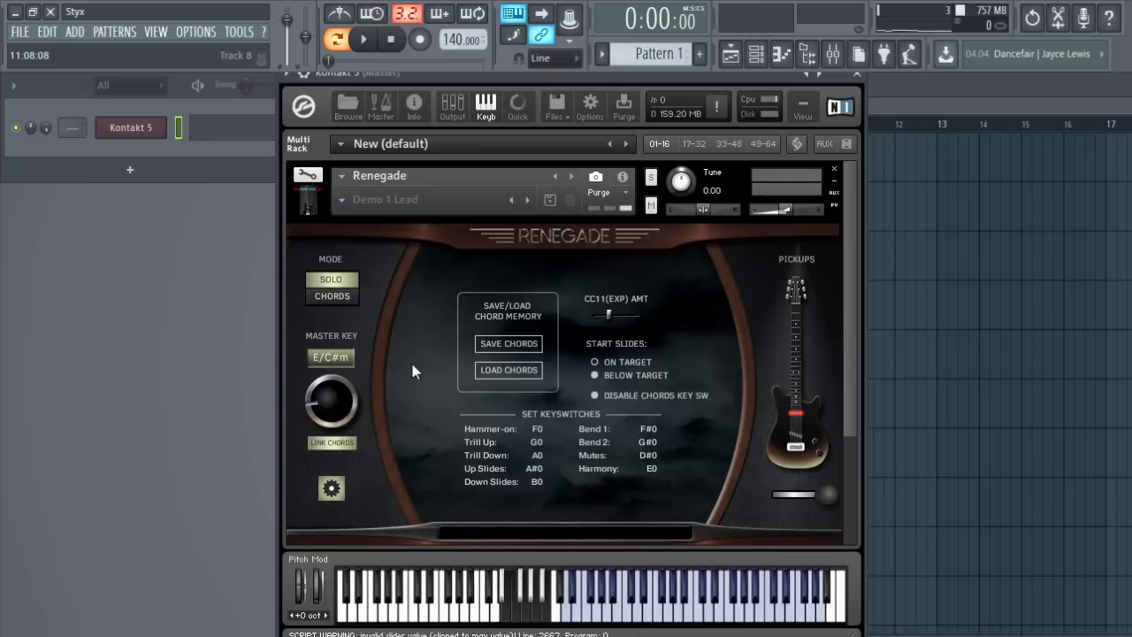
- Switch the guitar to Chords mode and audition several Power 2 chords, including E and D, on the on-screen keyboard
scroll(415, 372, "down", 2)
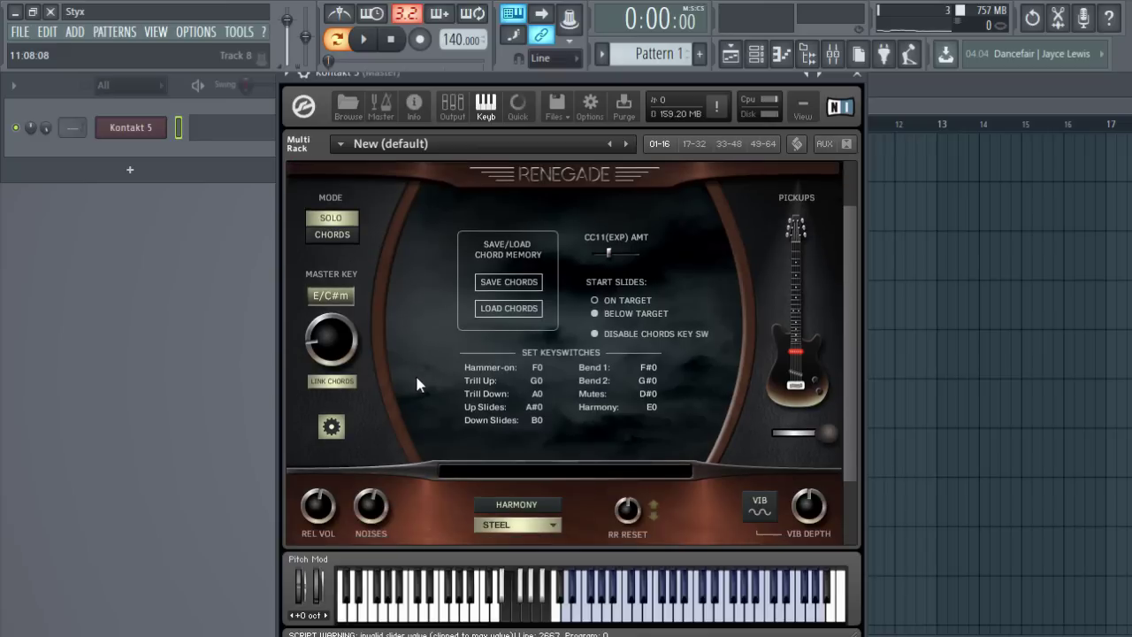
scroll(415, 372, "up", 2)
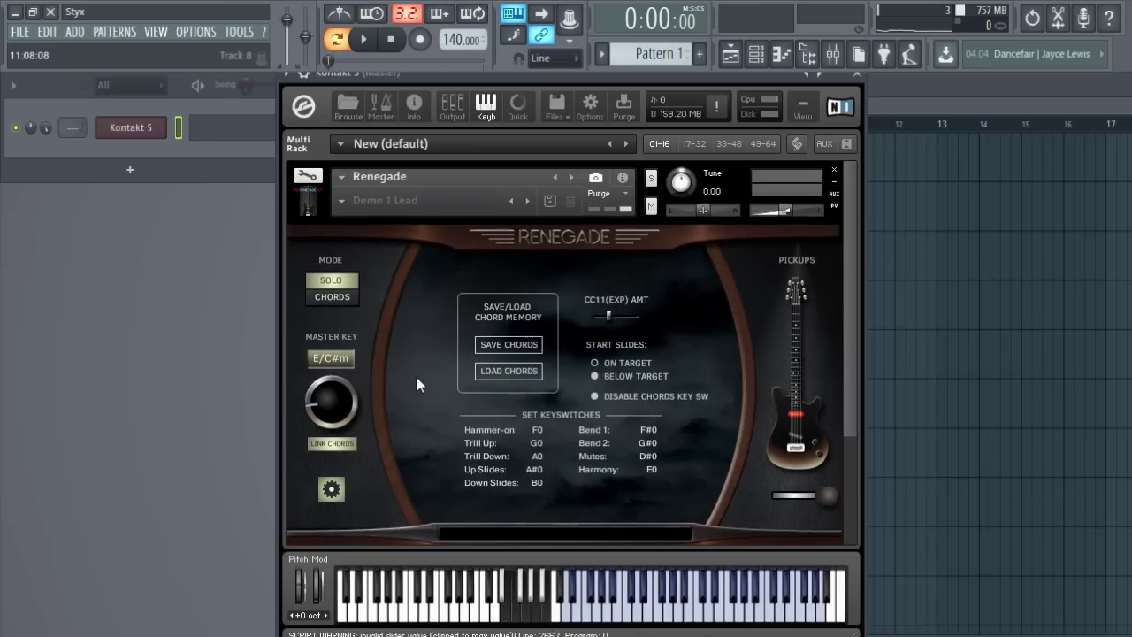
left_click(333, 297)
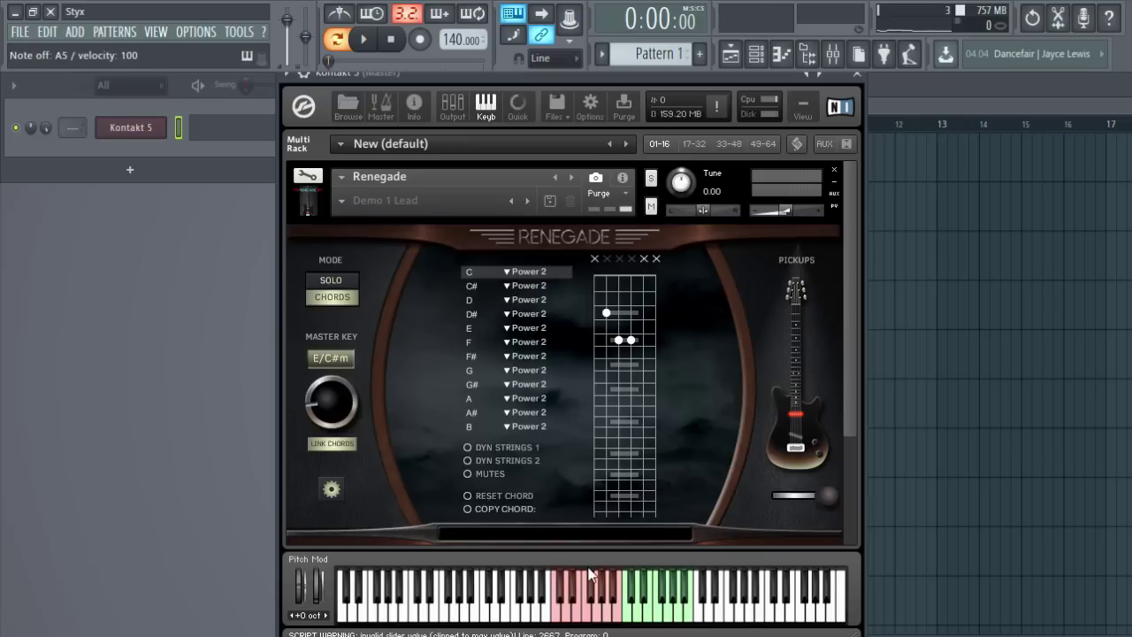
left_click(595, 621)
left_click(576, 608)
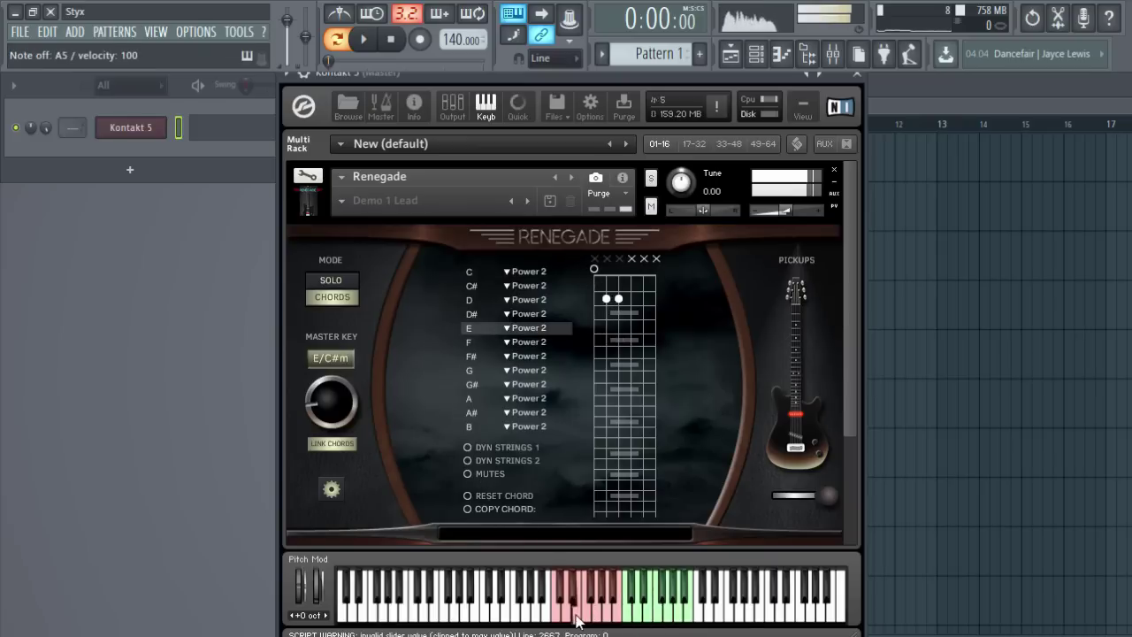
left_click(568, 609)
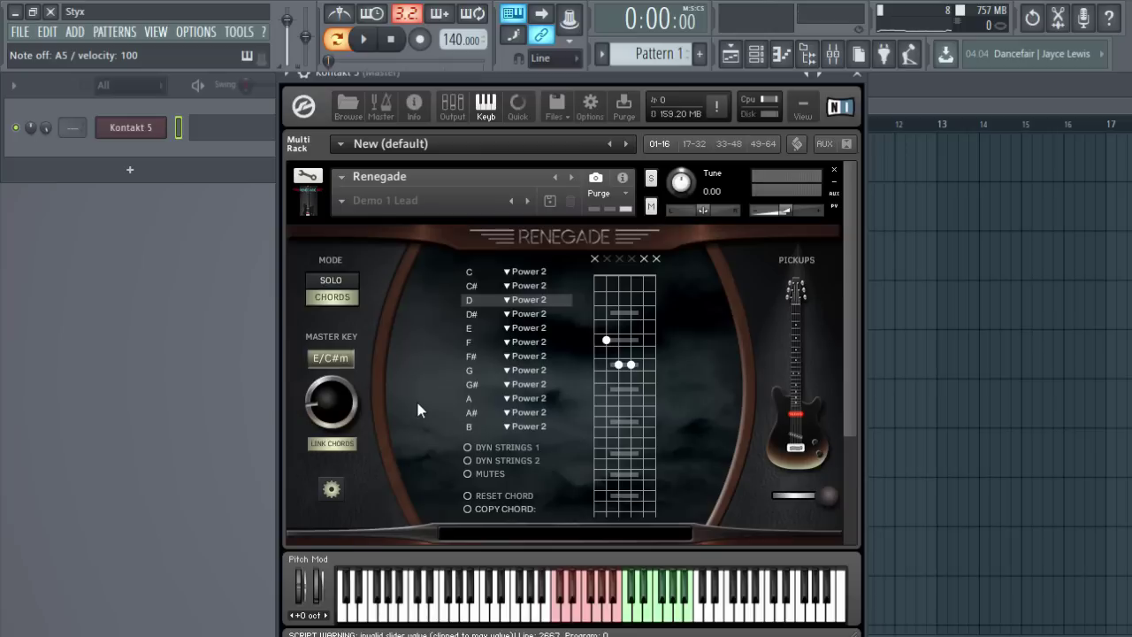
- Open the instrument settings in Chords mode and try keys across the lower range of the on-screen keyboard
left_click(331, 489)
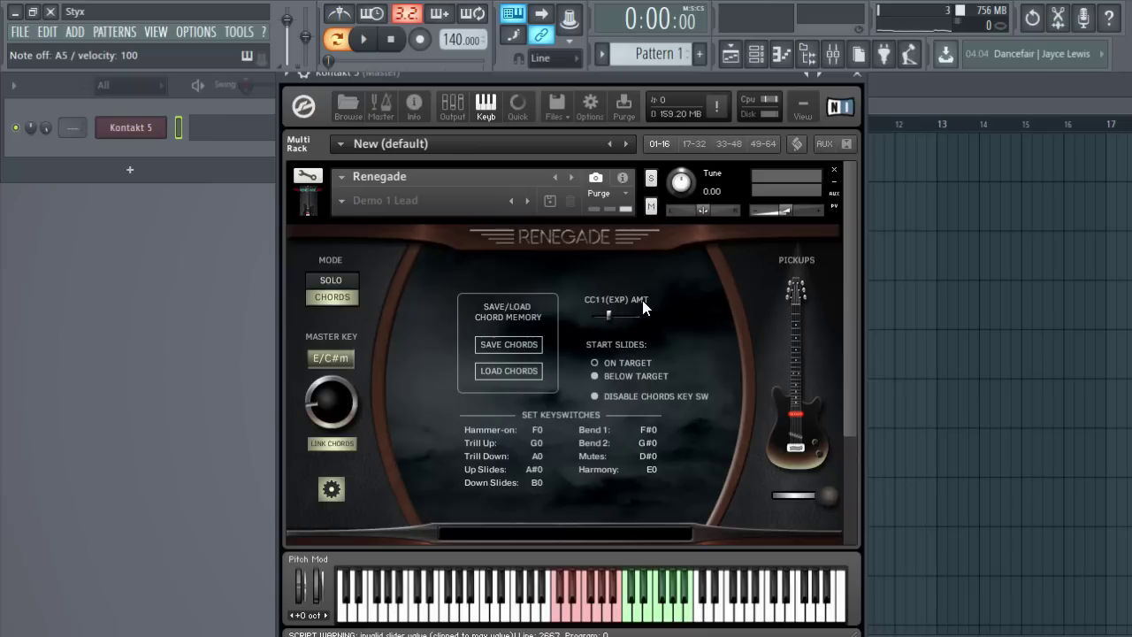
key("F7")
key("F7")
left_click(361, 614)
left_click(414, 614)
left_click(444, 621)
left_click(463, 618)
left_click(559, 621)
- Switch the guitar to Solo mode, reopen the instrument settings and try the Harmony keyswitch E0 with a played note
left_click(331, 281)
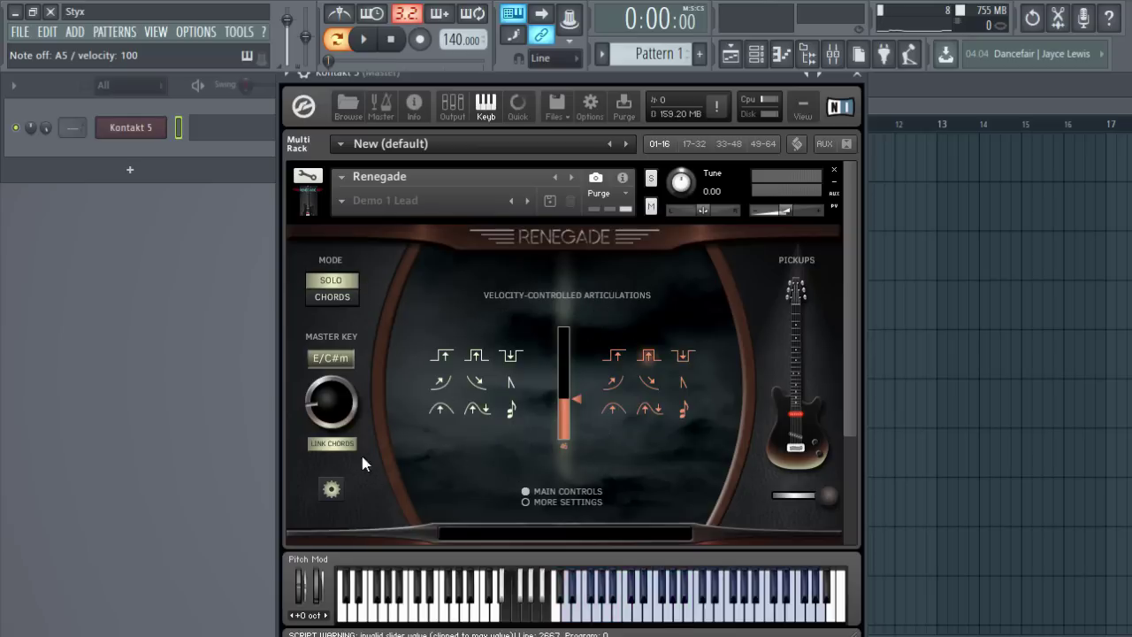
left_click(330, 489)
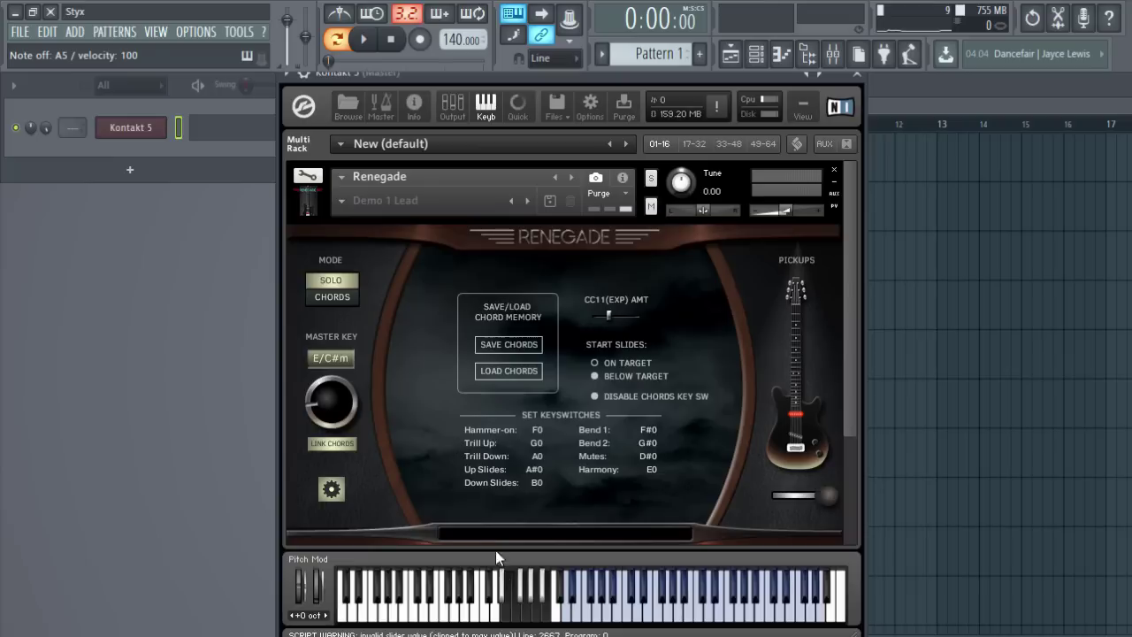
left_click(509, 612)
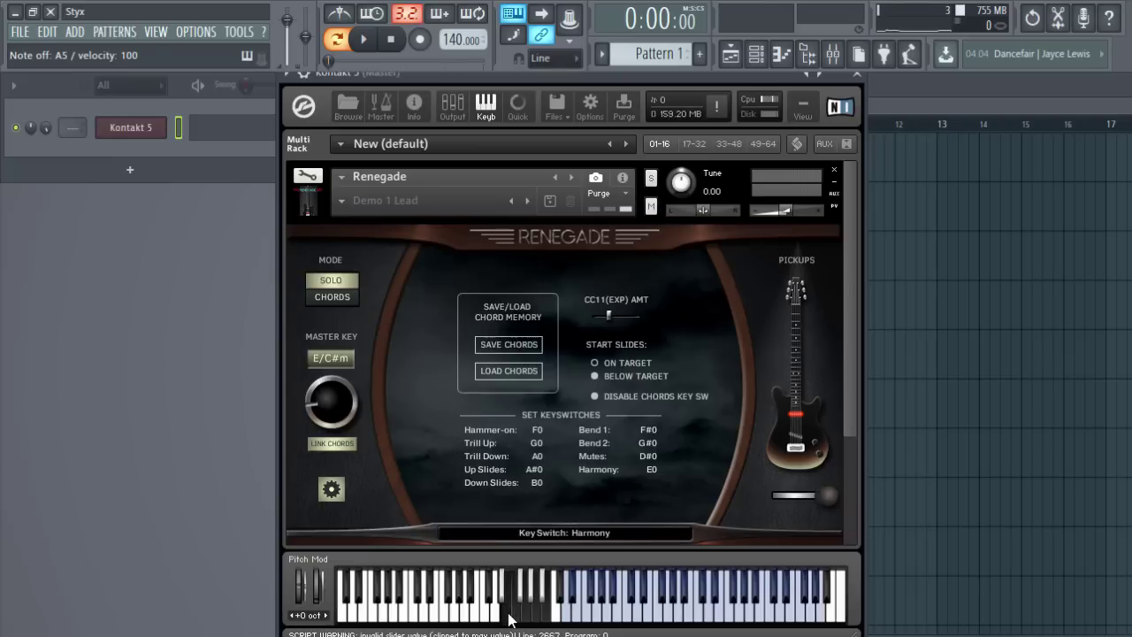
left_click(506, 603)
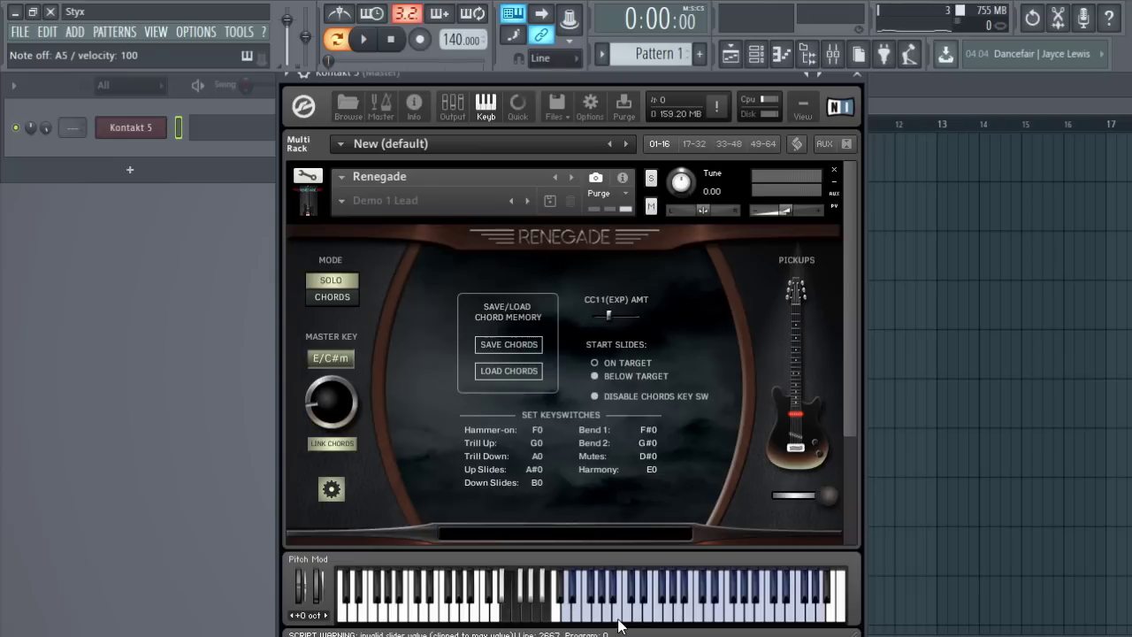
left_click(625, 625)
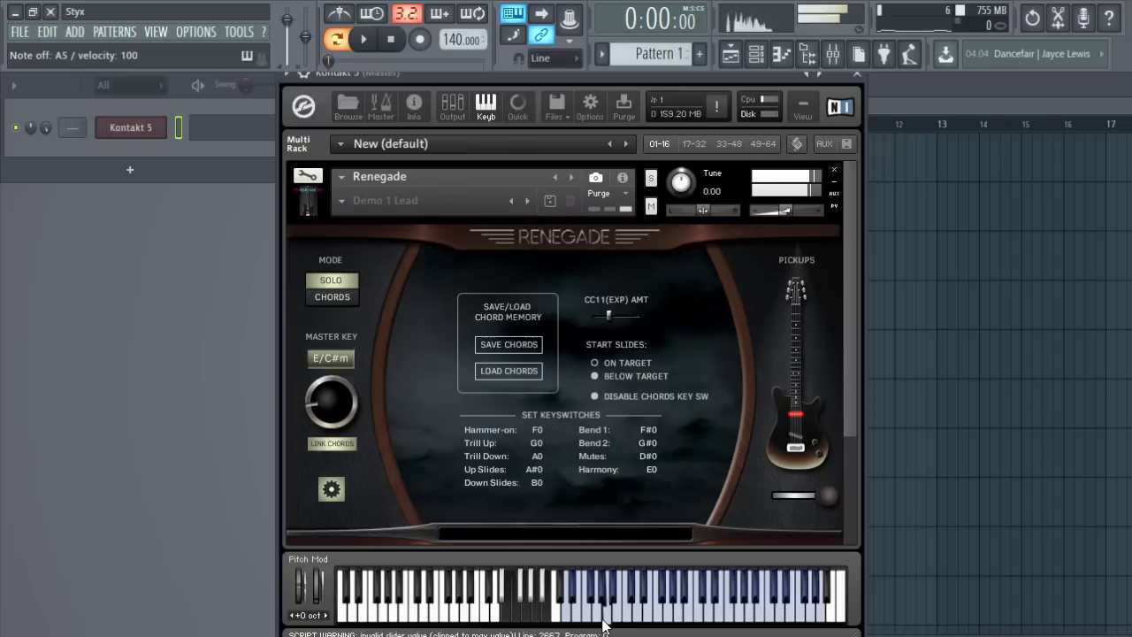
- Audition further keyswitches on the on-screen keyboard, combining them with notes in the playable range
left_click(513, 609)
left_click(513, 610)
left_click(637, 621)
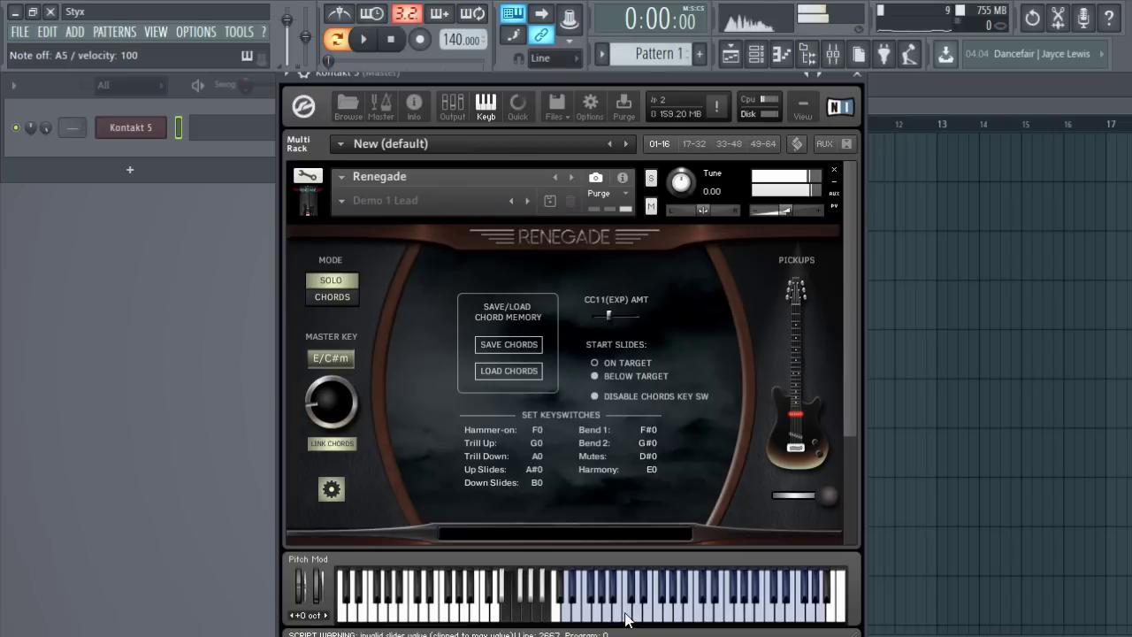
left_click(525, 600)
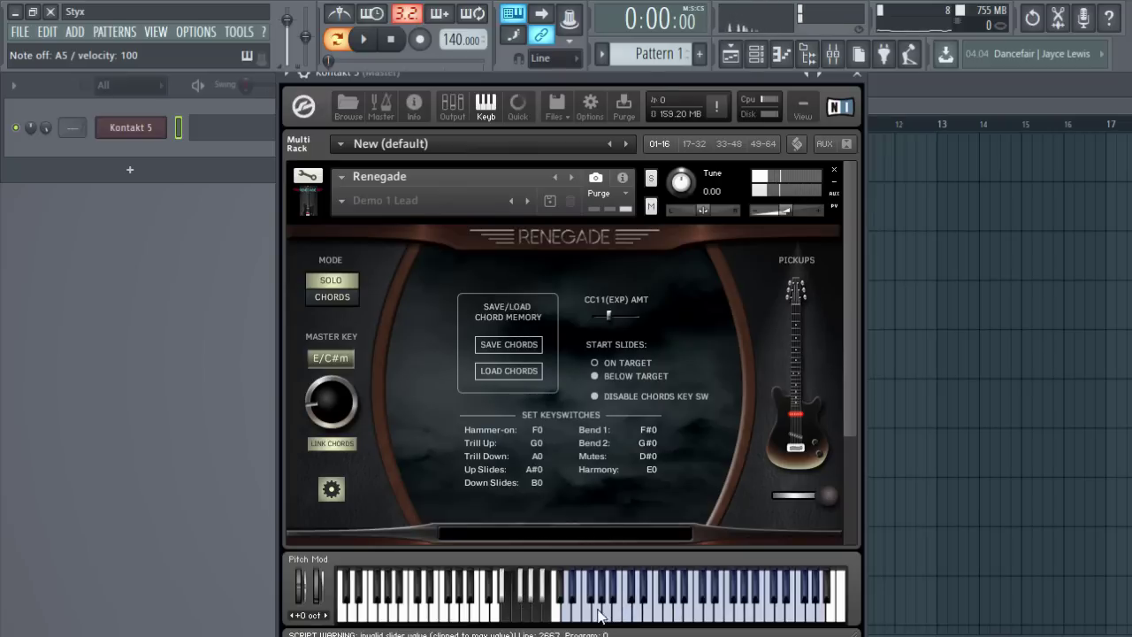
left_click(640, 610)
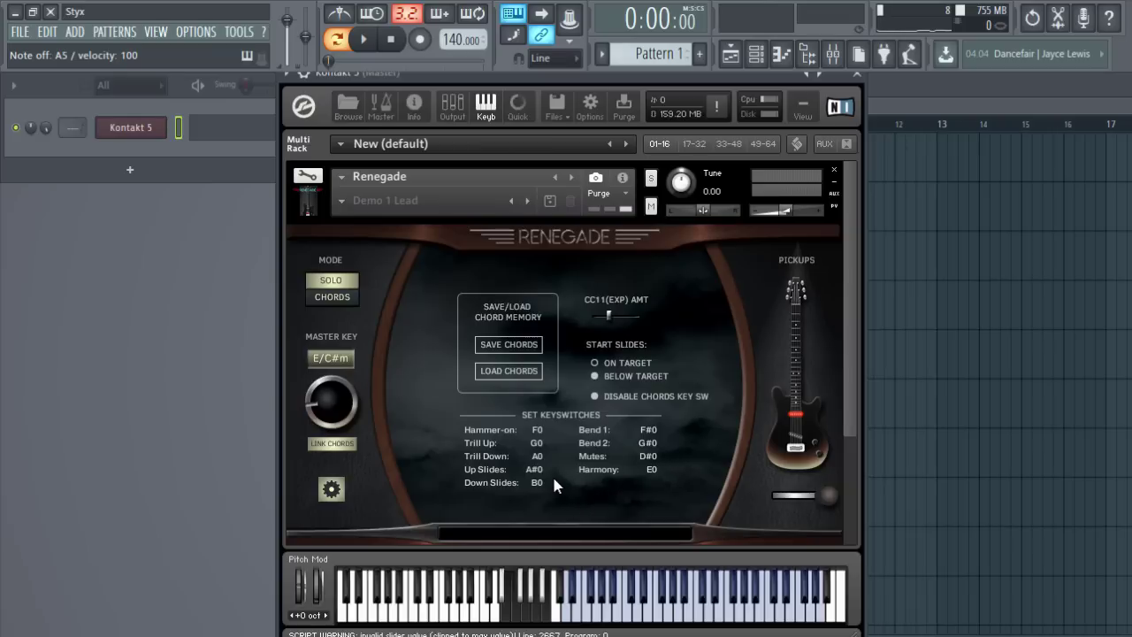
scroll(554, 478, "down", 3)
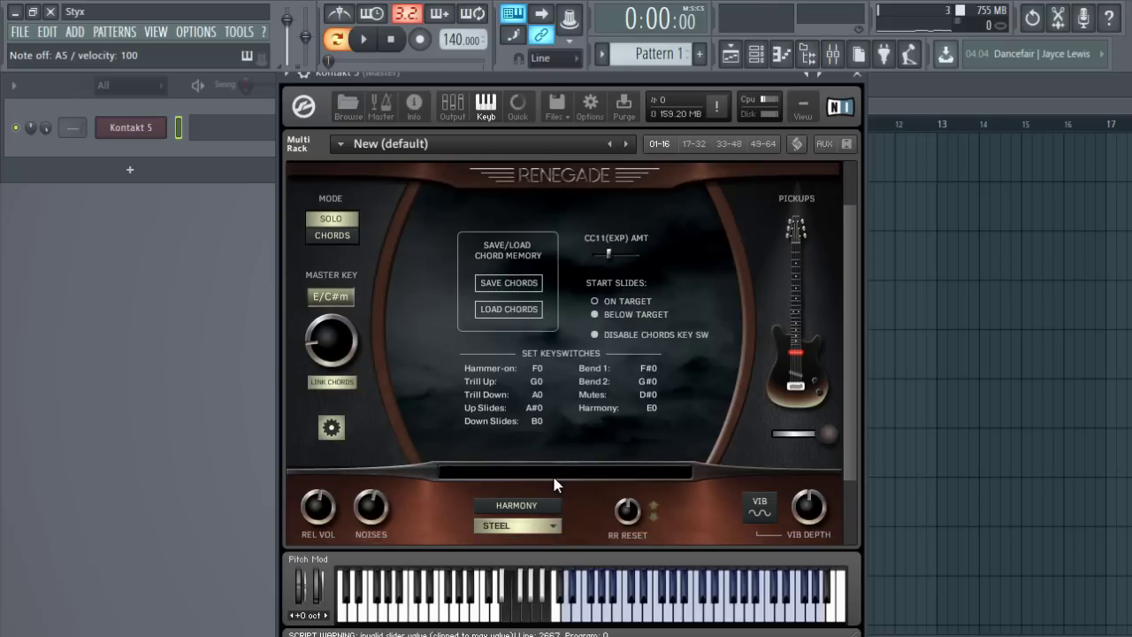
scroll(554, 478, "up", 2)
scroll(554, 479, "down", 3)
scroll(553, 479, "up", 2)
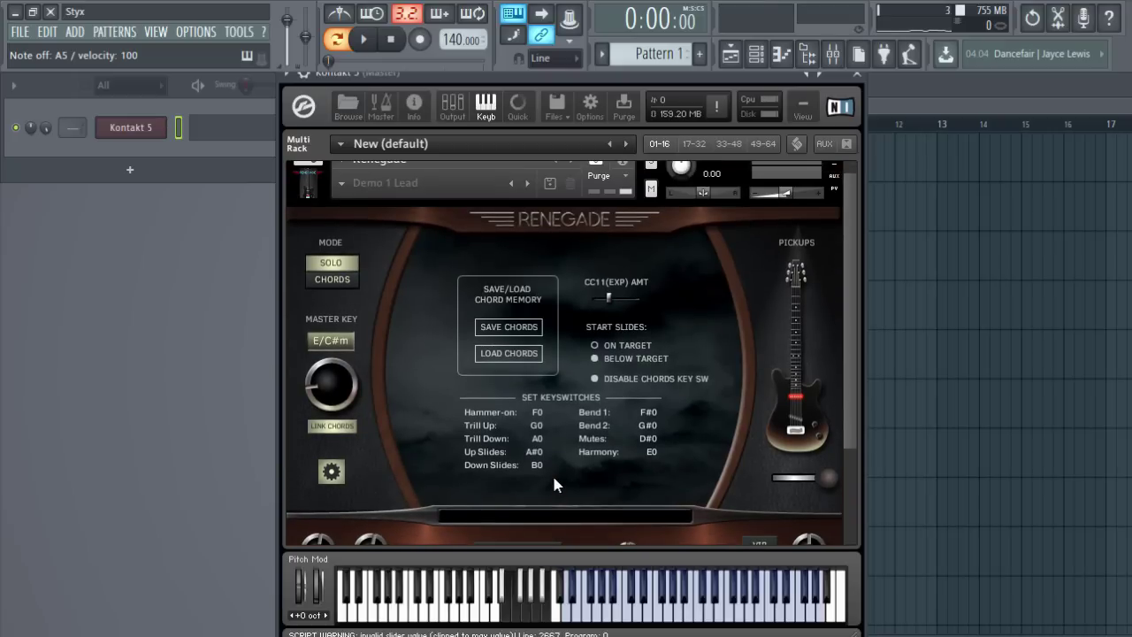
scroll(554, 479, "up", 1)
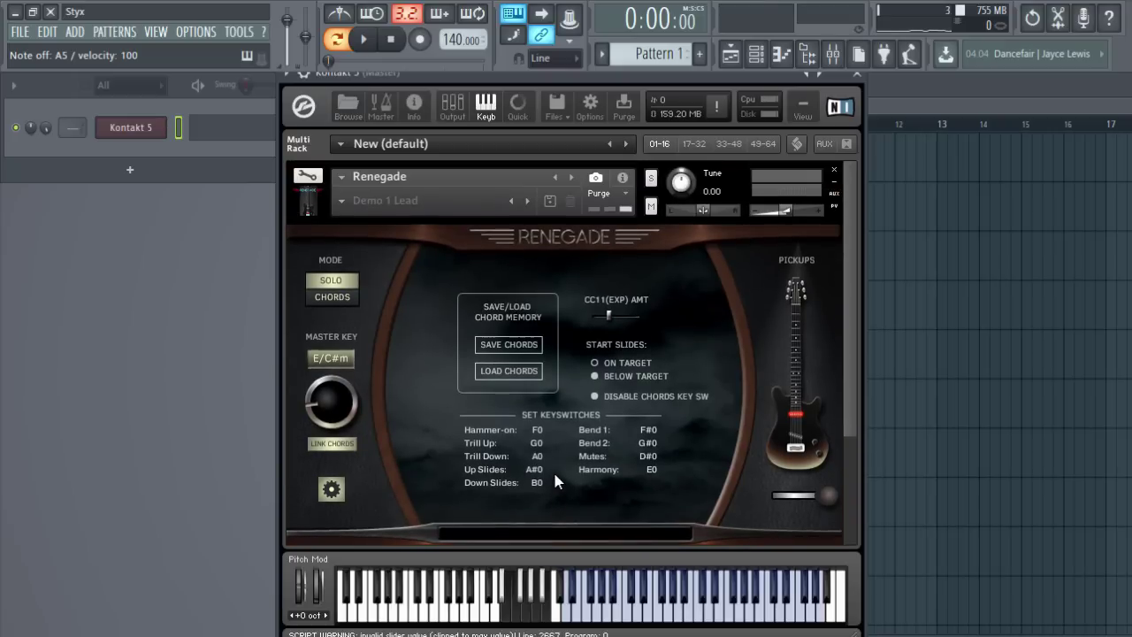
- Close the instrument settings and open the guitar's effects page with the pedals and amplifier
left_click(331, 490)
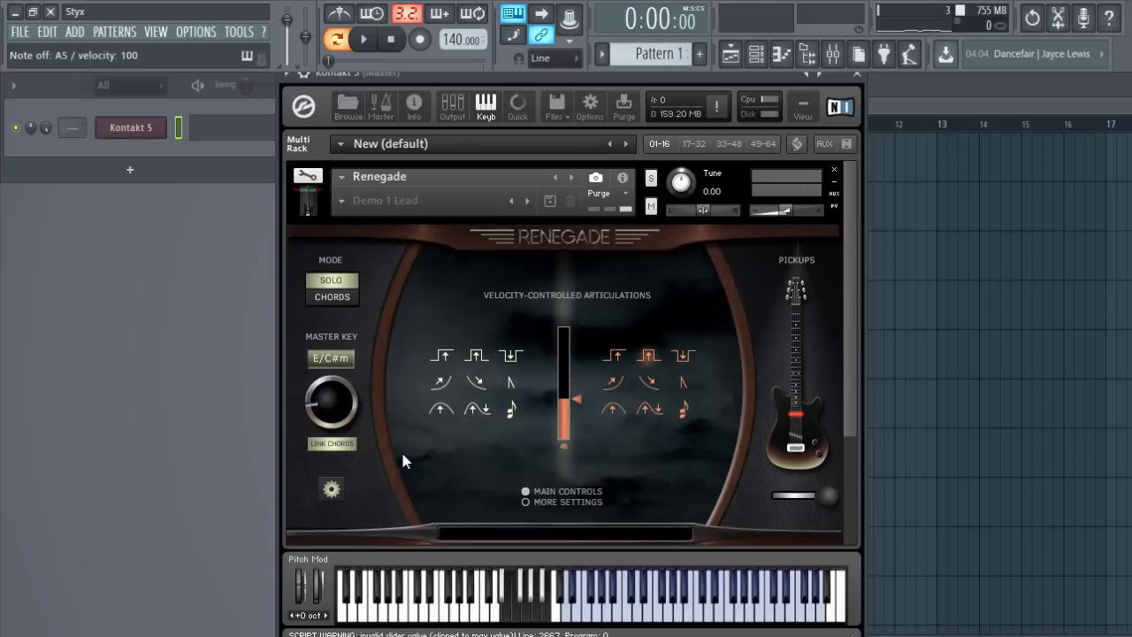
scroll(402, 458, "down", 6)
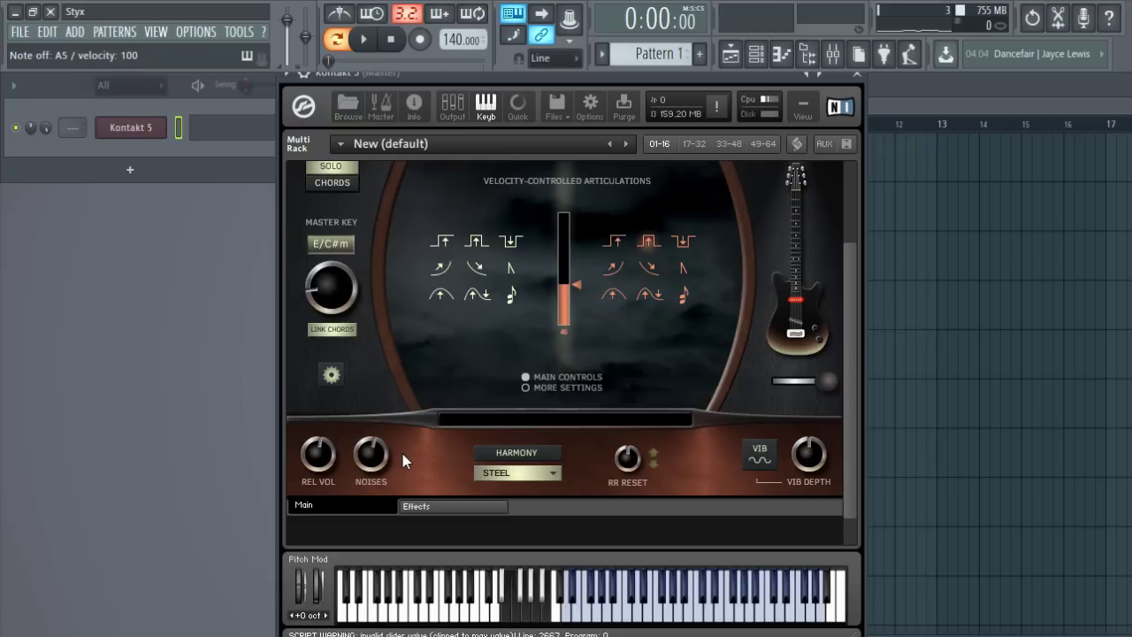
scroll(402, 458, "up", 5)
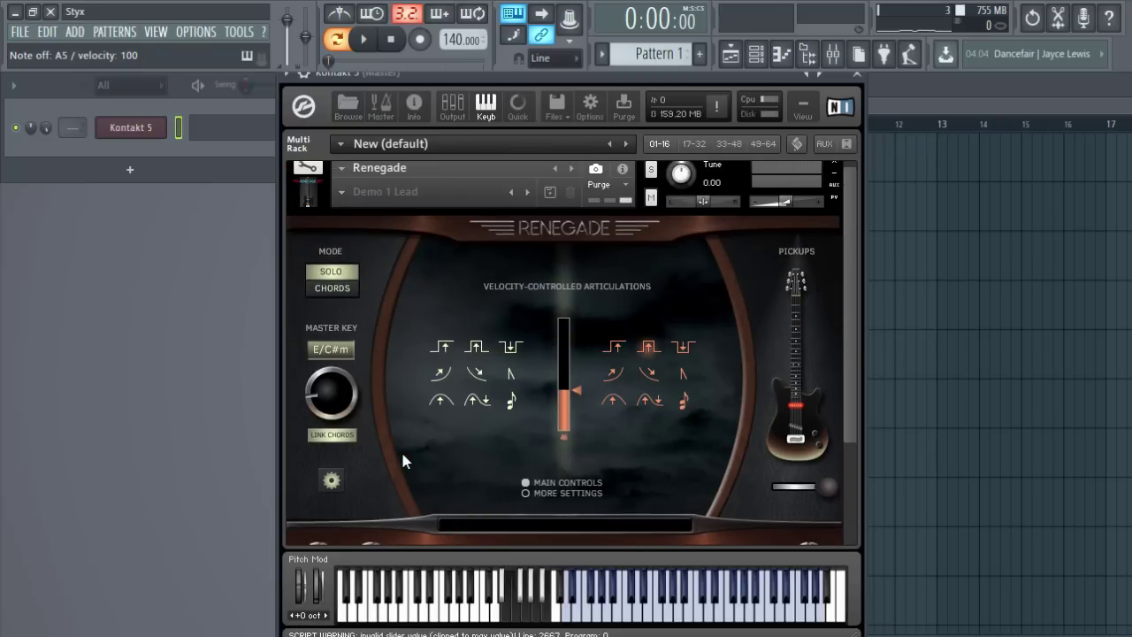
scroll(403, 460, "down", 6)
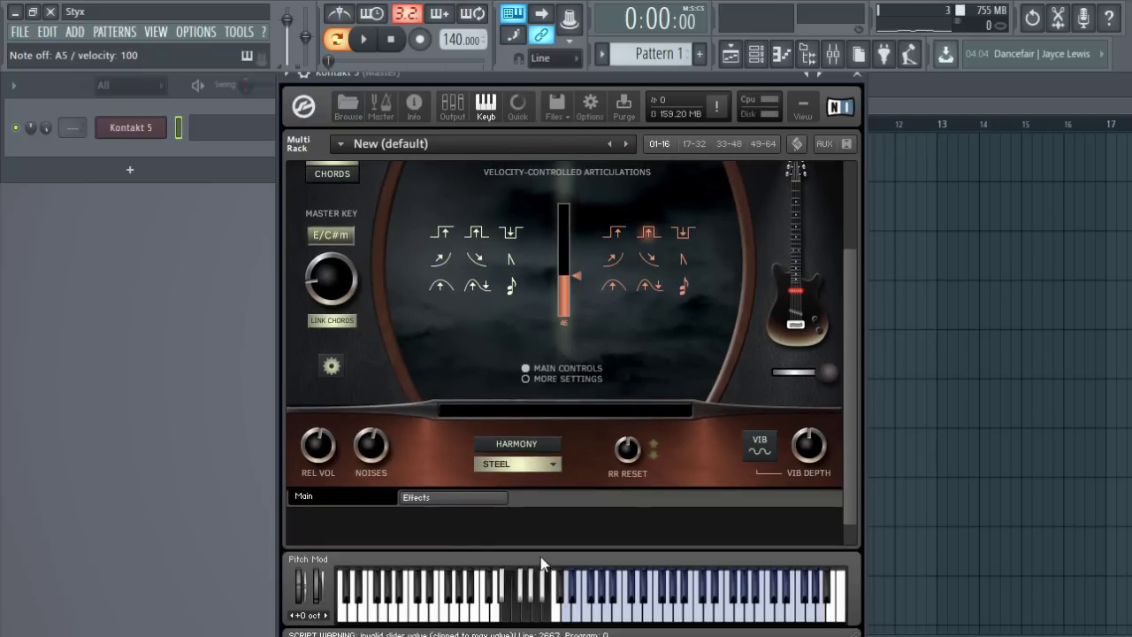
left_click(442, 498)
scroll(506, 454, "up", 5)
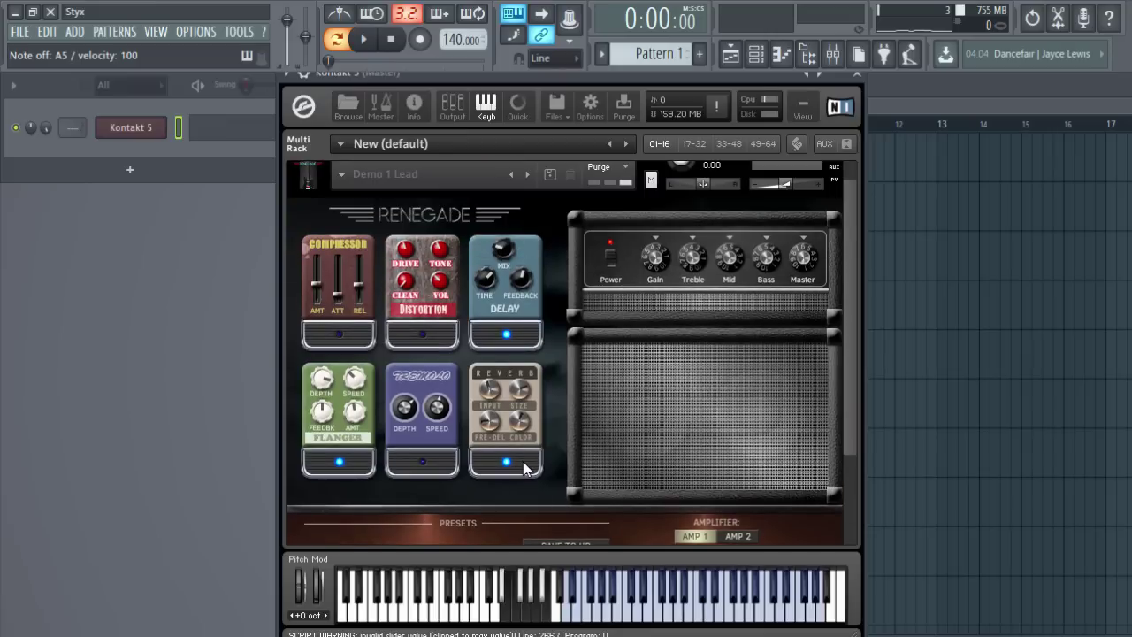
- Audition the effects presets Sunset, The Angst, UK Overdrive Far and Rock Pickin one after another
scroll(526, 472, "down", 3)
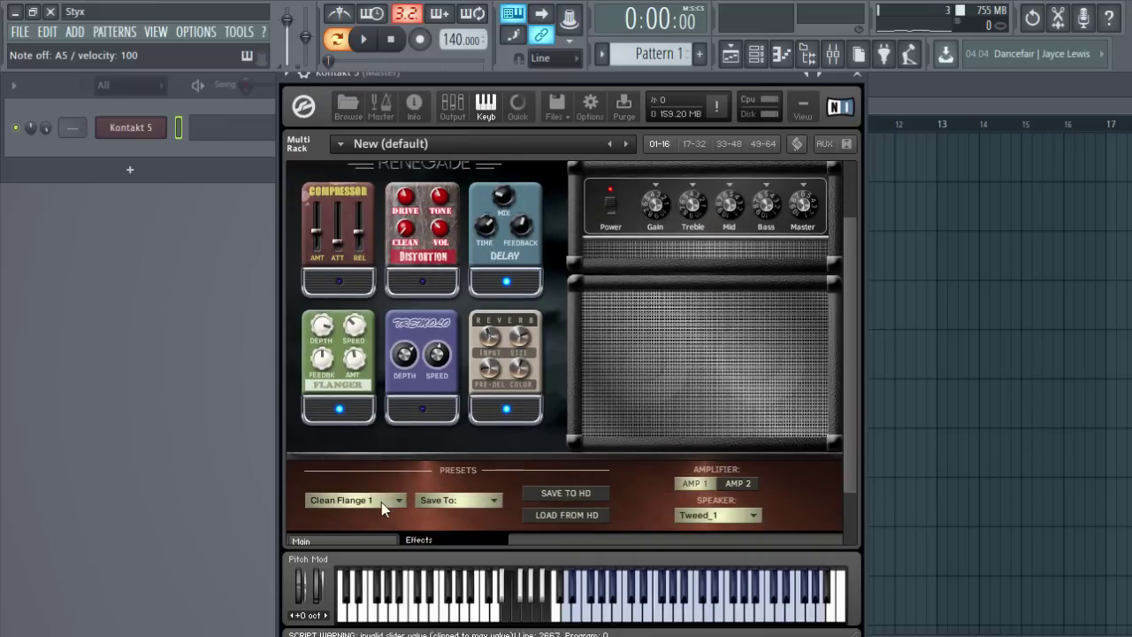
left_click(382, 500)
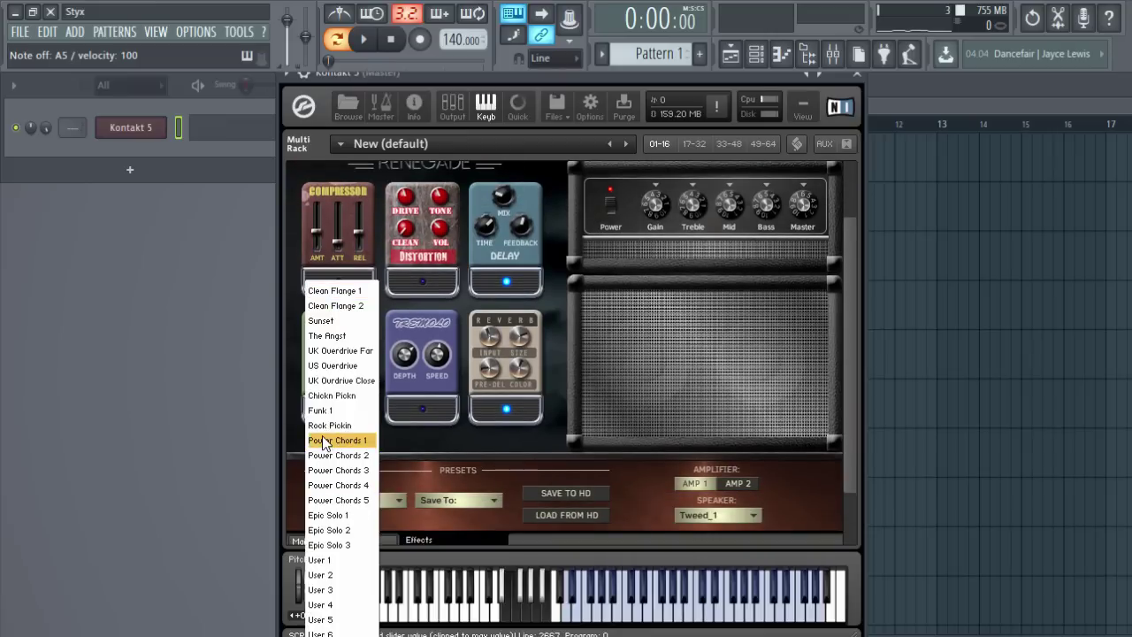
left_click(343, 321)
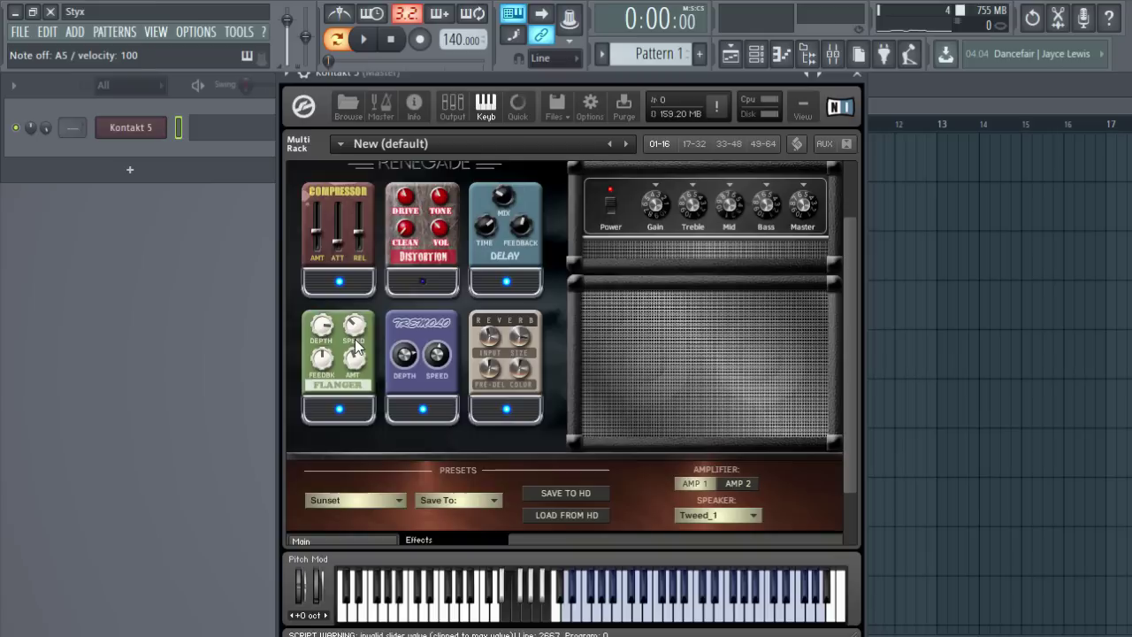
left_click(384, 503)
left_click(359, 336)
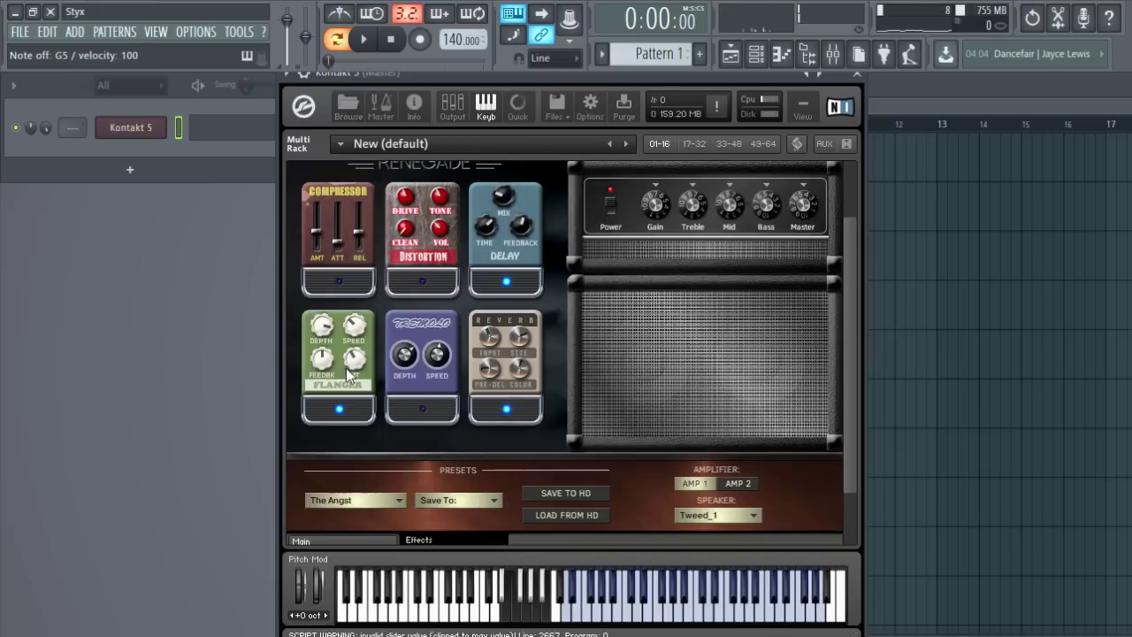
left_click(393, 502)
left_click(334, 350)
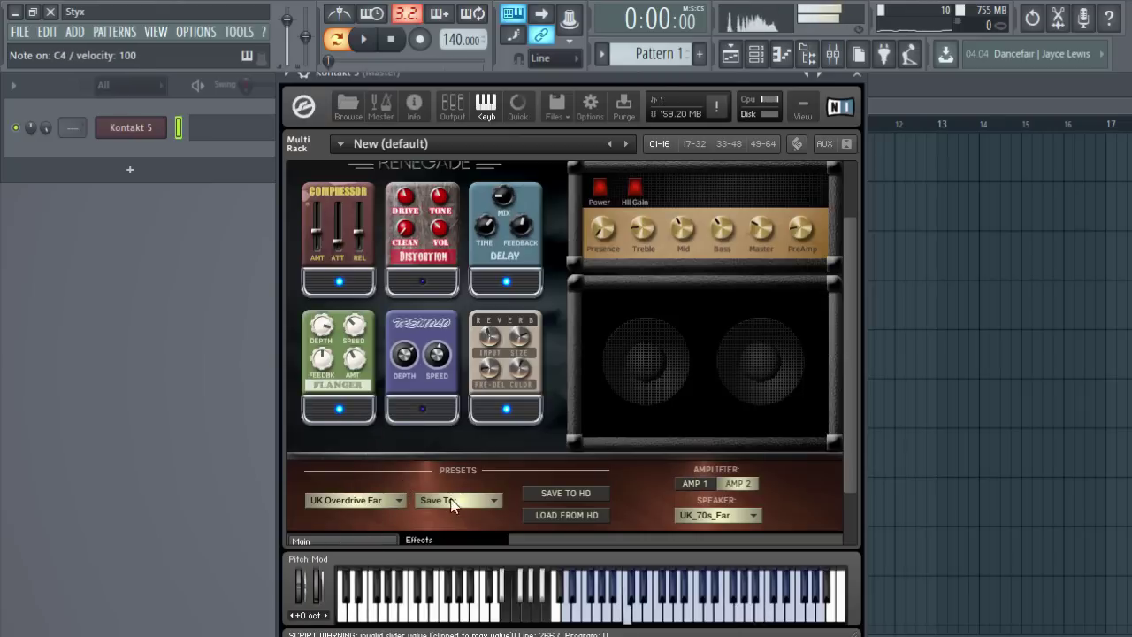
left_click(384, 506)
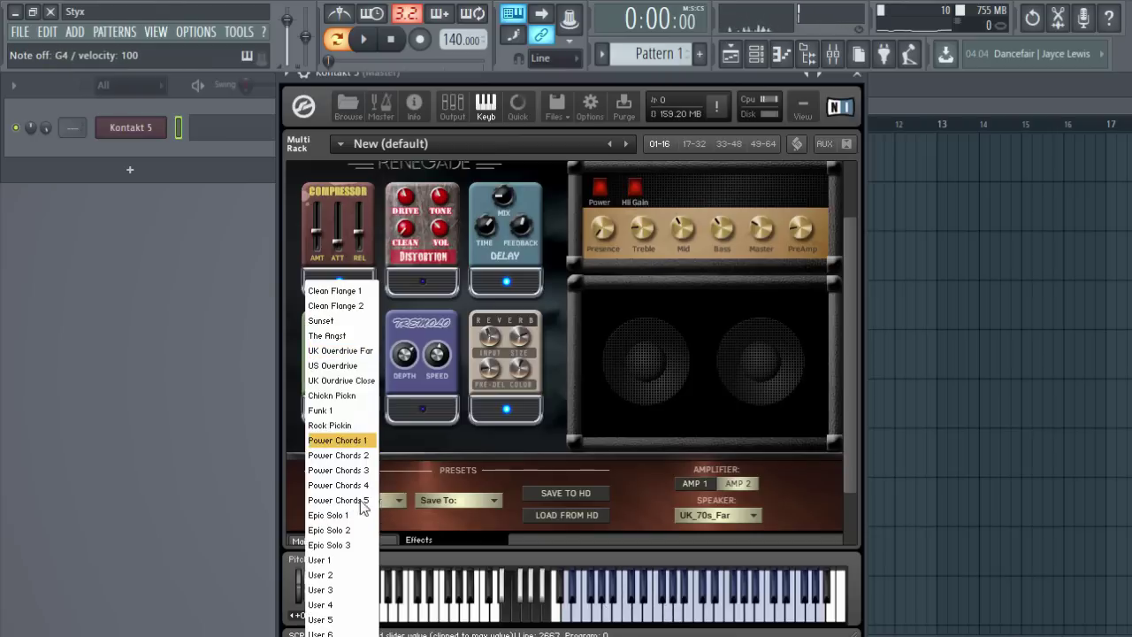
left_click(329, 426)
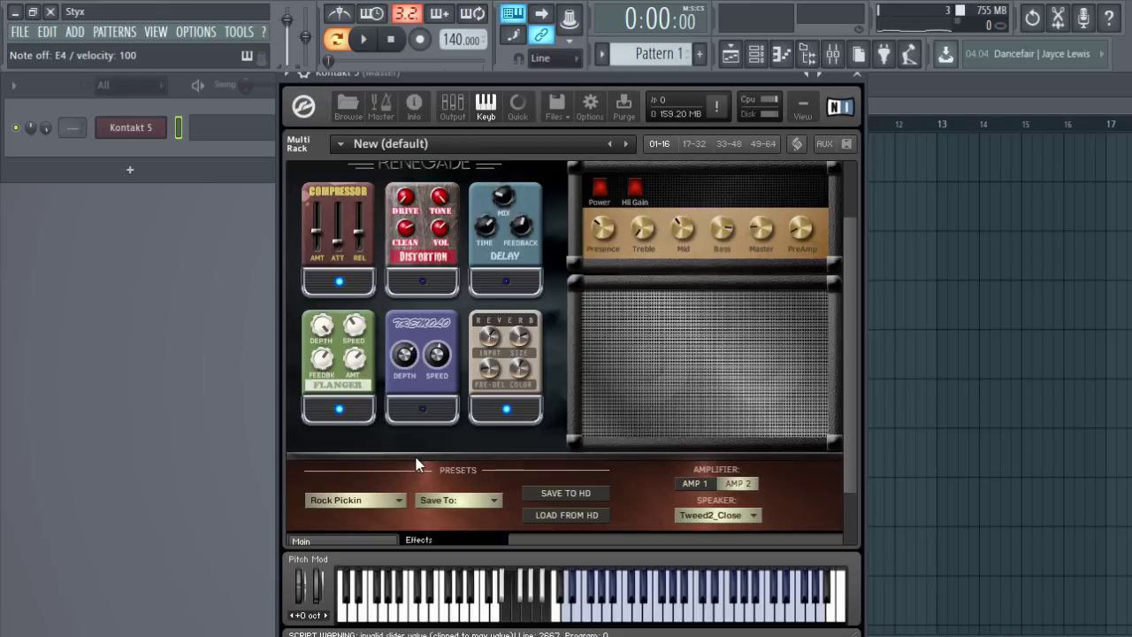
- Load and audition the effects presets Power Chords 1 through Power Chords 5 in sequence
left_click(395, 501)
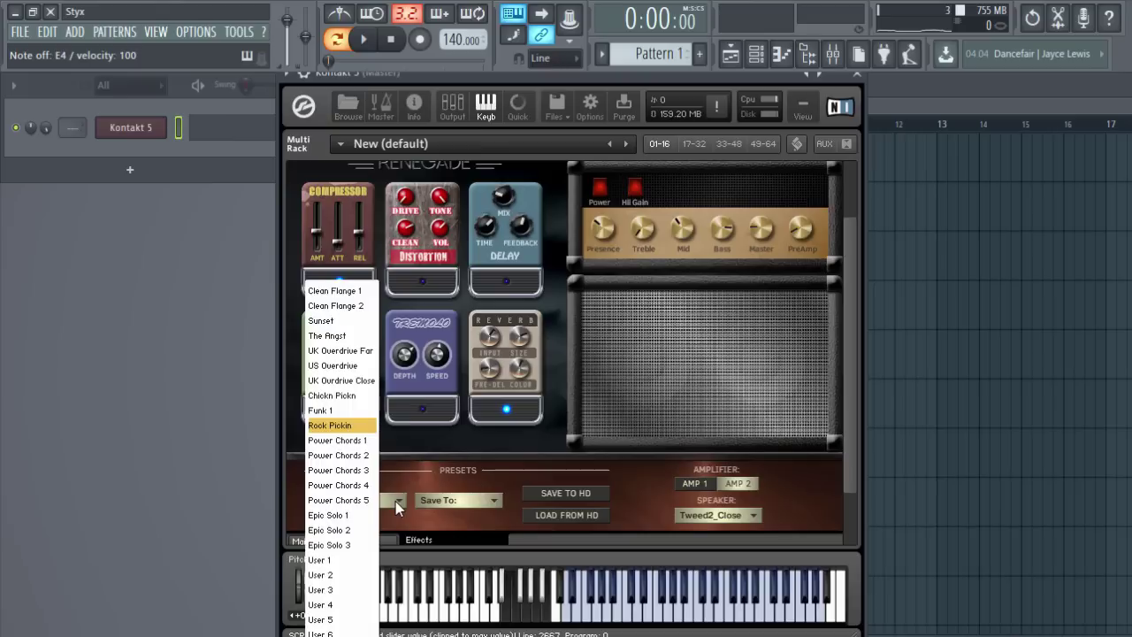
left_click(339, 439)
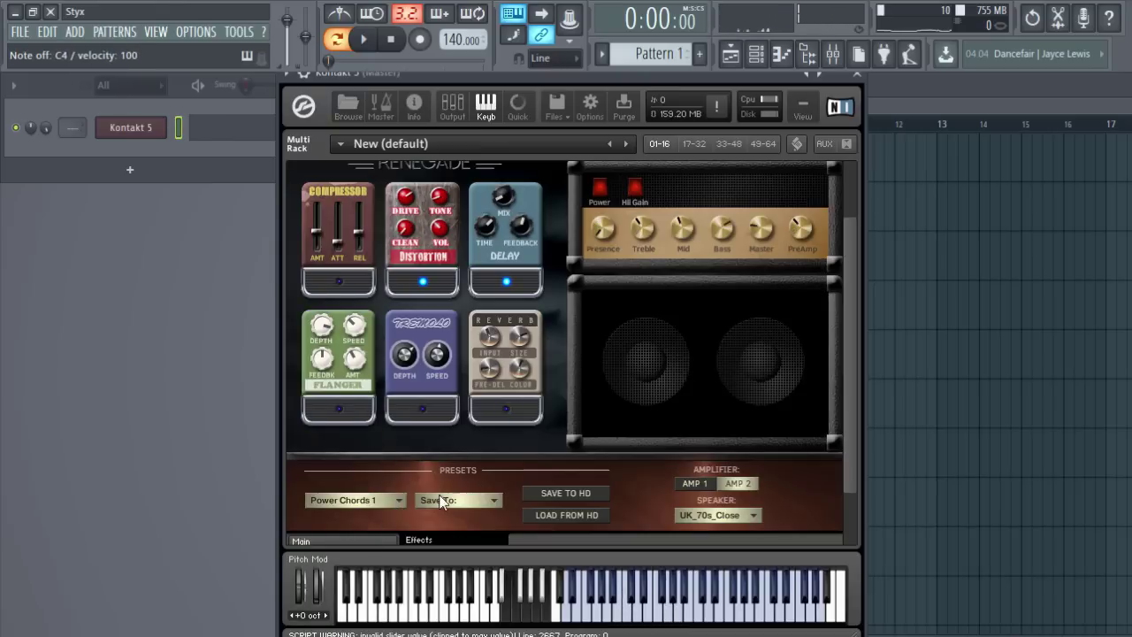
left_click(397, 497)
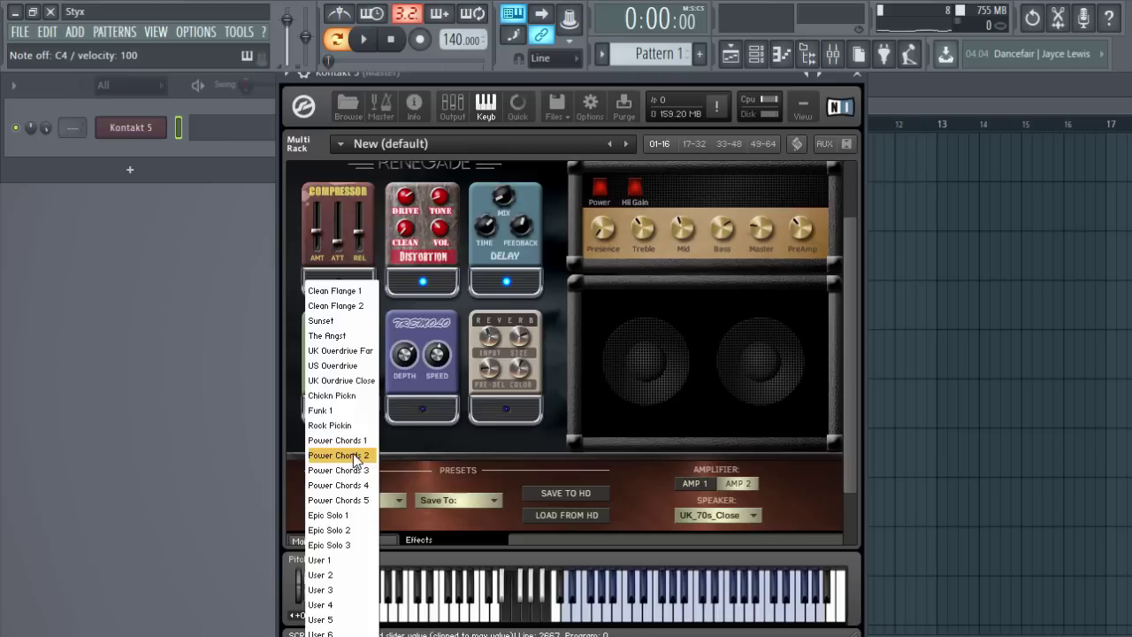
left_click(357, 455)
left_click(396, 501)
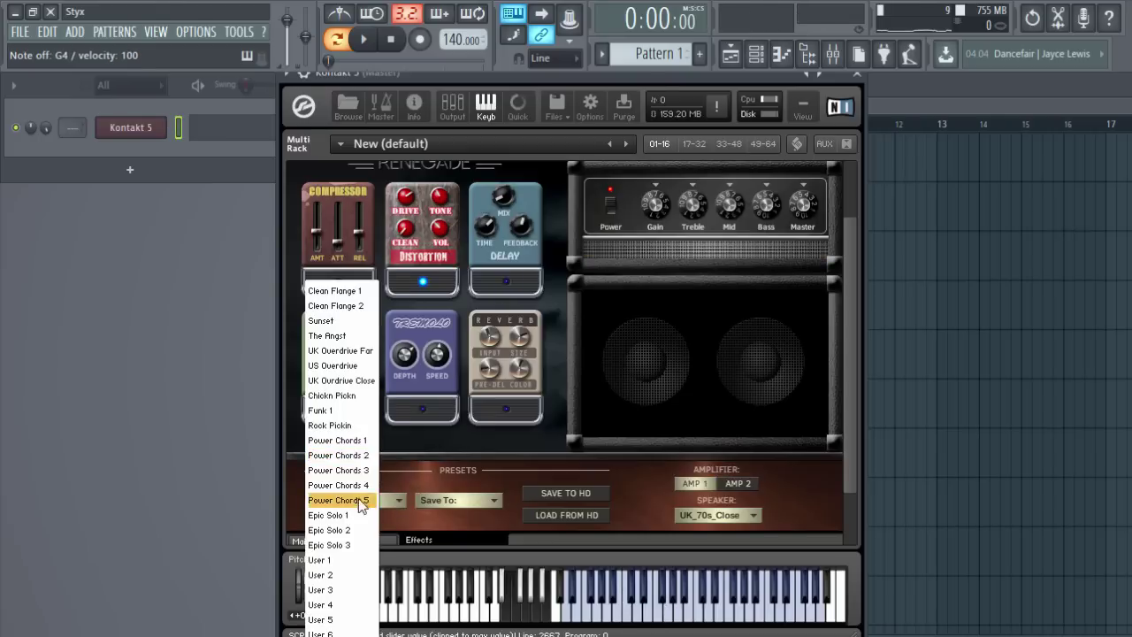
left_click(352, 467)
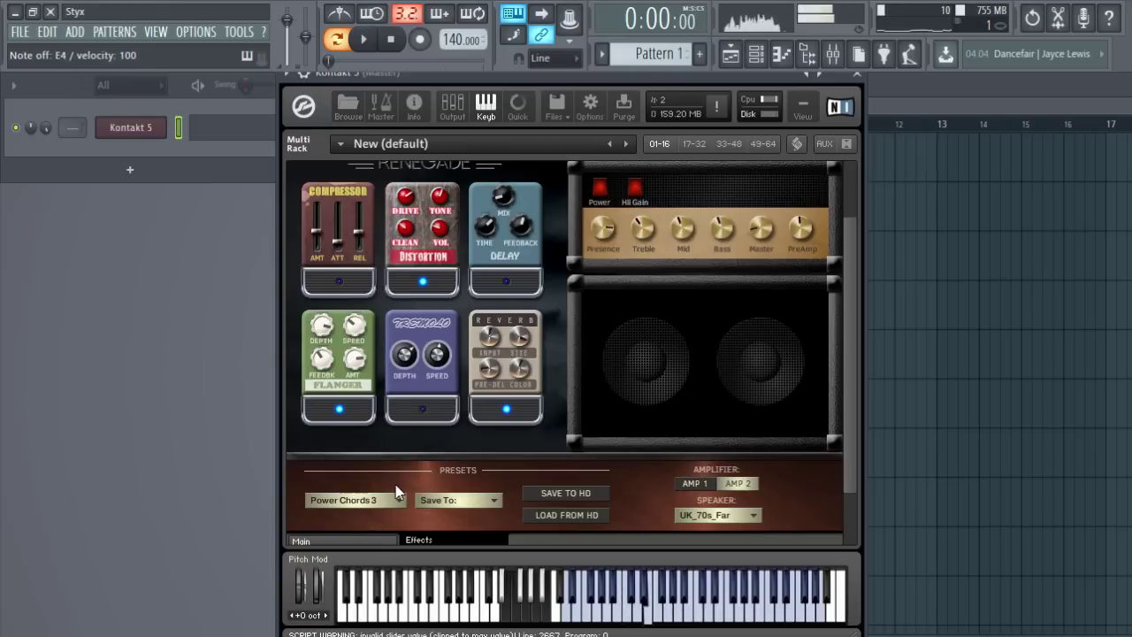
left_click(398, 499)
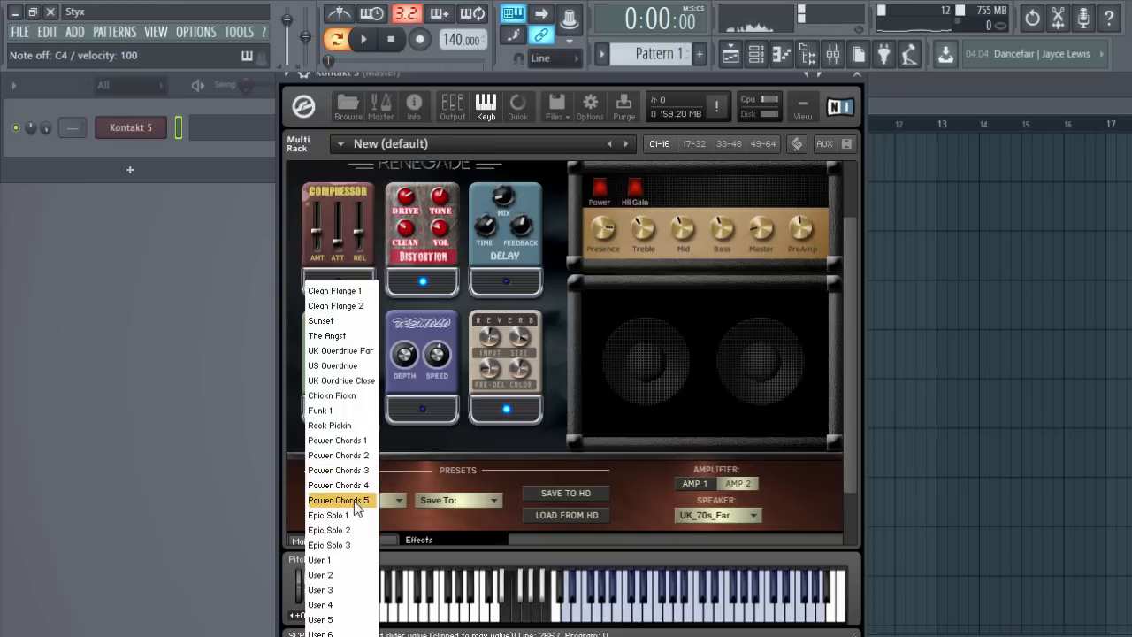
left_click(352, 518)
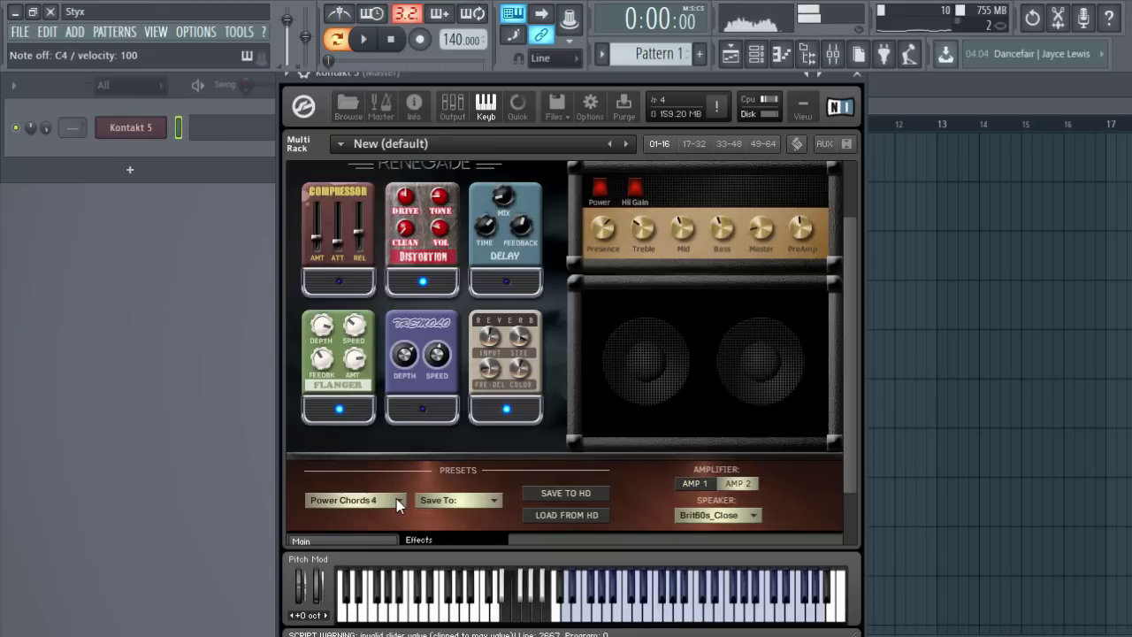
left_click(396, 498)
left_click(389, 501)
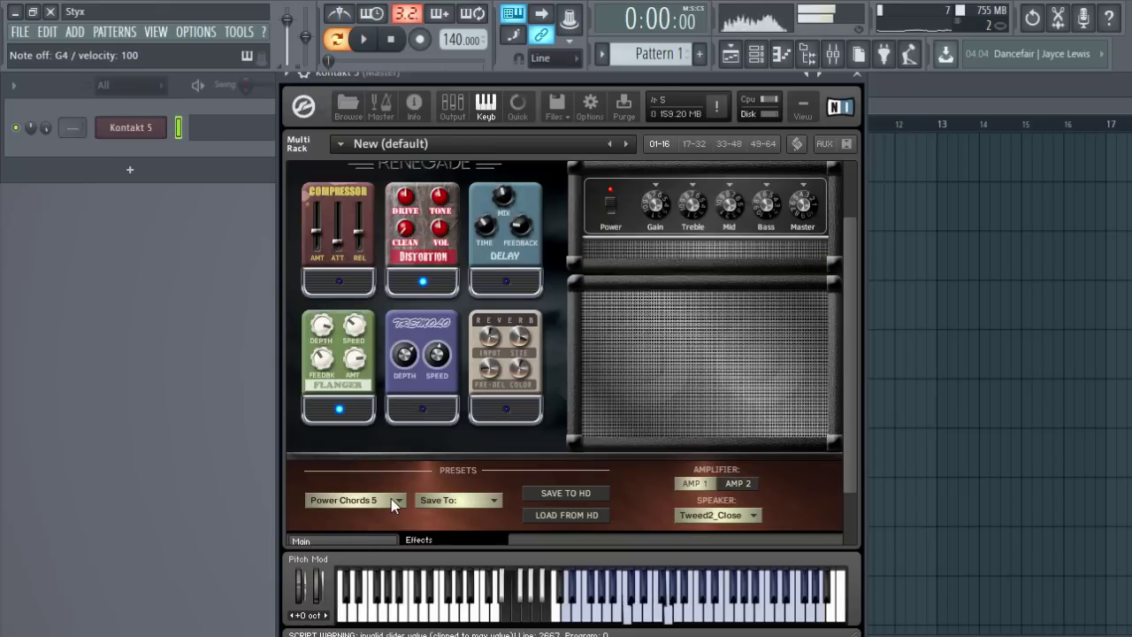
- Audition the Epic Solo 1 effects preset and load Epic Solo 2
left_click(391, 499)
left_click(353, 514)
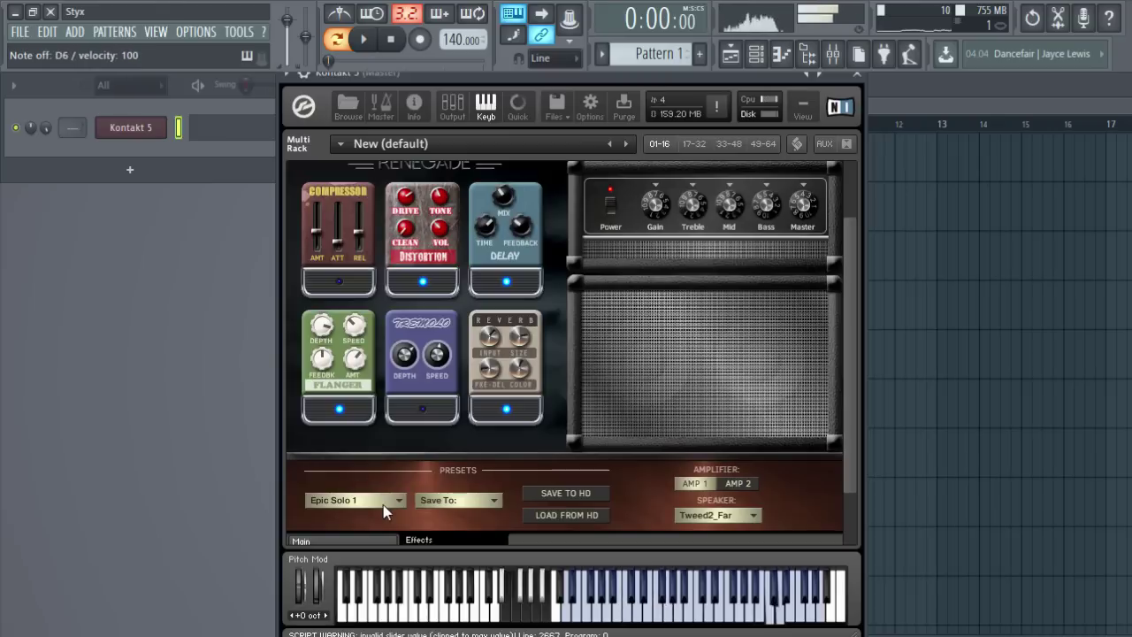
left_click(357, 503)
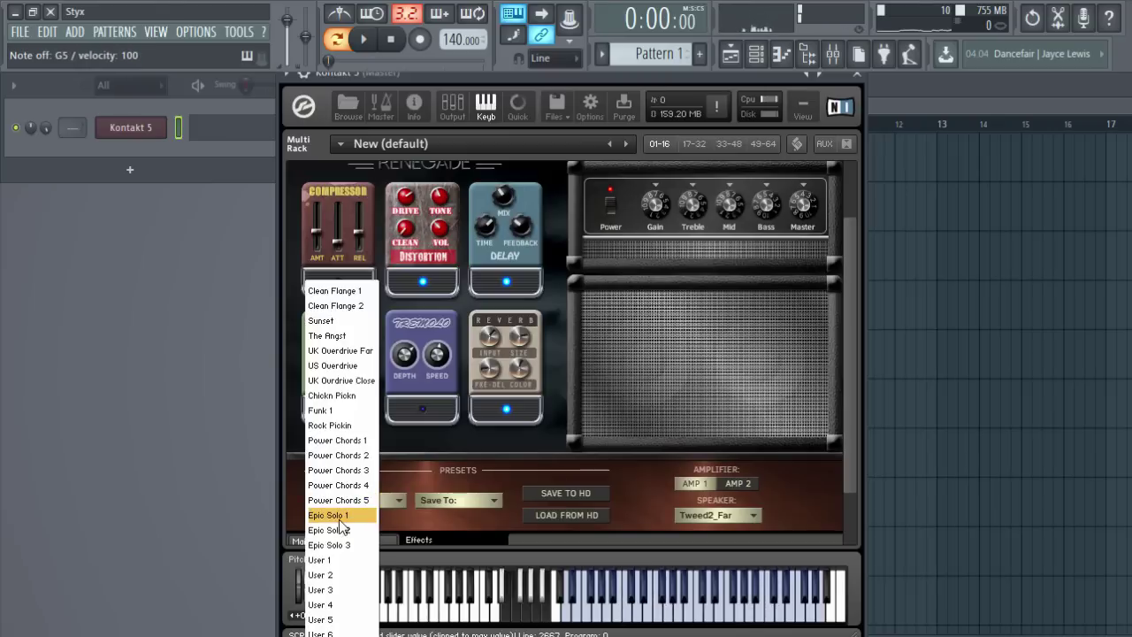
left_click(358, 530)
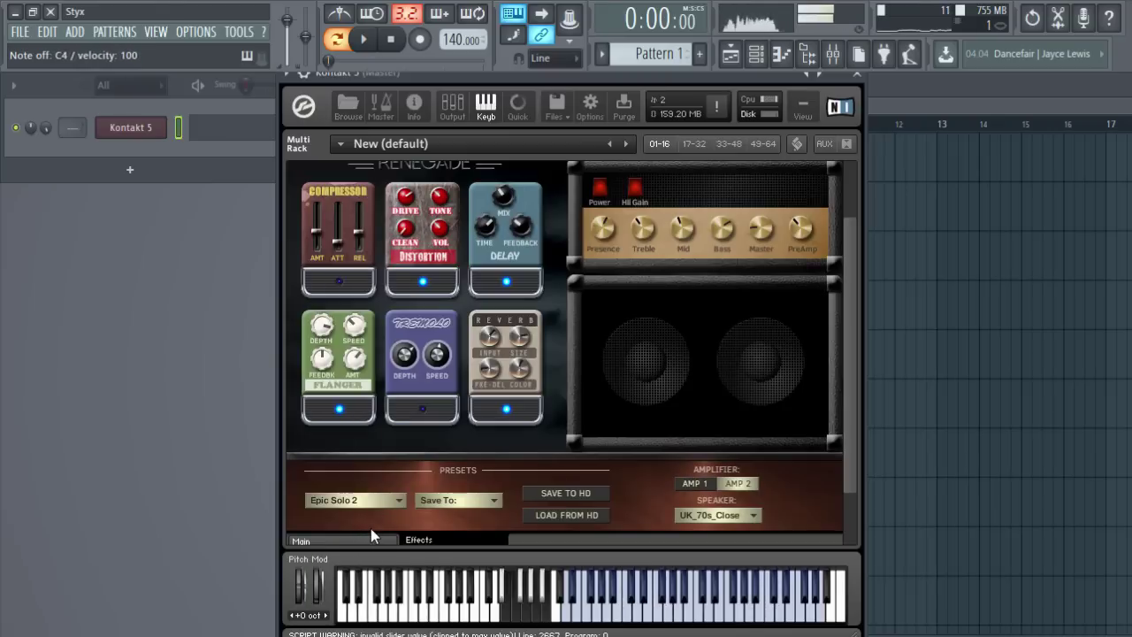
- Load and audition the effects preset Epic Solo 3
left_click(389, 498)
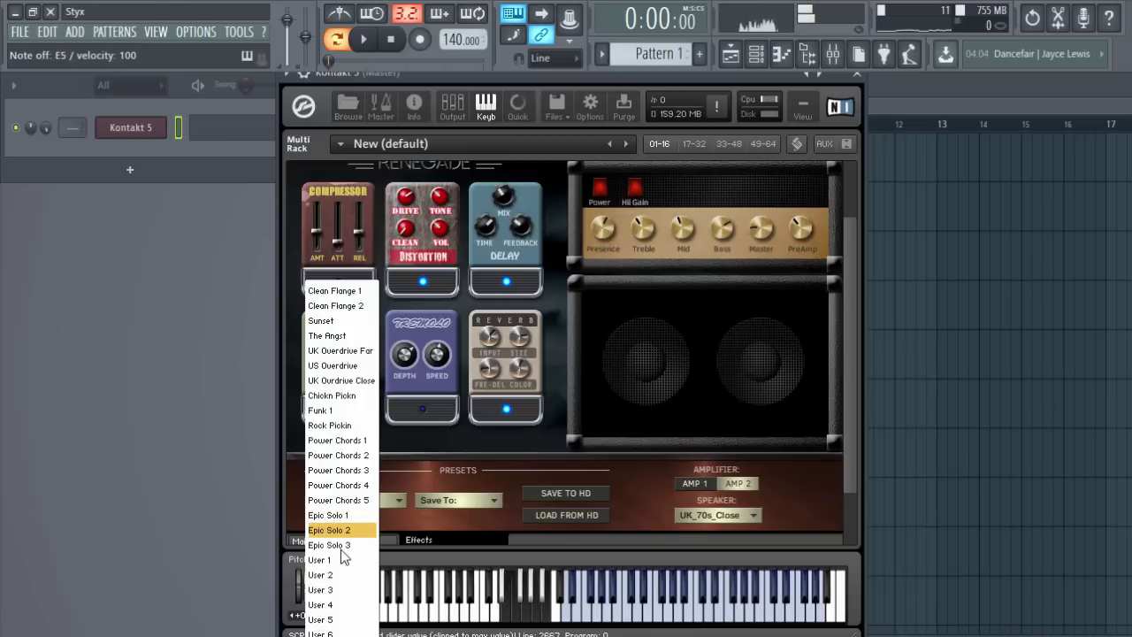
left_click(340, 550)
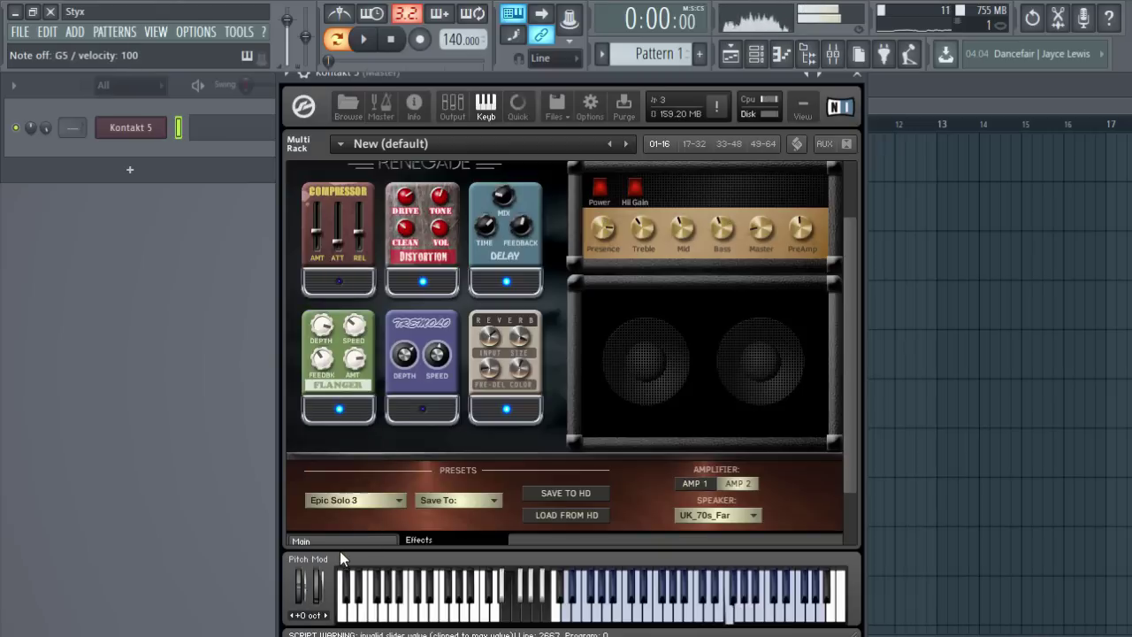
left_click(363, 500)
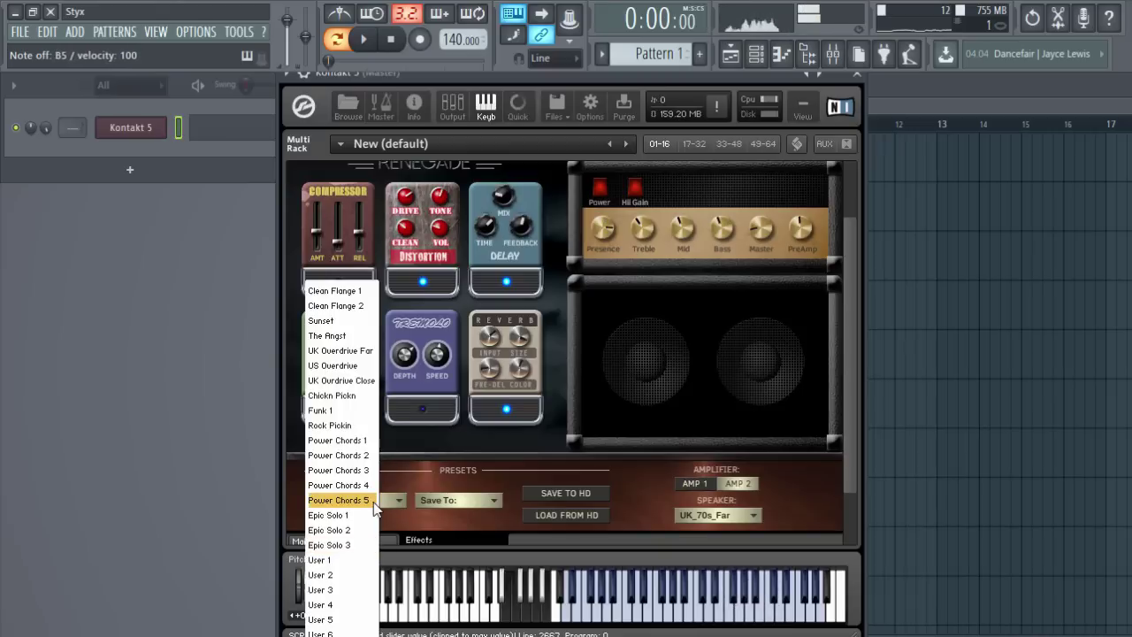
left_click(338, 545)
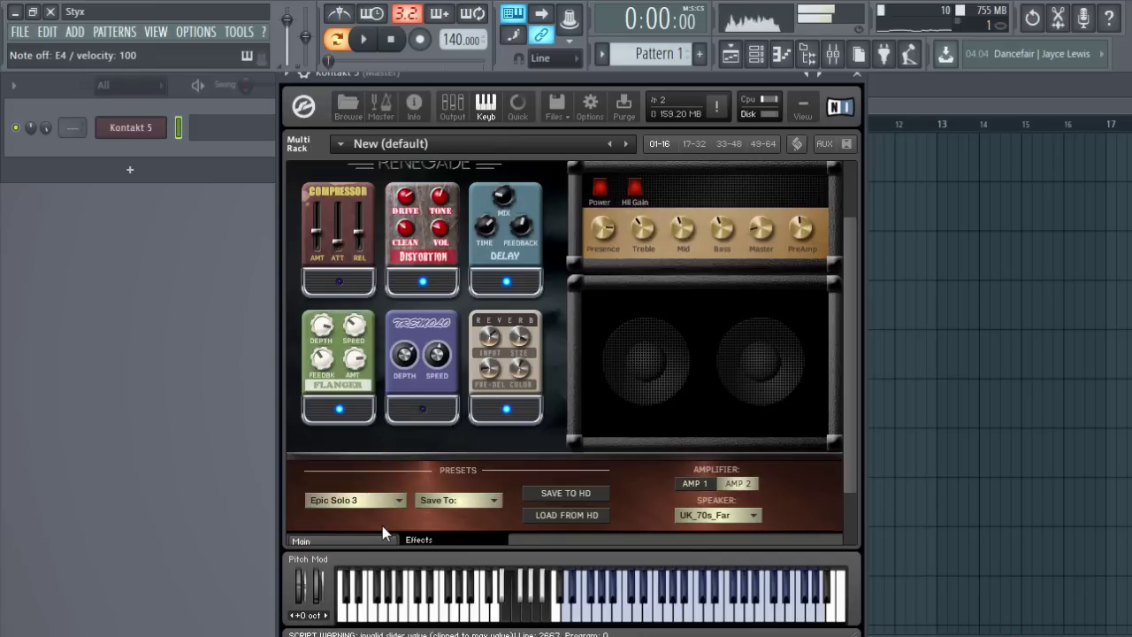
scroll(508, 399, "up", 2)
scroll(508, 399, "up", 2)
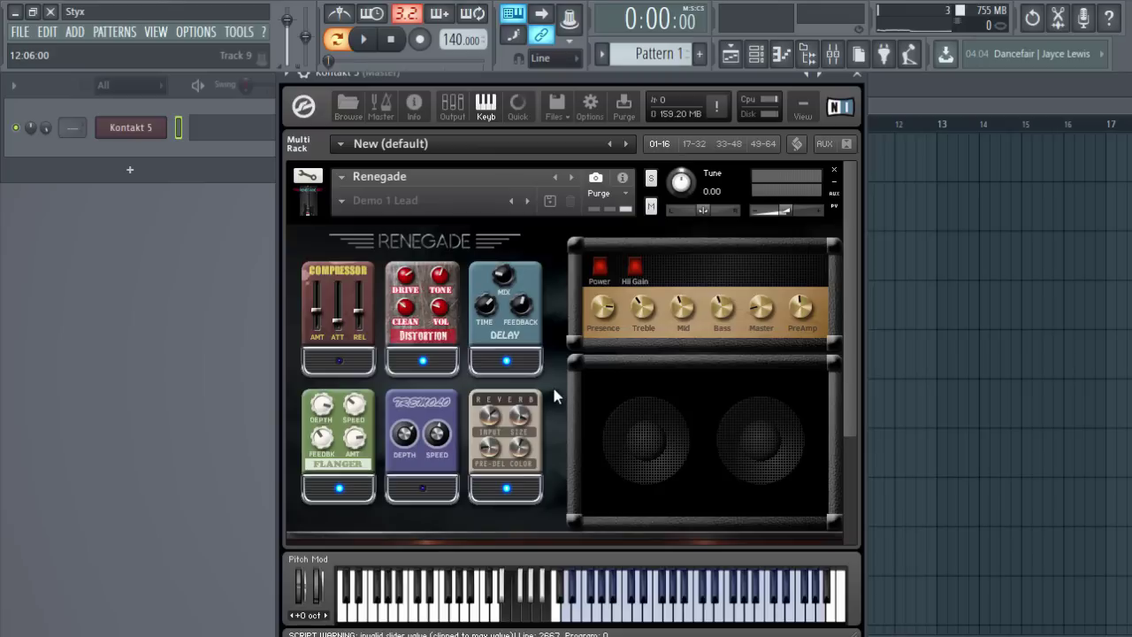
- Close the instrument window and open the guitar's piano roll with about five bars in view around octave 4
left_click(856, 77)
key("F7")
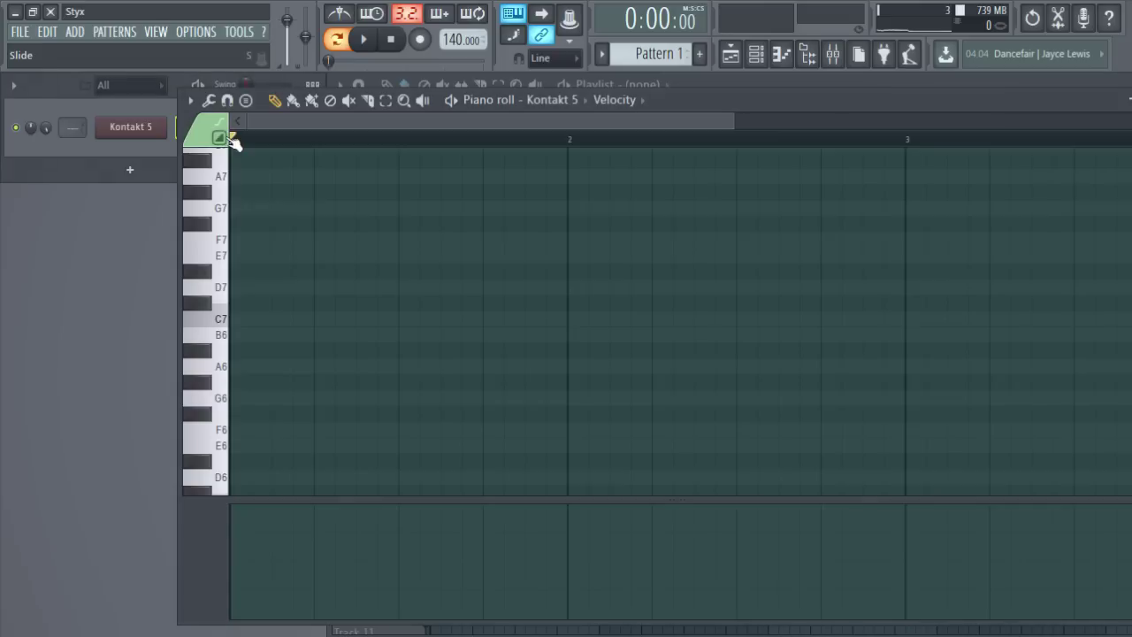
left_click_drag(737, 119, 1123, 139)
scroll(354, 310, "down", 3)
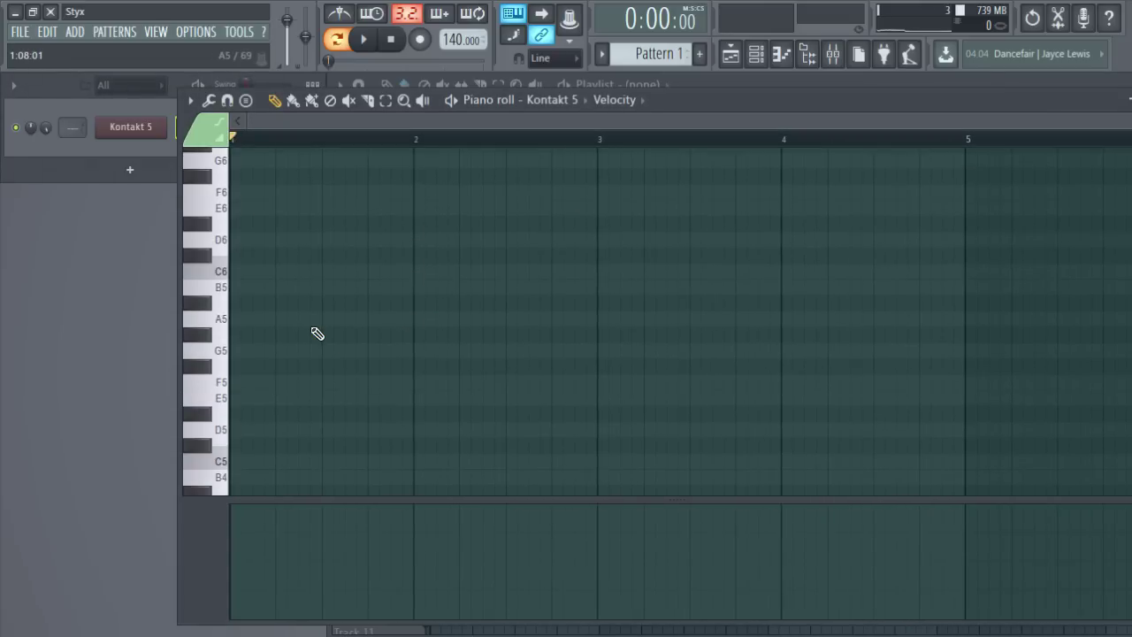
scroll(316, 334, "down", 4)
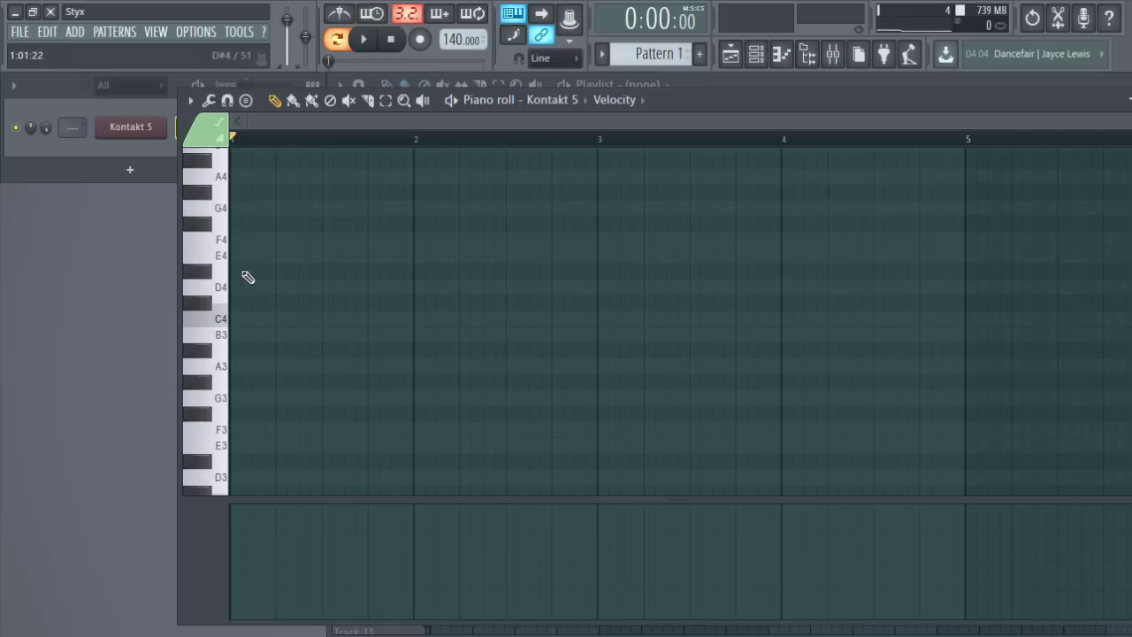
- Place a short note on E4 at the start of bar 1 and lower it to E3
left_click(239, 256)
scroll(276, 398, "up", 3)
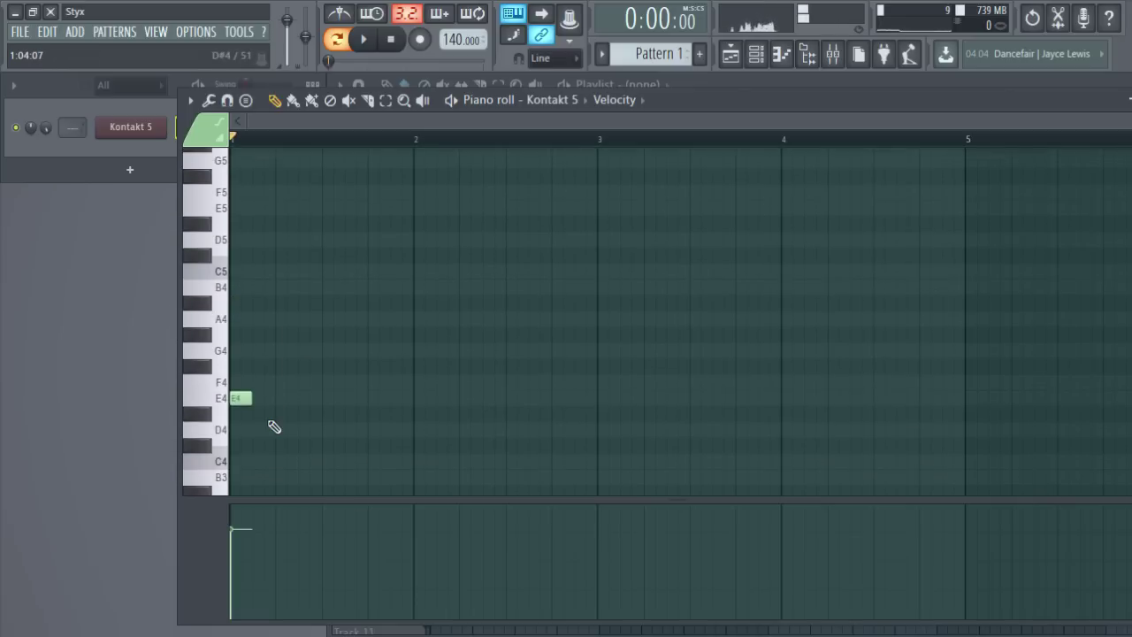
scroll(274, 427, "down", 3)
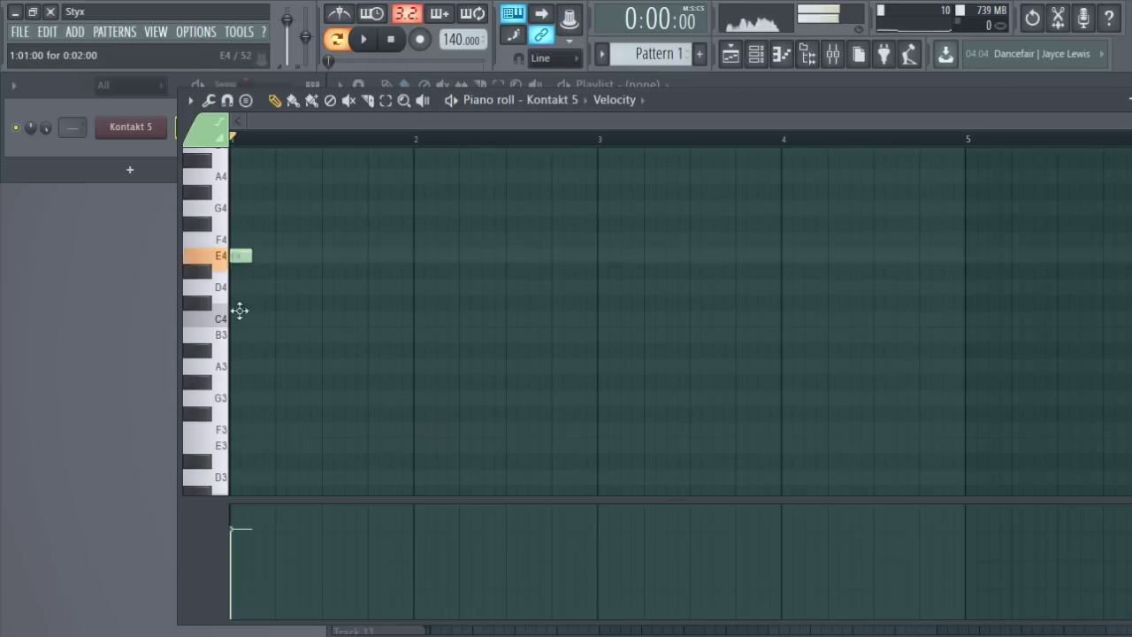
left_click_drag(240, 310, 240, 416)
scroll(284, 402, "down", 2)
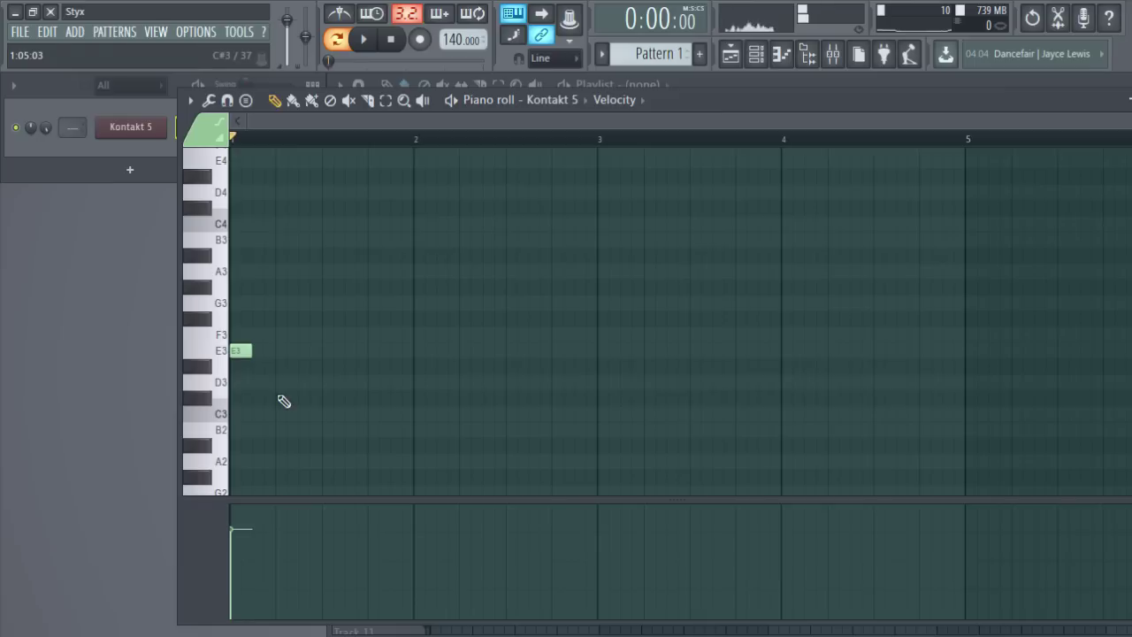
- Audition the keys from D#3 down to C3 and move the first note down to D3
left_click(221, 369)
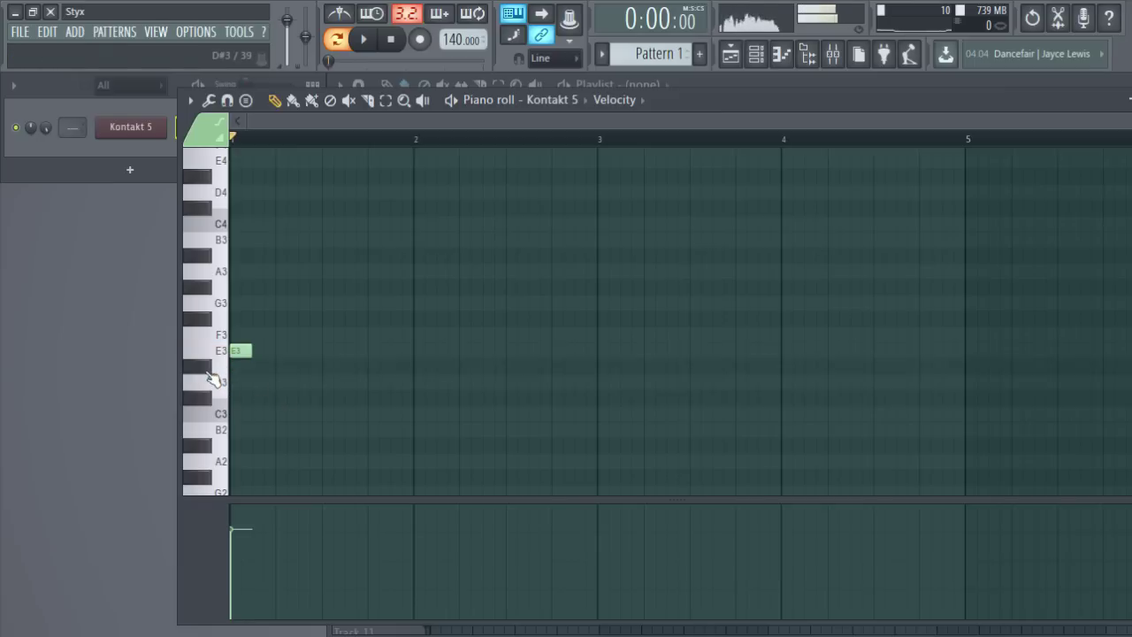
left_click(218, 380)
left_click(219, 393)
left_click(217, 397)
left_click(225, 413)
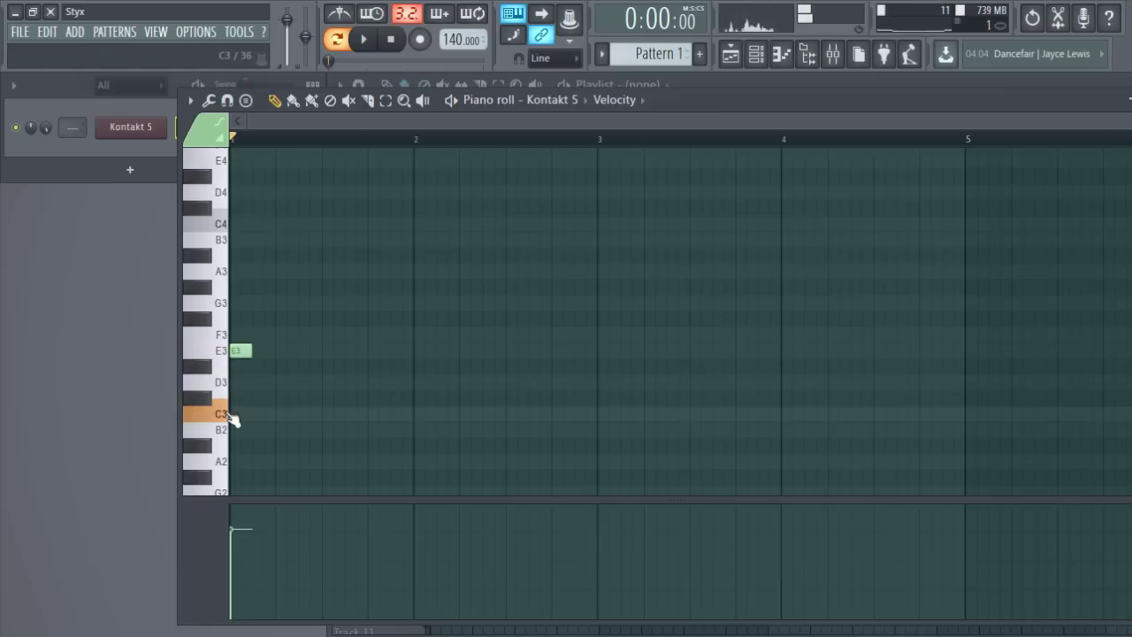
left_click(220, 381)
left_click_drag(237, 353, 238, 382)
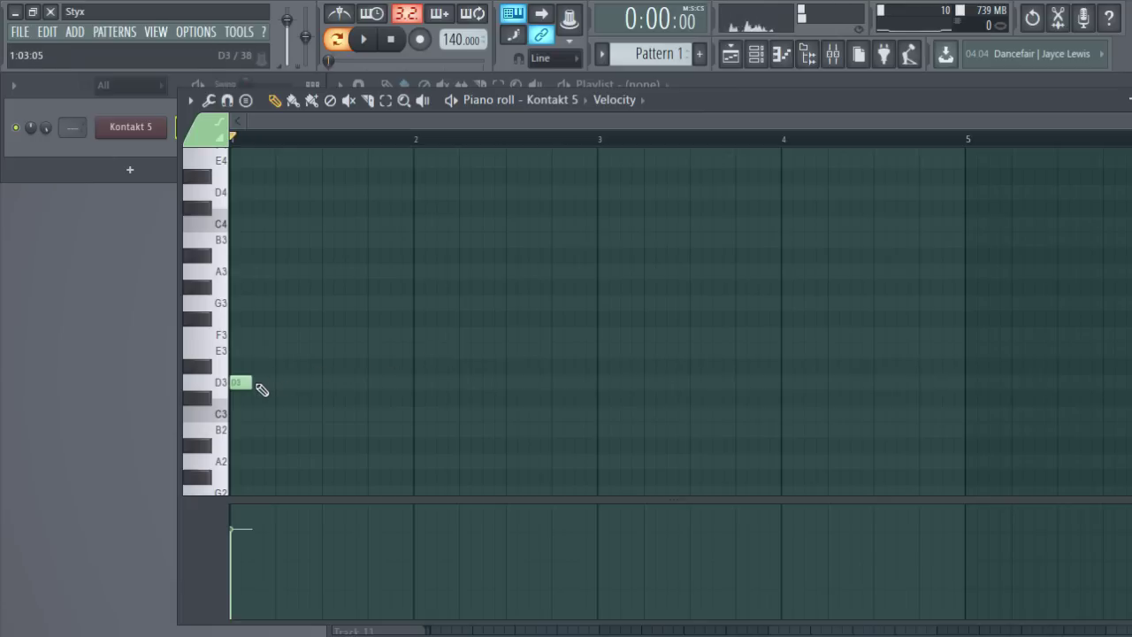
- Fill bar 1 with repeated short D3 notes and copy the run to E3 in bar 2, D3 in bar 3 and F3 in bar 4
left_click(257, 384)
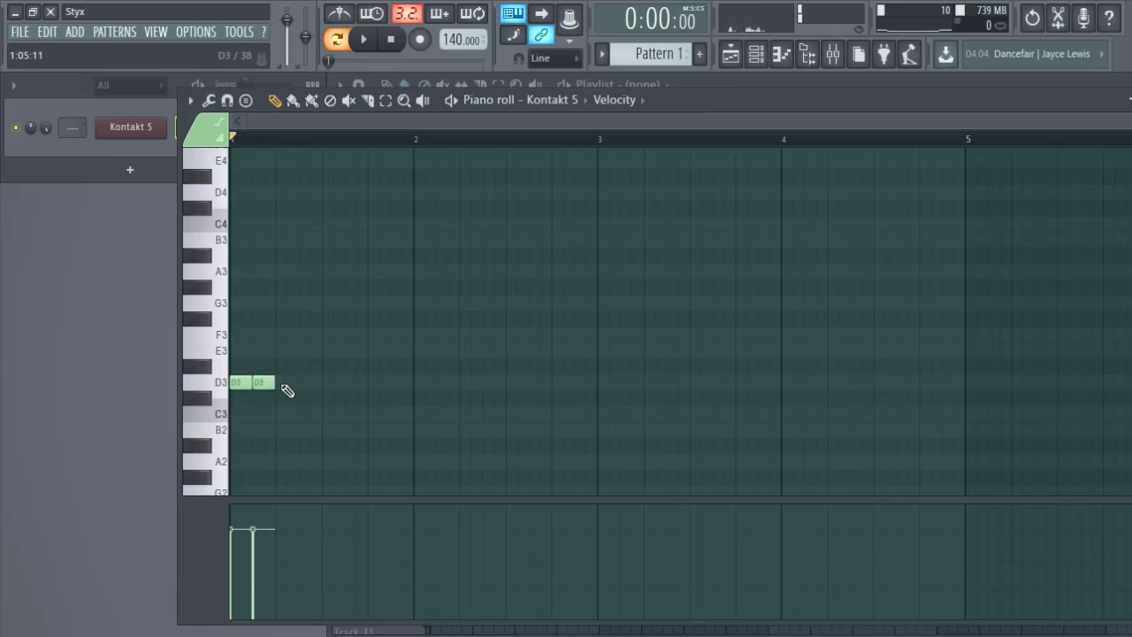
left_click(285, 386)
left_click(308, 387)
left_click(330, 387)
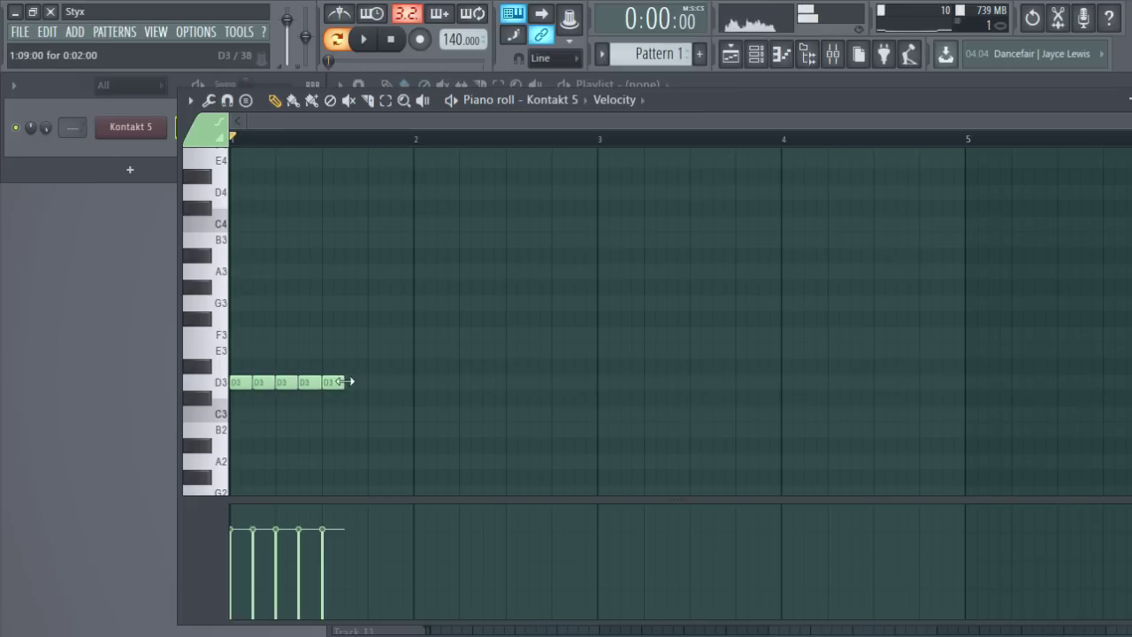
left_click(353, 382)
left_click_drag(379, 380, 792, 325)
- Add A3 and D4 accents at the start and middle of bars 1 and 3, B3 and E4 likewise in bar 2 and at bar 4's start
left_click(222, 382)
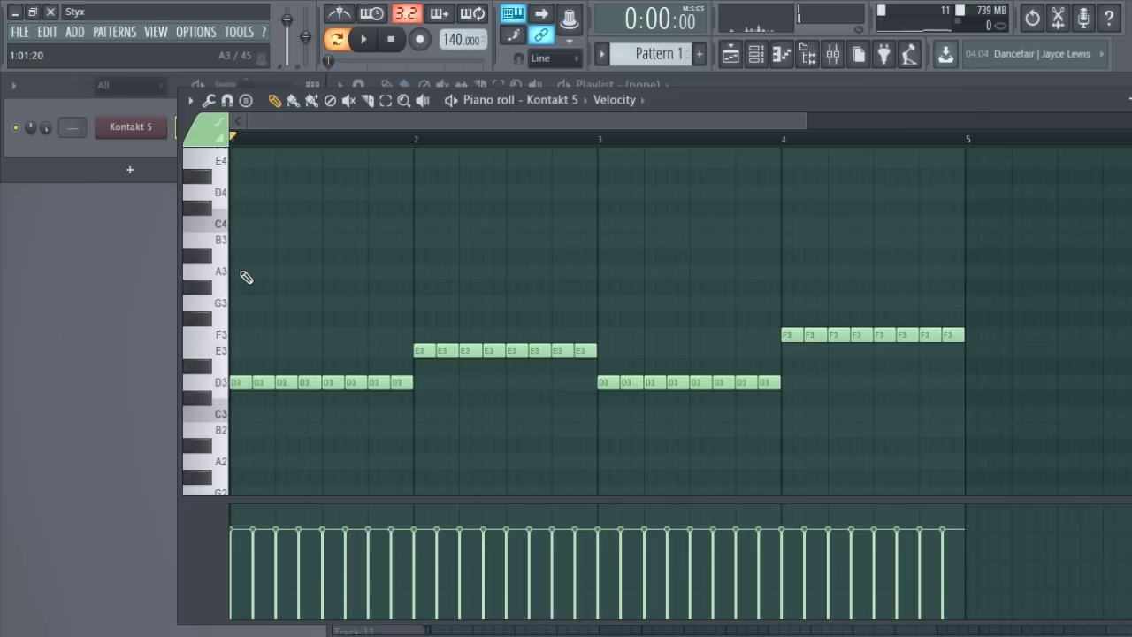
left_click(237, 192)
left_click(237, 270)
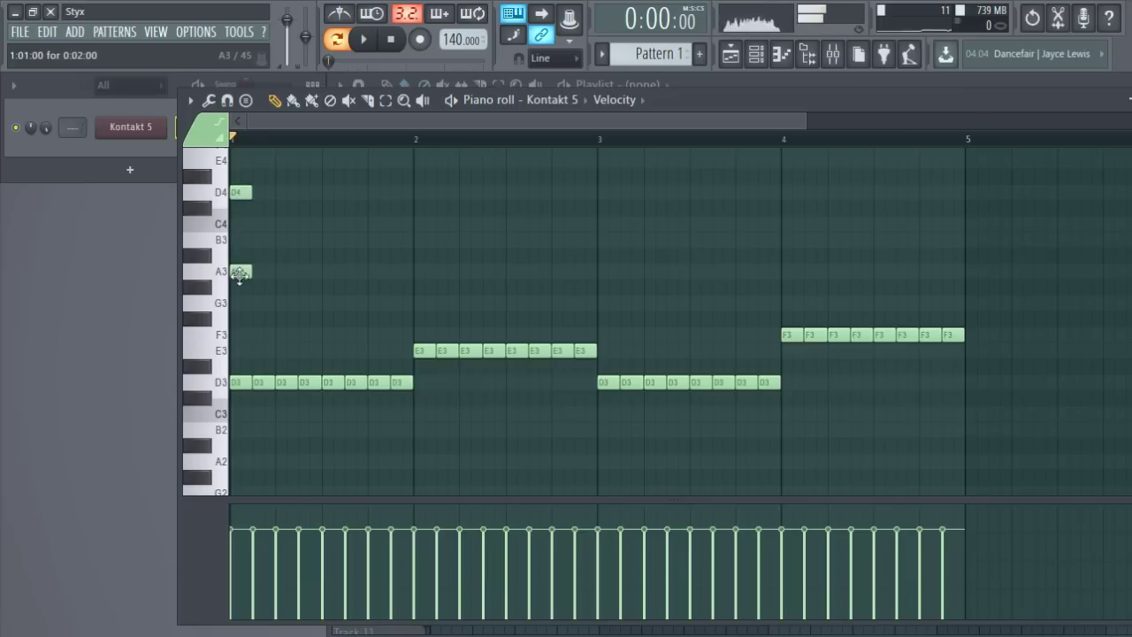
left_click_drag(263, 308, 238, 194)
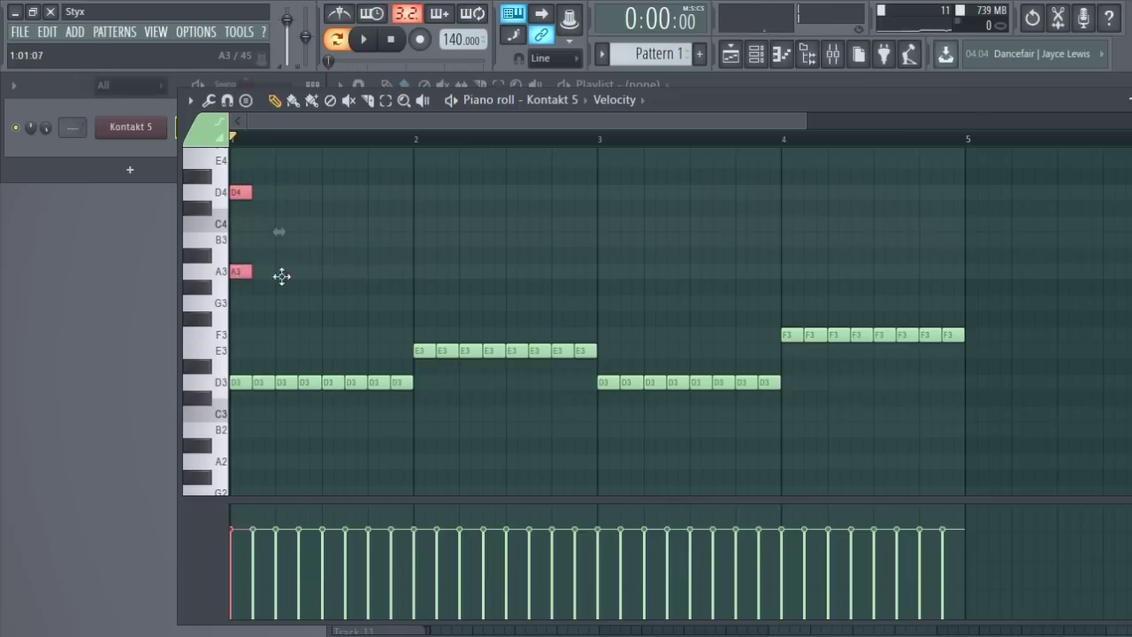
left_click_drag(243, 271, 328, 278)
scroll(381, 325, "up", 1)
left_click_drag(332, 319, 784, 285)
- Play back the four-bar guitar pattern, stop it and briefly check the instrument's effects page
left_click(362, 39)
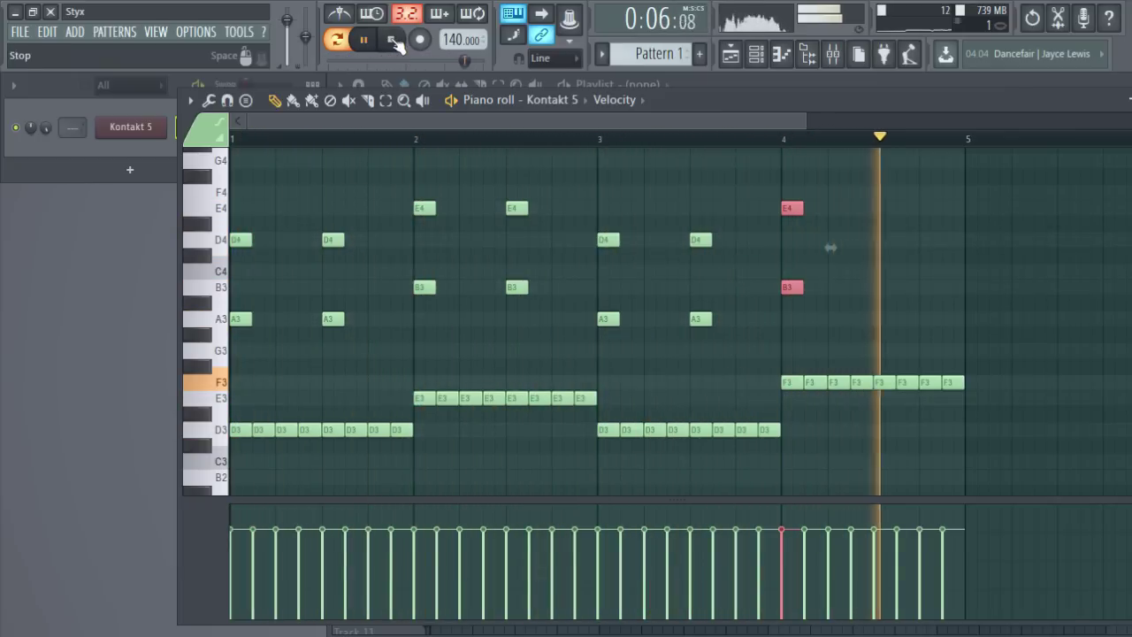
left_click(392, 40)
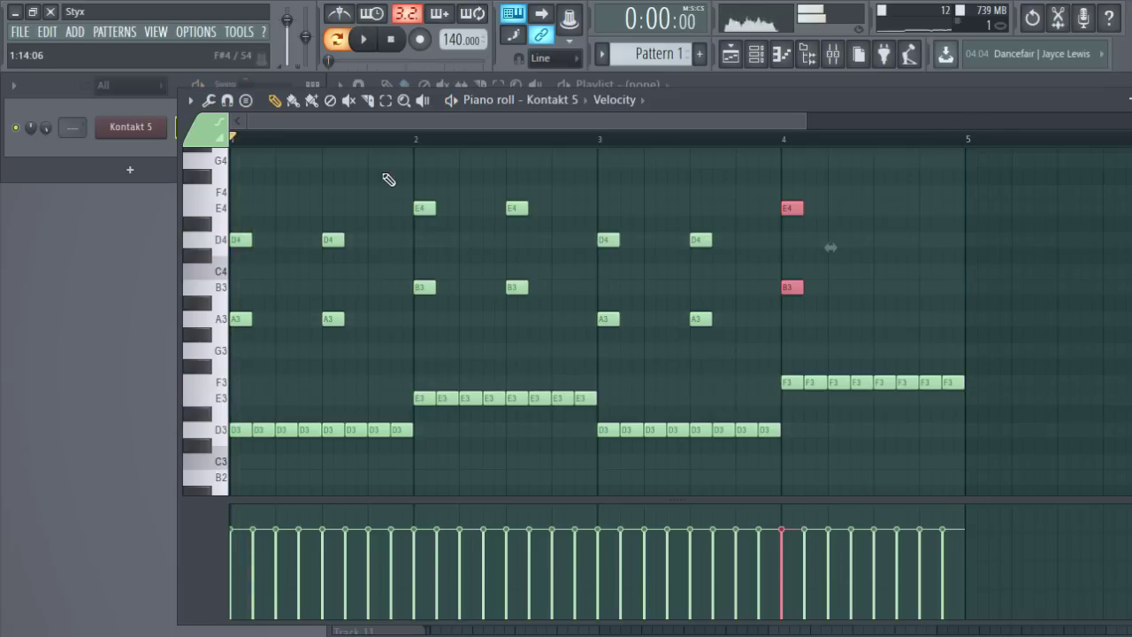
left_click(130, 127)
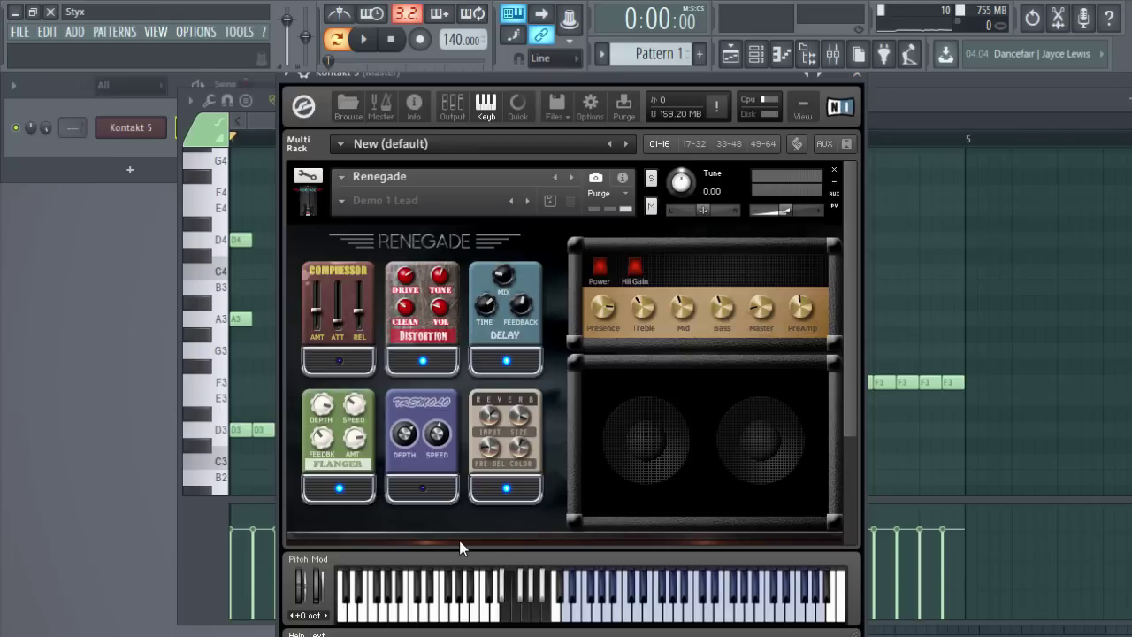
left_click(858, 77)
- Place a short D#2 keyswitch note in bar 1 directly after the first accent, starting at 1:03:00
scroll(287, 440, "down", 5)
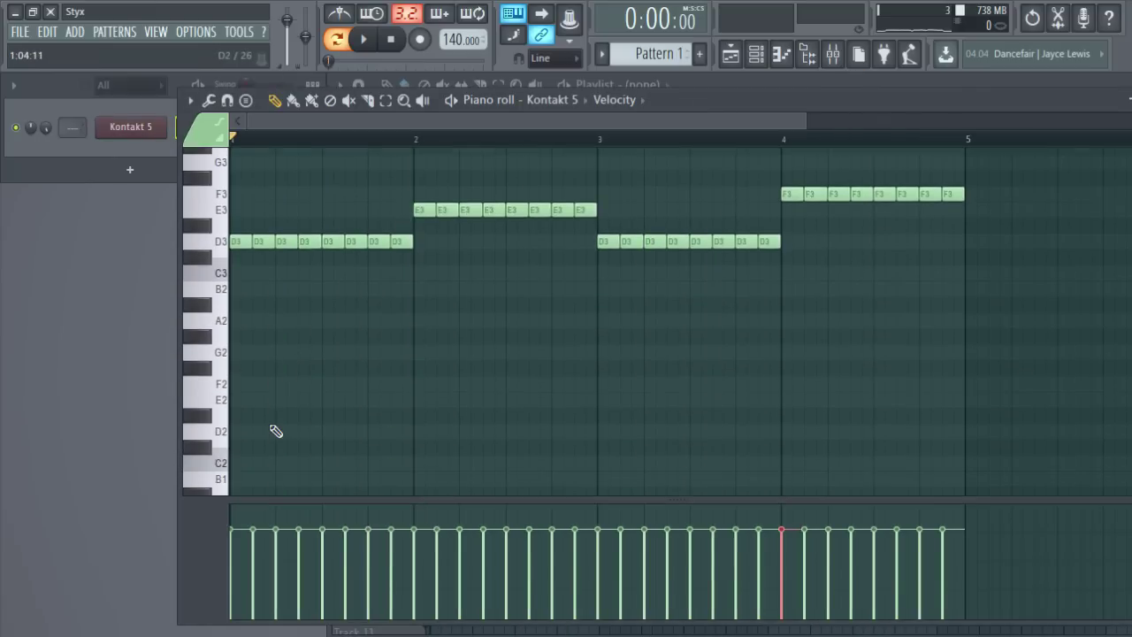
left_click(235, 413)
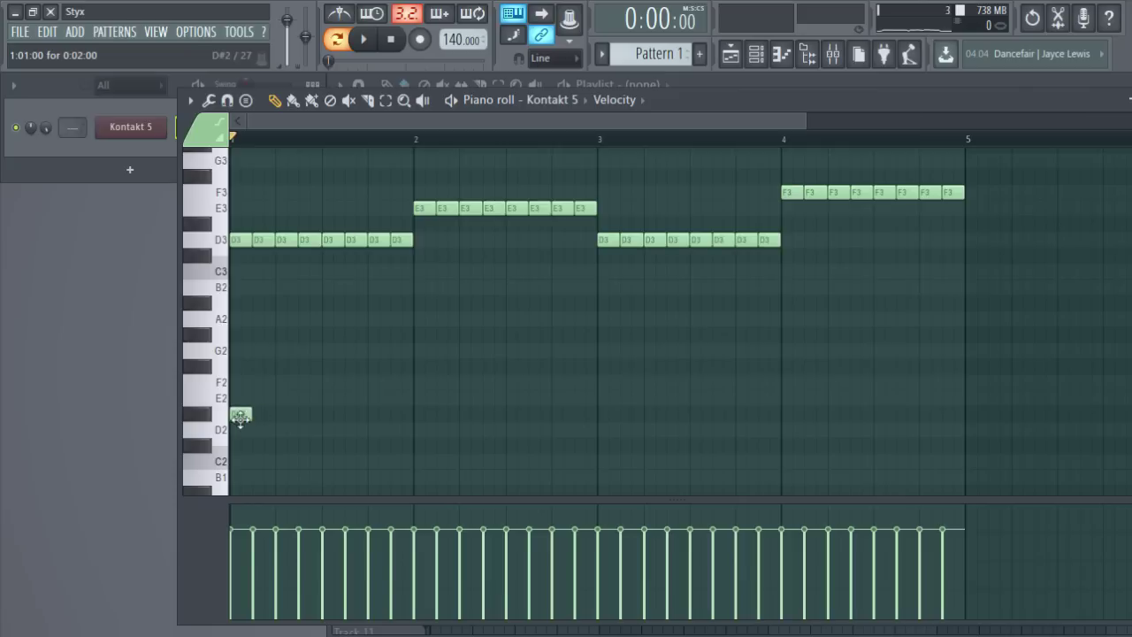
left_click_drag(240, 418, 262, 417)
- Reopen the guitar's instrument window and reposition it and the piano roll so all four bars and the keyswitch note are in view
left_click(137, 129)
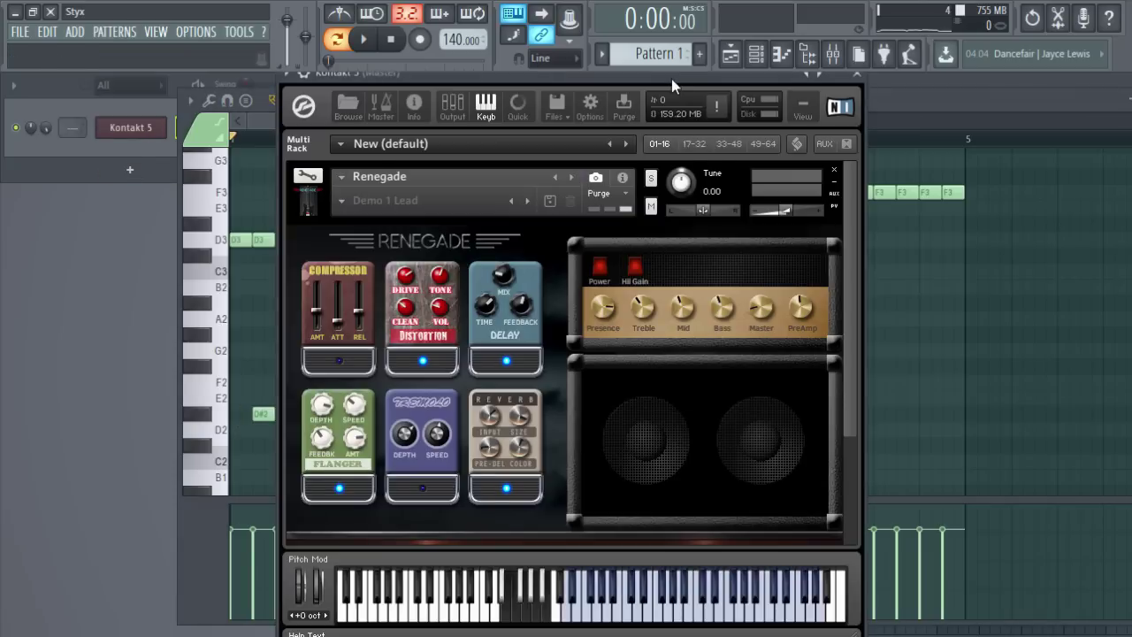
left_click_drag(672, 79, 494, 83)
left_click(761, 97)
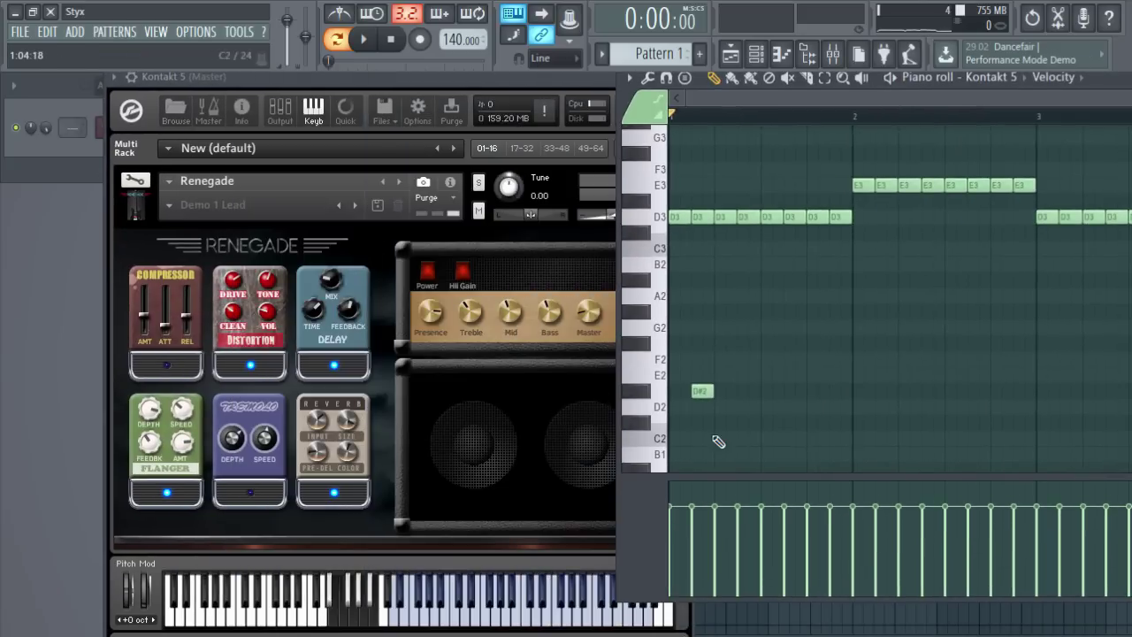
left_click(700, 391)
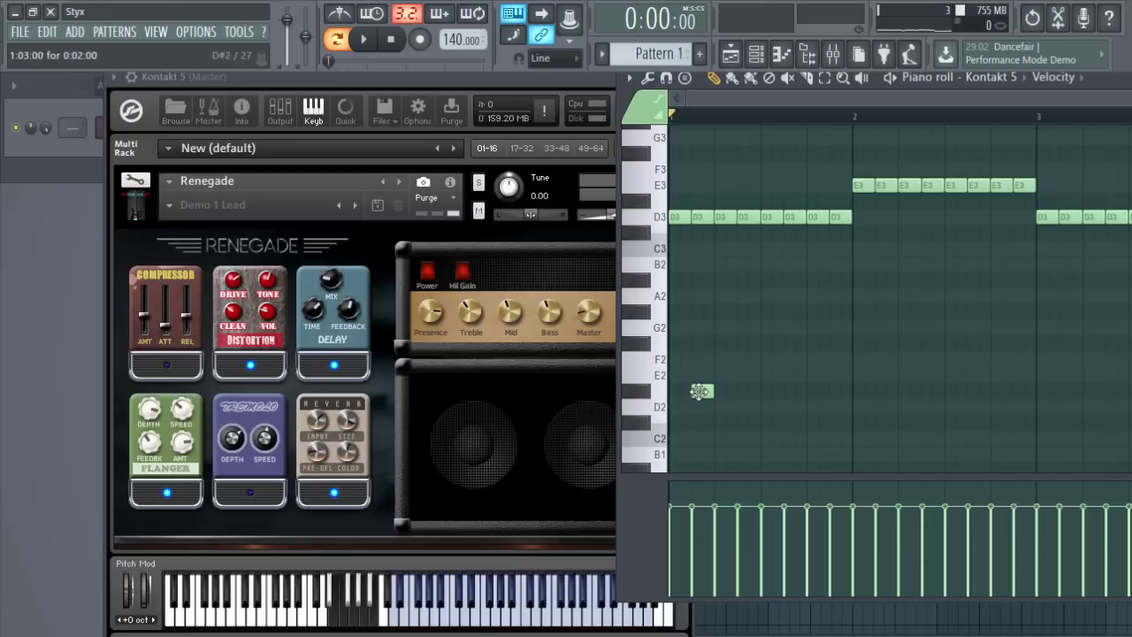
left_click_drag(1109, 83, 764, 157)
scroll(502, 383, "up", 4)
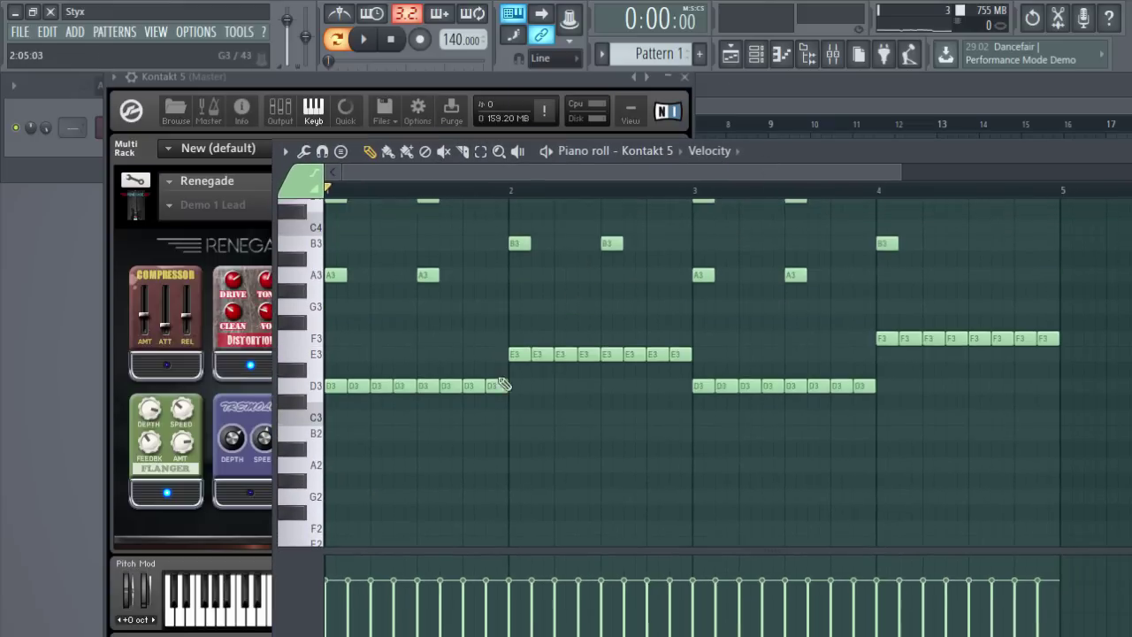
scroll(496, 389, "down", 3)
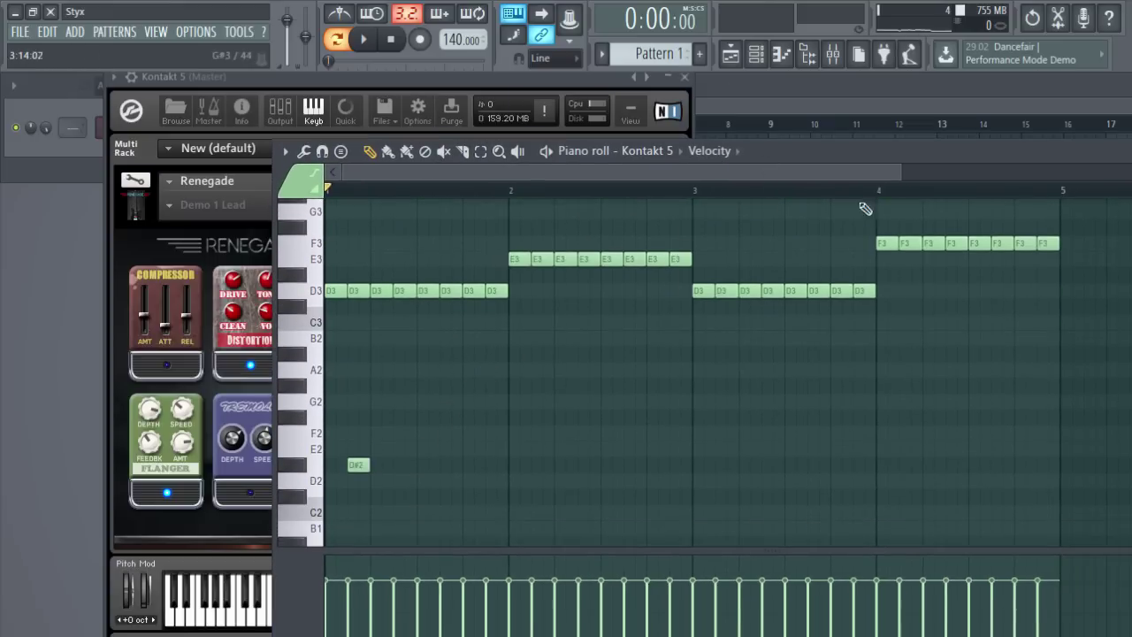
left_click_drag(866, 151, 723, 153)
scroll(730, 273, "up", 3)
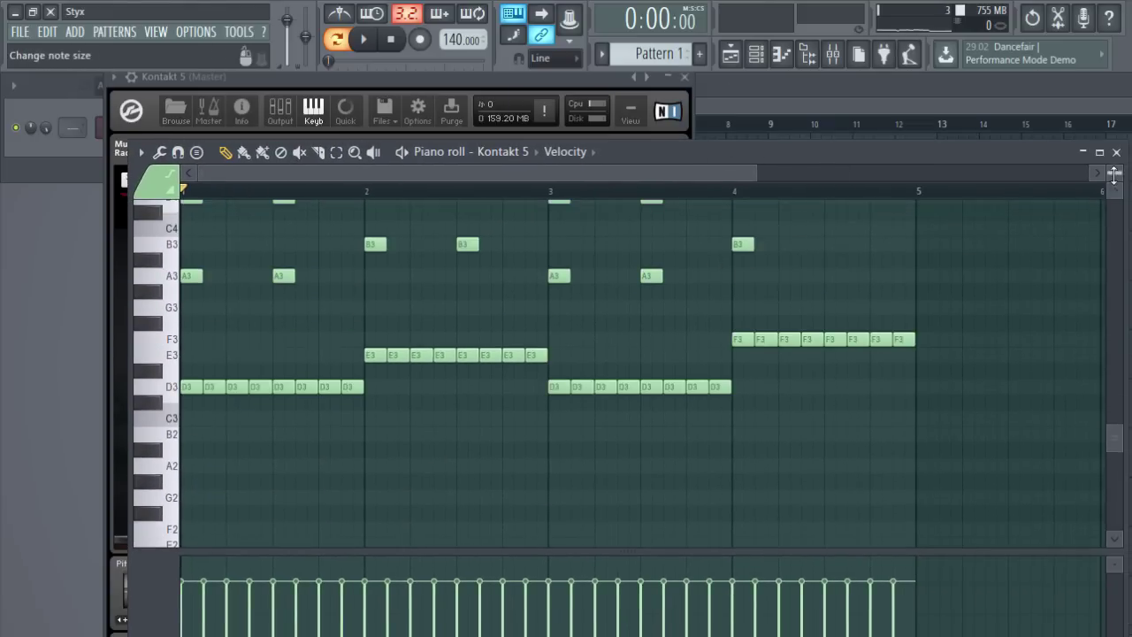
scroll(1115, 174, "down", 2)
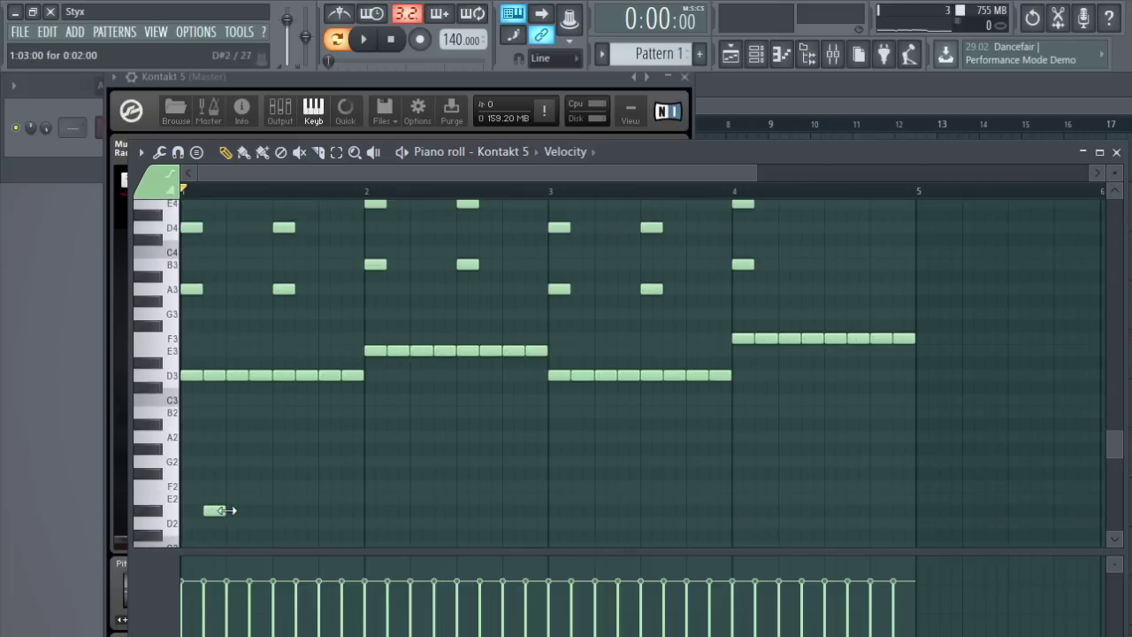
- Lengthen the D#2 keyswitch note to 0:06:00, add a matching one after bar 1's second accent, and play back the result
left_click_drag(221, 510, 263, 511)
left_click(304, 519)
left_click(362, 39)
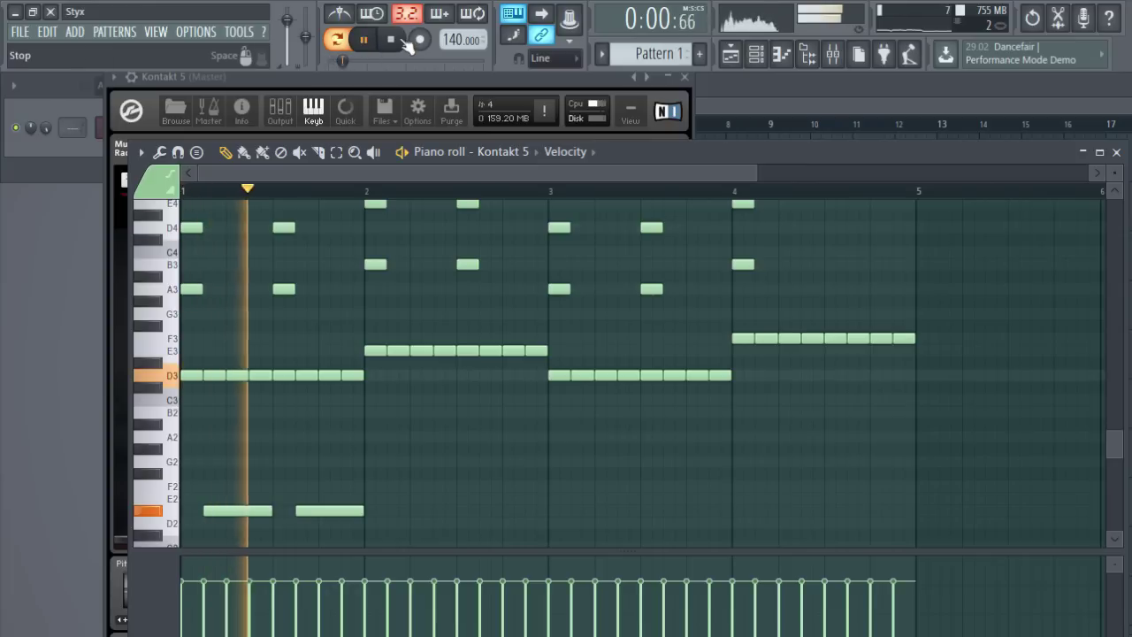
left_click(390, 39)
- Add D#2 keyswitch notes after each accent in bars 2 to 4, extending the last one to the end of bar 4
left_click(394, 513)
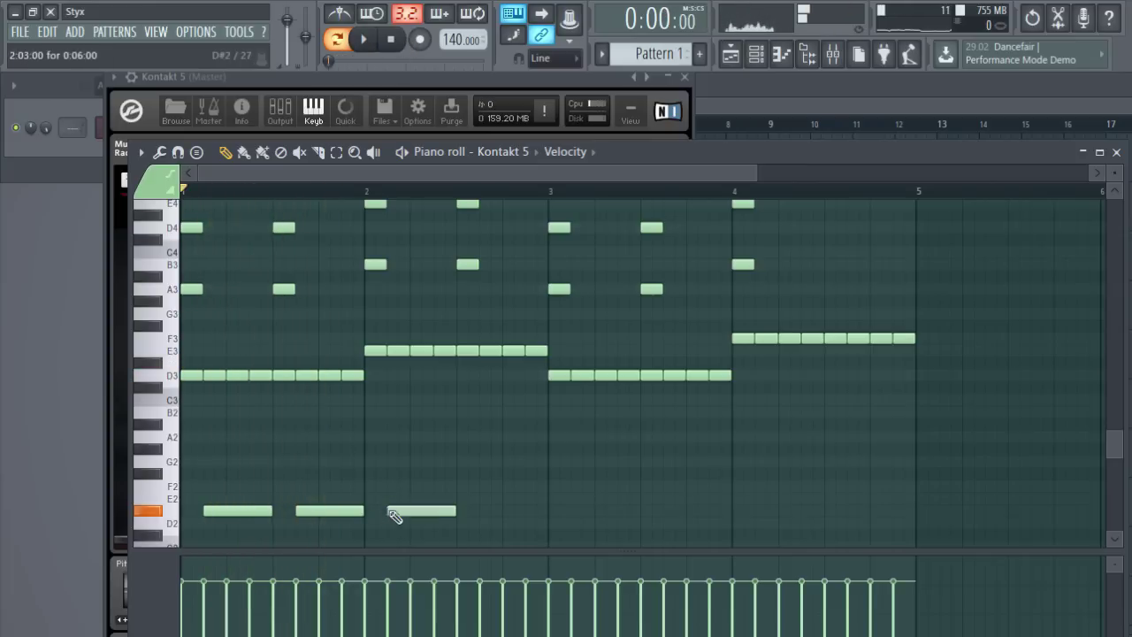
left_click(496, 513)
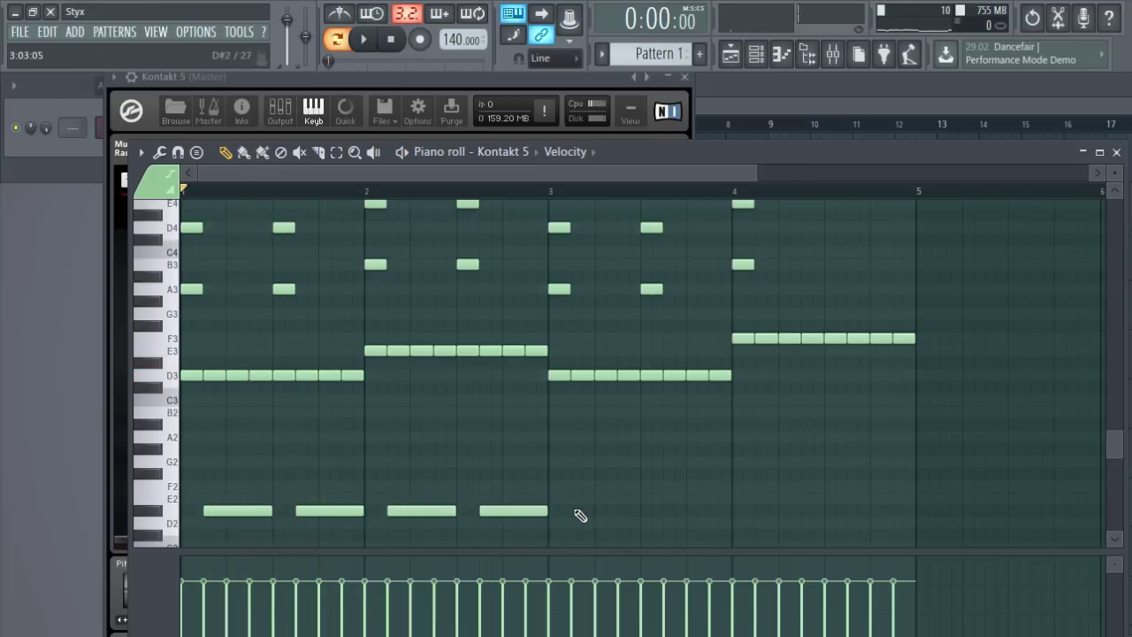
left_click(580, 514)
mouse_move(674, 513)
left_mouse_down()
mouse_move(678, 498)
mouse_move(691, 514)
left_mouse_up()
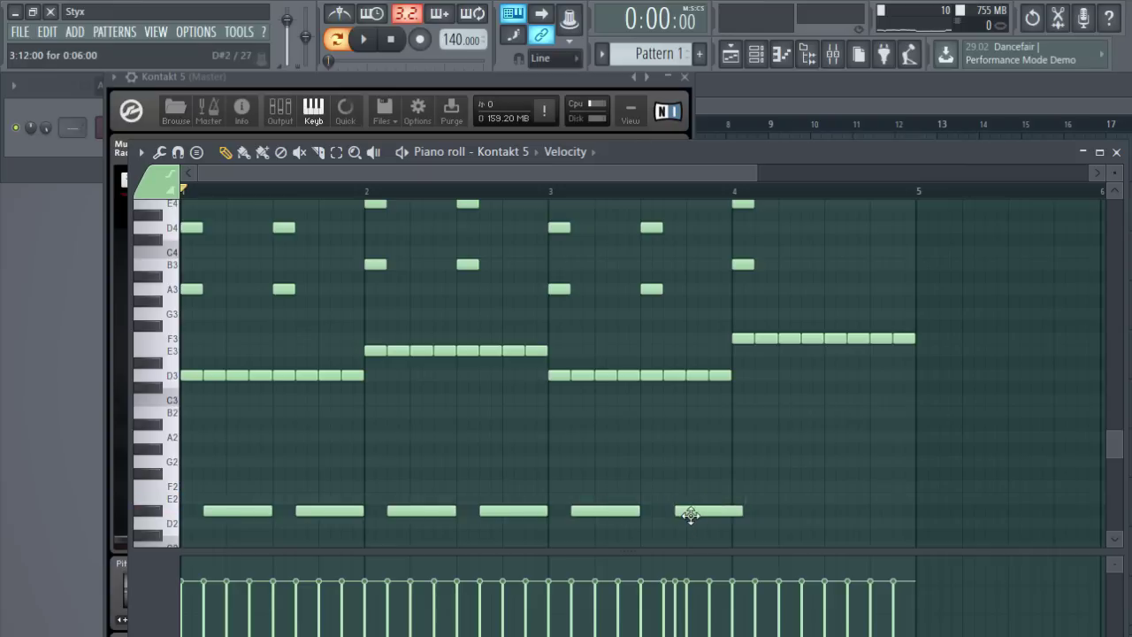
left_click(761, 511)
left_click_drag(823, 510, 916, 509)
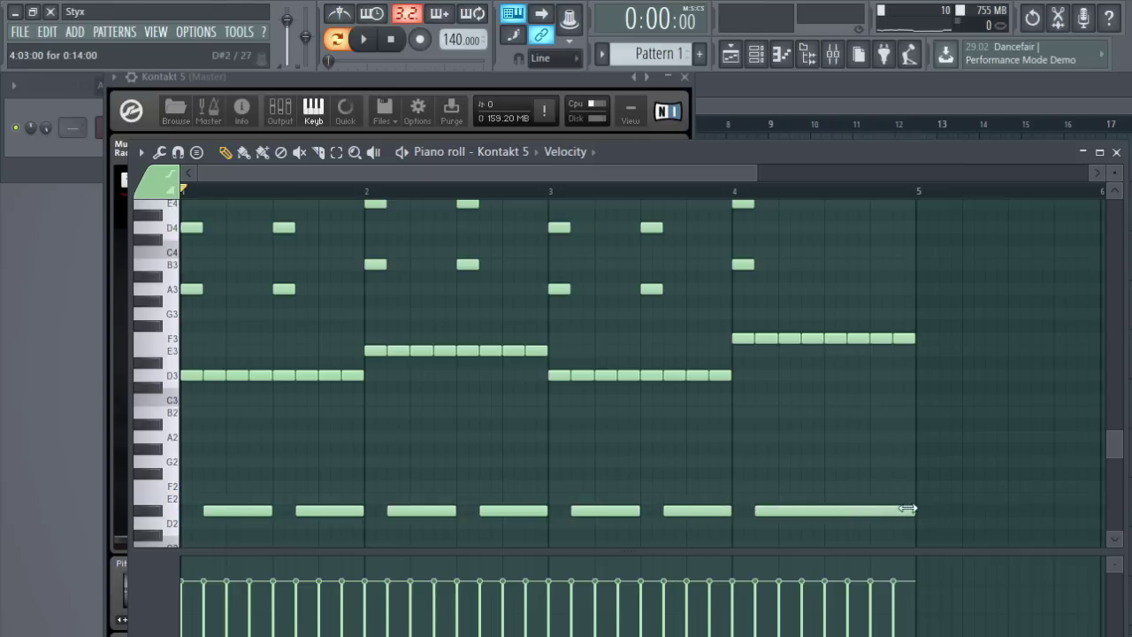
- Play back the four-bar riff with all its keyswitches, bring the guitar's instrument window forward, and stop playback
left_click(363, 39)
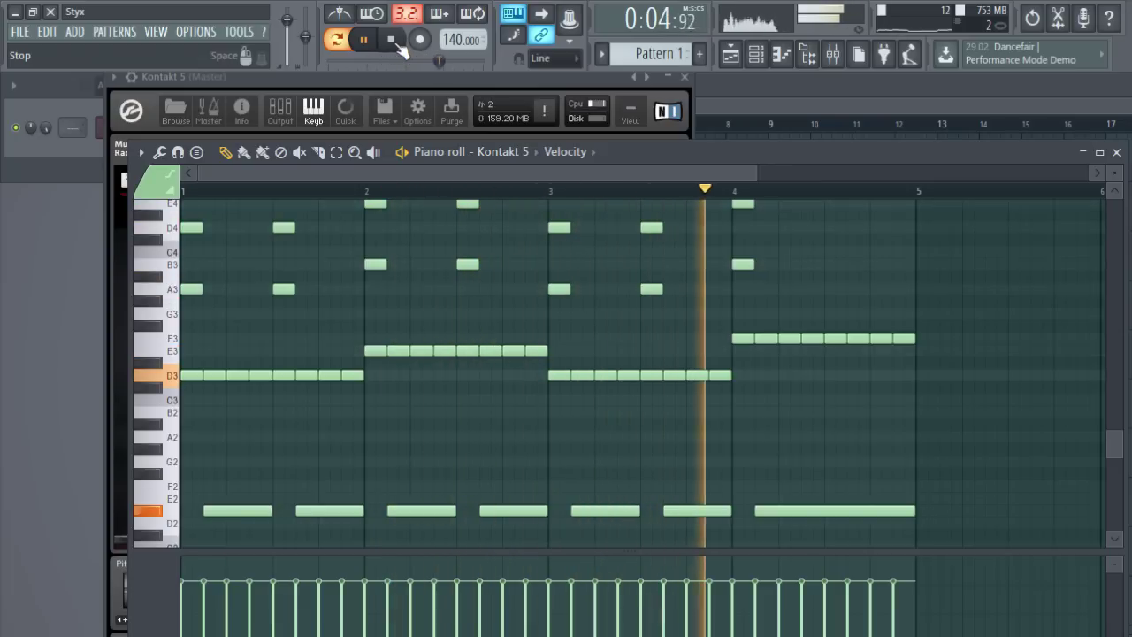
left_click(382, 84)
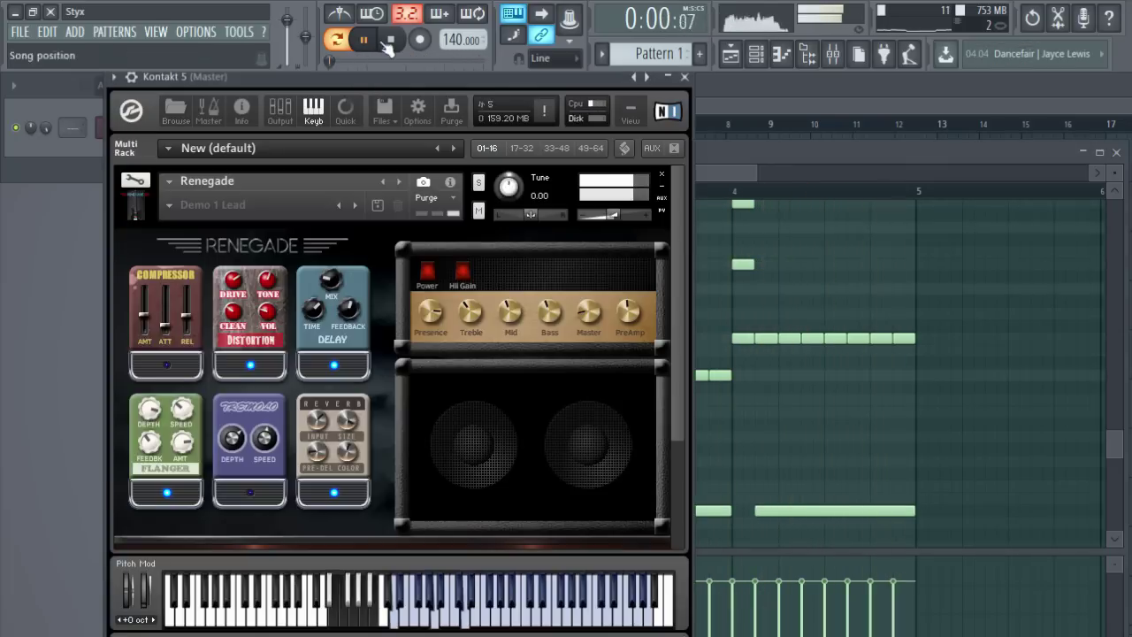
left_click(390, 39)
- Shift the instrument window aside and load the Power Chords 1 effects preset
left_click_drag(342, 81, 389, 81)
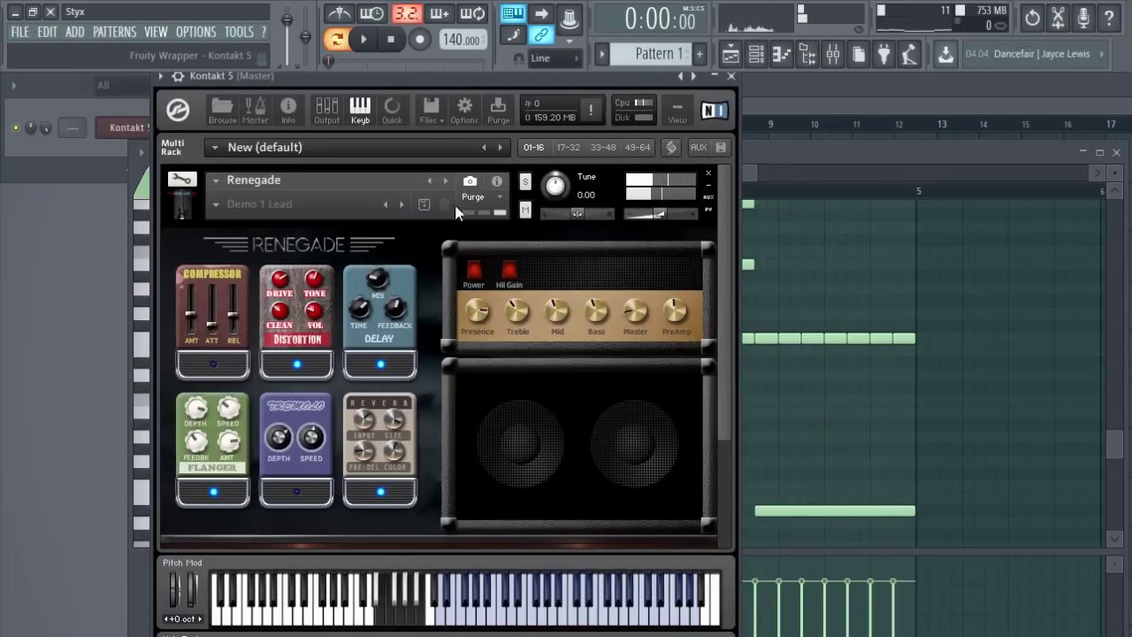
scroll(342, 439, "down", 3)
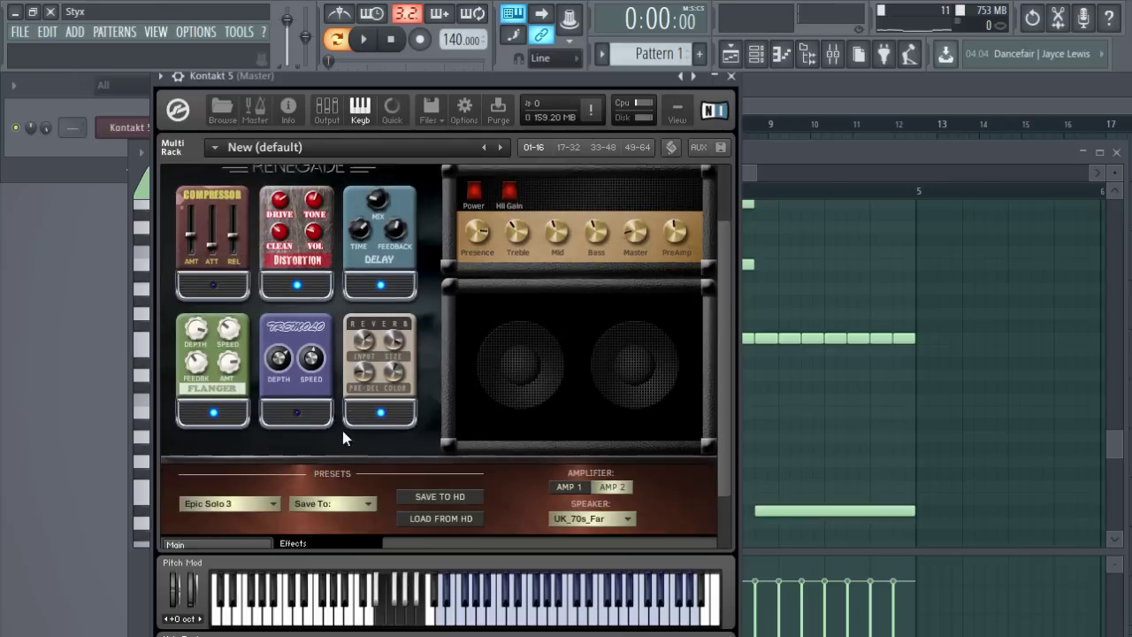
left_click(262, 495)
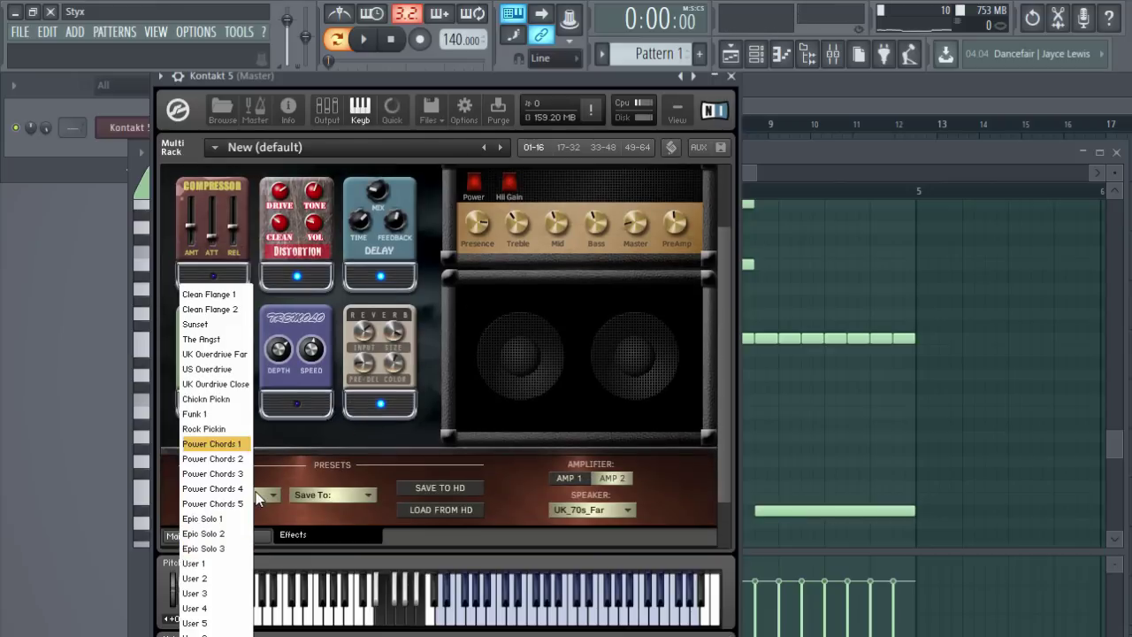
left_click(211, 445)
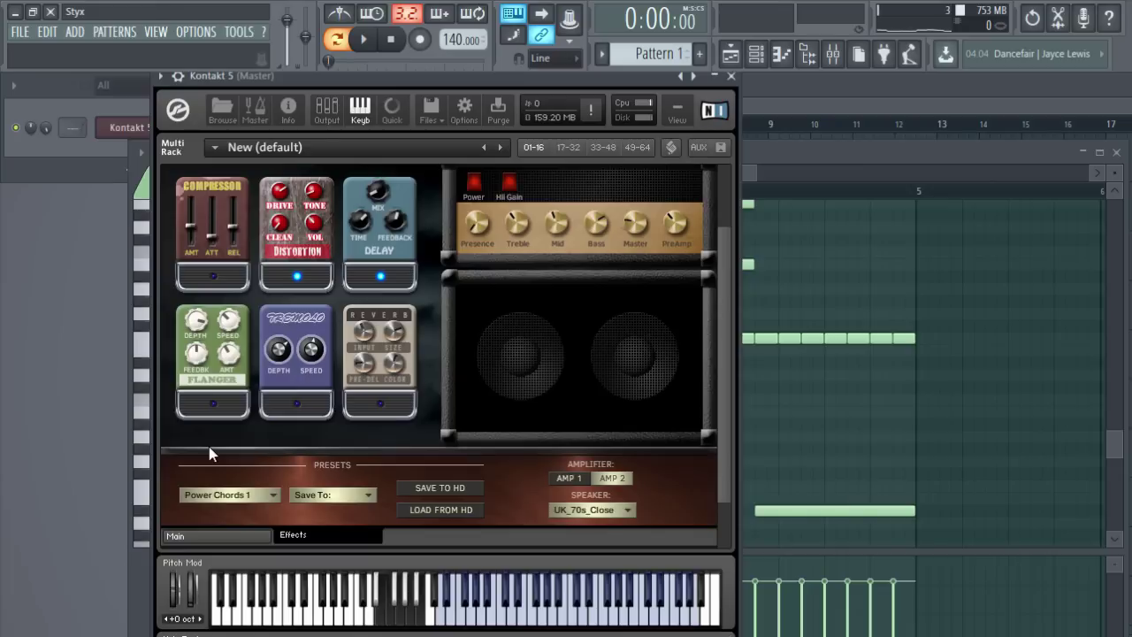
- Review the preset's pedals, start playback of the riff and turn off the Delay pedal
scroll(212, 442, "up", 3)
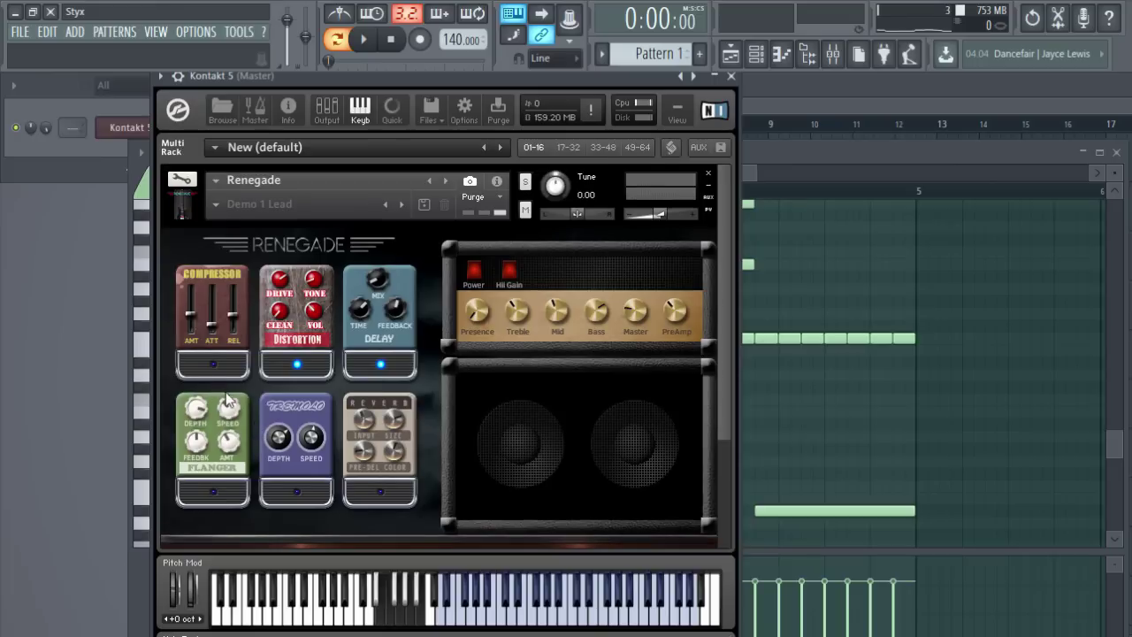
scroll(245, 387, "down", 3)
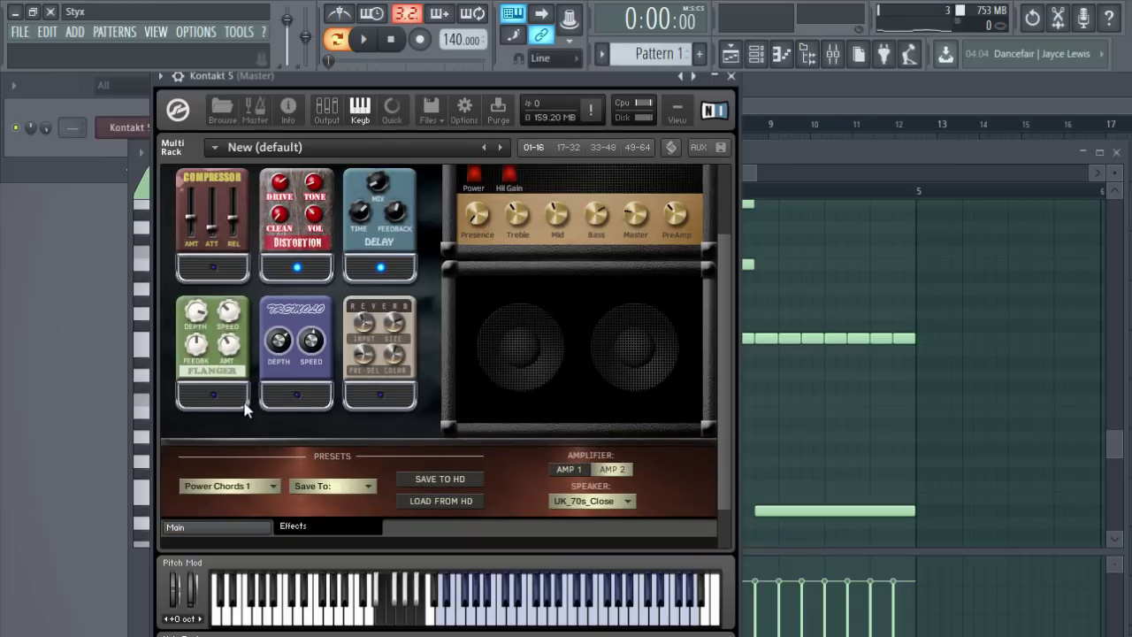
scroll(256, 476, "up", 3)
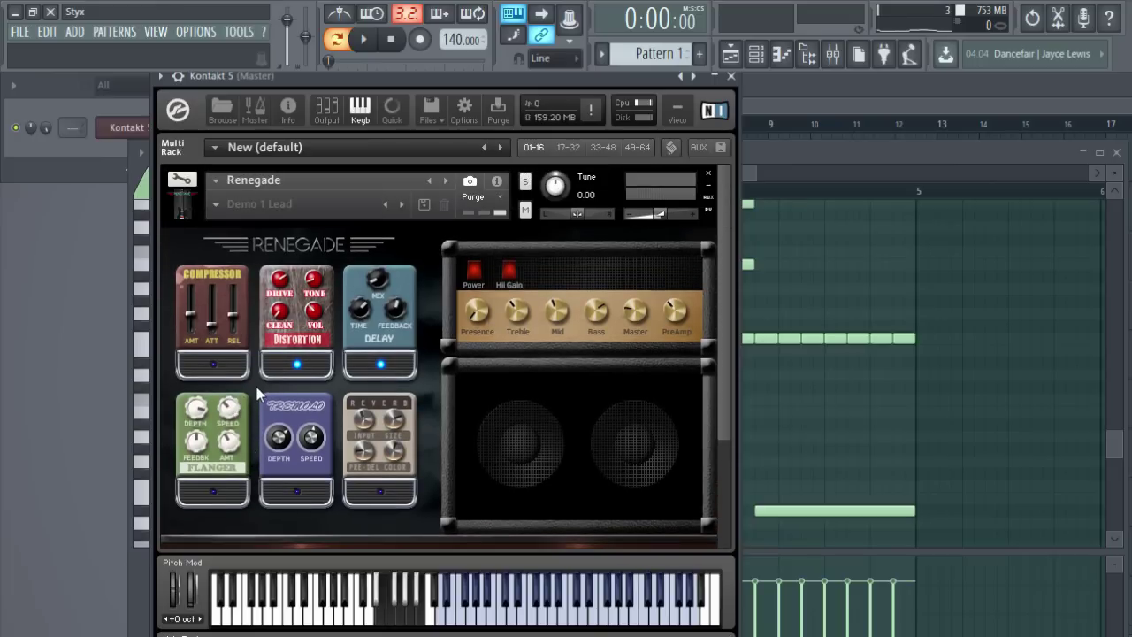
left_click(363, 39)
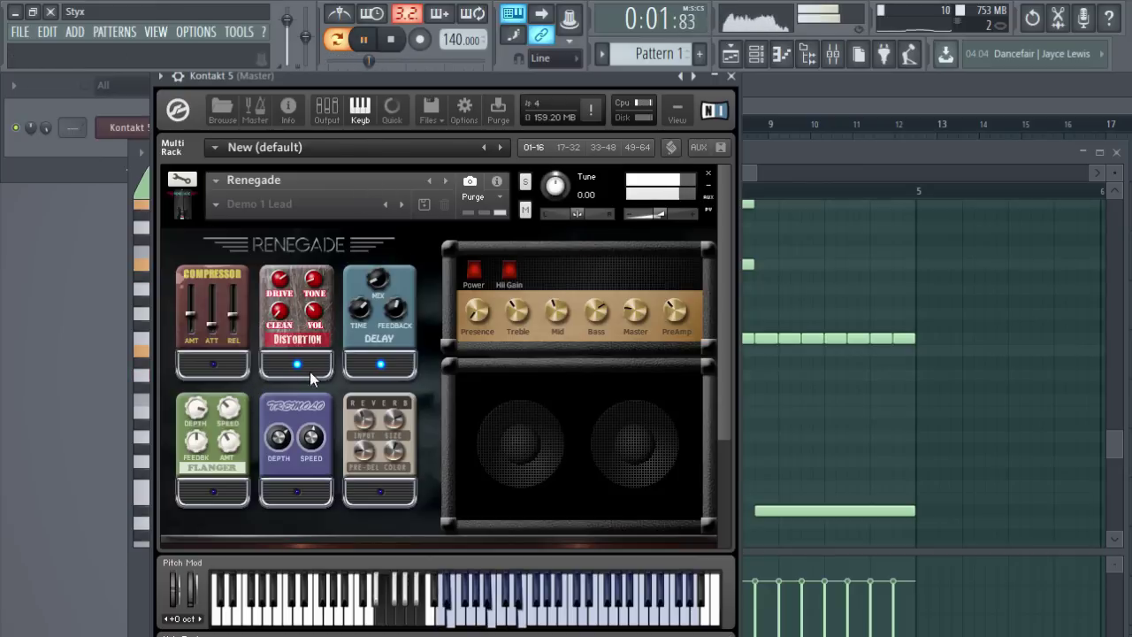
left_click(379, 365)
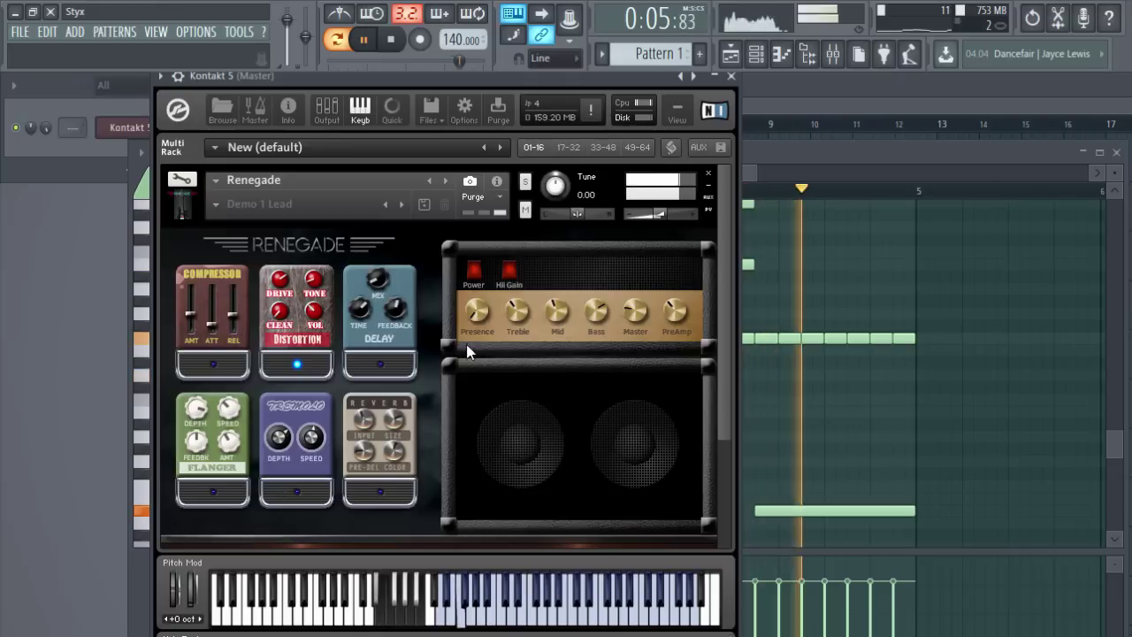
- Try the amp's Hi Gain and Power switches and readjust its Presence, Treble, Mid, Master and PreAmp knobs during playback
left_click(508, 273)
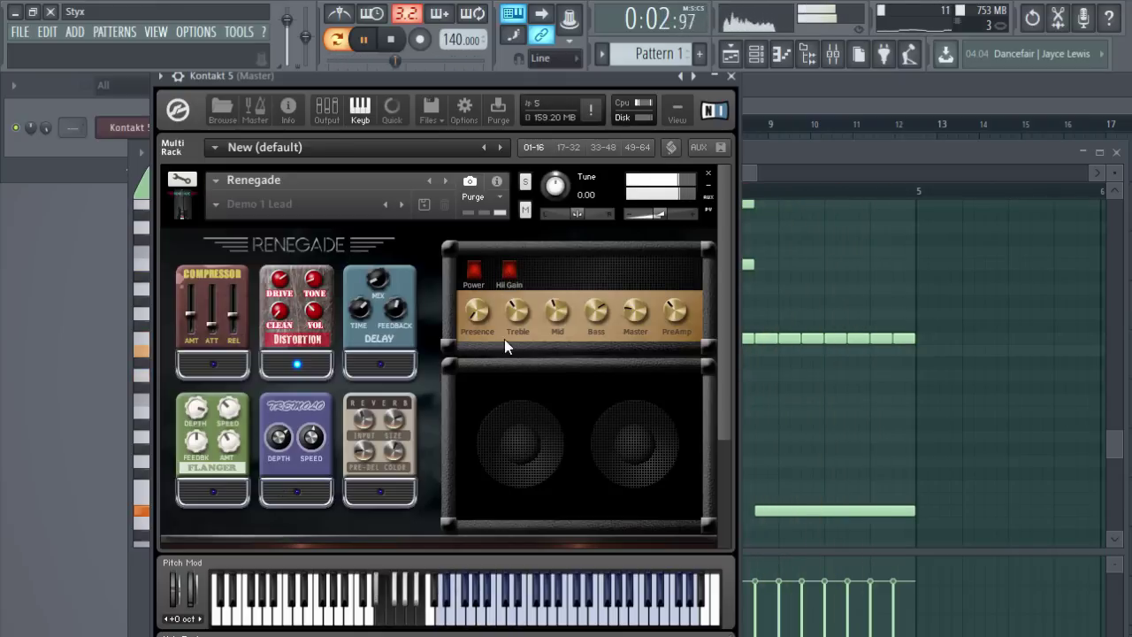
left_click(474, 272)
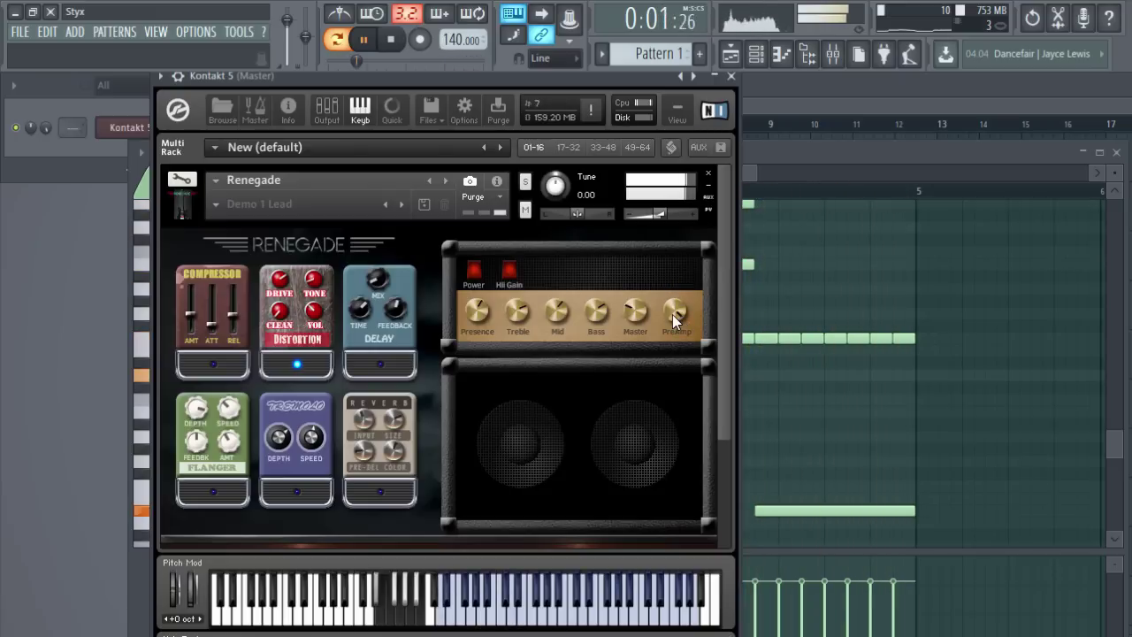
- Audition AMP 1 and its power switch against AMP 2 while the riff loops, ending back on AMP 2
scroll(465, 404, "down", 2)
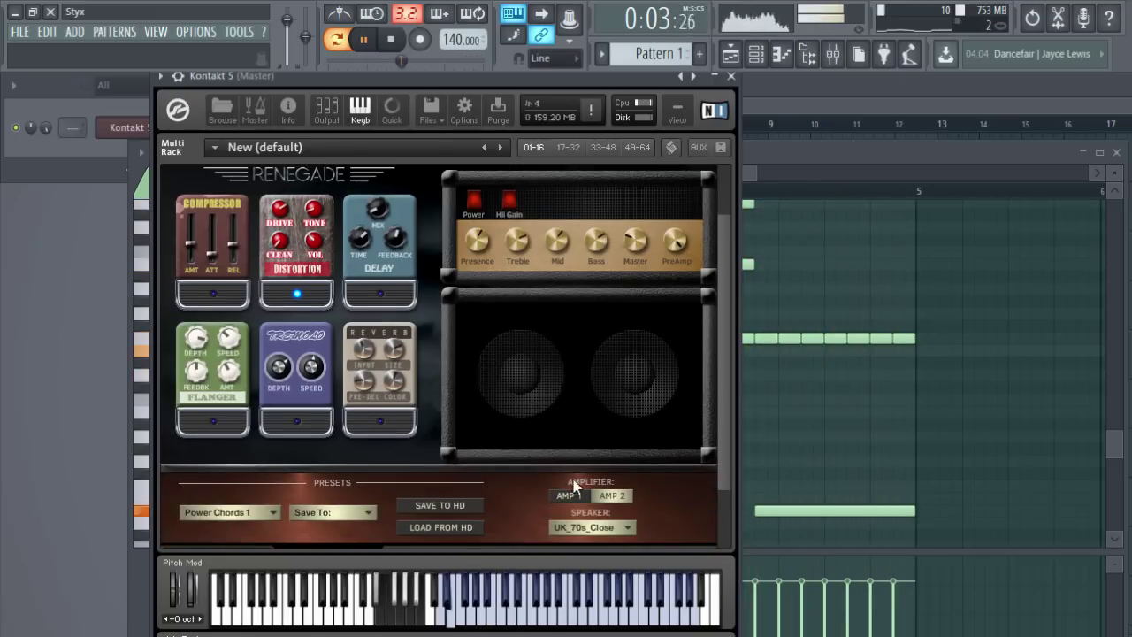
left_click(569, 495)
scroll(518, 456, "up", 2)
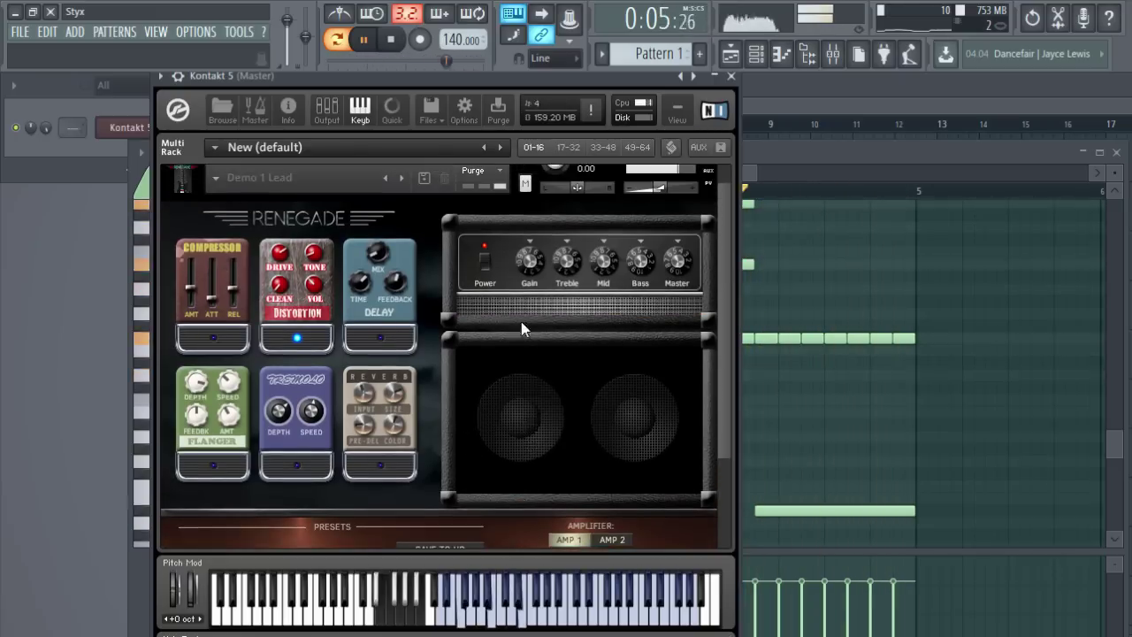
left_click(615, 540)
left_click(569, 539)
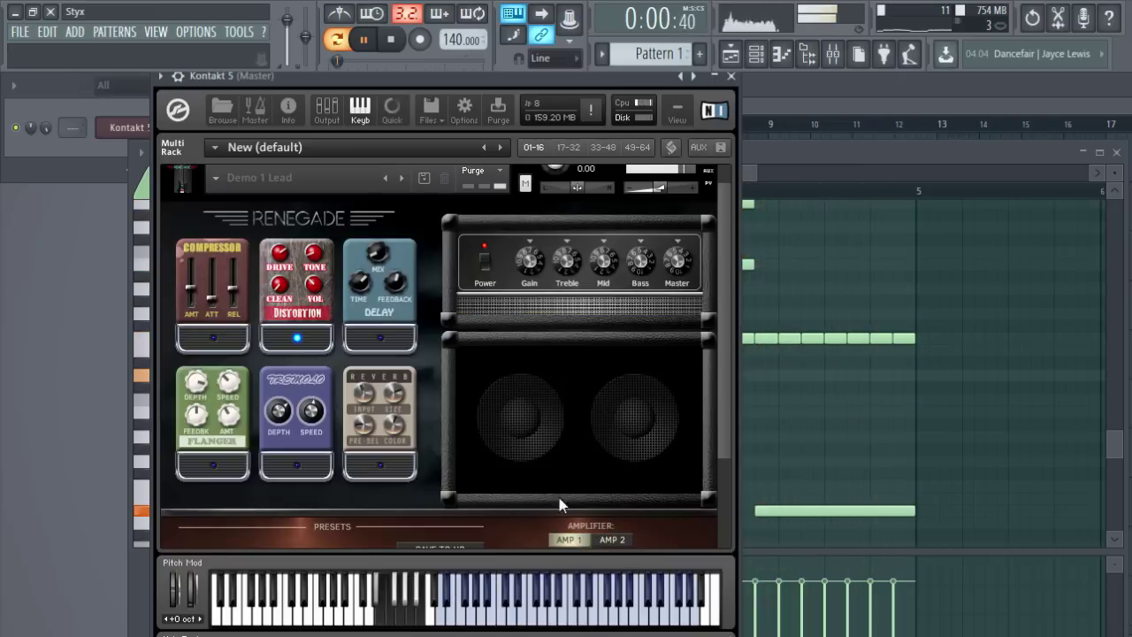
left_click(485, 260)
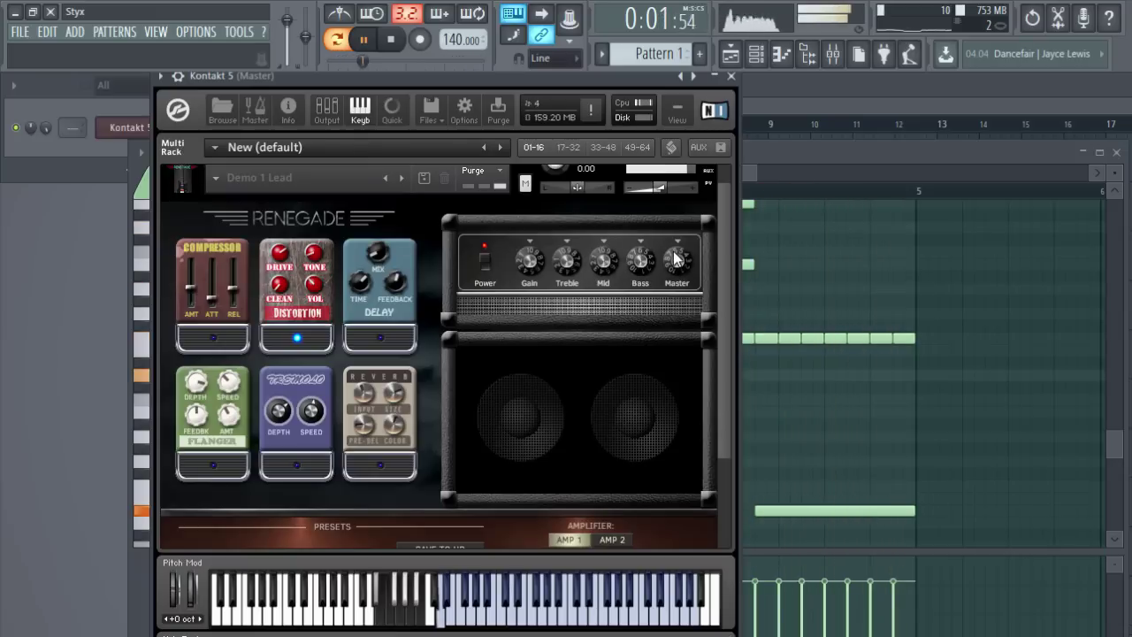
scroll(599, 502, "down", 1)
left_click(612, 521)
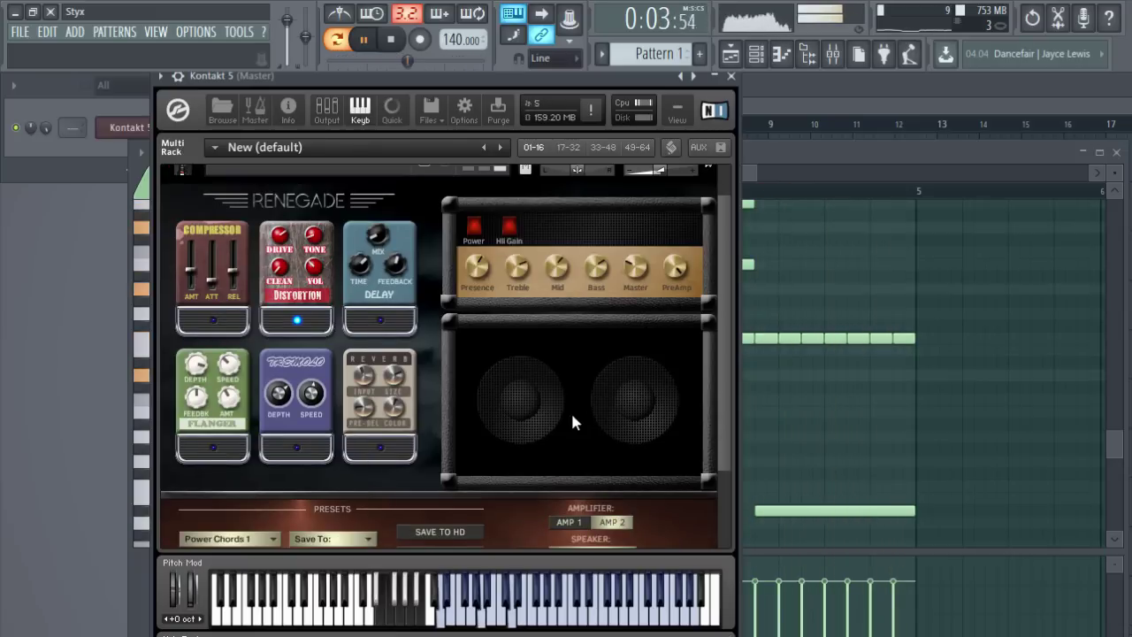
- Audition the Tweed_1 and Brit60s_Close speaker cabinets with AMP 2 while the riff plays
scroll(540, 407, "down", 5)
left_click(620, 463)
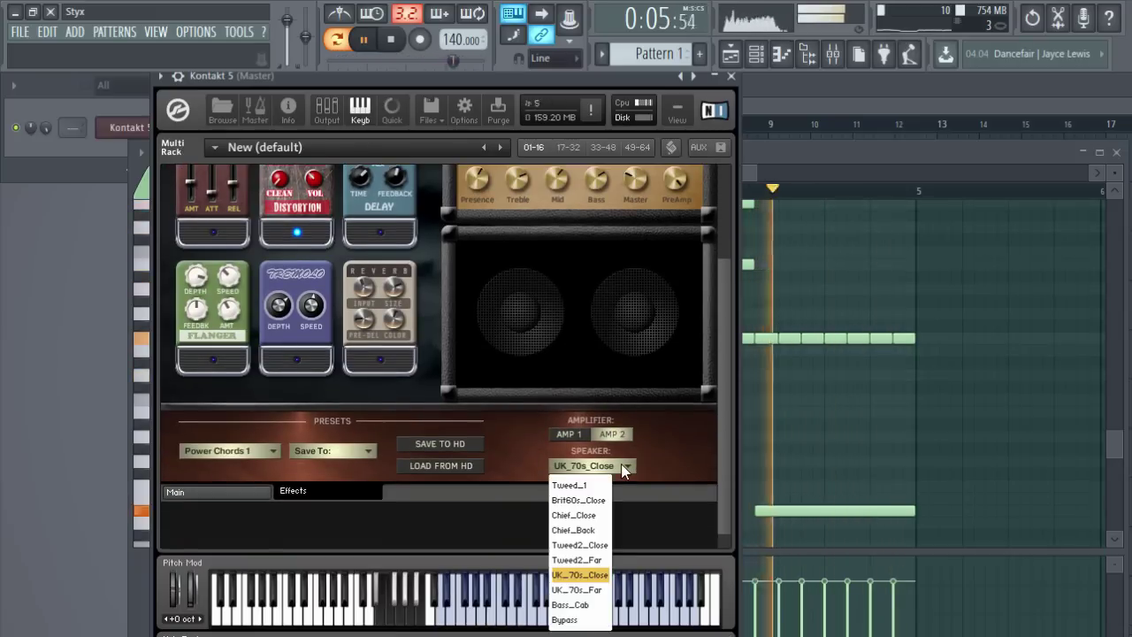
left_click(615, 480)
scroll(579, 473, "up", 6)
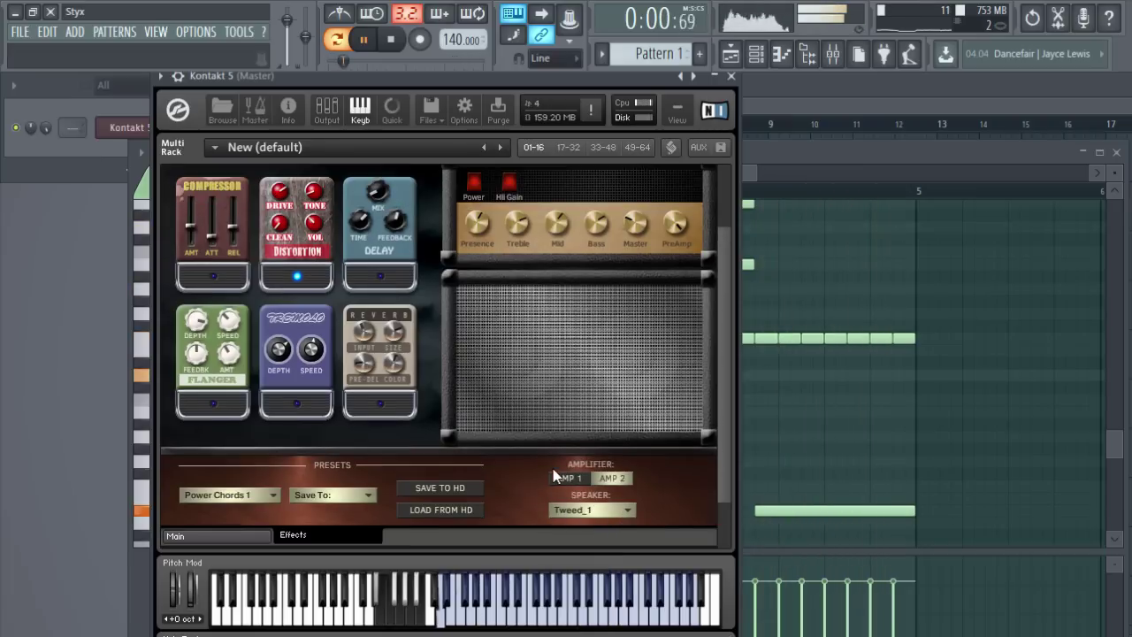
scroll(575, 442, "down", 6)
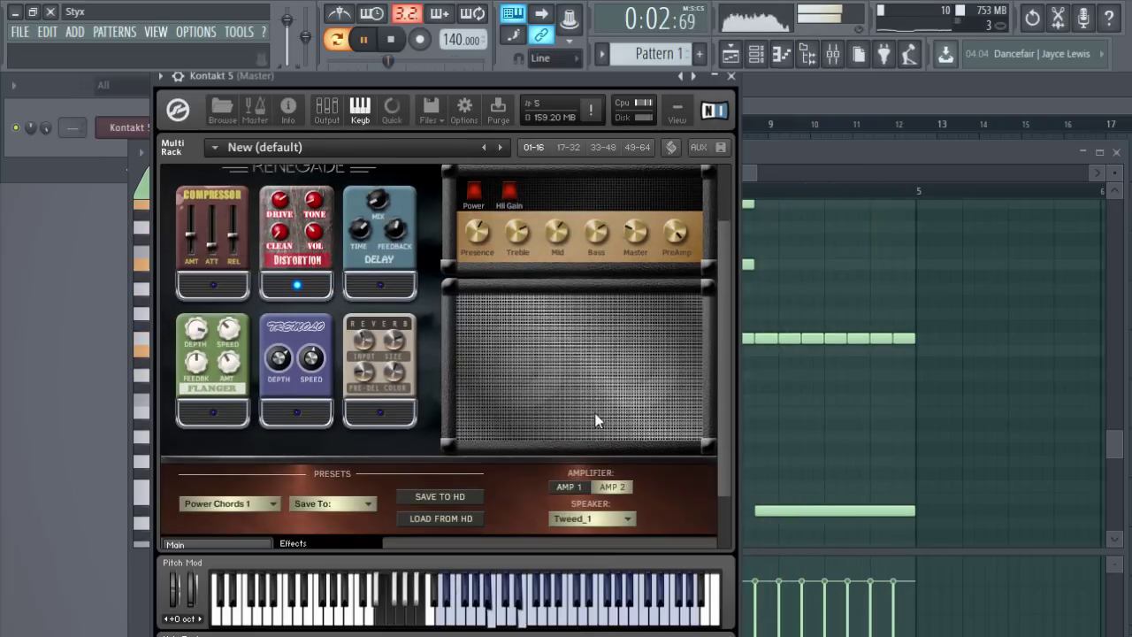
left_click(615, 466)
left_click(590, 501)
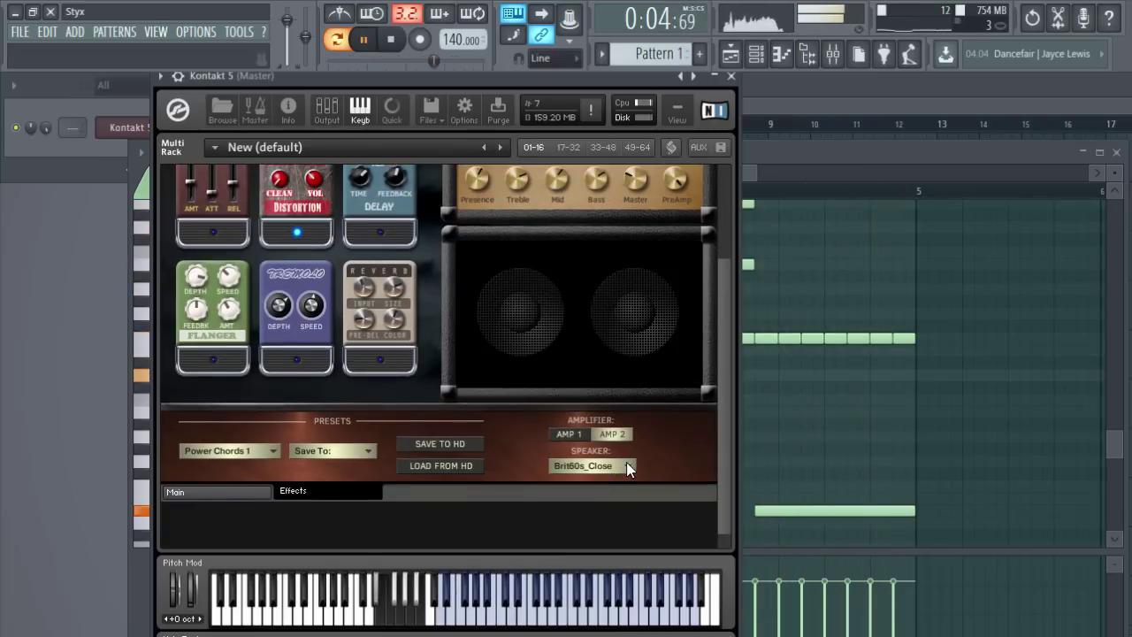
- Audition the Chief_Close, Chief_Back, Tweed2_Close and Tweed2_Far speaker cabinets one after another during playback
left_click(624, 463)
left_click(584, 514)
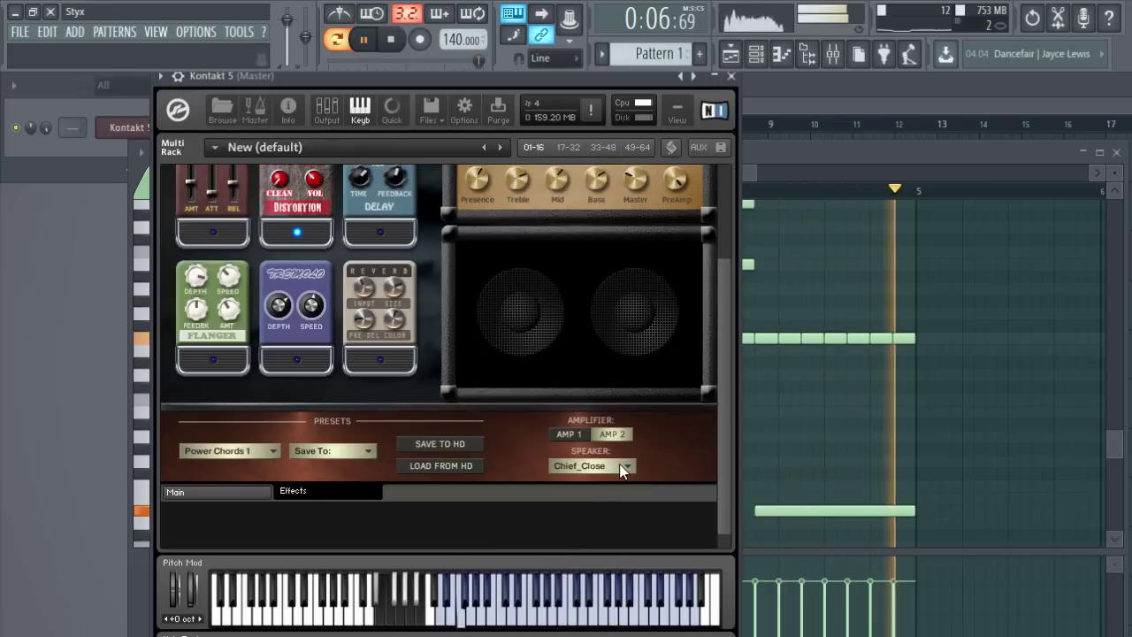
left_click(625, 465)
left_click(583, 530)
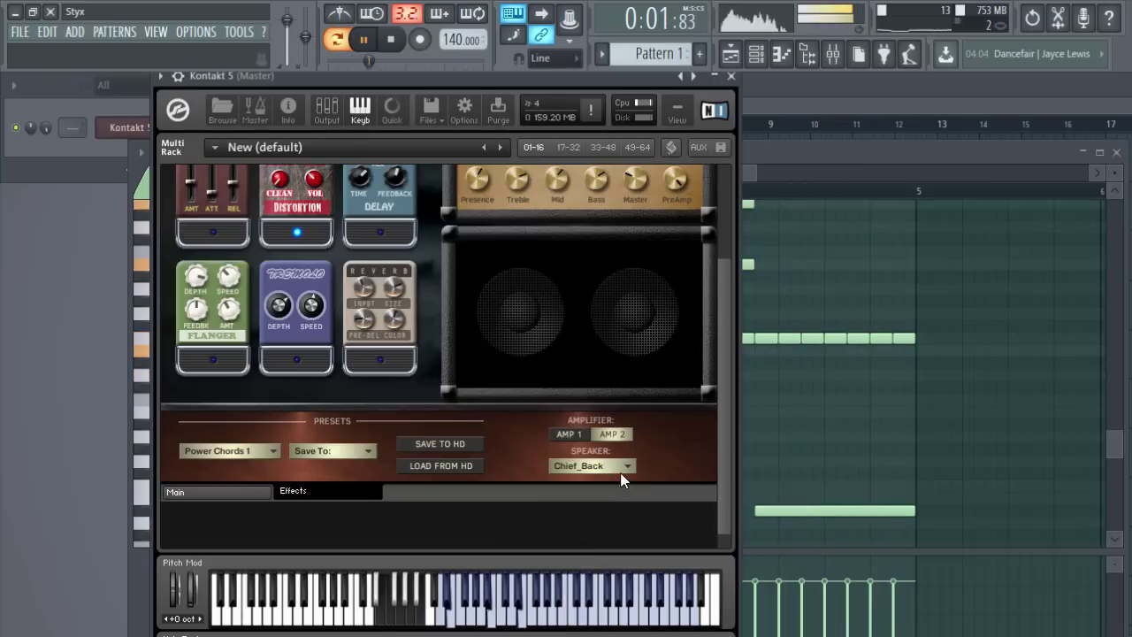
left_click(624, 465)
left_click(580, 544)
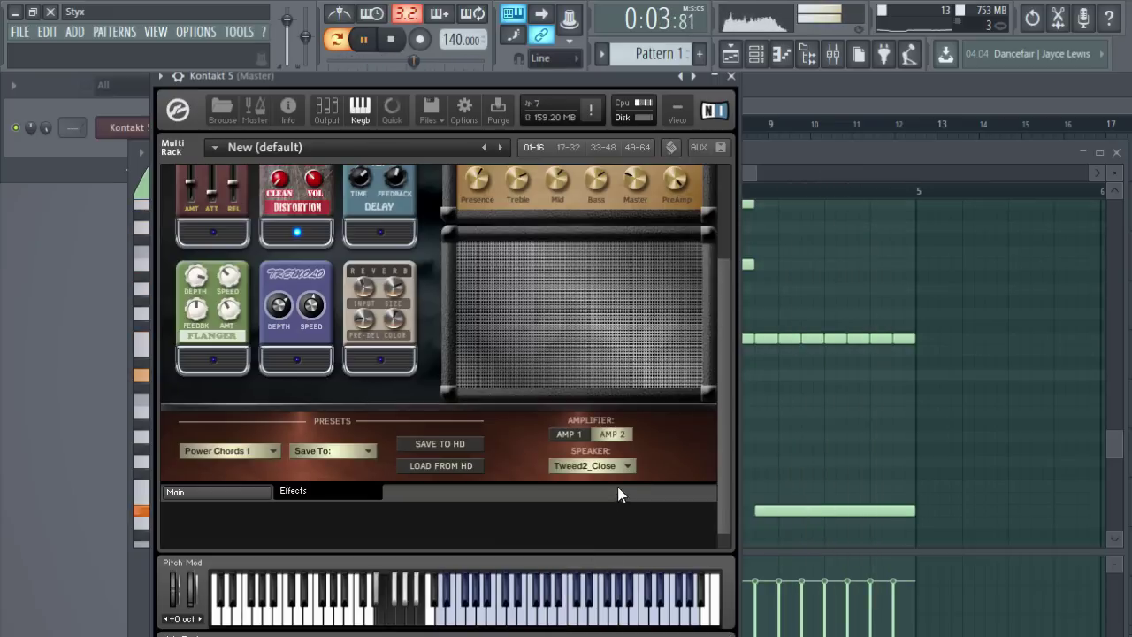
left_click(623, 466)
left_click(582, 560)
- Compare the UK_70s_Close and UK_70s_Far speaker cabinets while the riff plays
left_click(624, 465)
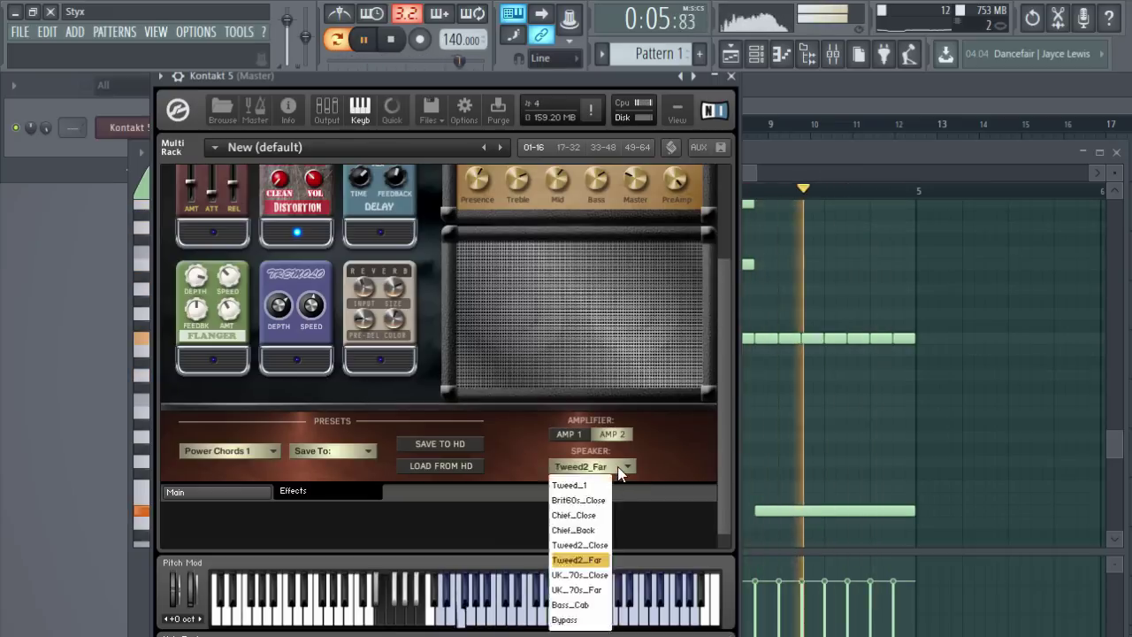
left_click(581, 575)
left_click(624, 465)
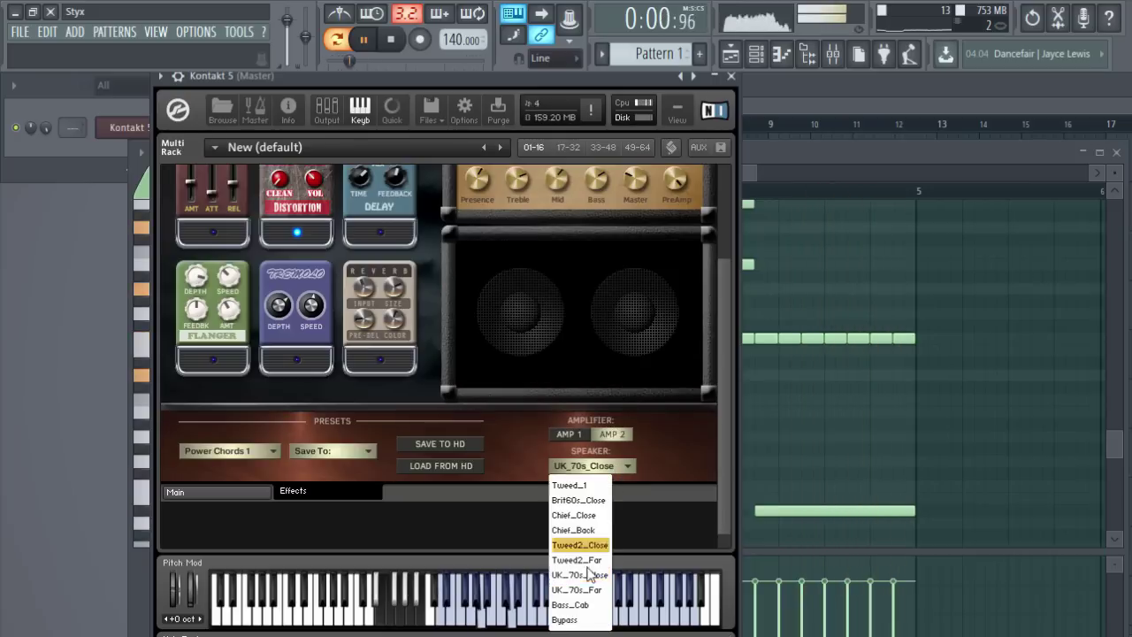
left_click(579, 589)
- Set the speaker cabinet to Bass_Cab and stop playback
left_click(625, 466)
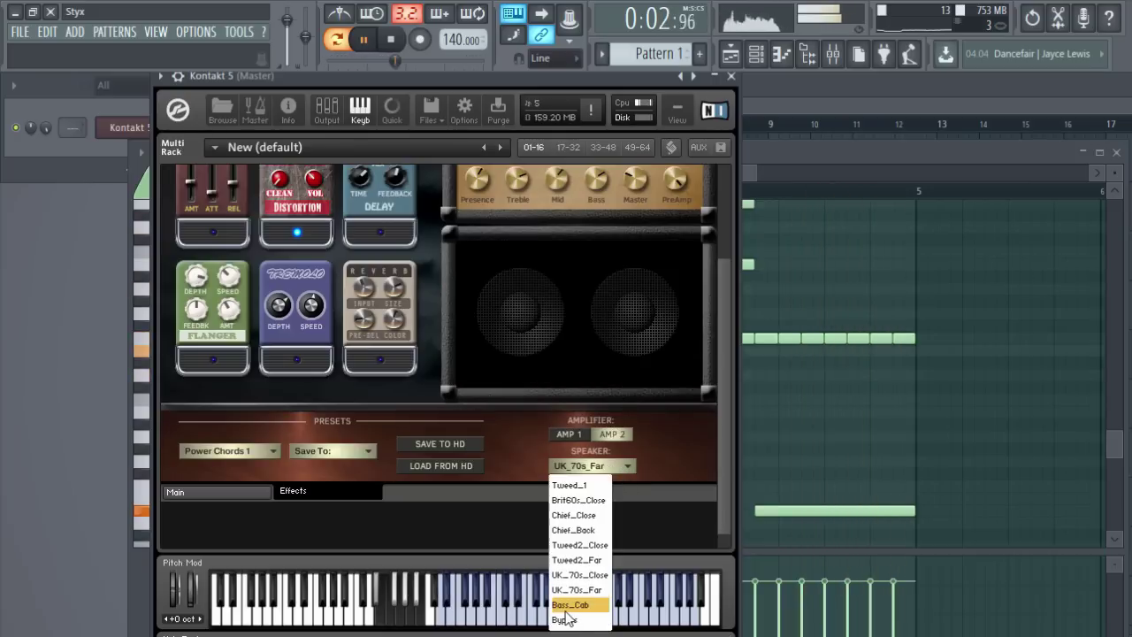
left_click(570, 604)
left_click(613, 469)
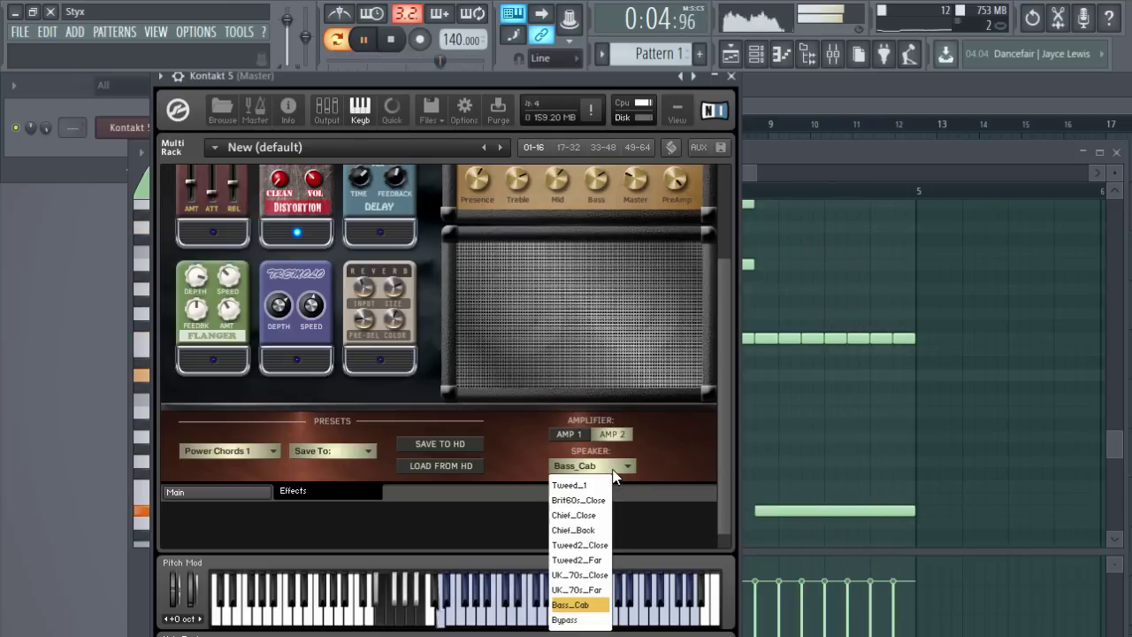
left_click(527, 442)
key("space")
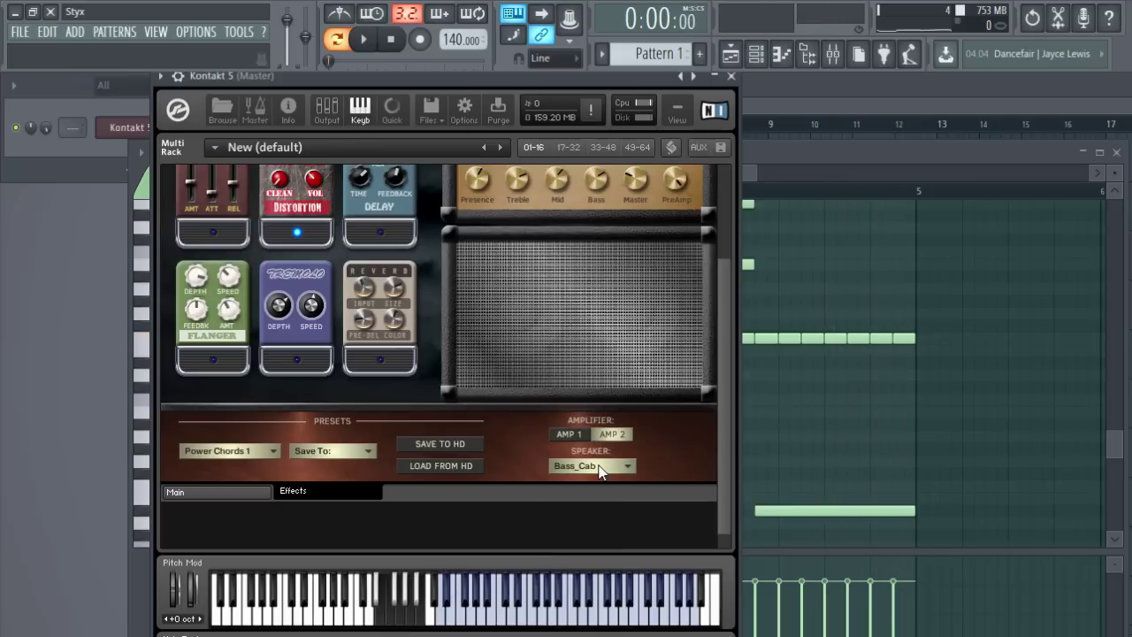
scroll(519, 474, "up", 1)
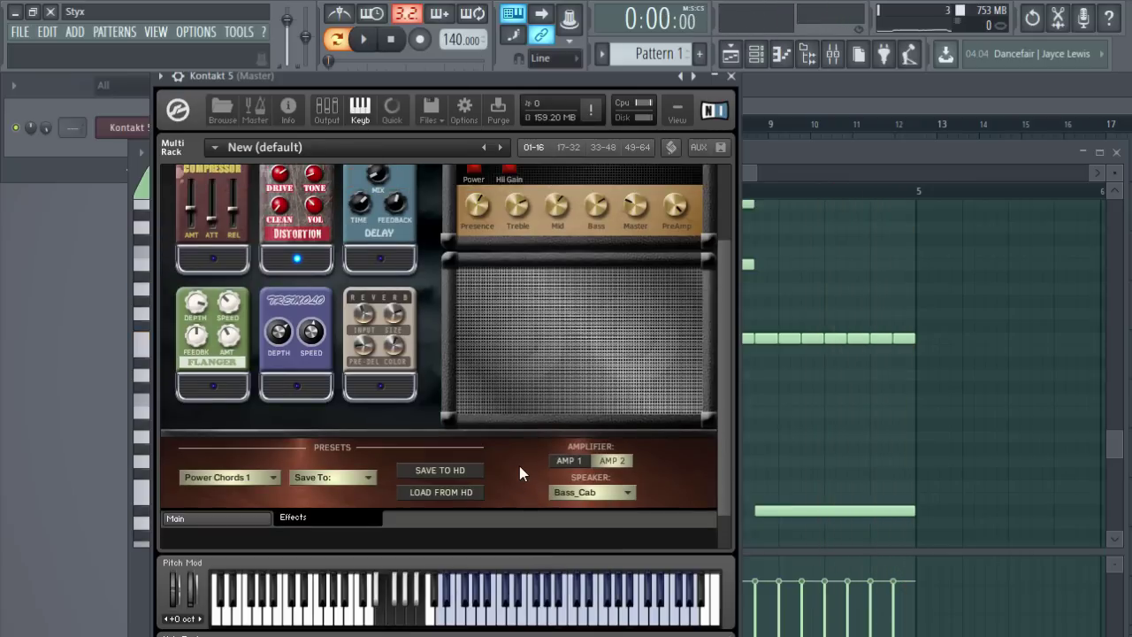
scroll(520, 469, "down", 1)
left_click(624, 449)
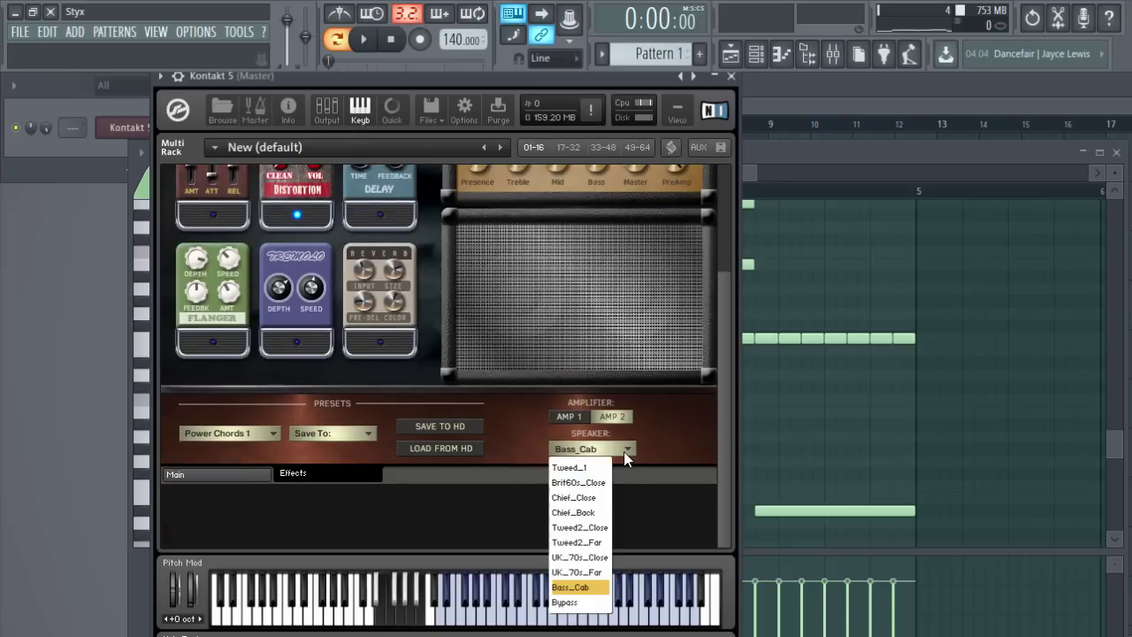
left_click(518, 419)
scroll(508, 451, "up", 5)
scroll(510, 455, "up", 1)
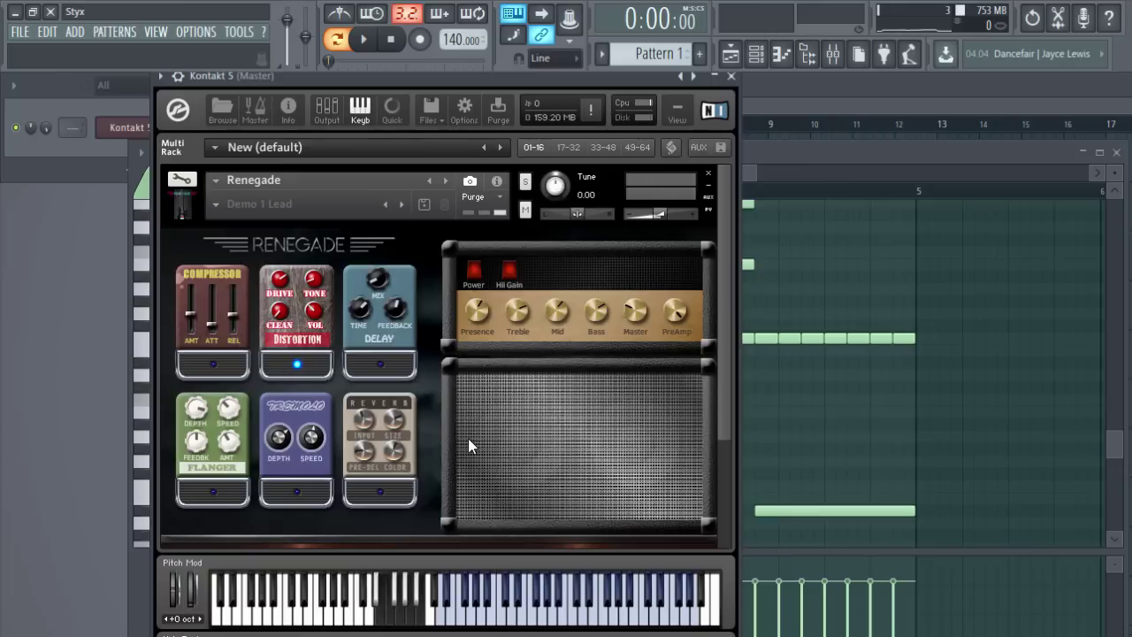
- Route the Kontakt 5 channel to mixer Insert 1 and load the NadIR convolver into its effect slot 3
left_click_drag(71, 126, 72, 124)
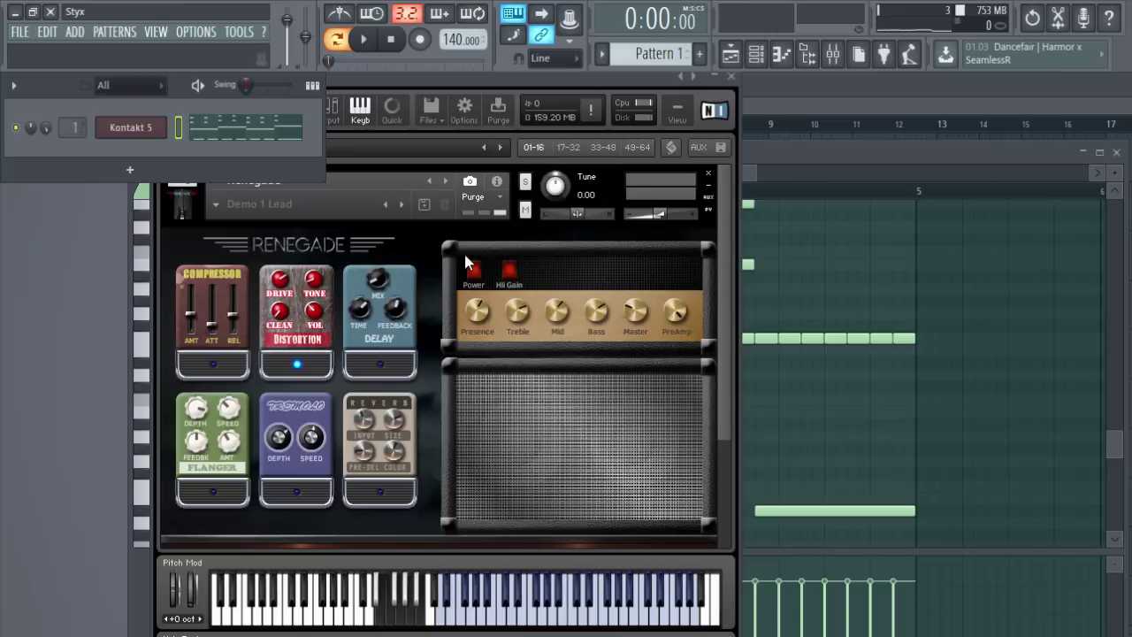
left_click(416, 247)
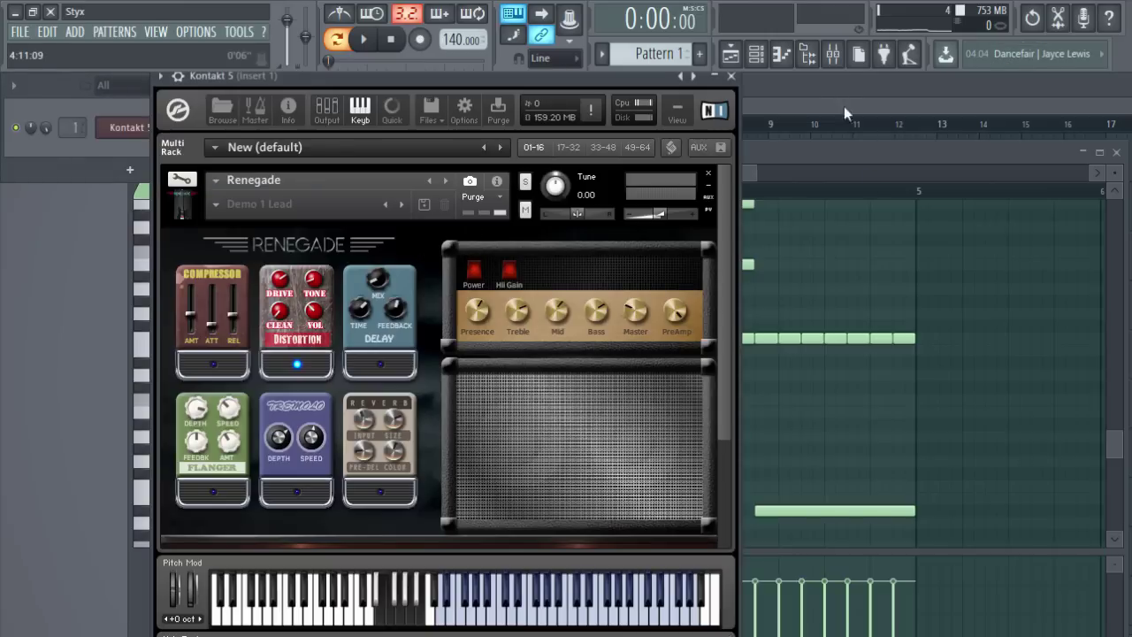
left_click(832, 53)
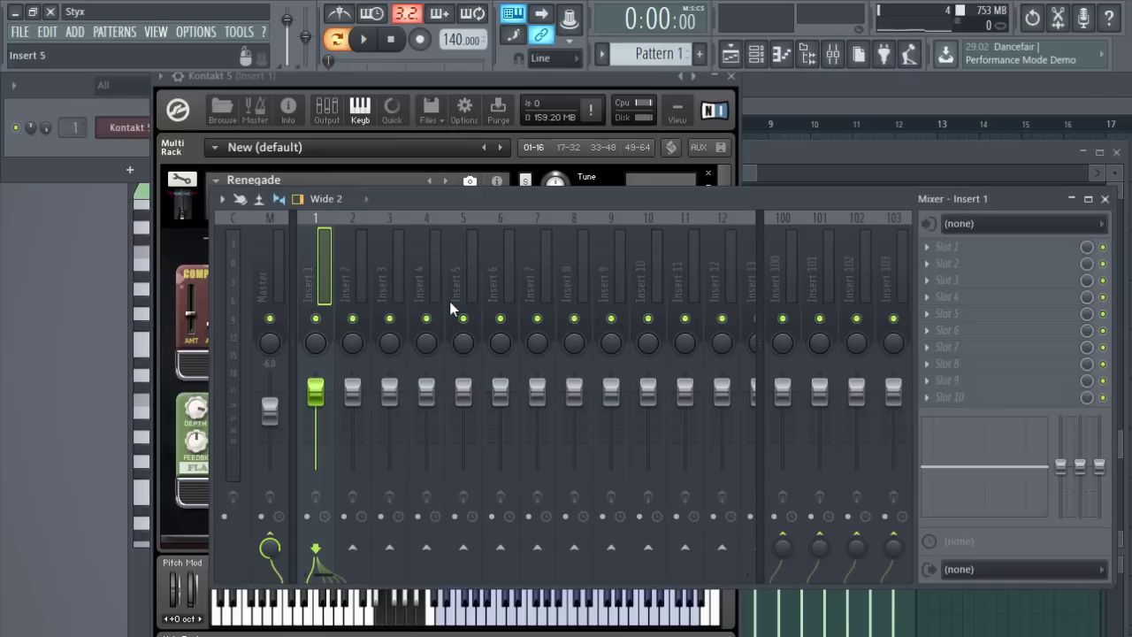
left_click(928, 280)
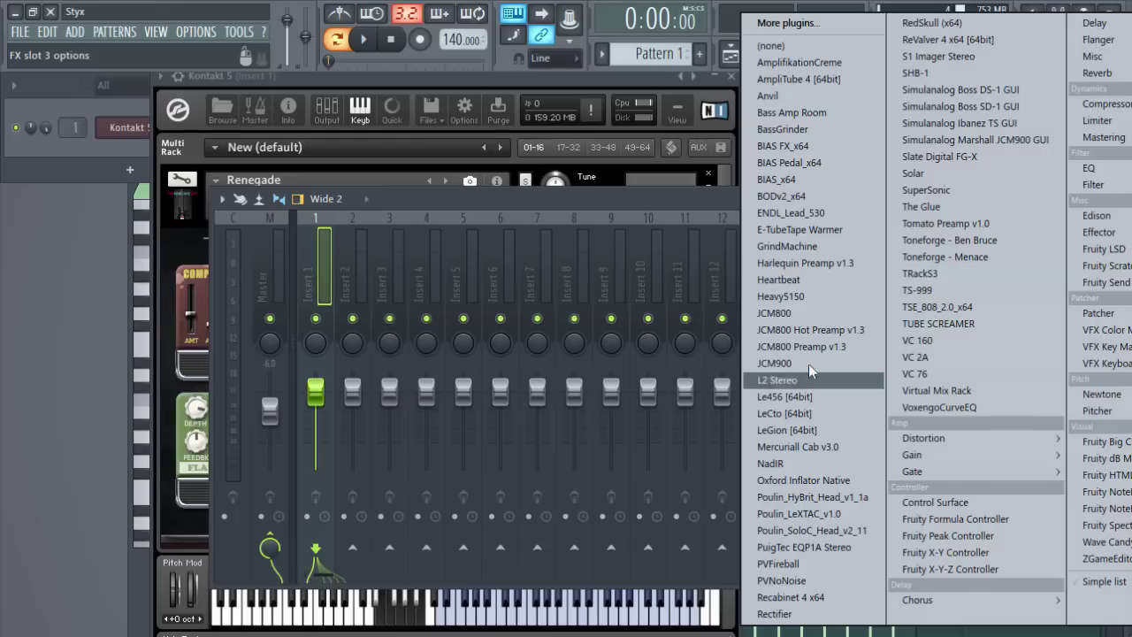
left_click(799, 463)
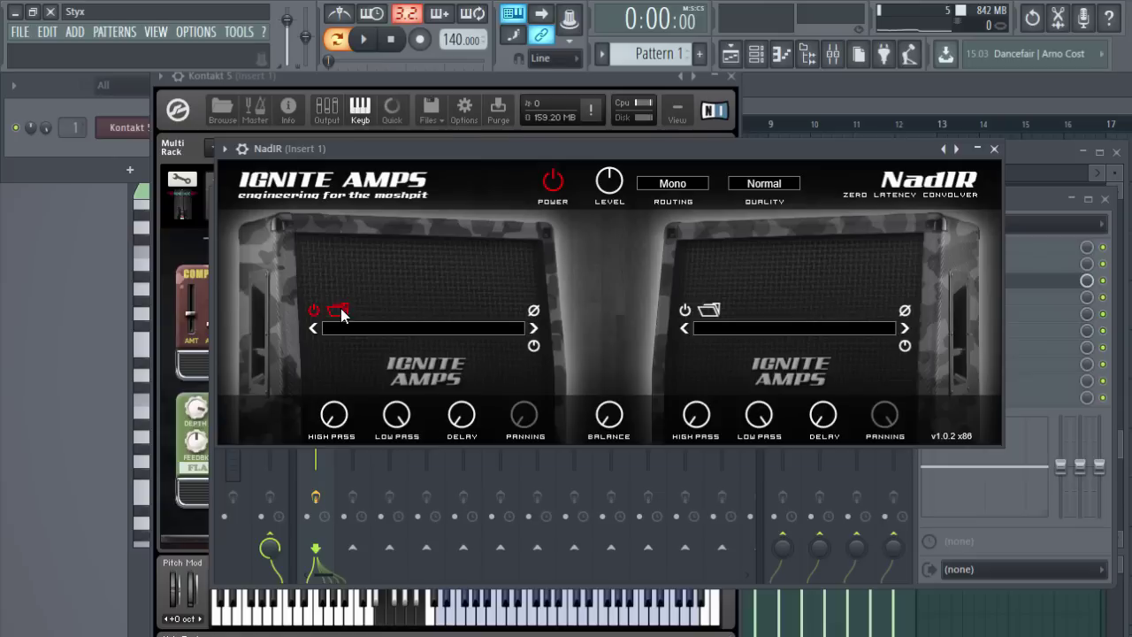
- Start loading an impulse for NadIR's first cabinet and browse to Program Files\VSTPlugins\Impulses on drive C
left_click(340, 310)
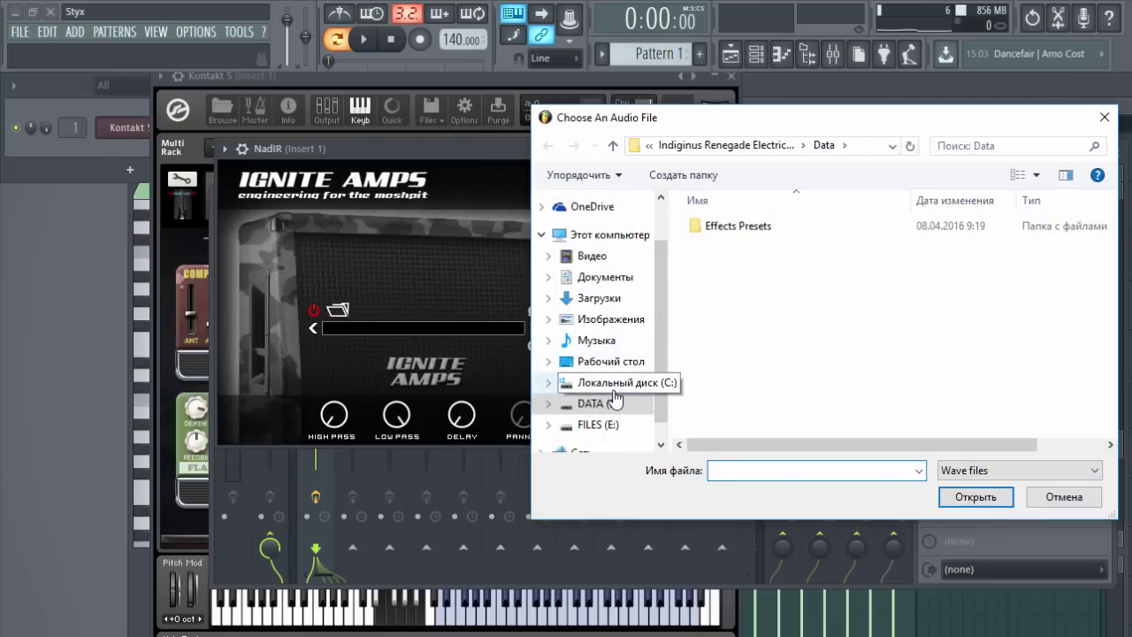
left_click(611, 383)
double_click(741, 369)
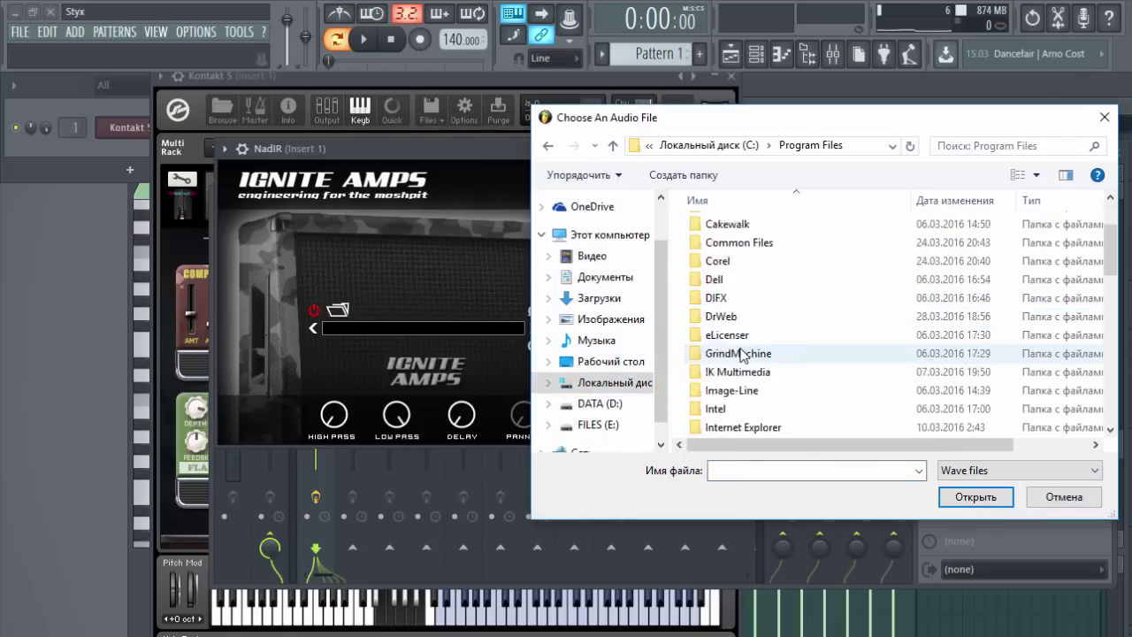
scroll(741, 354, "down", 5)
double_click(725, 297)
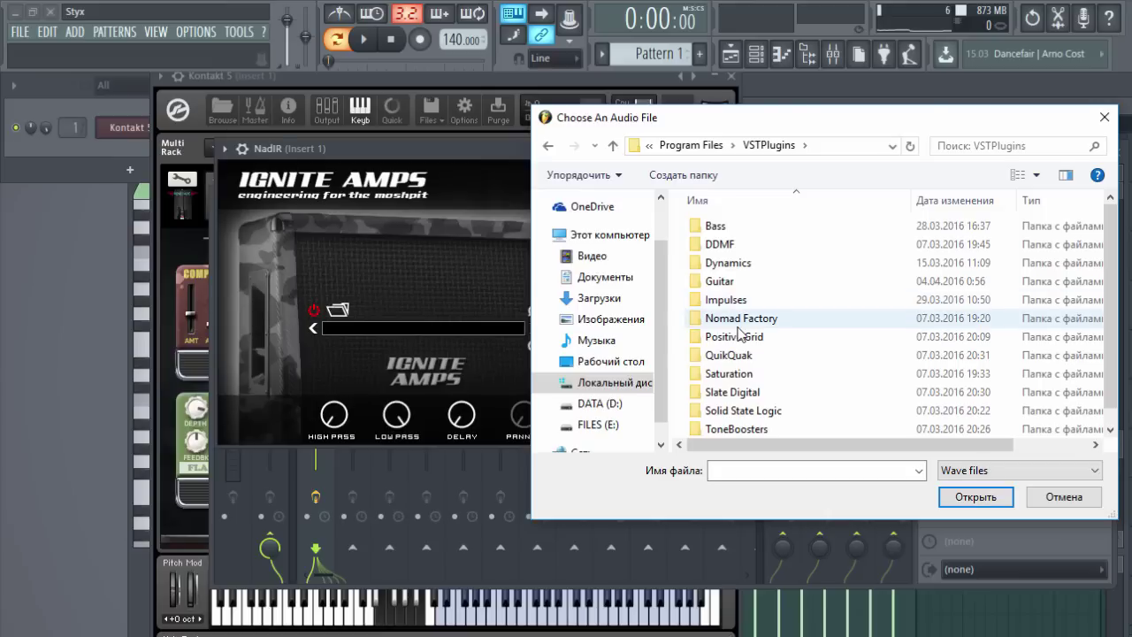
scroll(739, 332, "down", 1)
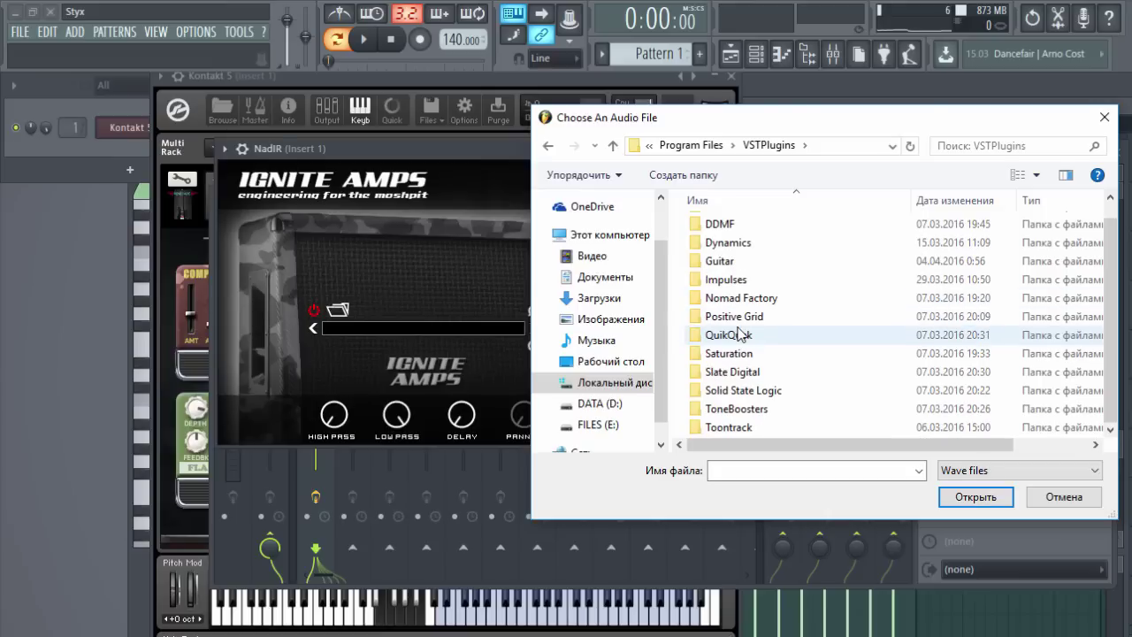
double_click(718, 279)
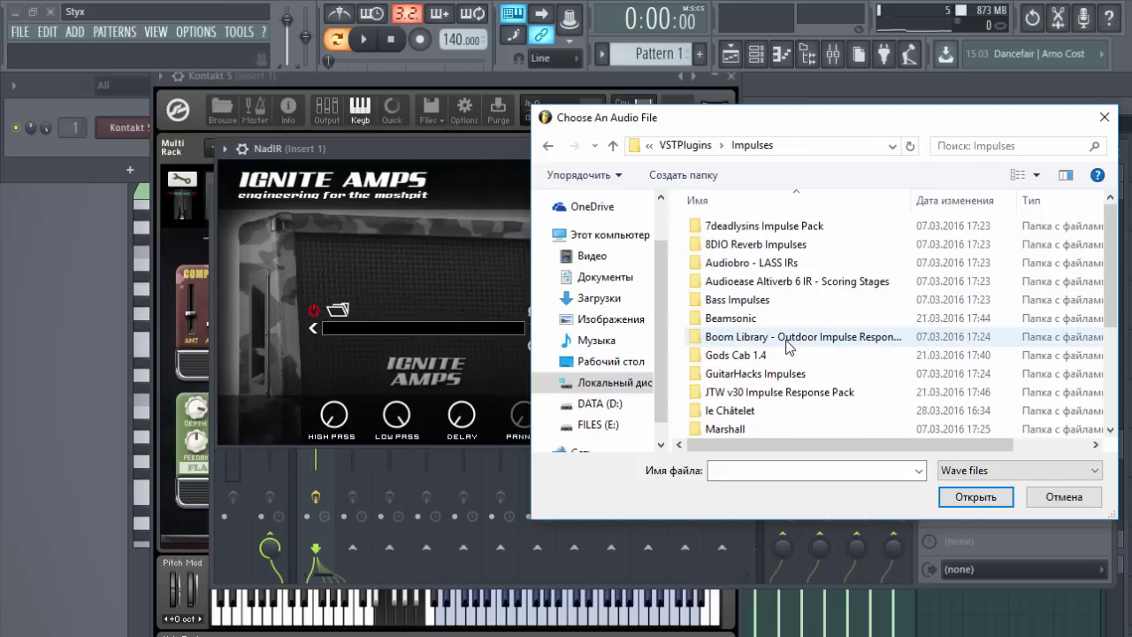
- Load the impulse V30 B 5-0_01 from the Marshal 1960AV V30 folder inside the Marshall folder
scroll(786, 345, "down", 3)
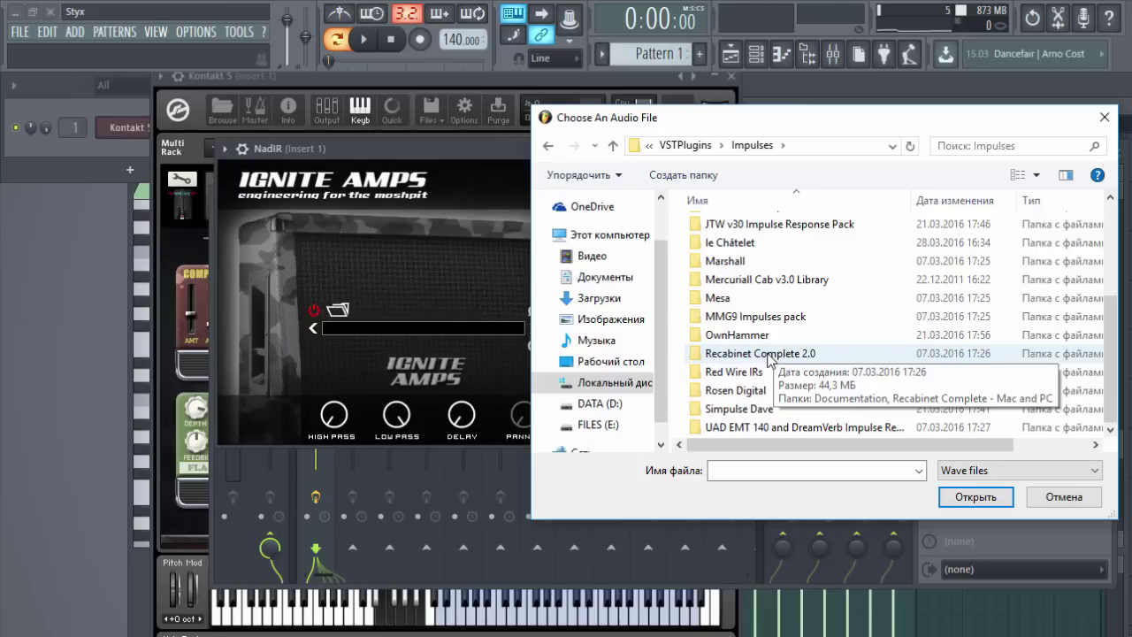
double_click(721, 260)
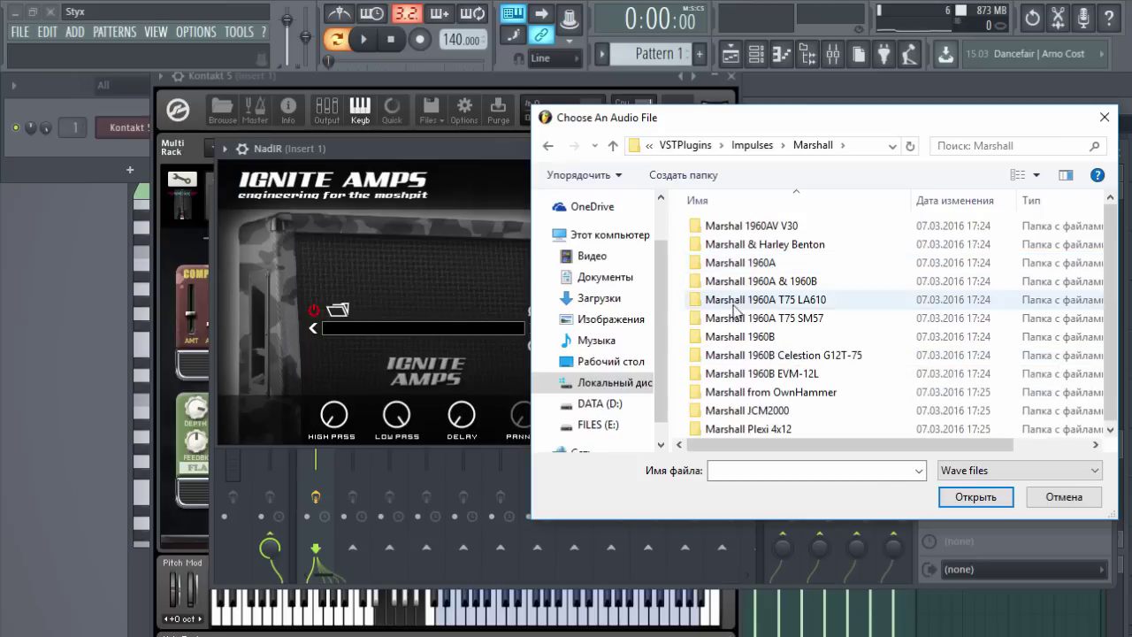
double_click(756, 357)
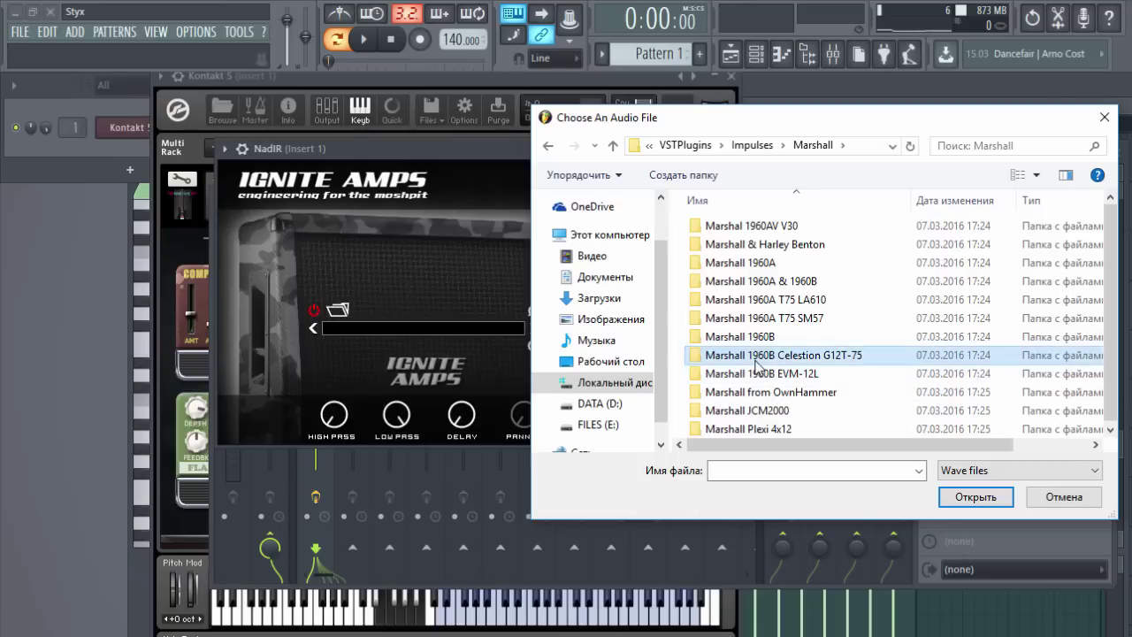
left_click(613, 145)
double_click(768, 228)
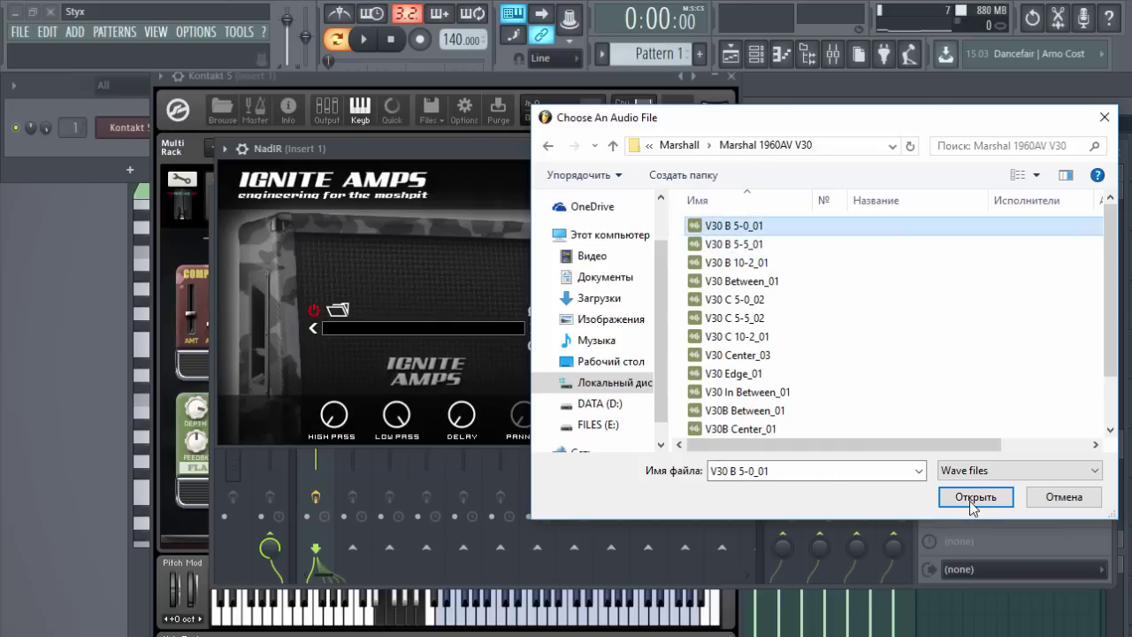
left_click(973, 498)
- Play the riff briefly through the impulse and set Renegade's speaker cabinet to Bypass
left_click(364, 39)
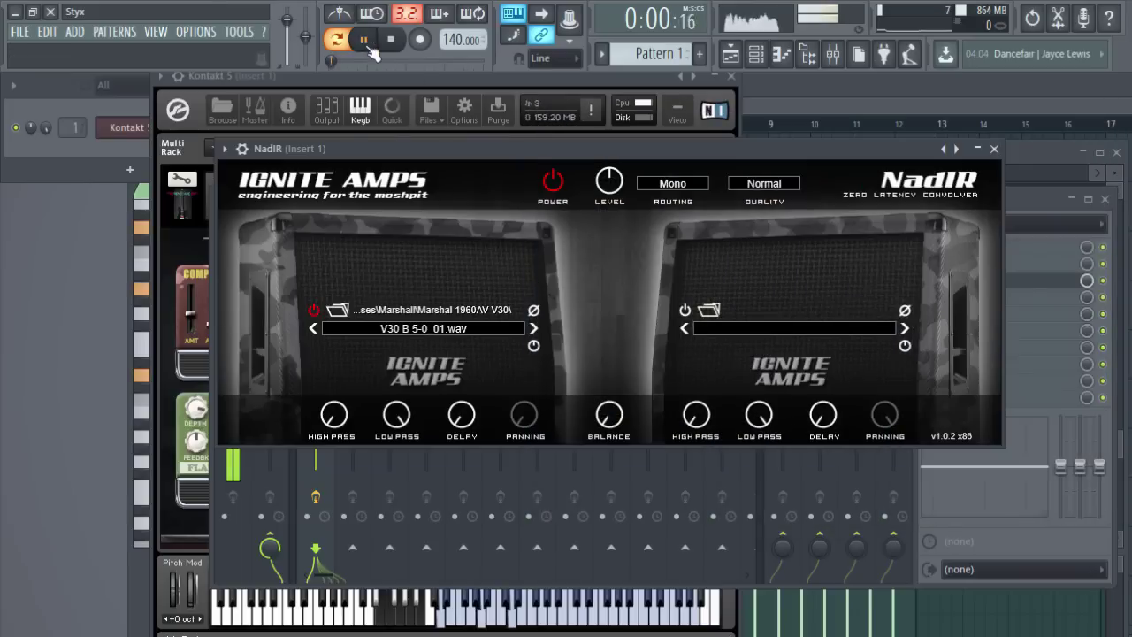
left_click(452, 122)
key("space")
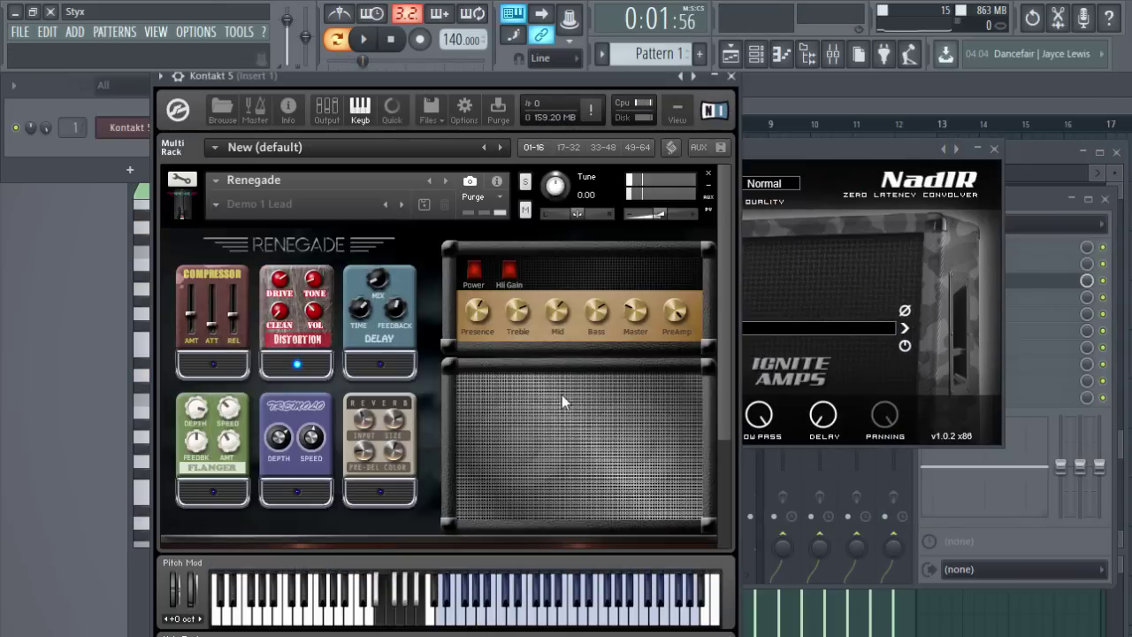
scroll(563, 393, "down", 2)
left_click(601, 529)
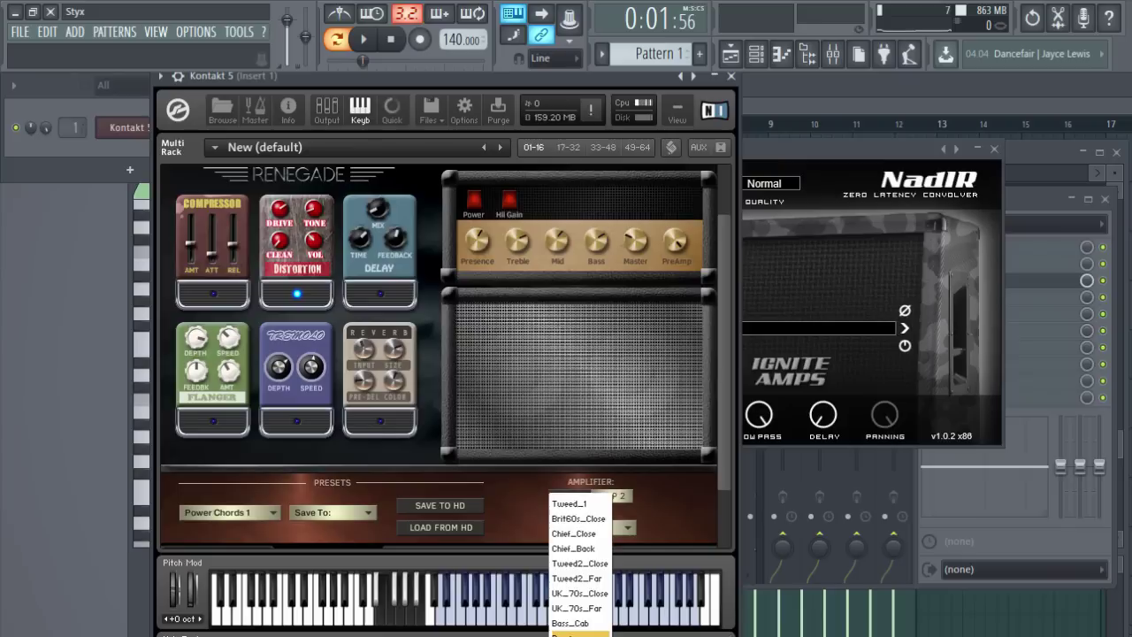
left_click(579, 633)
scroll(519, 502, "up", 2)
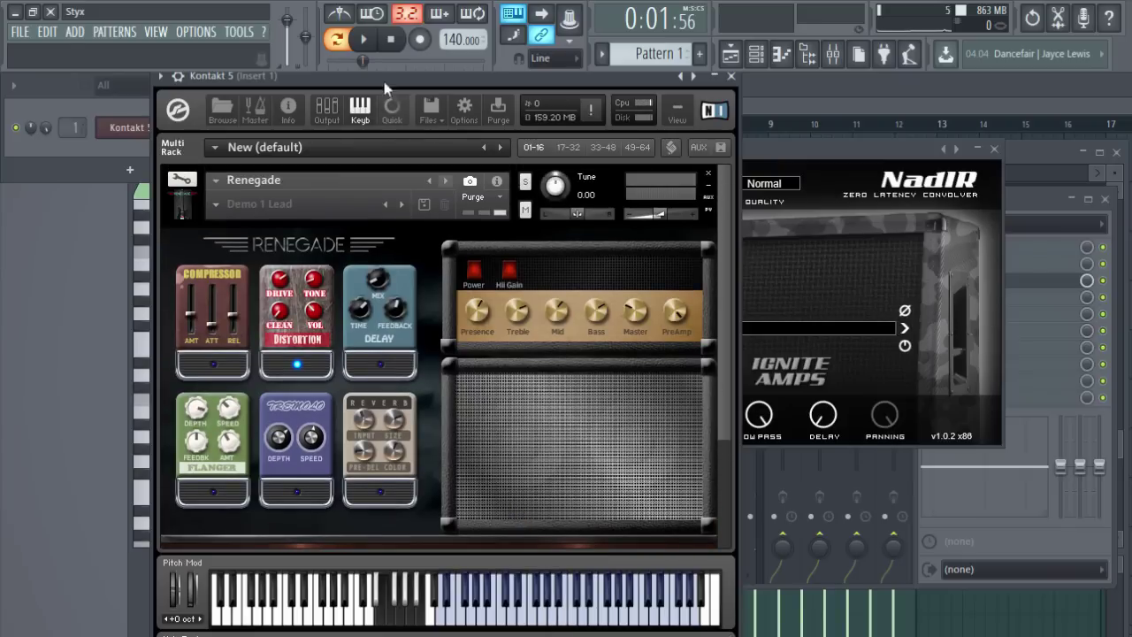
- Audition the riff through NadIR and raise the mixer's Insert 1 fader to 0.5 dB during playback
left_click(363, 39)
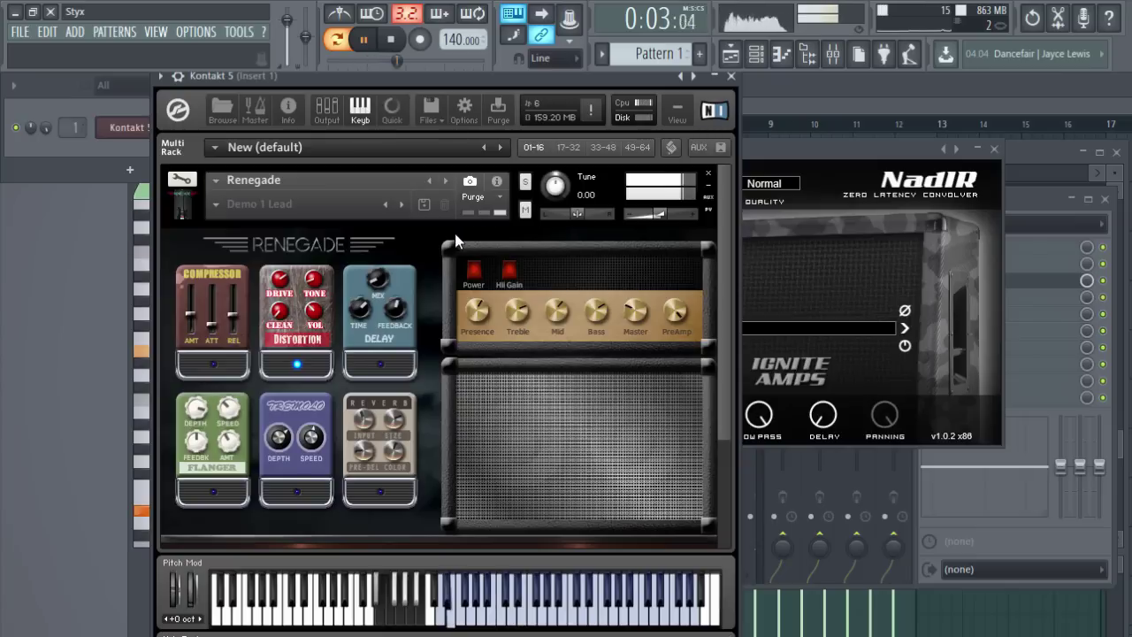
left_click(364, 38)
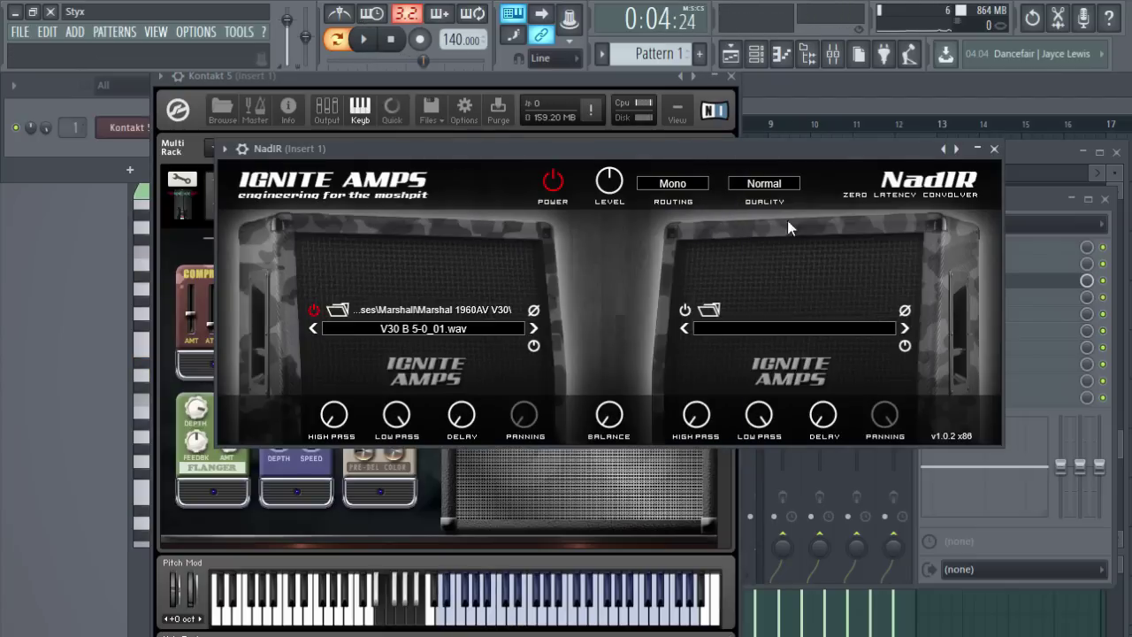
left_click(1026, 201)
key("space")
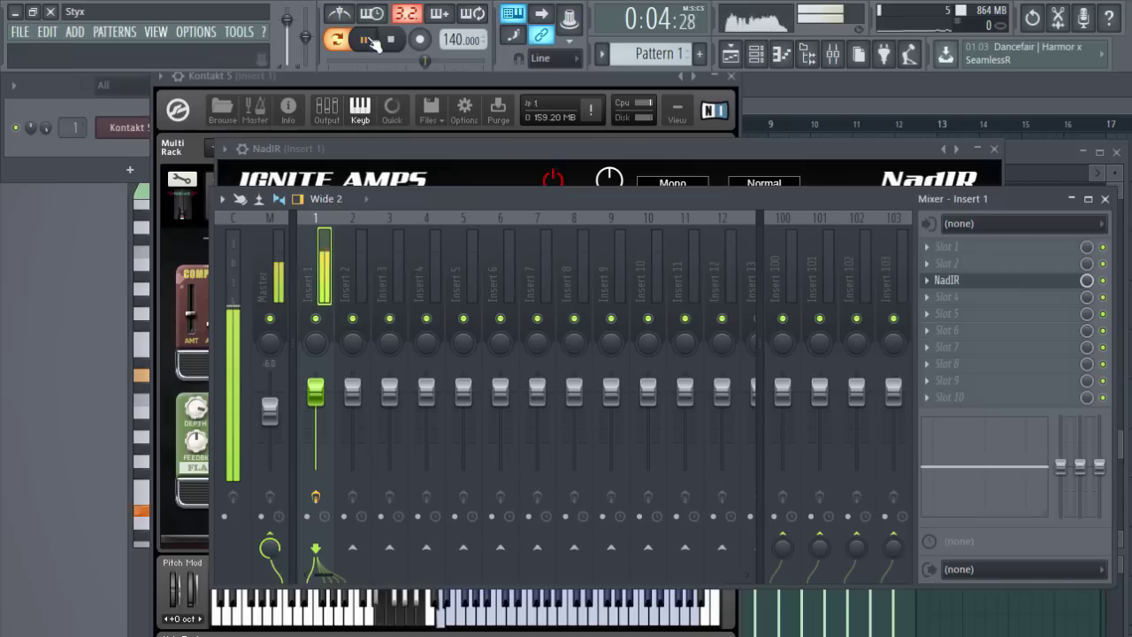
left_click_drag(316, 370, 316, 366)
left_click(364, 39)
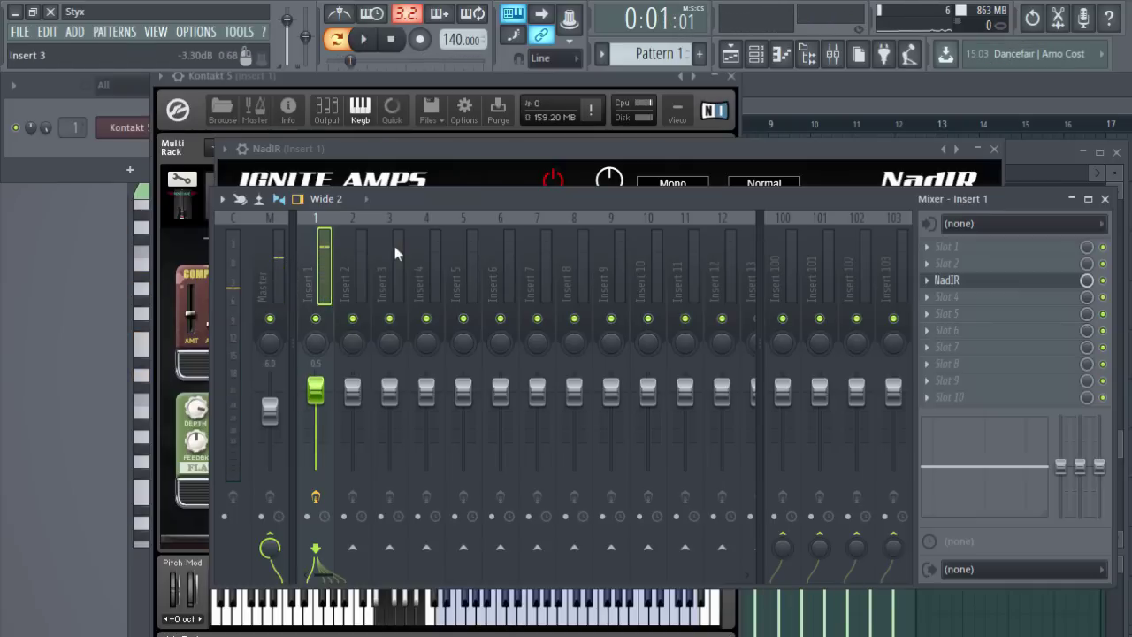
- Play the riff and lower the low-pass filter of NadIR's first cabinet to 7.07 kHz
left_click(417, 88)
left_click(368, 46)
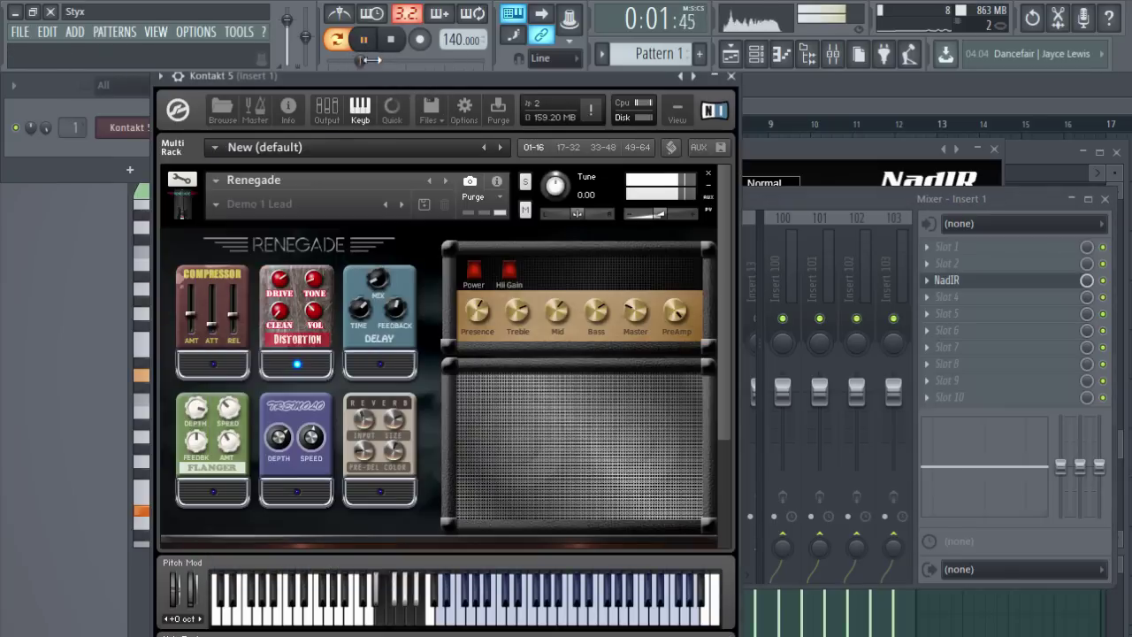
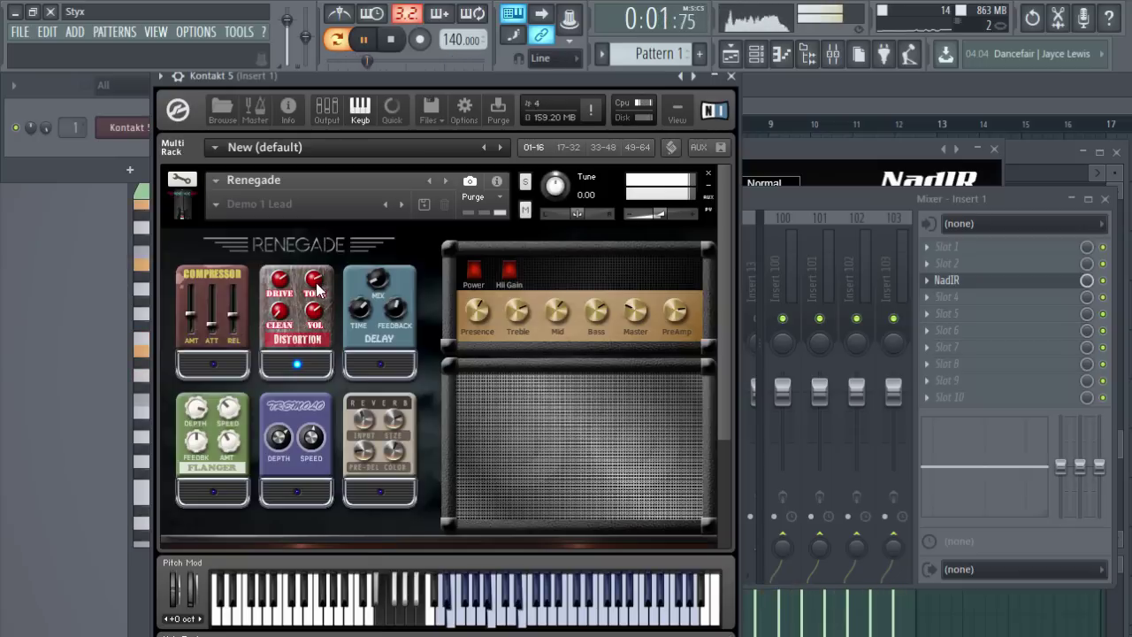
left_click(771, 177)
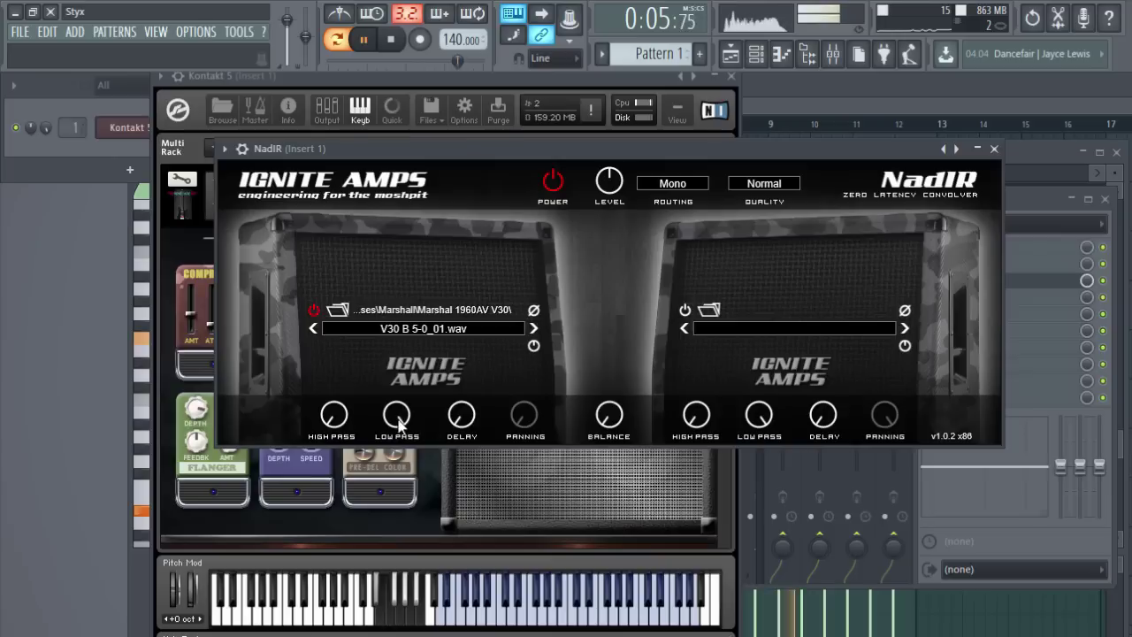
left_click_drag(397, 414, 333, 422)
left_click_drag(397, 414, 419, 585)
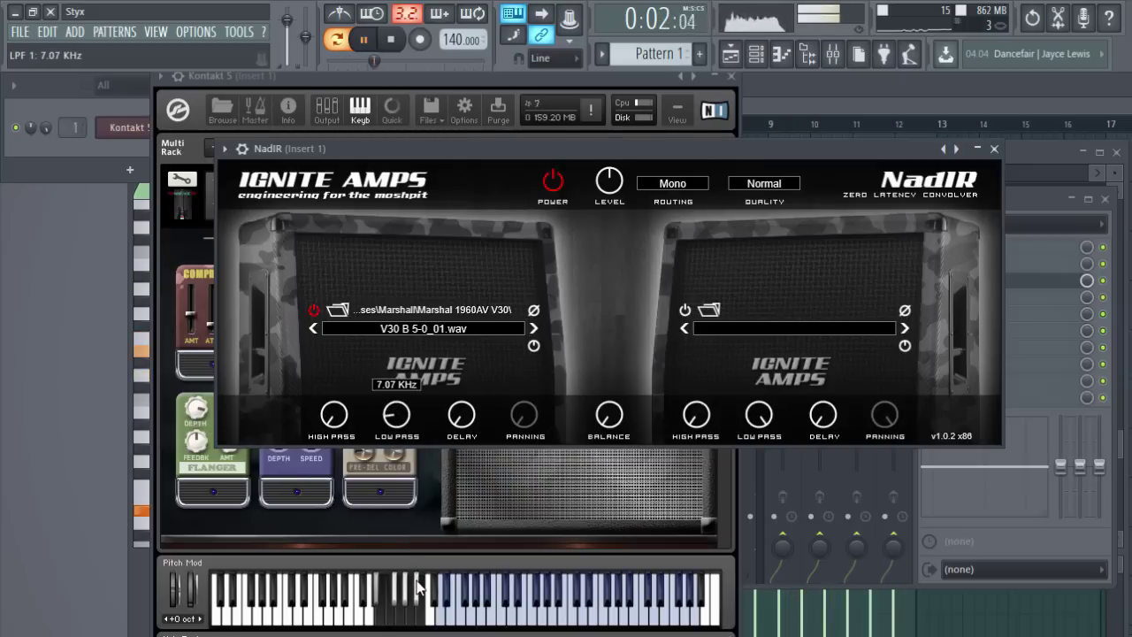
- Turn Renegade's amplifier Treble down to its middle position and compare Hi Gain off and on before stopping playback
left_click(437, 86)
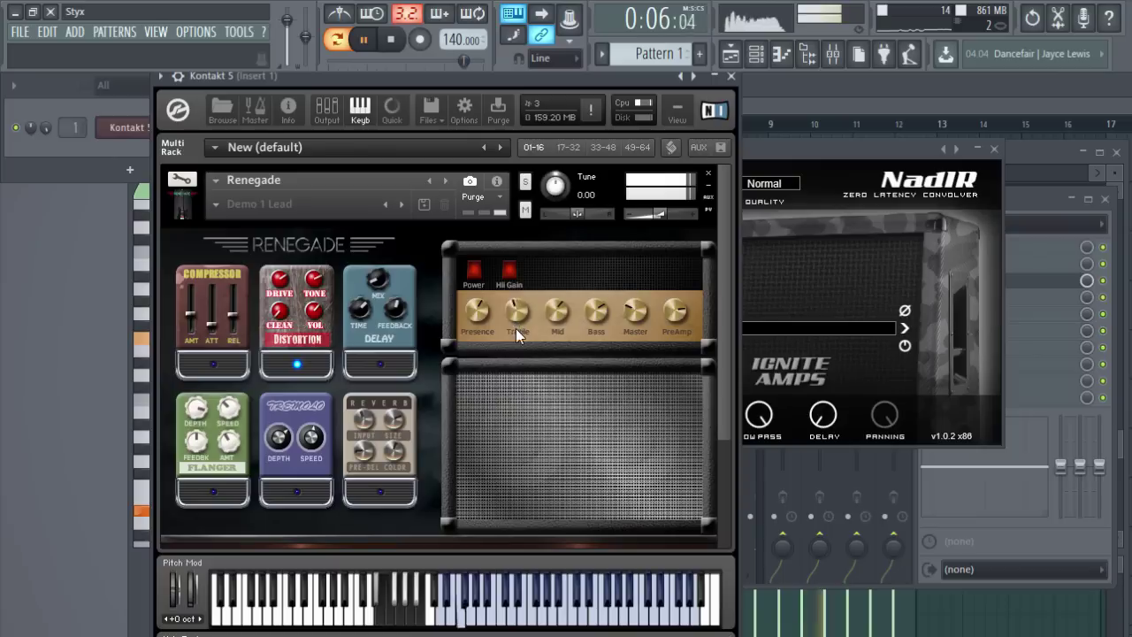
left_click_drag(513, 325, 510, 320)
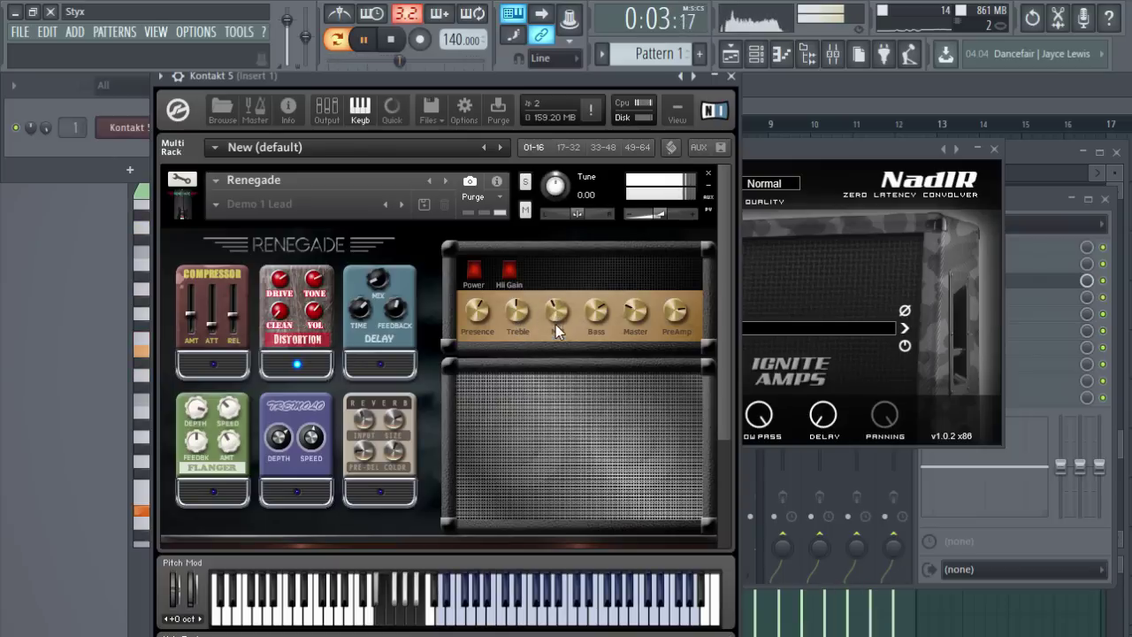
left_click(511, 271)
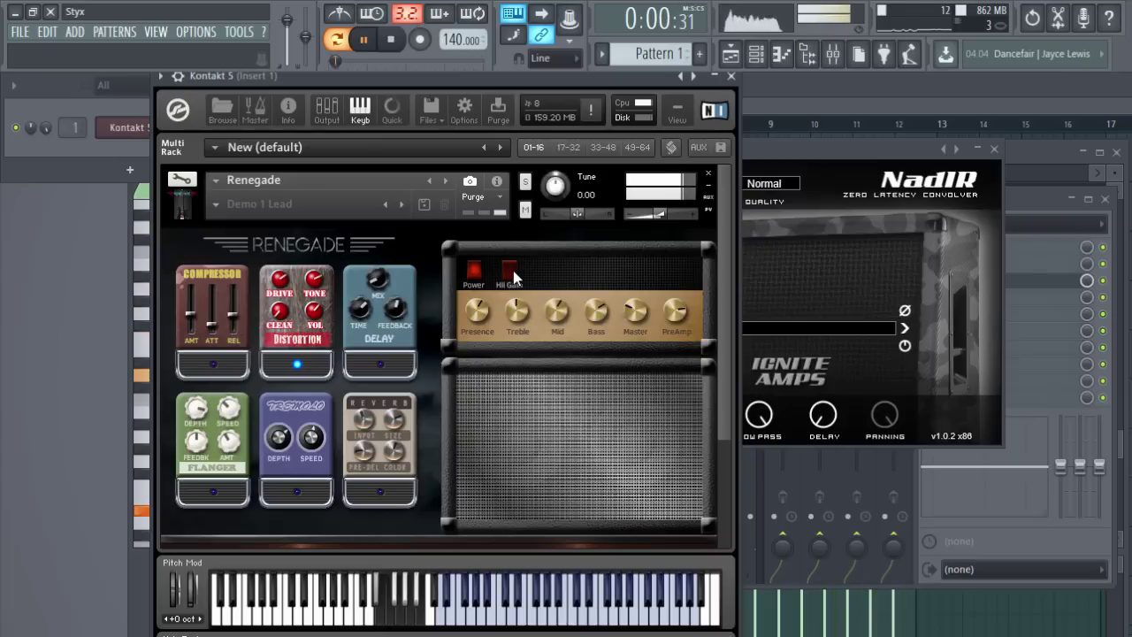
left_click(512, 270)
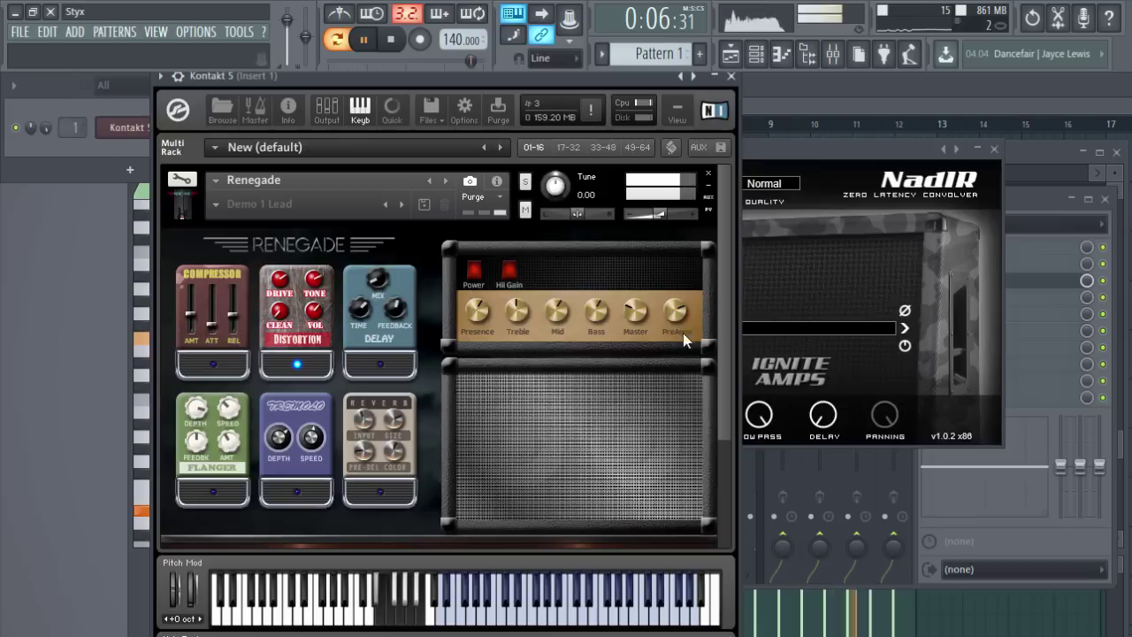
scroll(719, 364, "down", 3)
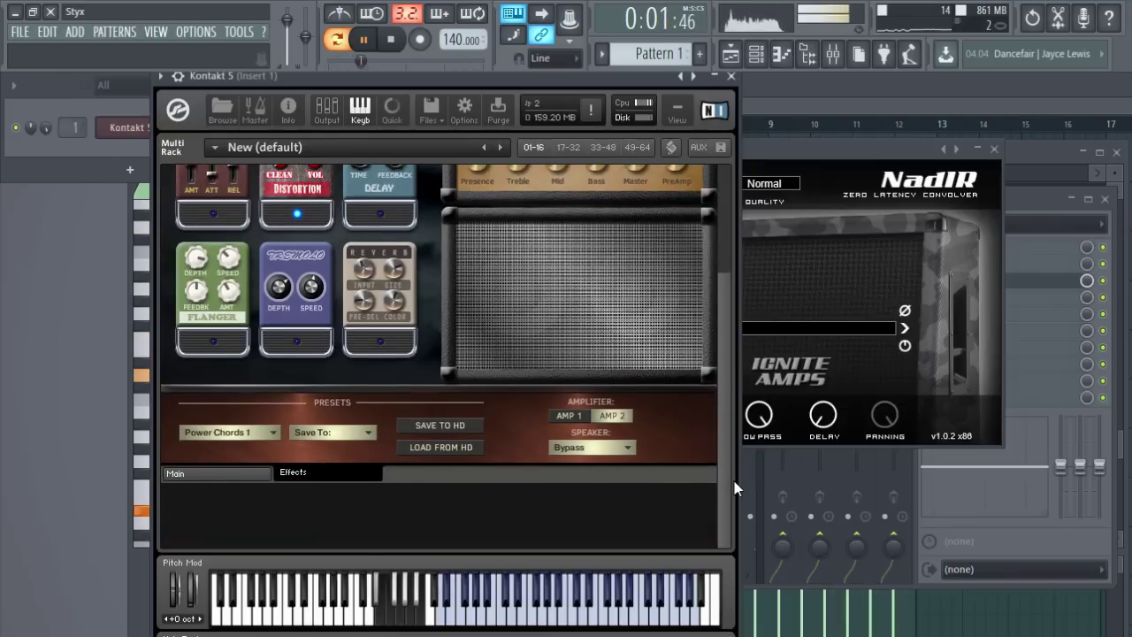
scroll(718, 367, "up", 3)
left_click(363, 39)
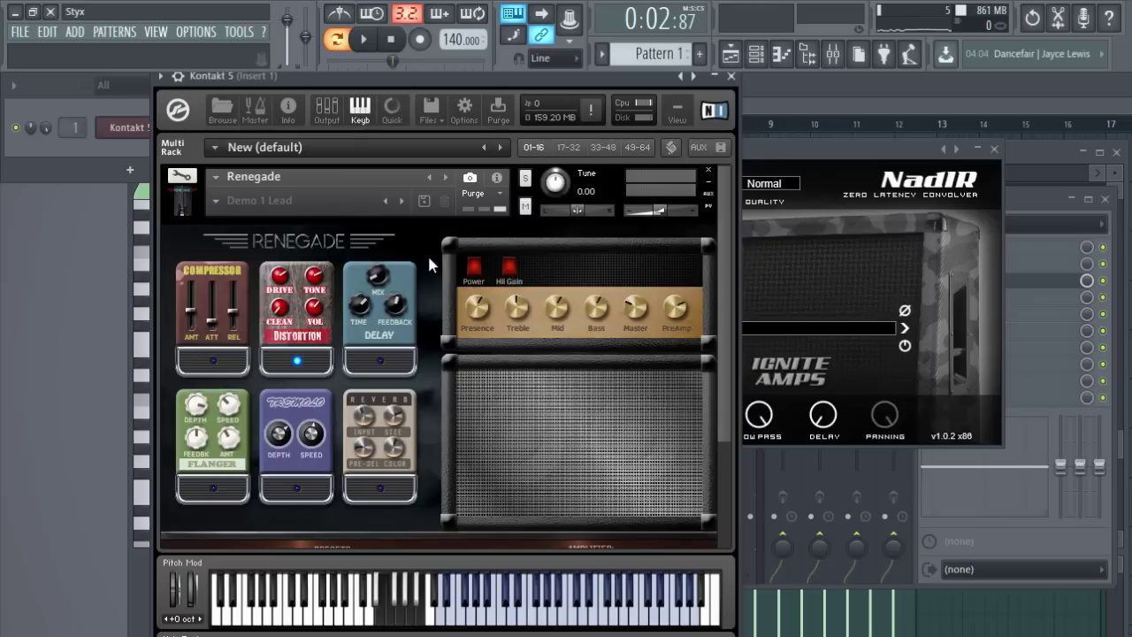
- Switch off the Distortion pedal and play the riff with the amplifier alone
left_click(297, 362)
key("space")
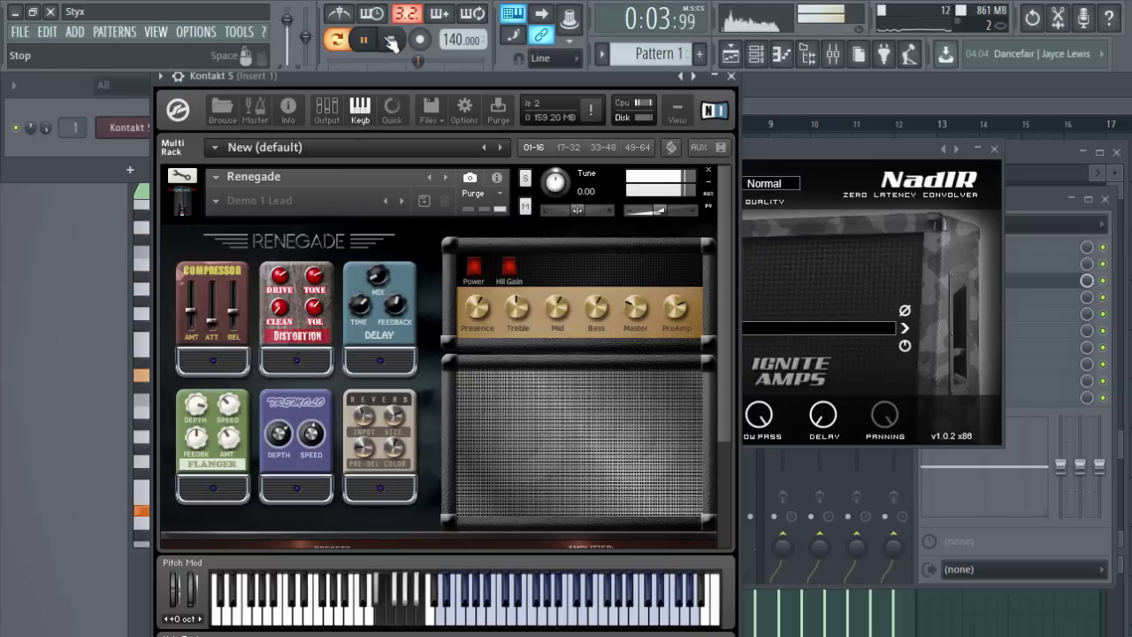
- Stop the riff and switch off the power of Renegade's amplifier
left_click(390, 41)
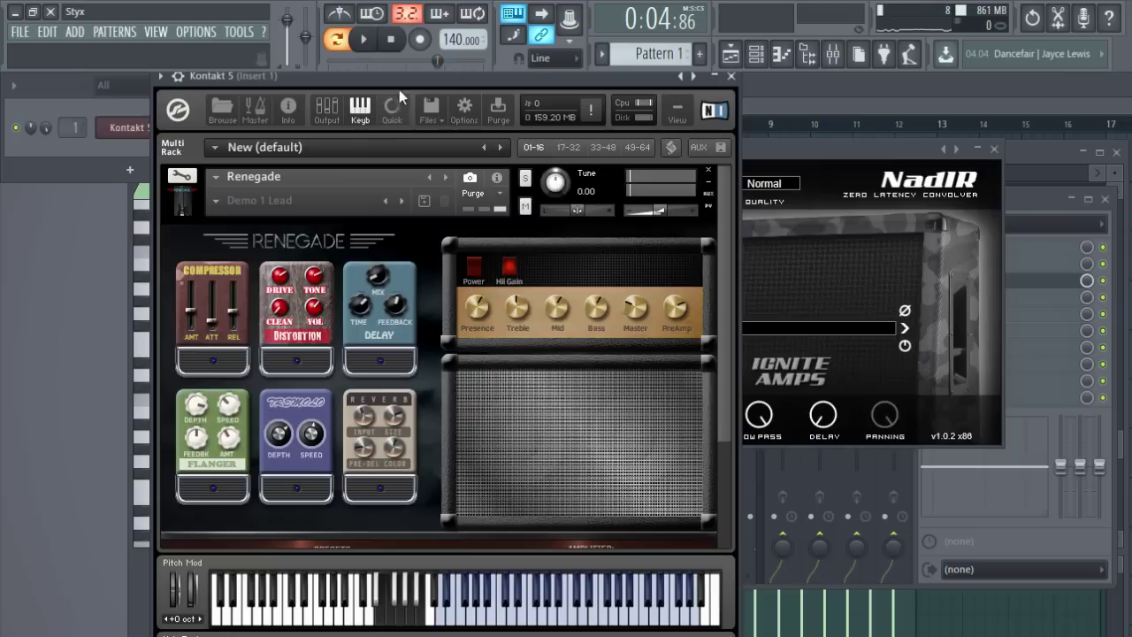
left_click(390, 39)
- Detach the Kontakt window and look through Renegade's list of effects presets, keeping Power Chords 1
scroll(284, 513, "down", 2)
left_click(265, 509)
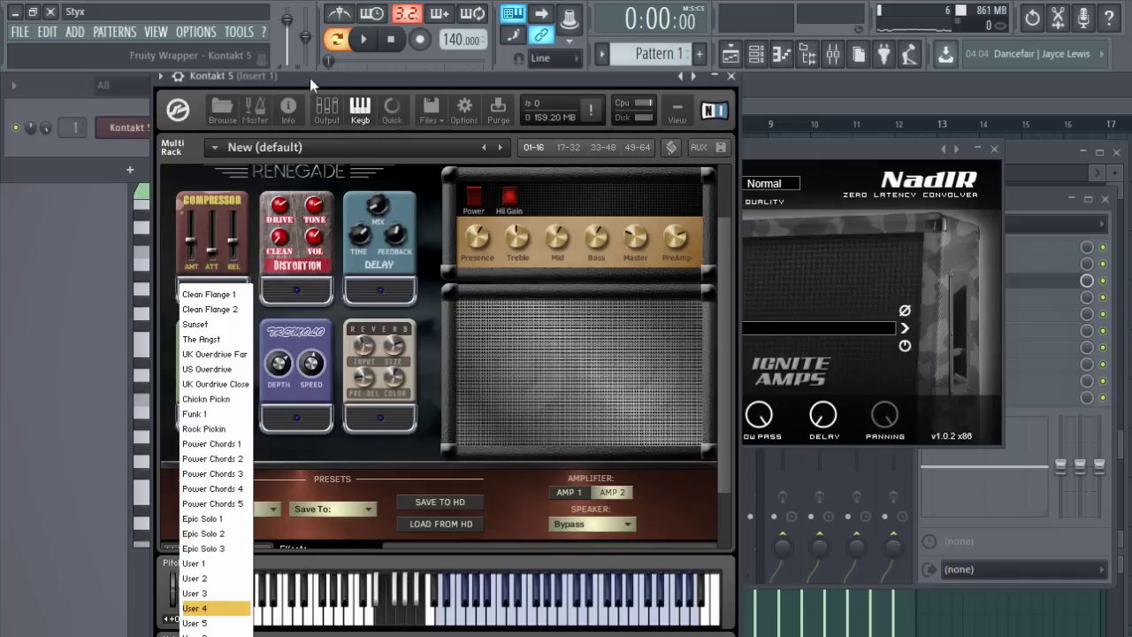
left_click(160, 76)
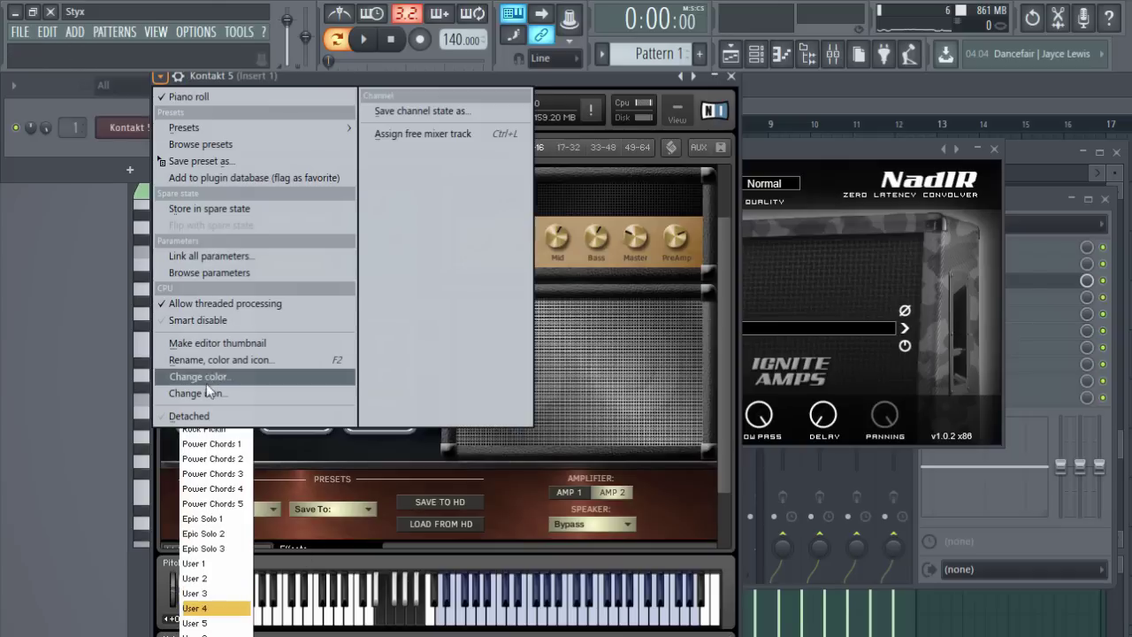
left_click(204, 416)
left_click_drag(349, 82, 285, 22)
scroll(155, 412, "down", 3)
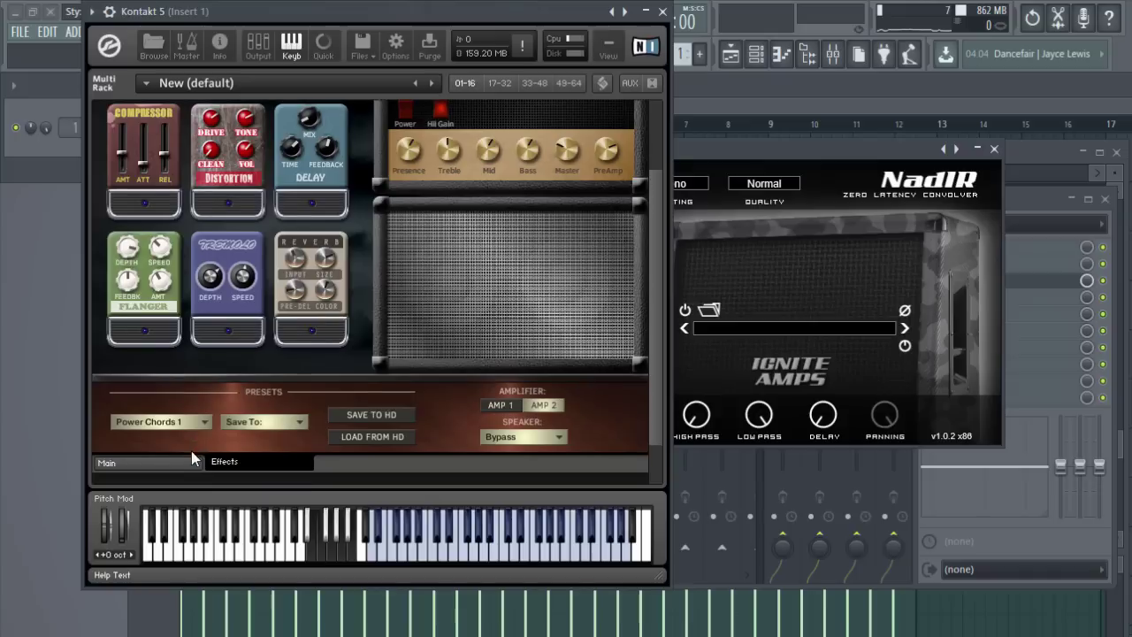
left_click(202, 423)
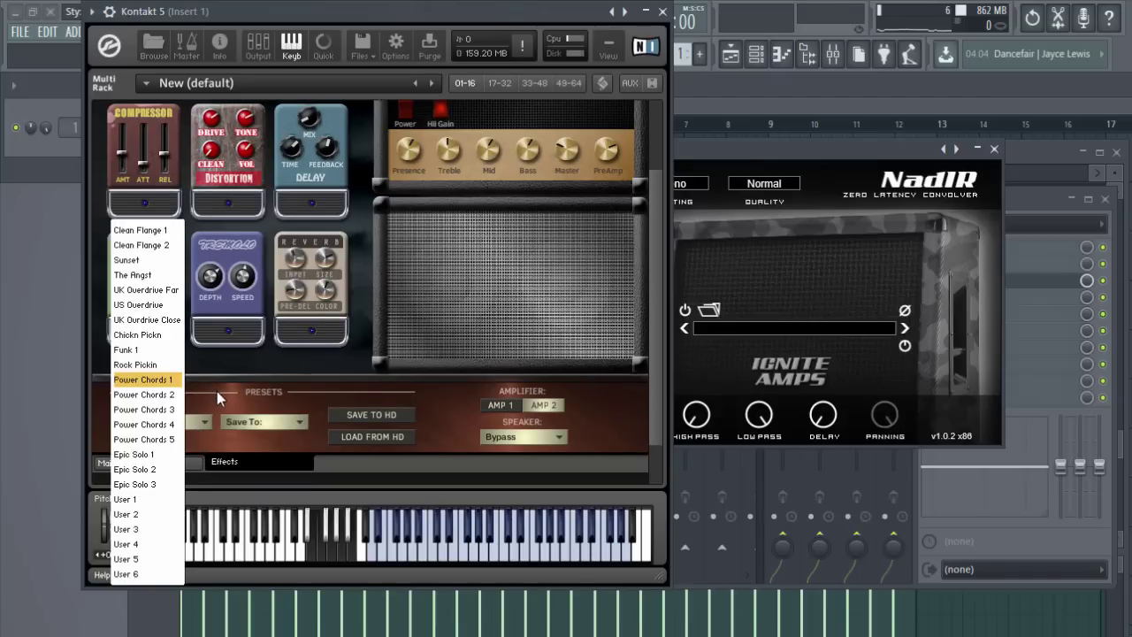
left_click(218, 394)
scroll(221, 389, "up", 3)
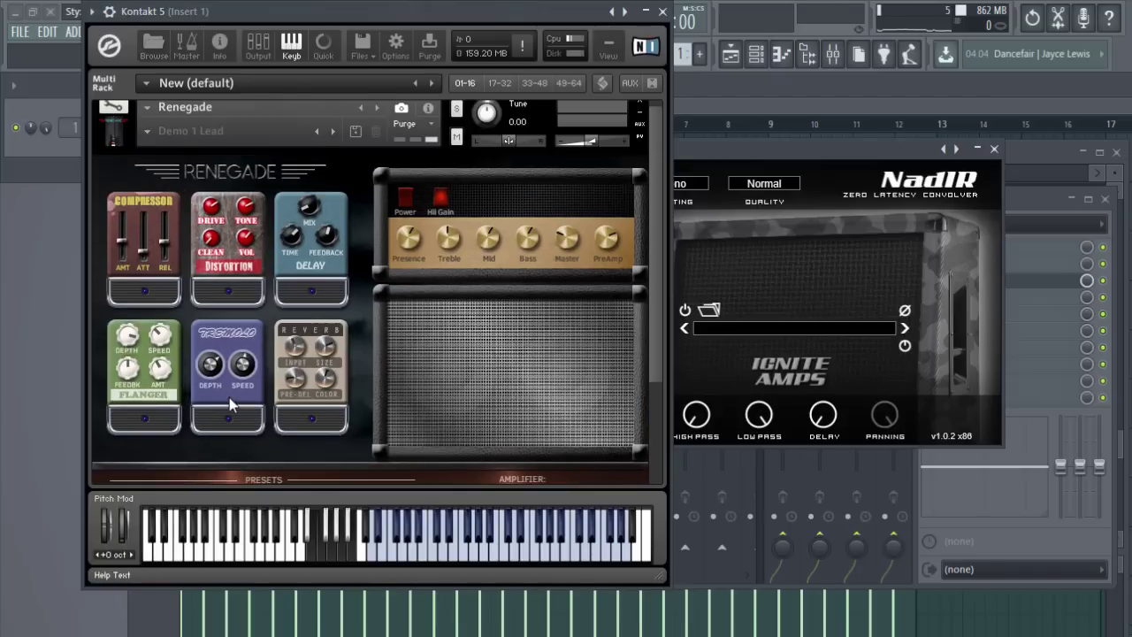
scroll(247, 396, "down", 1)
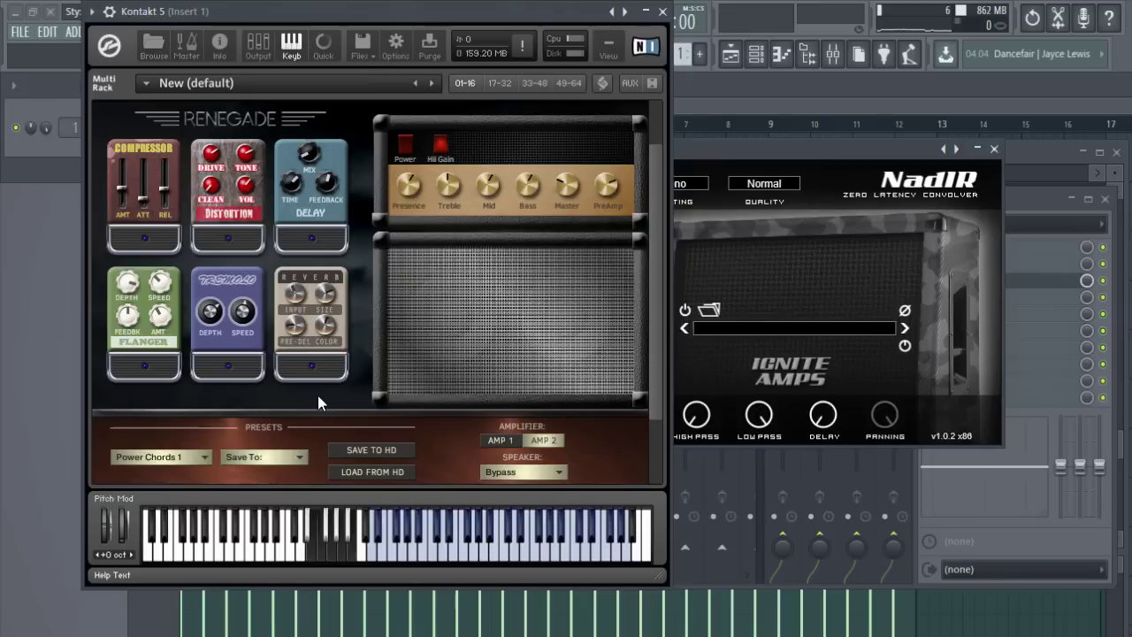
scroll(318, 395, "down", 1)
scroll(327, 391, "up", 3)
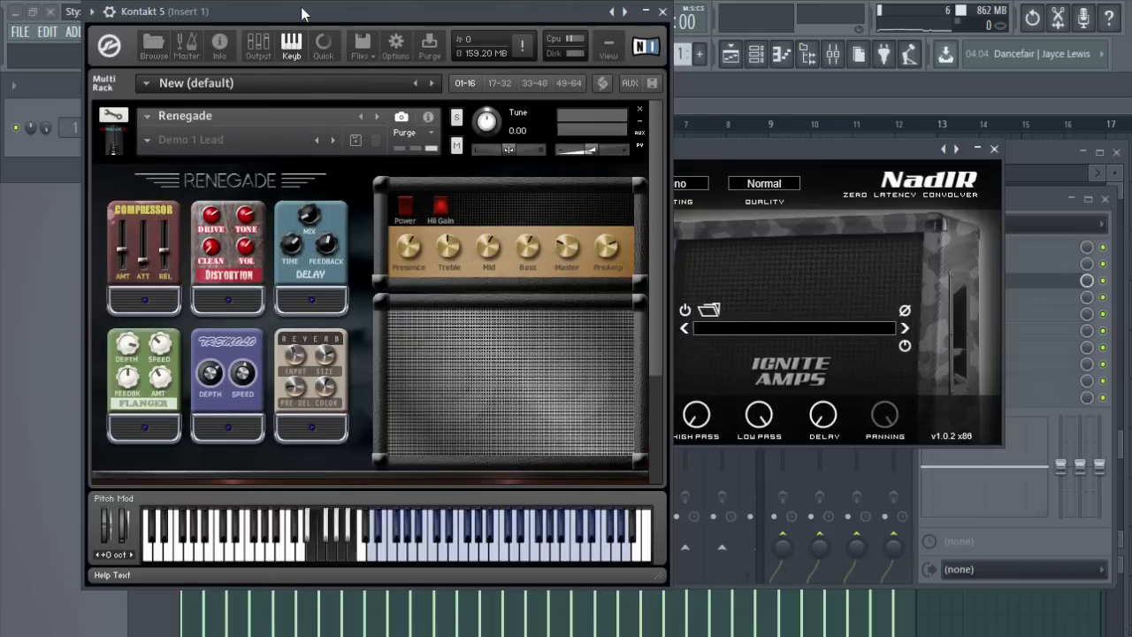
- Try the riff briefly, close NadIR's window, disable NadIR on Insert 1 and stop playback
left_click_drag(302, 14, 305, 42)
left_click(362, 40)
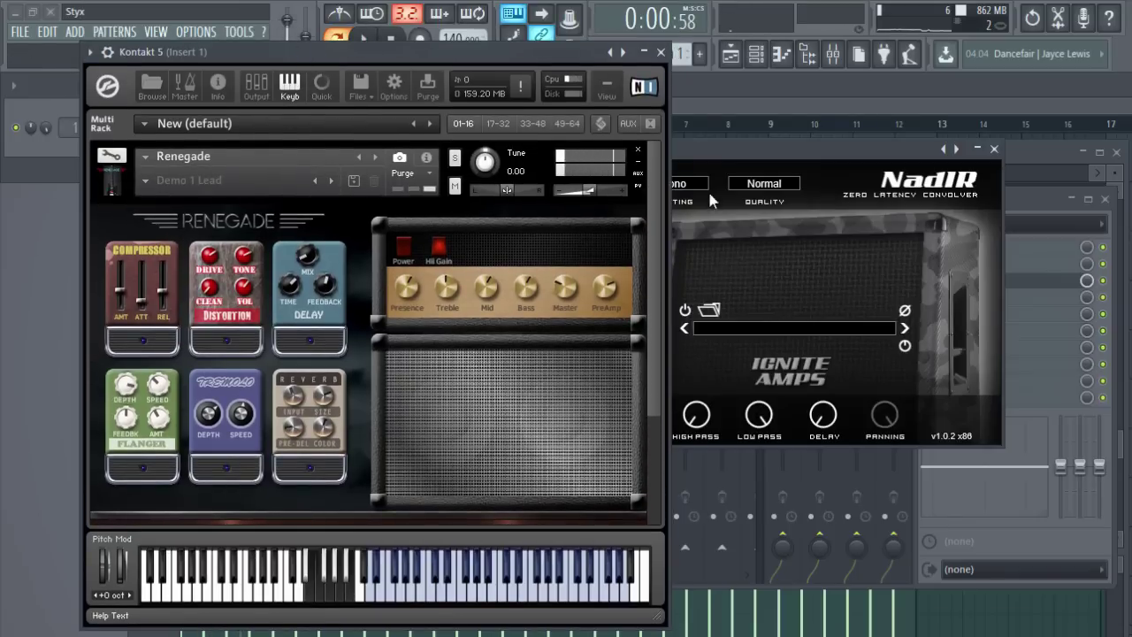
left_click(994, 150)
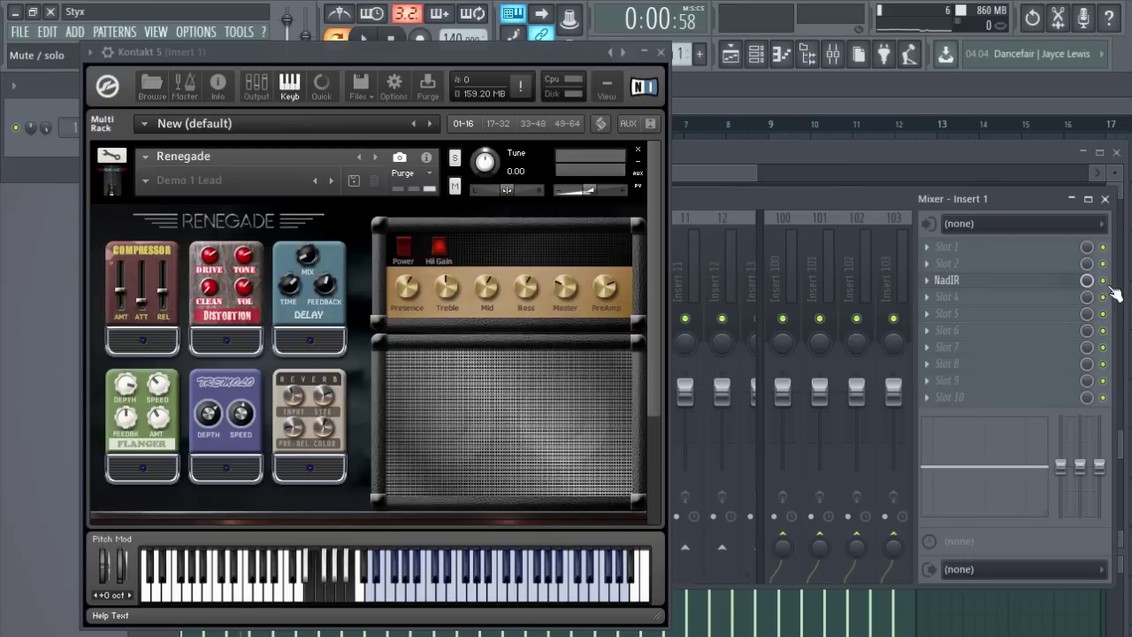
left_click(389, 40)
- Load GrindMachine into Insert 1's first effect slot, then reattach the Kontakt window and close it
left_click(931, 252)
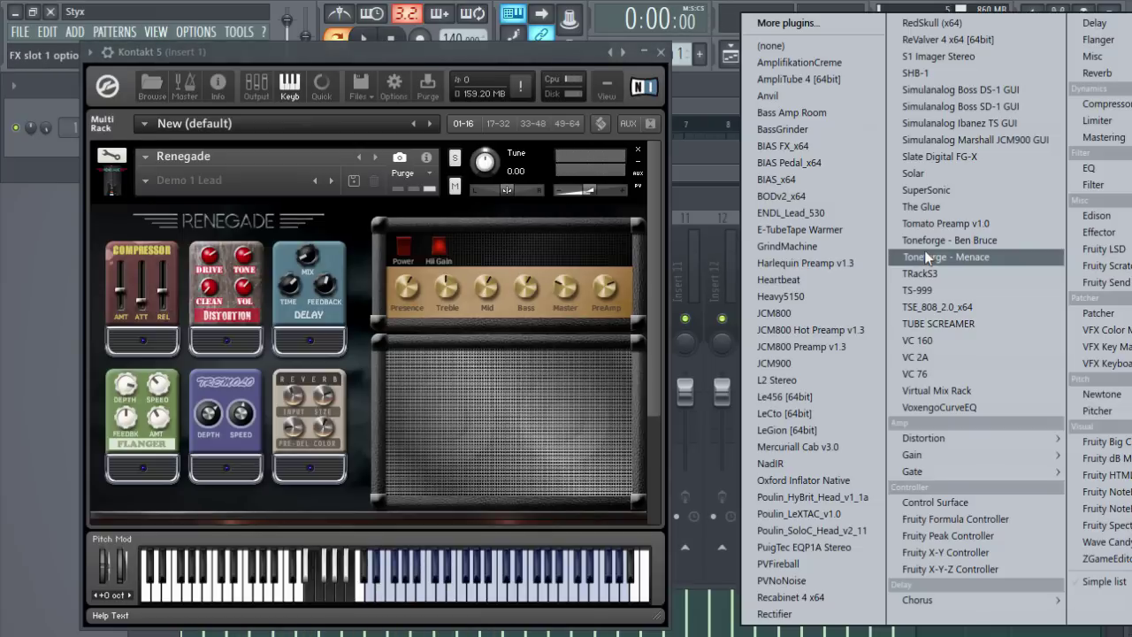
left_click(807, 245)
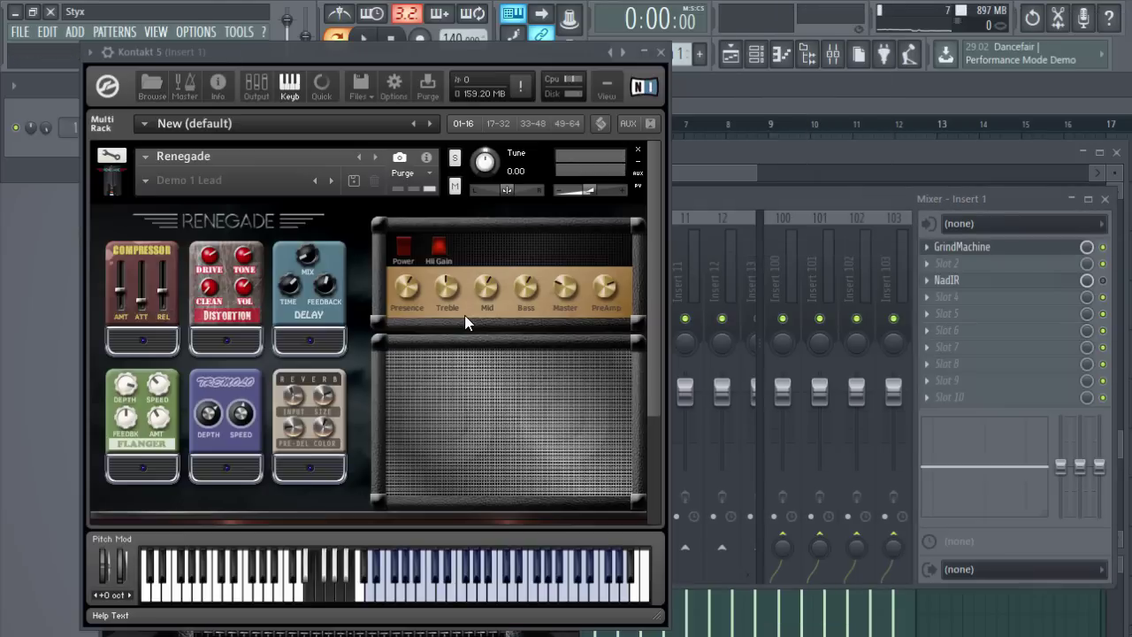
left_click(108, 55)
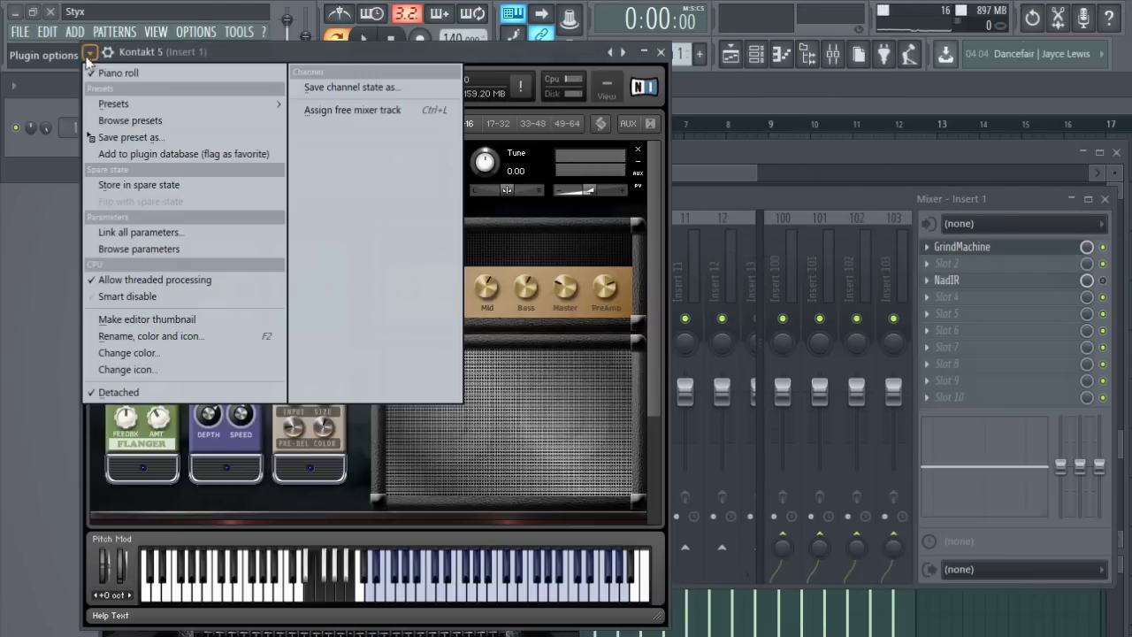
left_click(113, 392)
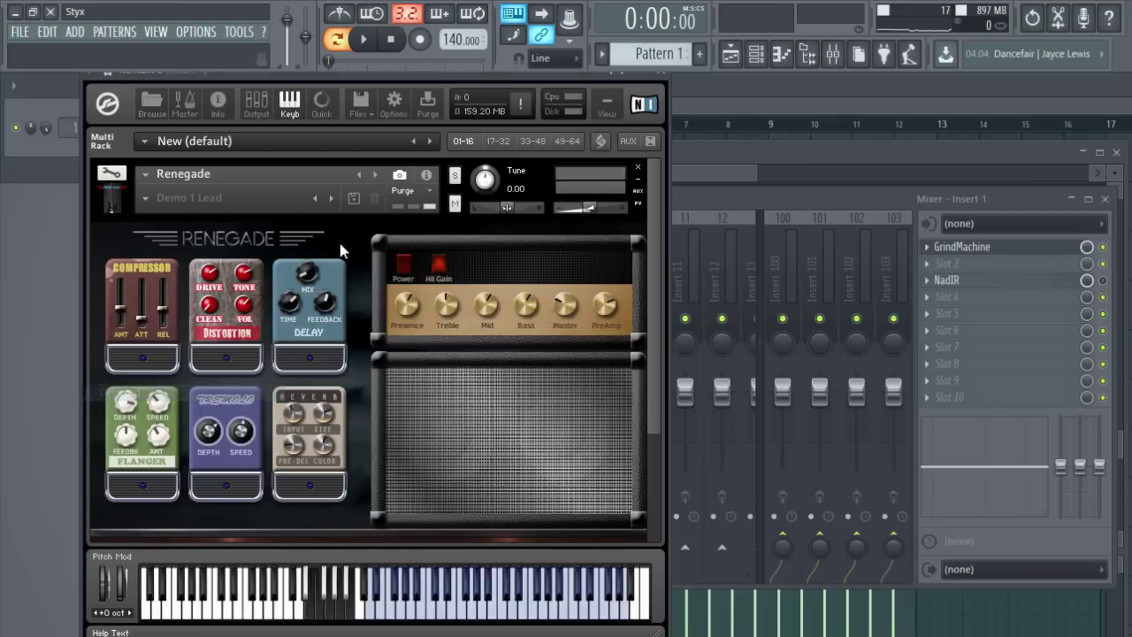
left_click(663, 77)
- Look at GrindMachine's amplifier and Djent Box pedal pages and close its window
left_click_drag(337, 259, 466, 86)
left_click(454, 577)
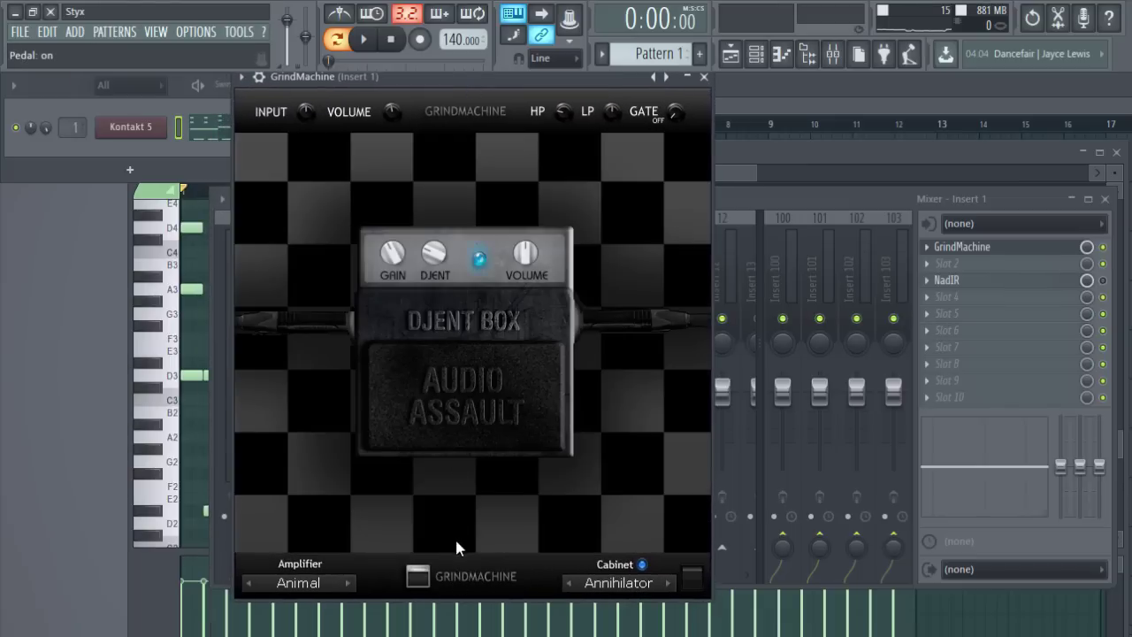
left_click(454, 582)
left_click(705, 78)
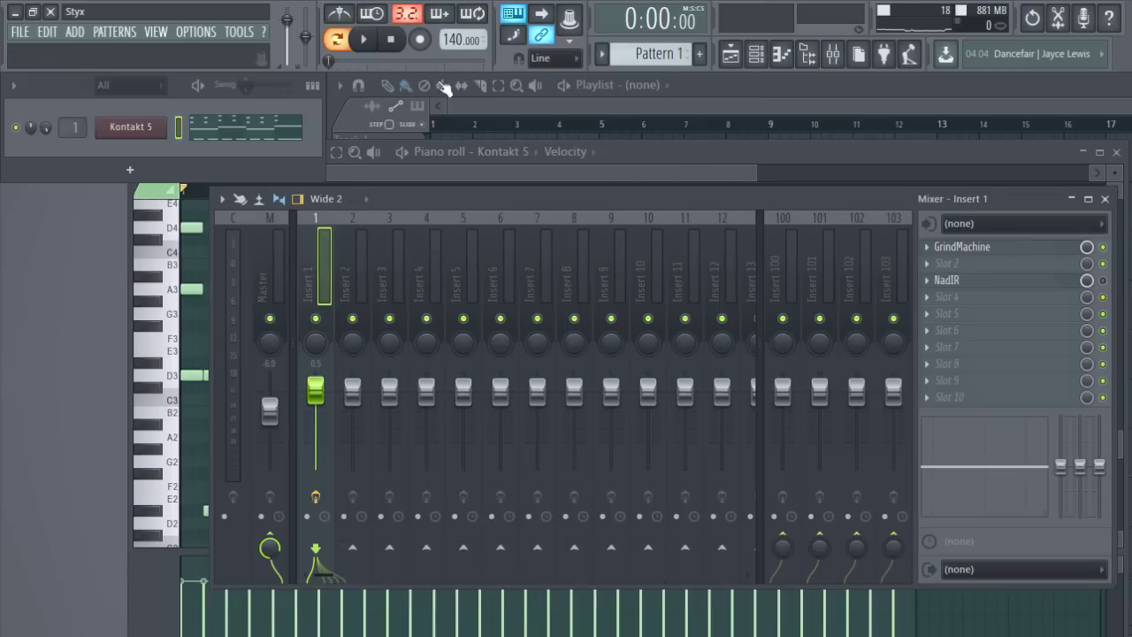
- Play the riff through GrindMachine, showing its notes in the piano roll and Renegade's effects page in Kontakt
left_click(364, 42)
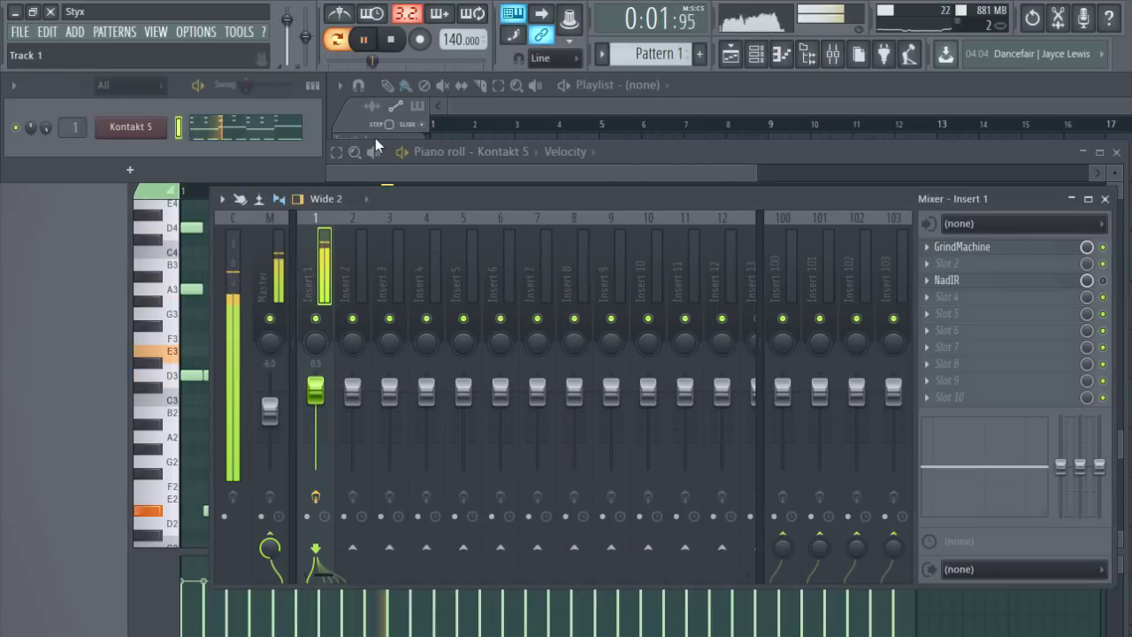
left_click(241, 130)
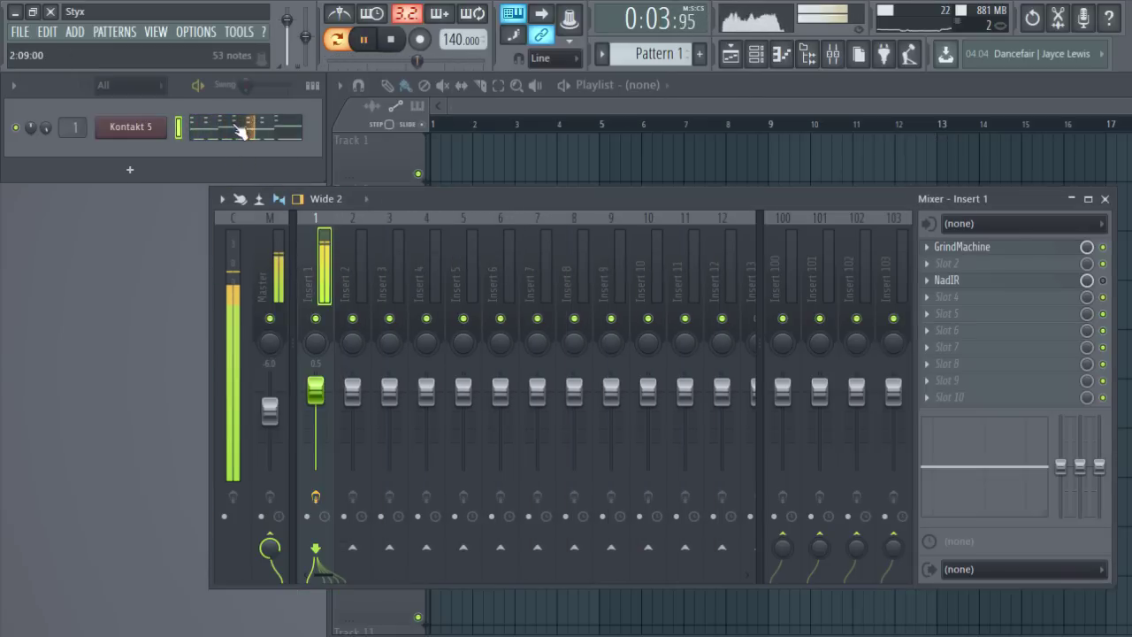
left_click(240, 130)
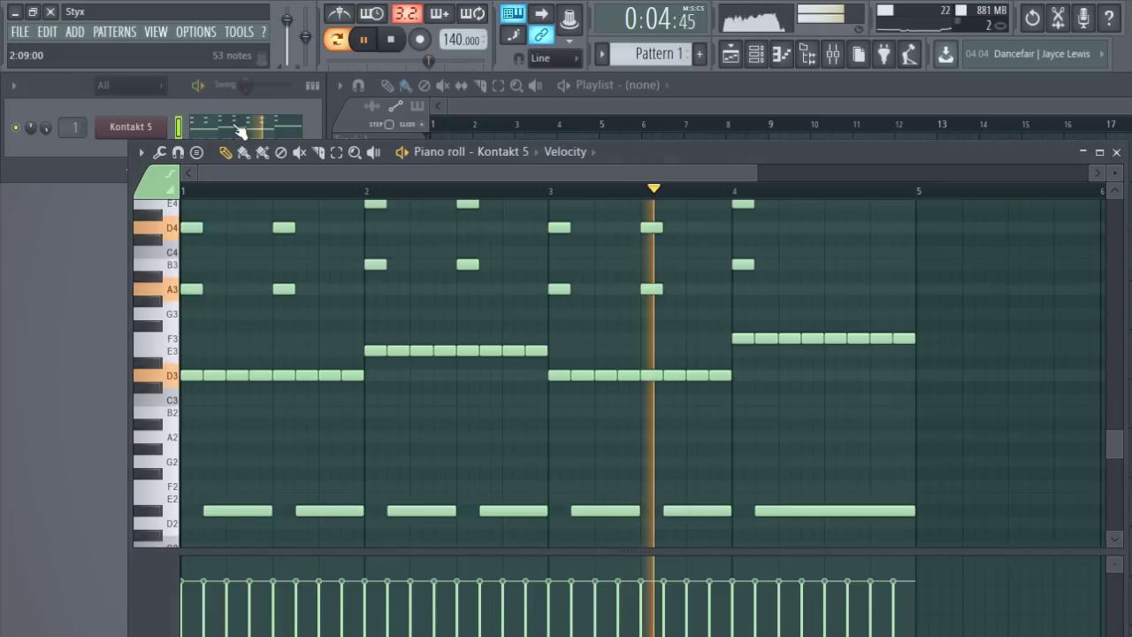
left_click(141, 129)
scroll(345, 410, "down", 3)
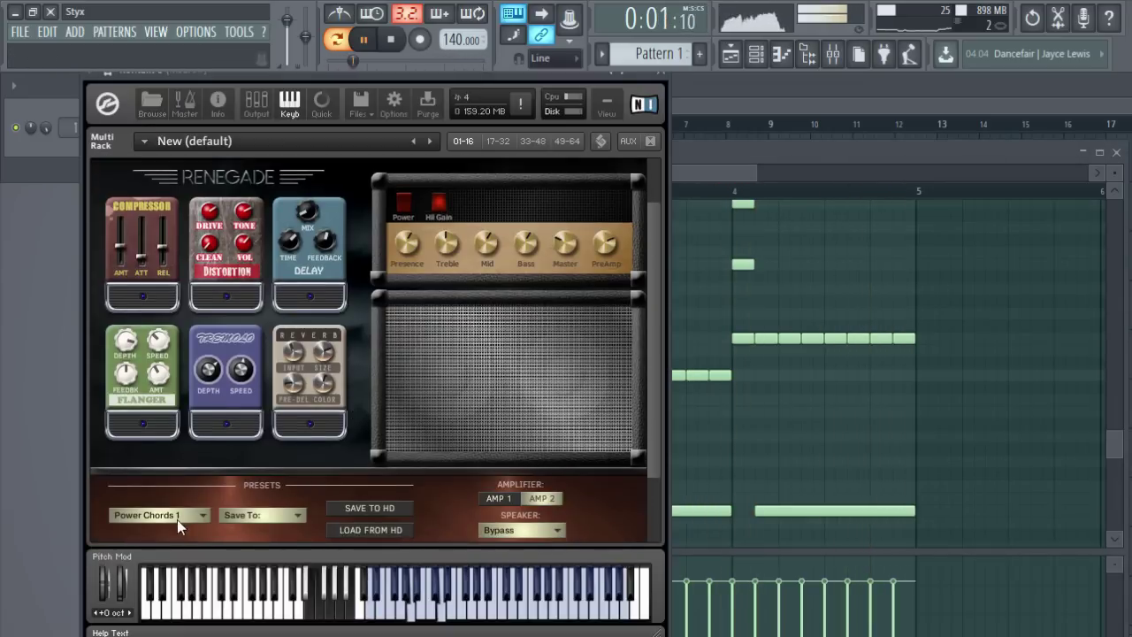
scroll(218, 441, "up", 3)
scroll(132, 241, "down", 5)
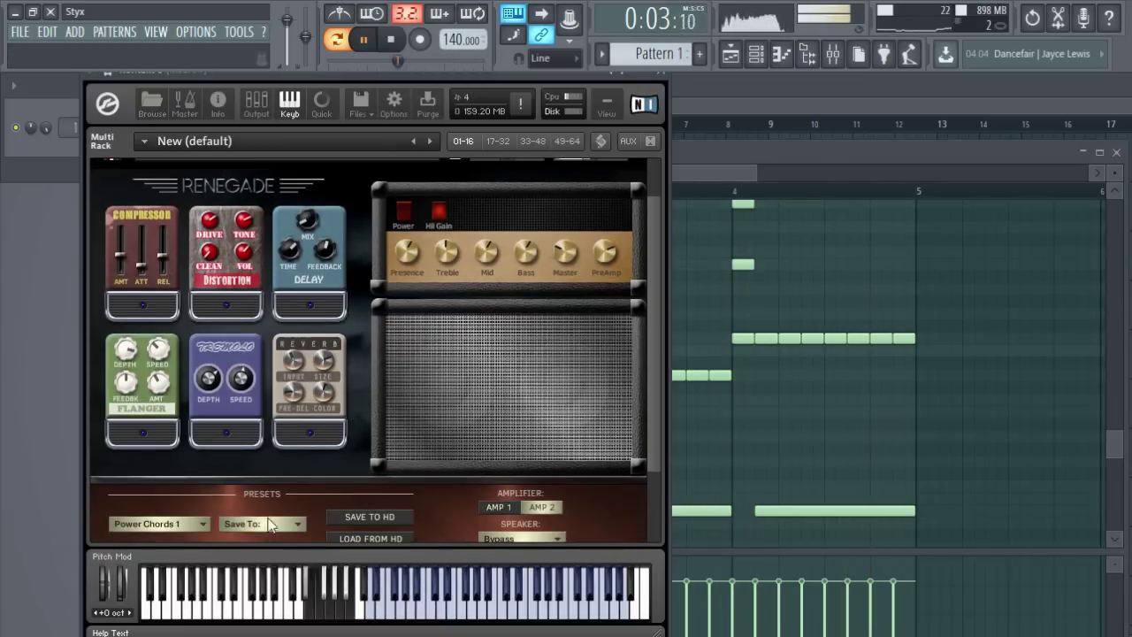
- Show Renegade's main page and switch its pickup selector from the middle position to the bridge position during playback
left_click(165, 478)
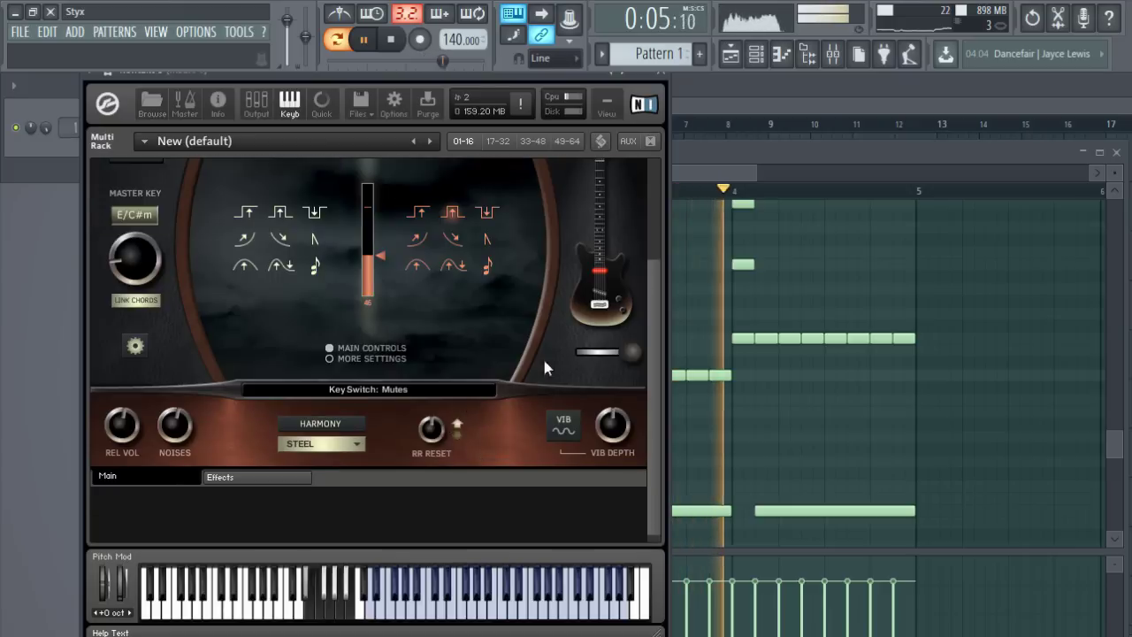
left_click_drag(626, 351, 599, 354)
scroll(601, 354, "up", 1)
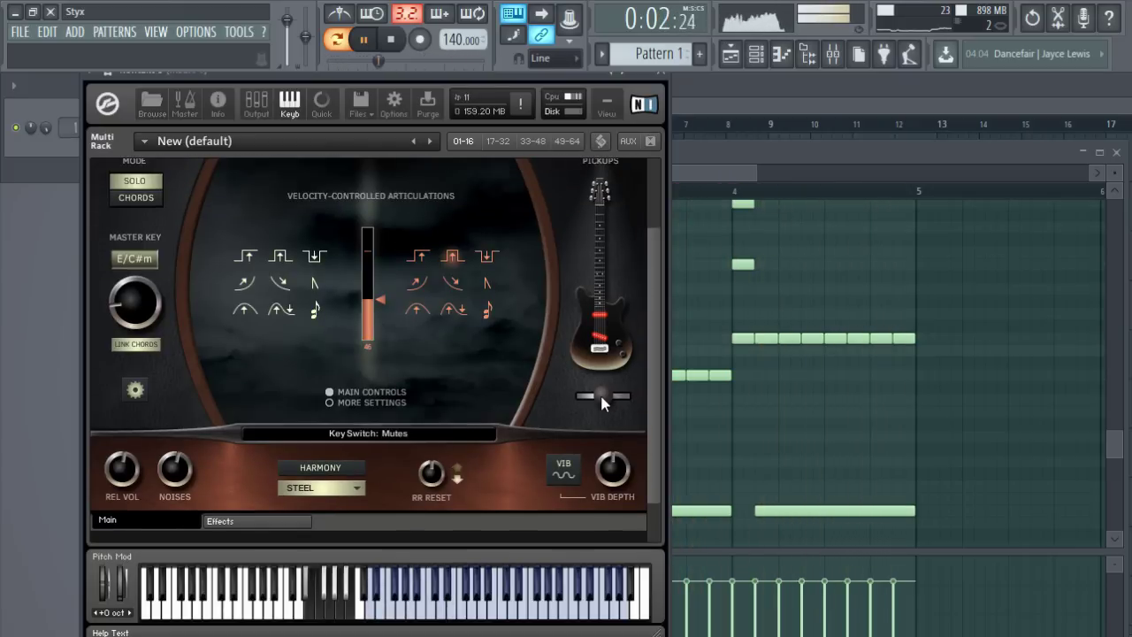
left_click_drag(602, 398, 531, 400)
scroll(512, 405, "up", 1)
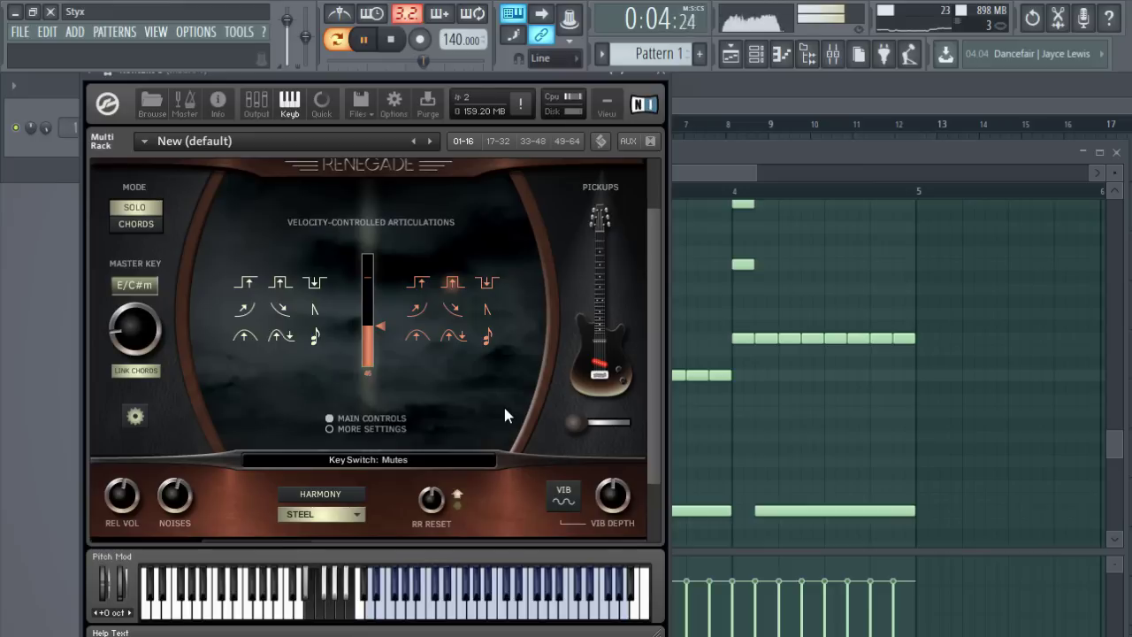
- Return to the pattern's start, replay the riff with the bridge pickup and stop playback
left_click(378, 38)
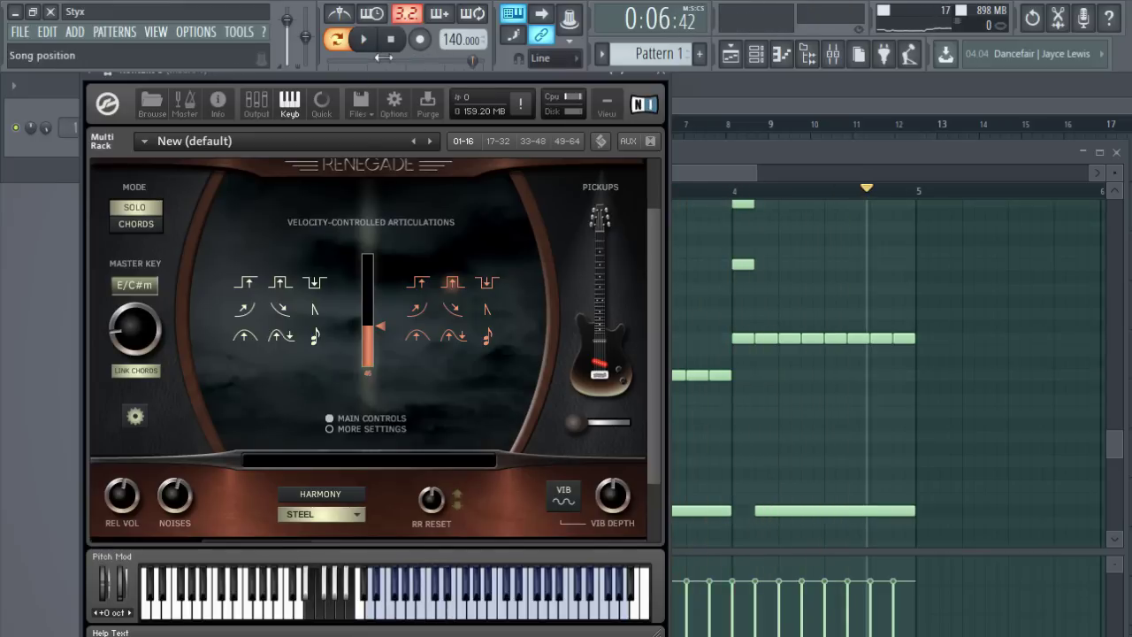
left_click_drag(384, 56, 336, 59)
left_click(364, 39)
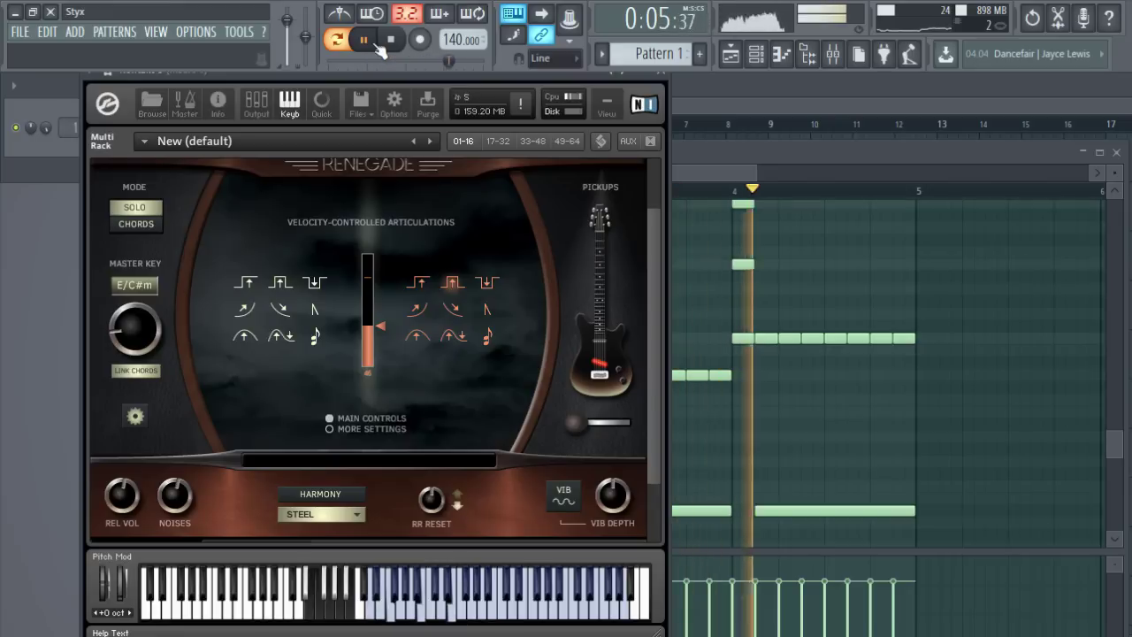
left_click(371, 41)
left_click(391, 42)
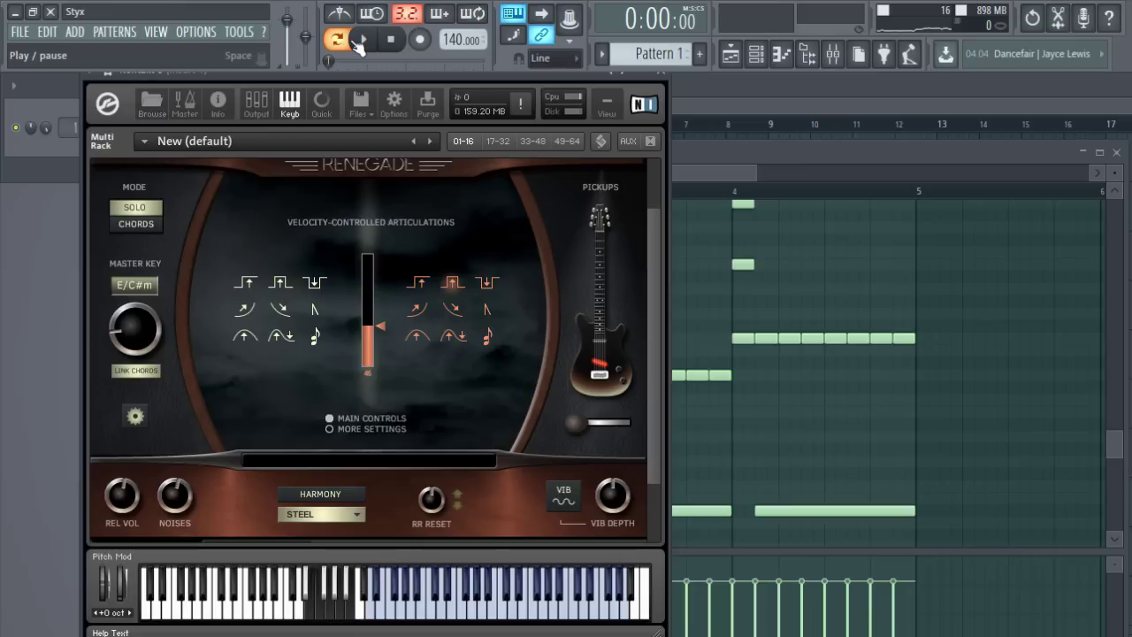
- Restart the riff, reopen GrindMachine from the mixer and compare its Animal amplifier and Djent Box pages
left_click(360, 40)
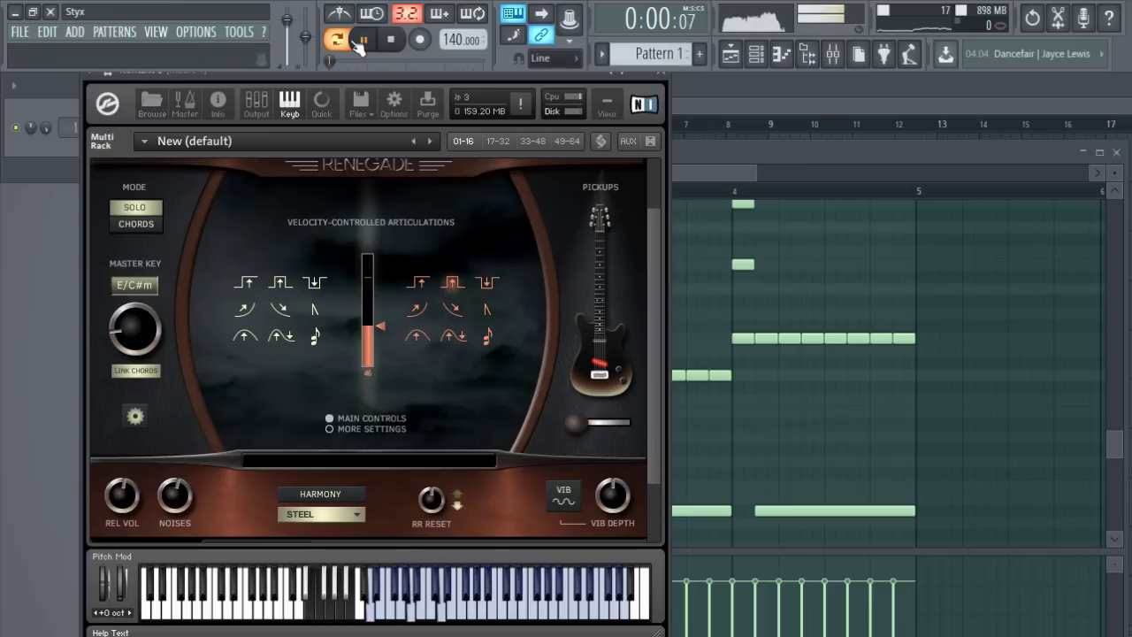
left_click(832, 53)
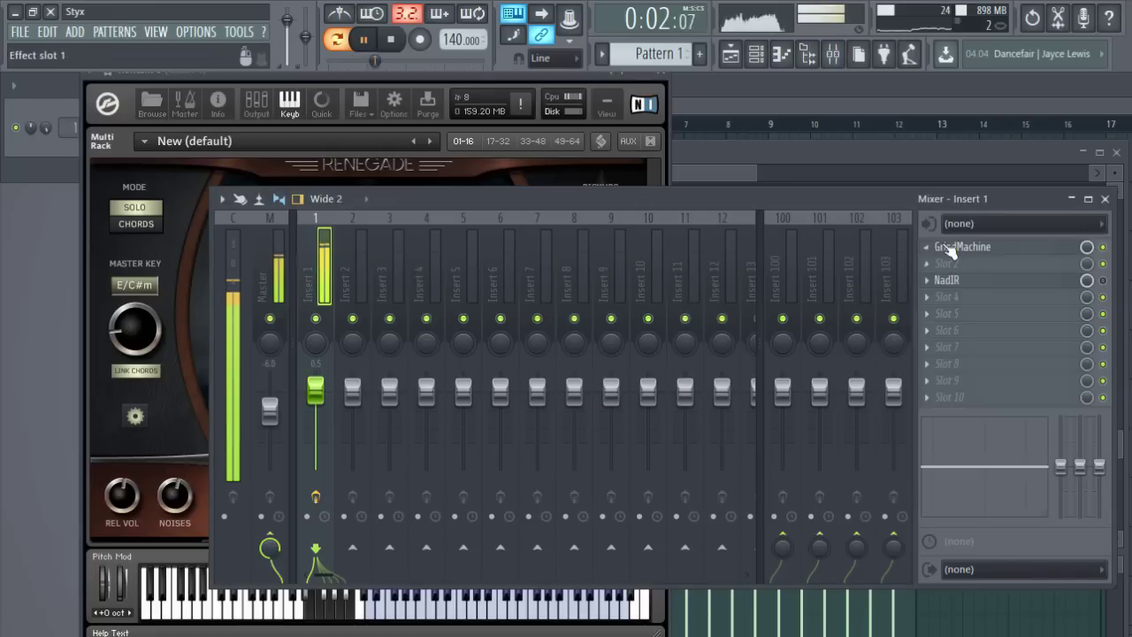
left_click(965, 250)
left_click(470, 572)
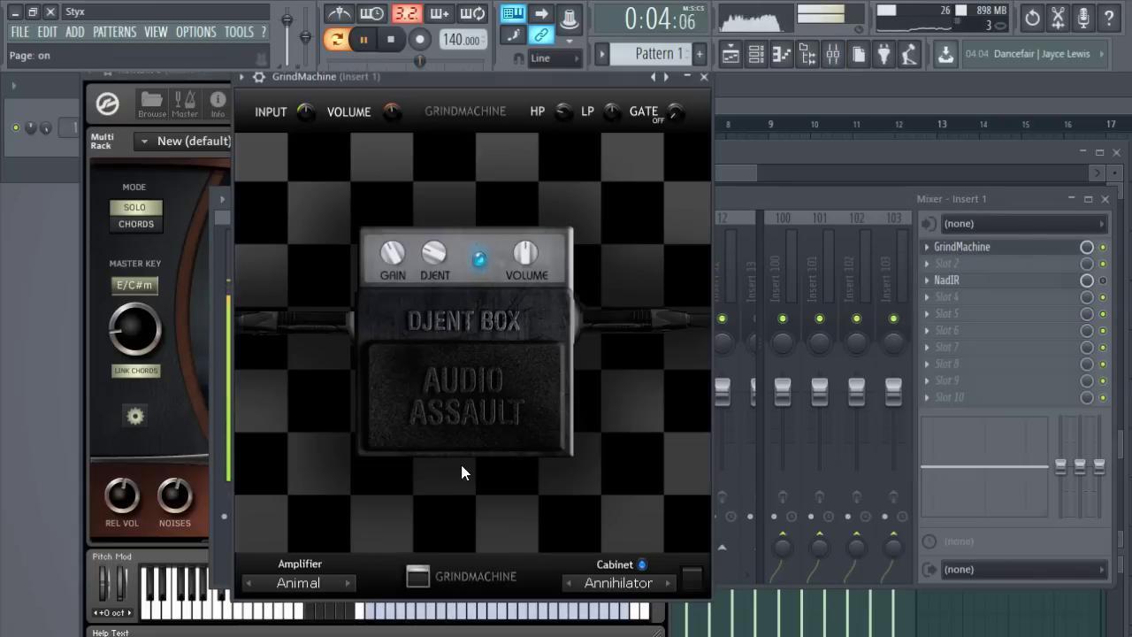
left_click(448, 576)
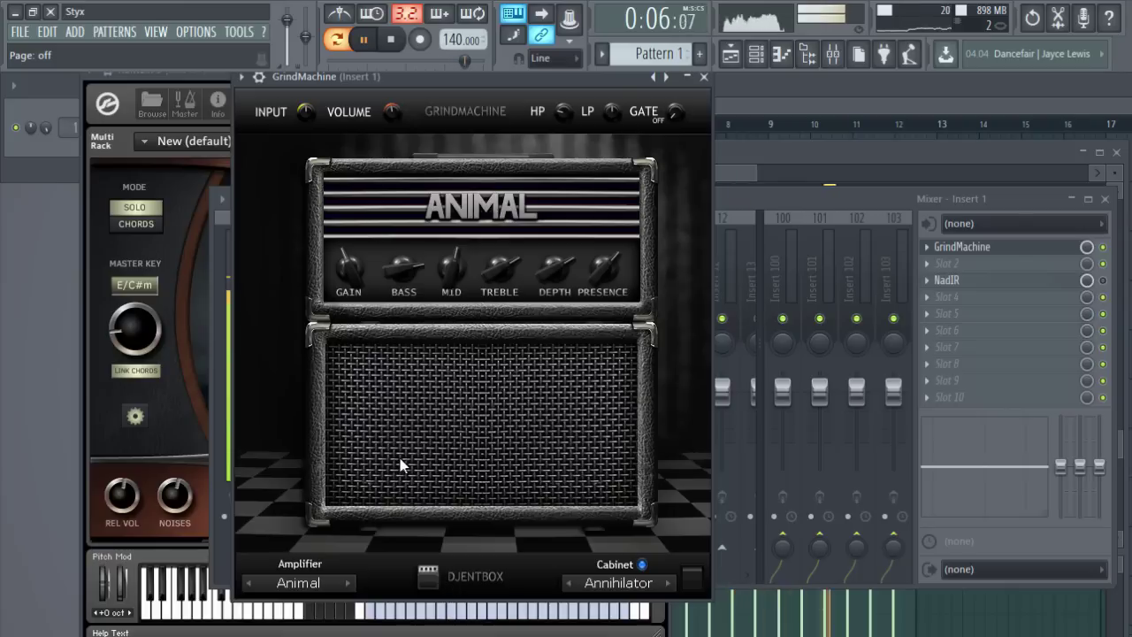
left_click(451, 572)
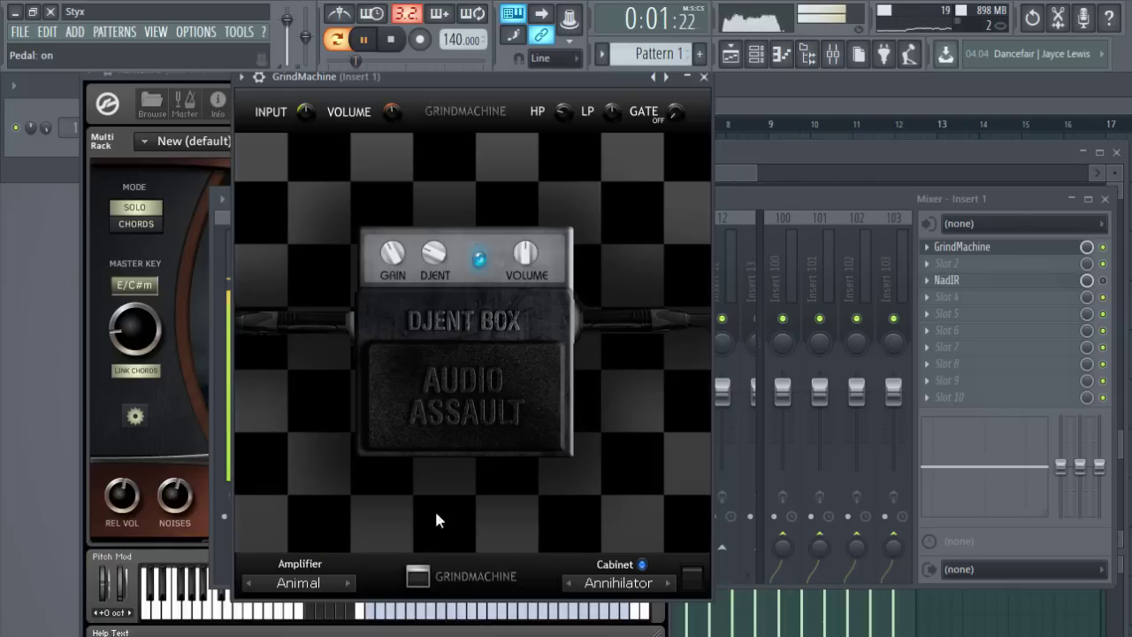
left_click(443, 582)
- Lower the Gain of GrindMachine's Animal amplifier to 14 and close the plugin window
left_click_drag(343, 281, 356, 328)
left_click_drag(349, 270, 346, 263)
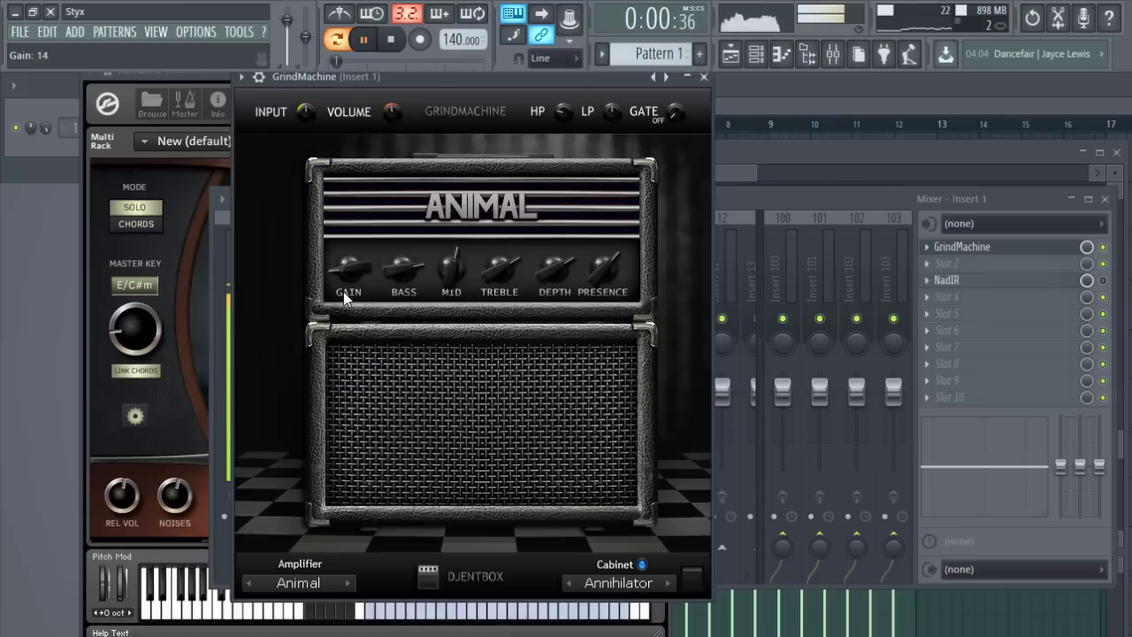
left_click(704, 79)
- Set Renegade's pickup selector to the middle position and pause the riff
left_click(405, 88)
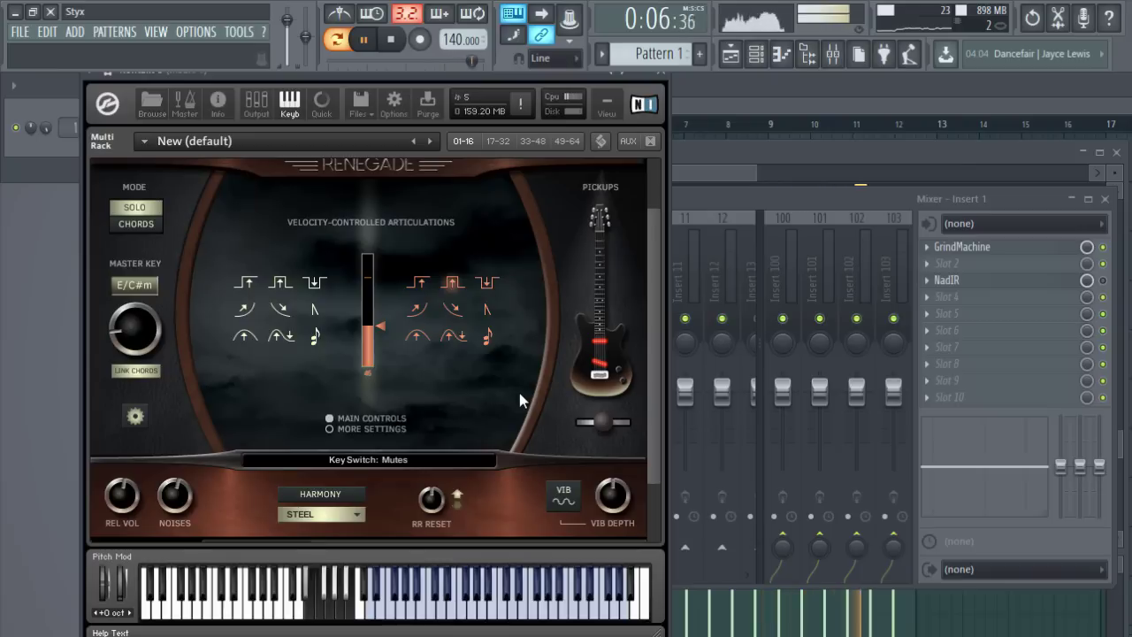
left_click(363, 39)
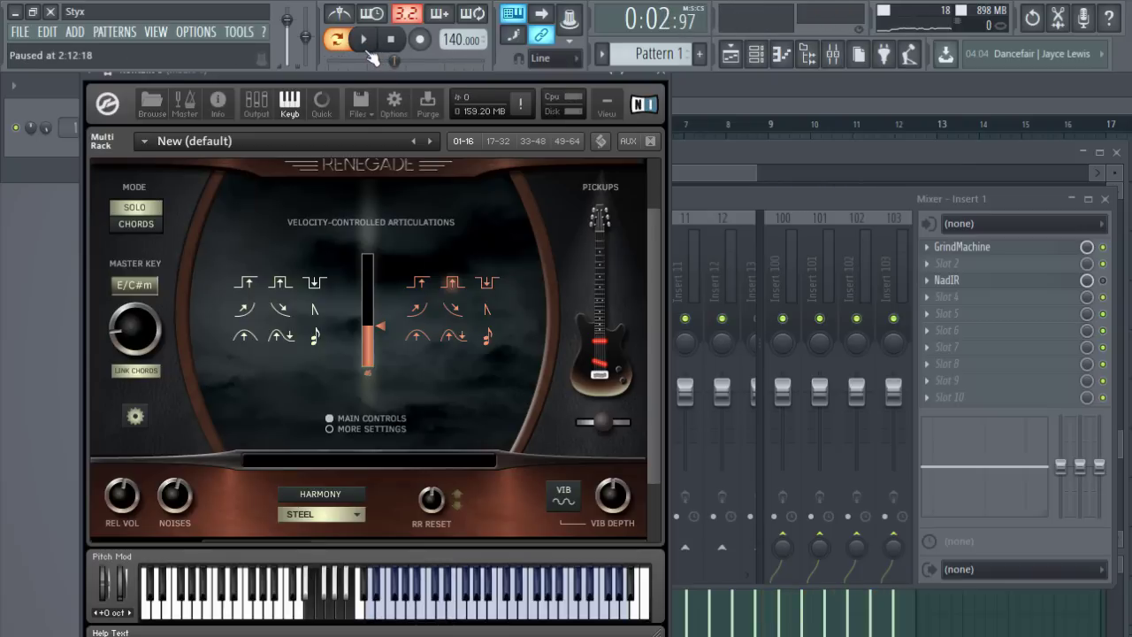
- Play the riff while comparing Renegade's neck pickup with its bridge pickup, and pause playback
left_click(365, 41)
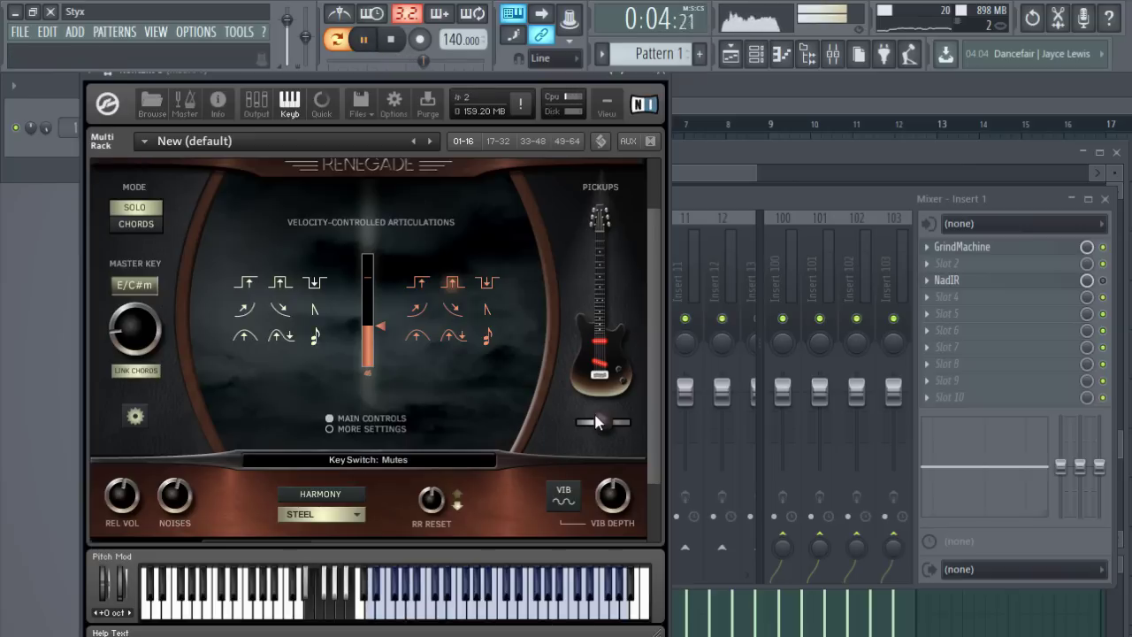
left_click(627, 421)
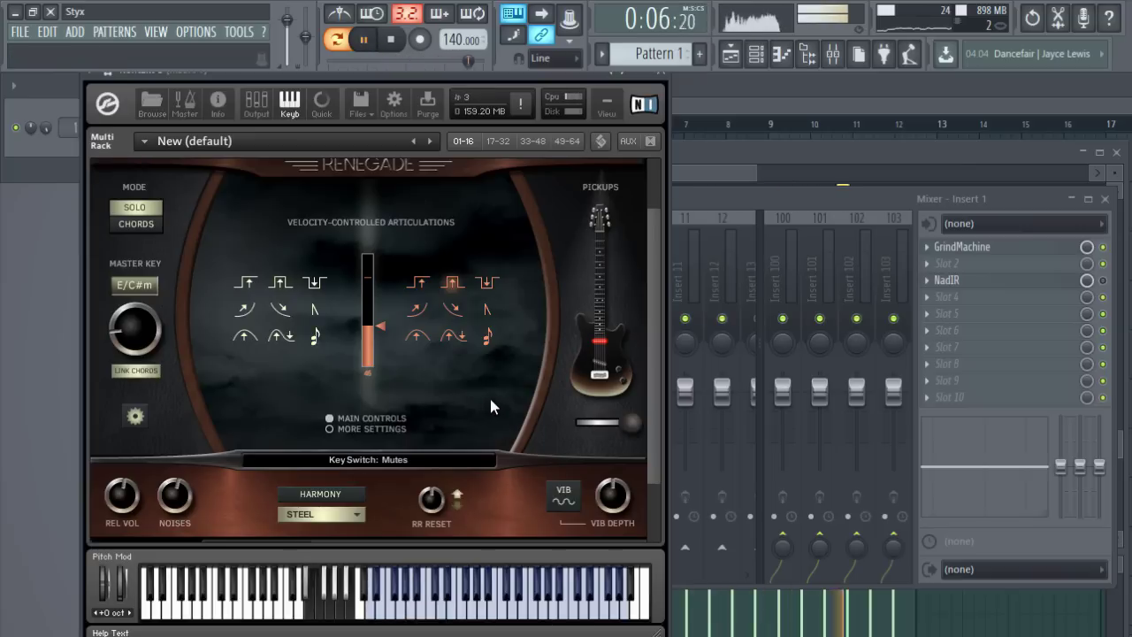
left_click_drag(621, 423, 570, 424)
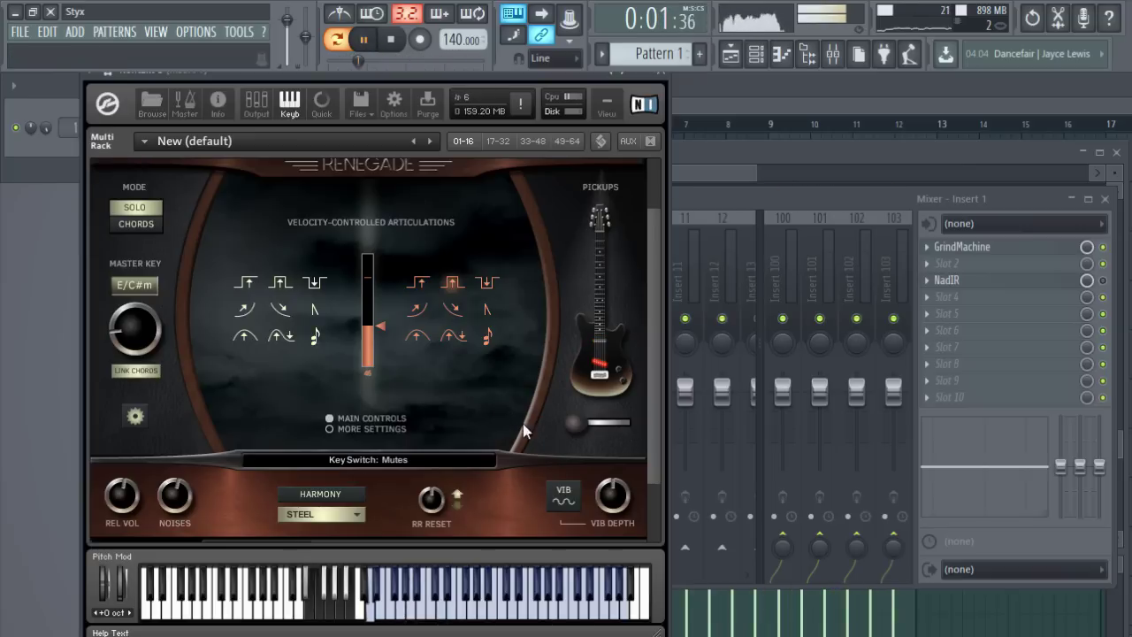
scroll(300, 386, "down", 3)
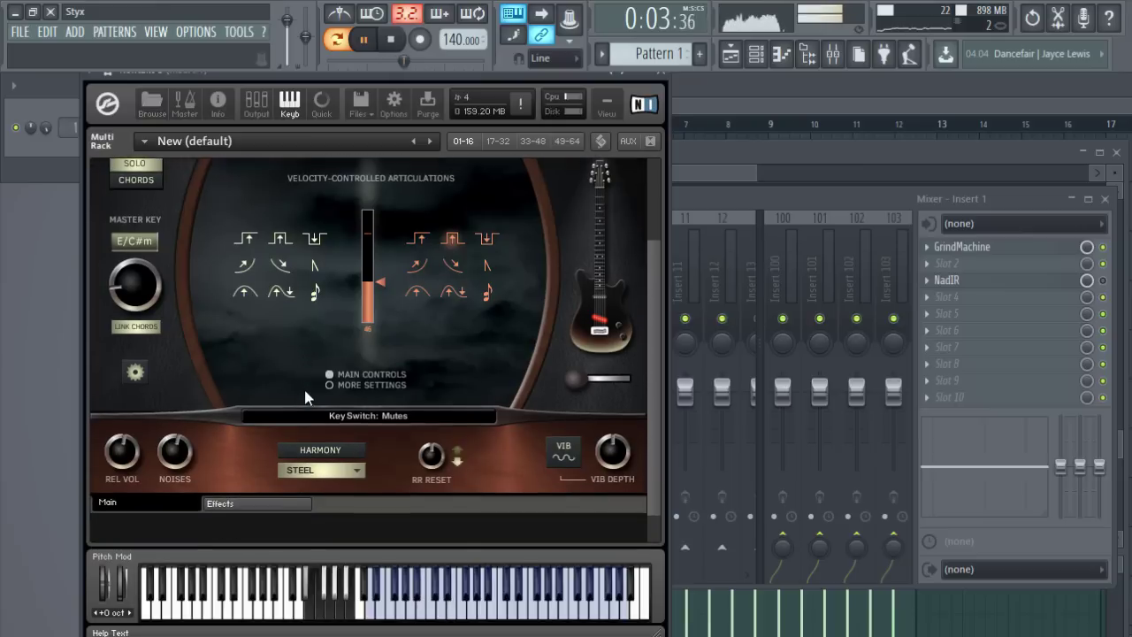
left_click(363, 39)
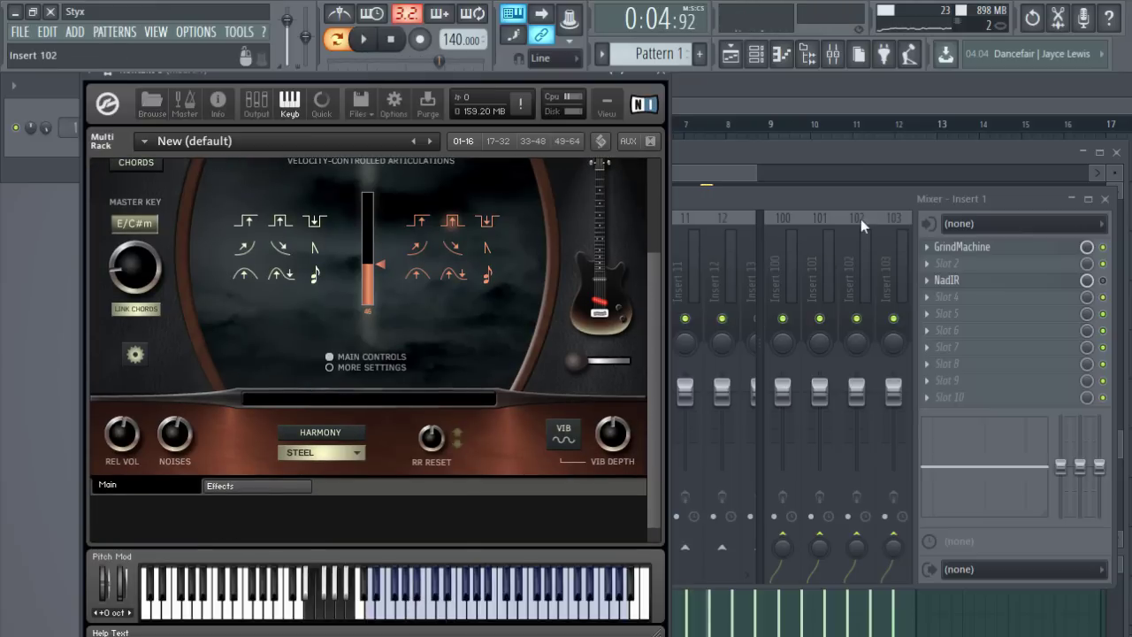
- Bypass GrindMachine, load Toneforge - Menace in slot 2 of mixer Insert 1, and play the riff through it
left_click(798, 194)
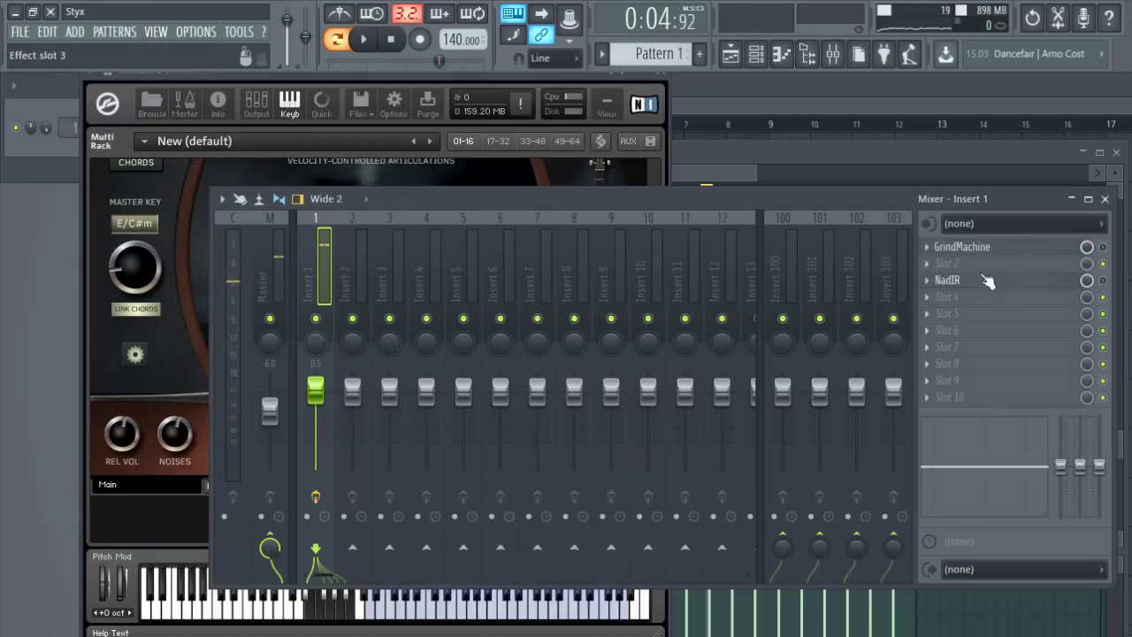
left_click(928, 267)
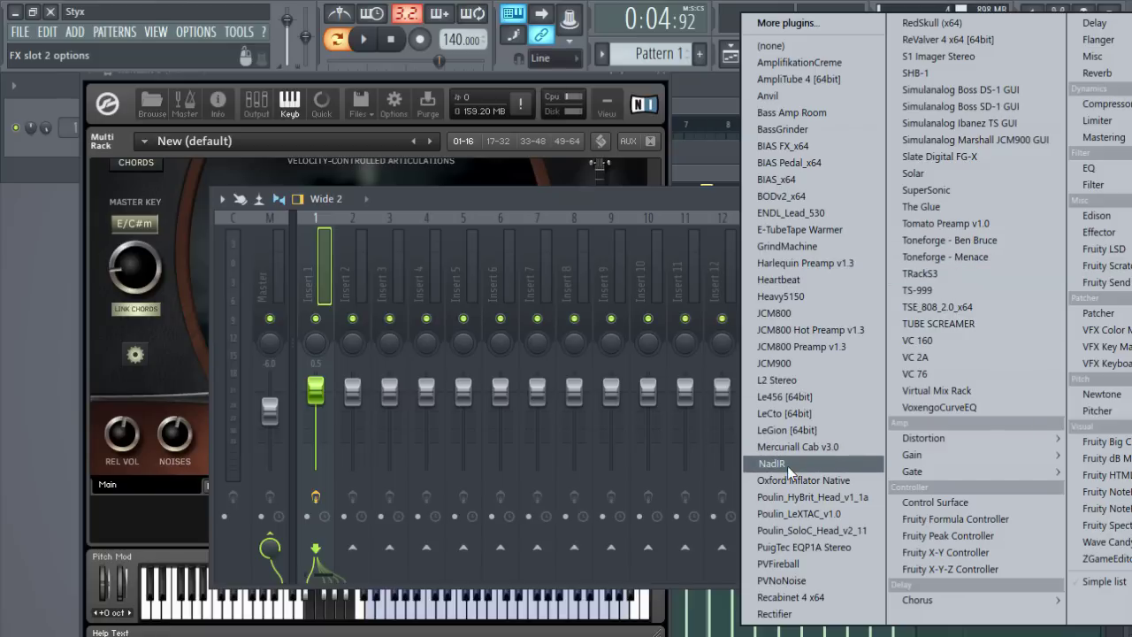
left_click(945, 257)
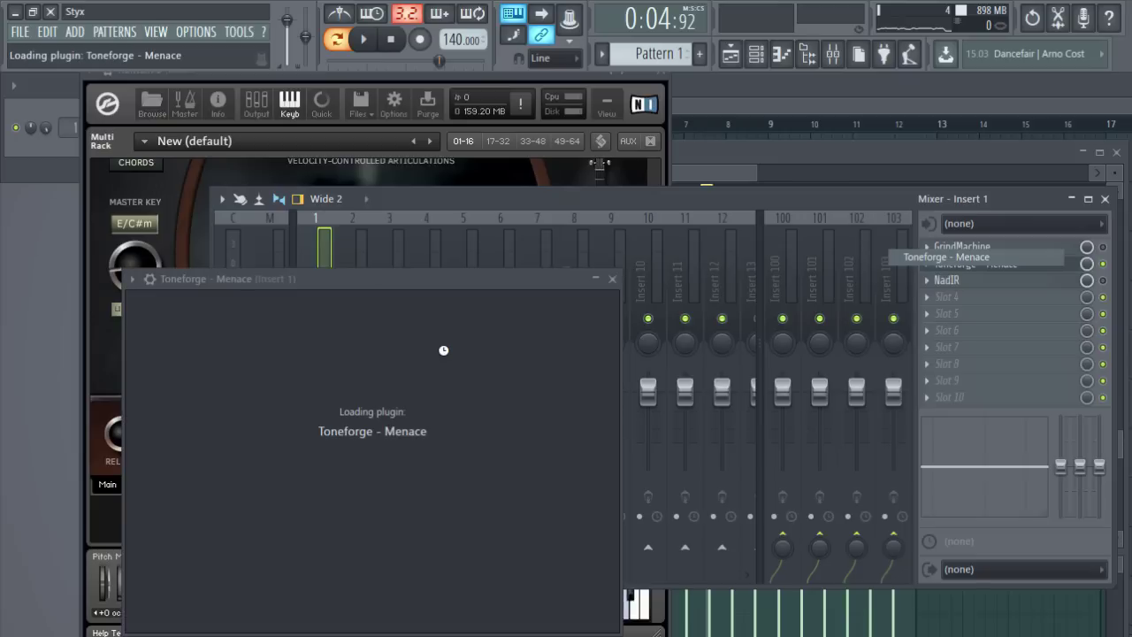
left_click(364, 39)
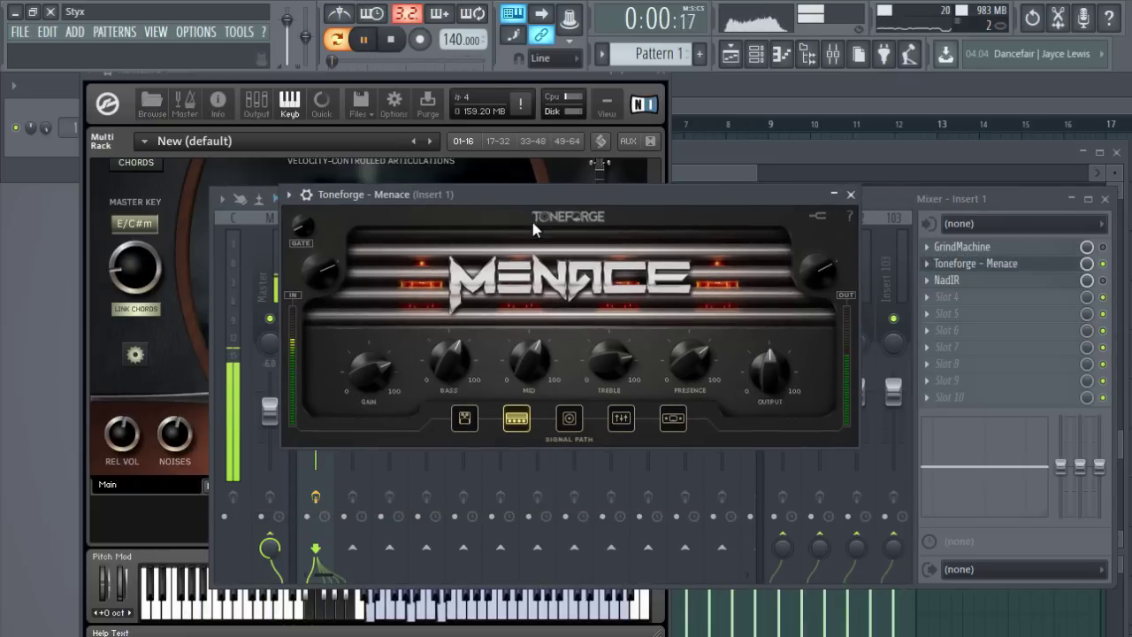
mouse_move(768, 336)
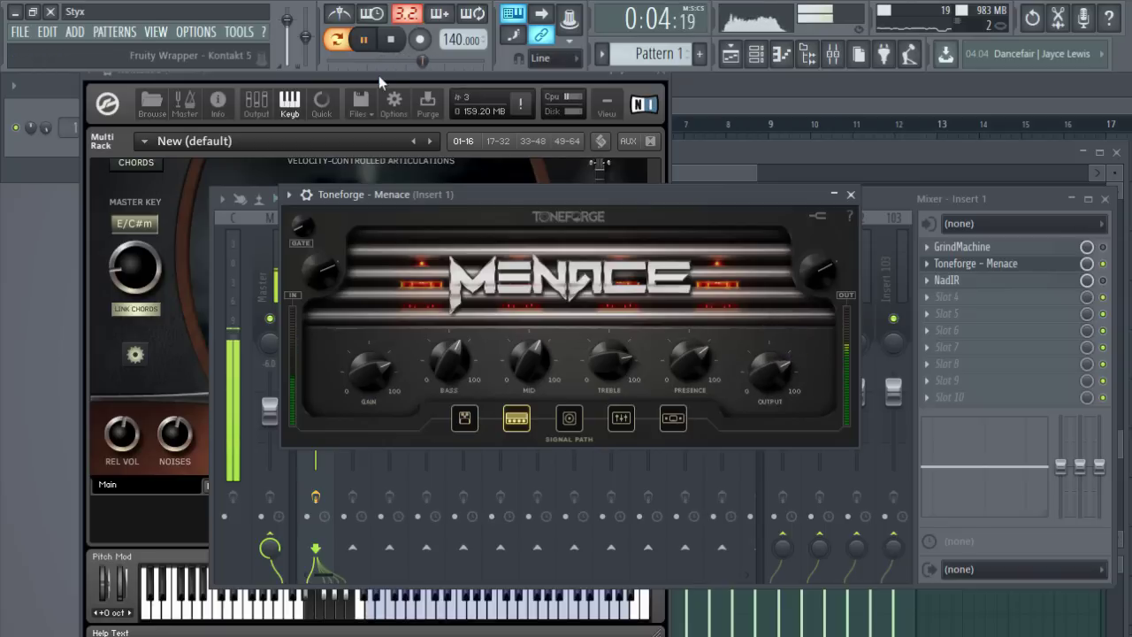
- Return to Kontakt, set Renegade's pickup selector to the middle position and pause the riff
left_click(379, 75)
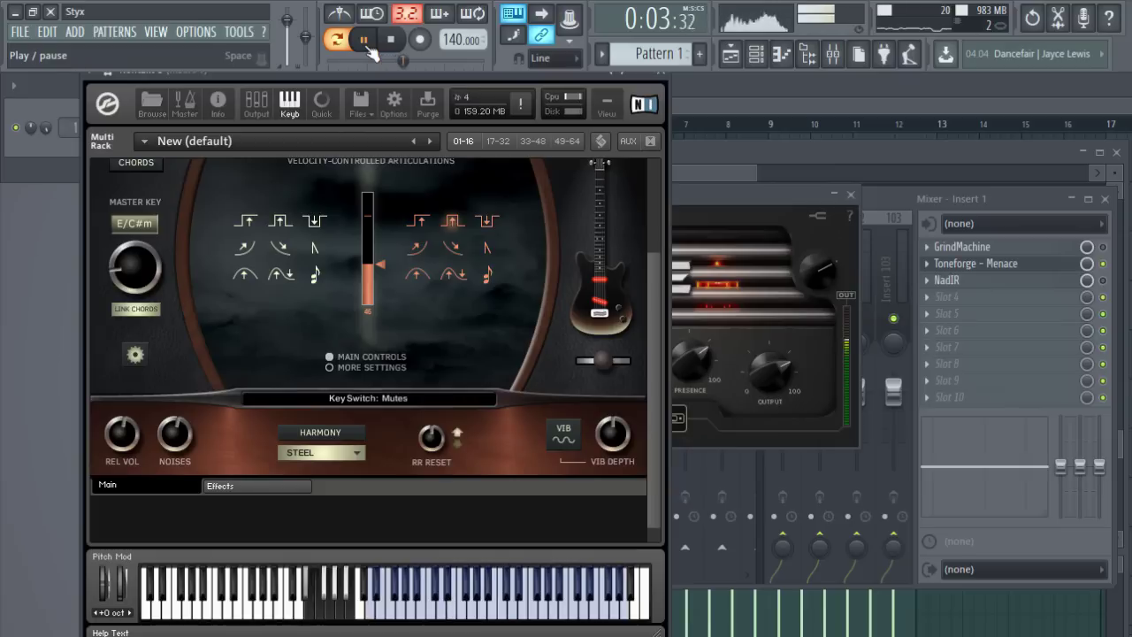
left_click(368, 46)
scroll(449, 363, "up", 1)
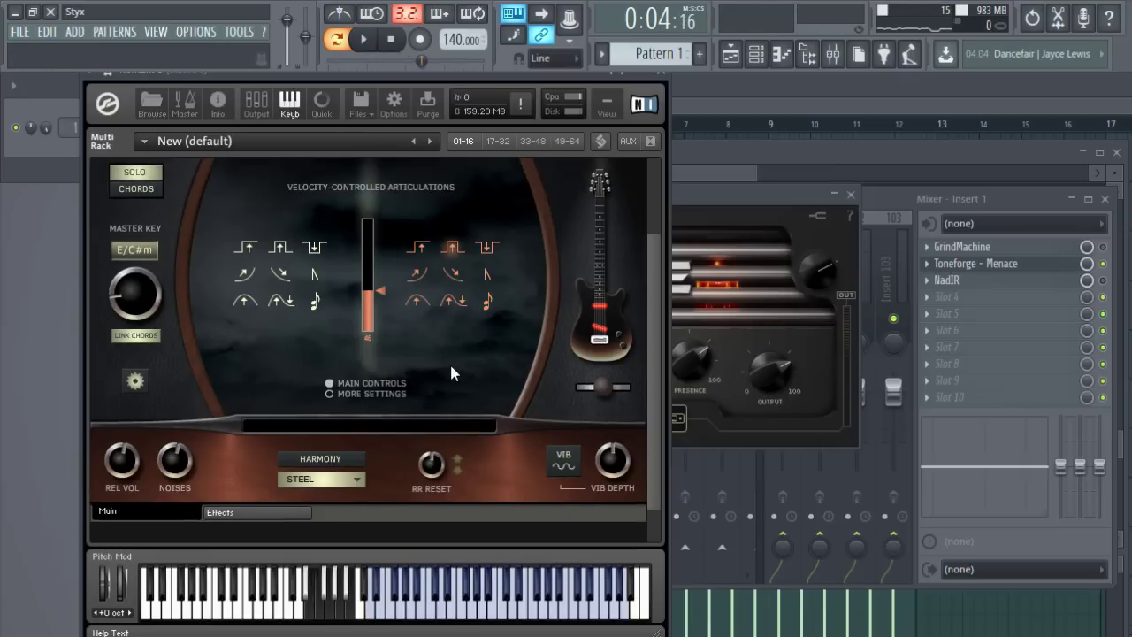
scroll(451, 373, "up", 2)
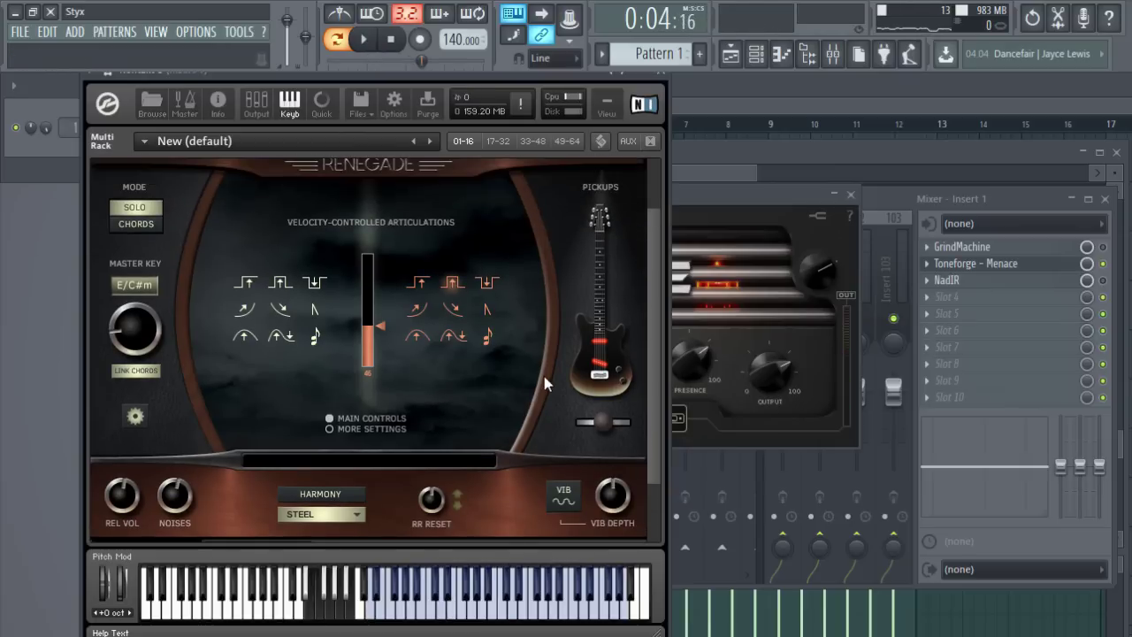
scroll(484, 389, "down", 2)
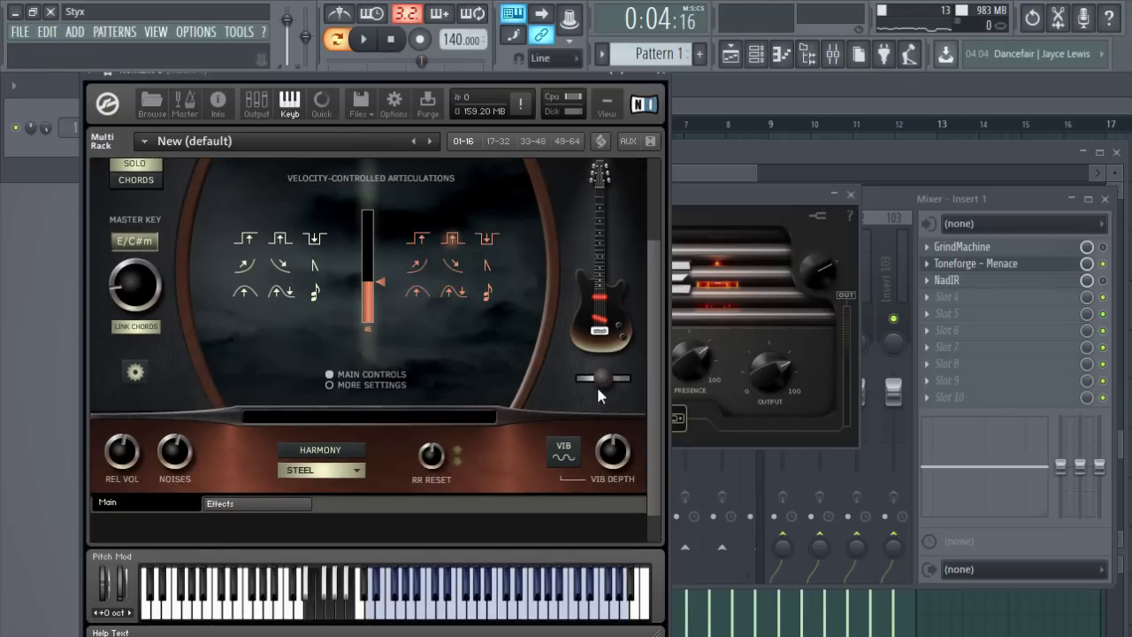
- Audition the riff through Menace, alternating Renegade's pickup selector between neck and bridge twice, and stop playback
left_click_drag(597, 379, 652, 387)
left_click(363, 39)
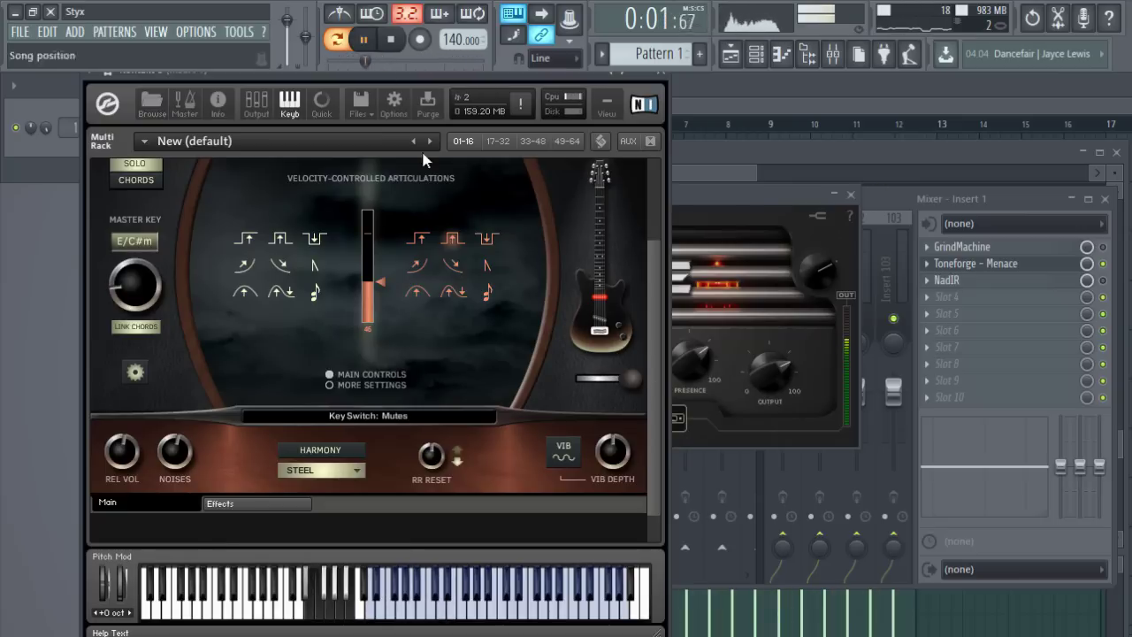
left_click(636, 383)
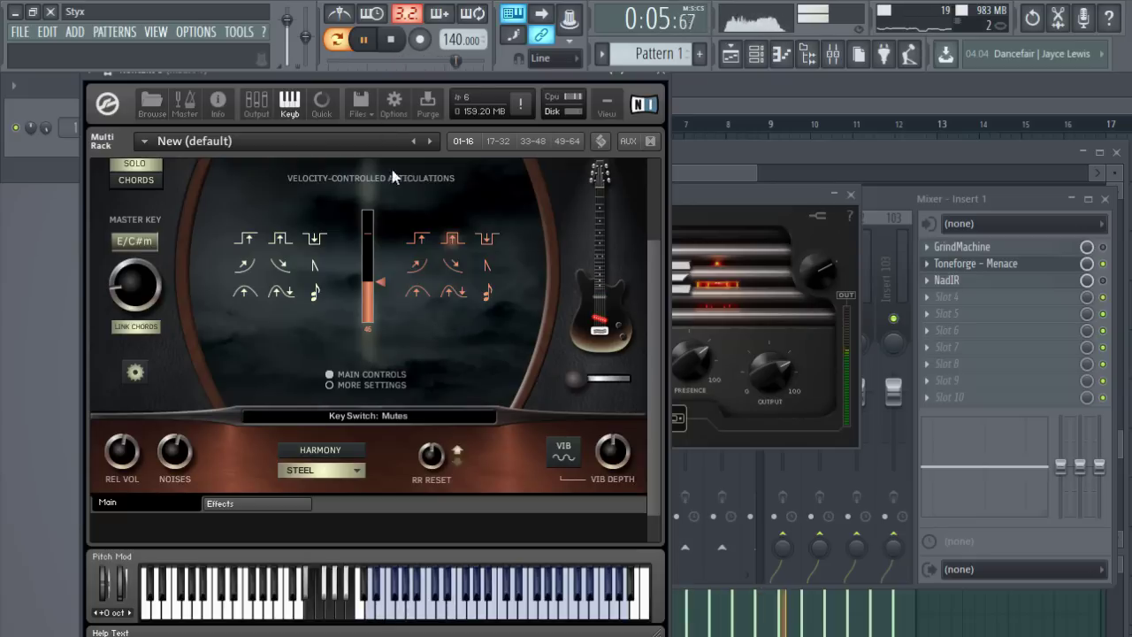
left_click(371, 44)
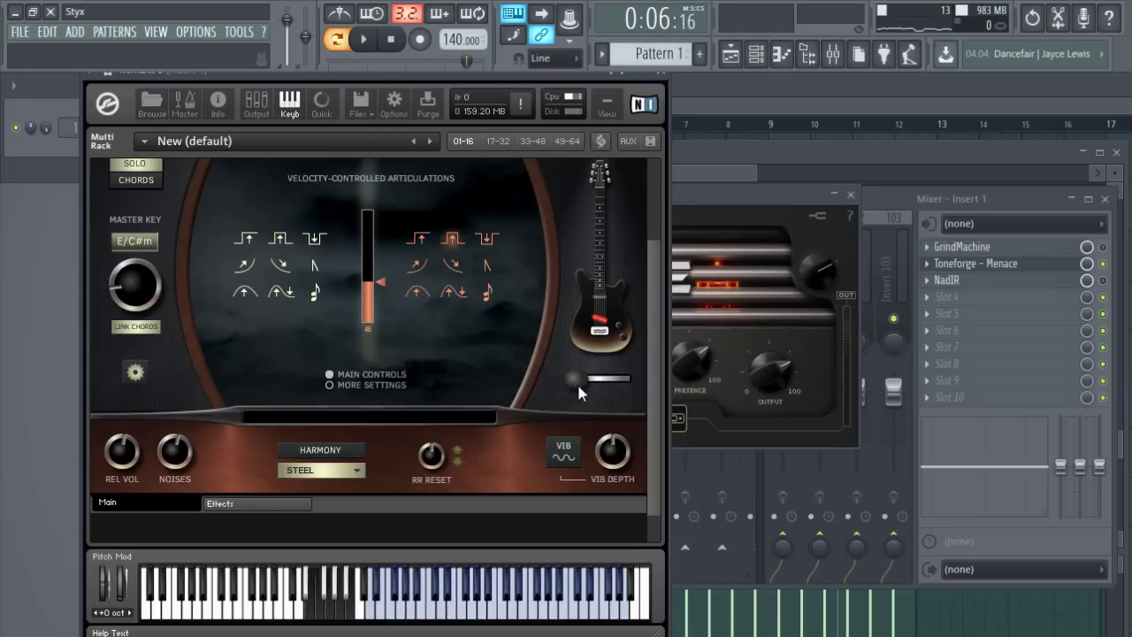
left_click_drag(578, 381, 638, 385)
left_click(366, 40)
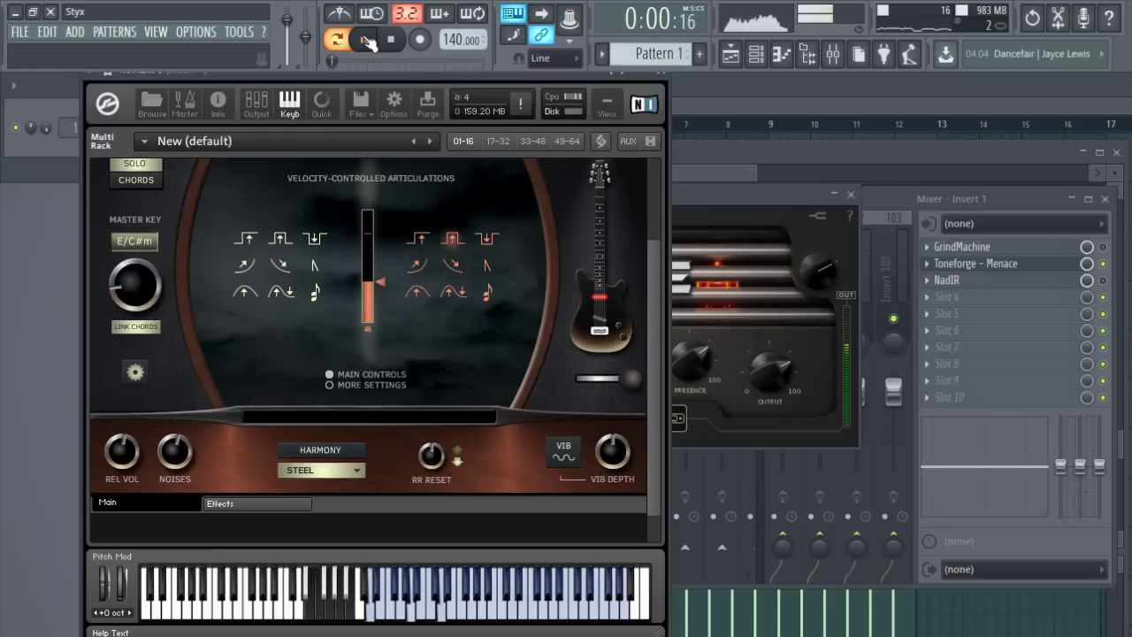
left_click_drag(627, 385, 576, 381)
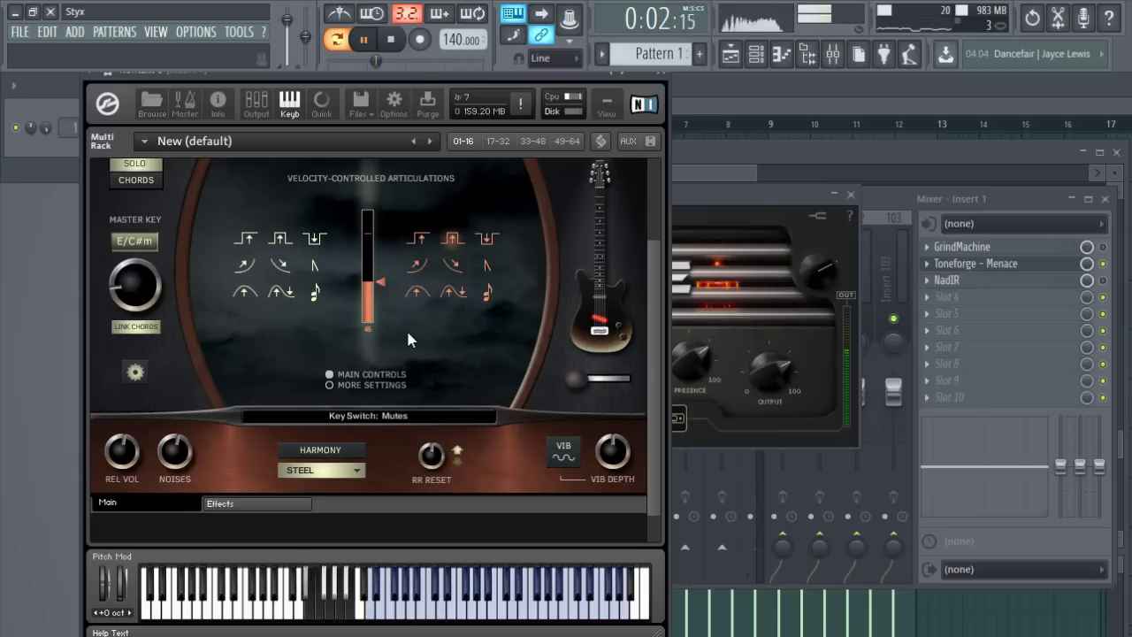
left_click(390, 38)
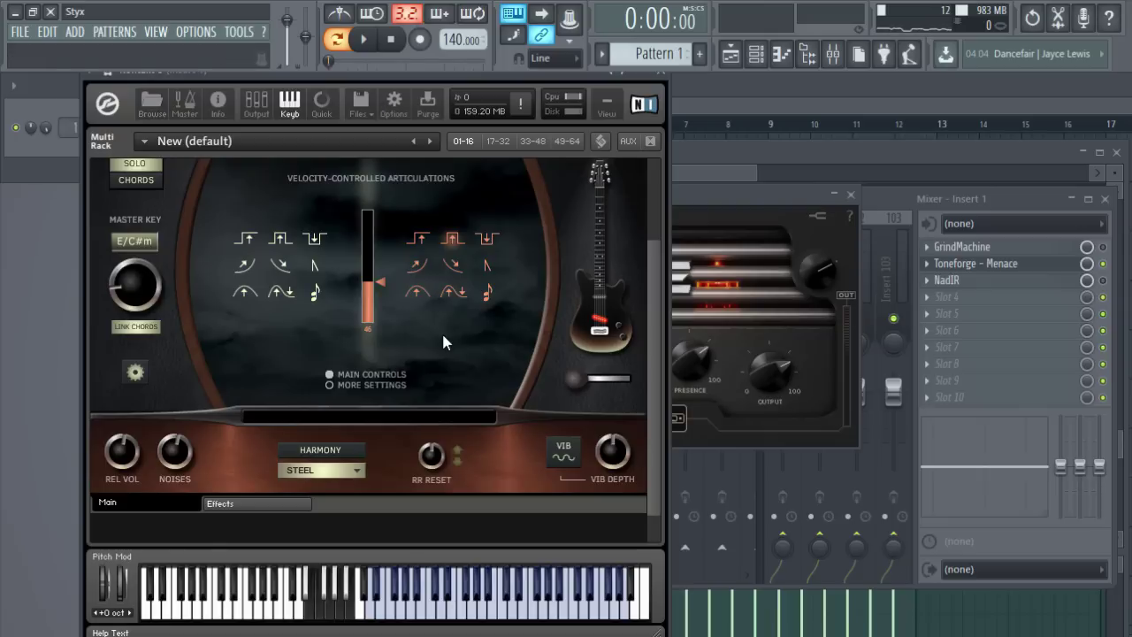
- Close the Menace plugin window and bypass Menace on mixer Insert 1
scroll(442, 336, "up", 3)
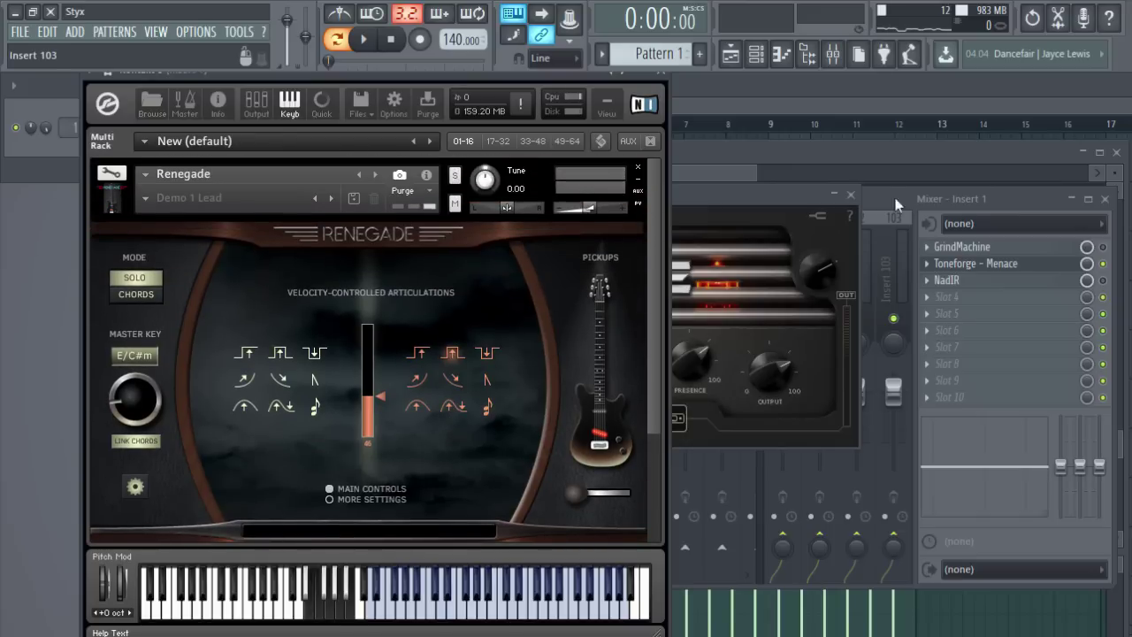
left_click(851, 194)
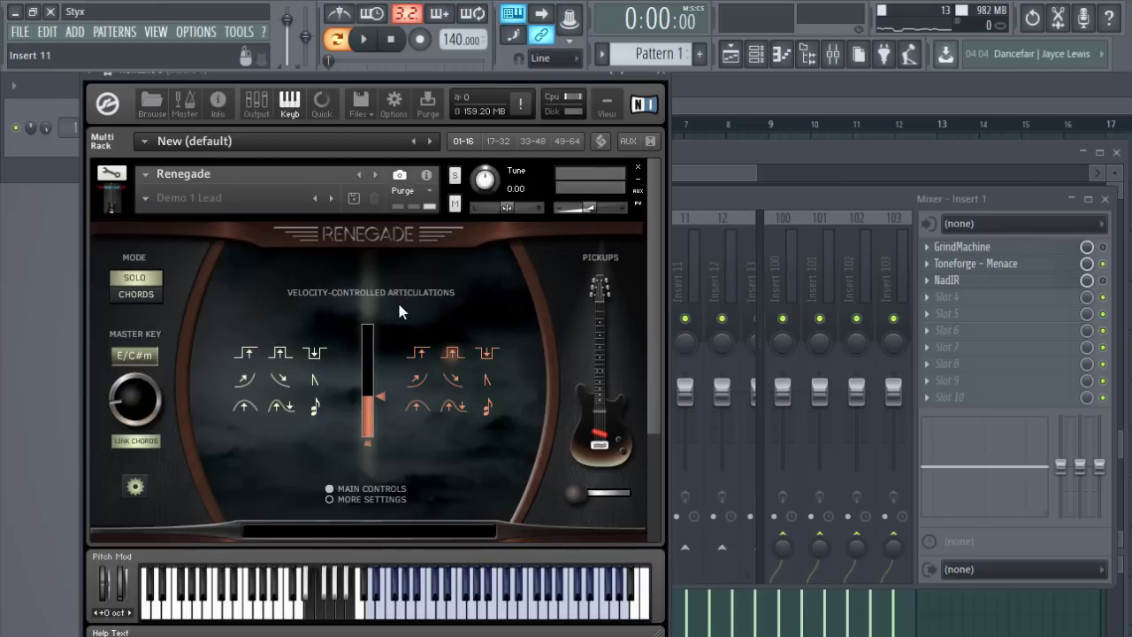
left_click(1087, 265)
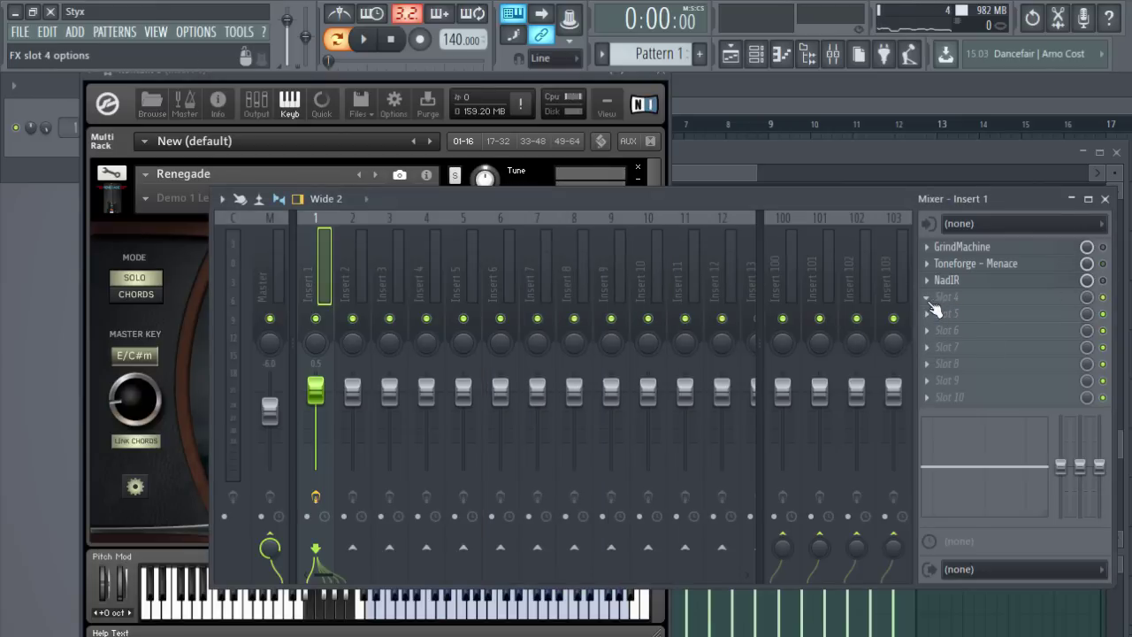
- Load TSE_808_2.0_x64 in slot 4 of Insert 1, reposition its window and raise Drive to just below the midpoint
left_click(931, 304)
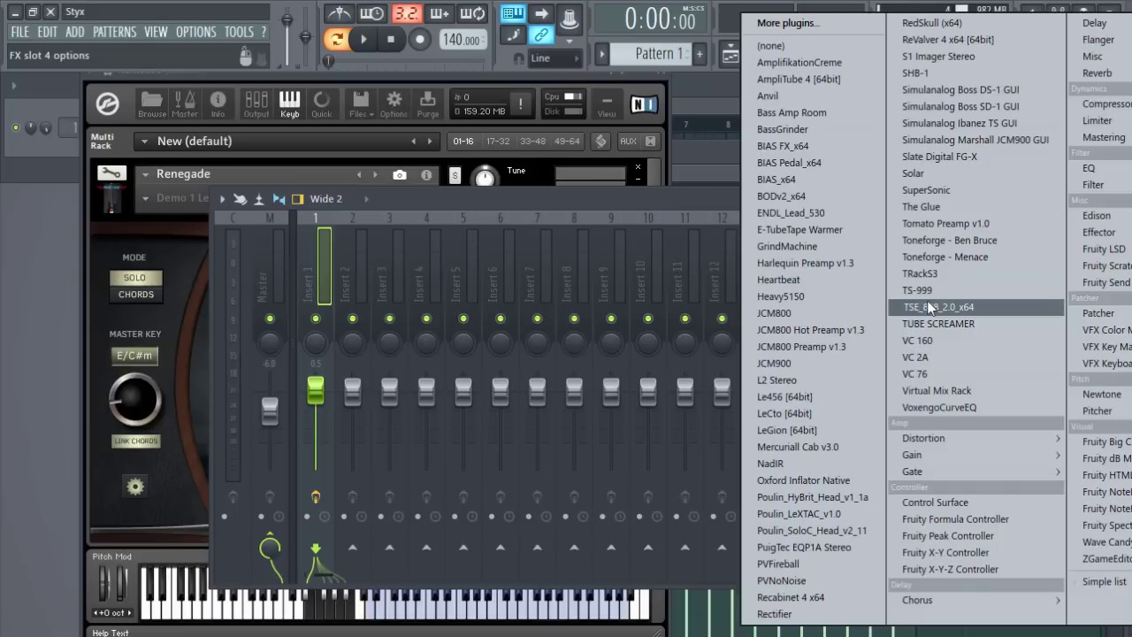
left_click(927, 305)
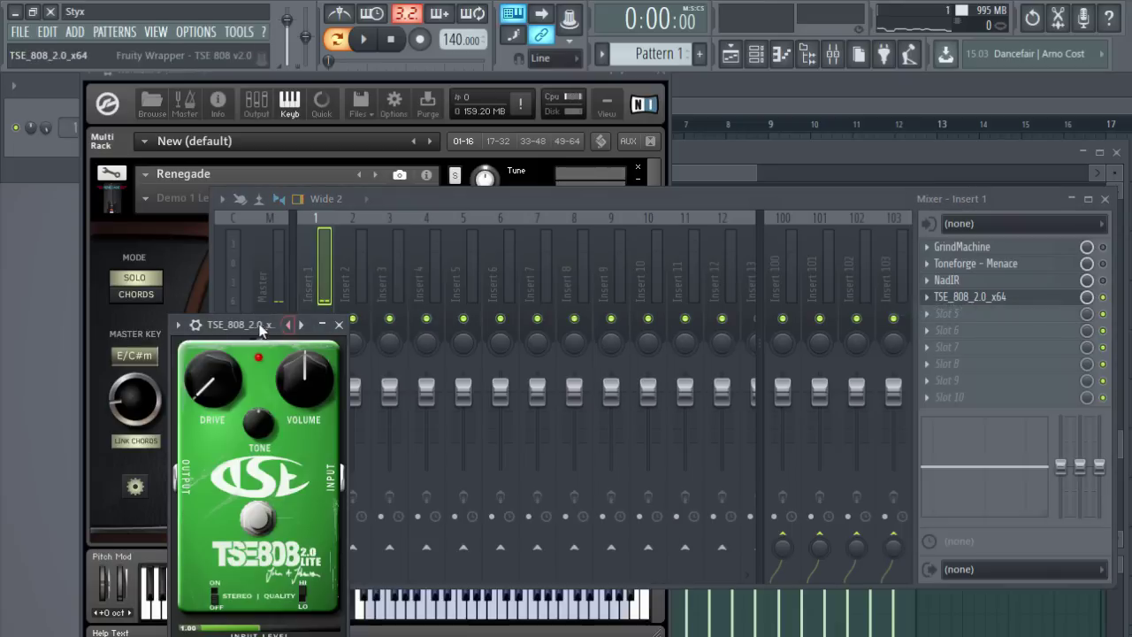
left_click_drag(257, 324, 477, 168)
left_click_drag(436, 220, 446, 141)
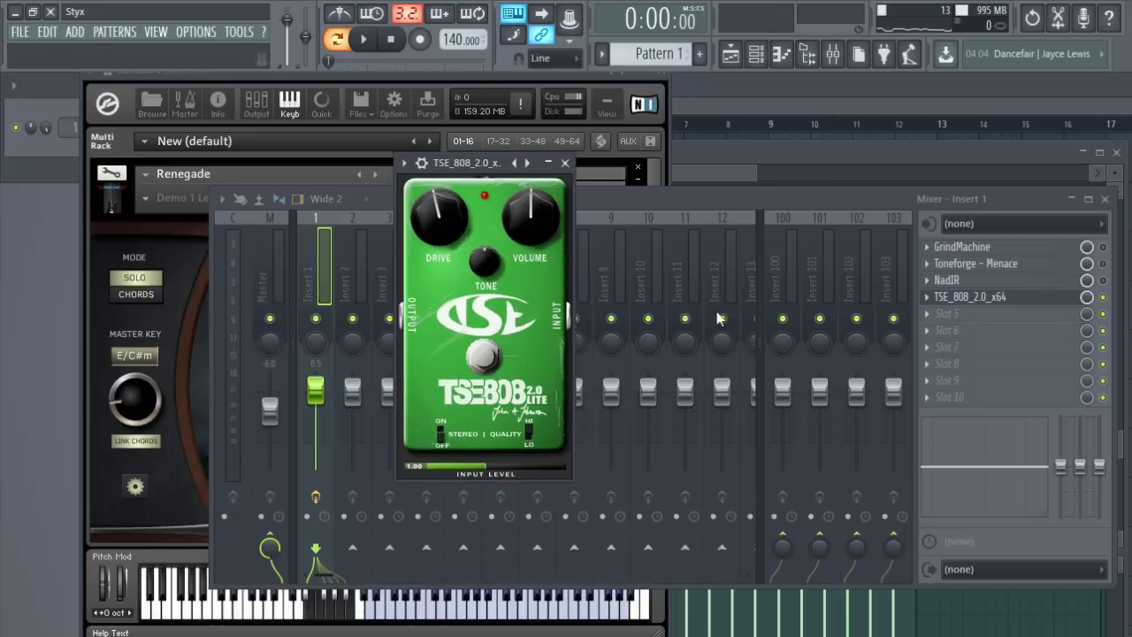
- Load Simulanalog Marshall JCM900 GUI in slot 5 of Insert 1 and play the riff through it
left_click(929, 314)
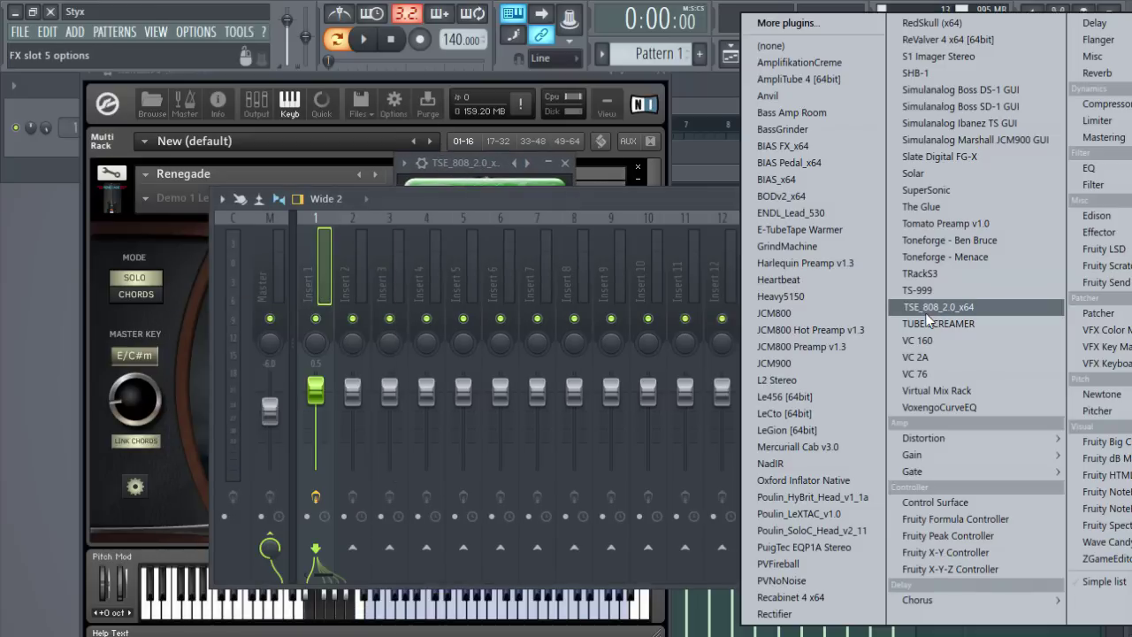
left_click(936, 139)
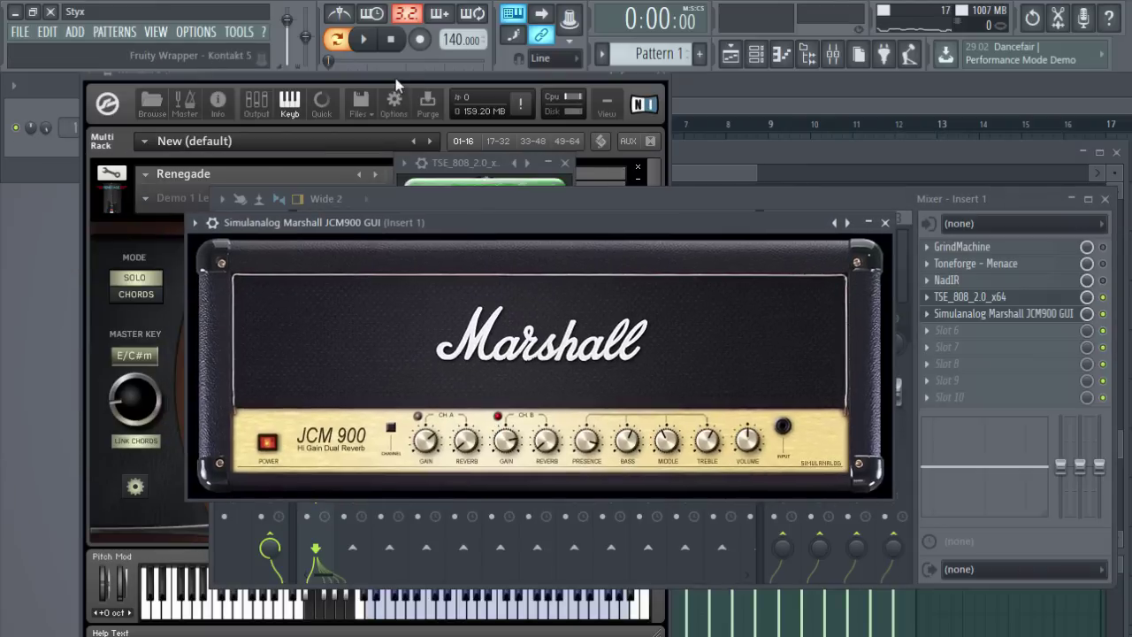
left_click(362, 39)
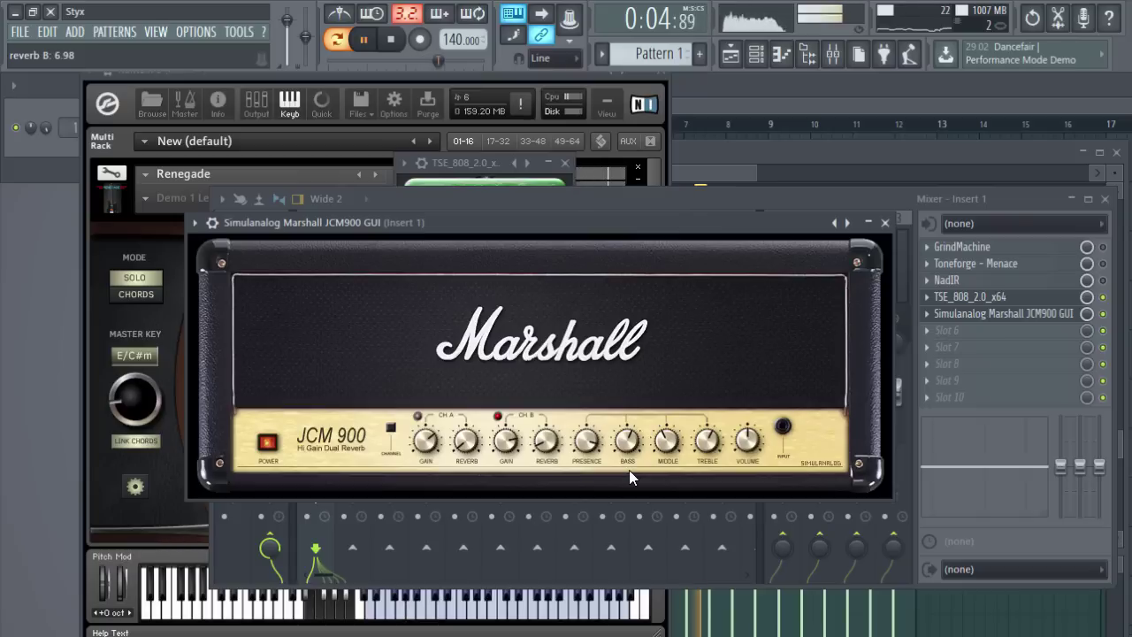
- Close the JCM900 window and set the TSE808's Tone to about 8.8, with Volume and Drive slightly above the midpoint
left_click(884, 222)
left_click(484, 161)
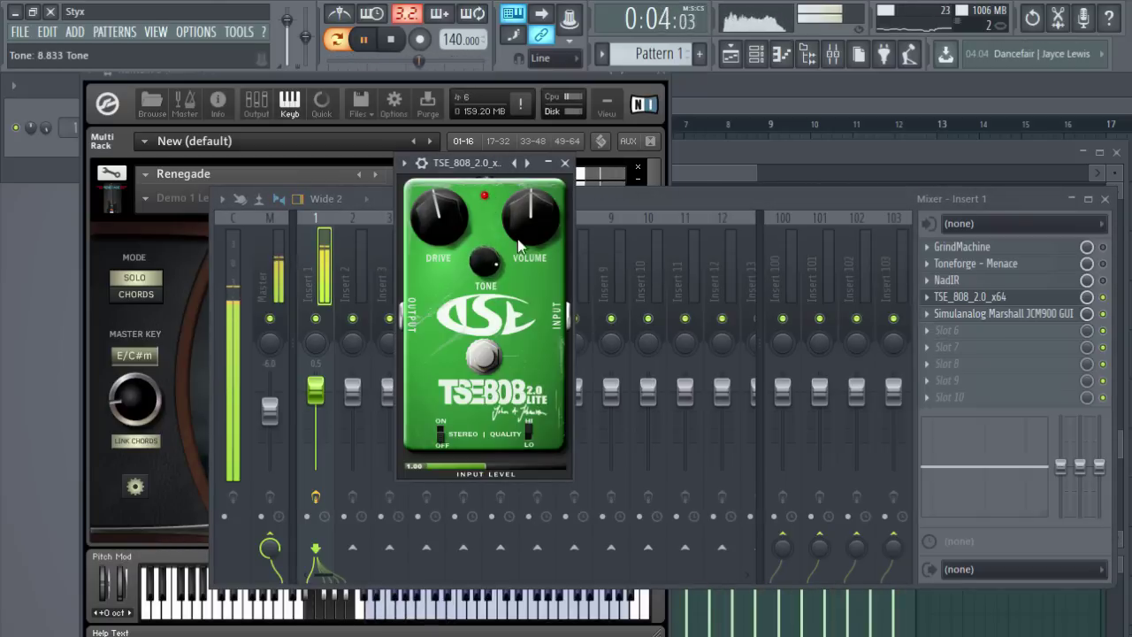
left_click_drag(527, 232, 528, 209)
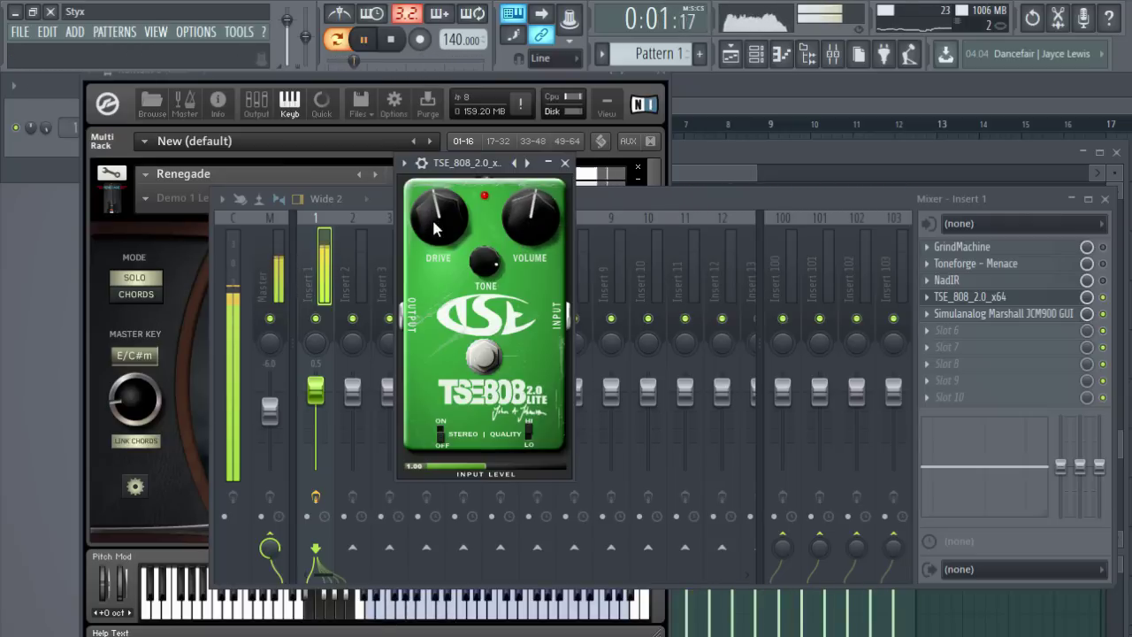
left_click_drag(438, 226, 442, 262)
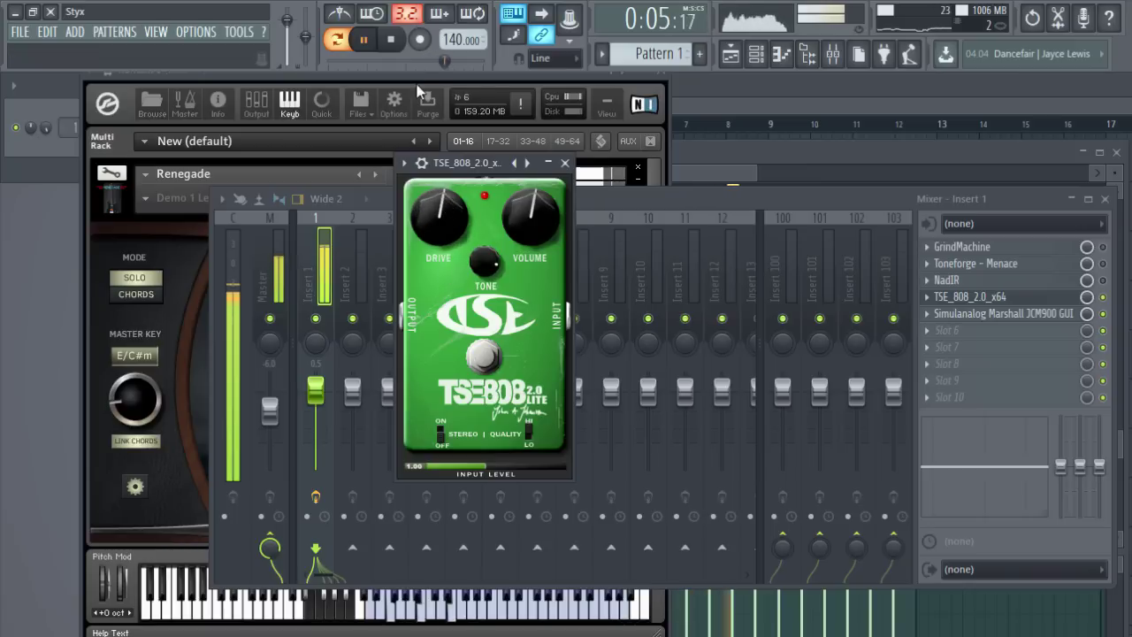
- Return to Kontakt, try Renegade's middle pickup position, switch to the neck pickup and pause the riff
left_click(575, 89)
left_click(599, 493)
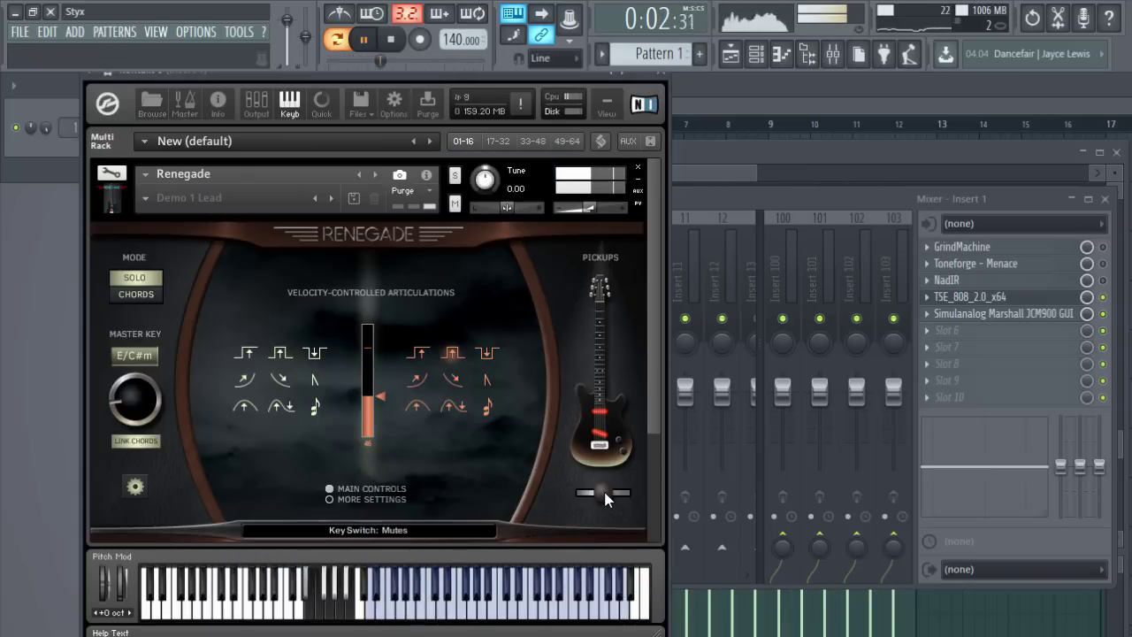
left_click(623, 498)
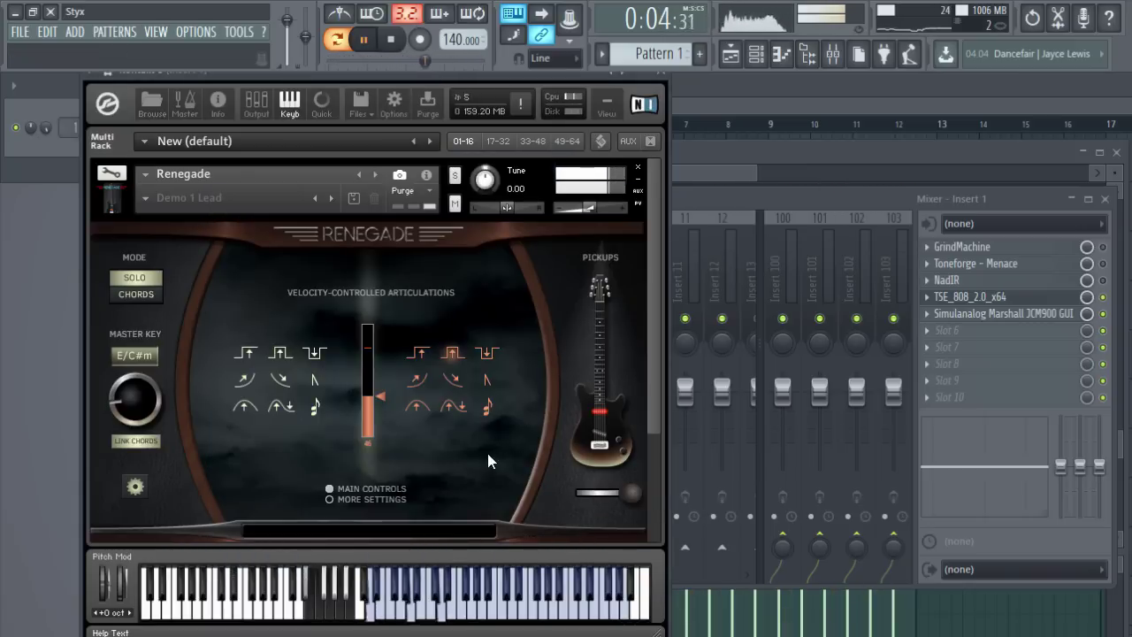
left_click(363, 41)
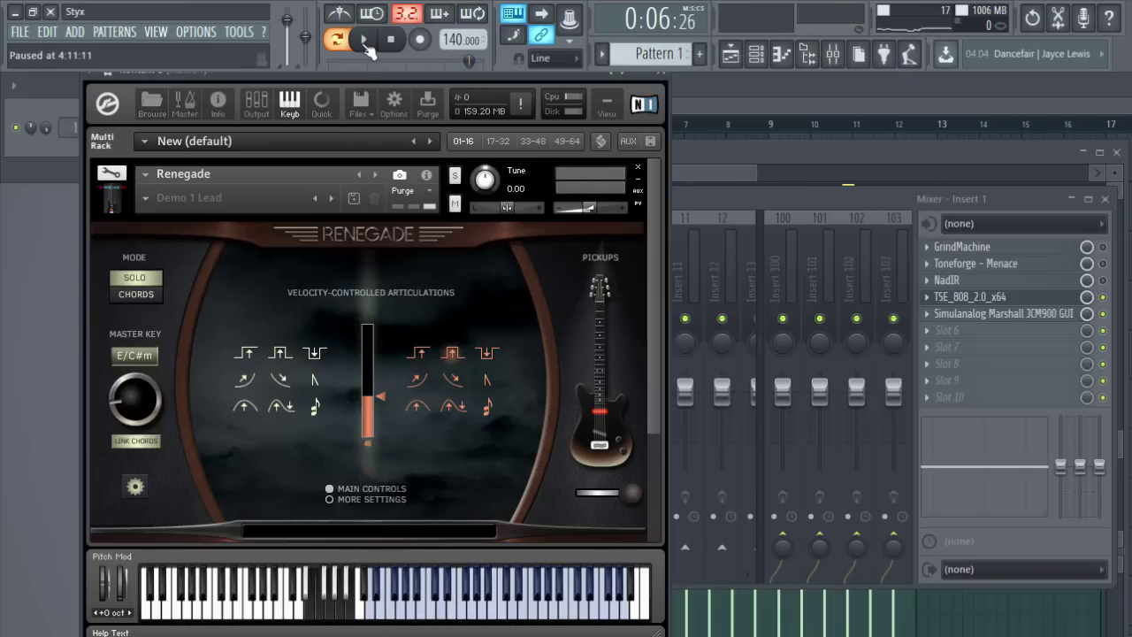
- Play the riff with Renegade's neck pickup selected, stop playback and look over the instrument's lower controls
left_click(364, 41)
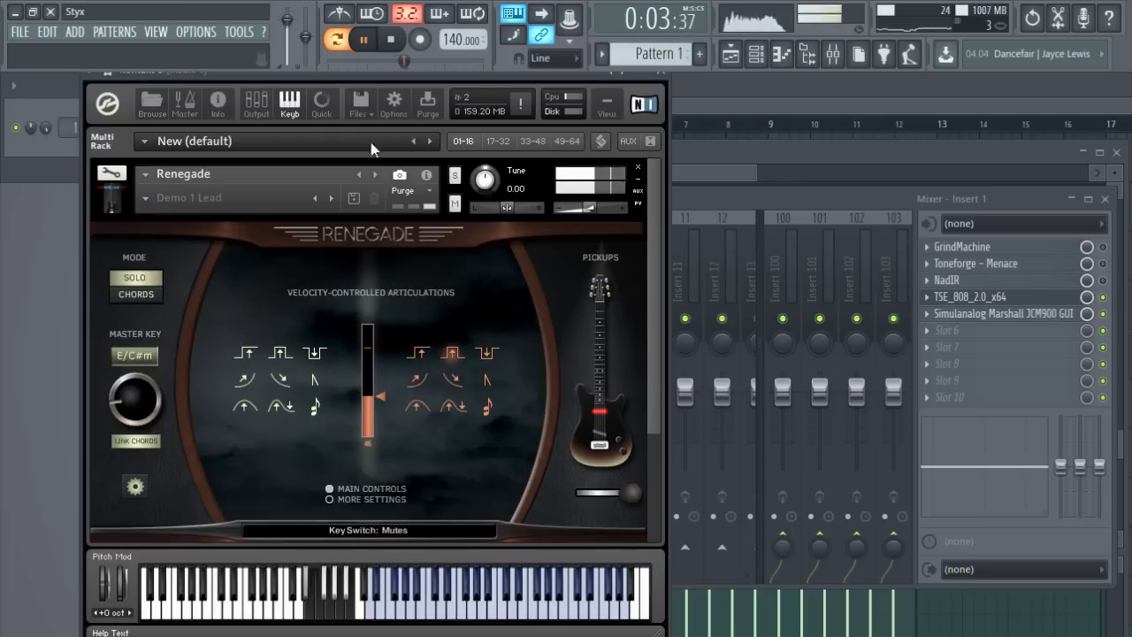
left_click(394, 43)
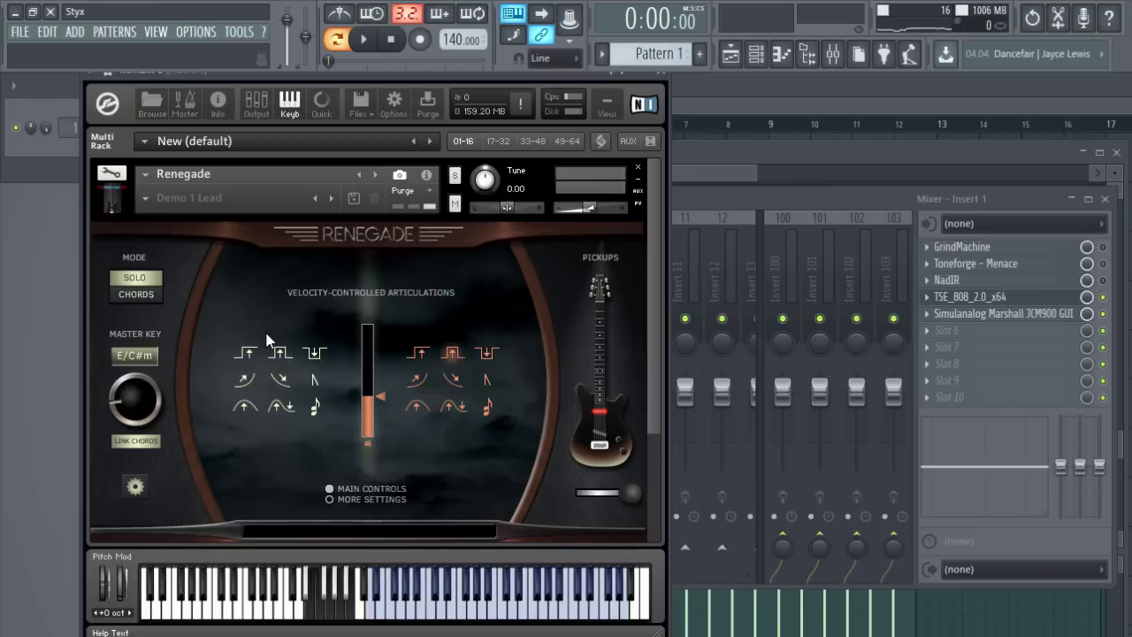
scroll(273, 298, "down", 2)
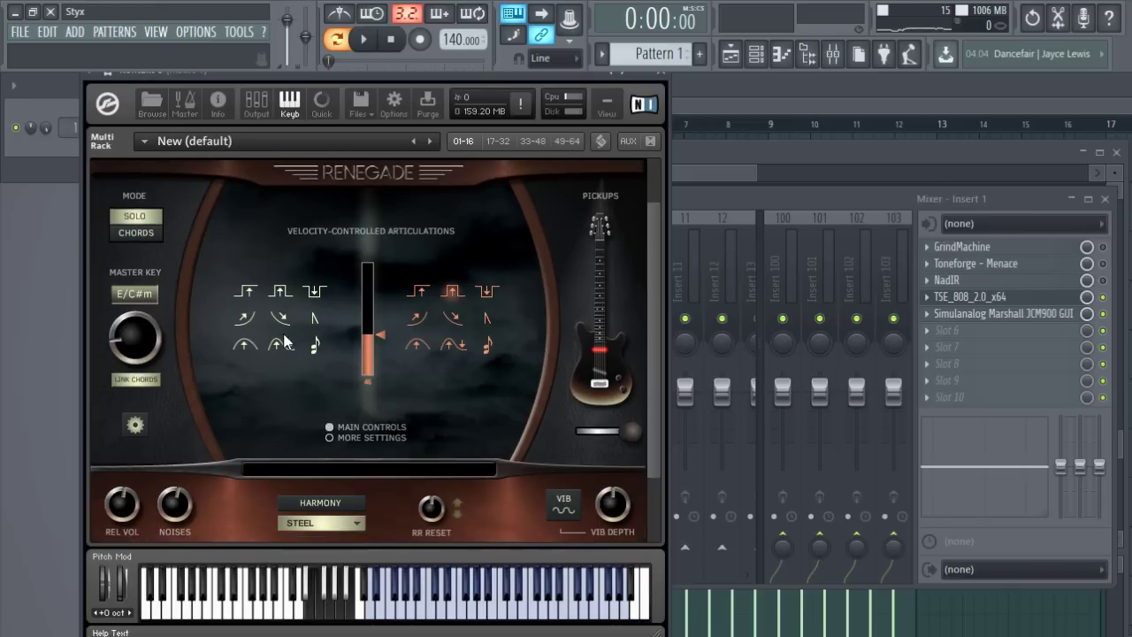
scroll(286, 348, "down", 2)
scroll(284, 380, "up", 4)
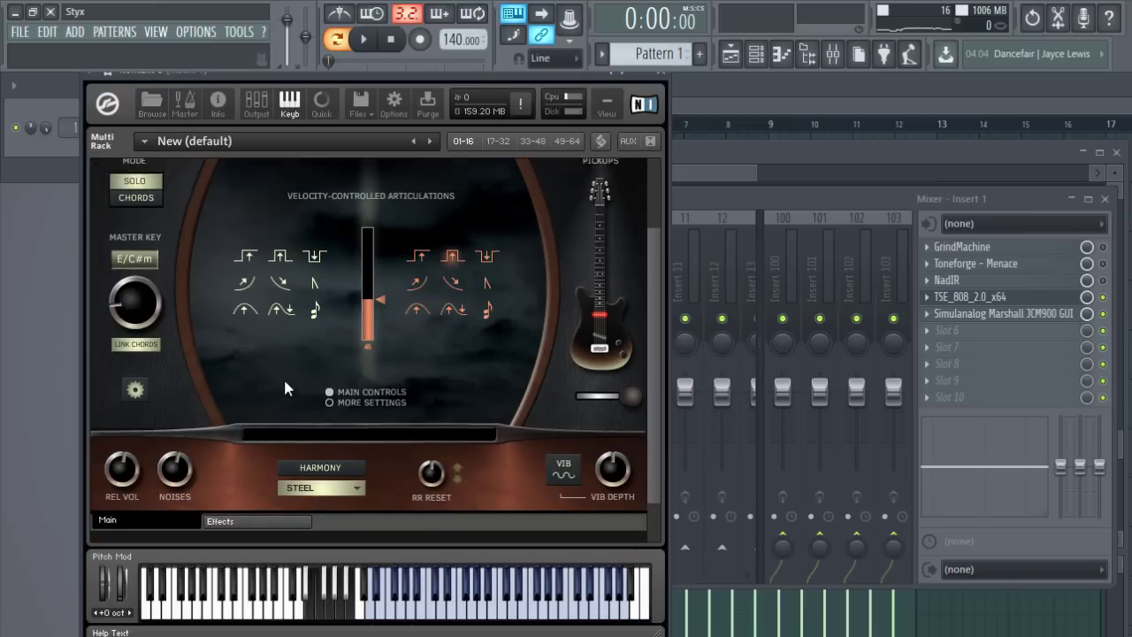
- Look at the Simulanalog Marshall JCM900 GUI on Insert 1, close it and review Renegade's controls in Kontakt
left_click(1007, 317)
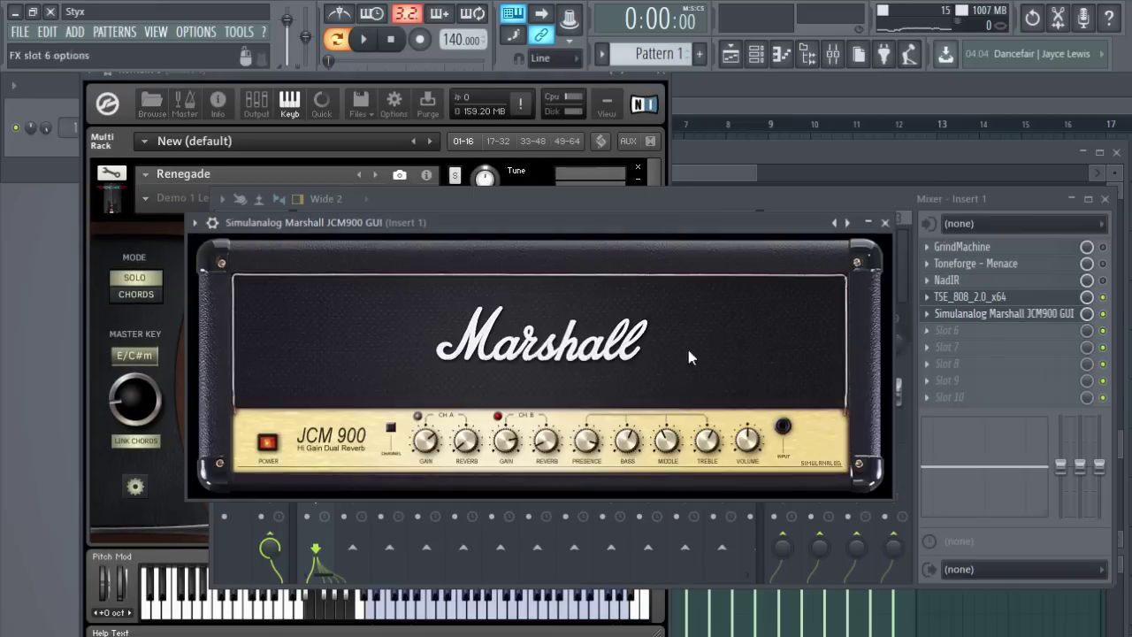
left_click(884, 222)
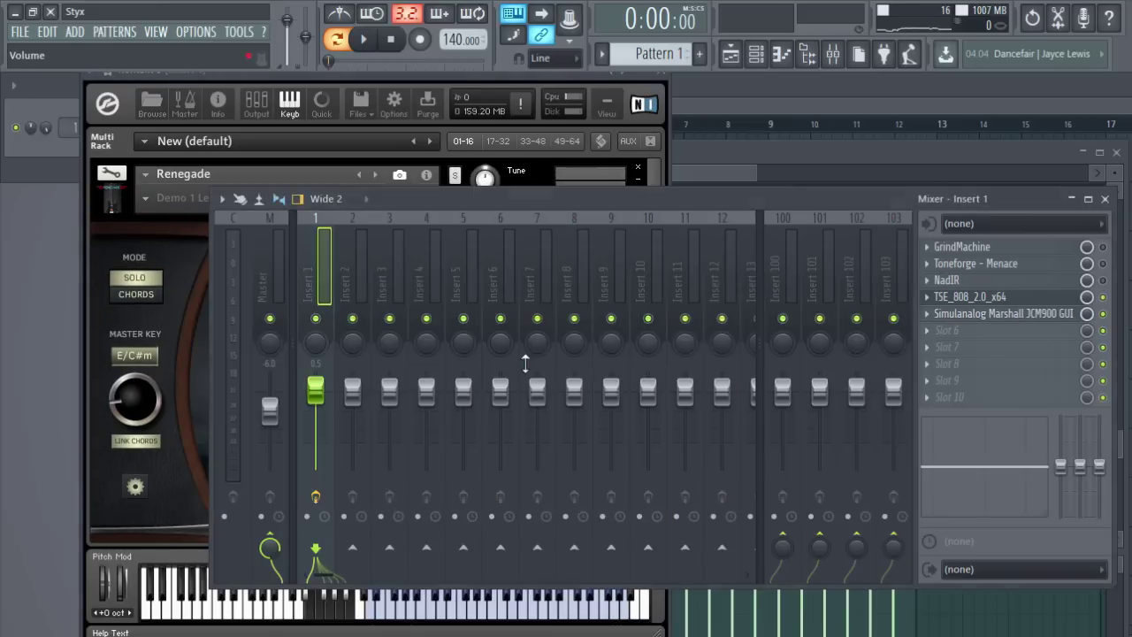
left_click(337, 86)
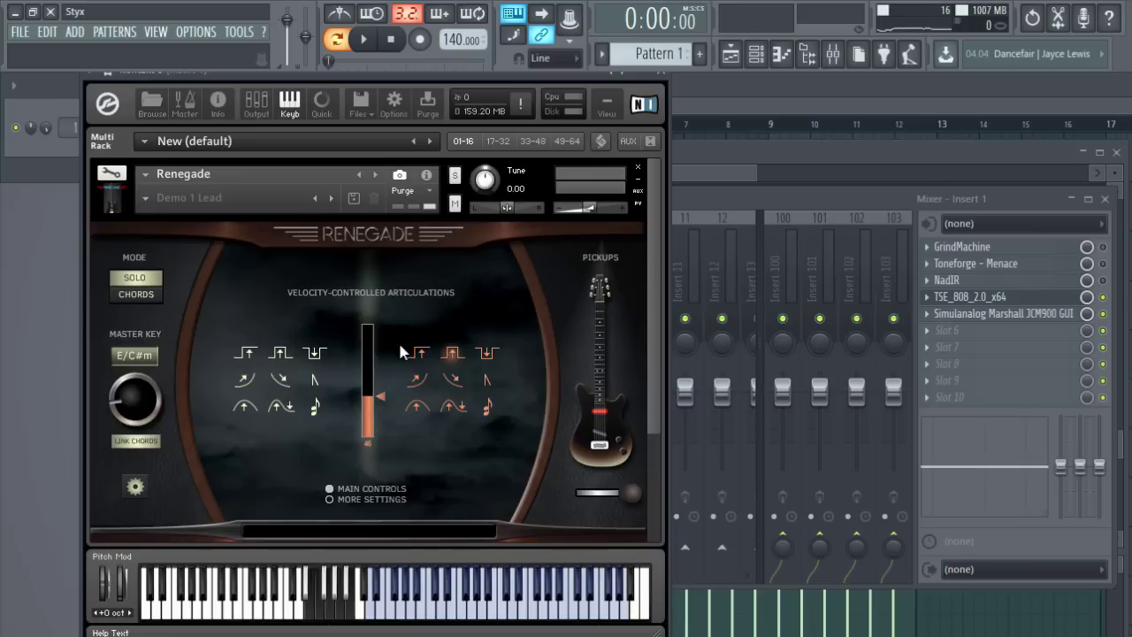
scroll(332, 354, "down", 3)
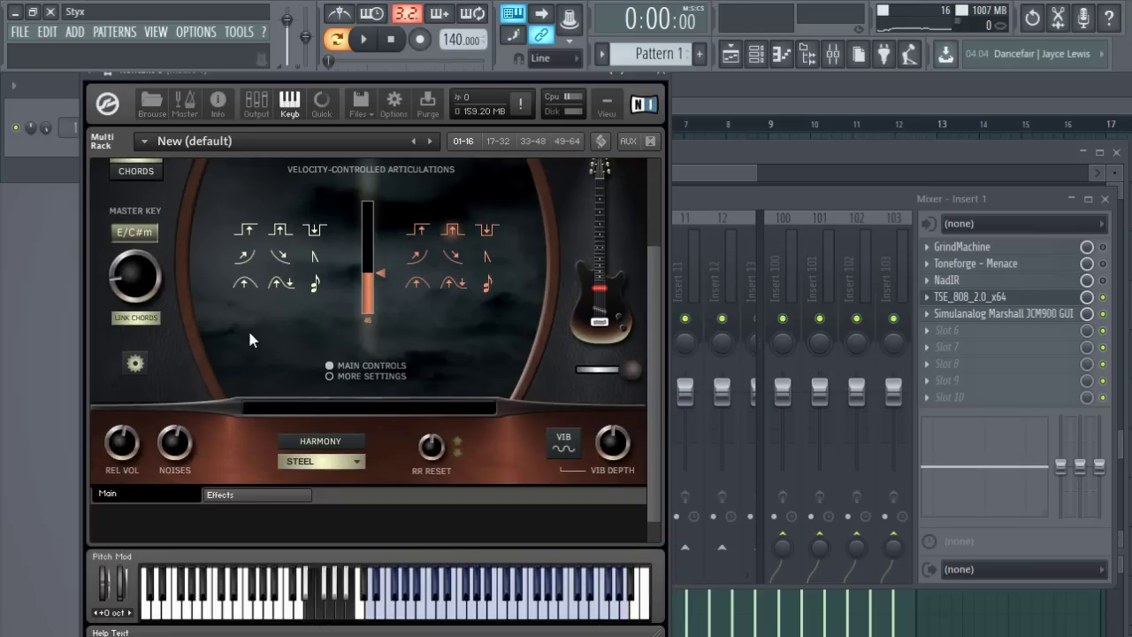
scroll(250, 336, "up", 3)
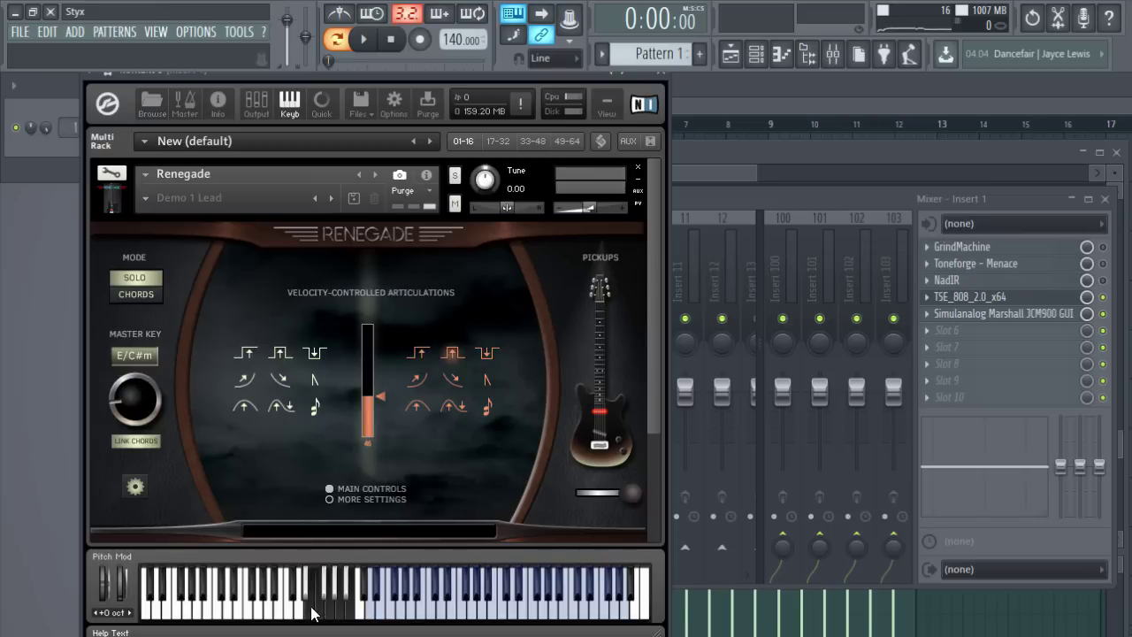
- Show Renegade's settings page with the keyswitch assignments
left_click(137, 485)
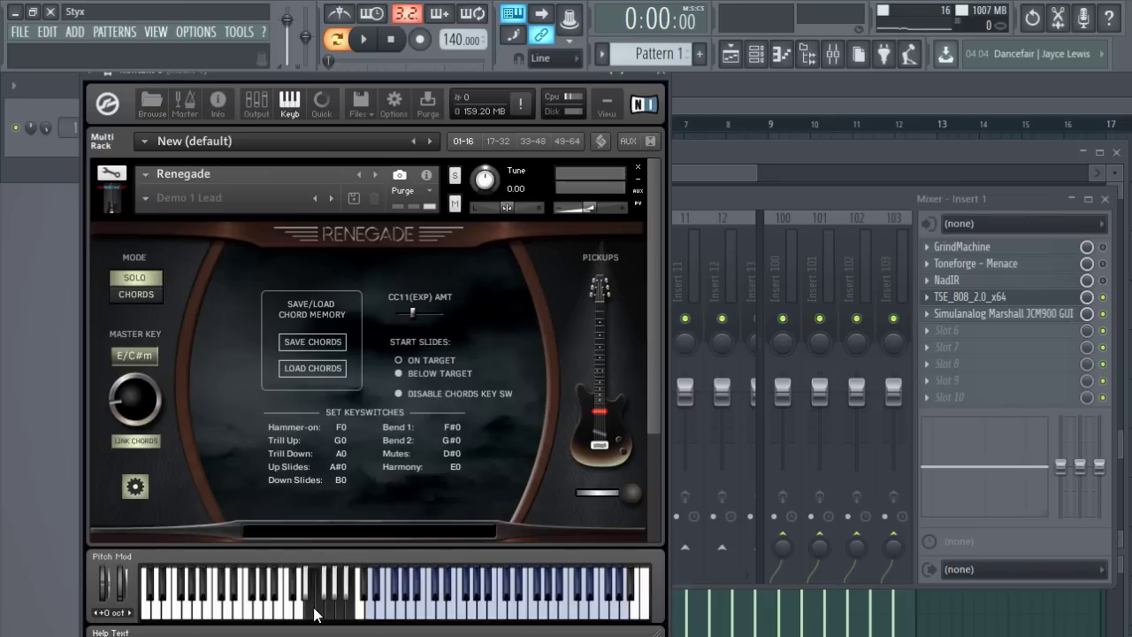
left_click(136, 486)
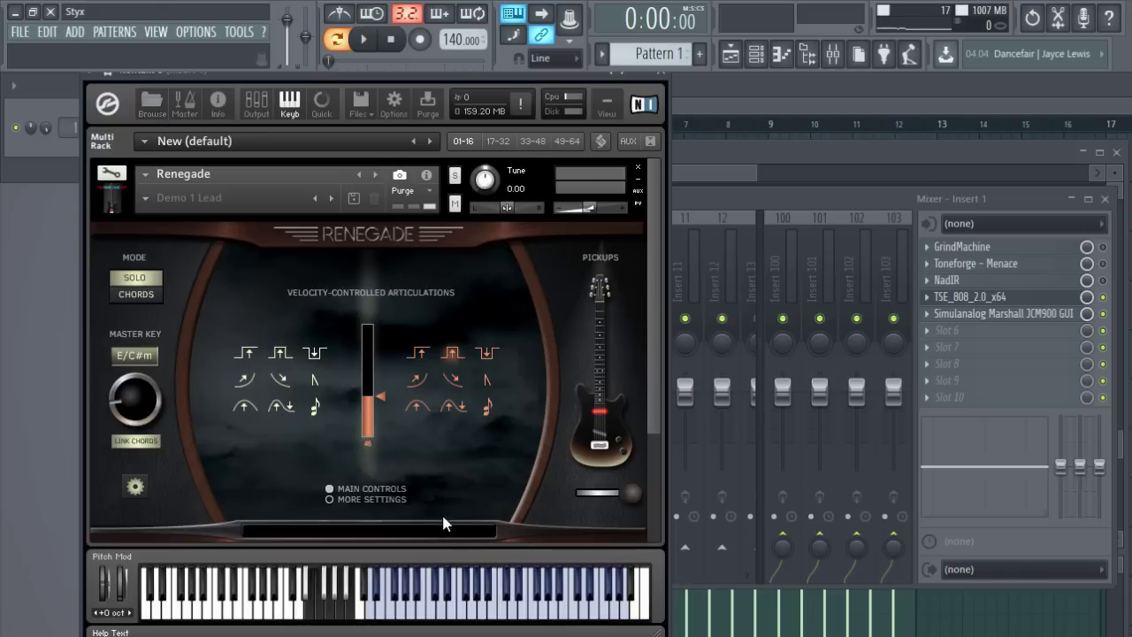
left_click(133, 488)
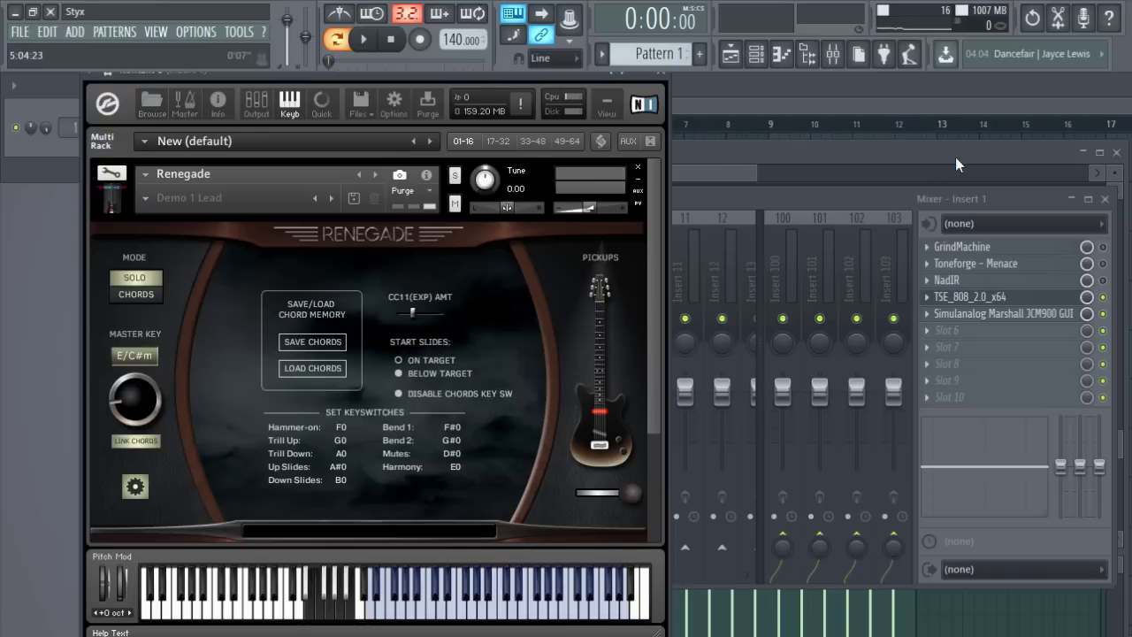
- Bring up the Kontakt 5 piano roll and reposition its window so Renegade's keyswitch names stay uncovered
double_click(916, 195)
key("F7")
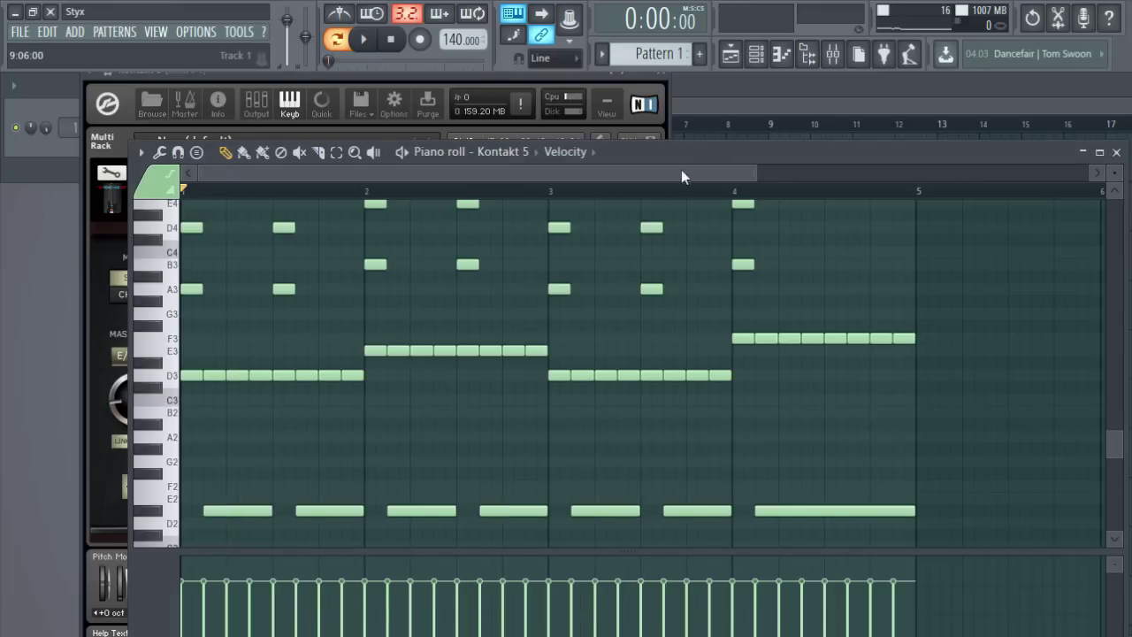
left_click_drag(630, 151, 834, 146)
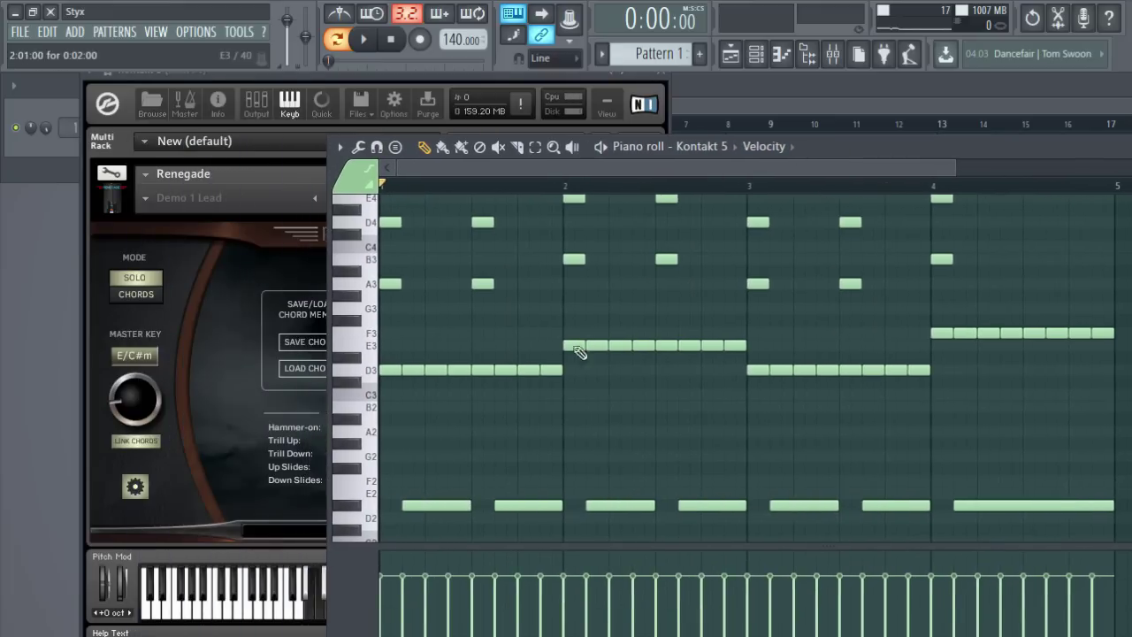
- Shorten the second D#2 keyswitch note in bar 1 so it ends one eighth before bar 2
scroll(577, 351, "up", 2)
scroll(575, 354, "down", 3)
scroll(581, 361, "up", 2)
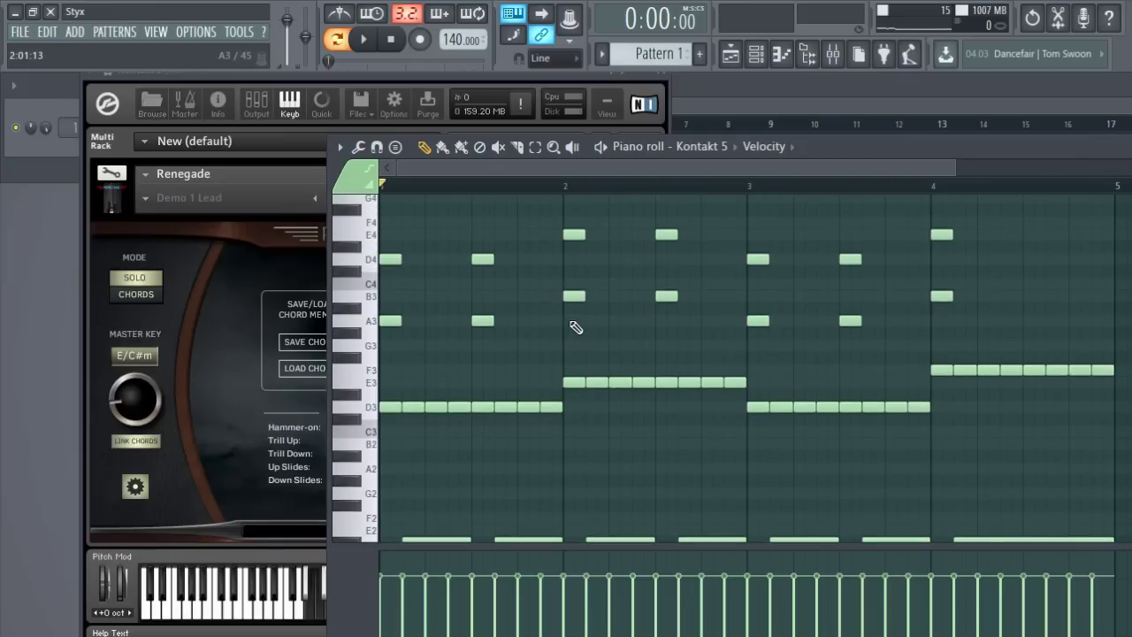
scroll(571, 349, "down", 3)
scroll(574, 371, "up", 1)
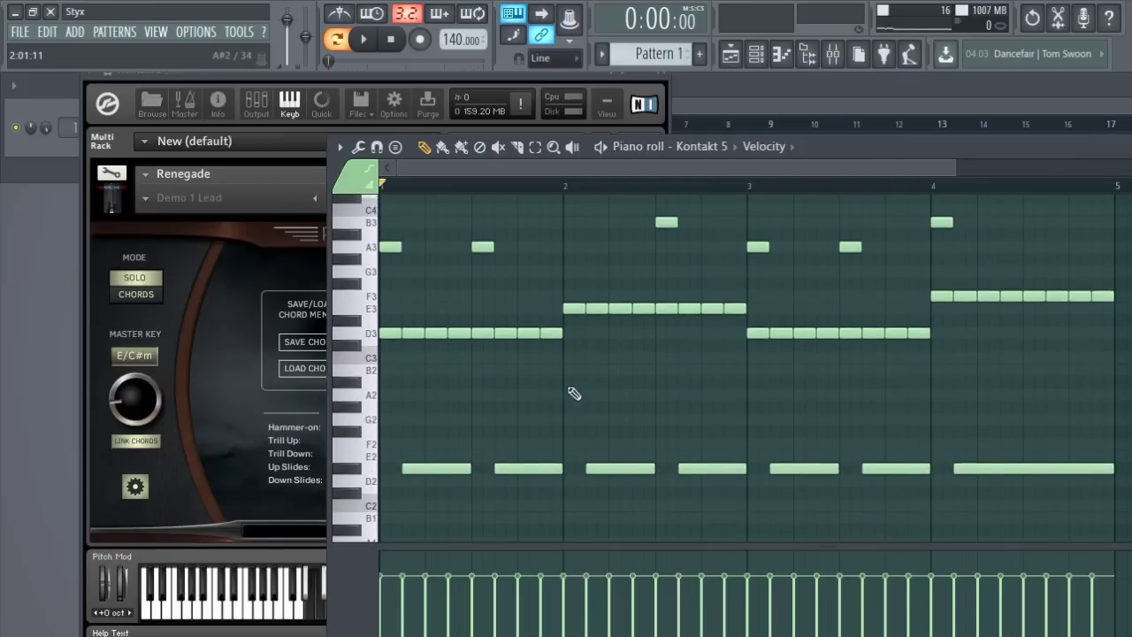
left_click_drag(560, 469, 538, 469)
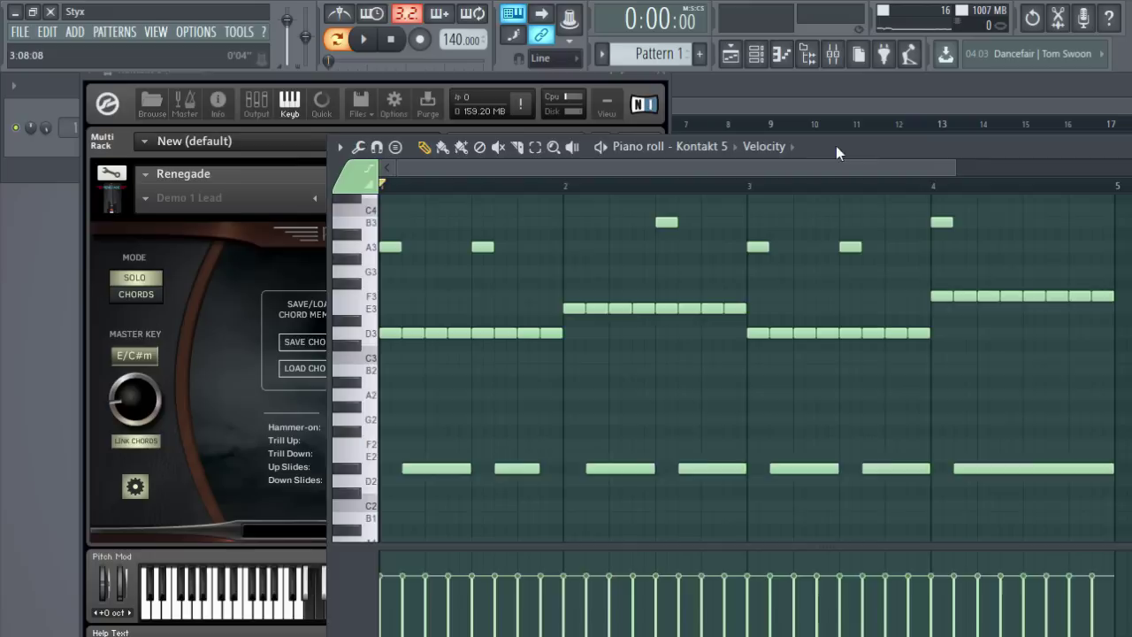
- Move the piano roll window aside to uncover Renegade's keyswitch list and show the octave 2 keys
left_click_drag(836, 146, 1001, 144)
scroll(645, 496, "down", 4)
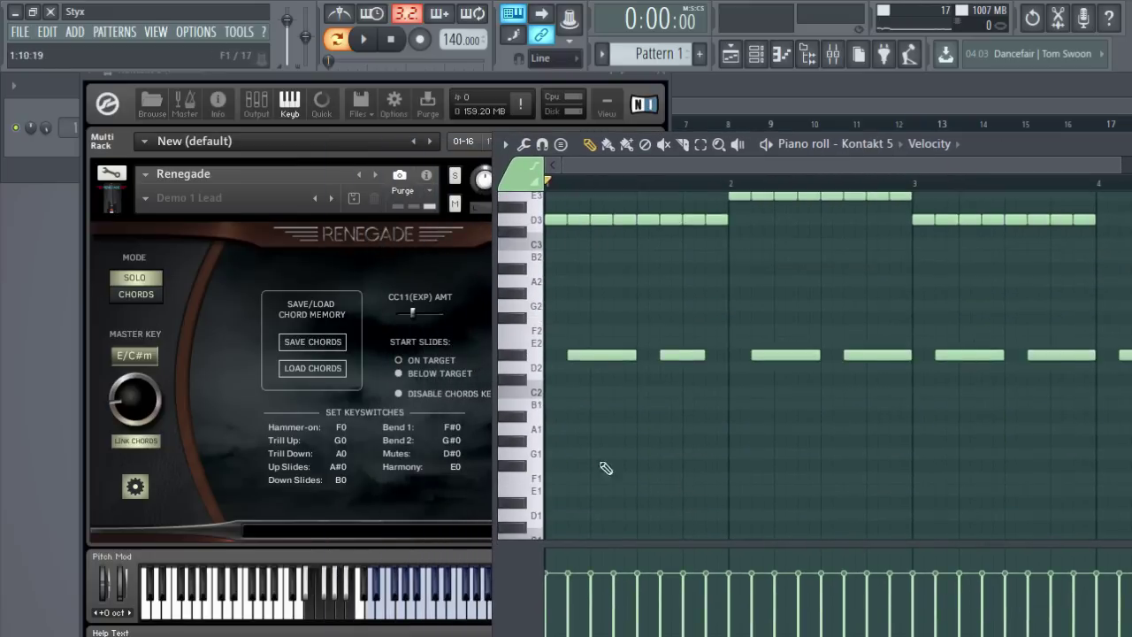
left_click(531, 454)
scroll(541, 442, "up", 3)
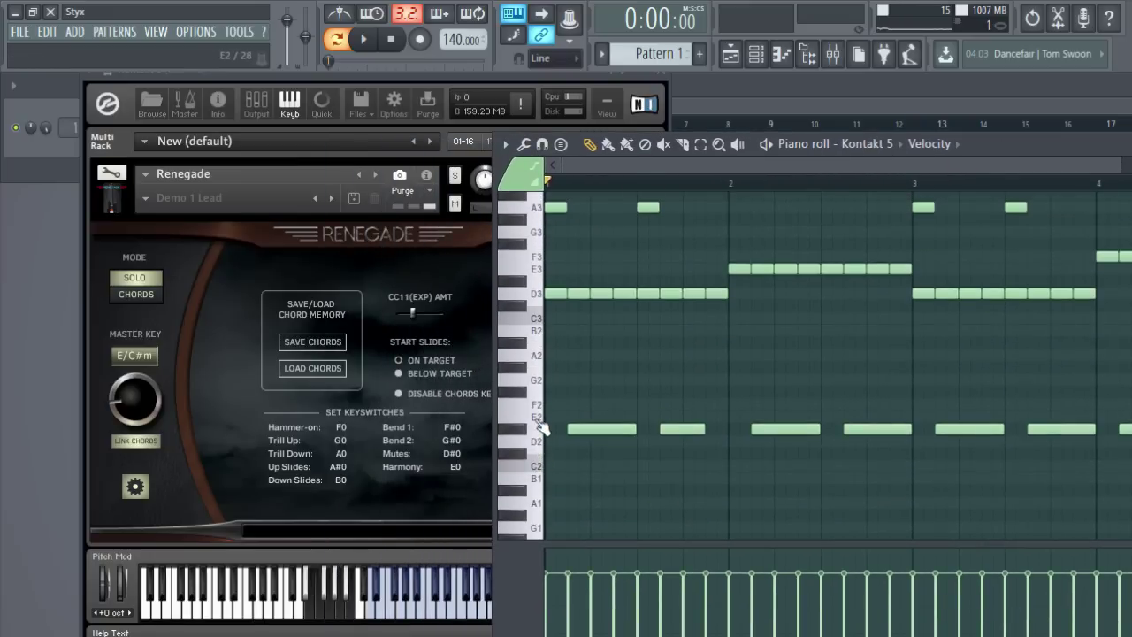
- Audition the piano roll keys from F2 to A#2 to identify their Hammer-On, Trill and Slide keyswitches
left_click(535, 412)
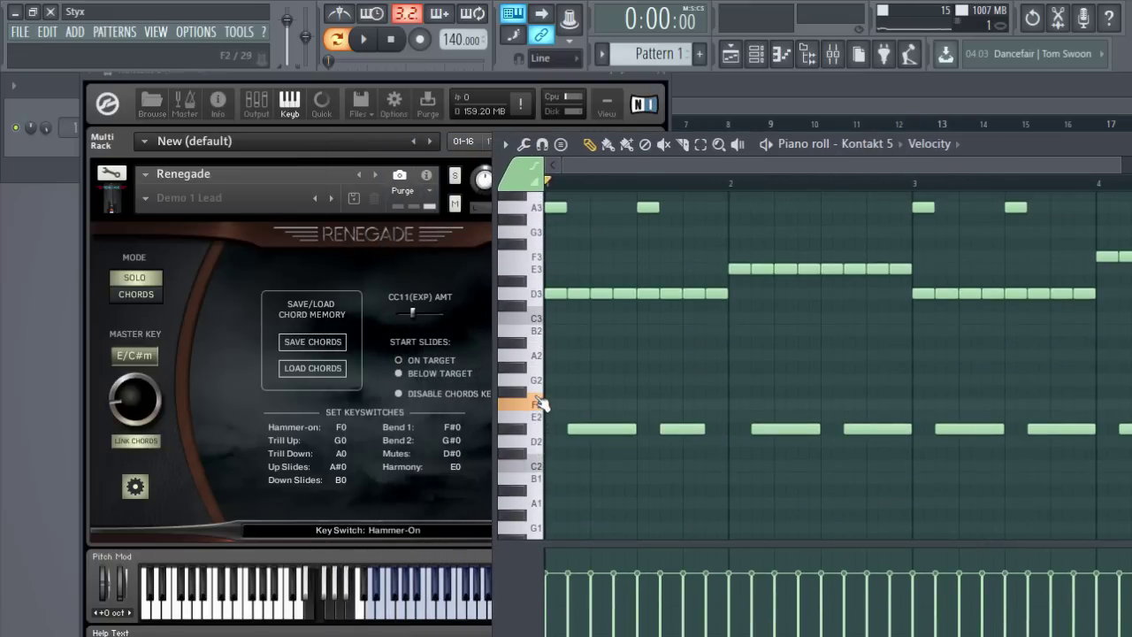
left_click(537, 380)
left_click(538, 358)
left_click(535, 407)
left_click(536, 428)
left_click(534, 382)
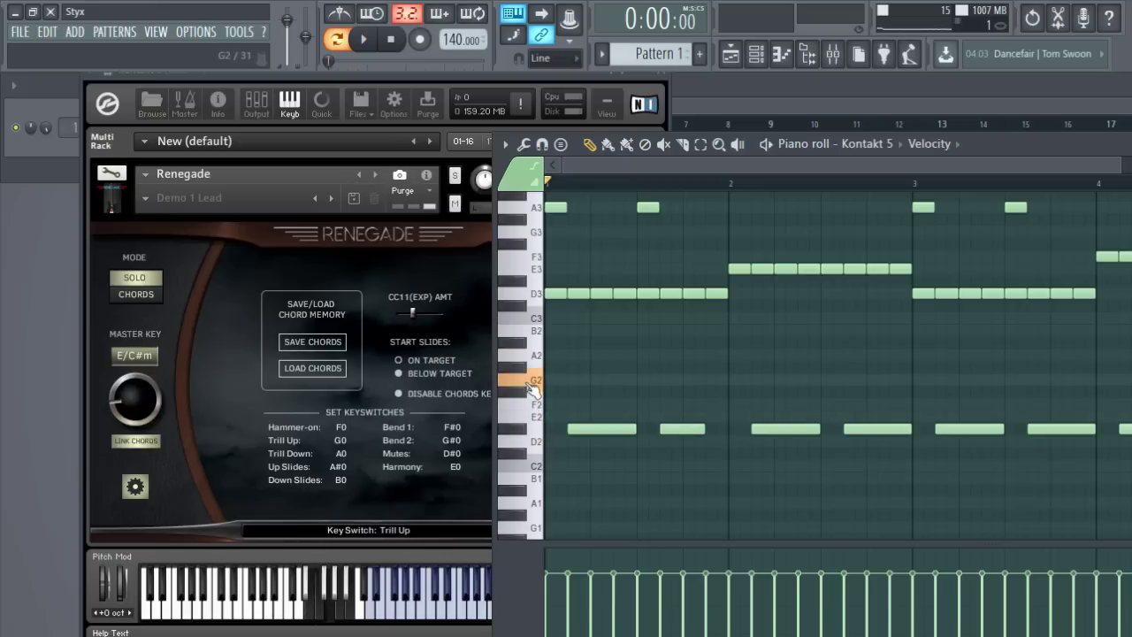
left_click(530, 368)
left_click(531, 360)
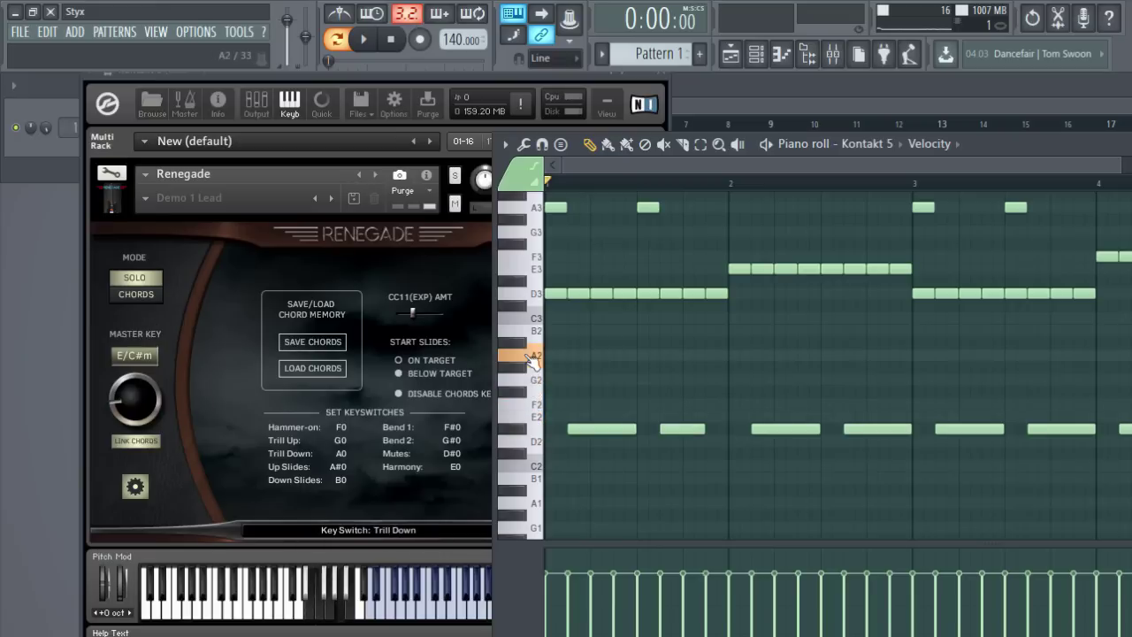
left_click(530, 349)
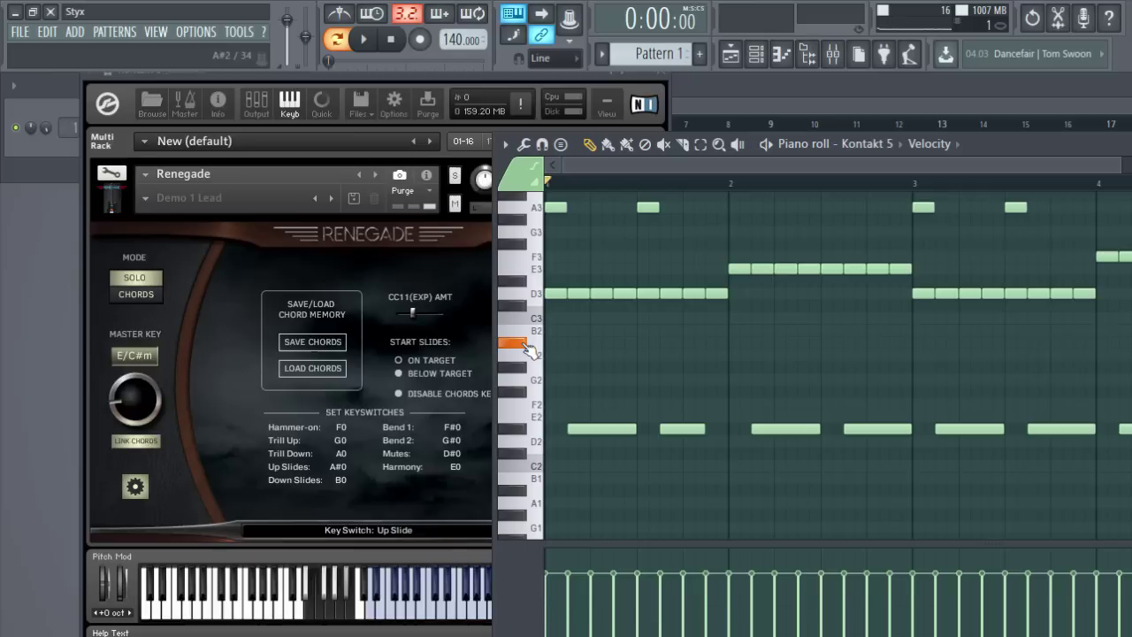
- Place a B2 Down Slide keyswitch note at 1:15:00 across the start of bar 2 and play the pattern
left_click(716, 330)
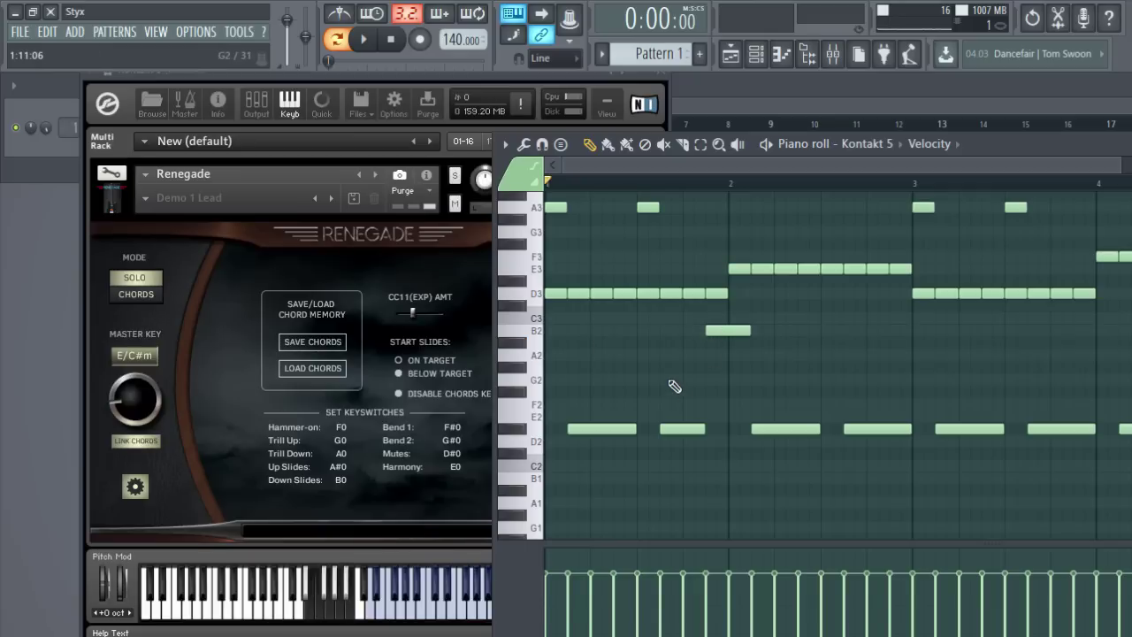
left_click(364, 39)
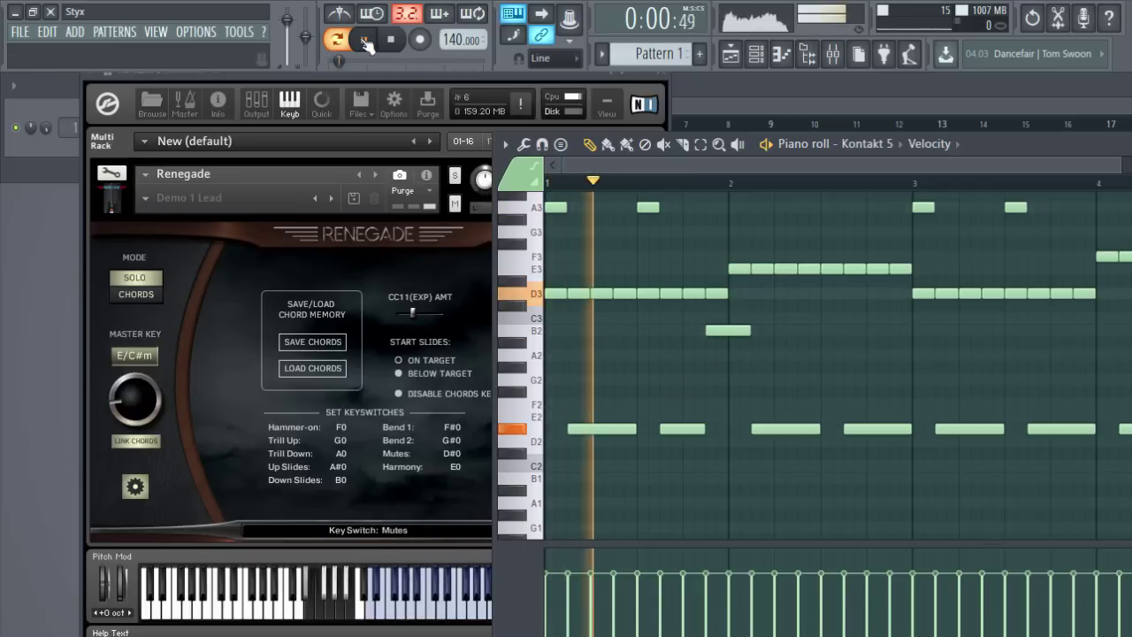
left_click(363, 38)
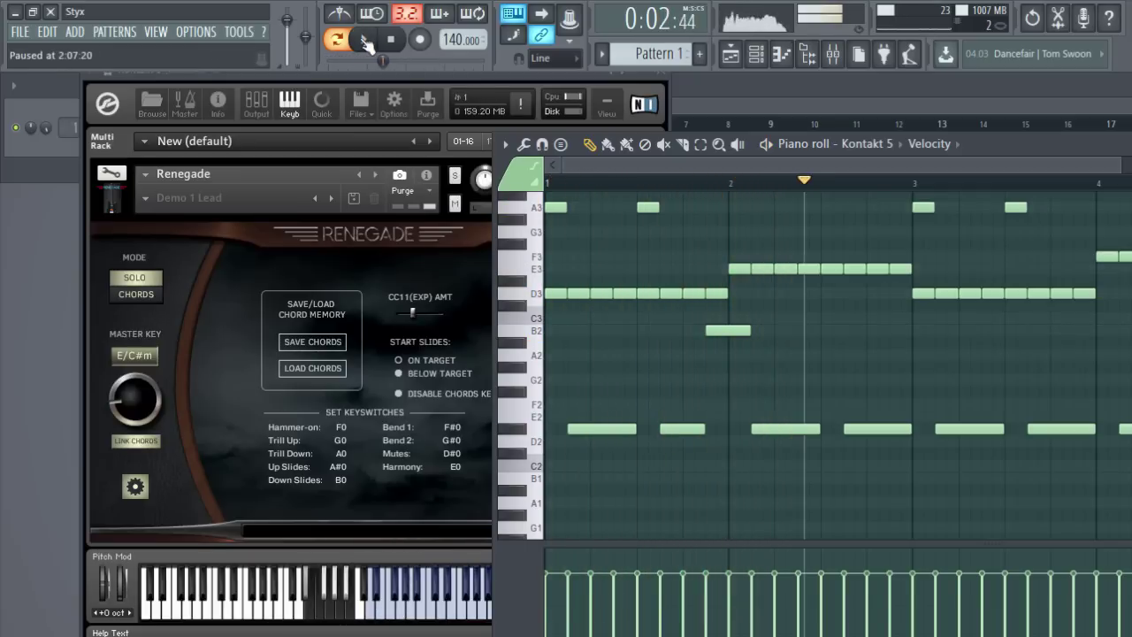
- Replay the pattern from just before bar 2 and from the start of bar 1 to check the slide
left_click(710, 183)
left_click(363, 39)
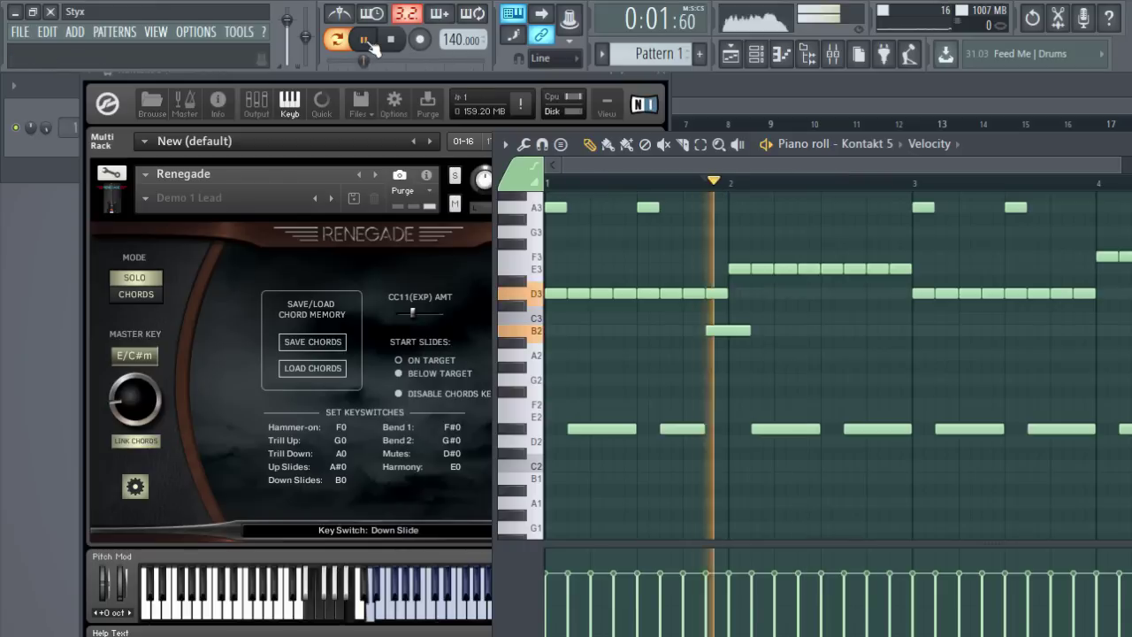
left_click(368, 41)
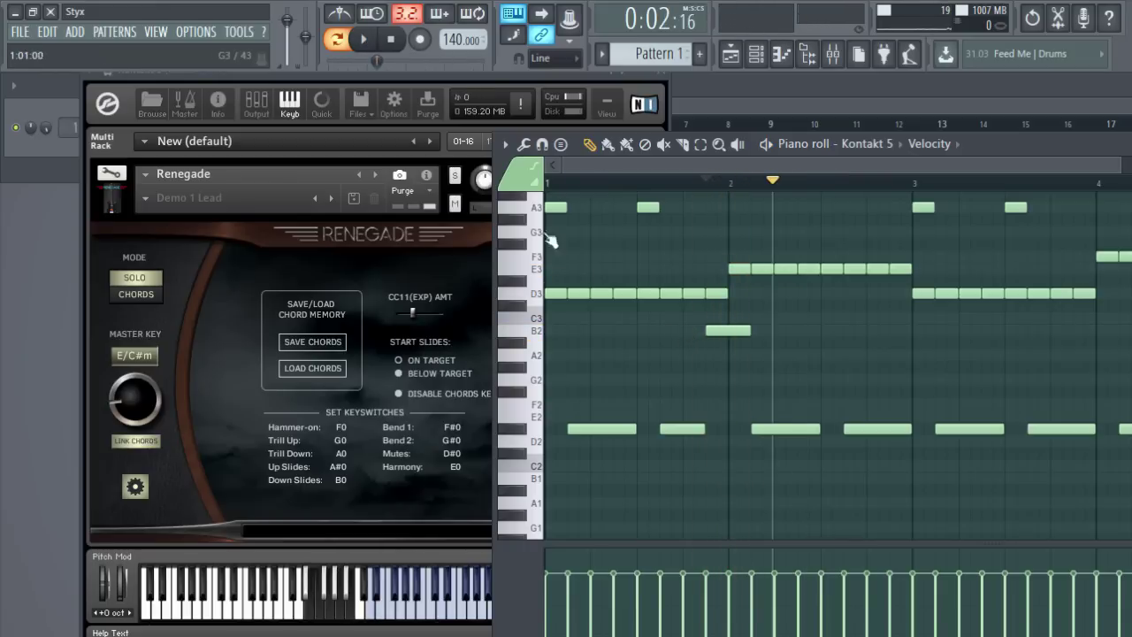
left_click(550, 183)
left_click(364, 39)
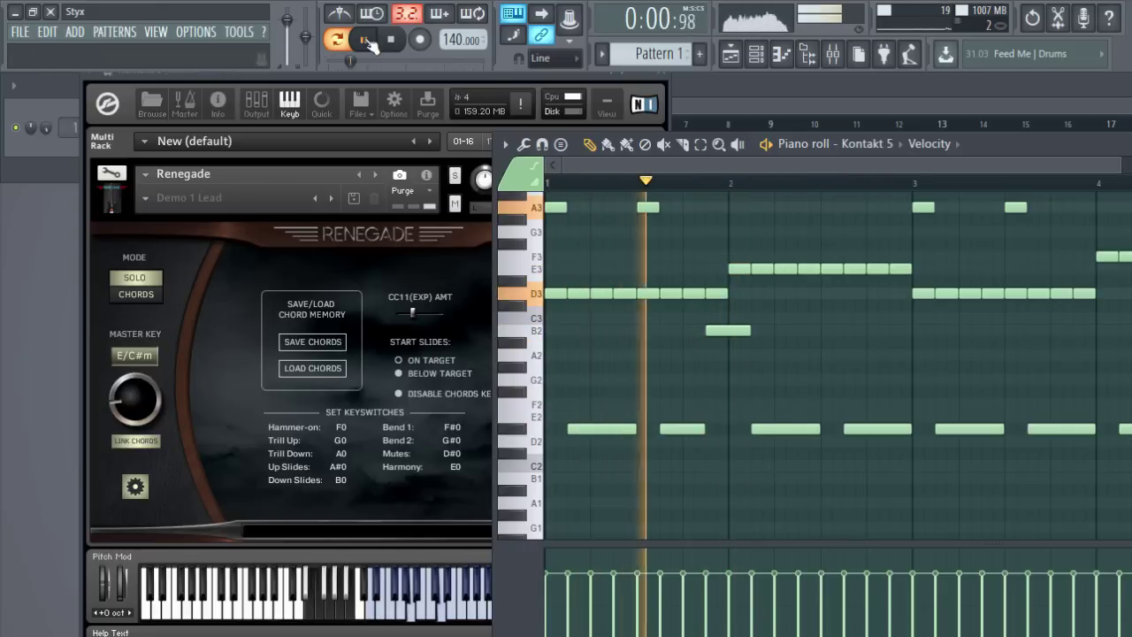
left_click(363, 39)
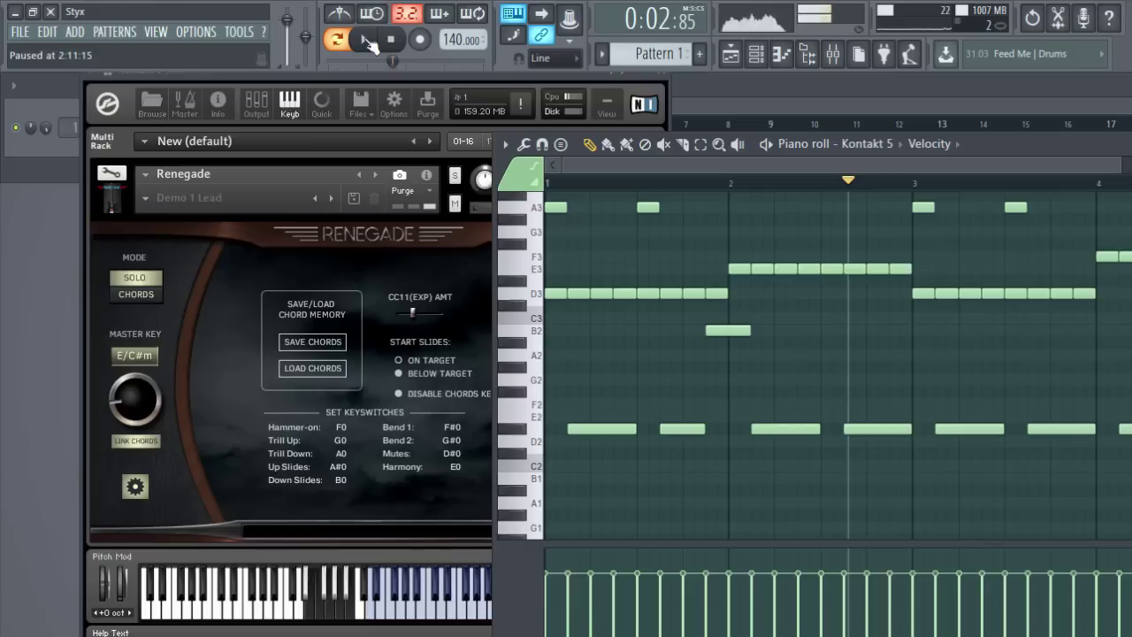
- Lower the keyswitch note at 1:15:00 to A#2 for Up Slide and play the pattern
left_click(537, 339)
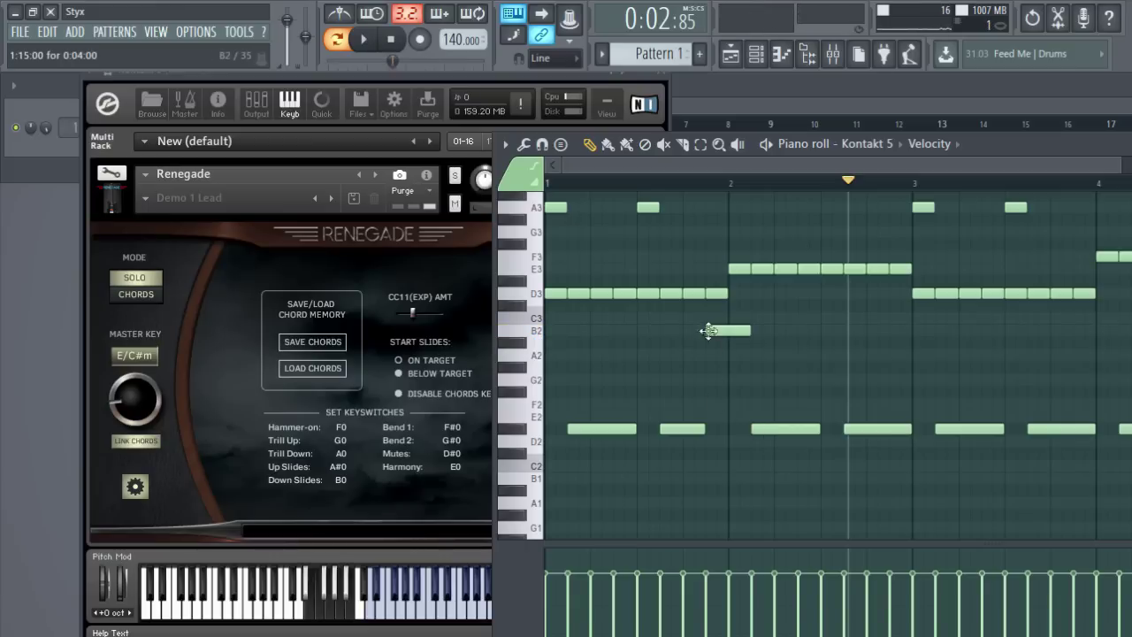
left_click_drag(713, 329, 725, 341)
left_click(363, 38)
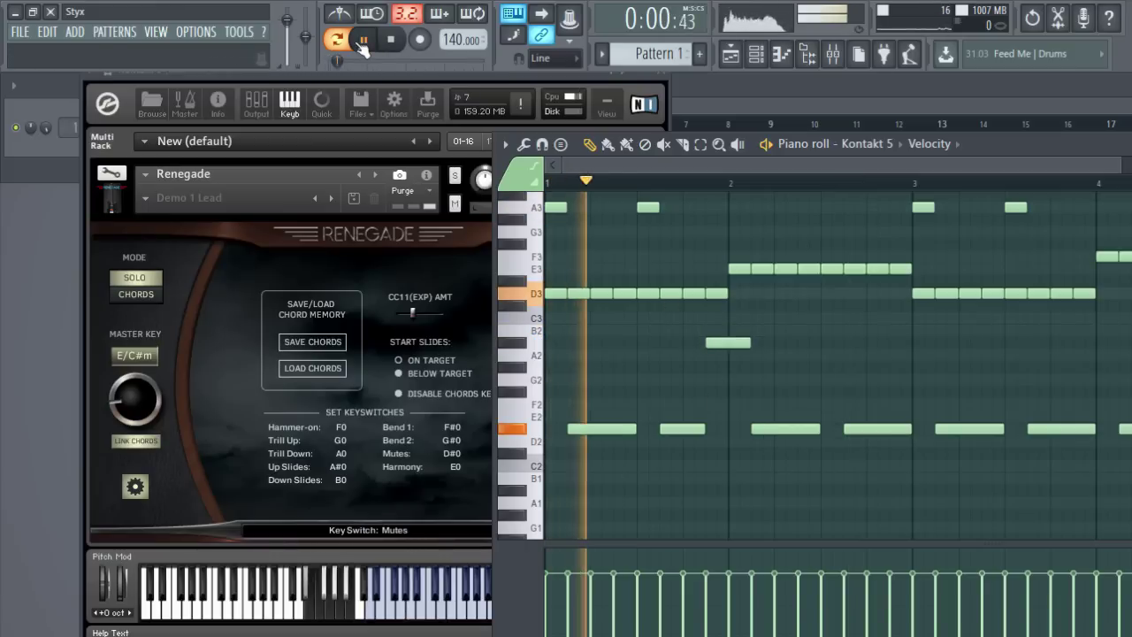
left_click(363, 38)
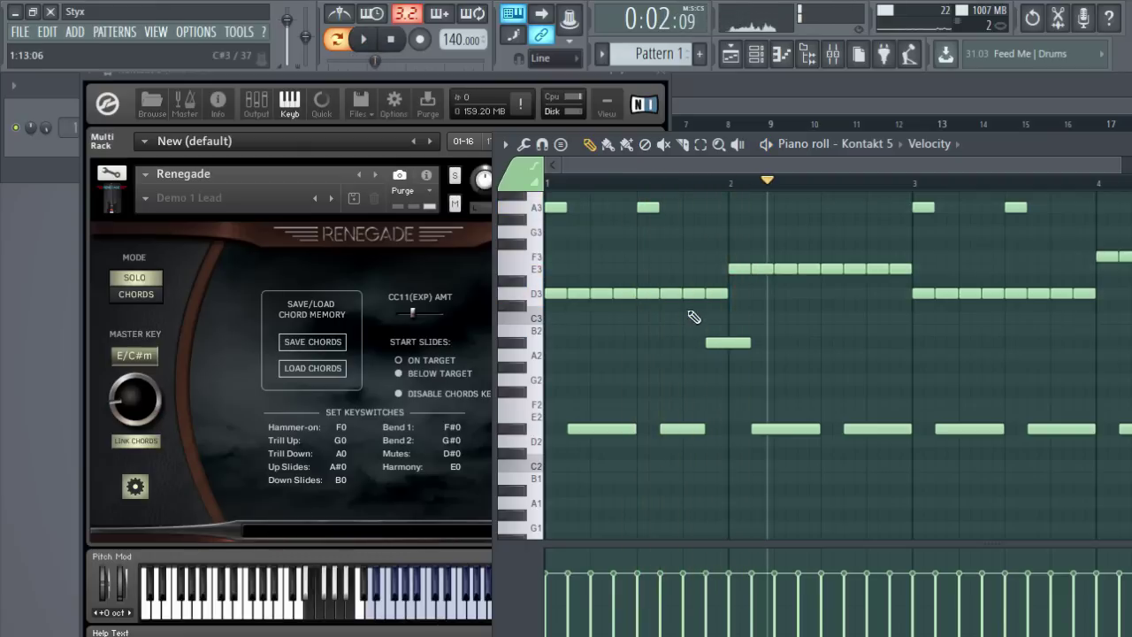
- Extend the last D3 note of bar 1 over the first E3 note of bar 2, play it, and dismiss the battery warning
left_click_drag(727, 295, 749, 298)
left_click(363, 39)
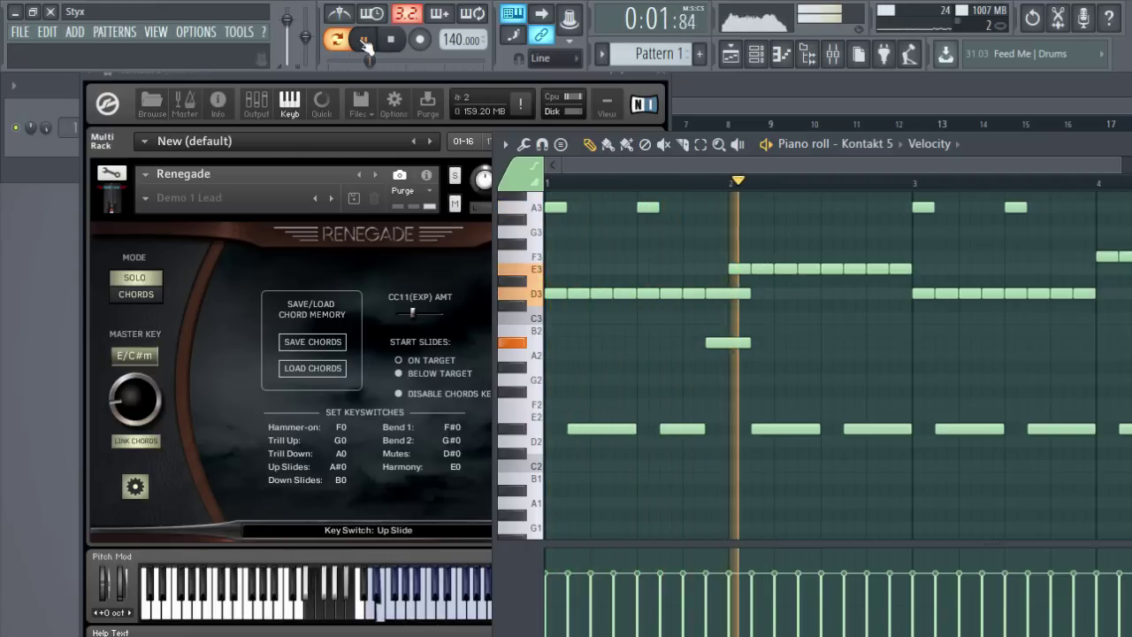
left_click(364, 39)
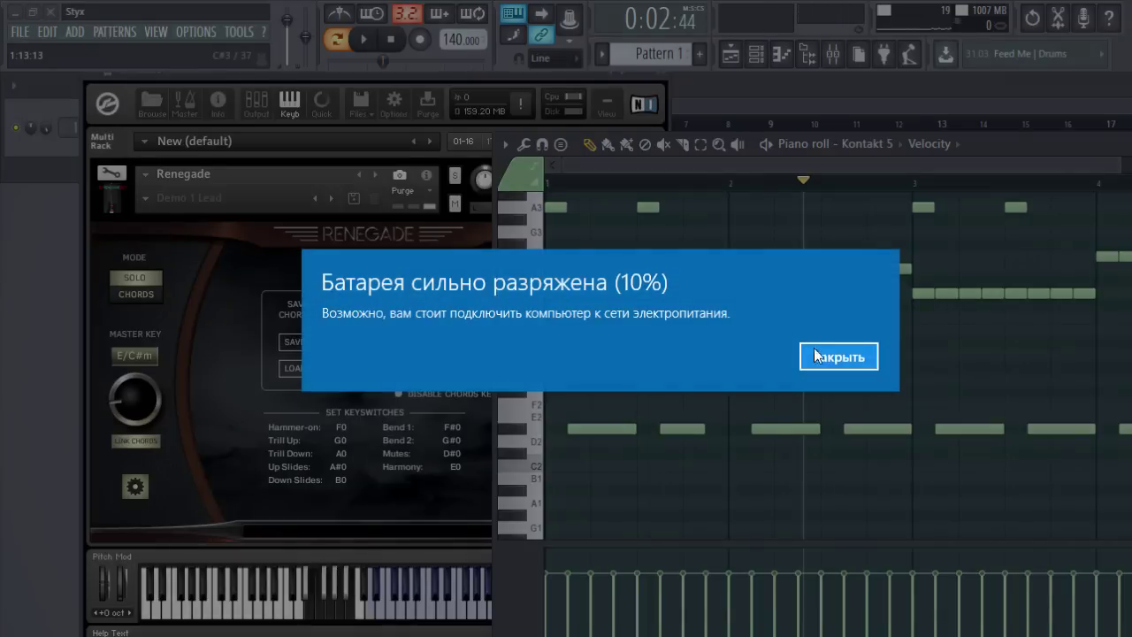
left_click(812, 351)
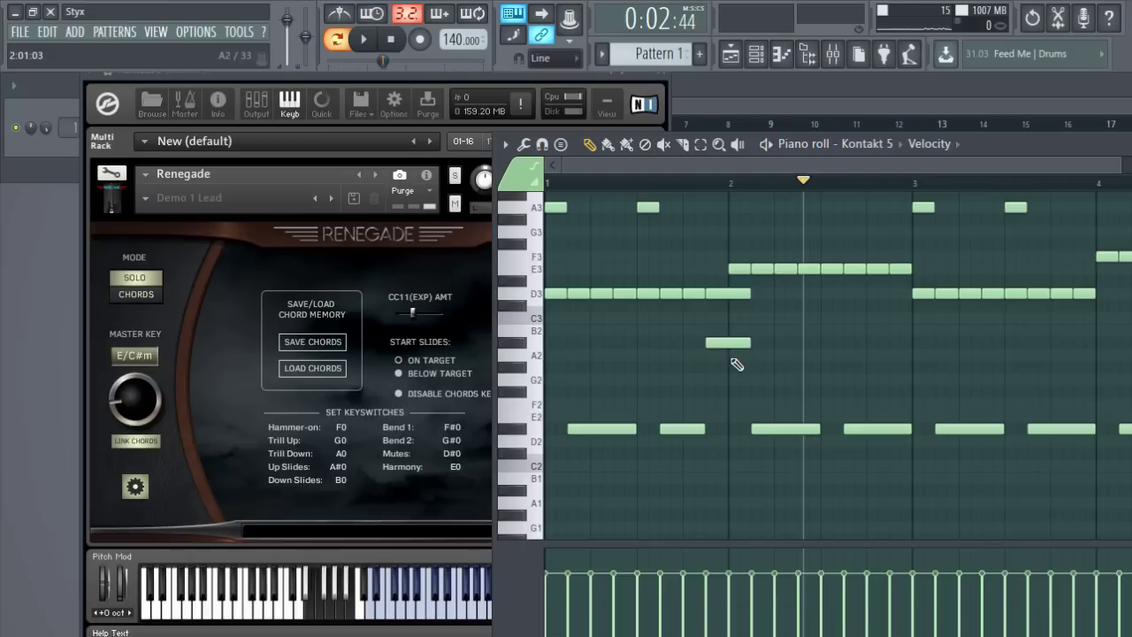
- Create a new empty Pattern 2 with a G4 note at 1:13:00 and an A4 note at the start of bar 2
left_click(706, 186)
key("F4")
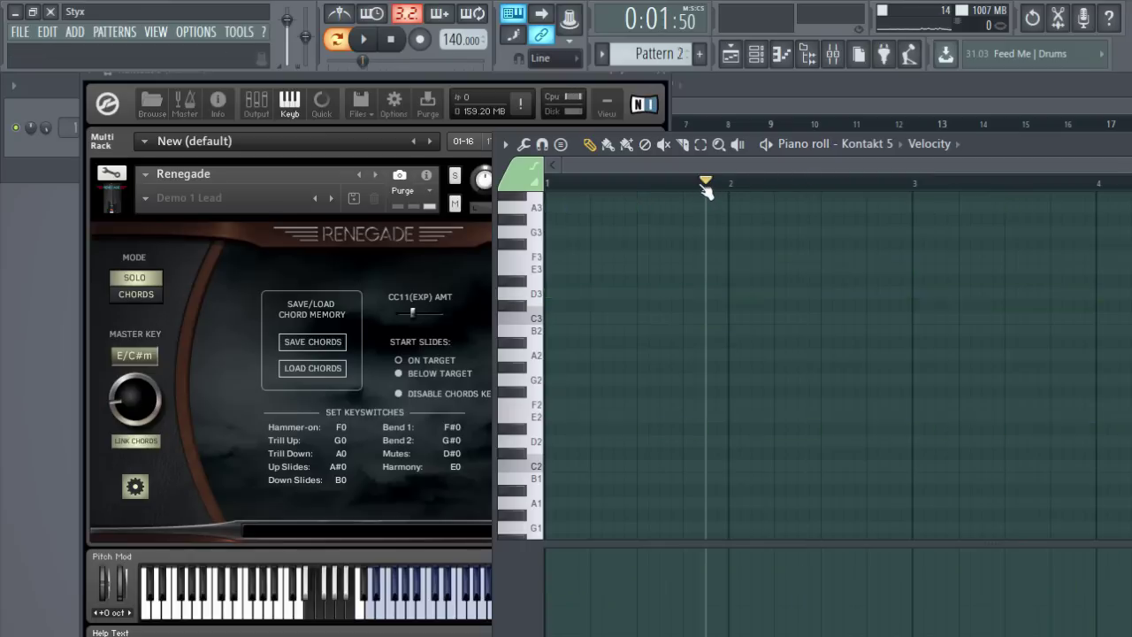
left_click(680, 305)
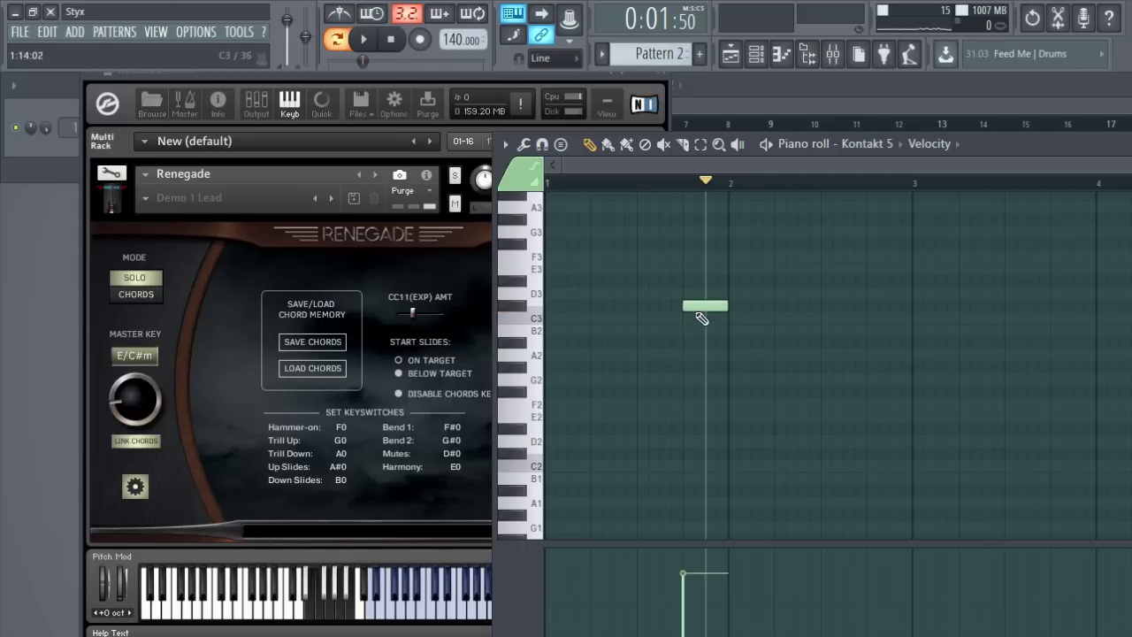
key("shift+Up")
key("shift+Up")
key("shift+Up")
key("shift+Up")
key("shift+Up")
scroll(700, 372, "up", 4)
scroll(702, 442, "up", 2)
left_click_drag(702, 466, 688, 304)
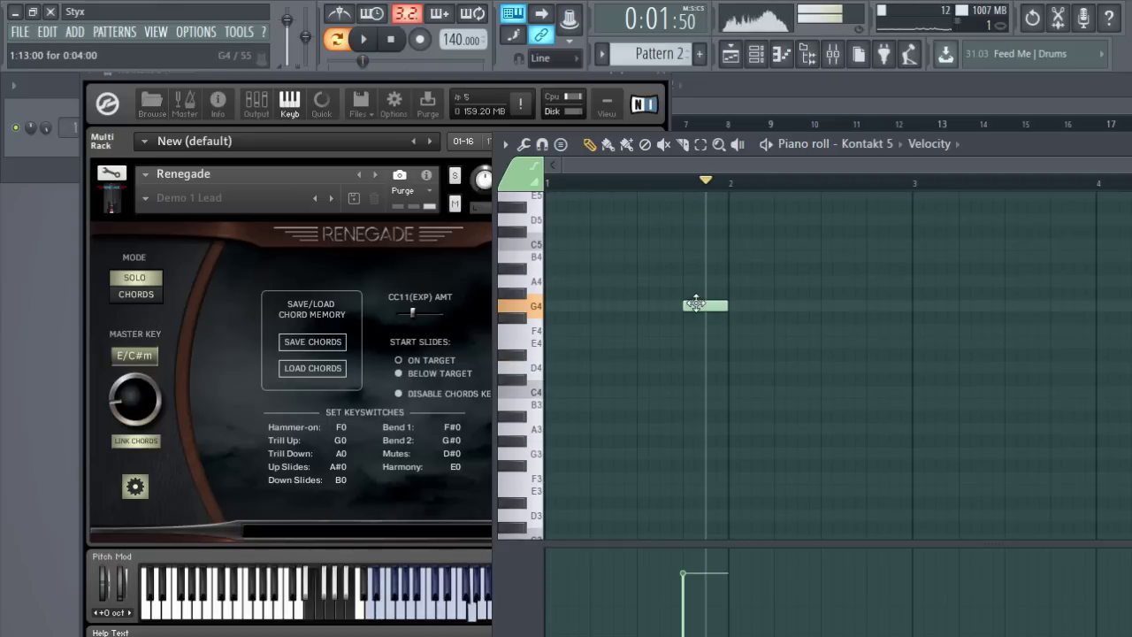
left_click(736, 283)
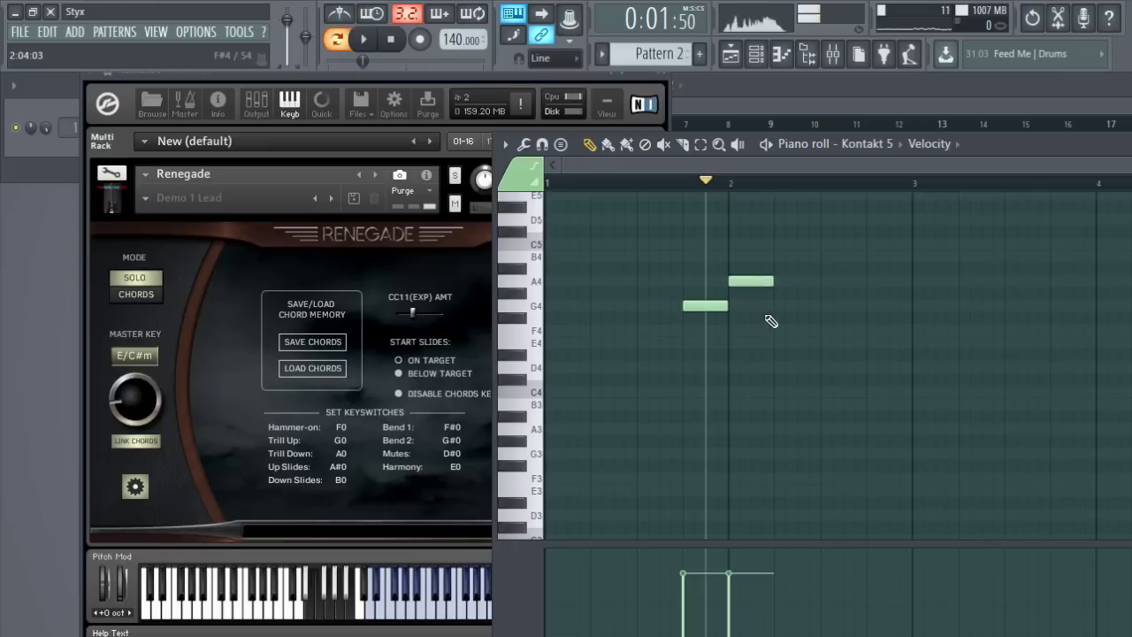
- Audition the keyswitch keys around A#2 and place an A#2 Up Slide note under the G4 note at 1:13:00
scroll(756, 350, "down", 3)
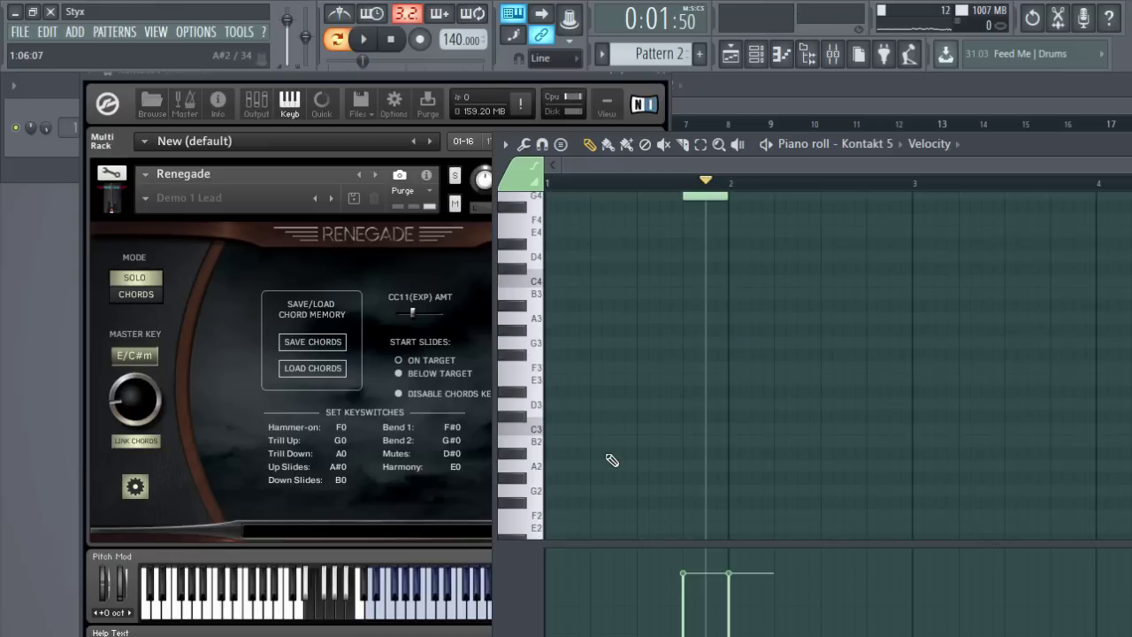
scroll(606, 457, "up", 3)
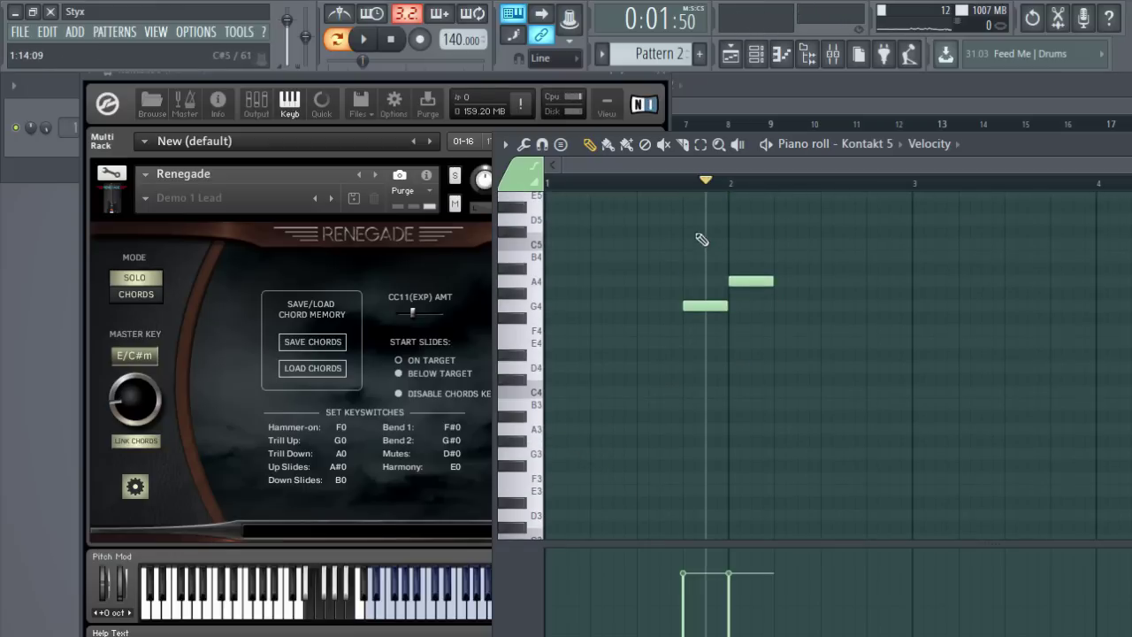
scroll(601, 461, "down", 4)
scroll(601, 461, "down", 1)
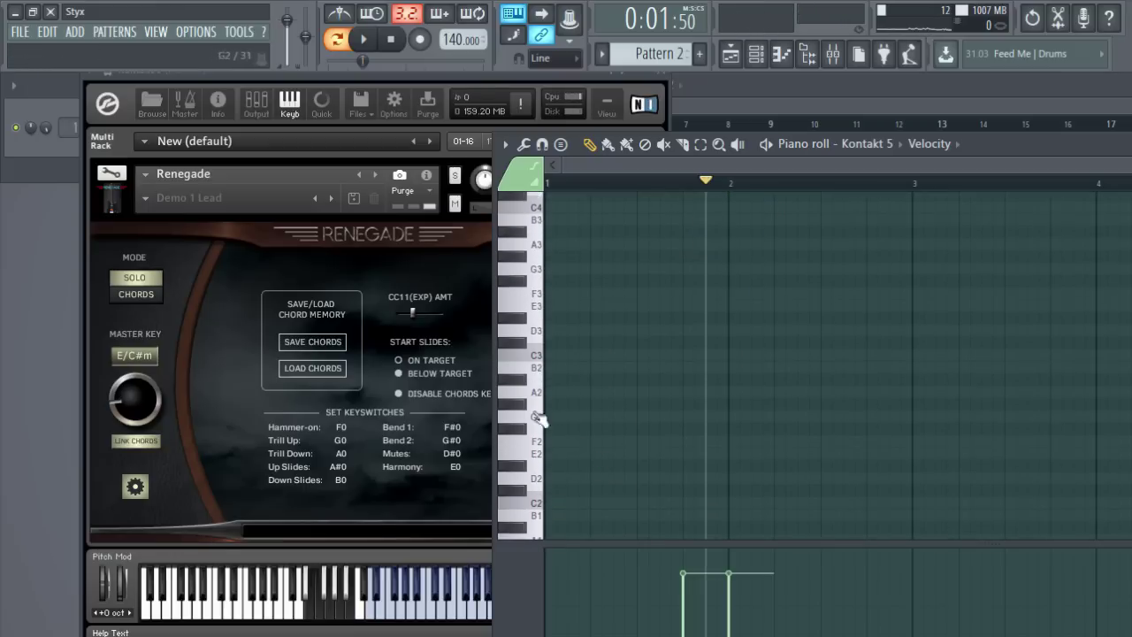
left_click(518, 408)
left_click(522, 392)
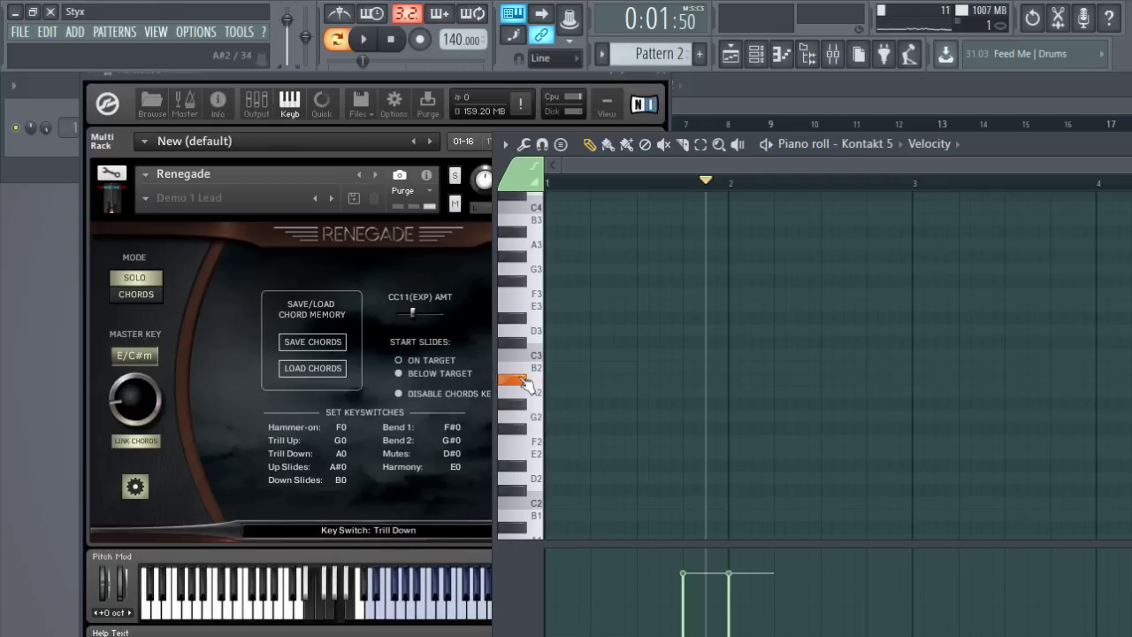
left_click(522, 368)
left_click(525, 382)
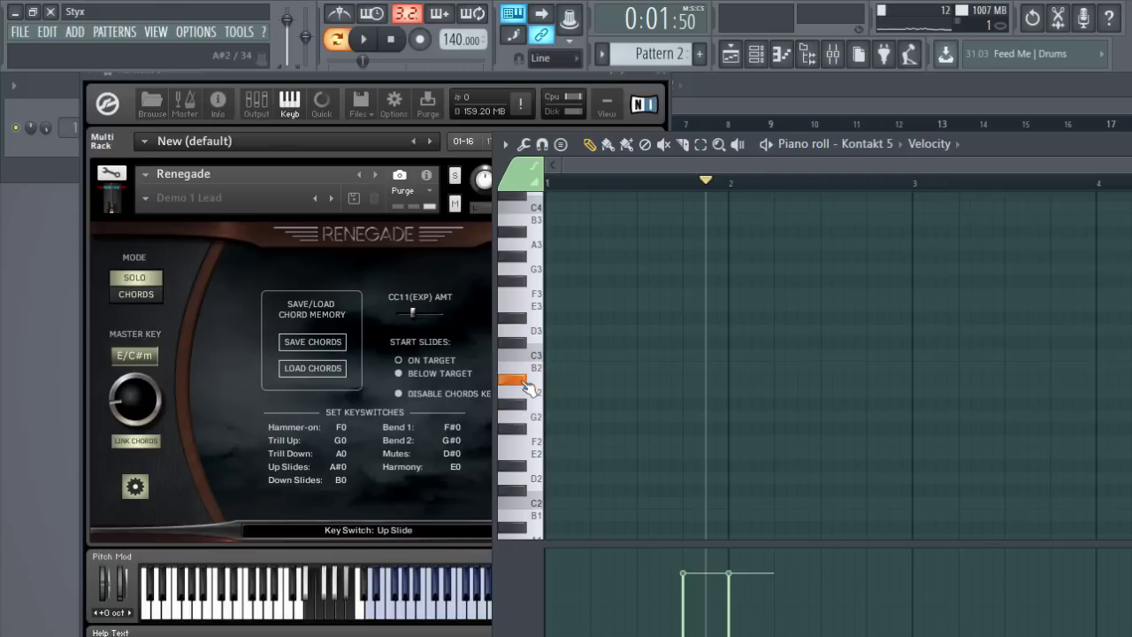
left_click(698, 380)
- Play Pattern 2 to hear the Up Slide between the G4 and A4 notes
scroll(688, 405, "up", 8)
scroll(688, 406, "down", 4)
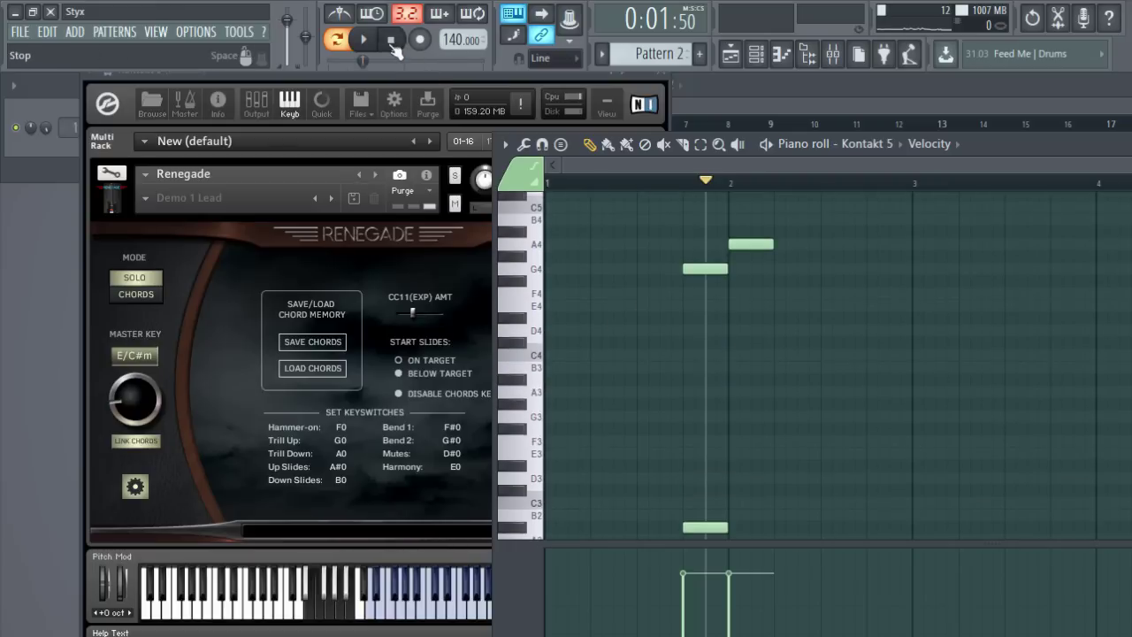
left_click(363, 38)
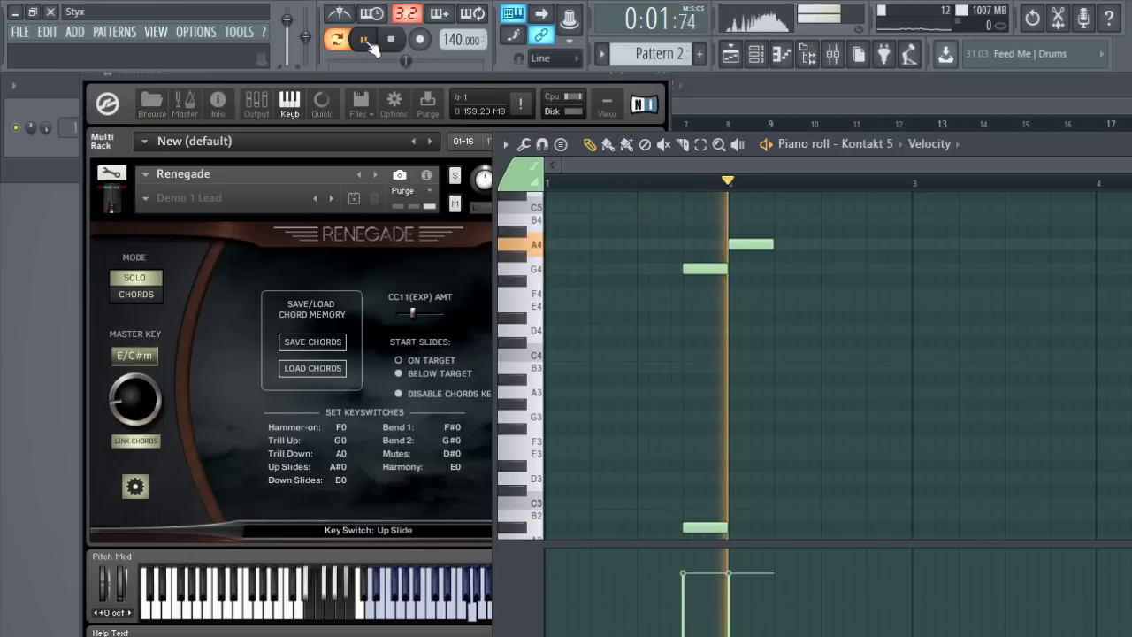
left_click(370, 40)
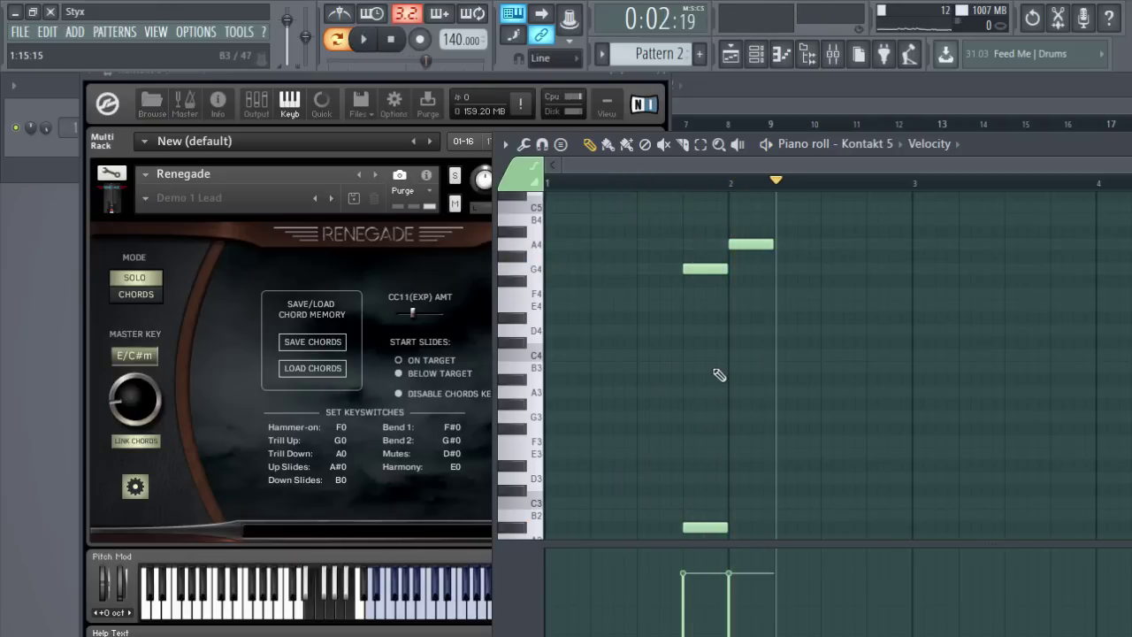
- Delete the A4 note at bar 2 and place the playhead at the start of the G4 note
right_click(748, 245)
left_click(682, 183)
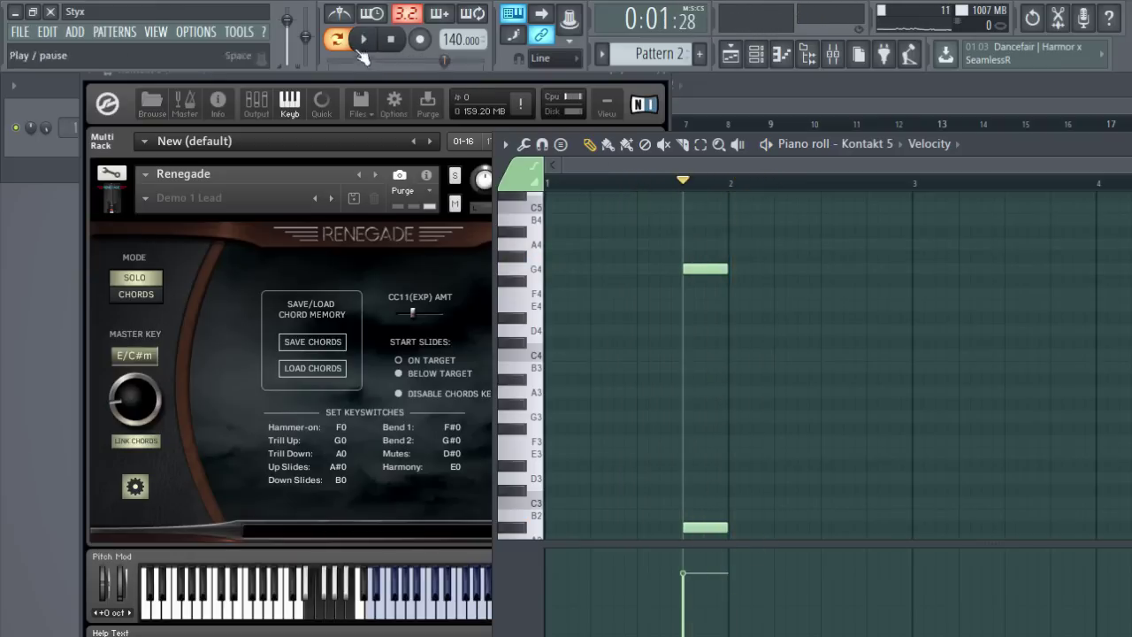
- Lengthen the G4 note and the A#2 Up Slide note to 0:12:00 each and play the pattern
left_click(364, 40)
left_click(365, 41)
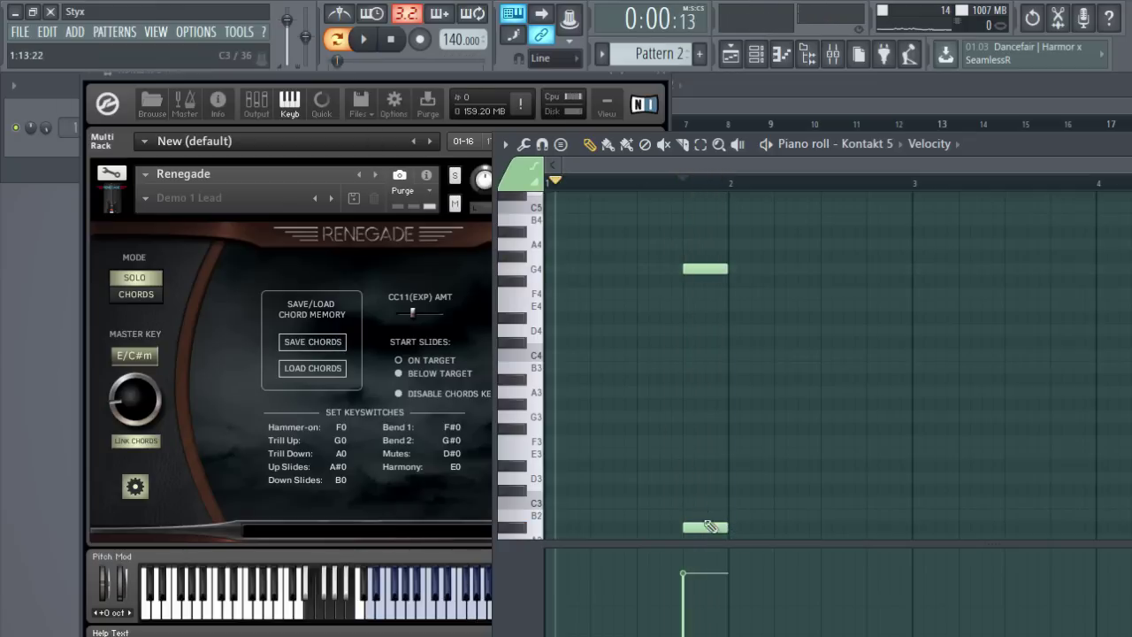
left_click_drag(726, 269, 813, 275)
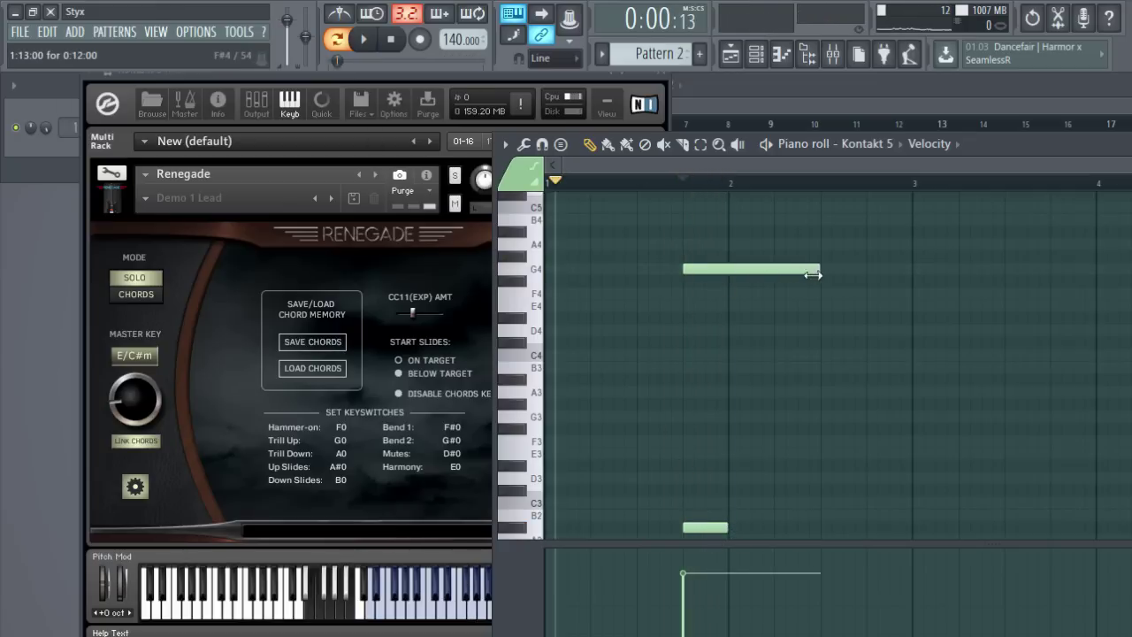
left_click_drag(728, 527, 819, 529)
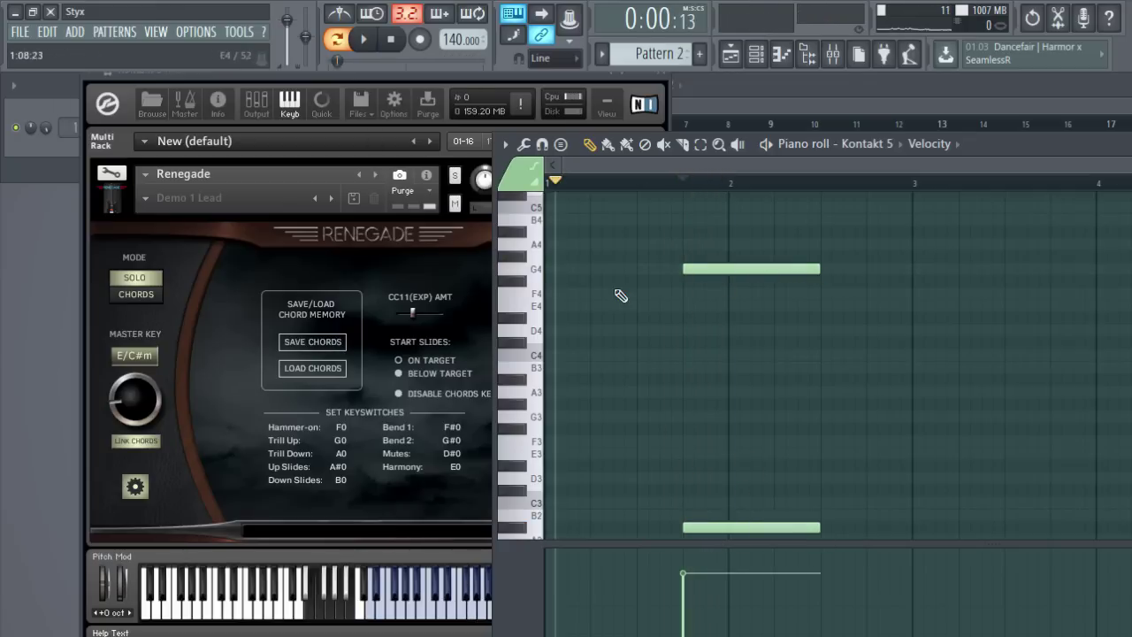
left_click(364, 39)
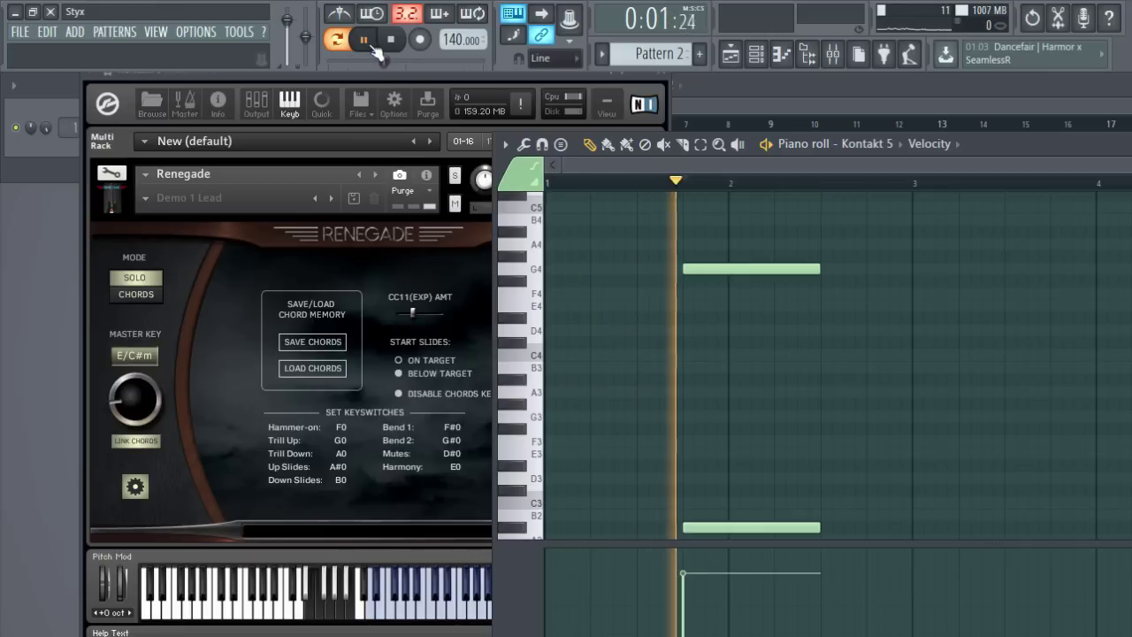
left_click(365, 40)
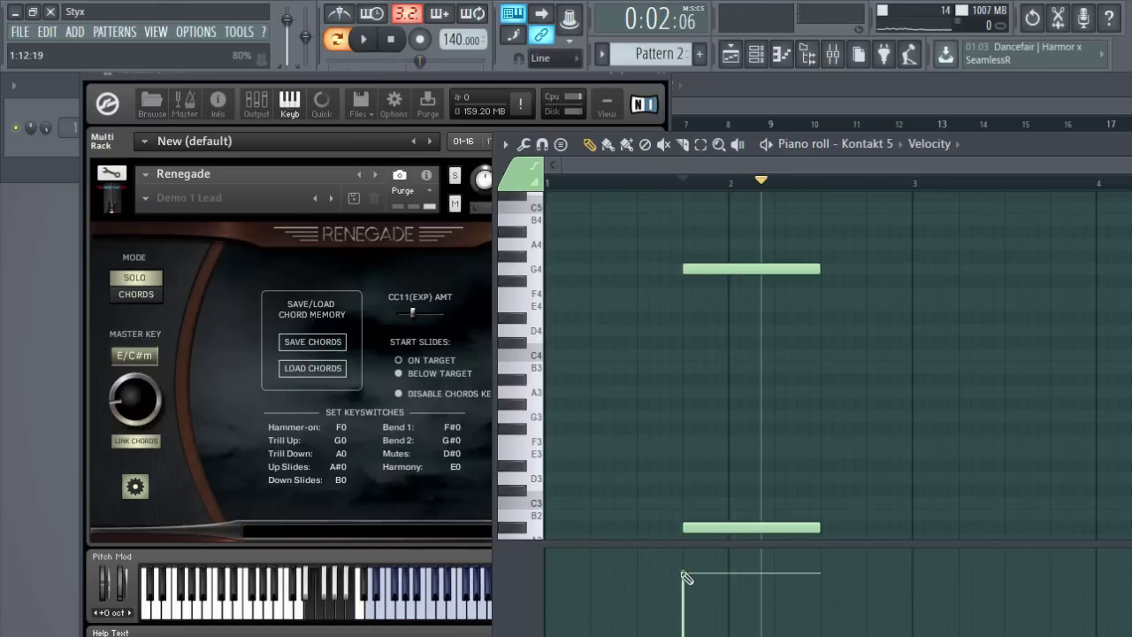
- Raise the velocity of the two stacked notes slightly and play the Up Slide
left_click_drag(685, 577, 683, 553)
left_click_drag(420, 60, 398, 61)
left_click(363, 40)
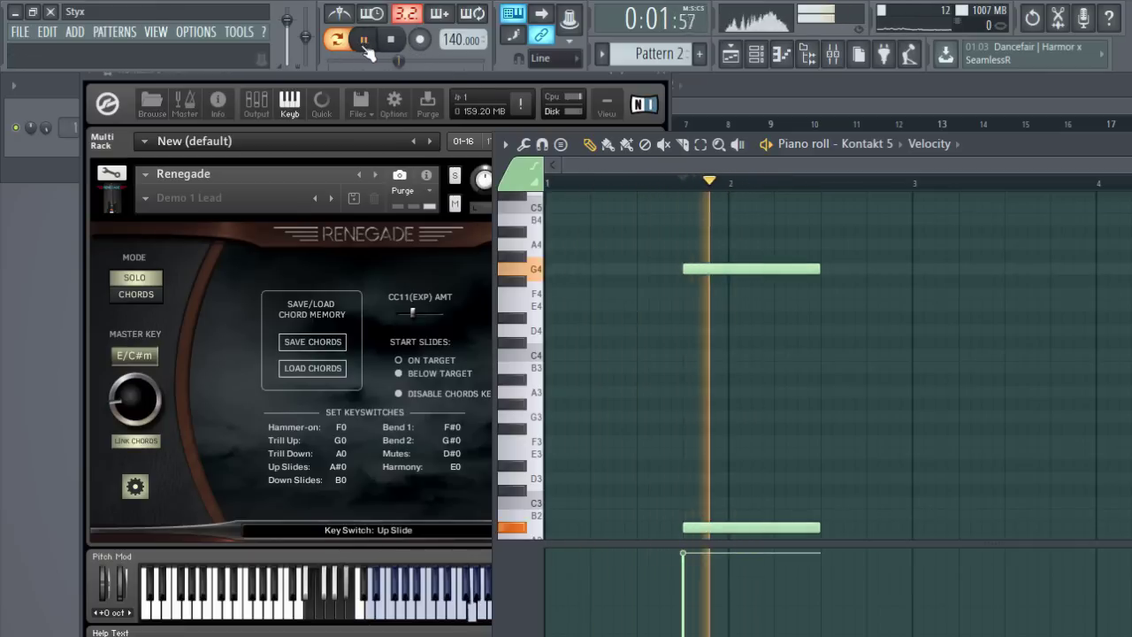
left_click(363, 41)
- Lower the velocity of the two stacked notes well below its original level and play the Up Slide
left_click_drag(686, 575, 684, 617)
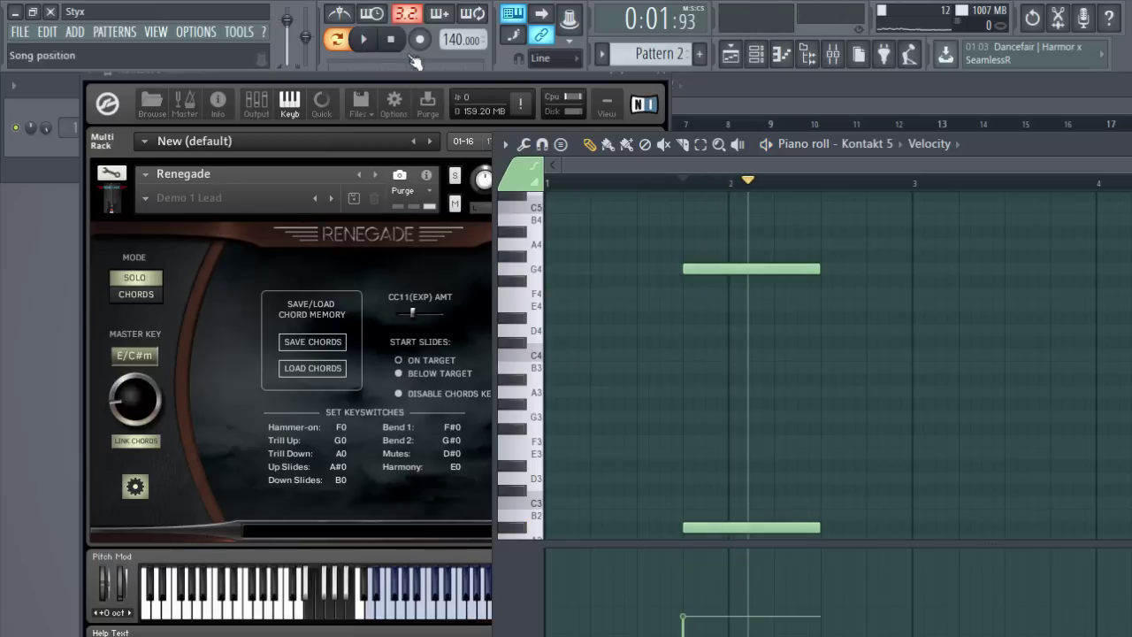
left_click(392, 40)
key("space")
left_click(392, 40)
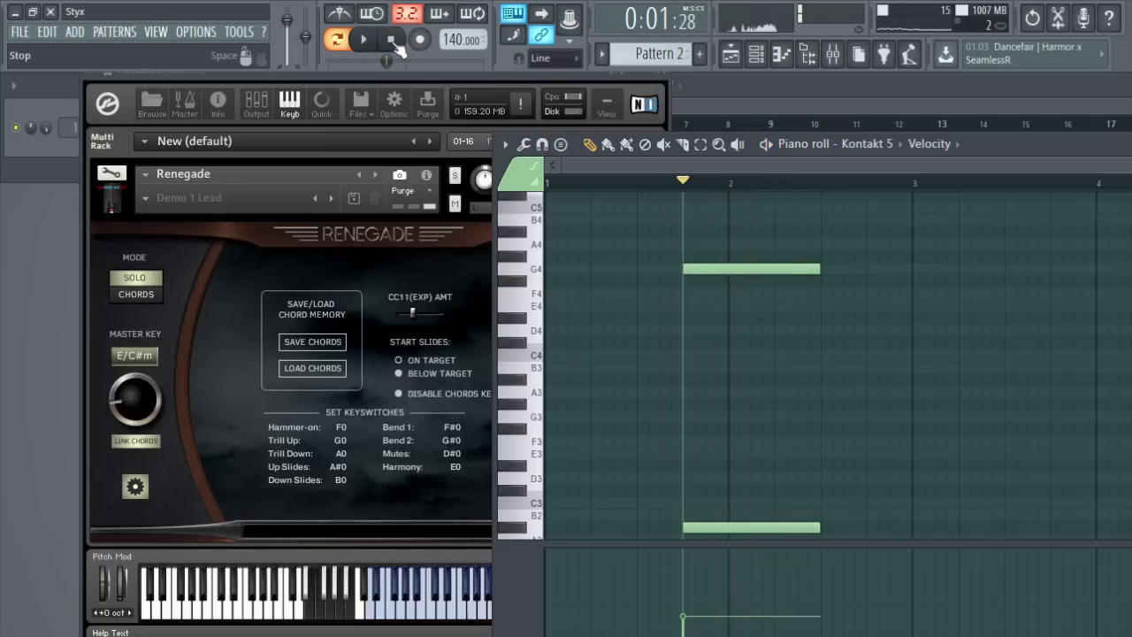
left_click(379, 41)
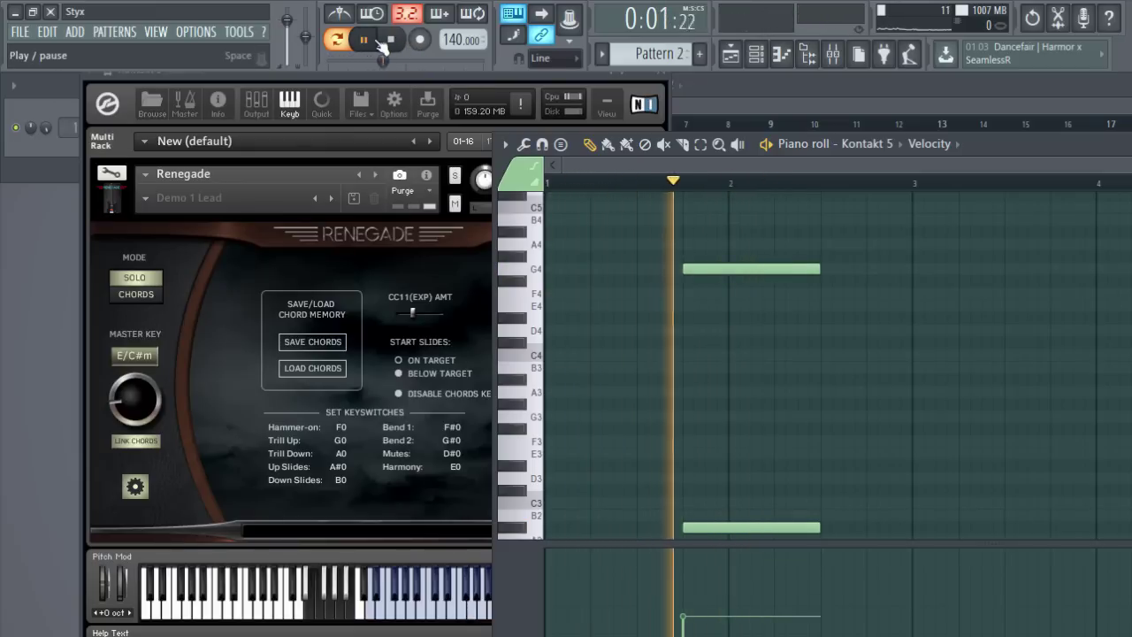
key("space")
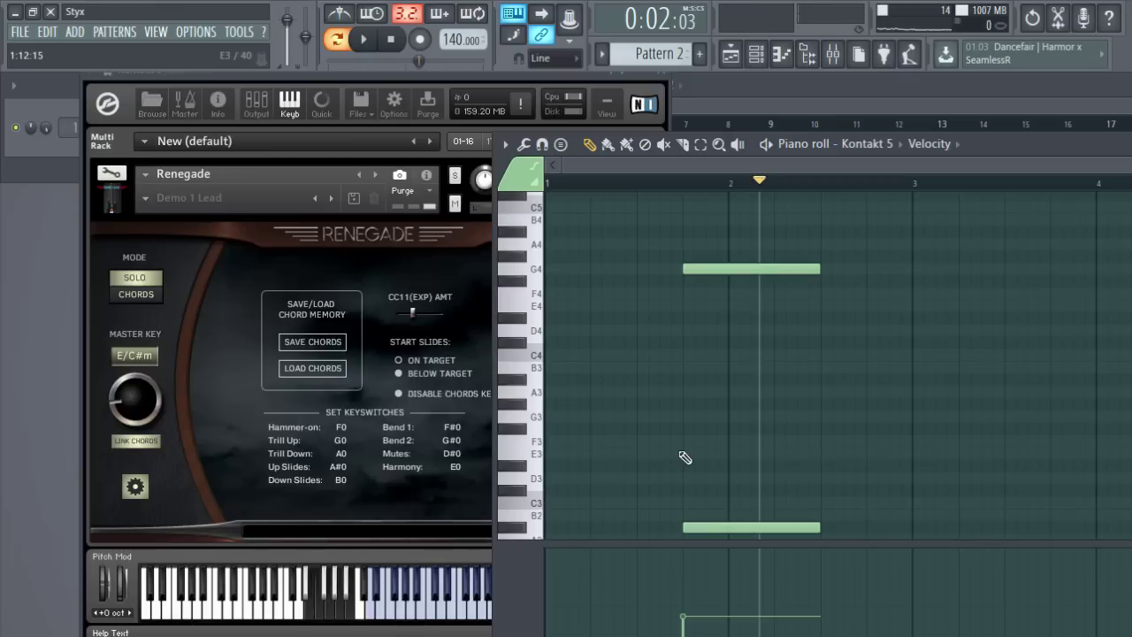
- Bring the notes' velocity back up near its original level, move the keyswitch note to B2 for Down Slide, and play the pattern
left_click_drag(687, 618, 688, 573)
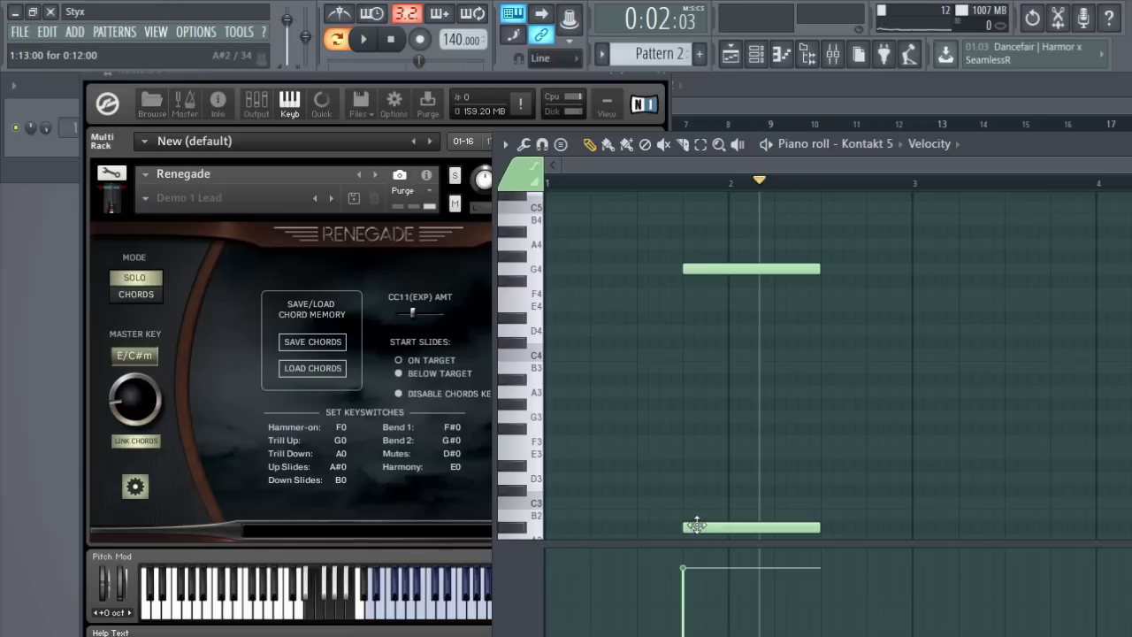
mouse_move(697, 525)
left_mouse_down()
mouse_move(697, 502)
mouse_move(697, 514)
left_mouse_up()
left_click(664, 183)
left_click(363, 39)
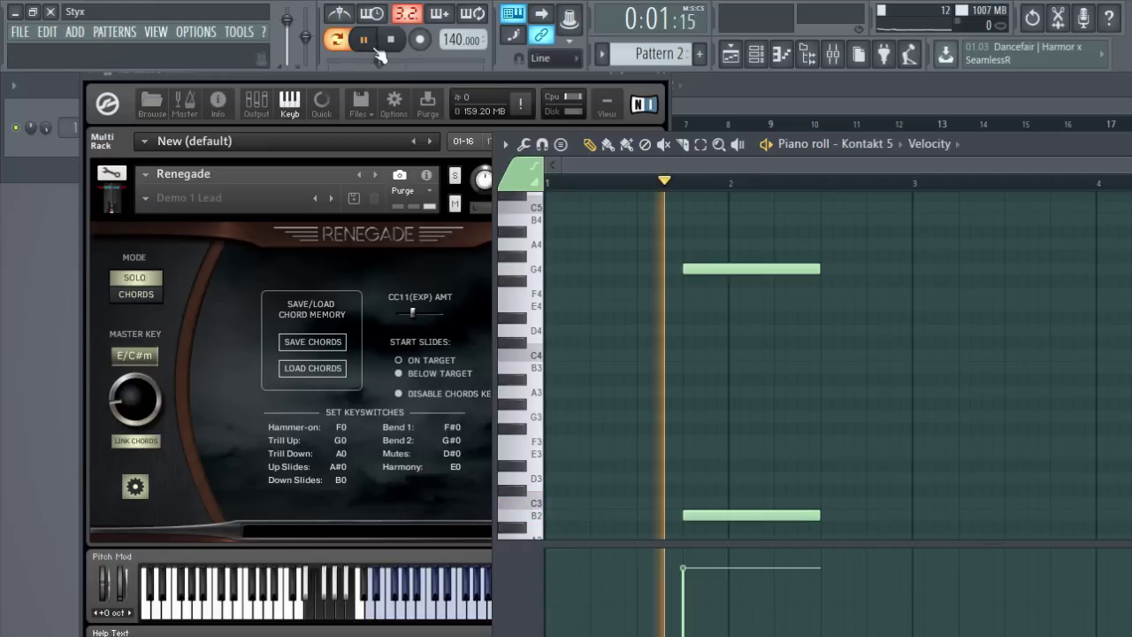
left_click(364, 39)
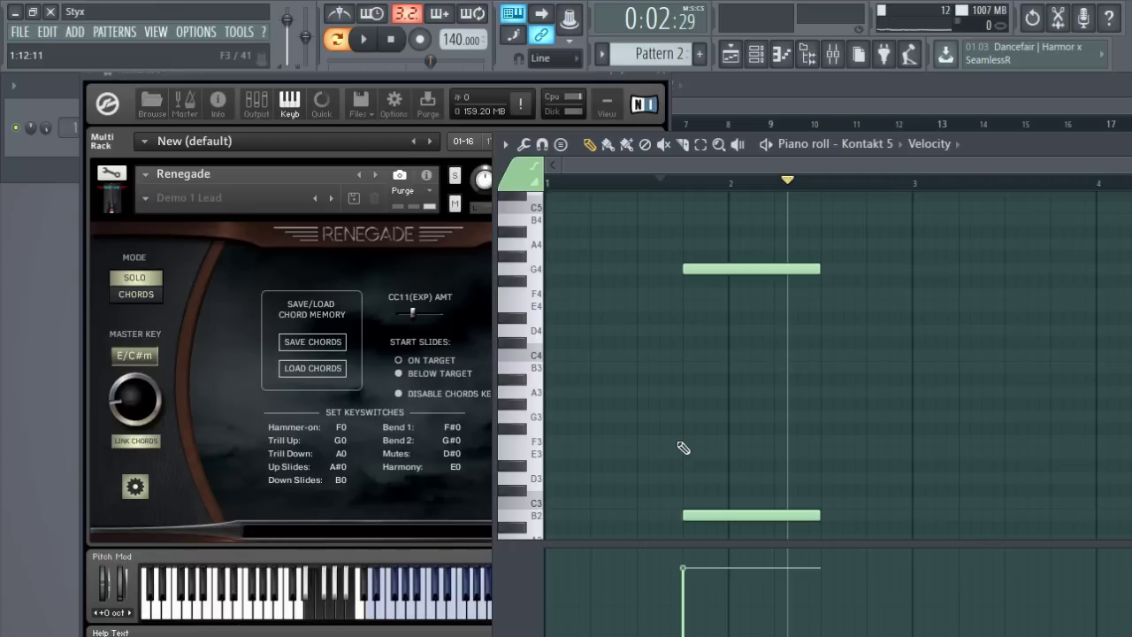
- Move the keyswitch note to G#2 for Bend Up/Down and play the pattern from bar 1
scroll(682, 447, "down", 2)
scroll(654, 500, "up", 1)
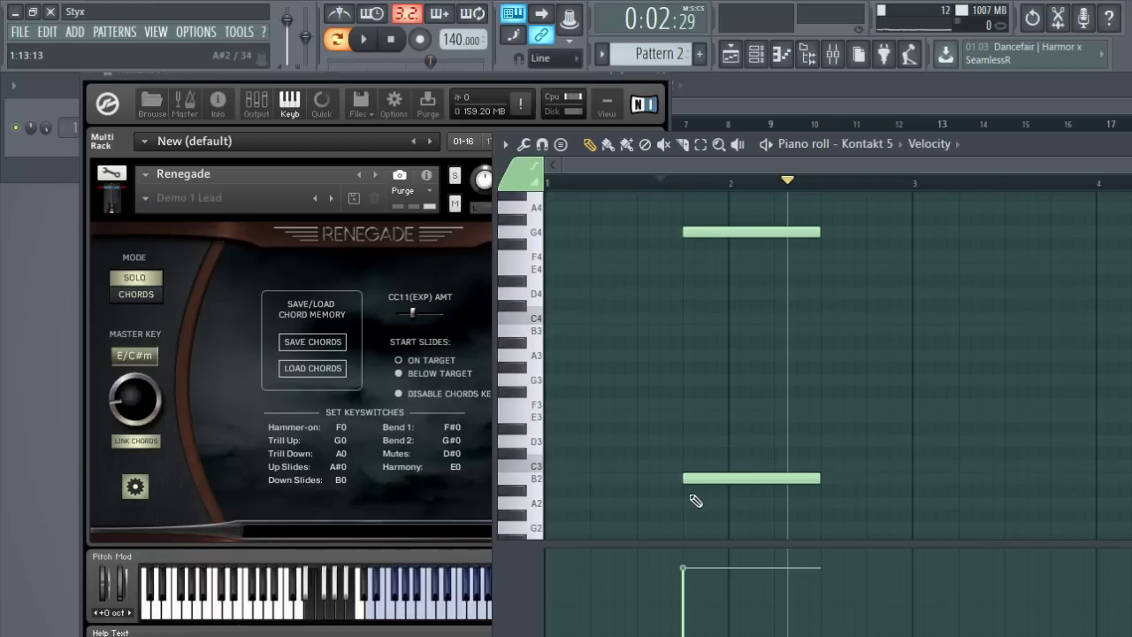
left_click_drag(697, 478, 698, 519)
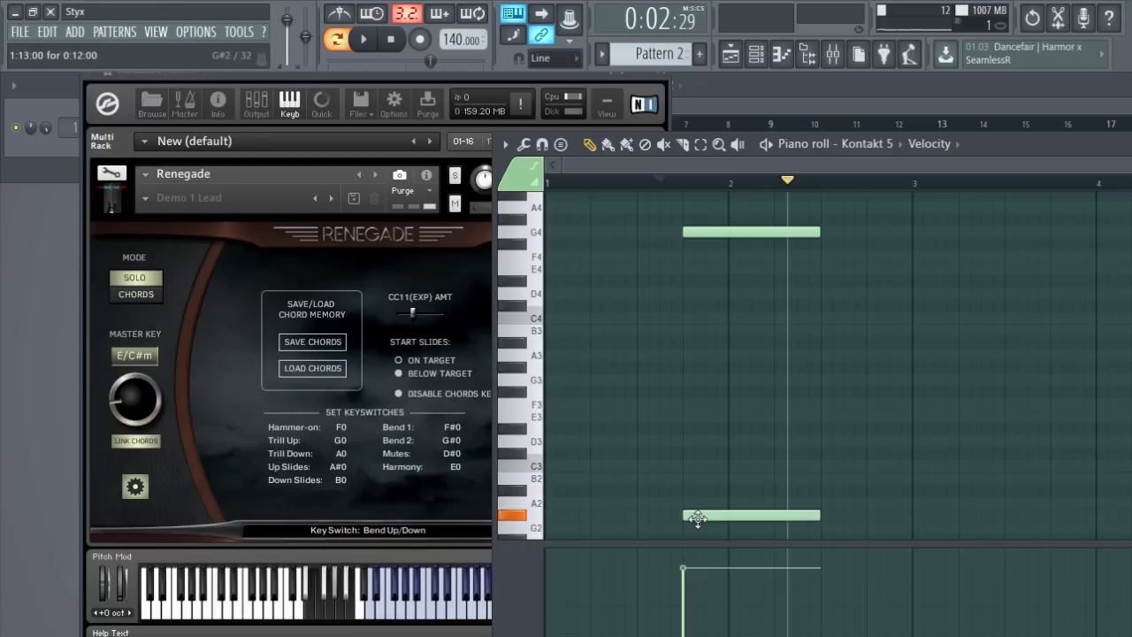
left_click(570, 184)
left_click(368, 41)
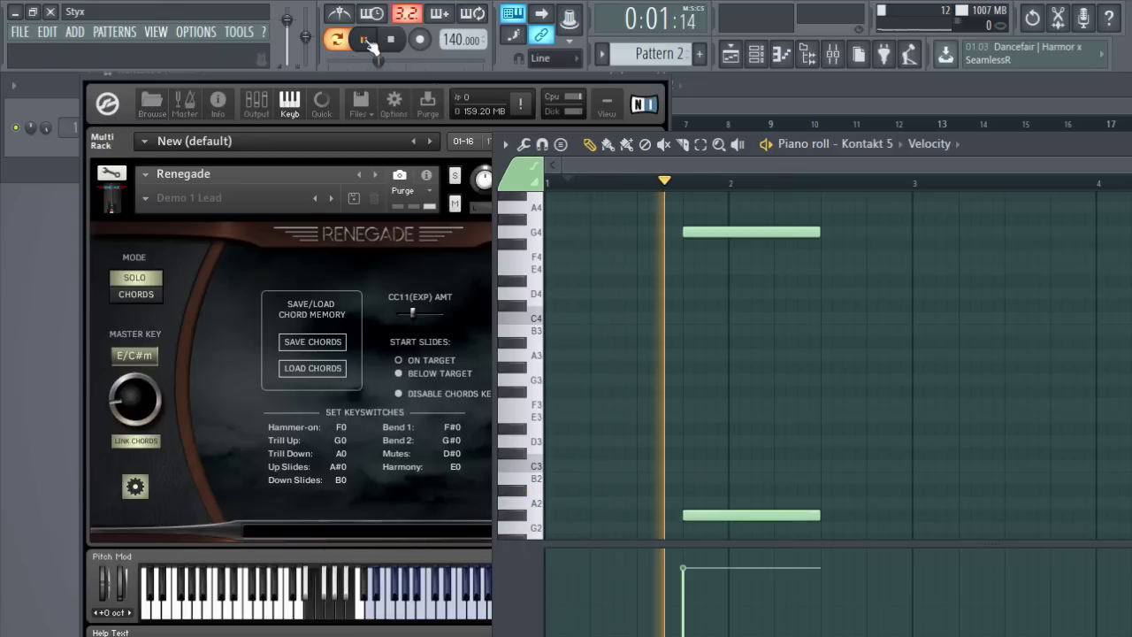
left_click(366, 41)
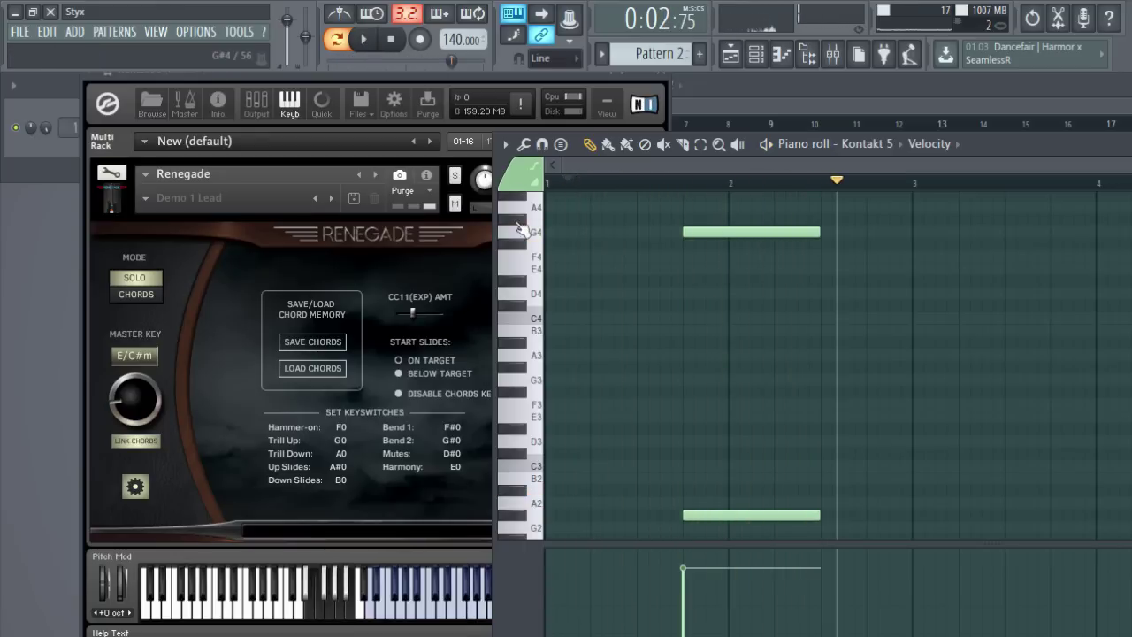
- Move the keyswitch note down to F#2 for Bend Up and play the pattern
scroll(710, 501, "down", 1)
left_click_drag(700, 475, 699, 493)
left_click(690, 492)
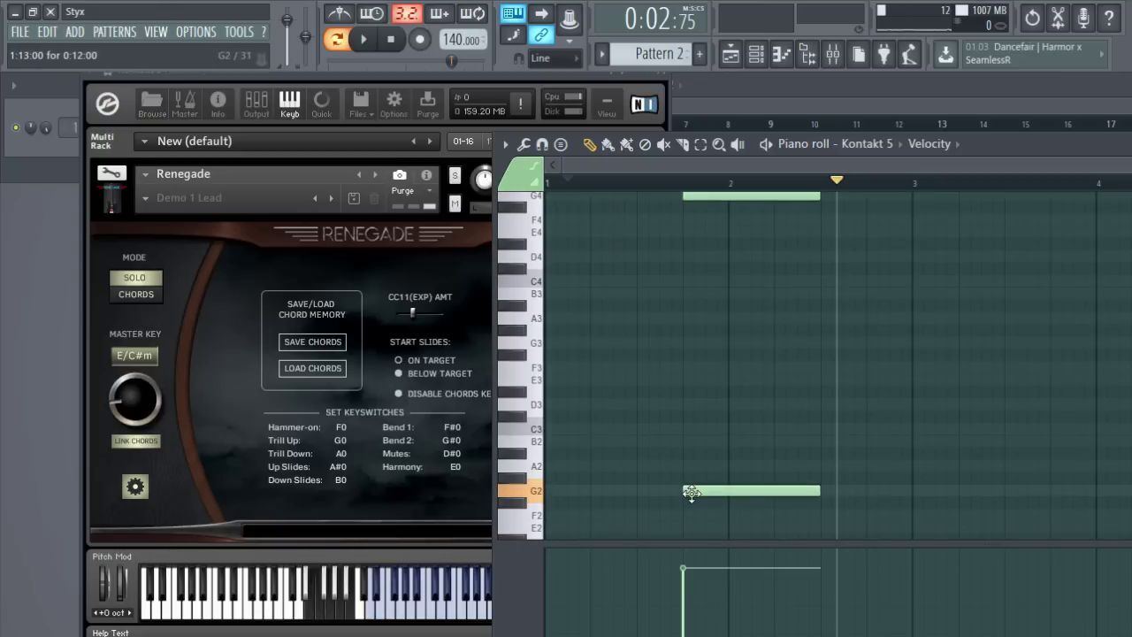
left_click_drag(692, 503, 687, 507)
left_click(625, 182)
left_click(364, 39)
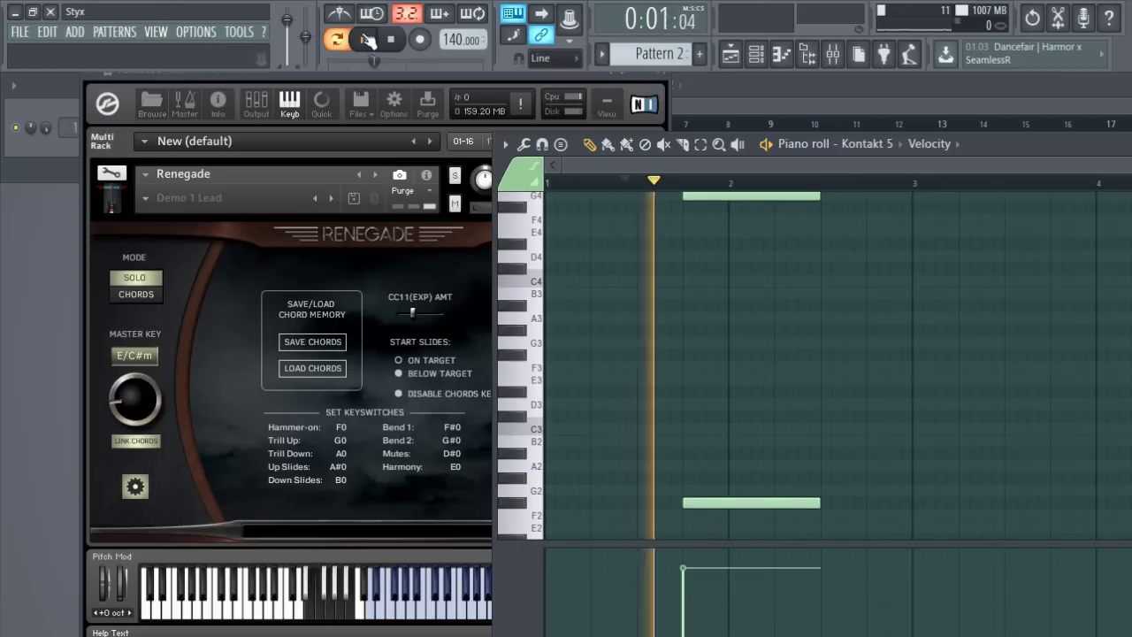
left_click(365, 39)
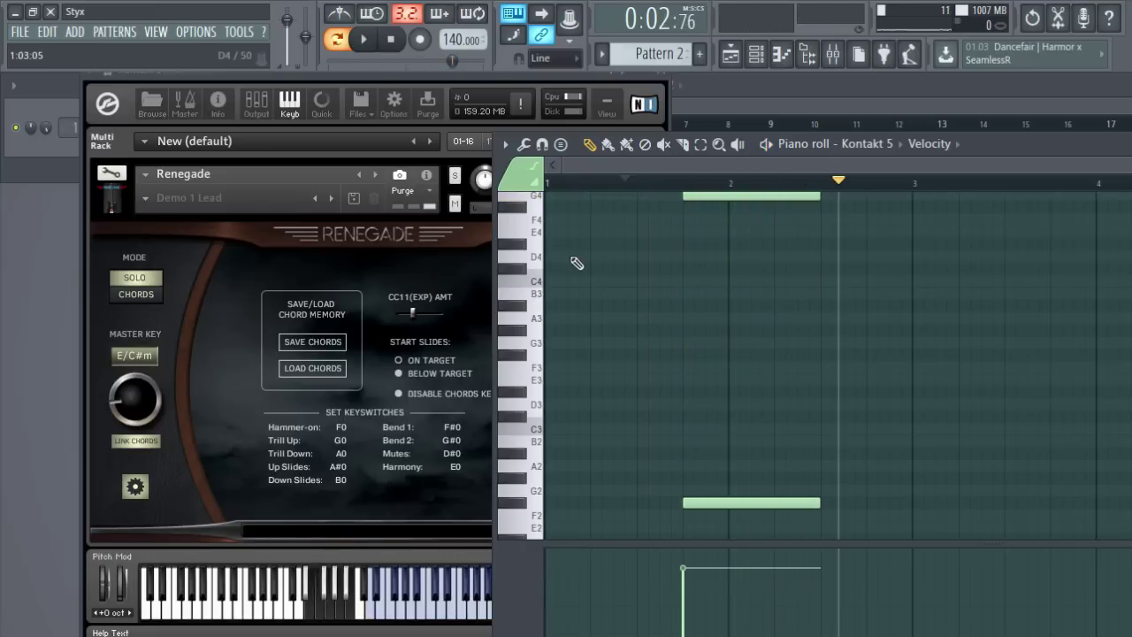
- Open Renegade's More Settings page, set Bend Up Speed to maximum, and play the bend
left_click(142, 482)
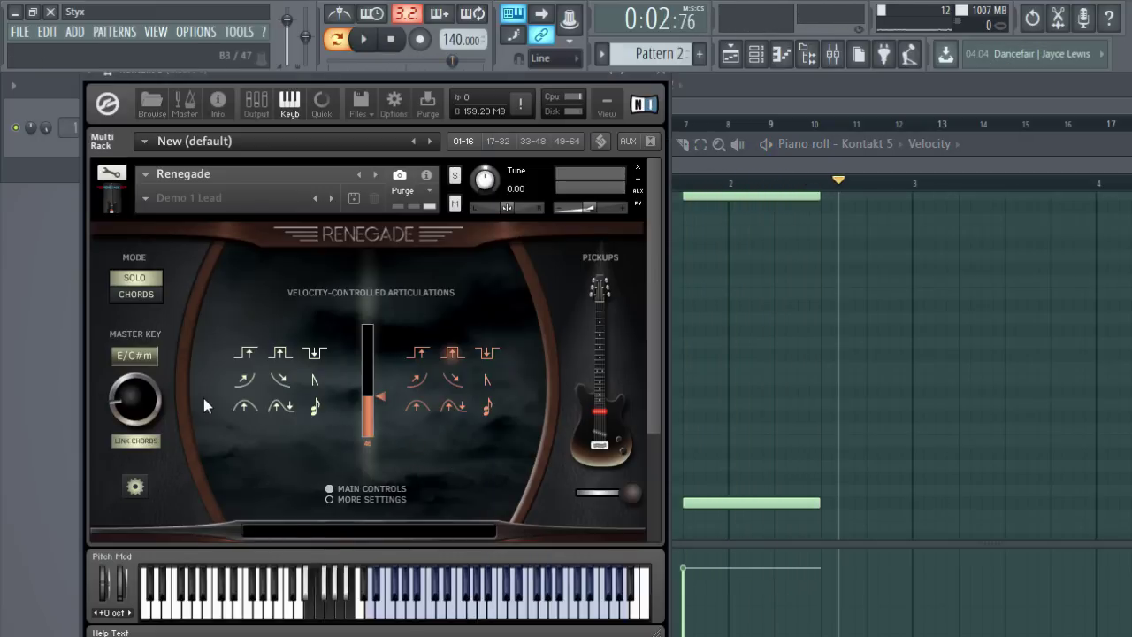
left_click(352, 498)
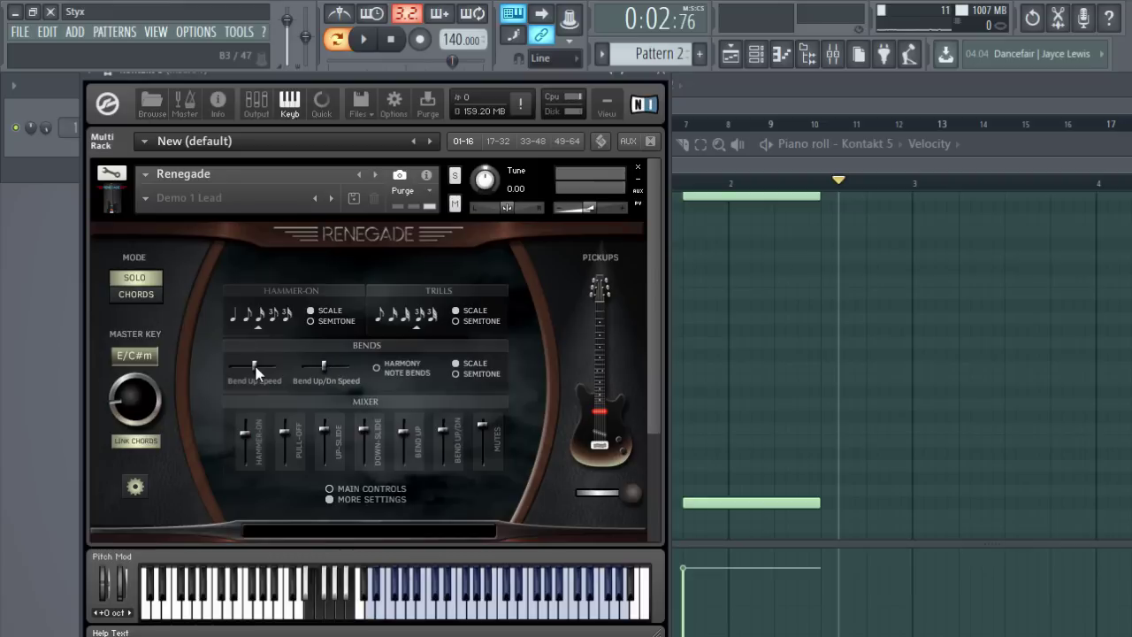
left_click_drag(254, 366, 288, 370)
left_click(774, 182)
left_click(630, 182)
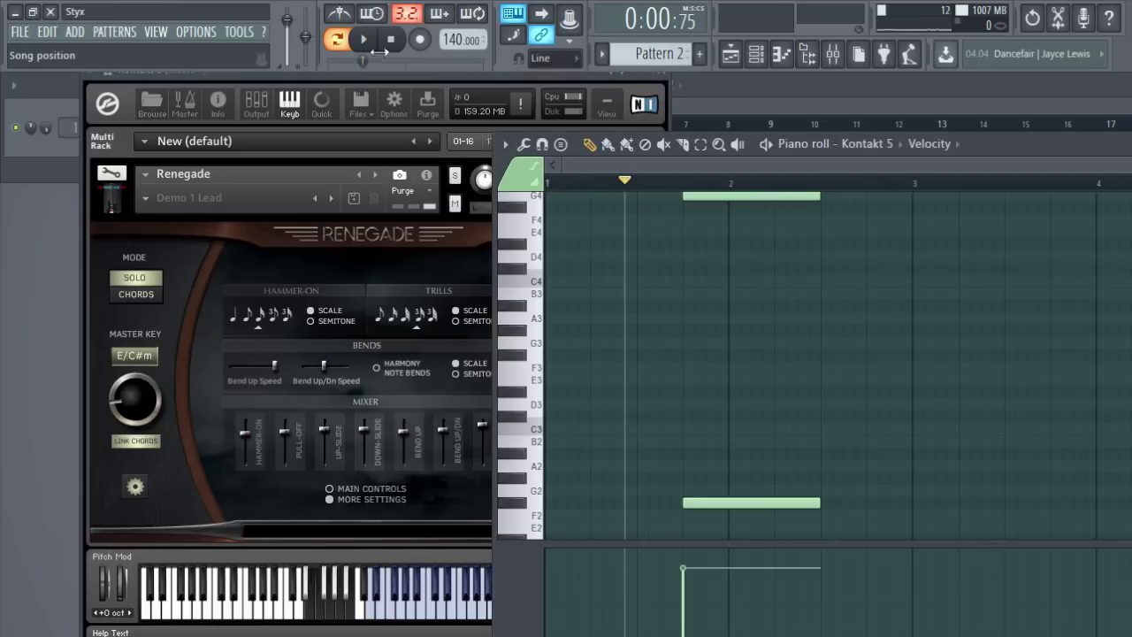
left_click(365, 41)
left_click(365, 40)
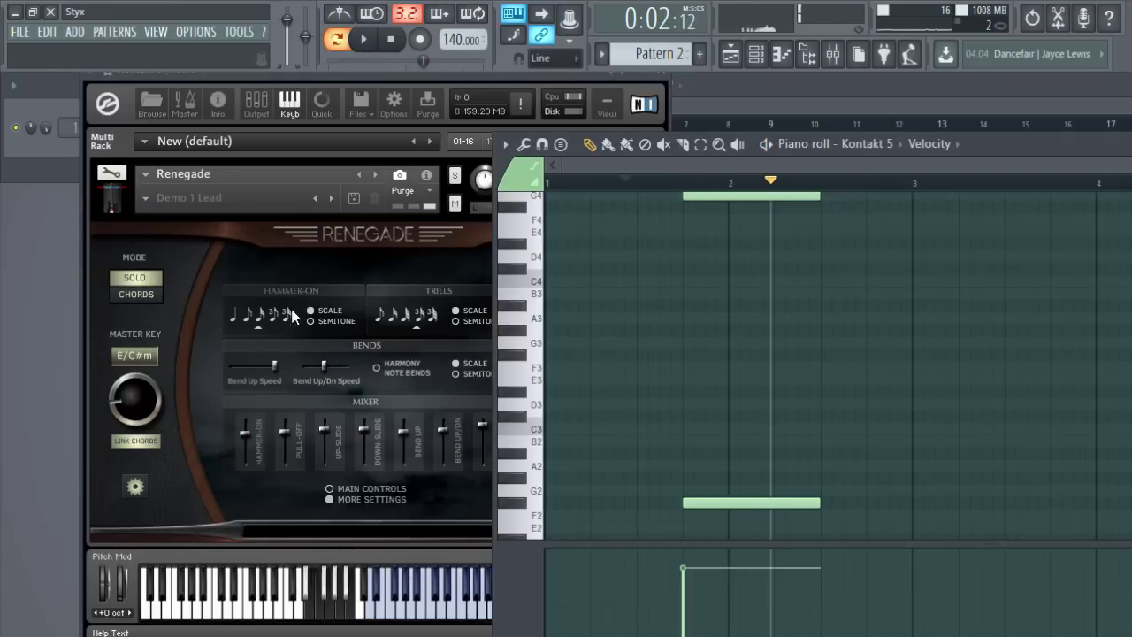
- Set Bend Up Speed to minimum and play the bend from just before the notes
left_click_drag(276, 368, 198, 376)
left_click(670, 182)
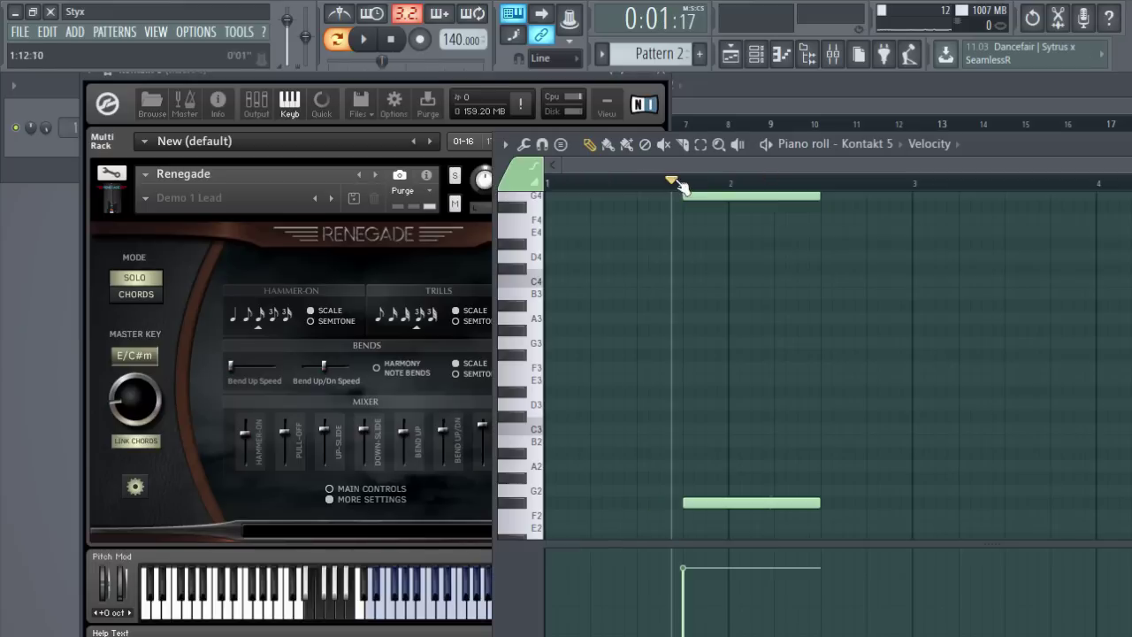
left_click(365, 40)
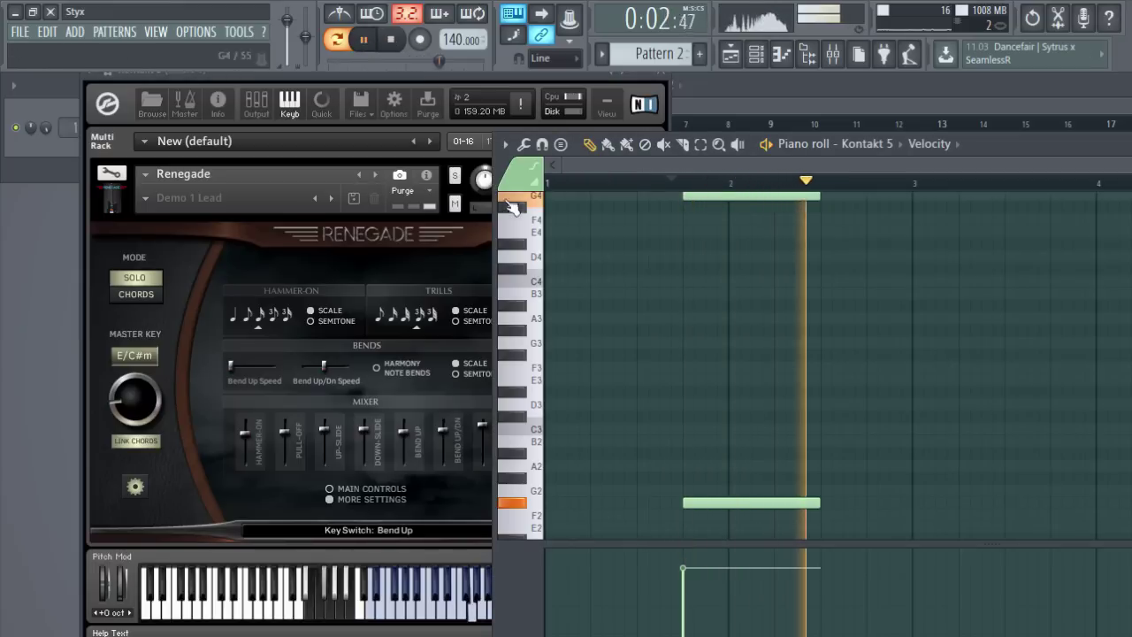
- Set Bend Up Speed to about the middle of its range and play the bend
left_click(234, 363)
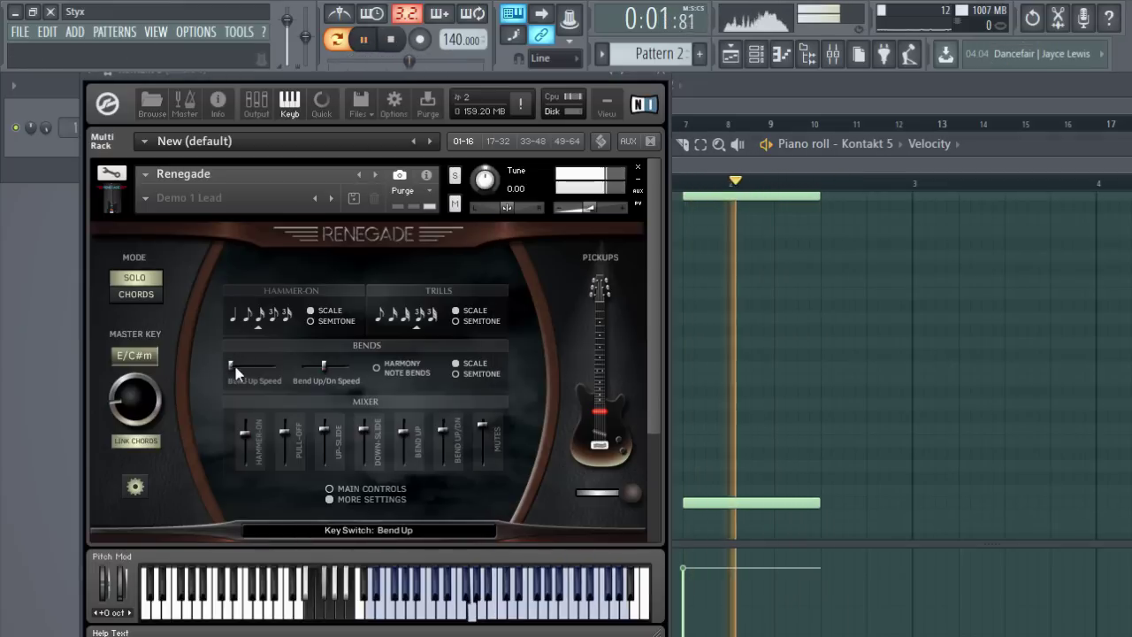
left_click_drag(234, 363, 259, 363)
left_click(392, 41)
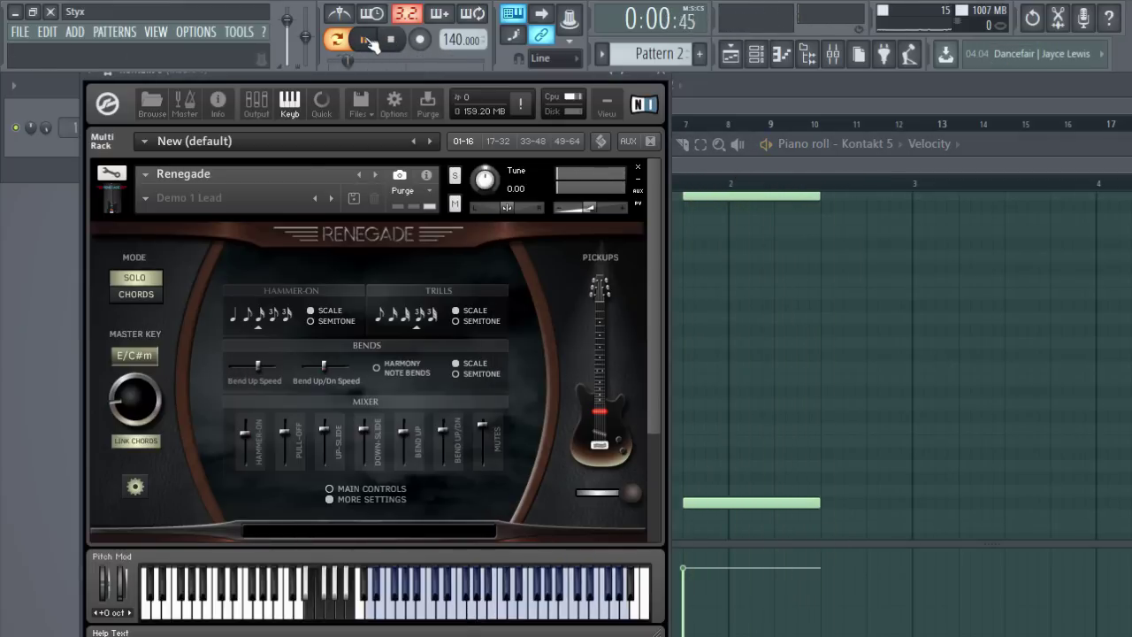
left_click(368, 41)
left_click(368, 41)
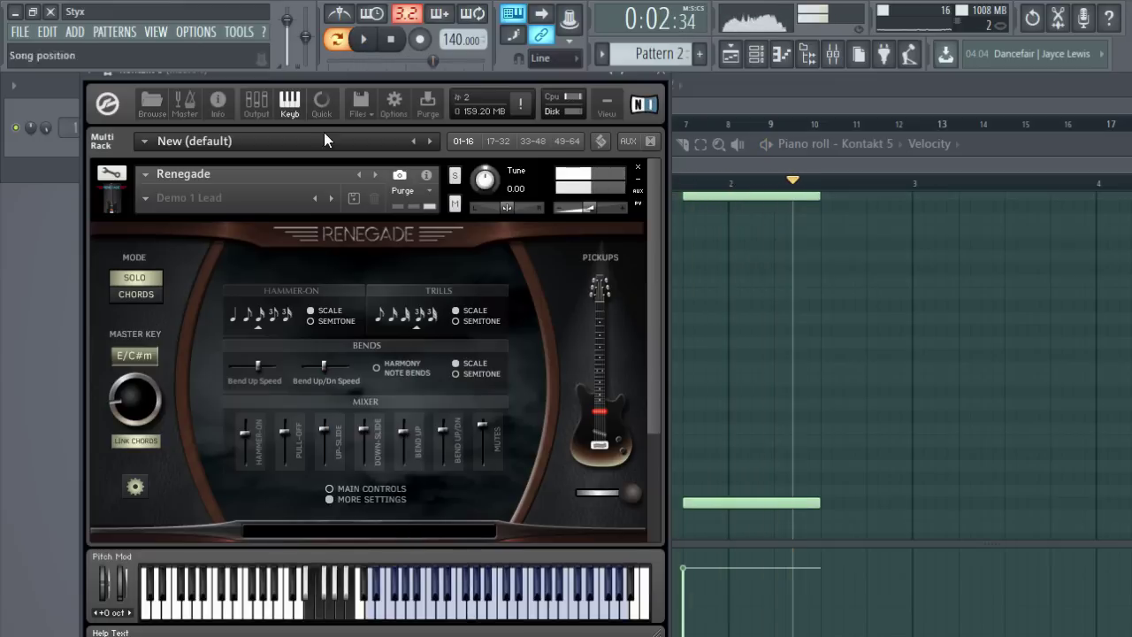
- Compare the bend at maximum Bend Up Speed by playing the pattern, then return the speed to about the middle
left_click(698, 167)
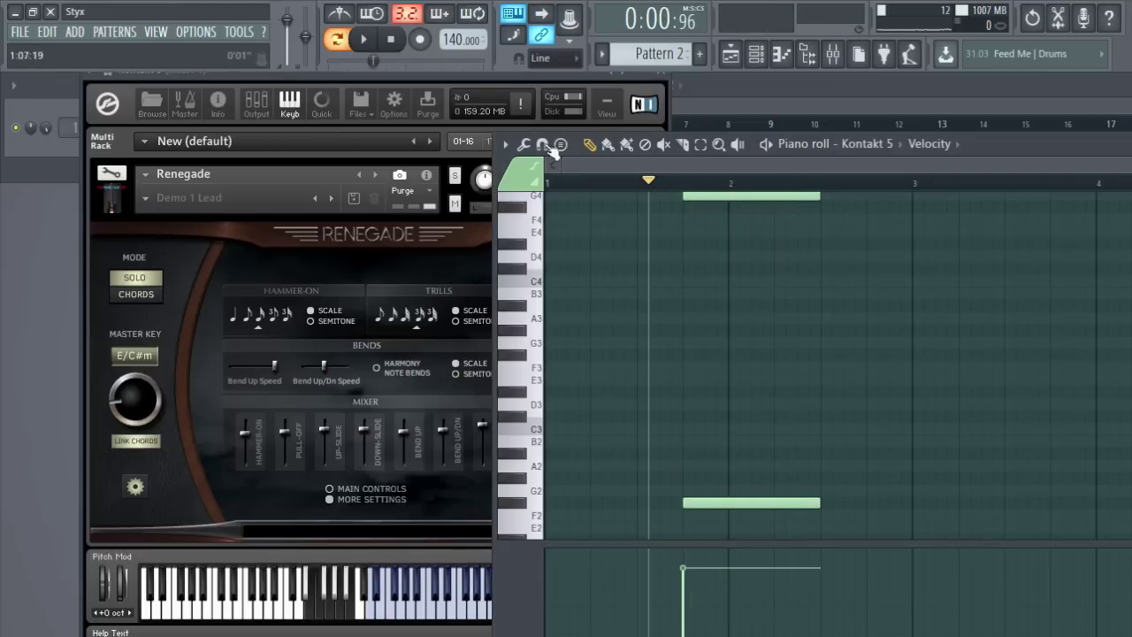
left_click(368, 41)
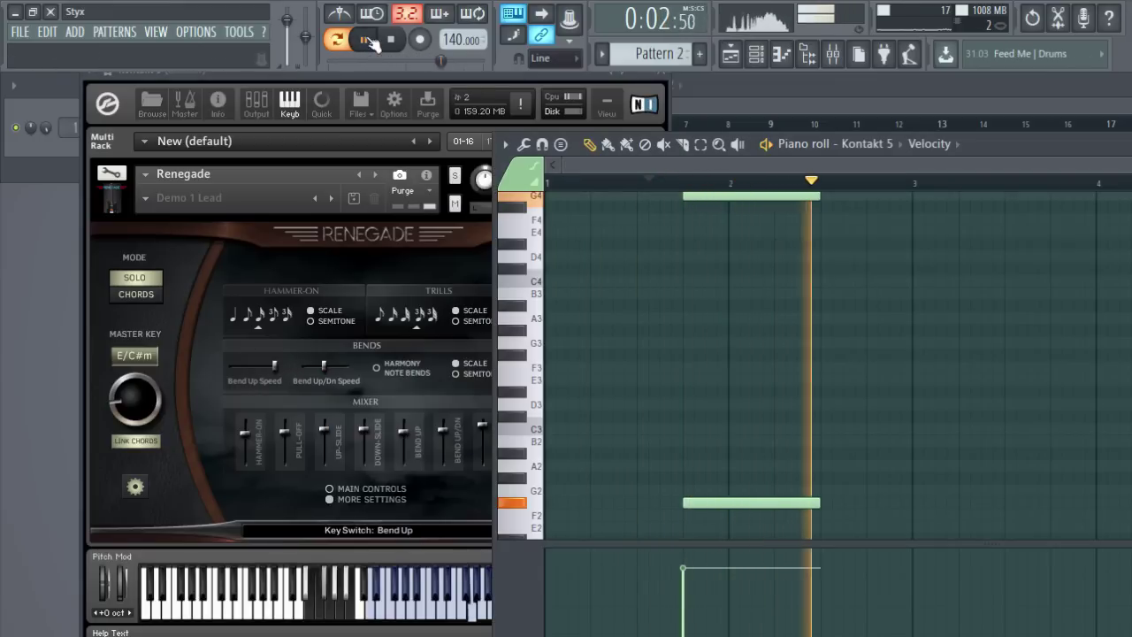
left_click(367, 41)
left_click_drag(266, 368, 262, 379)
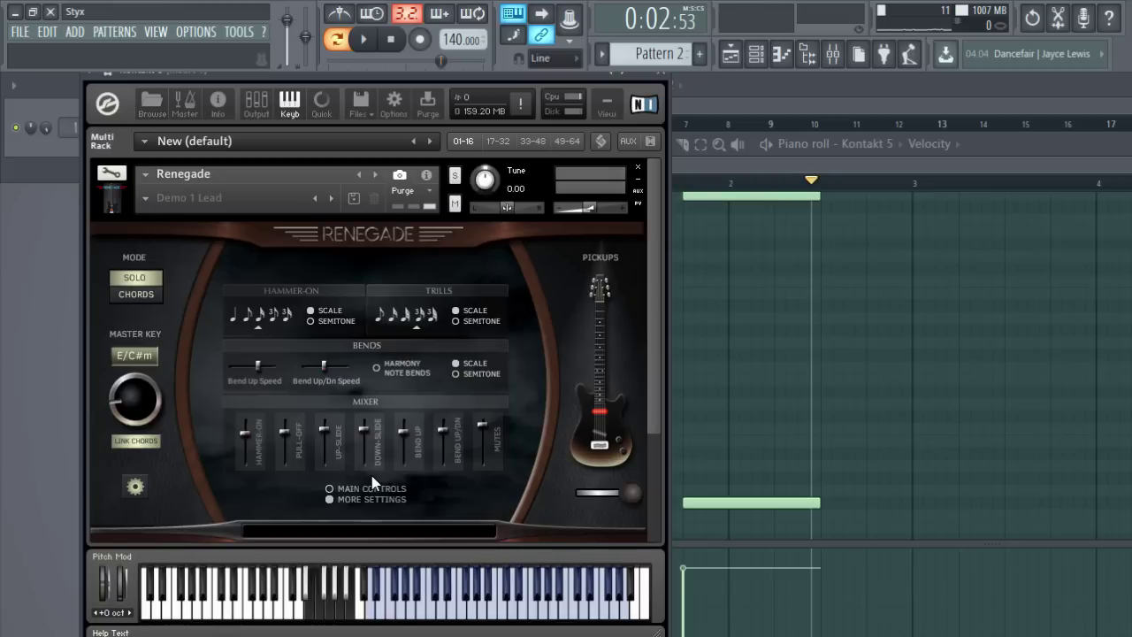
- Show Renegade's keyswitch assignments and move the keyswitch note from F#2 to G2 for Trill Up
left_click(136, 487)
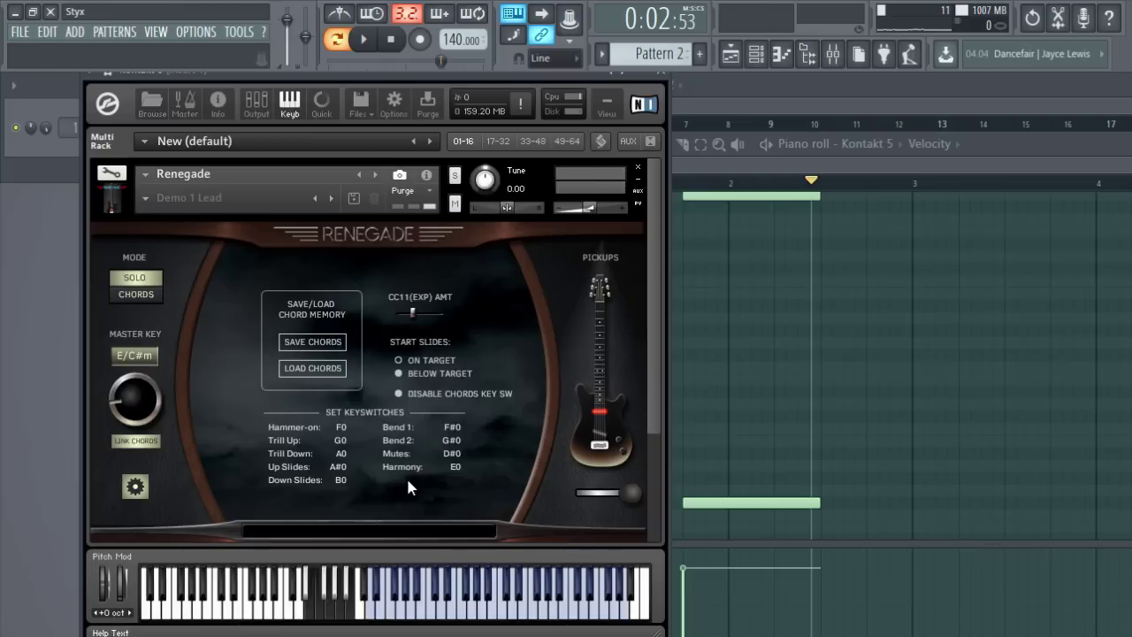
left_click(695, 169)
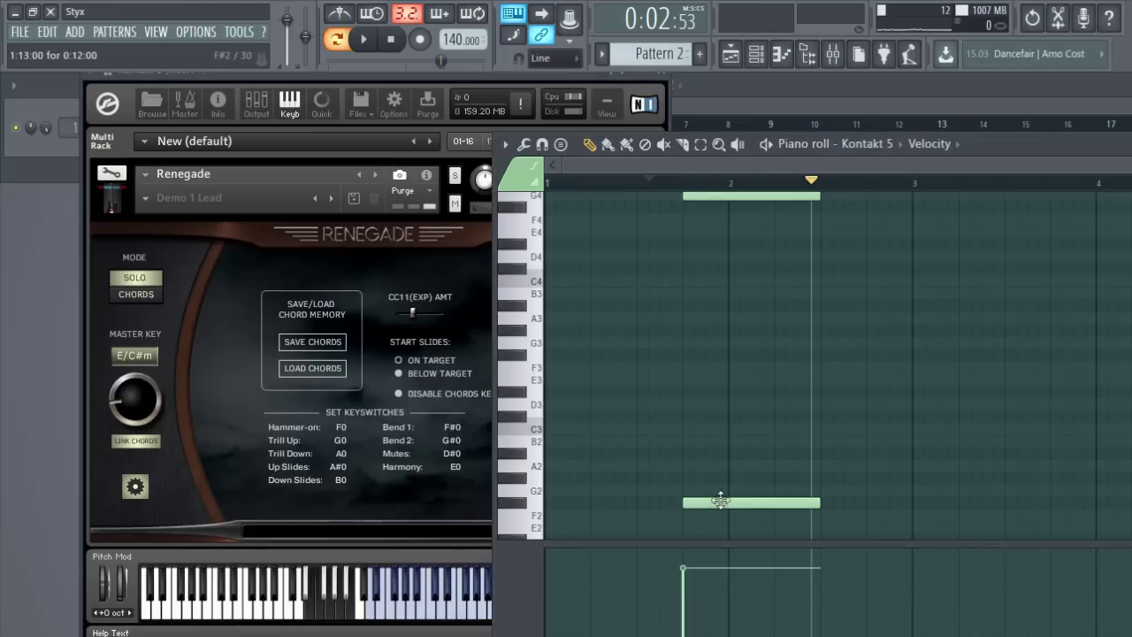
left_click_drag(720, 501, 713, 397)
scroll(627, 227, "up", 2)
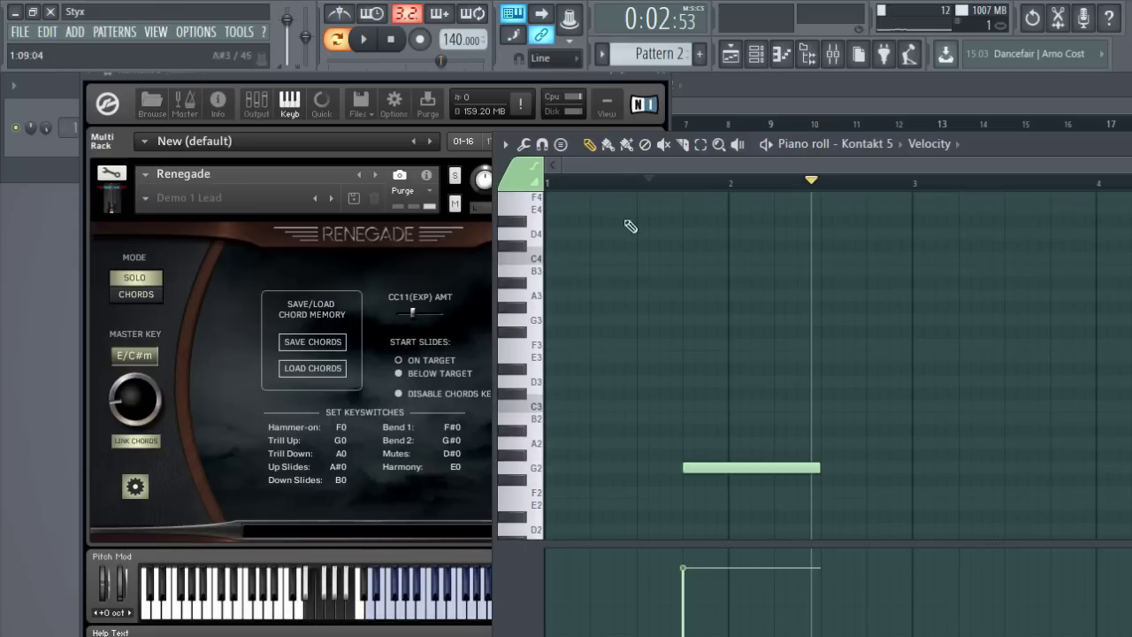
- Play the Trill Up keyswitch from just before its G2 note, and stop playback
left_click(616, 182)
left_click(363, 44)
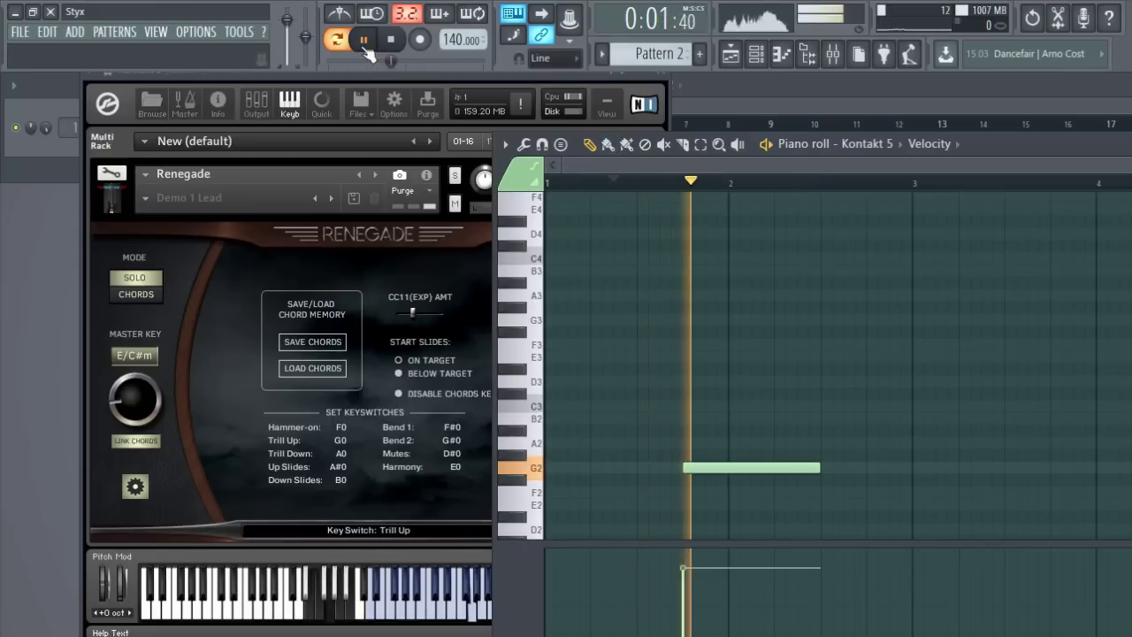
left_click(363, 42)
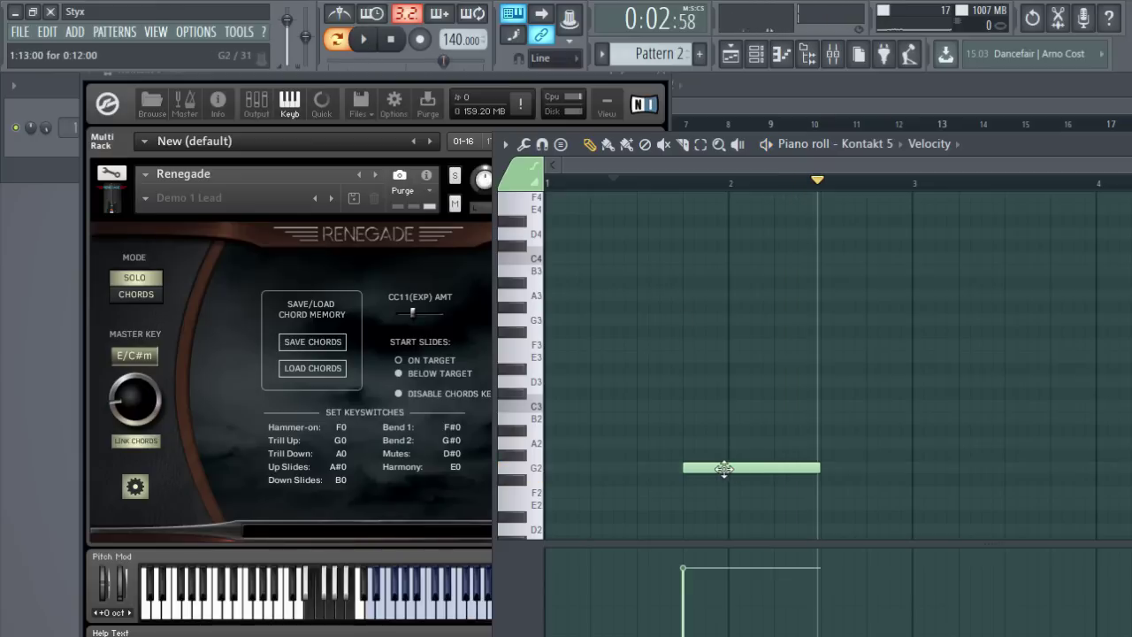
- Move the keyswitch note up to A2 for Trill Down and play the pattern from before the note
left_click_drag(713, 469, 718, 437)
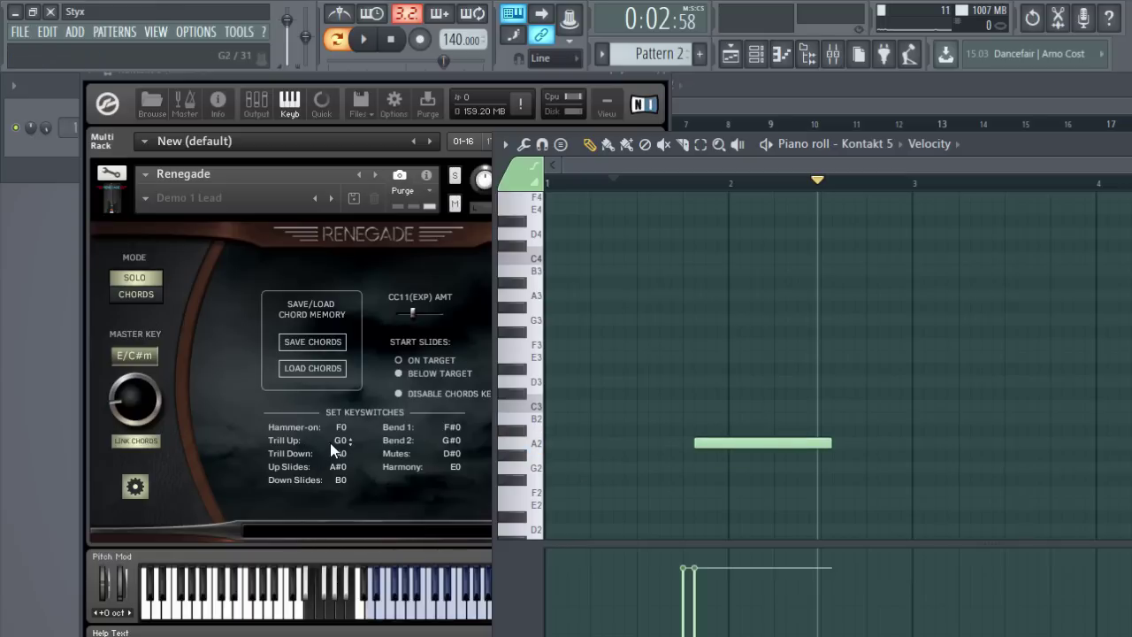
mouse_move(715, 442)
left_mouse_down()
mouse_move(714, 419)
mouse_move(714, 442)
left_mouse_up()
left_click(670, 182)
left_click(367, 42)
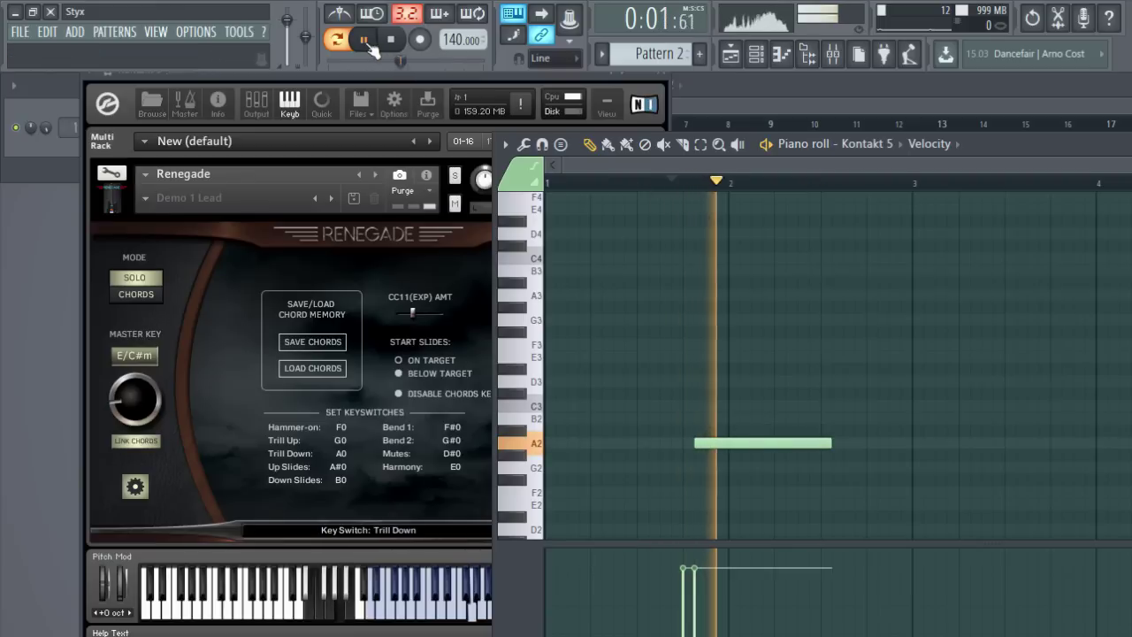
left_click(370, 46)
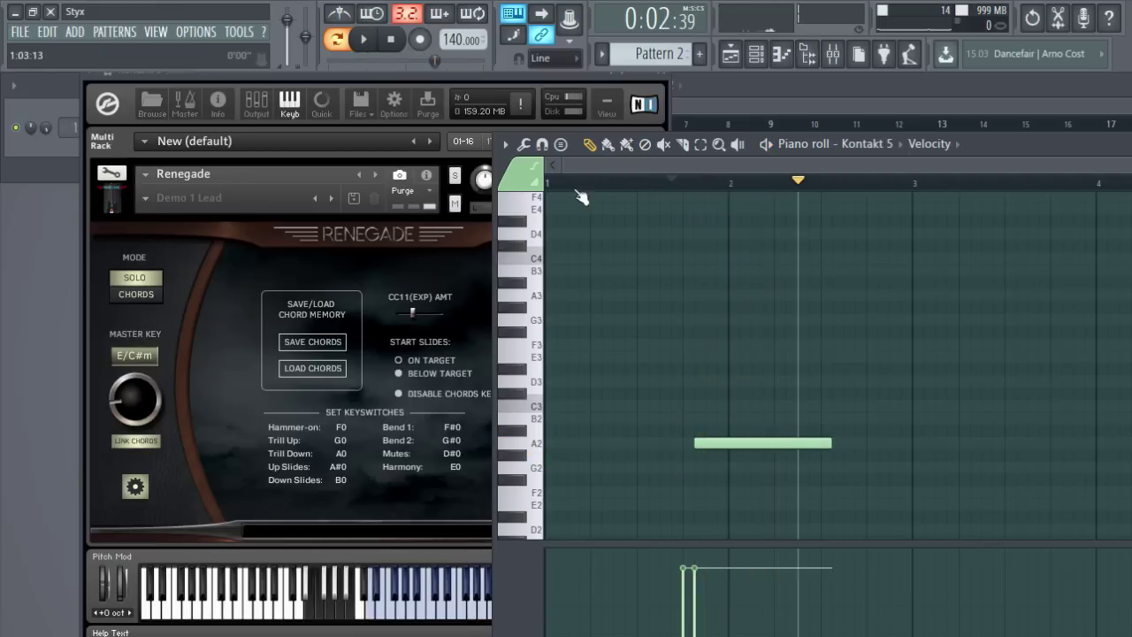
left_click(366, 42)
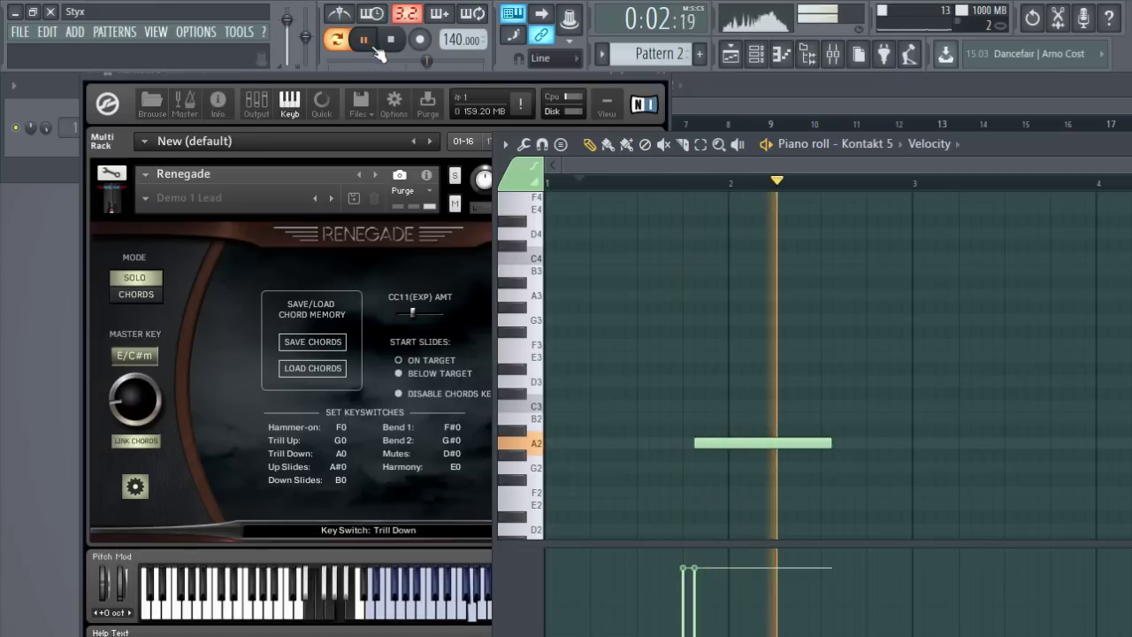
left_click(373, 48)
- Shift the A2 keyswitch note earlier to start together with the G4 note, and play the Trill Down
scroll(667, 397, "up", 3)
left_click_drag(720, 481, 708, 480)
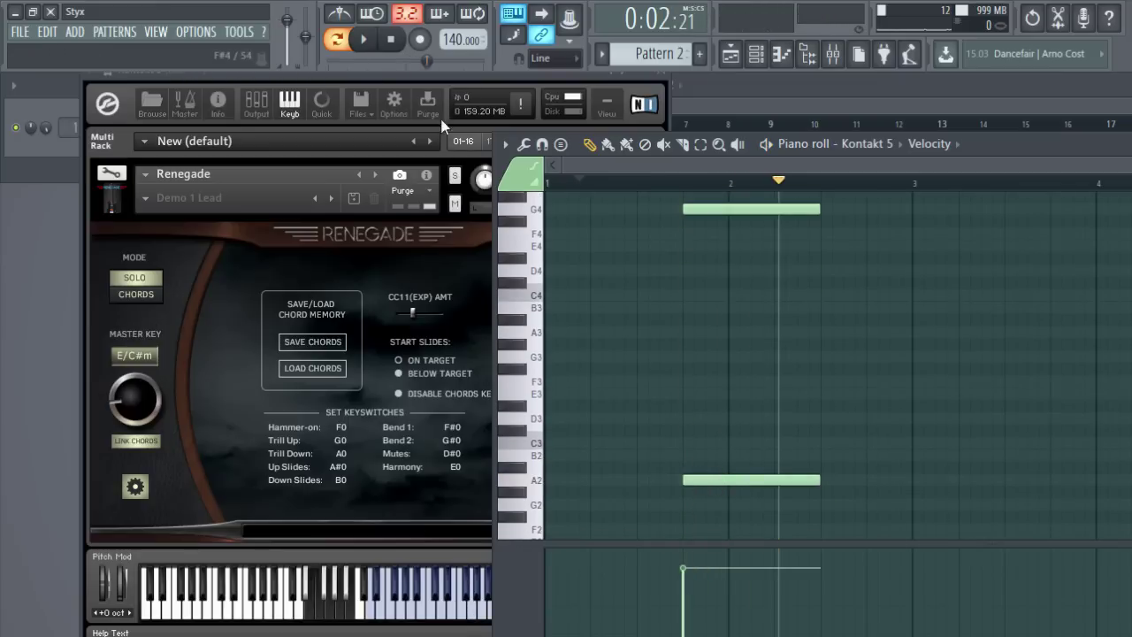
left_click(368, 41)
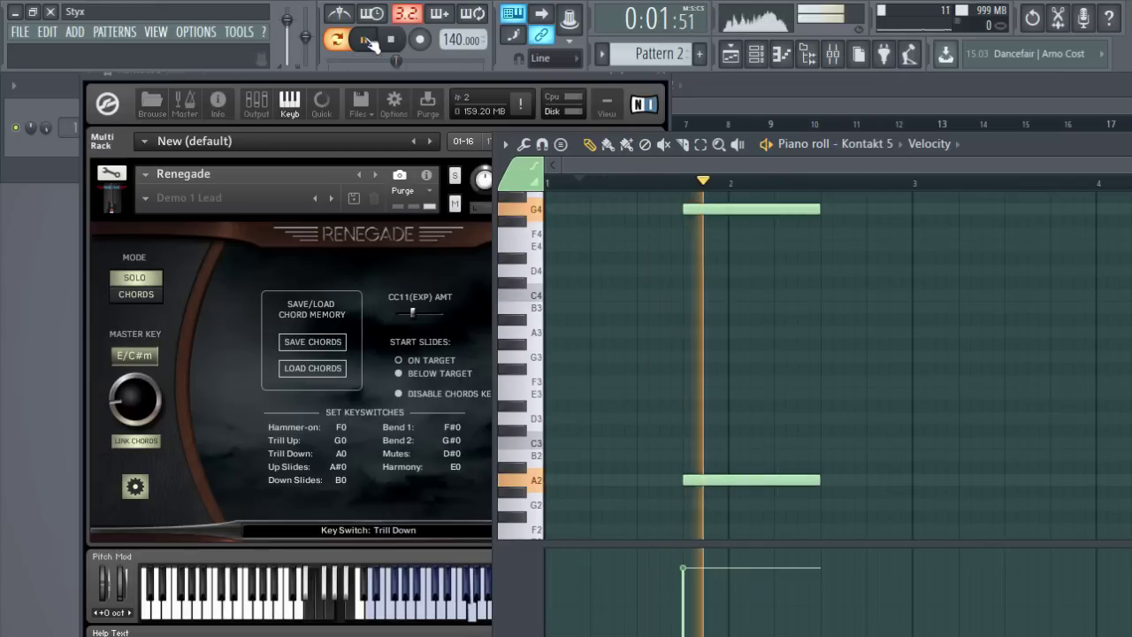
left_click(366, 41)
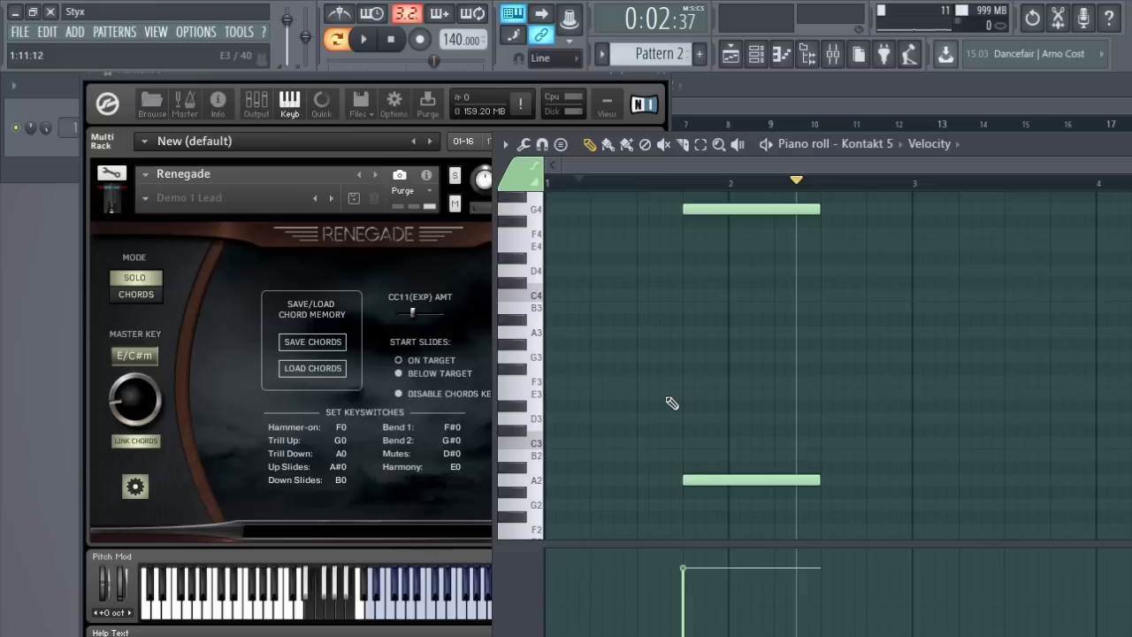
- Play Pattern 1 with CC11(EXP) AMT raised to maximum, and bring the amount back to about the middle before stopping playback
left_click(387, 108)
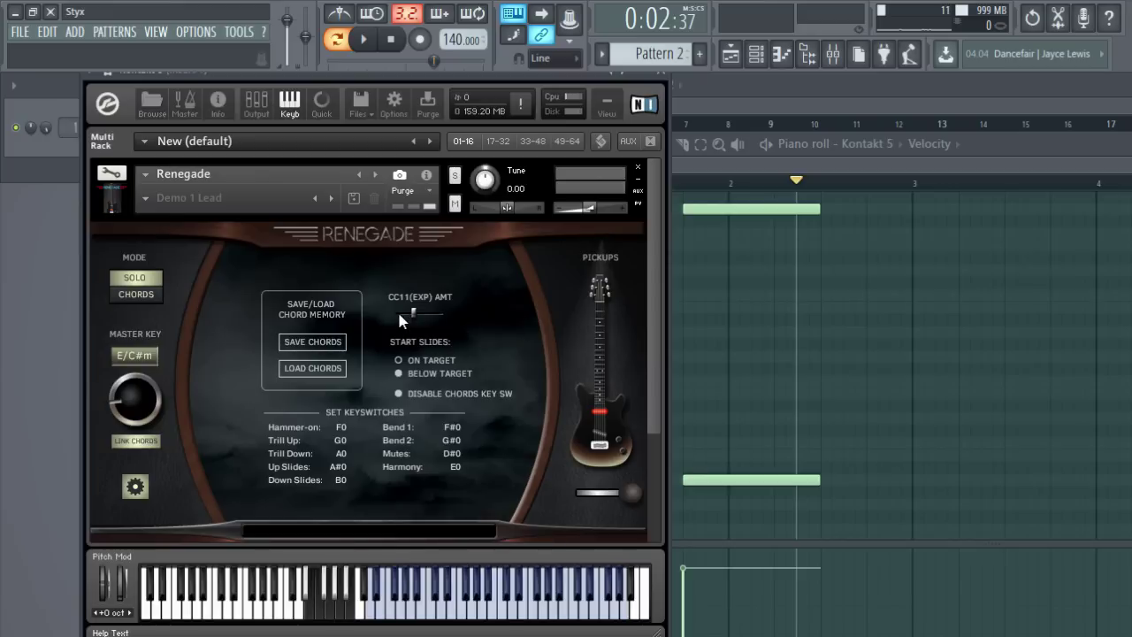
left_click(681, 168)
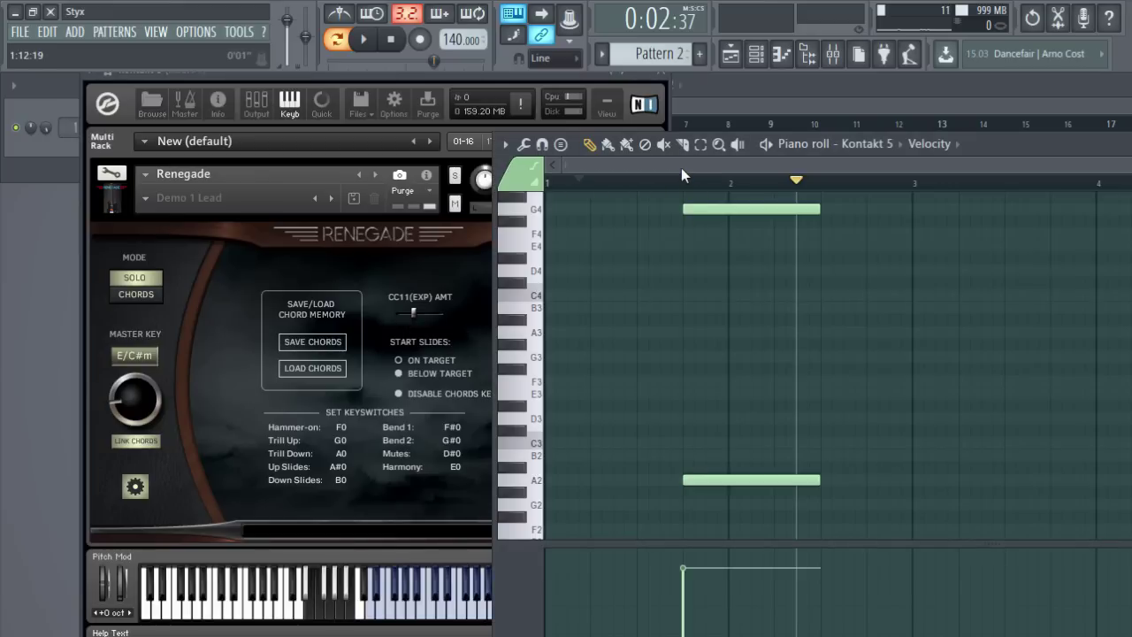
key("space")
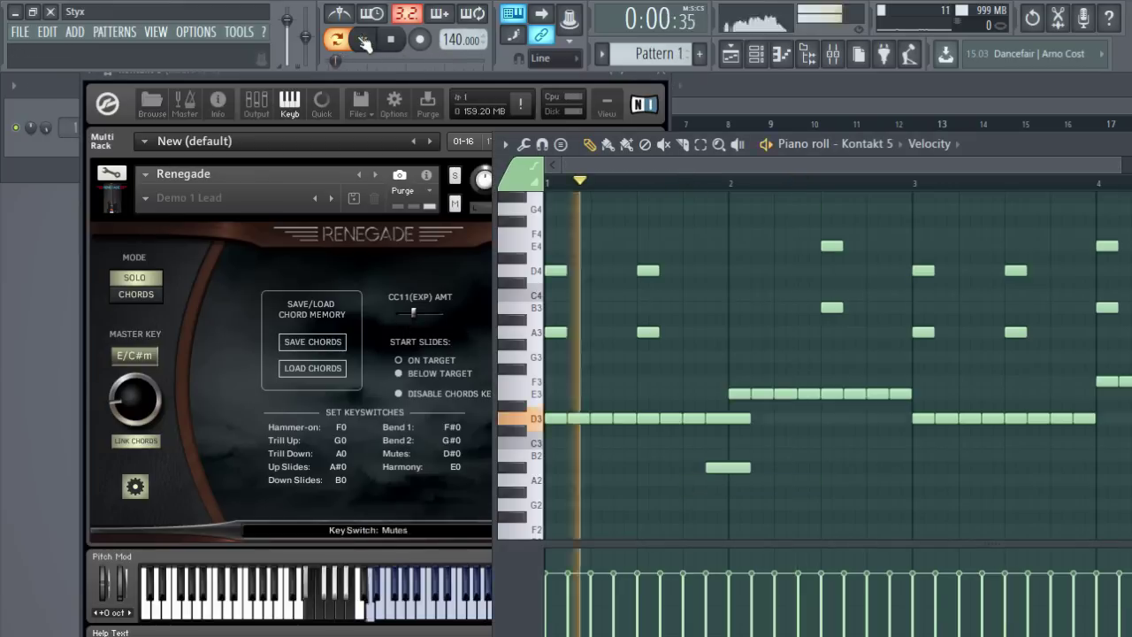
left_click(434, 314)
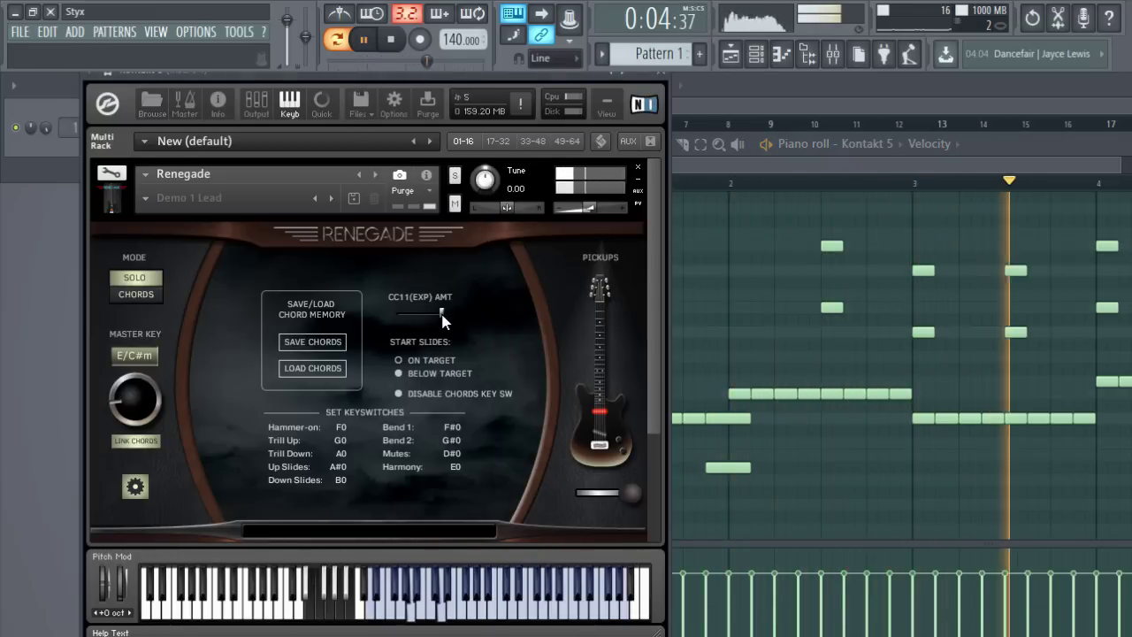
mouse_move(439, 314)
left_mouse_down()
mouse_move(395, 315)
mouse_move(440, 316)
left_mouse_up()
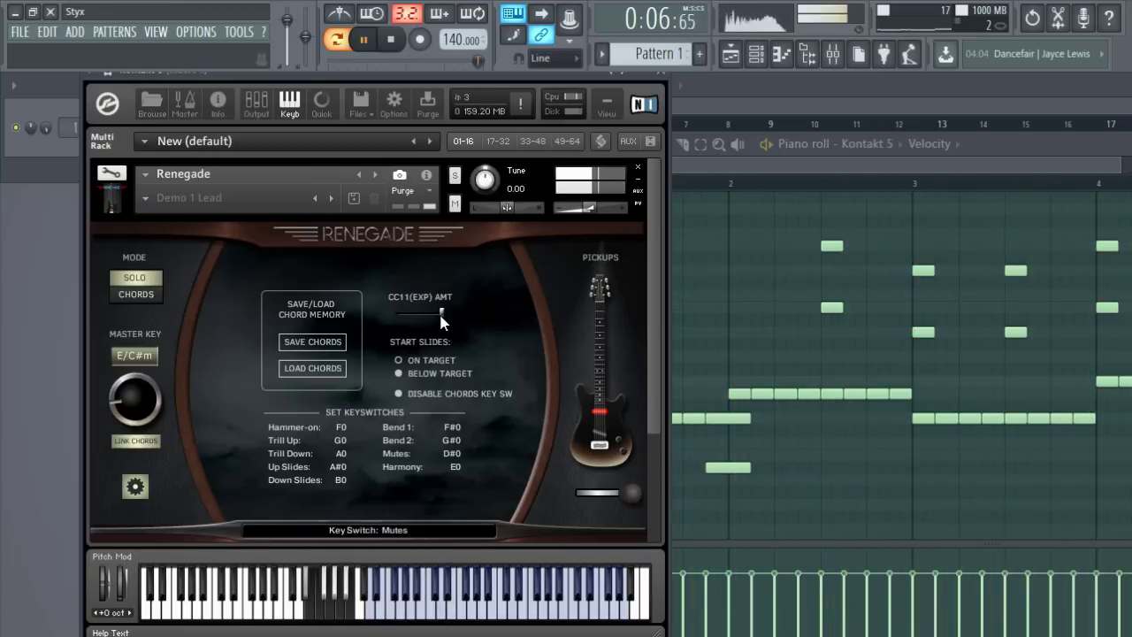
left_click_drag(438, 312, 417, 331)
left_click(364, 39)
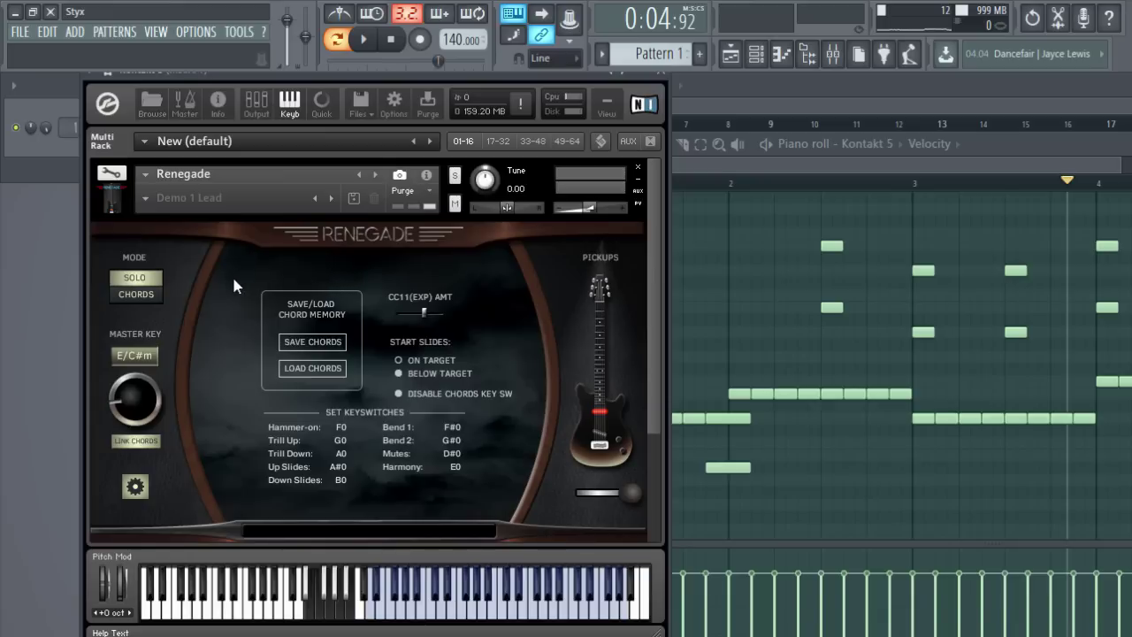
- Return Renegade from its keyswitch settings to the Velocity-Controlled Articulations view
scroll(233, 284, "down", 1)
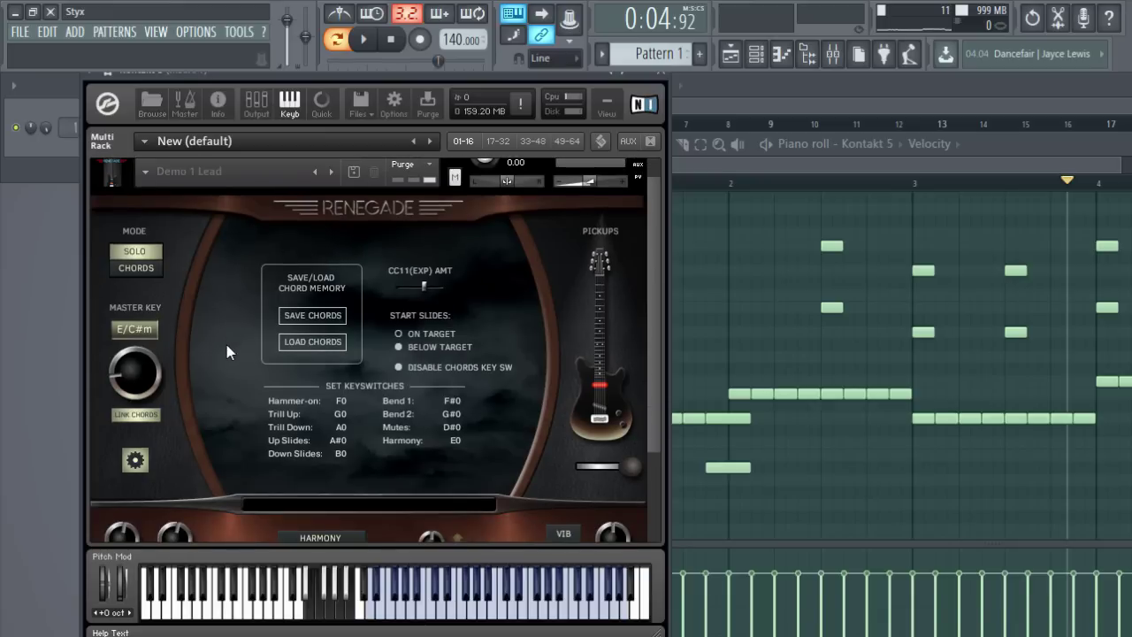
scroll(227, 363, "up", 1)
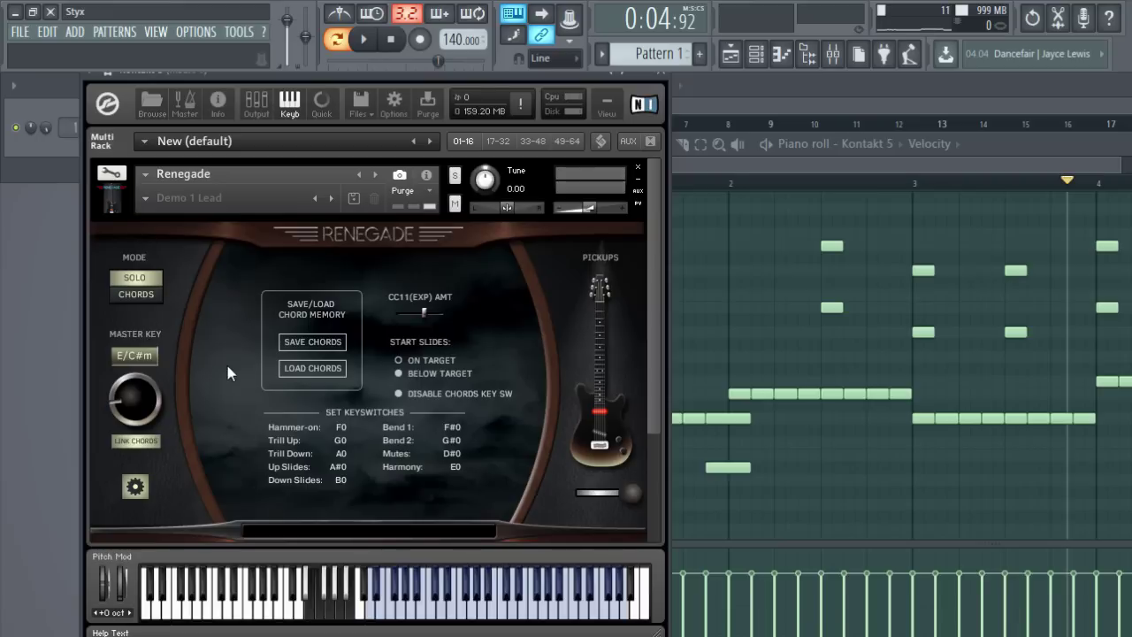
scroll(227, 368, "down", 2)
scroll(146, 473, "up", 2)
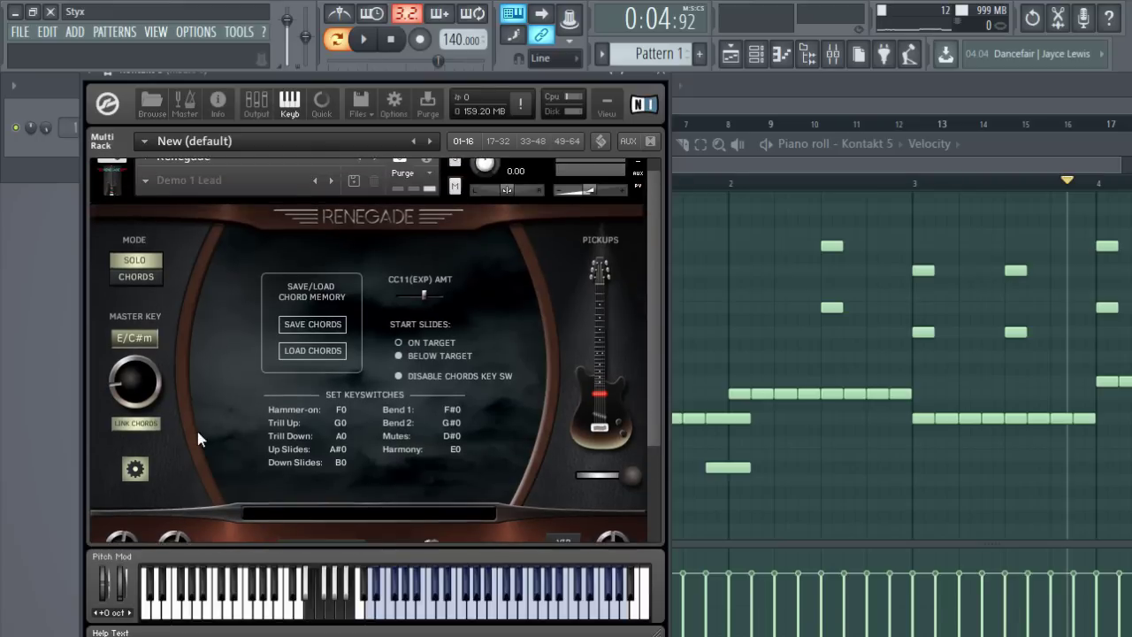
left_click(136, 487)
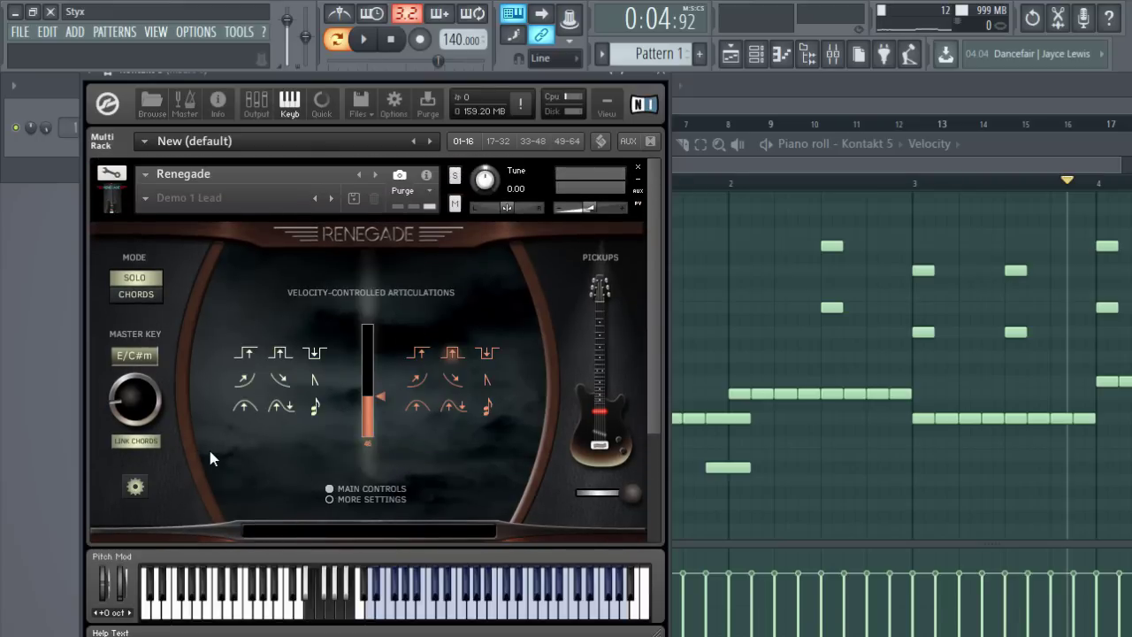
- Examine Renegade's Effects page with its pedals, amplifier and presets, and return to the Main page
scroll(211, 453, "down", 5)
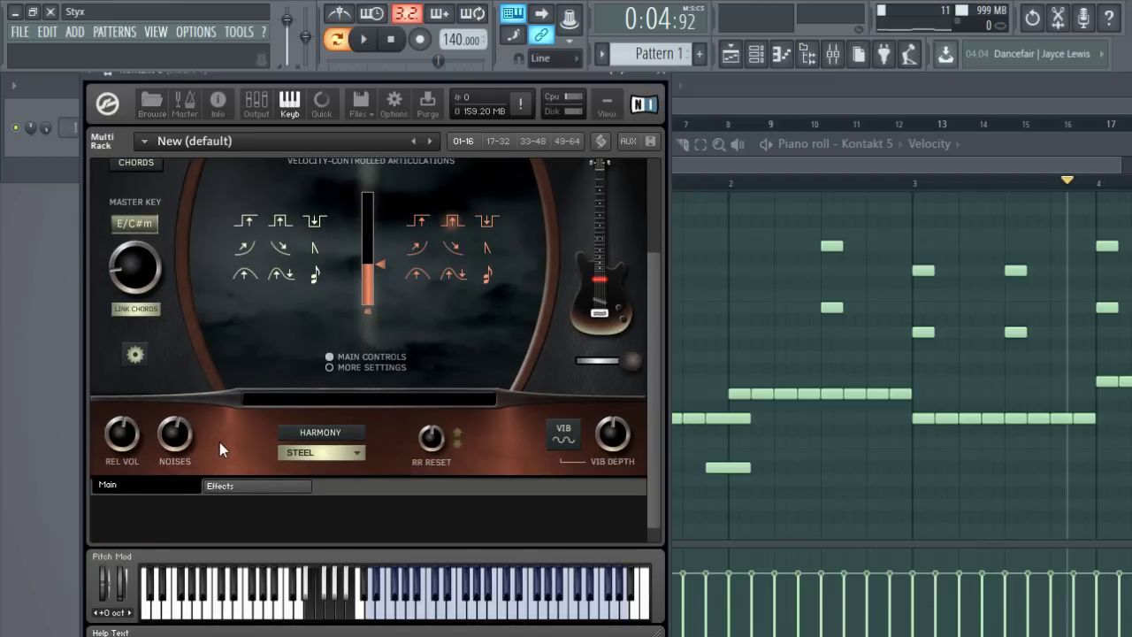
left_click(239, 485)
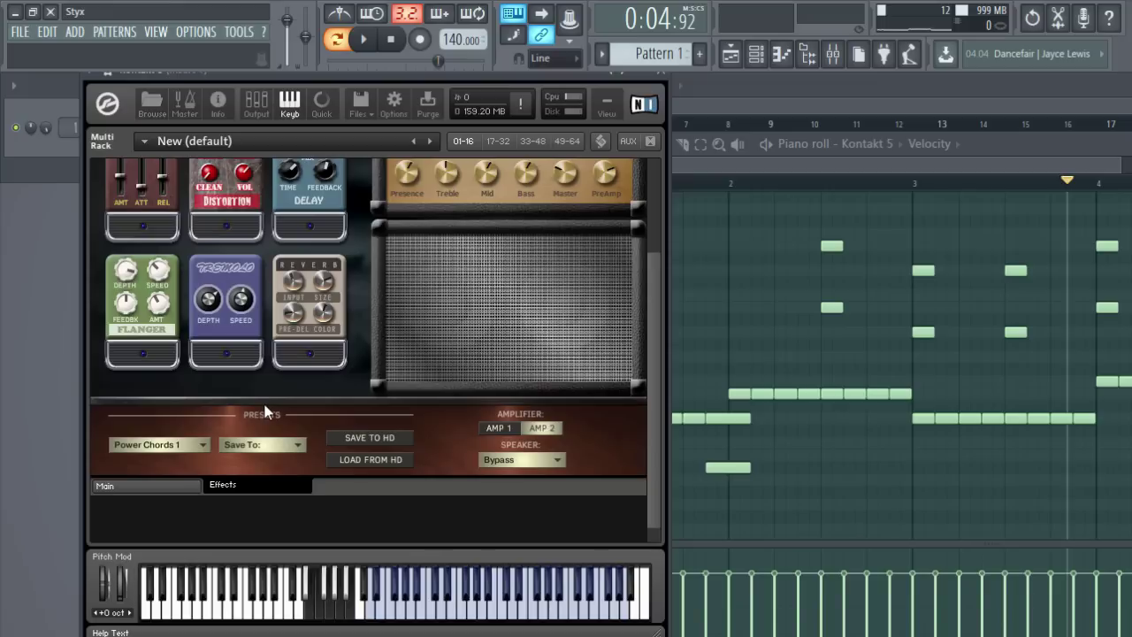
scroll(265, 412, "up", 5)
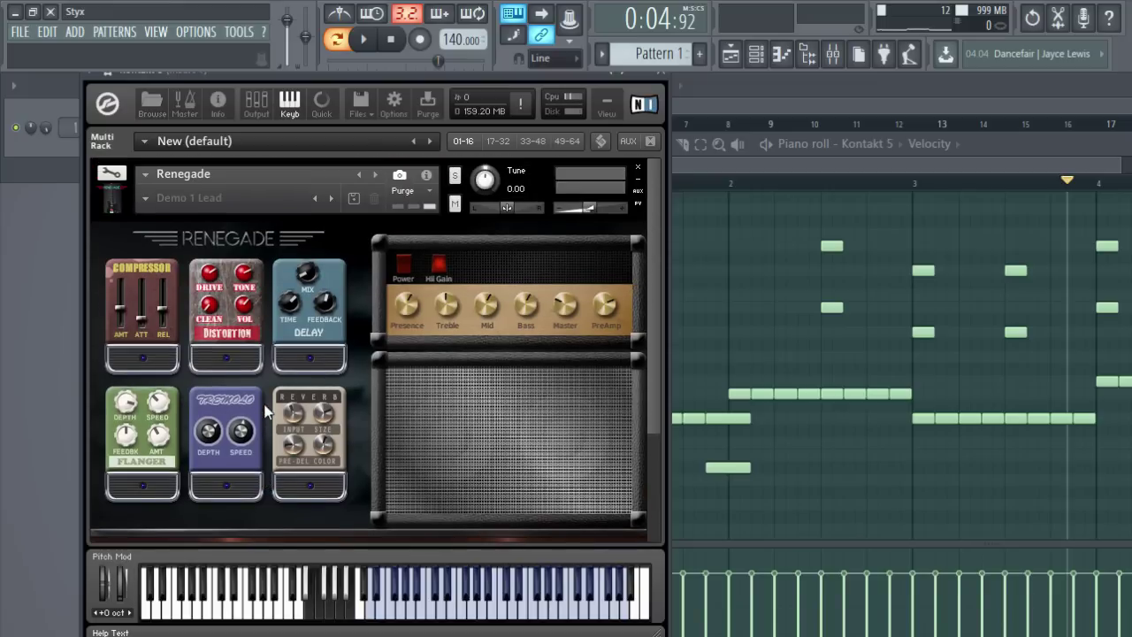
scroll(264, 412, "down", 5)
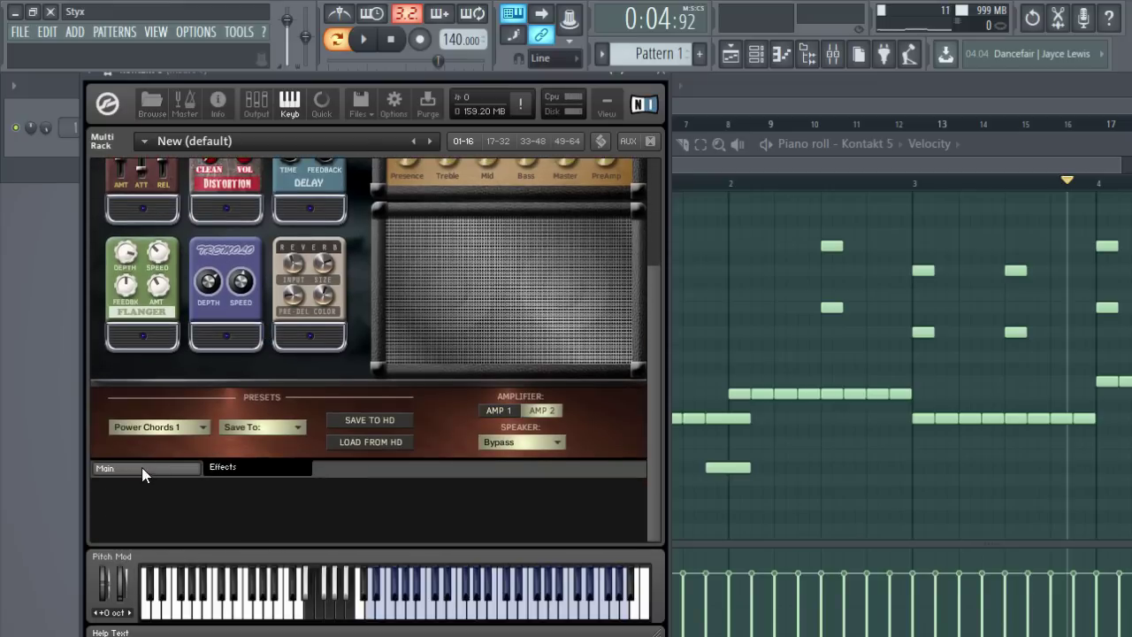
left_click(179, 462)
scroll(236, 436, "up", 5)
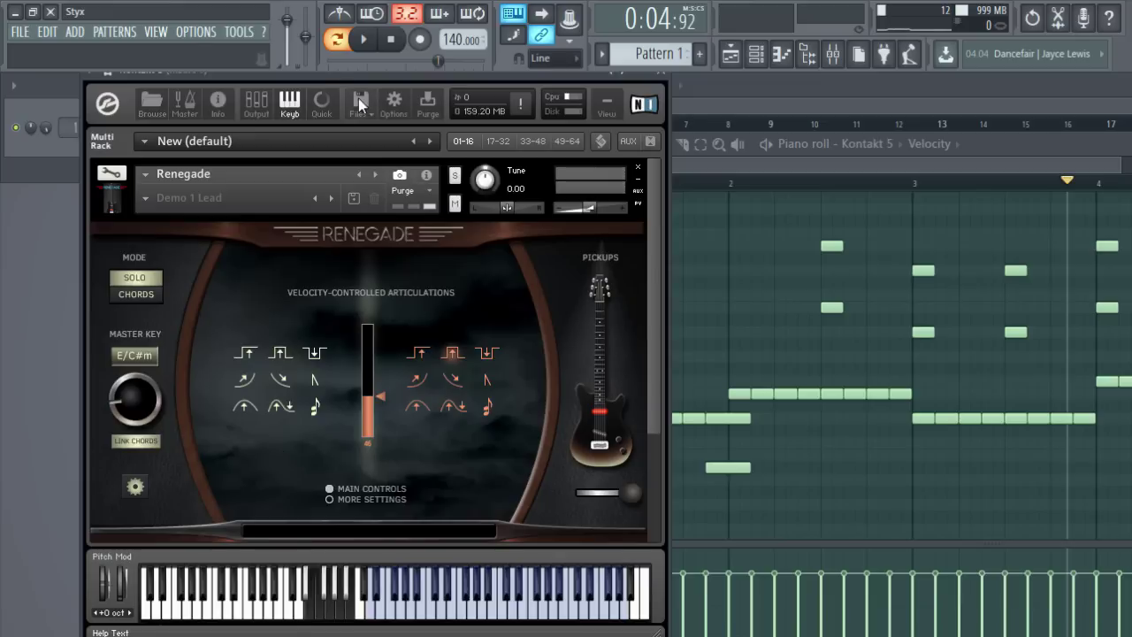
- Move the Kontakt window clear of the channel list, and view its file browser and version information before closing both
left_click_drag(317, 79, 405, 91)
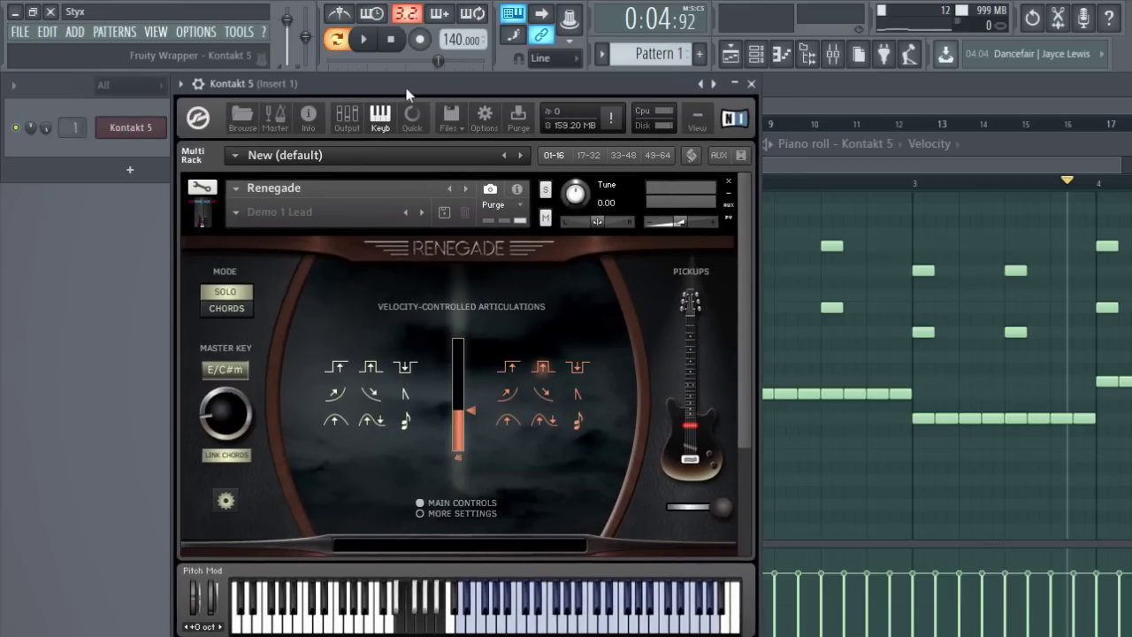
left_click(239, 115)
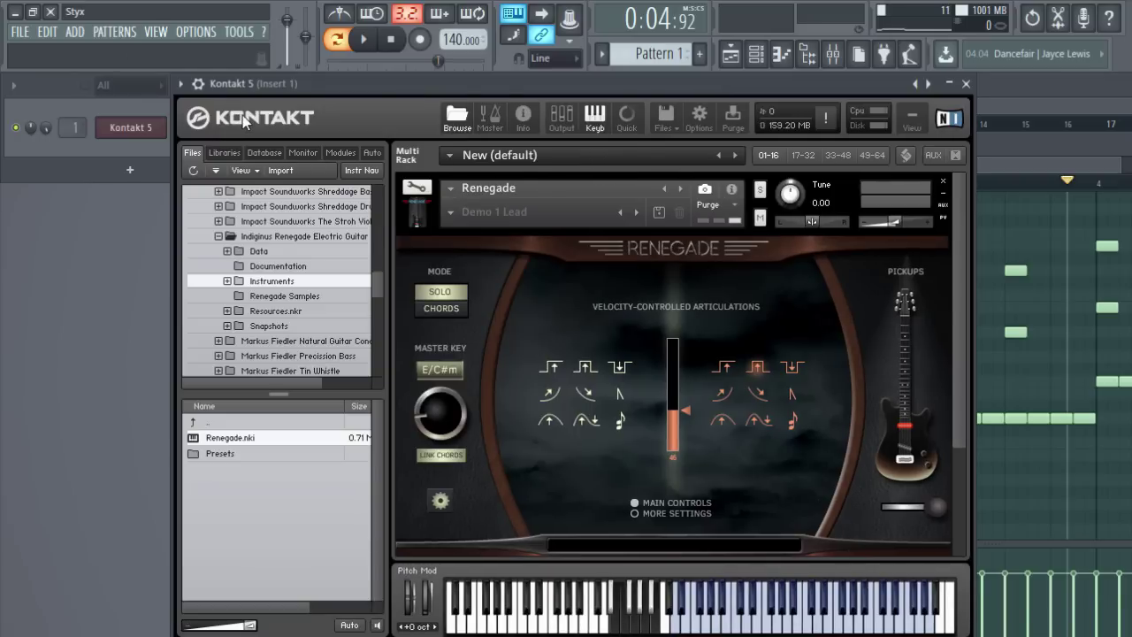
left_click(242, 115)
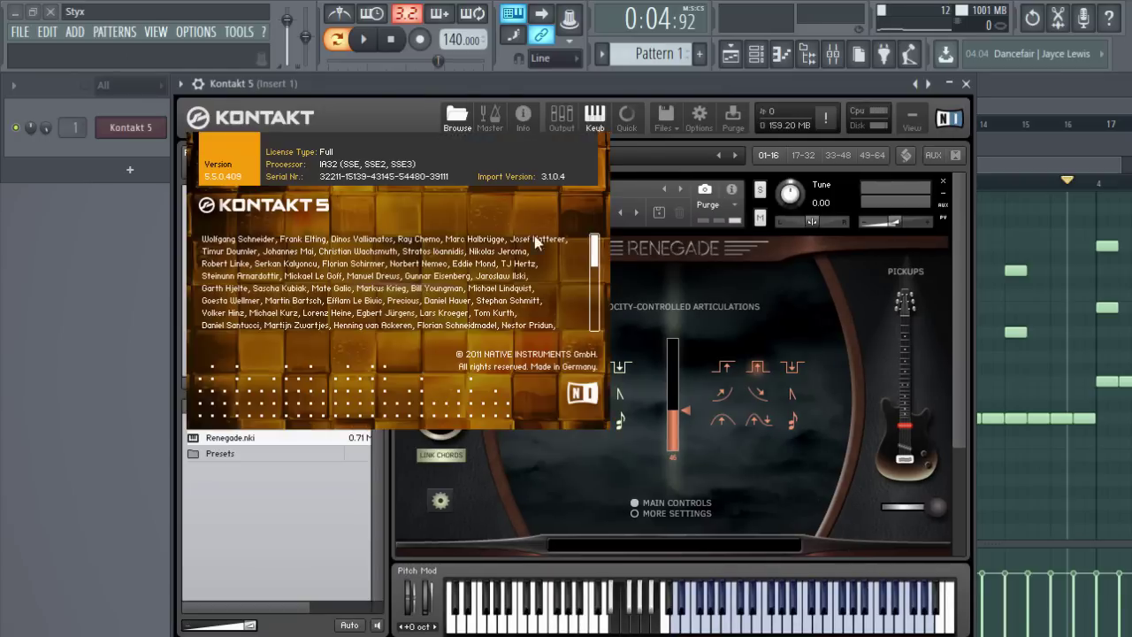
left_click(223, 223)
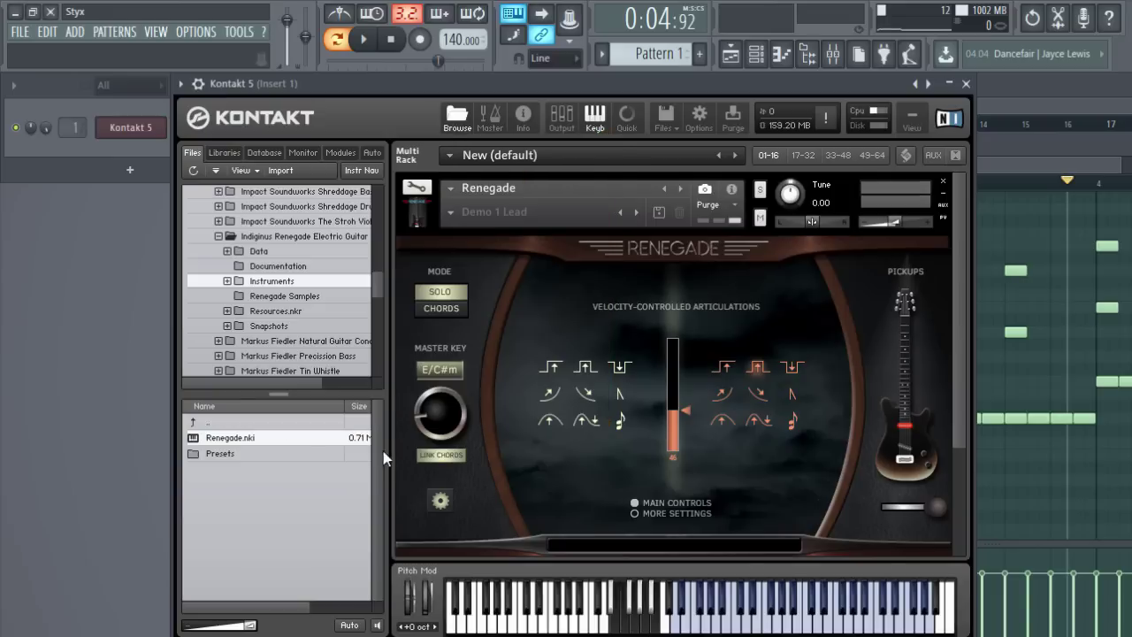
left_click(460, 119)
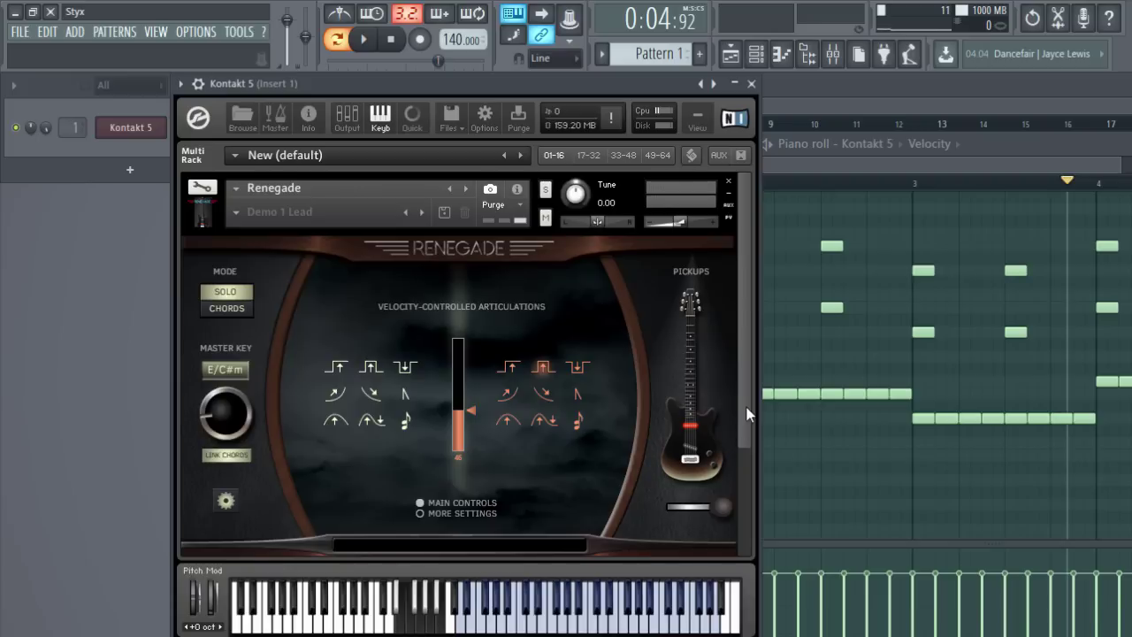
- Show Renegade's lower controls, play Pattern 1 briefly and reset playback to the start
left_click_drag(747, 414, 735, 528)
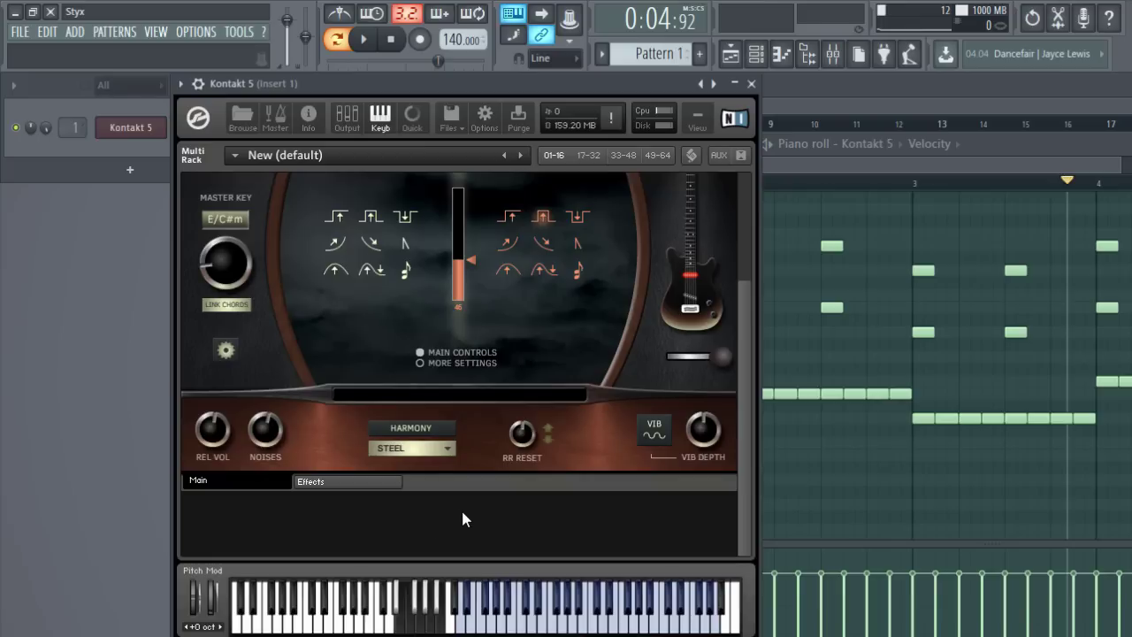
left_click(810, 180)
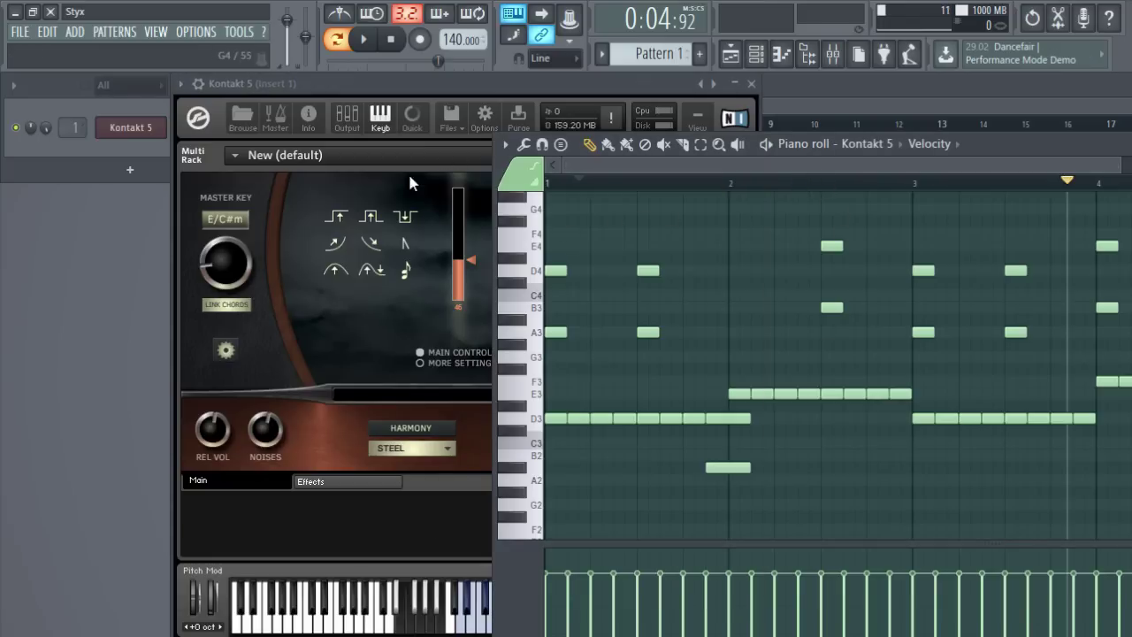
left_click(394, 41)
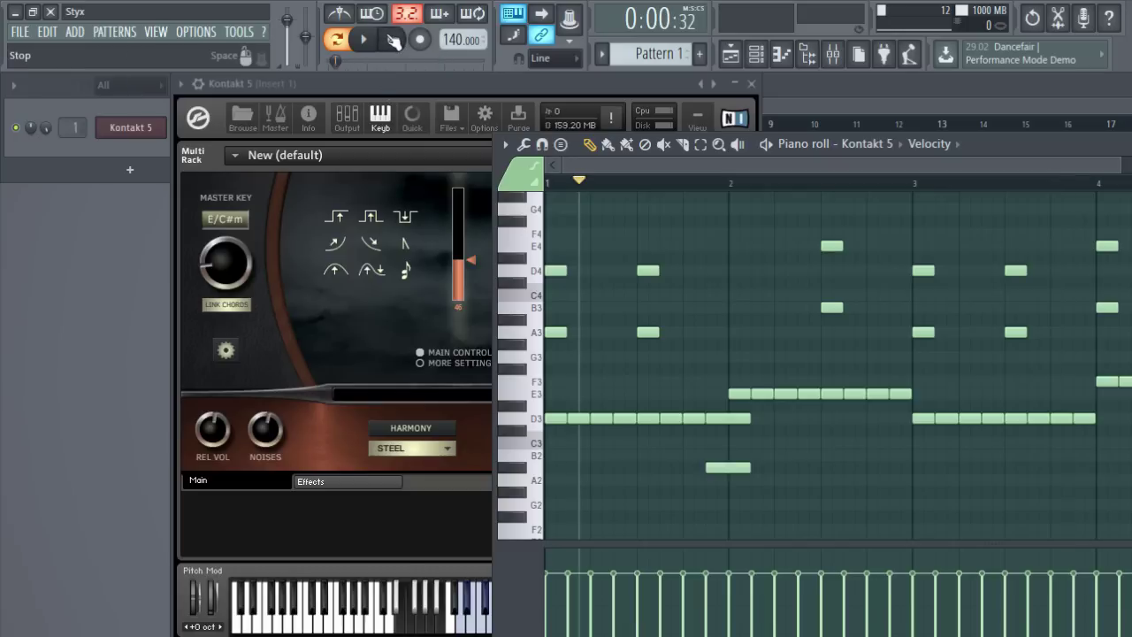
left_click(363, 39)
left_click(391, 40)
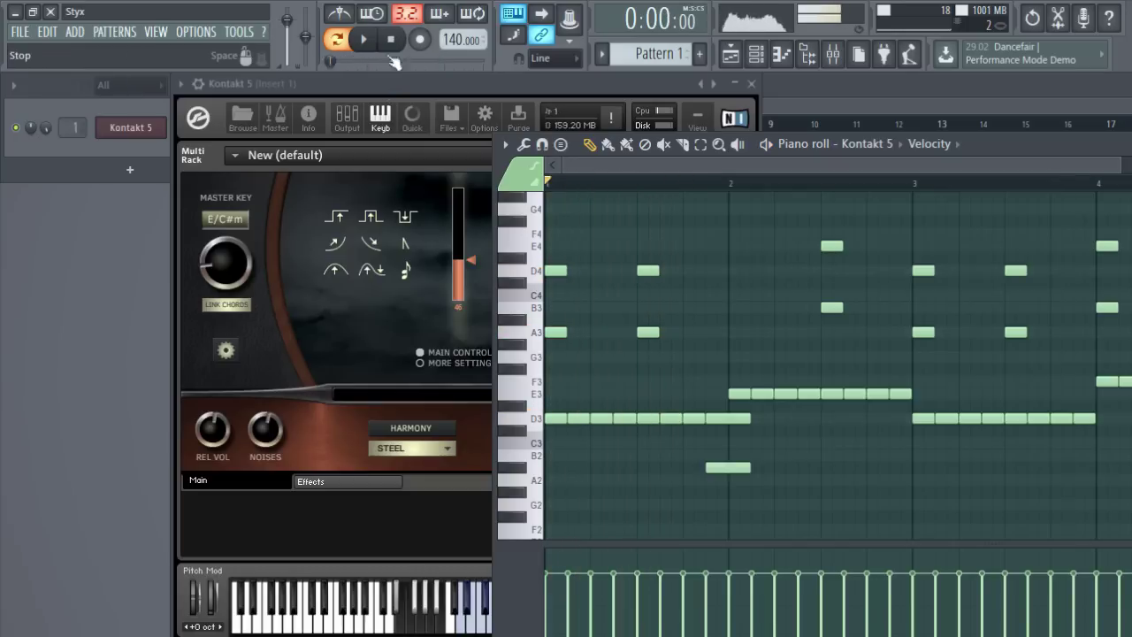
- Switch Renegade's mode from Solo to Chords
left_click(389, 82)
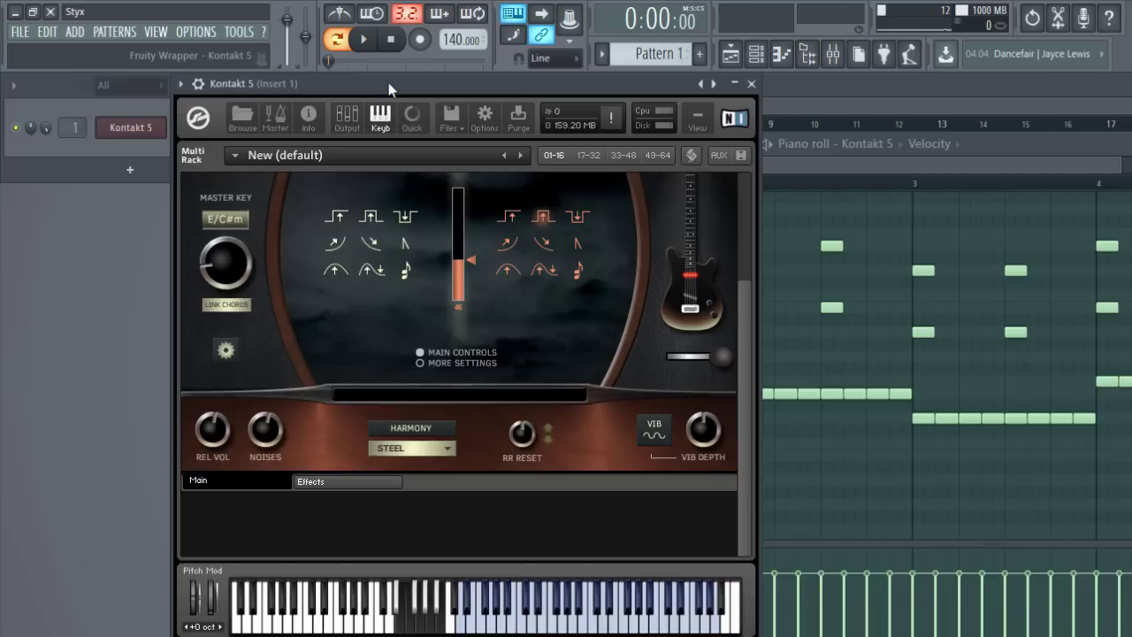
scroll(349, 311, "up", 2)
left_click(225, 246)
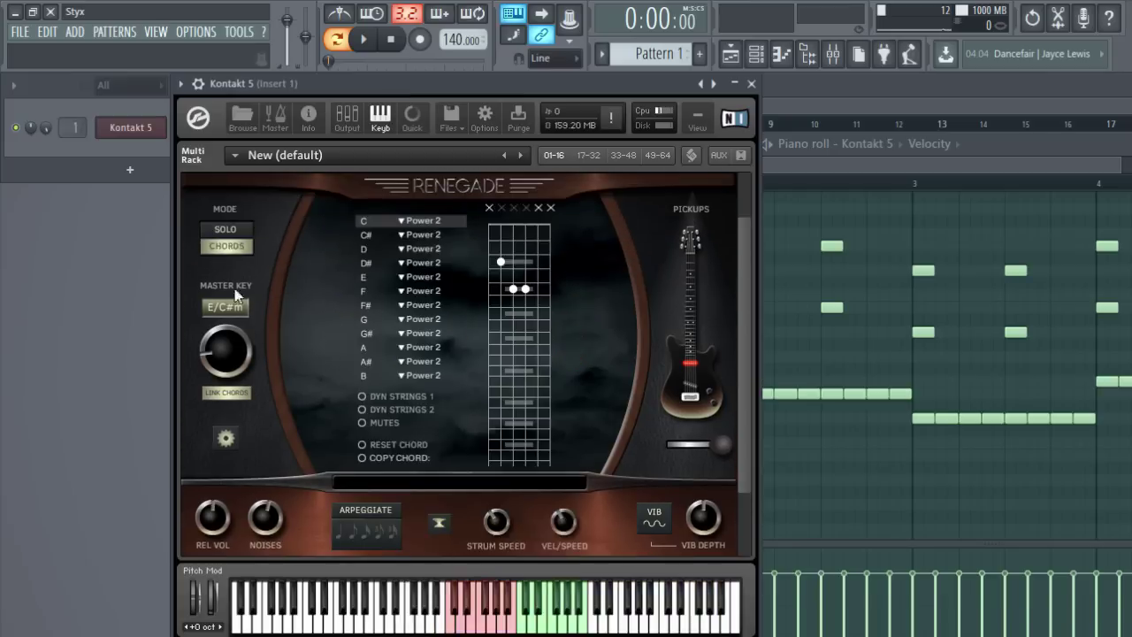
- Switch the piano roll to the empty Pattern 3, arrange it beside the Kontakt window, and preview the E3 power chord
left_click(884, 141)
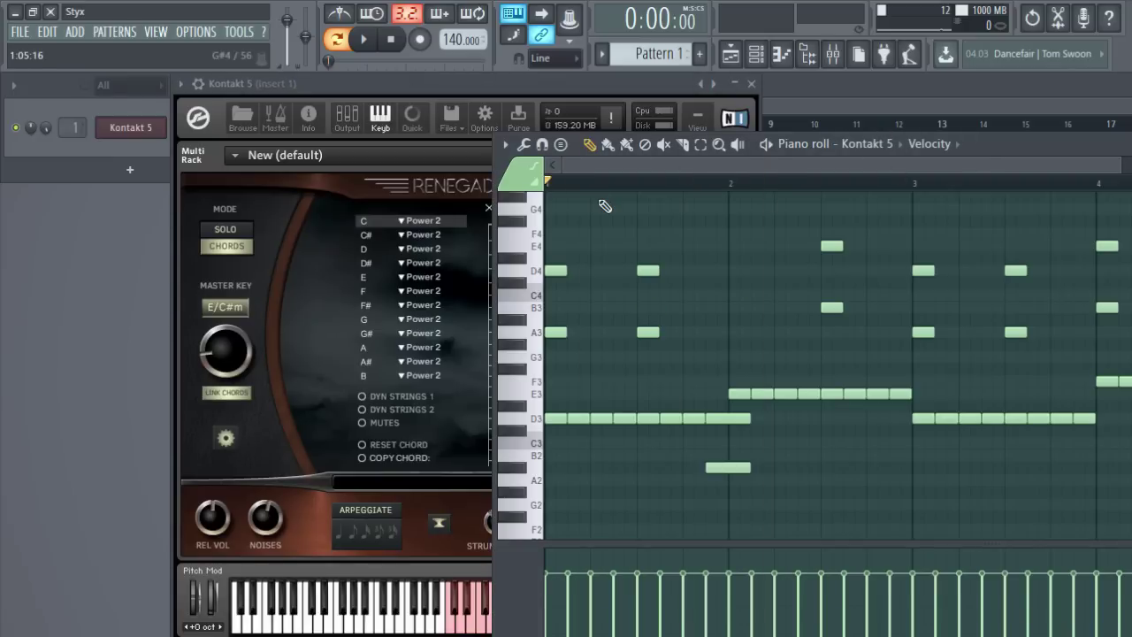
key("KP_Add")
key("KP_Add")
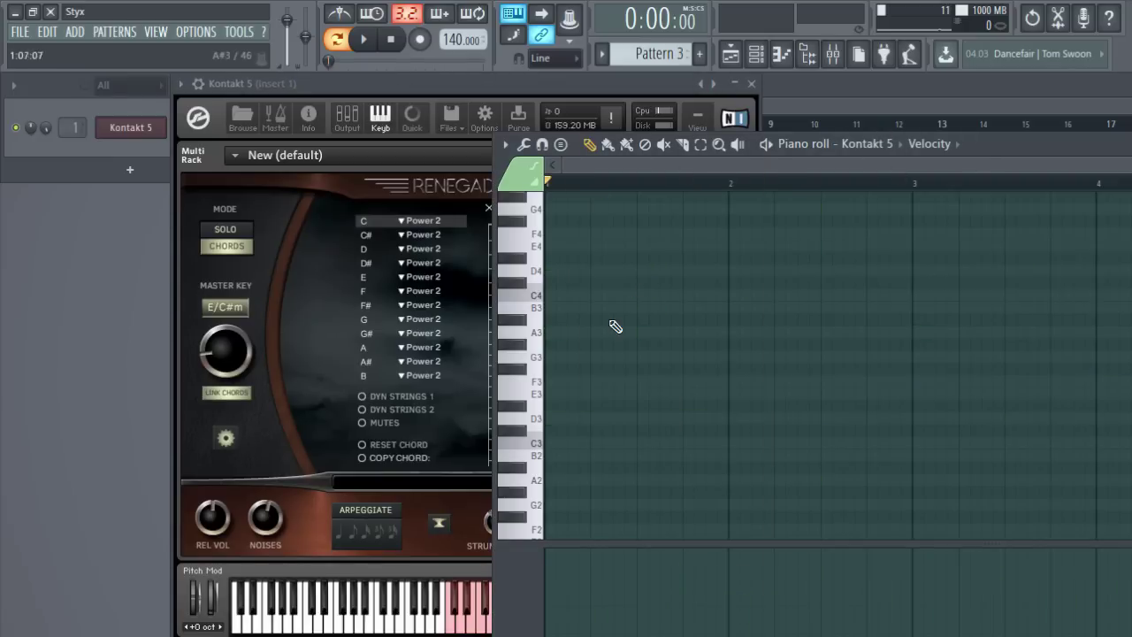
left_click_drag(434, 85, 341, 98)
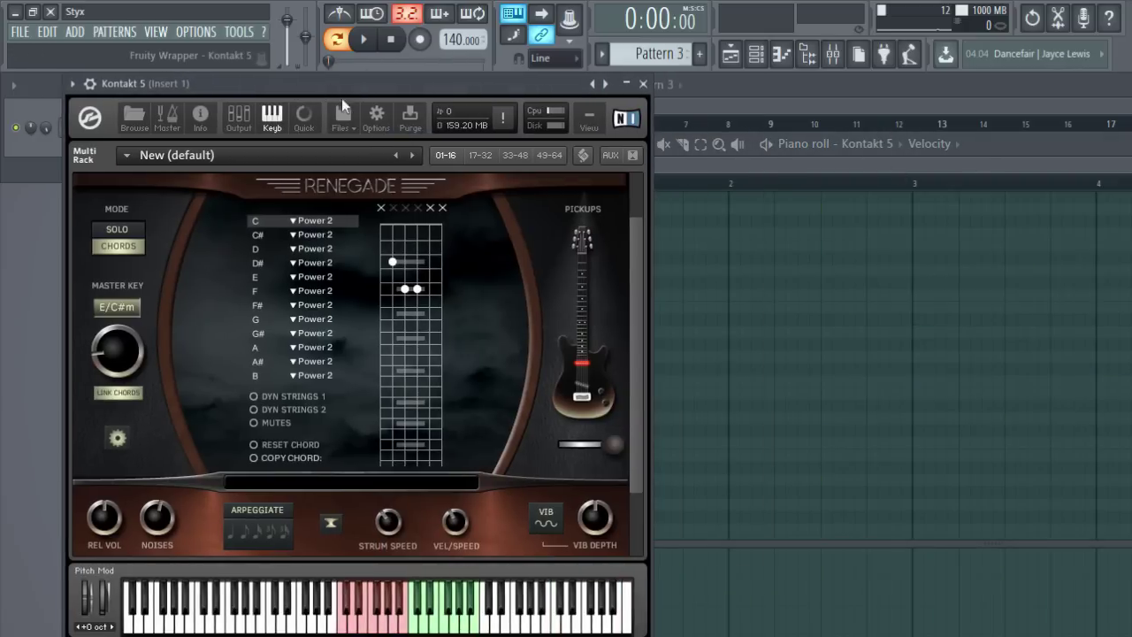
left_click_drag(999, 142, 1064, 162)
left_click(655, 386)
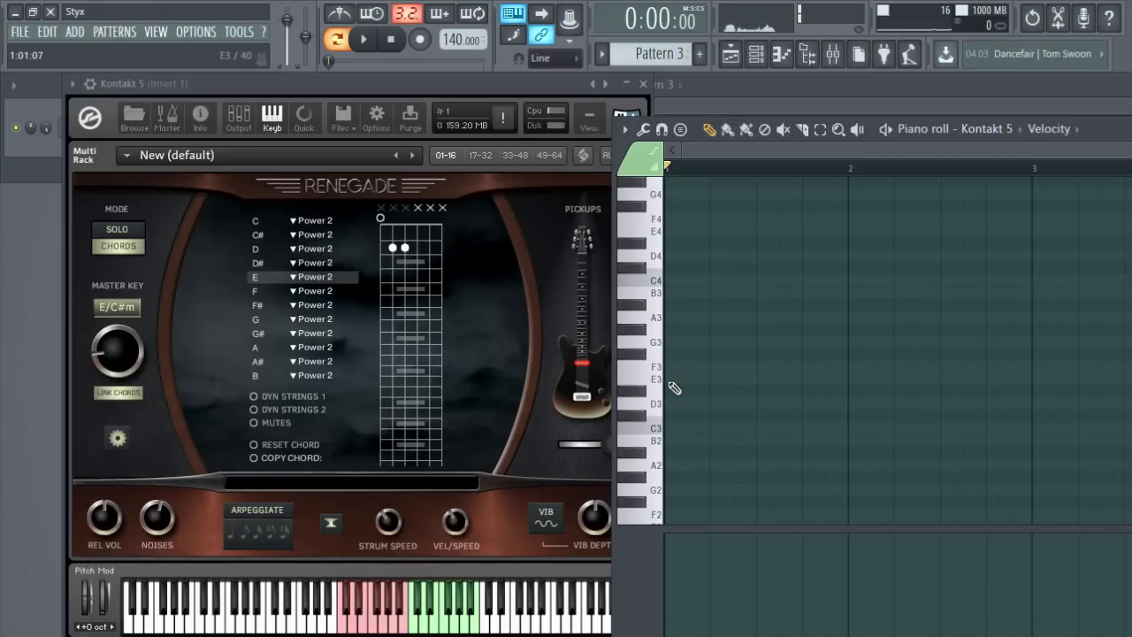
- Place two short E3 notes back to back at the start of Pattern 3
left_click(665, 381)
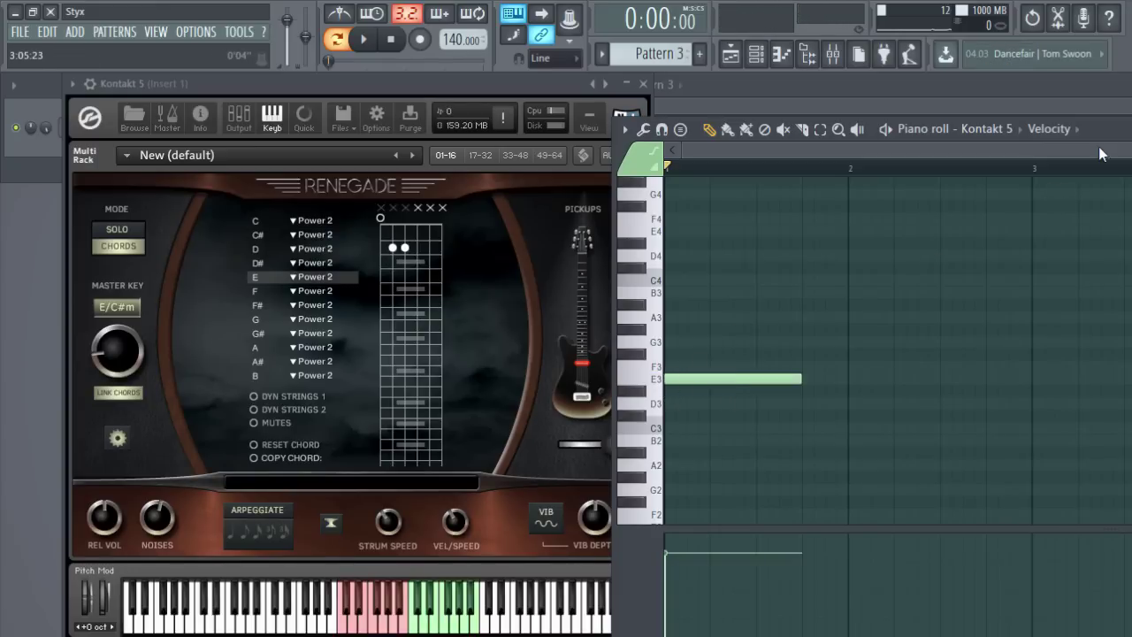
left_click_drag(762, 387, 664, 395)
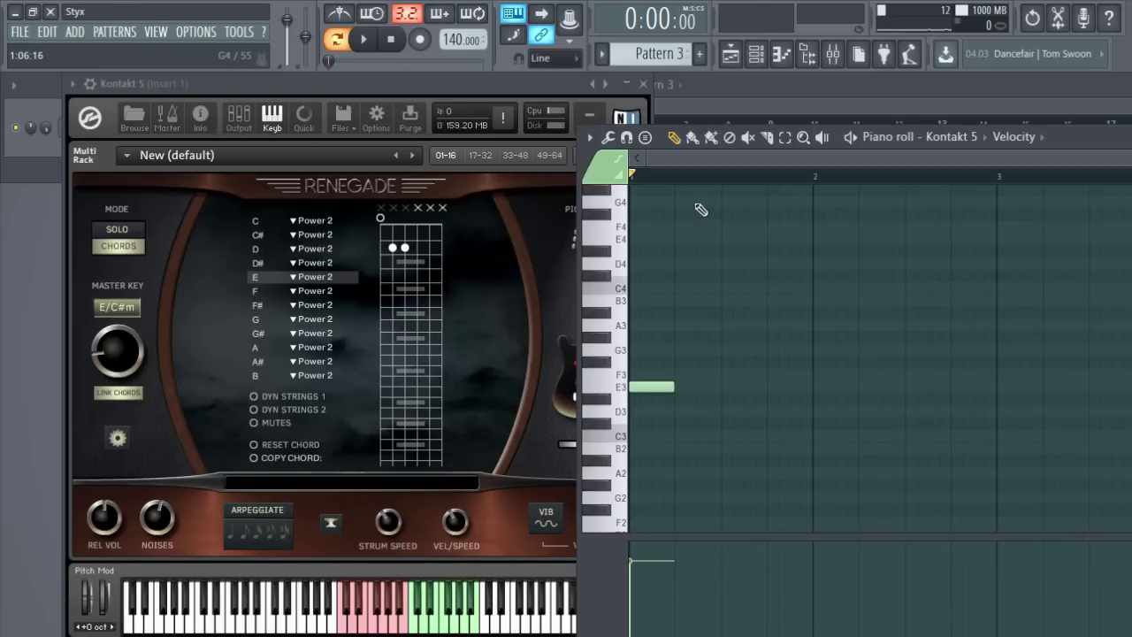
left_click(687, 390)
key("space")
key("space")
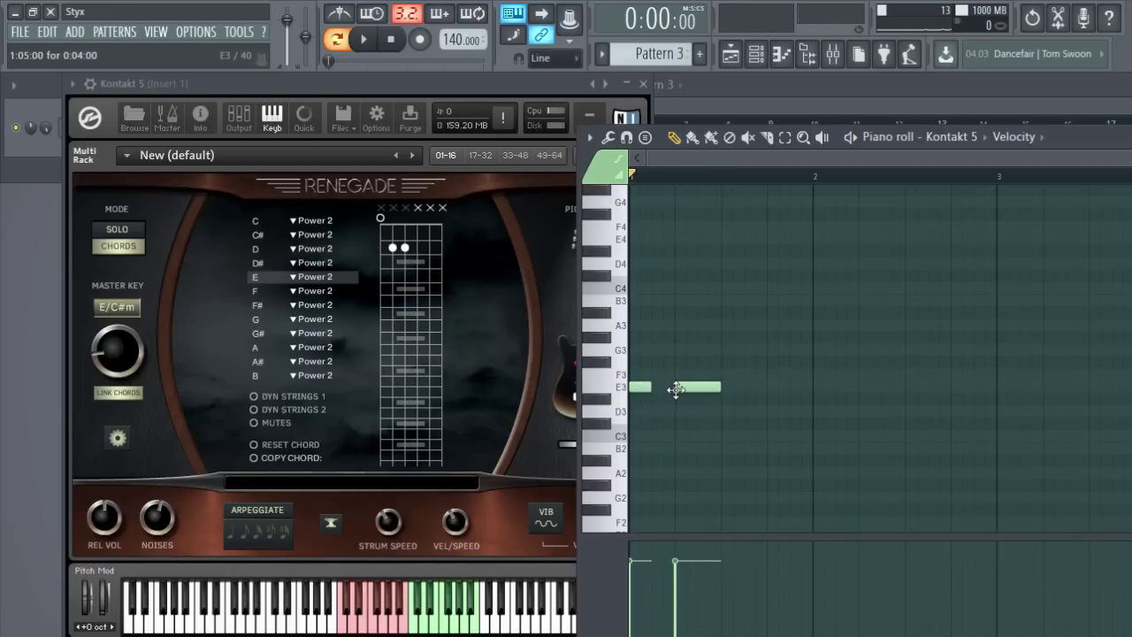
mouse_move(669, 387)
left_mouse_down()
mouse_move(657, 386)
mouse_move(673, 389)
left_mouse_up()
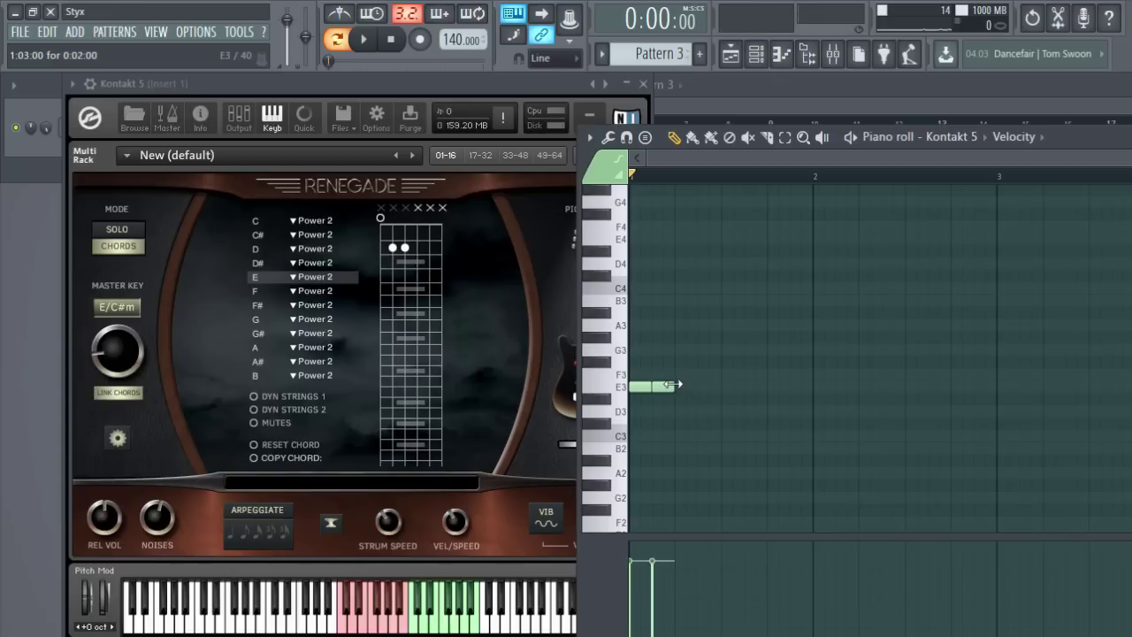
- Fill the rest of bar 1 with repeated short E3 notes using the Paint tool
left_click(692, 137)
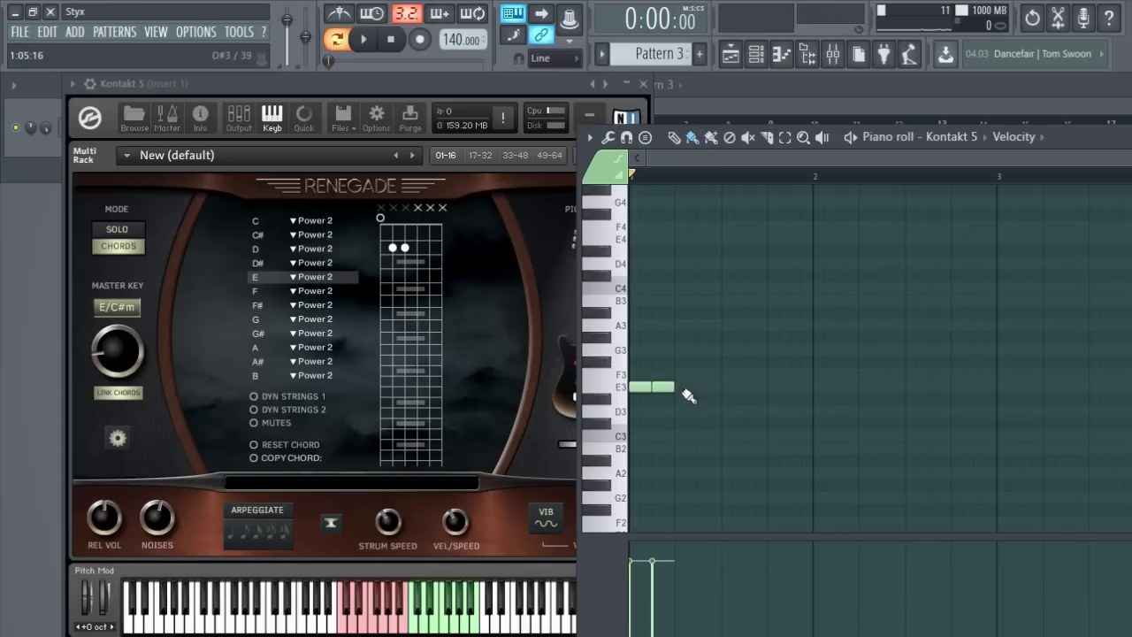
left_click_drag(688, 395, 709, 395)
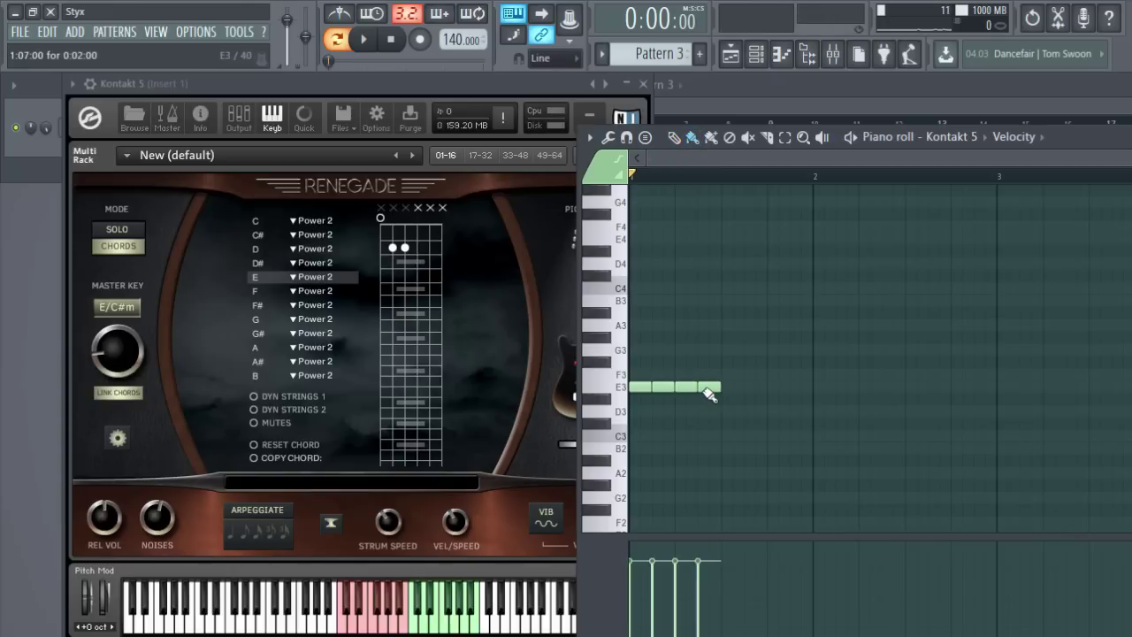
left_click_drag(732, 391, 783, 396)
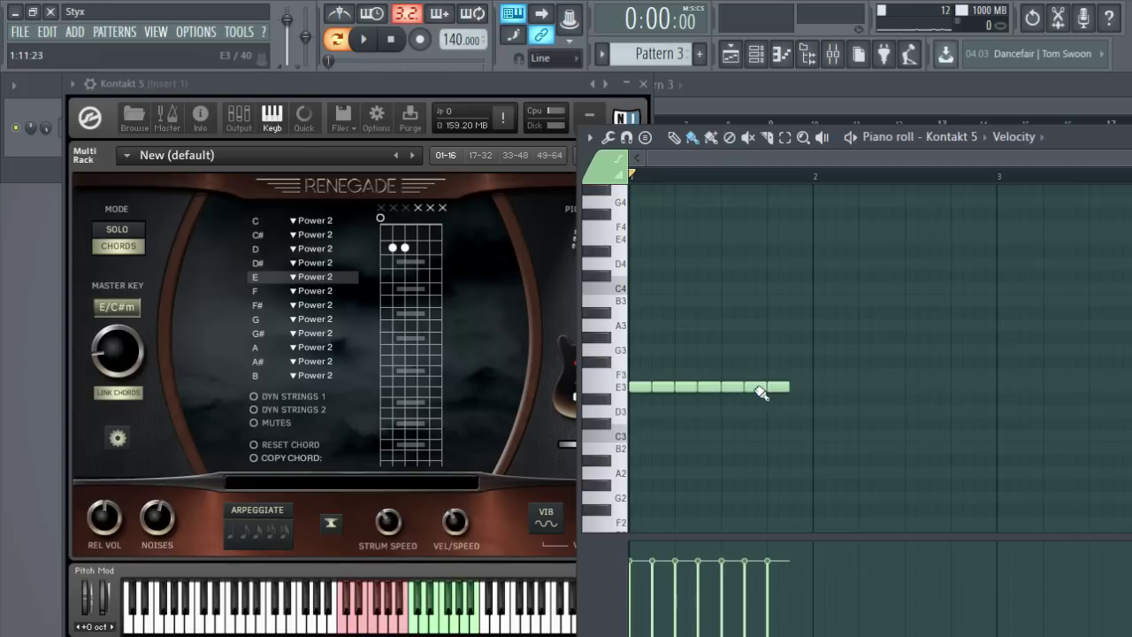
left_click(796, 391)
mouse_move(1074, 141)
left_mouse_down()
mouse_move(1040, 142)
mouse_move(1054, 135)
left_mouse_up()
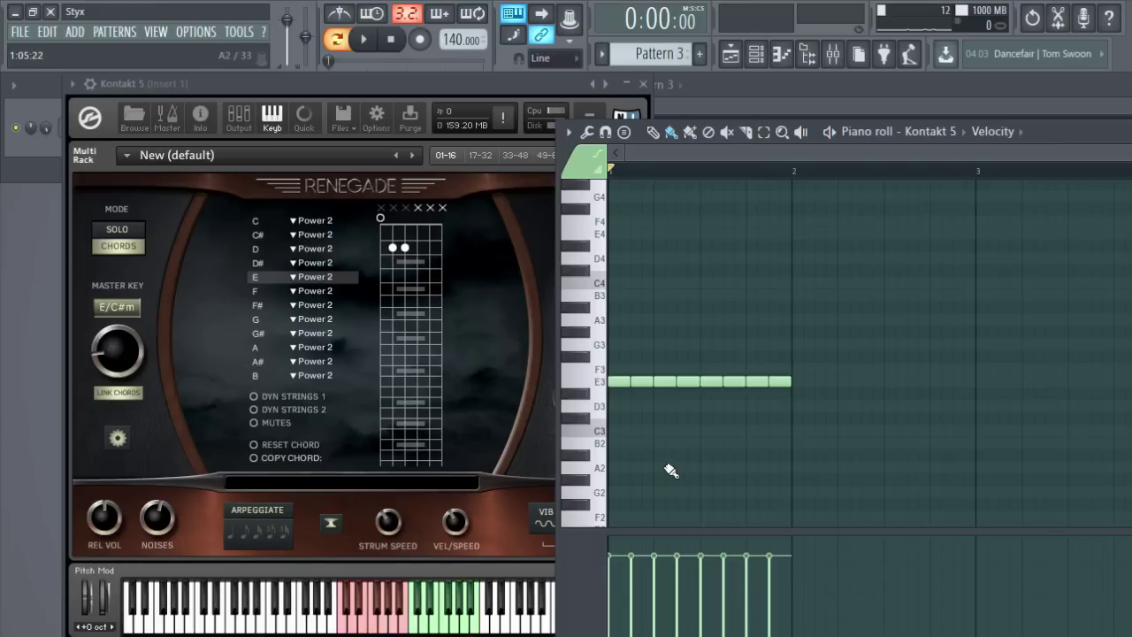
- Check the keyswitch notes in Pattern 1's lower octave, then return to Pattern 3
key("KP_Subtract")
key("KP_Subtract")
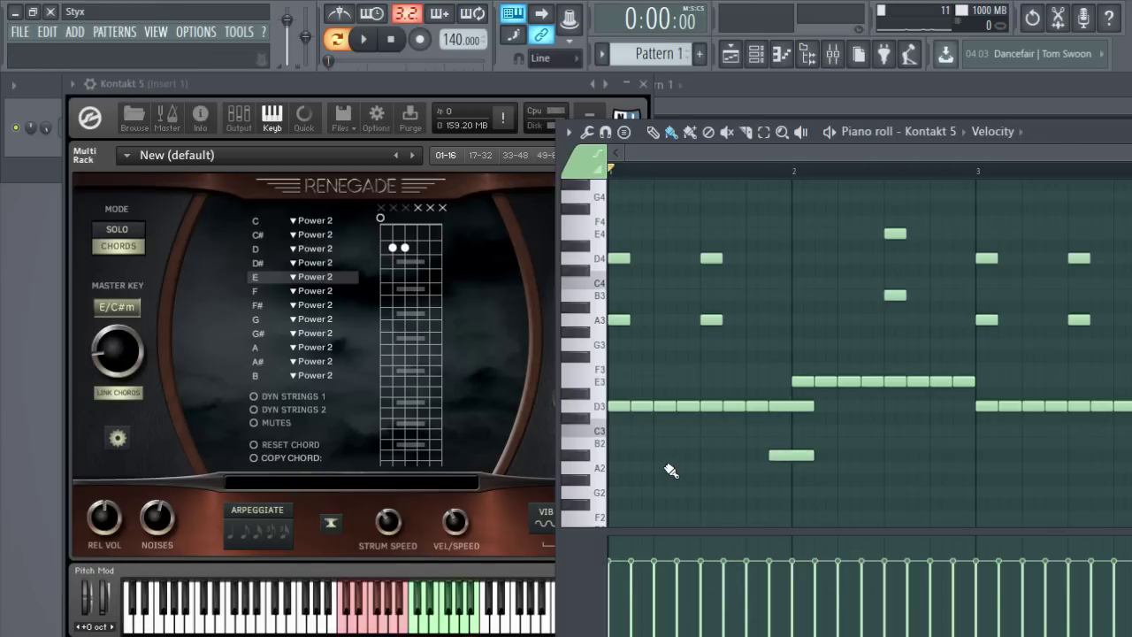
scroll(668, 468, "down", 5)
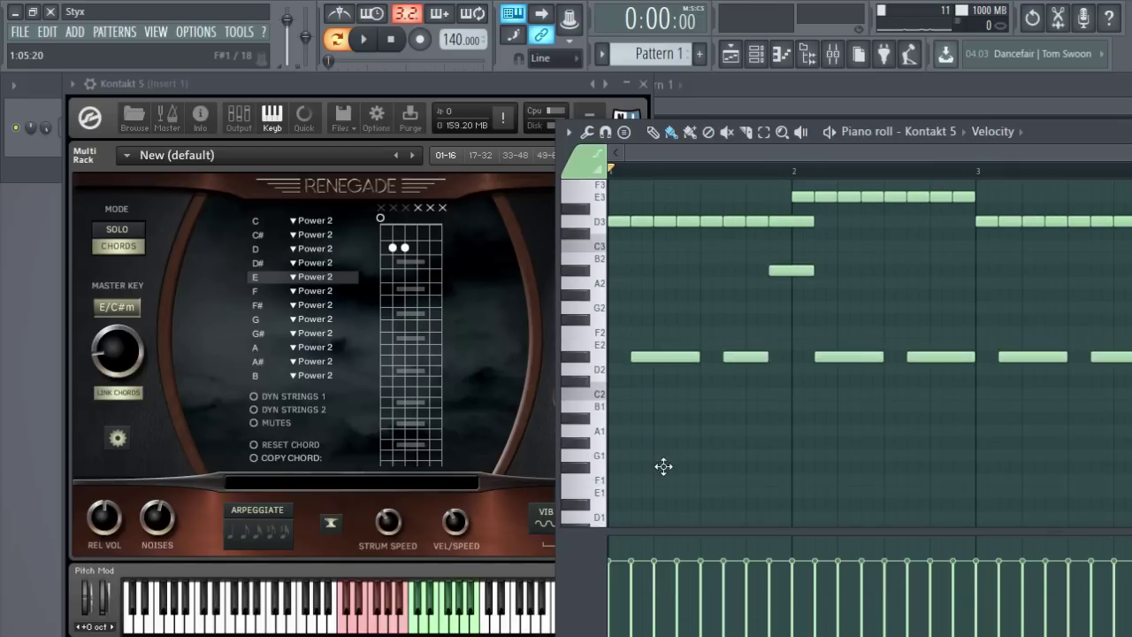
scroll(667, 468, "up", 1)
key("KP_Add")
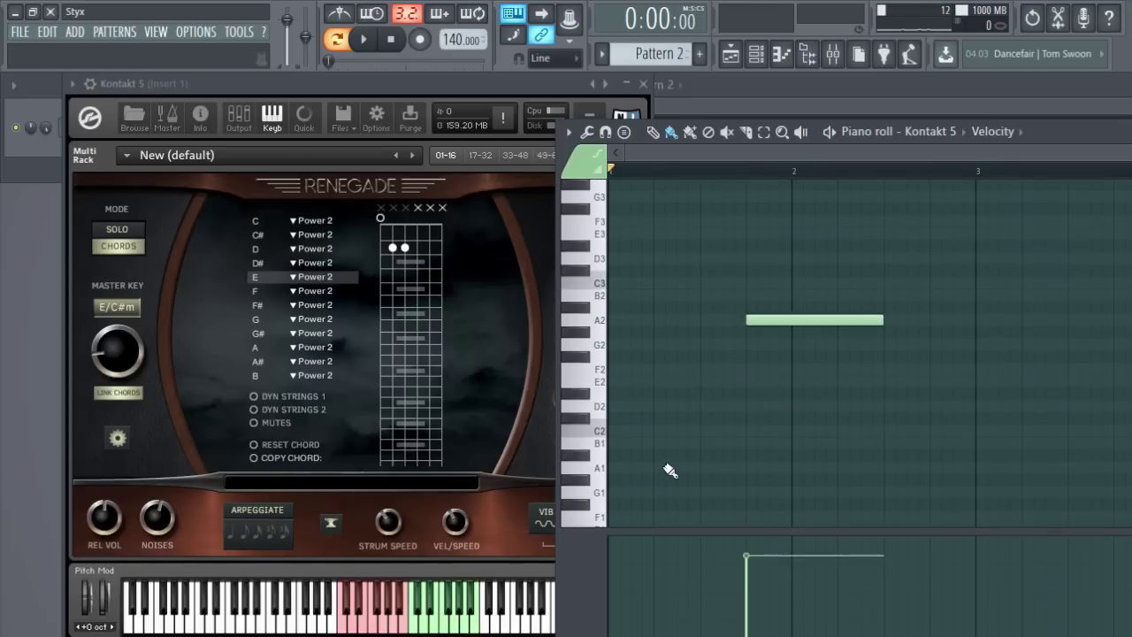
key("KP_Add")
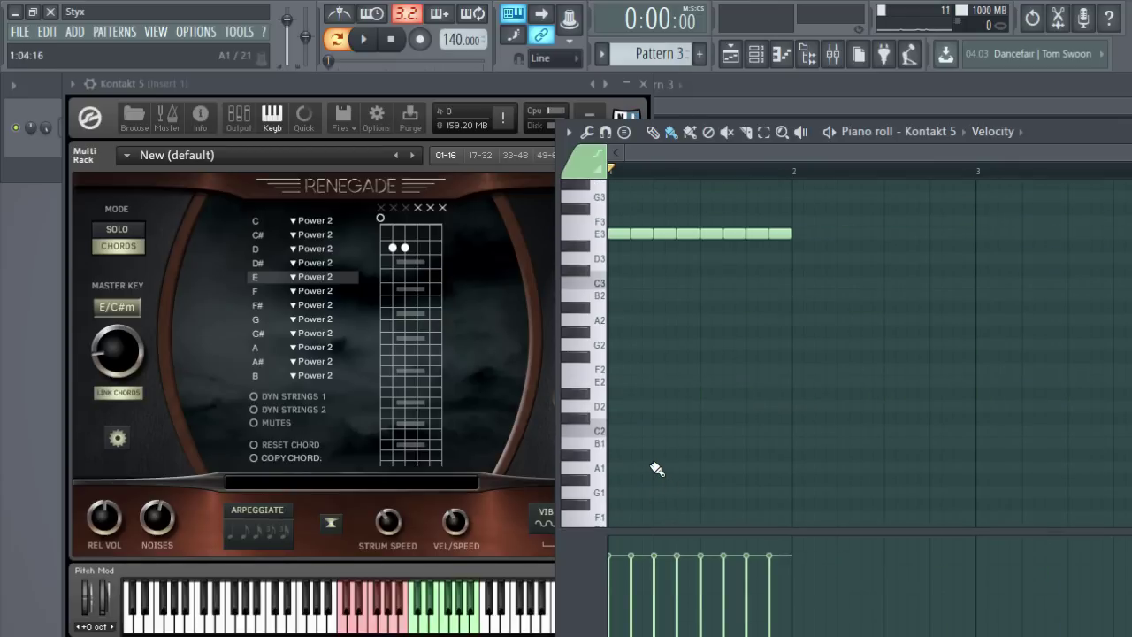
- Add a long D#2 keyswitch note from the second to the last E3 note, restore the displaced E3 note, and play the pattern
left_click(641, 396)
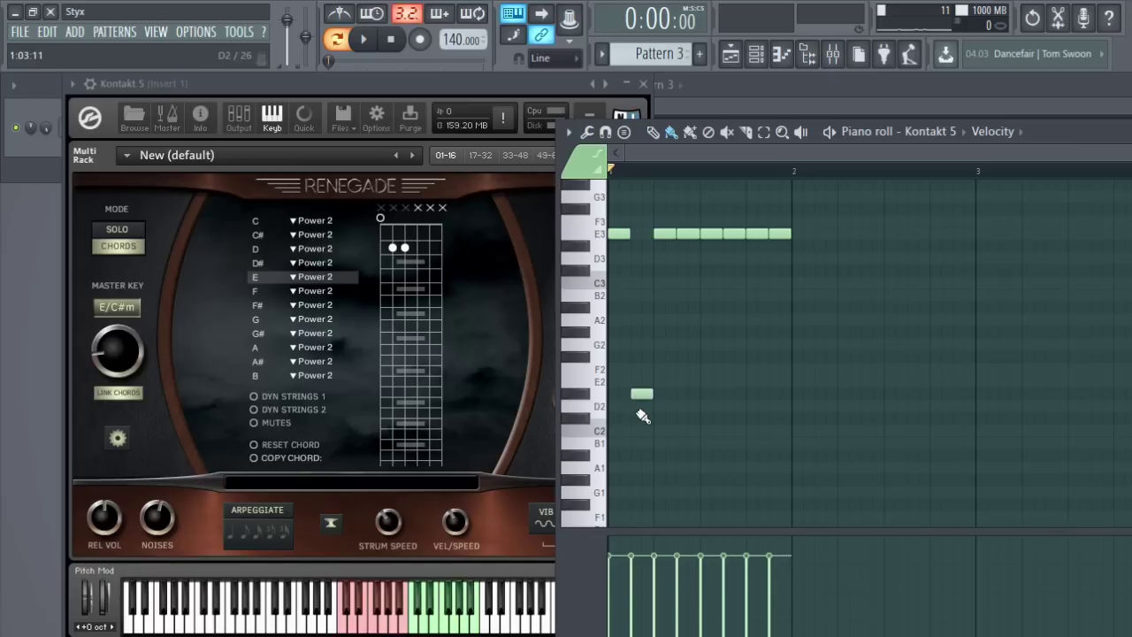
left_click(642, 235)
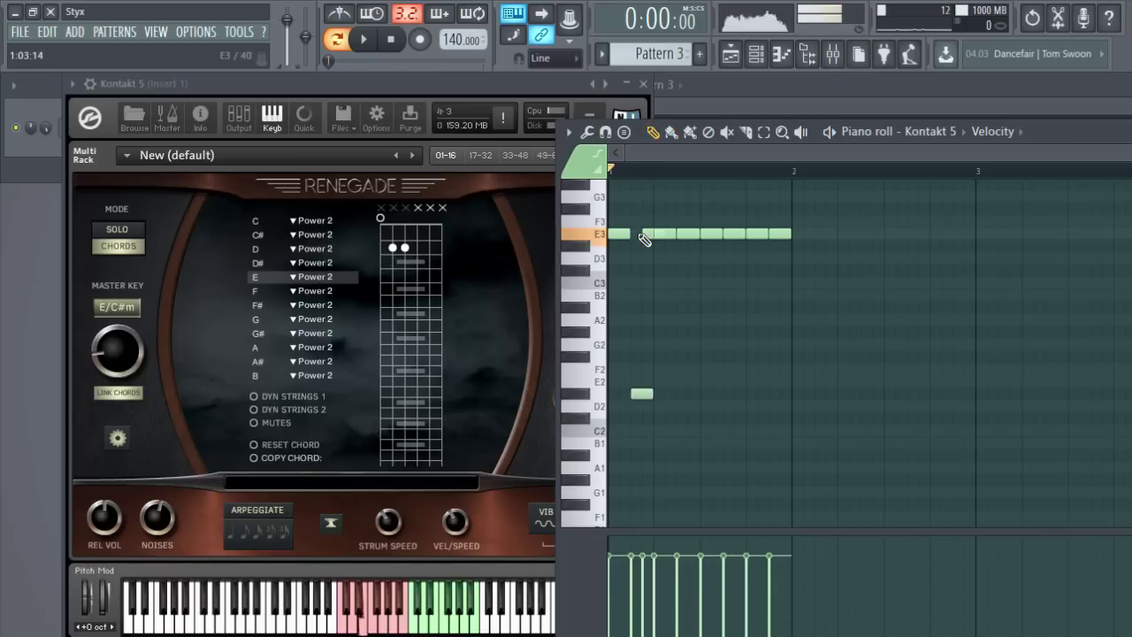
left_click_drag(652, 395, 780, 398)
left_click(363, 39)
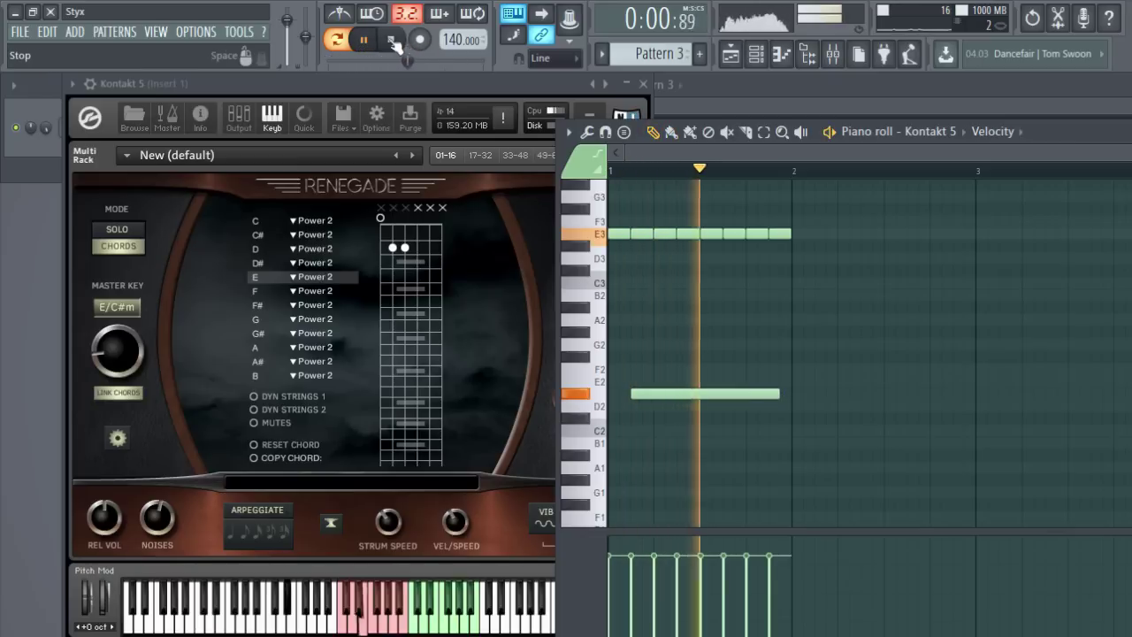
left_click(392, 40)
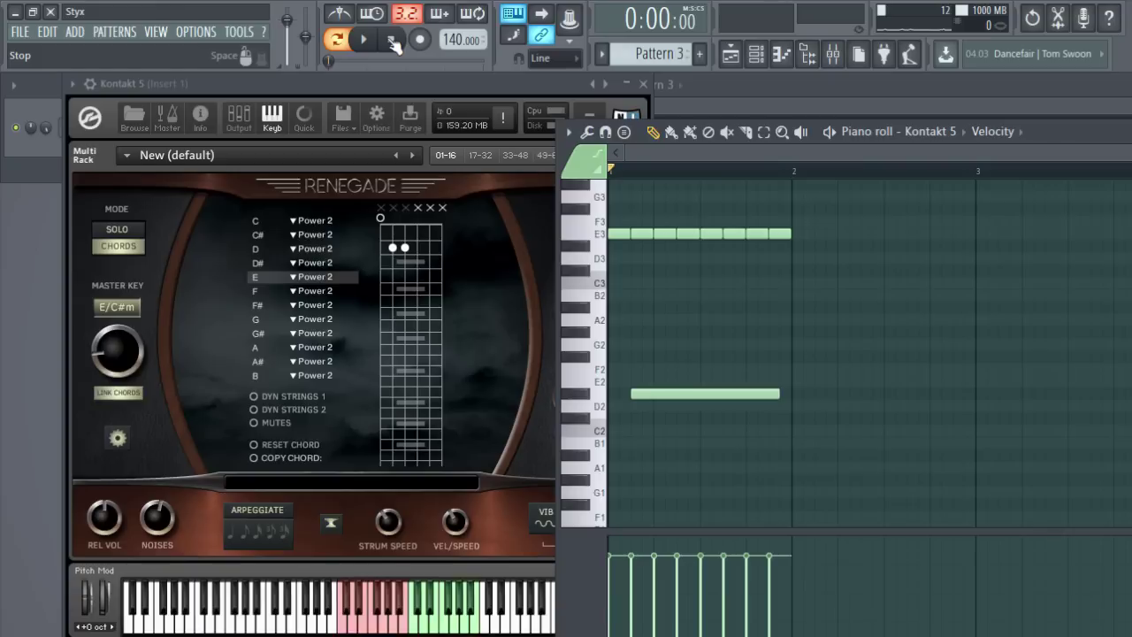
- Enable Mutes in Renegade's chord options and play Pattern 3 briefly
left_click(265, 421)
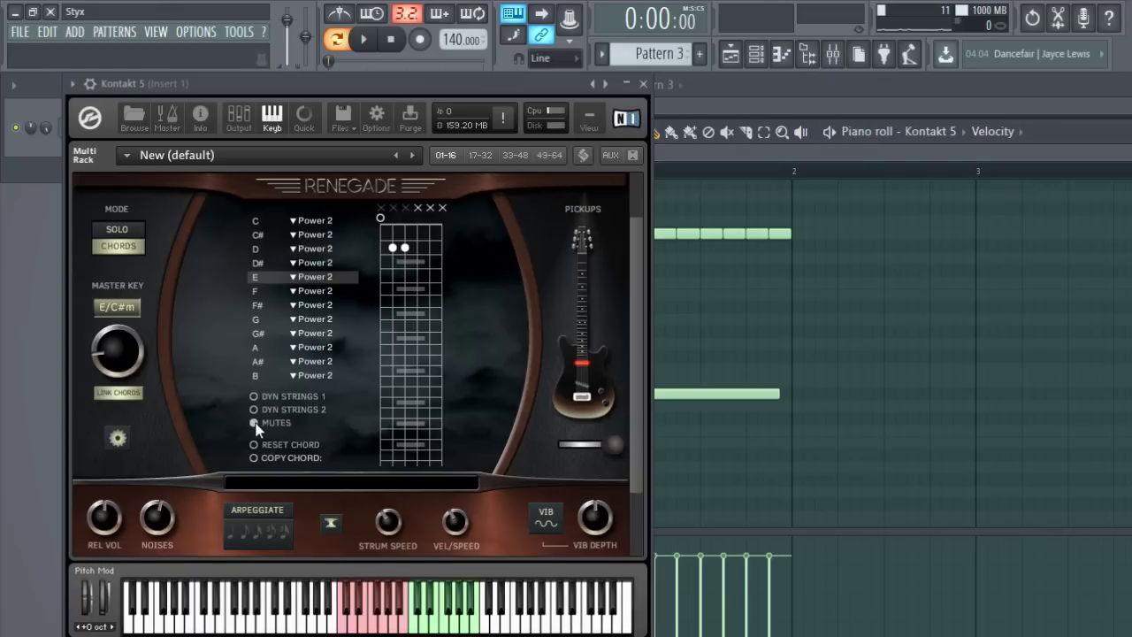
left_click(363, 39)
left_click(391, 42)
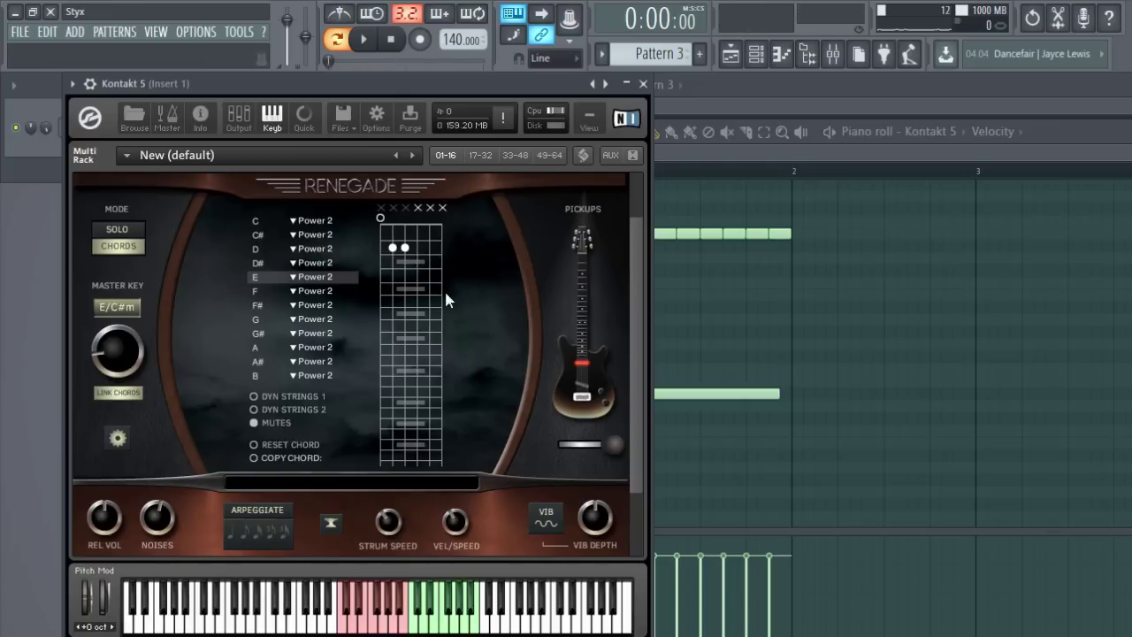
- Try Dyn Strings 1 together with Mutes during playback, and switch Dyn Strings 1 off again
left_click(253, 397)
left_click(362, 38)
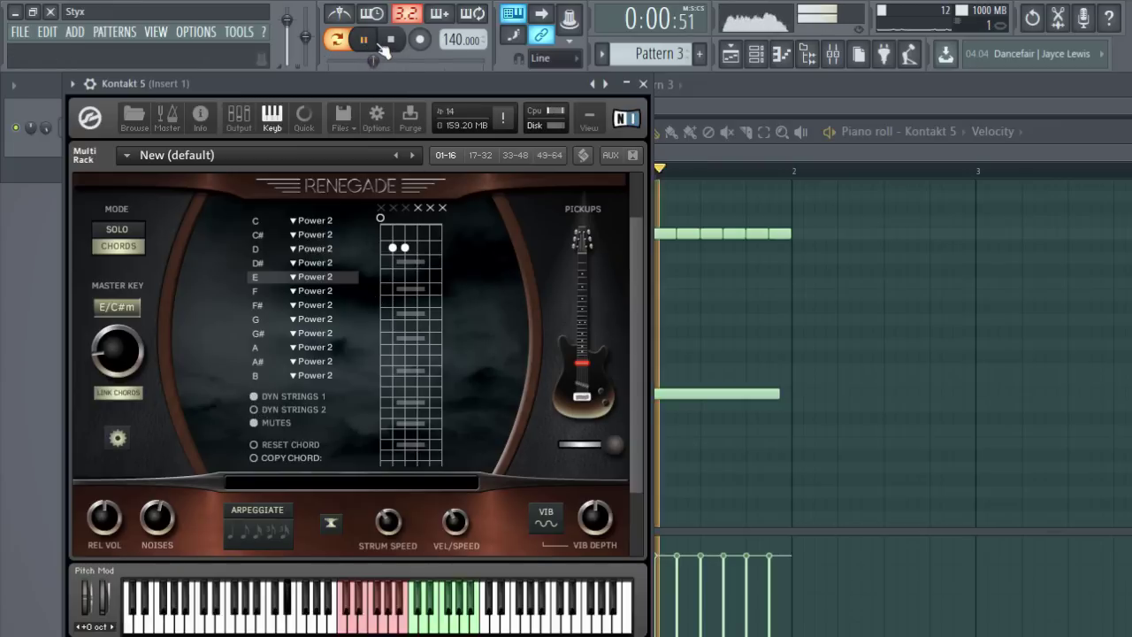
left_click(254, 398)
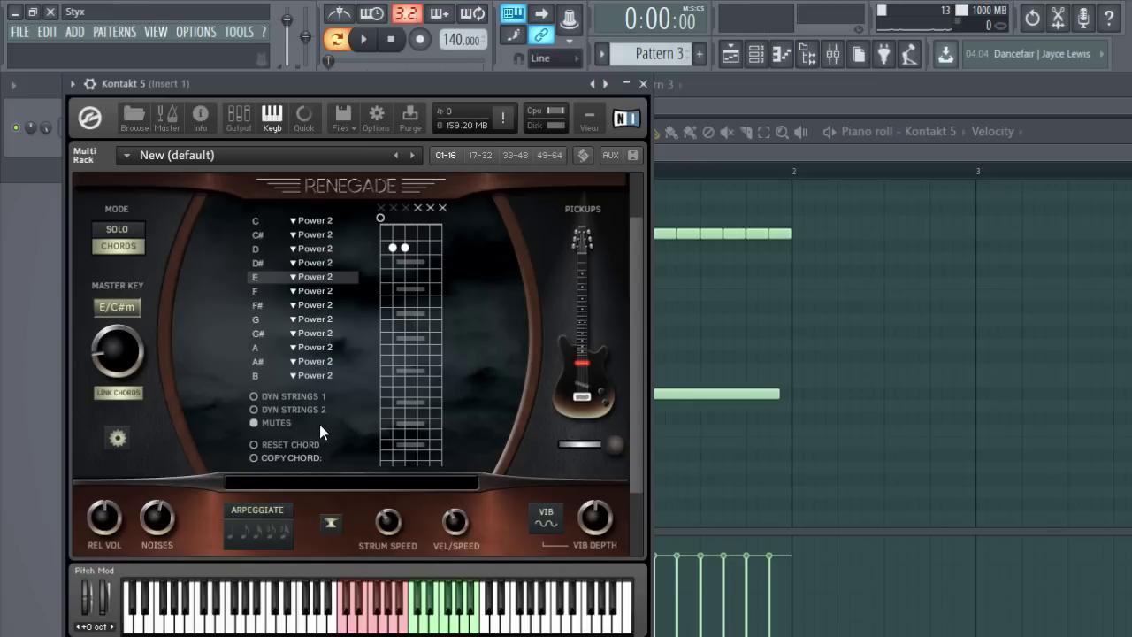
- Delete the D#2 keyswitch note from Pattern 3 and play the E3 notes alone
left_click(1039, 141)
right_click(690, 394)
scroll(682, 372, "up", 2)
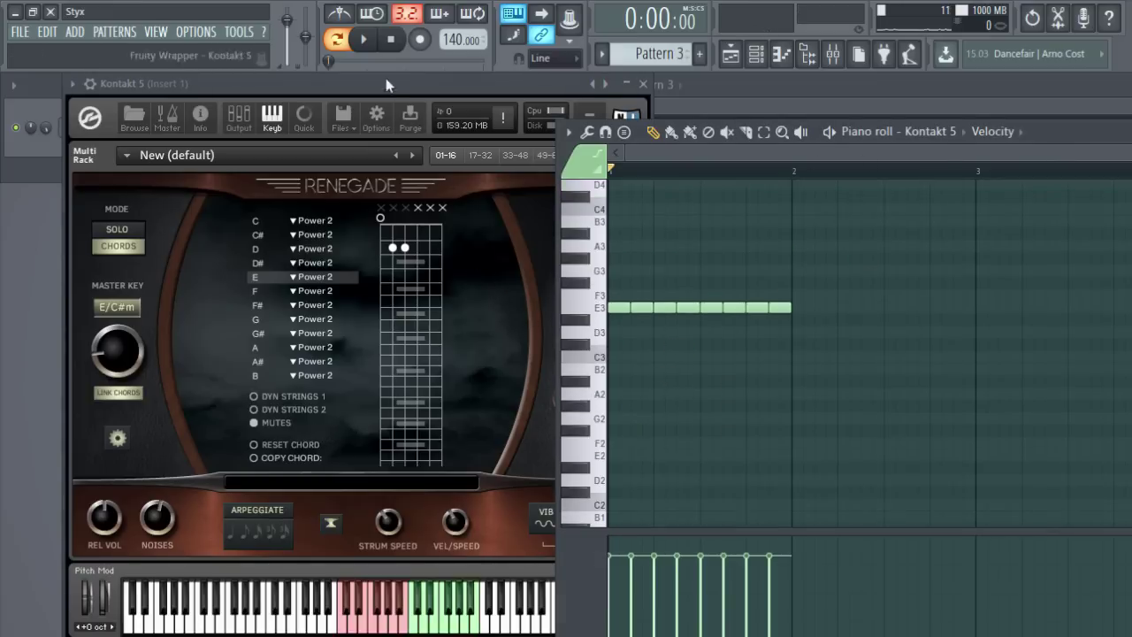
left_click(363, 39)
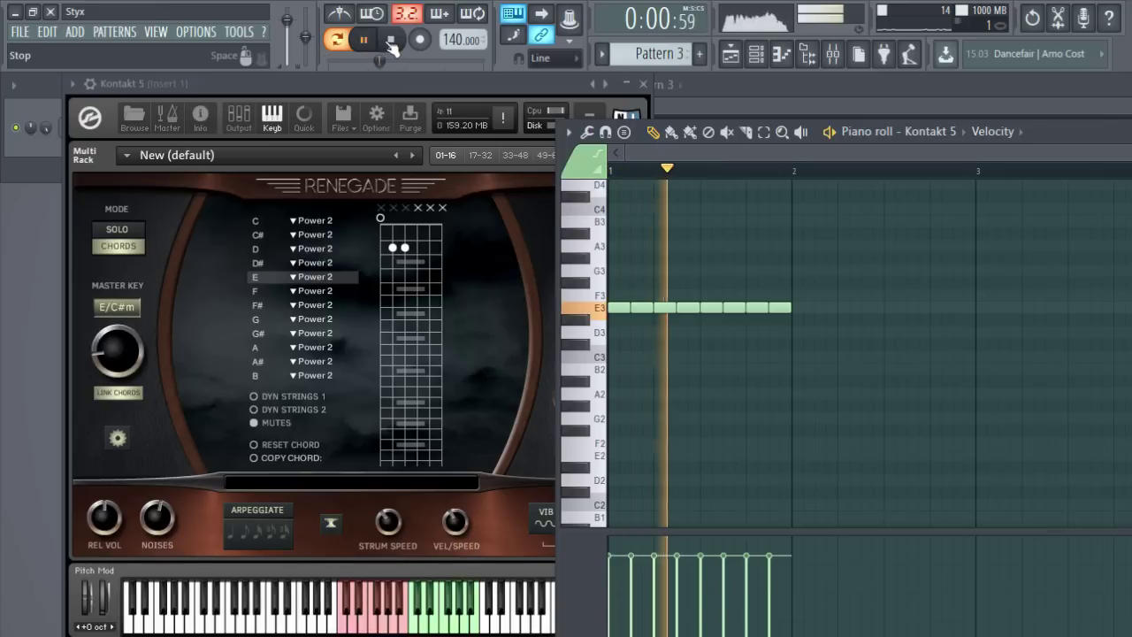
left_click(391, 43)
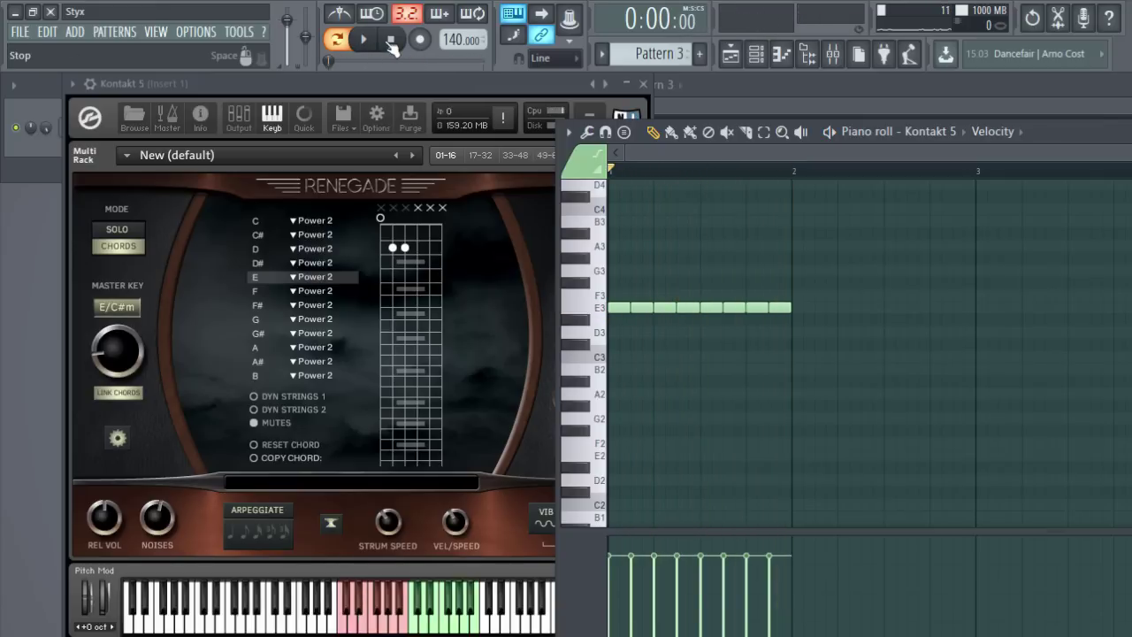
- View the chord types available for the E chord and close the list without changing the selection
left_click(381, 85)
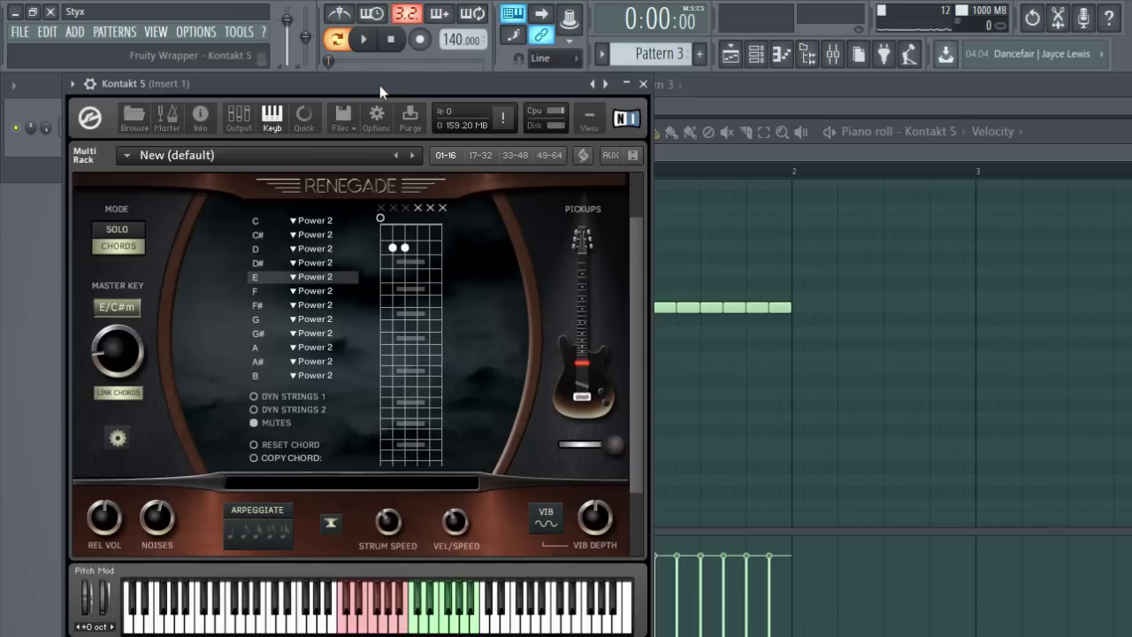
left_click(293, 278)
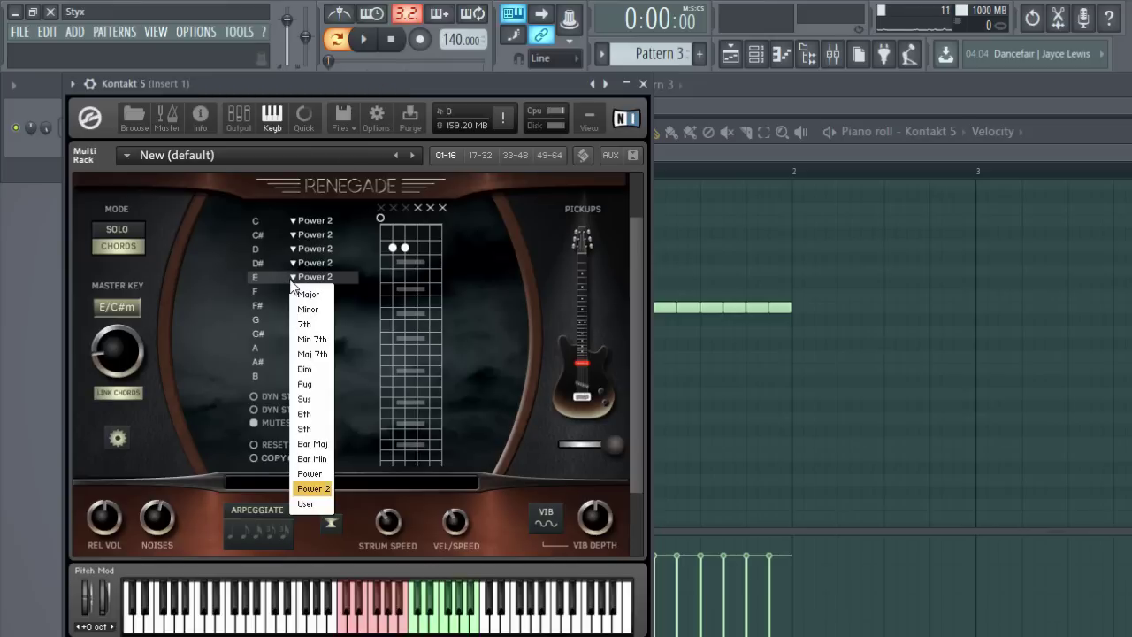
left_click(294, 284)
scroll(366, 358, "down", 3)
scroll(368, 356, "up", 2)
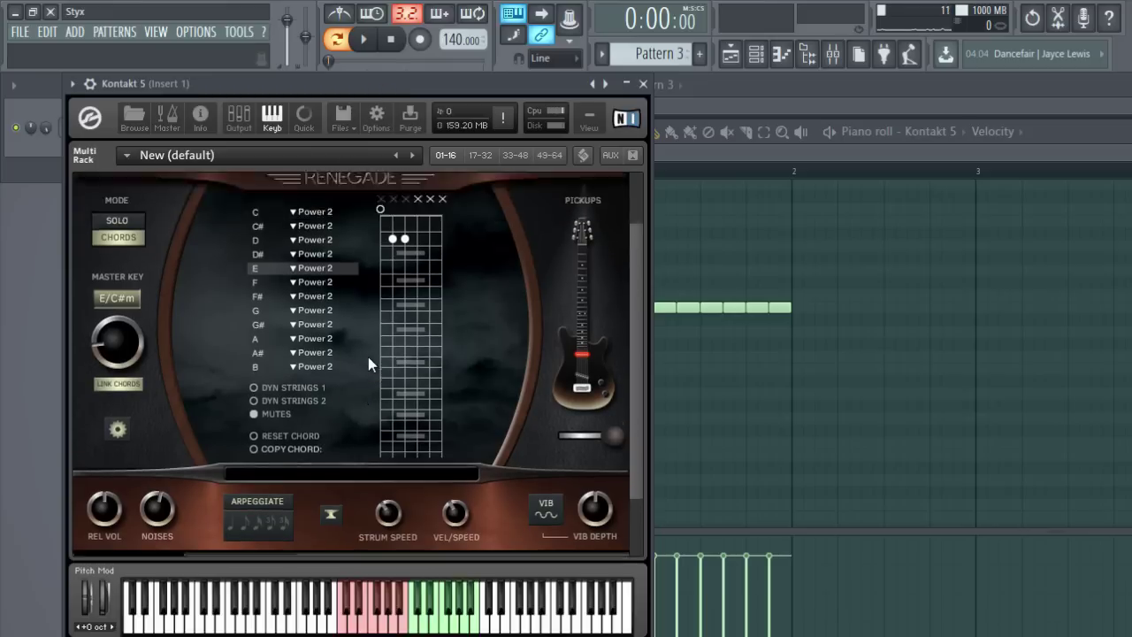
- Bring the piano roll back to the front and listen to Pattern 3's repeated E3 chords
left_click(947, 139)
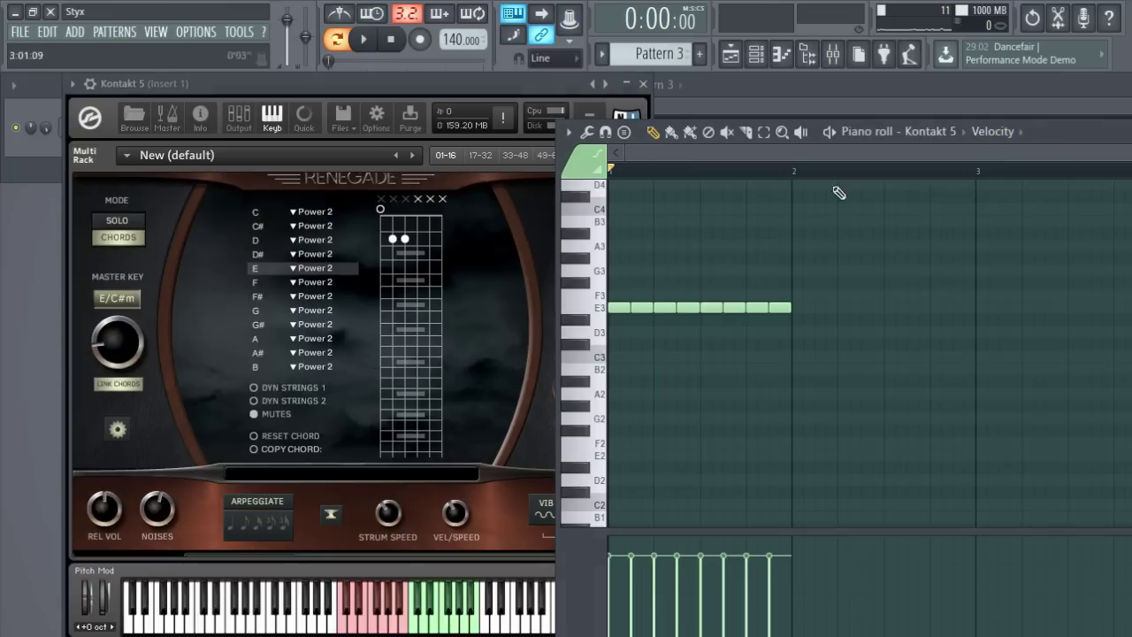
left_click(368, 40)
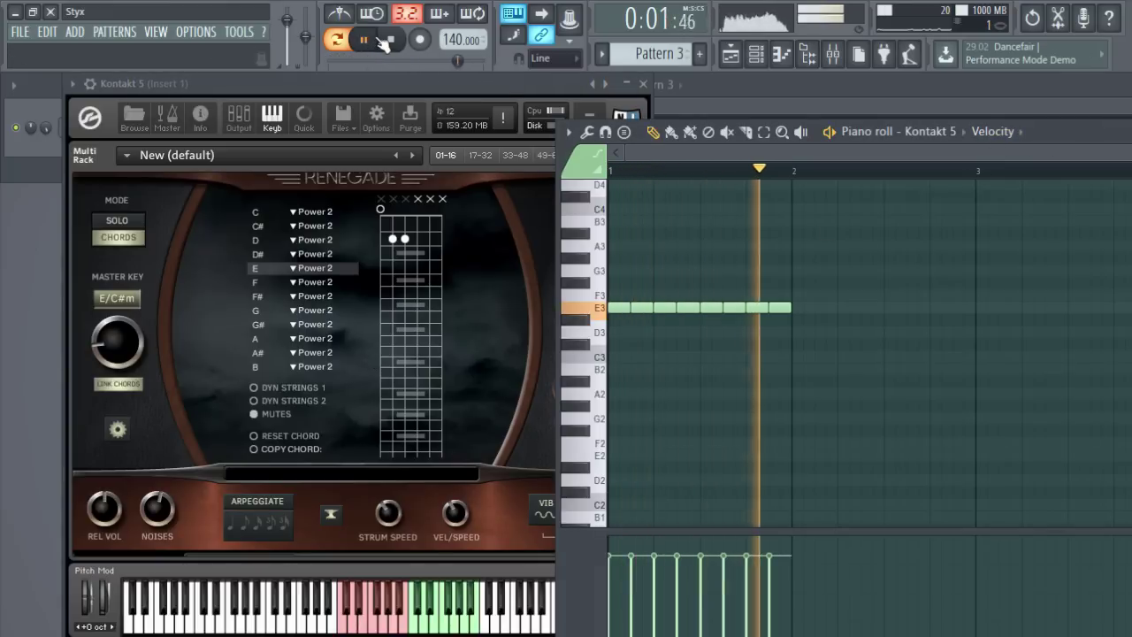
left_click(385, 41)
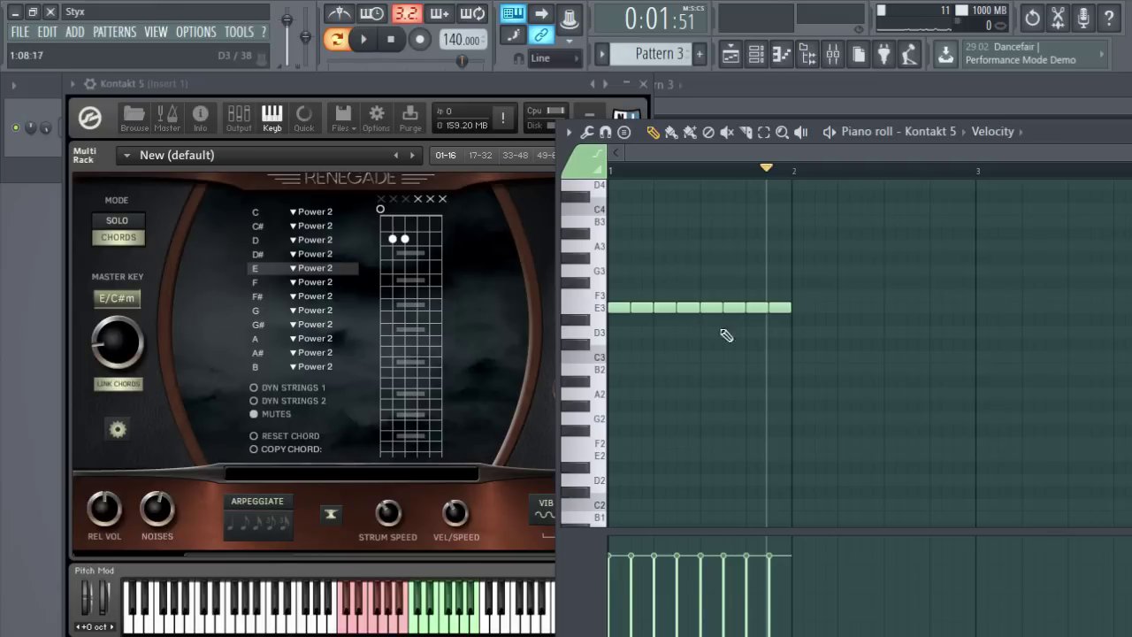
- Move the last four notes of bar 1 from E3 down to D3 and play the pattern from the start
left_click_drag(785, 340, 709, 329)
left_click(382, 44)
left_click(364, 41)
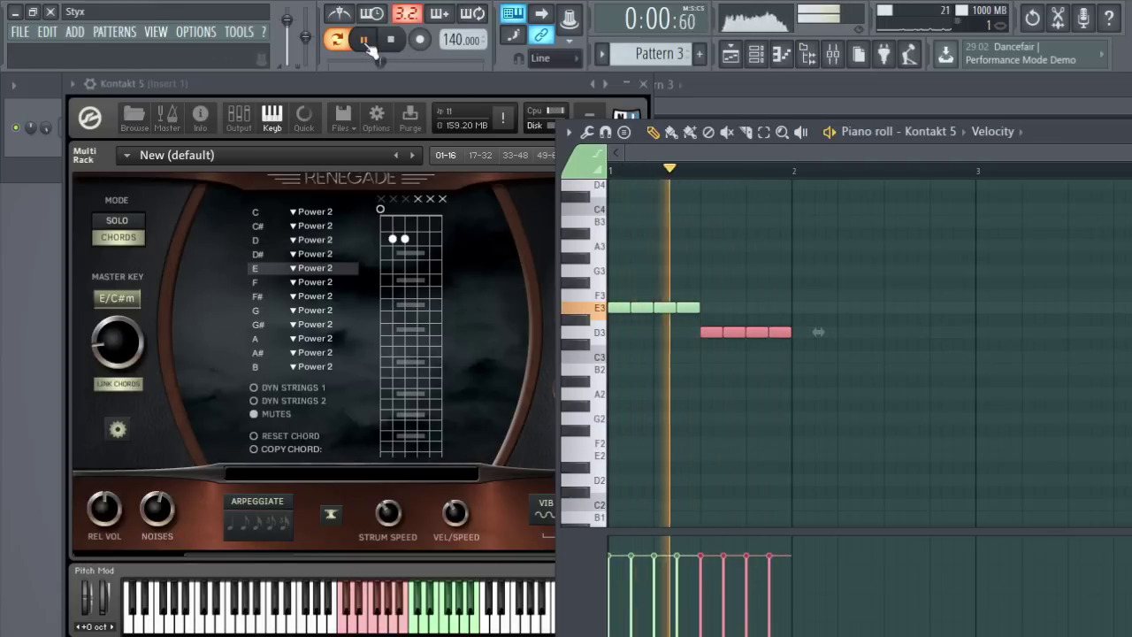
key("space")
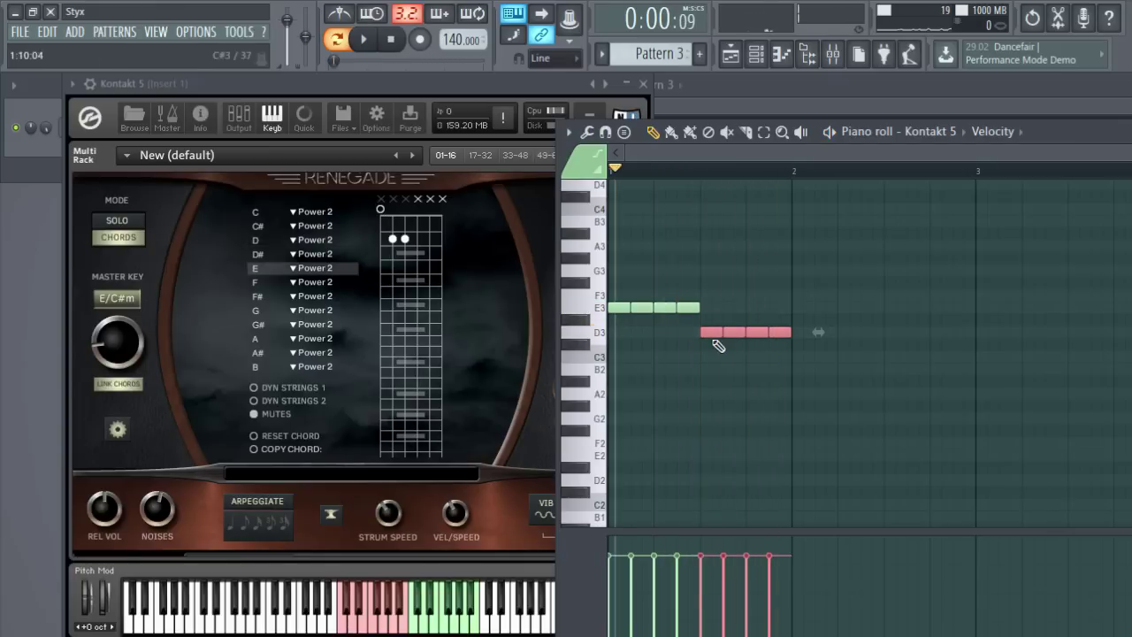
- Move the last four notes of bar 1 from D3 up to G3 and play Pattern 3
left_click_drag(718, 333, 710, 263)
key("space")
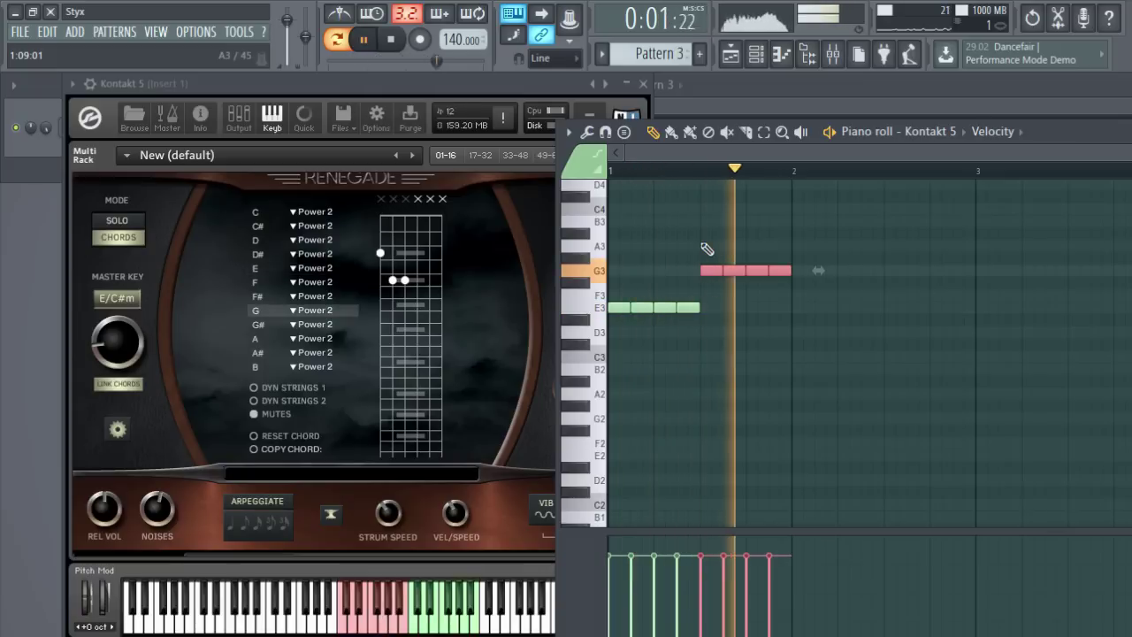
key("space")
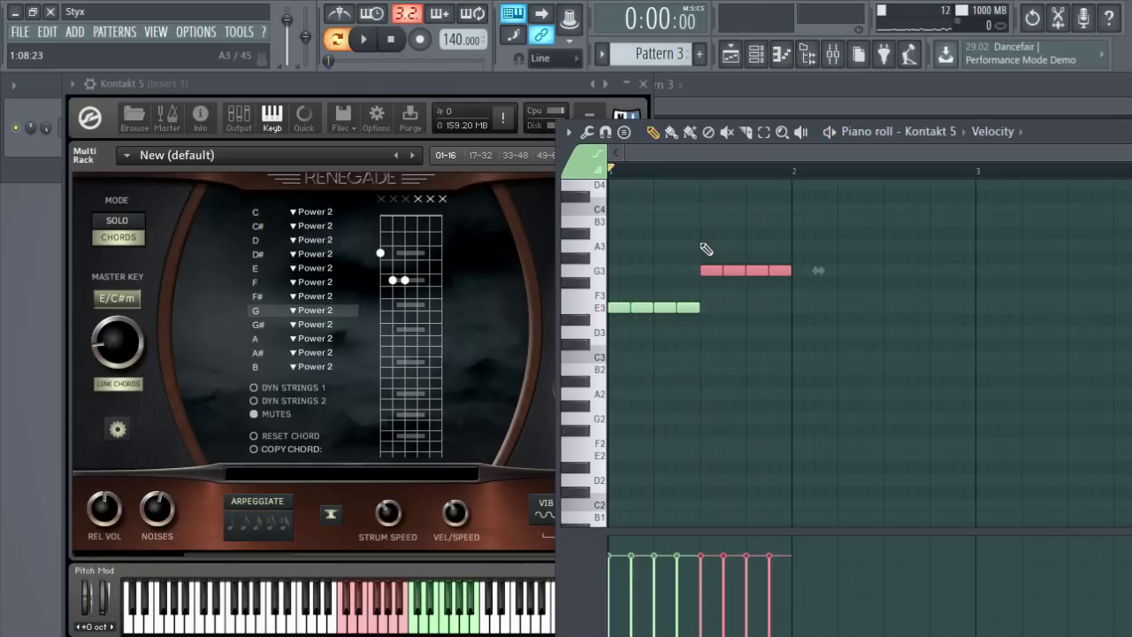
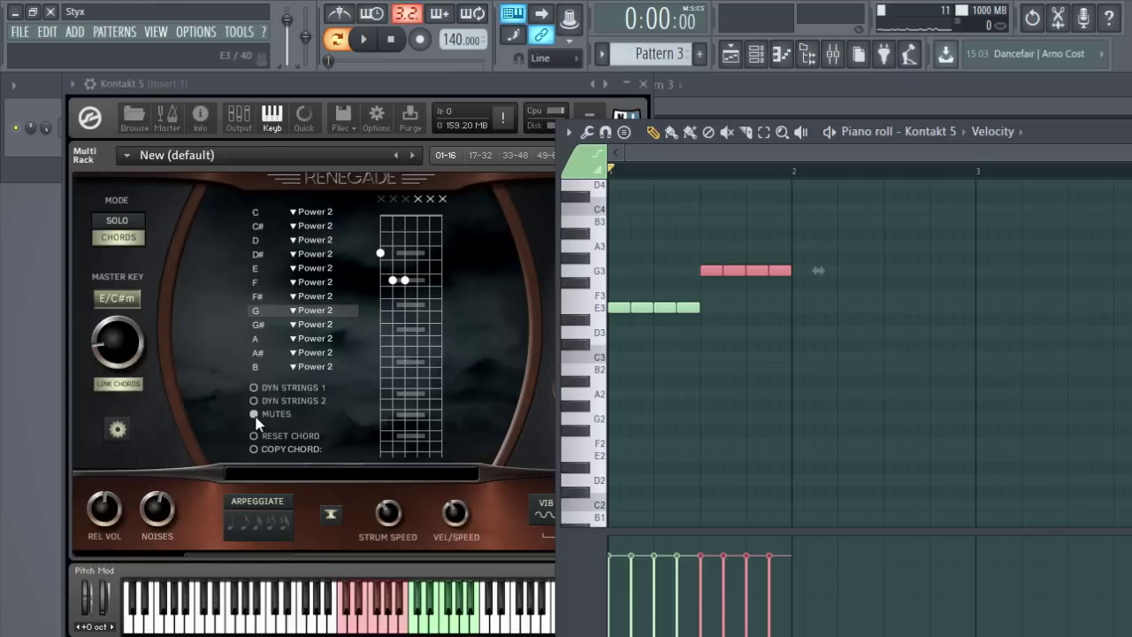
- Turn on Arpeggiate in Renegade while Pattern 3 plays, pause playback, and audition the E and D chords on Kontakt's keyboard
left_click(369, 506)
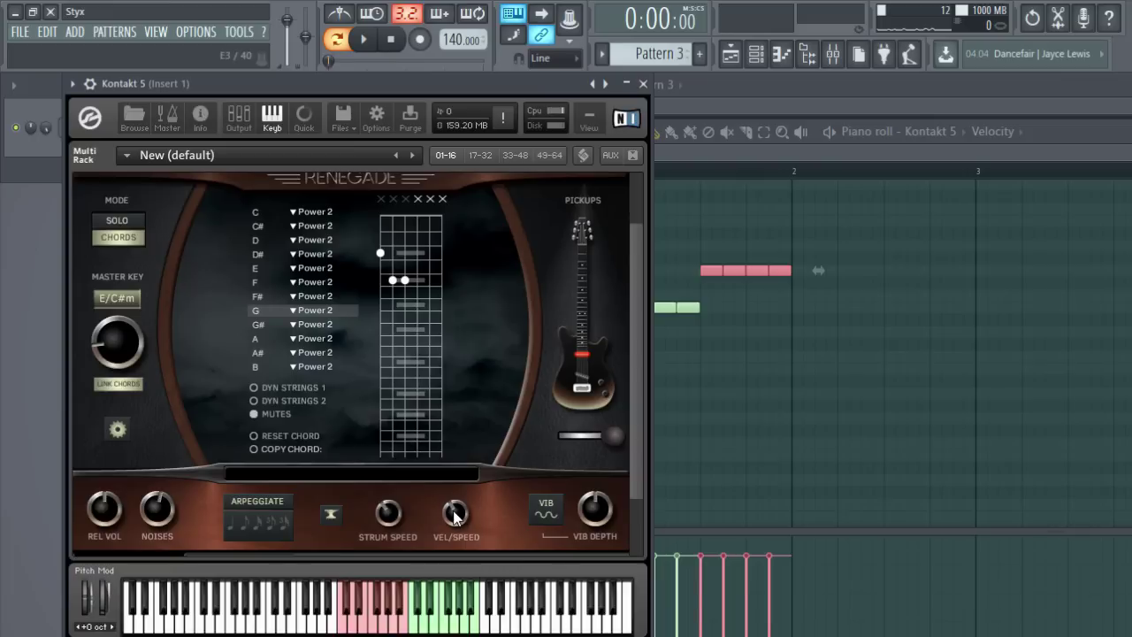
left_click(364, 39)
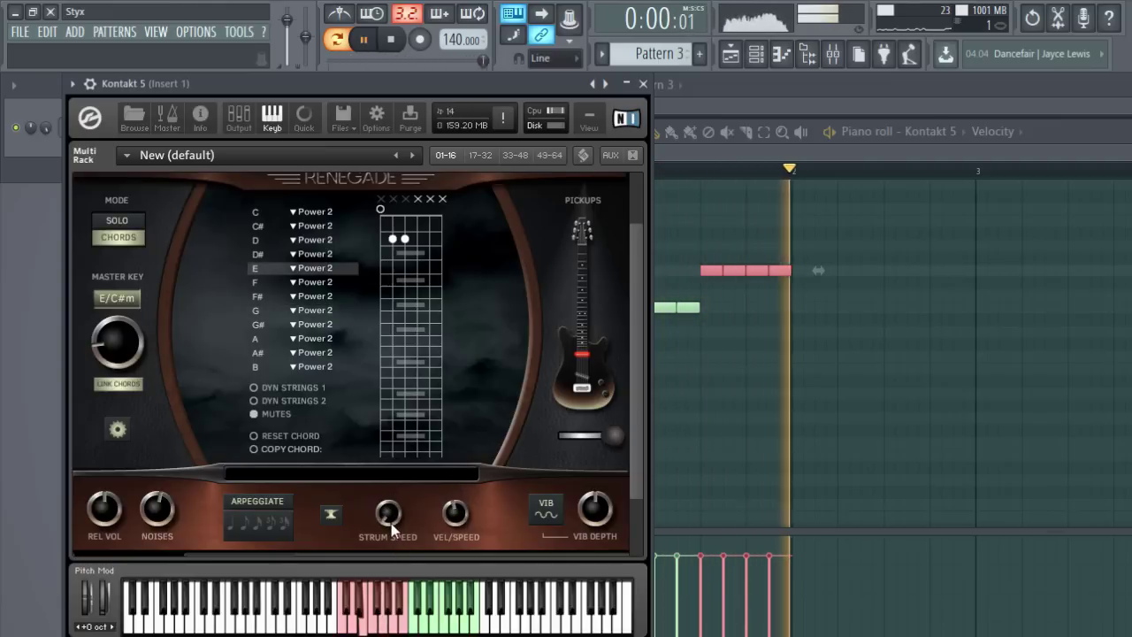
left_click(265, 502)
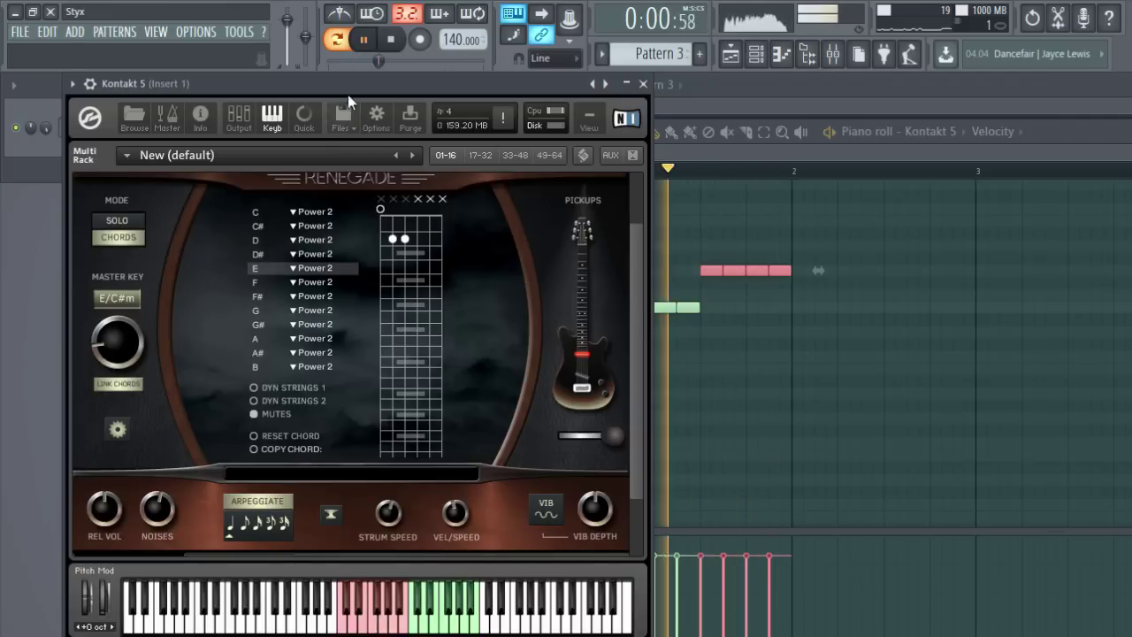
left_click(362, 39)
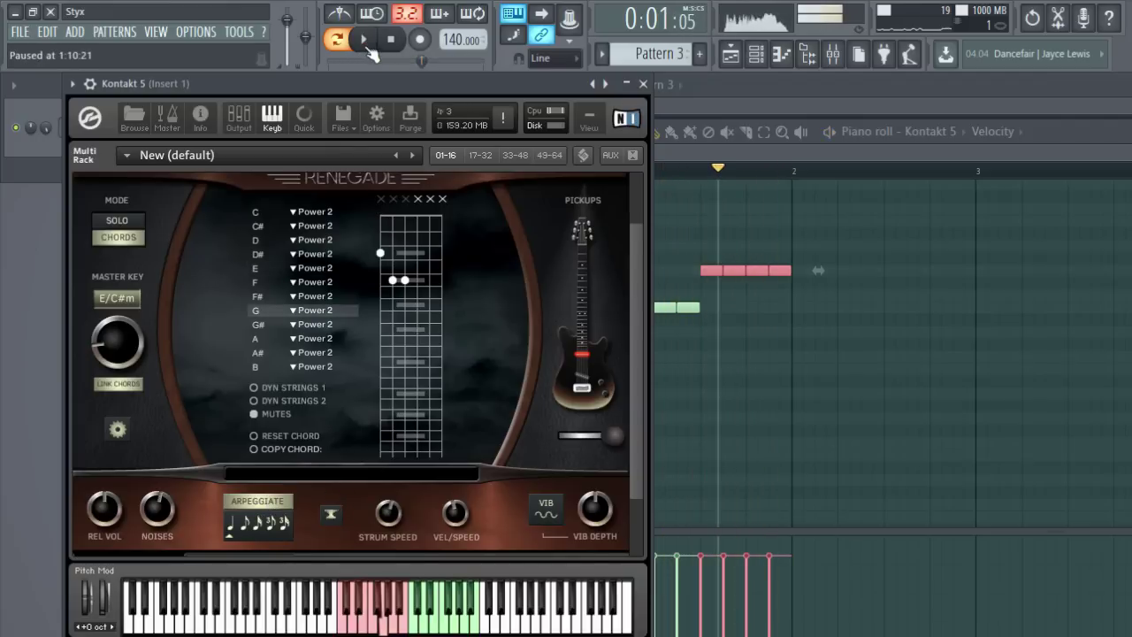
left_click(360, 623)
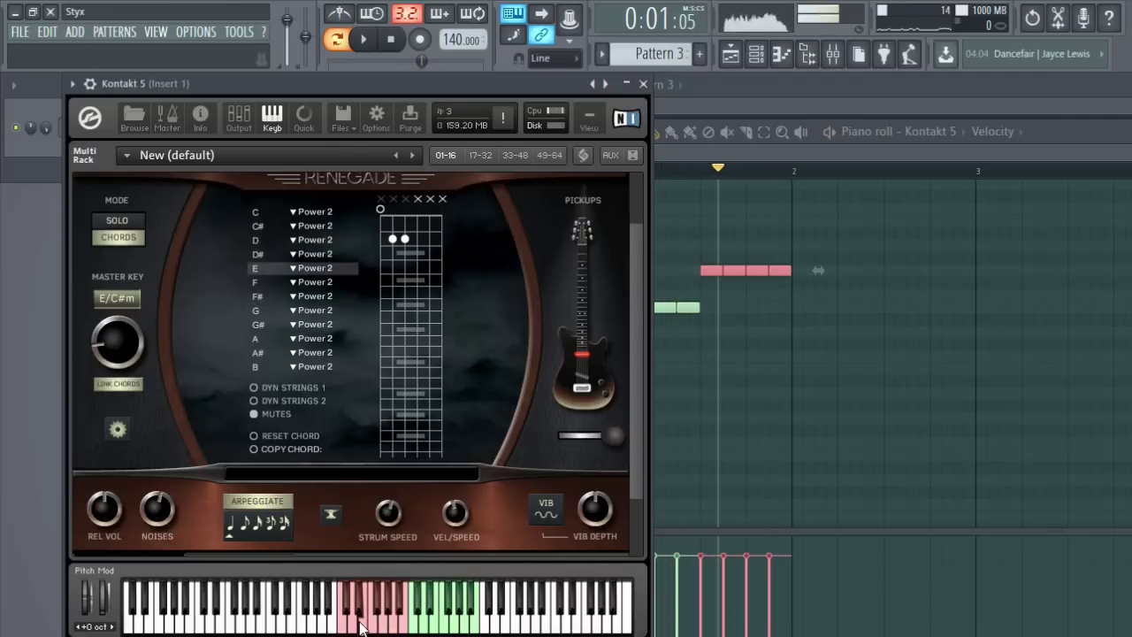
left_click(424, 627)
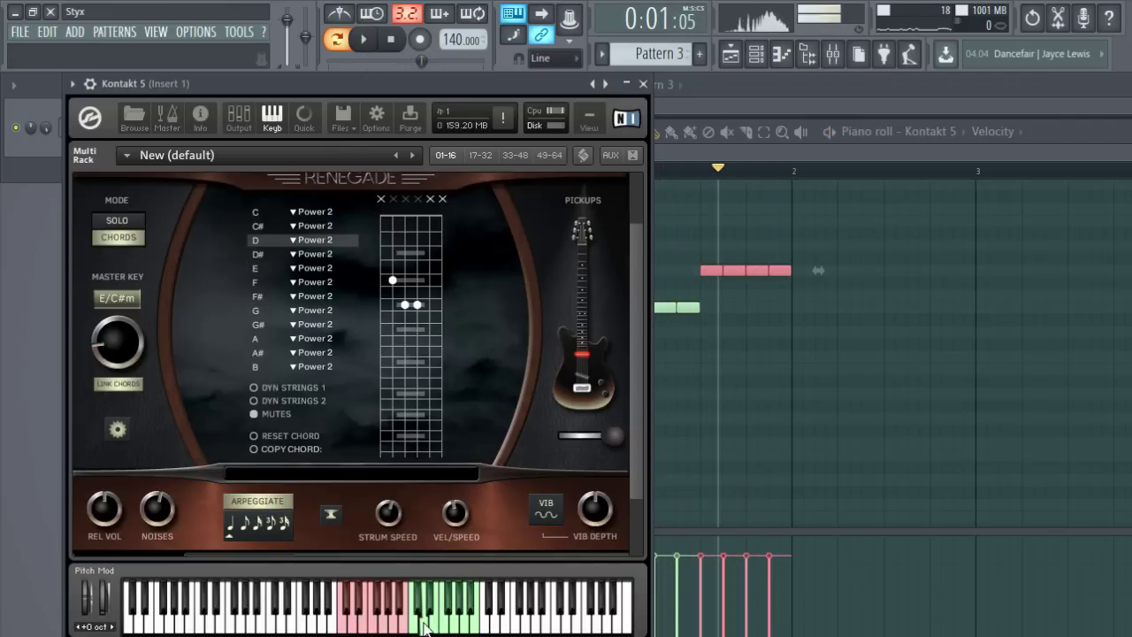
- Turn Arpeggiate off, listen to Pattern 3's power chords again, and pause playback
left_click(262, 504)
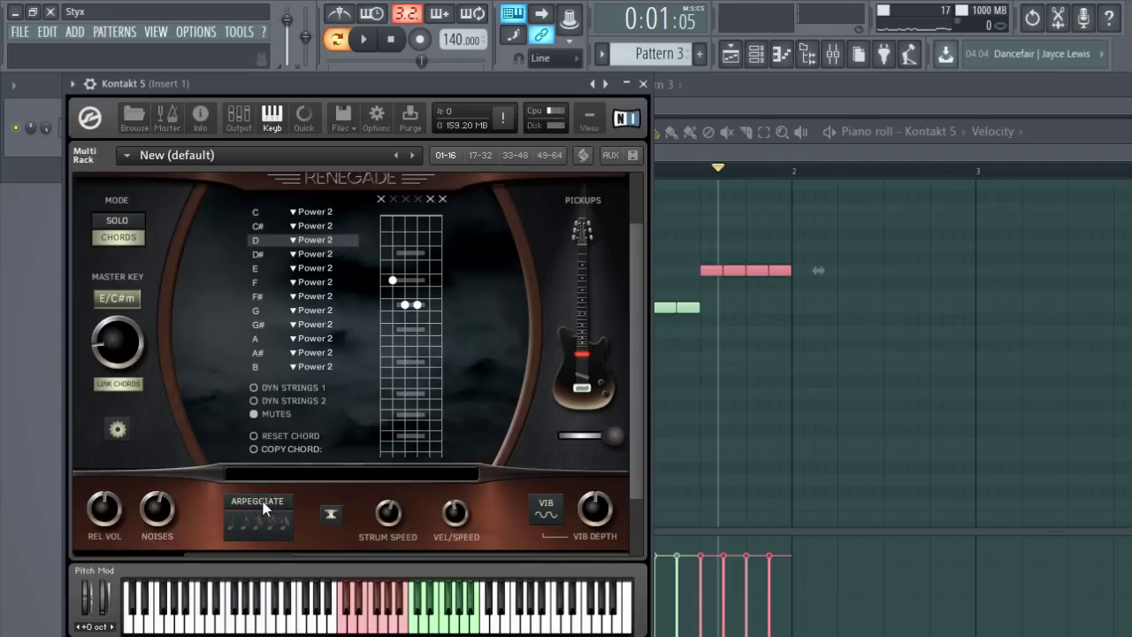
left_click(363, 39)
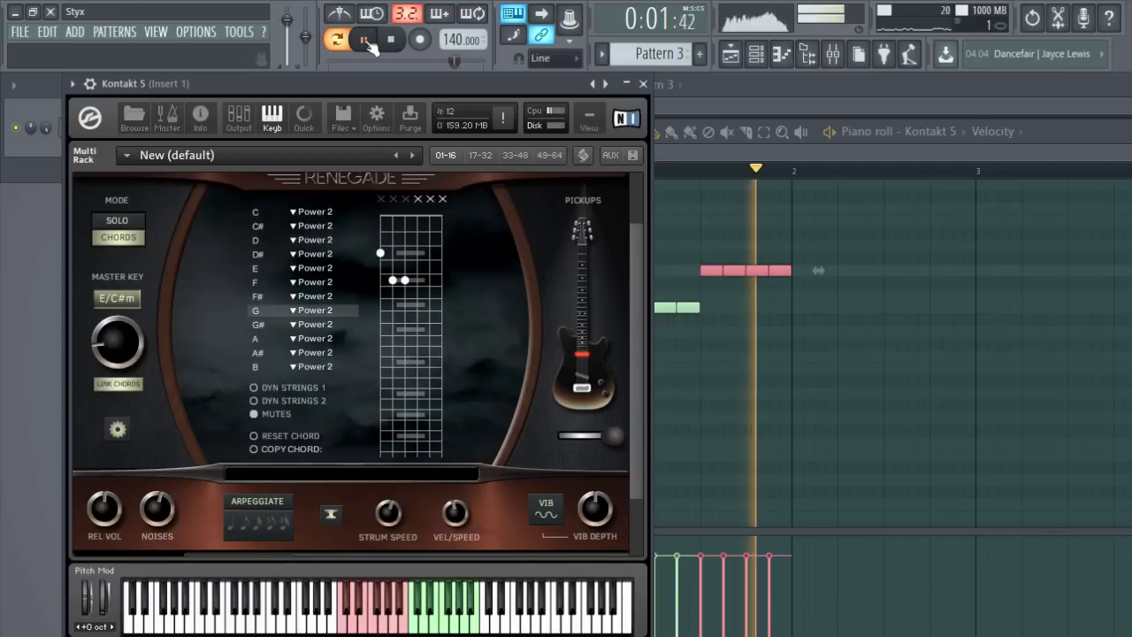
left_click(365, 39)
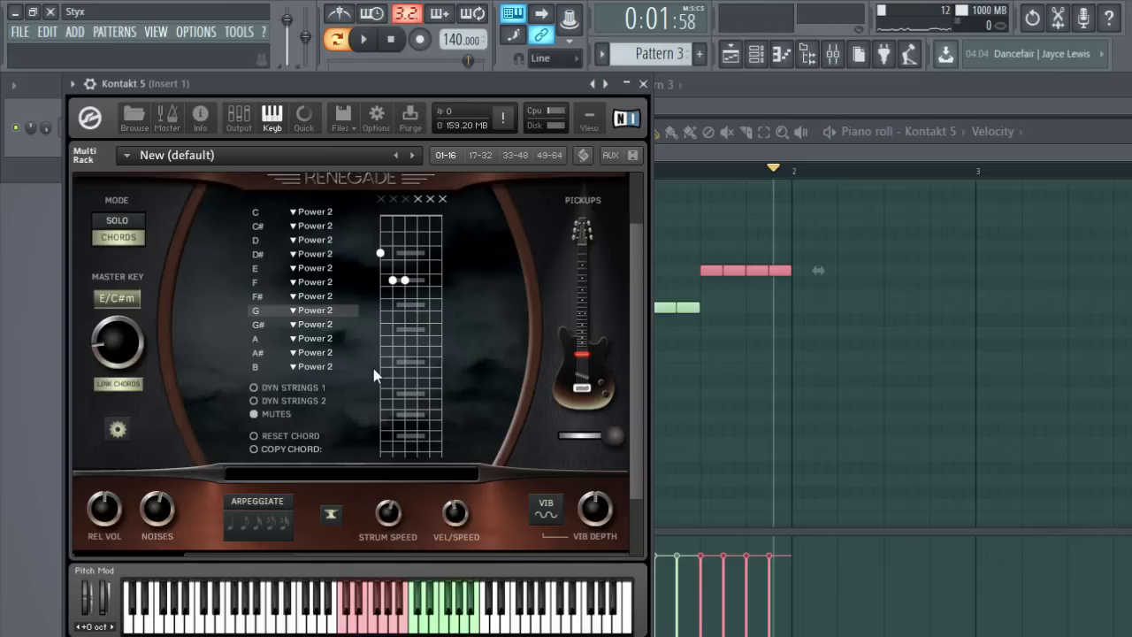
scroll(359, 368, "down", 3)
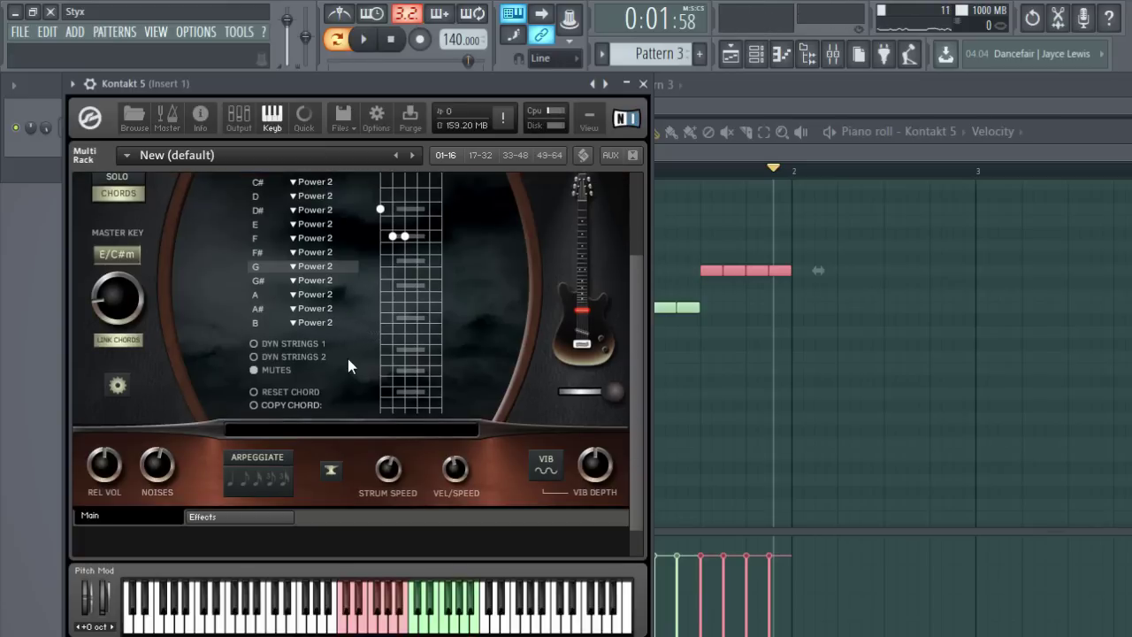
scroll(348, 358, "up", 2)
scroll(347, 359, "up", 2)
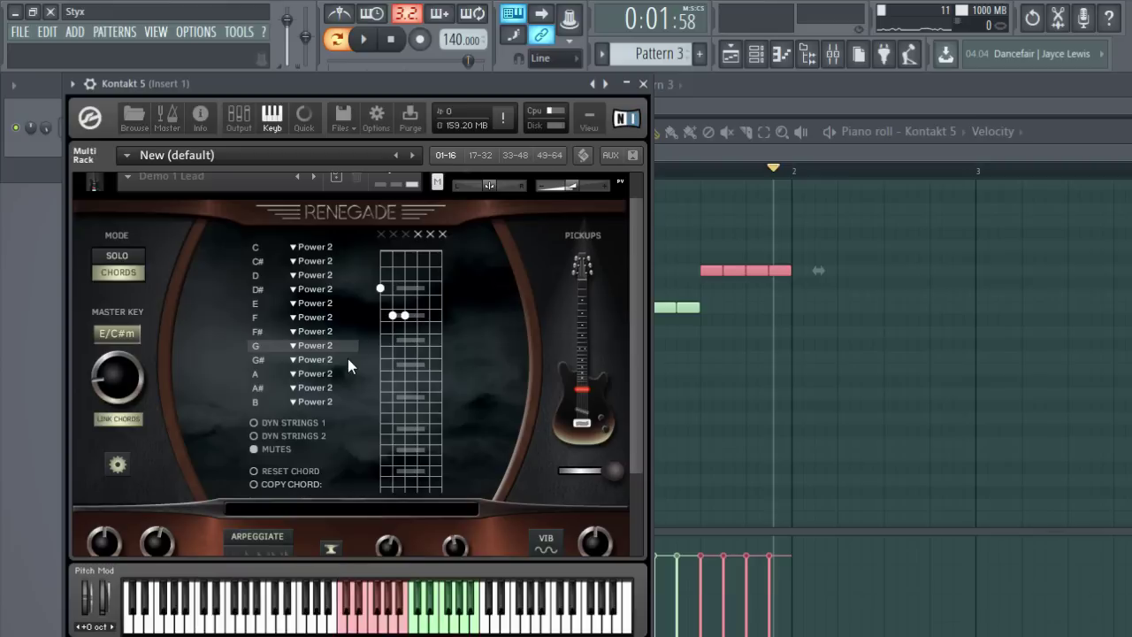
left_click(675, 151)
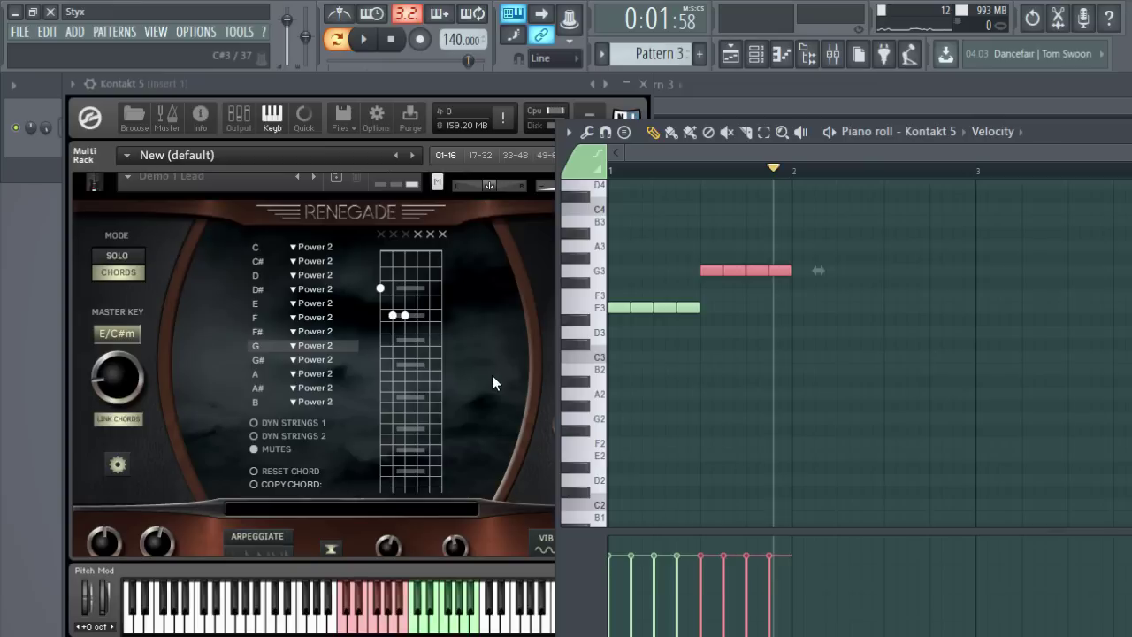
- Switch Renegade to Solo mode and assign the first articulation of the first row to the high-velocity range
left_click(115, 256)
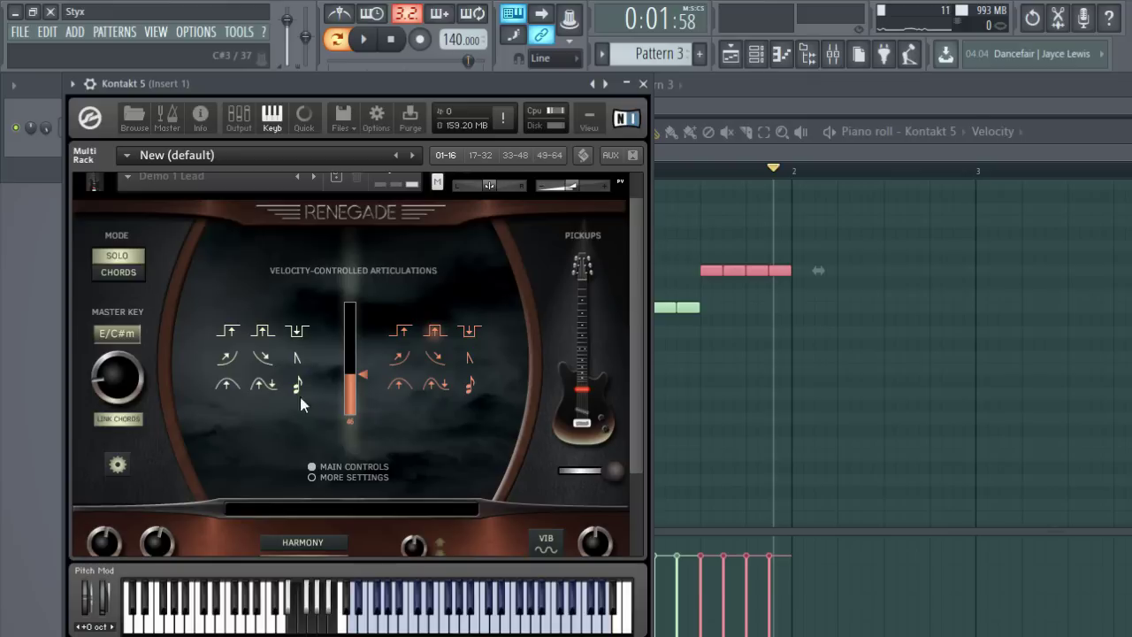
left_click(232, 336)
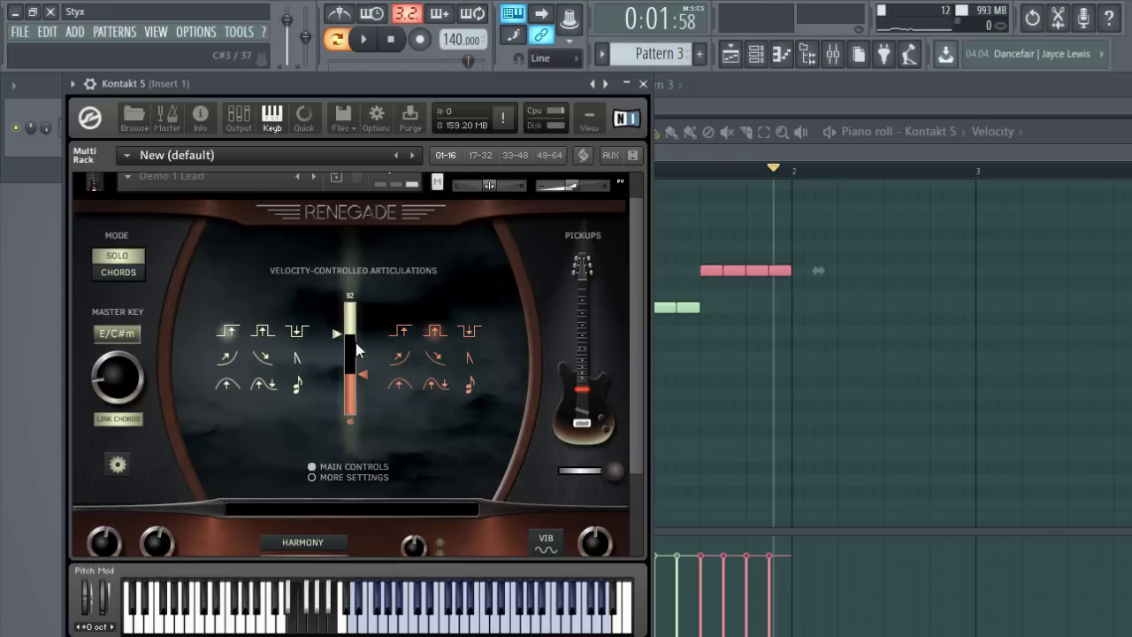
- Set the articulation velocity thresholds to 101 for the high range and 45 for the low range, and play the pattern briefly
left_click_drag(363, 372, 365, 334)
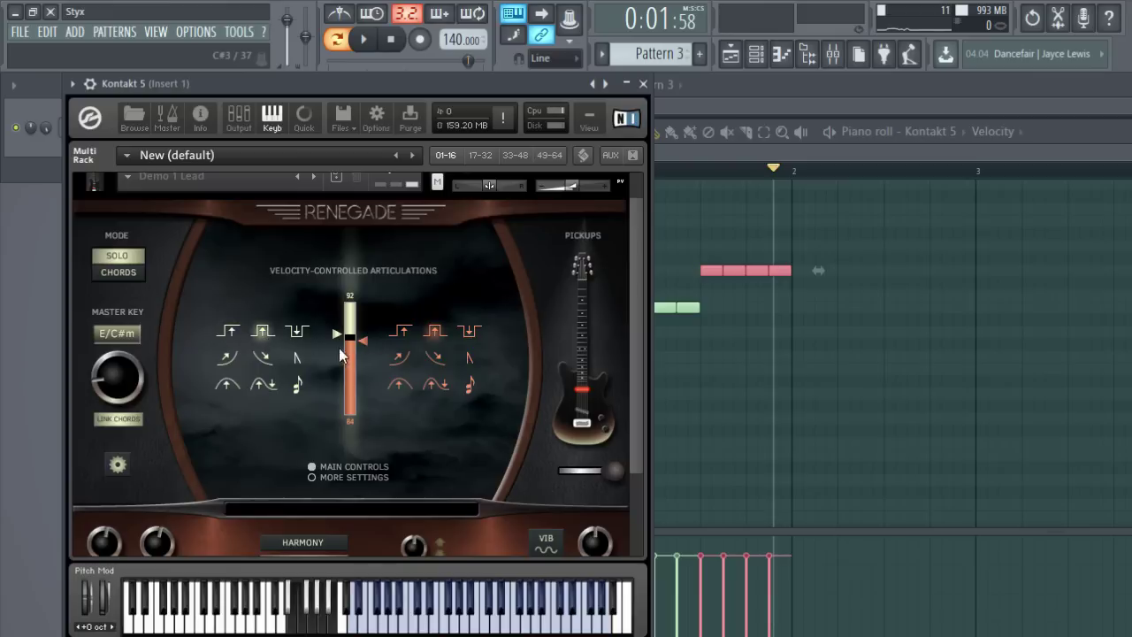
left_click_drag(363, 334, 363, 330)
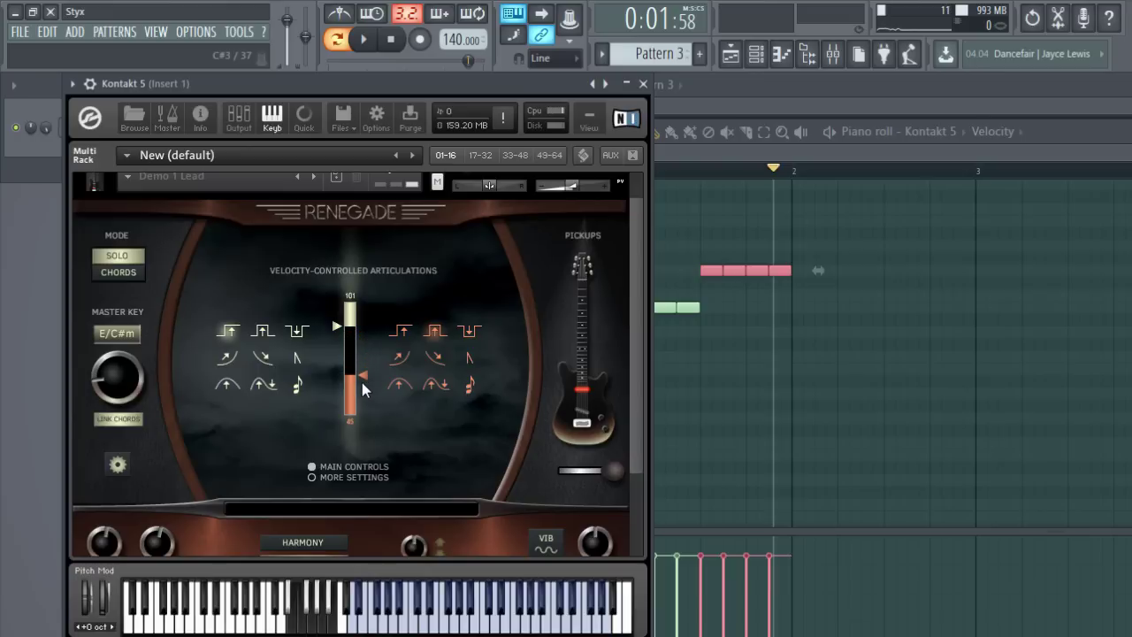
left_click(364, 39)
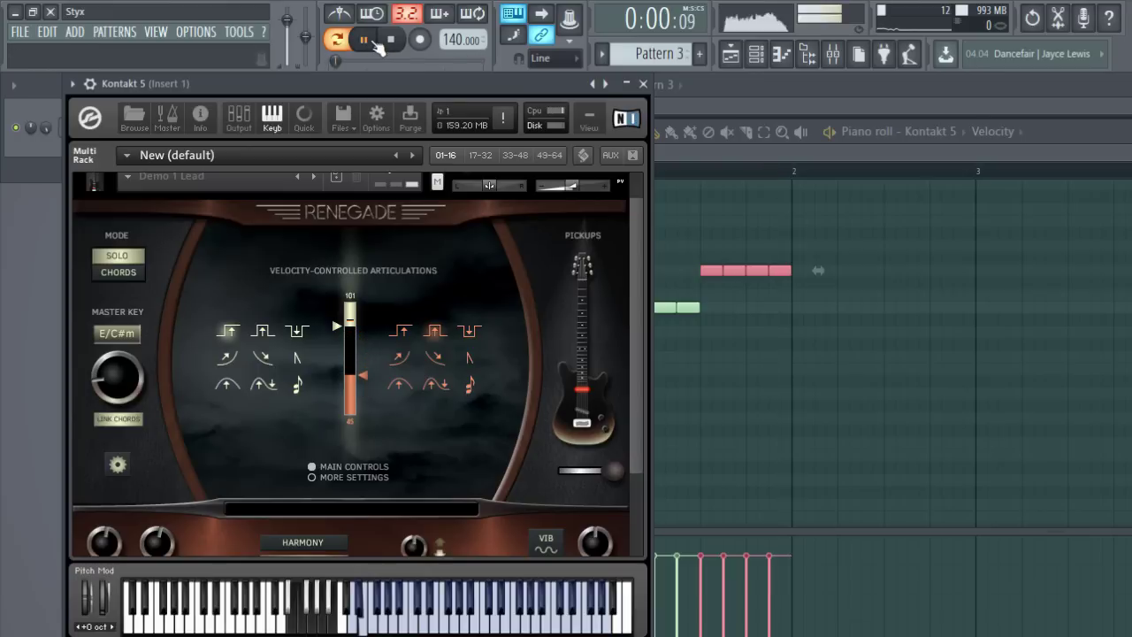
left_click(390, 40)
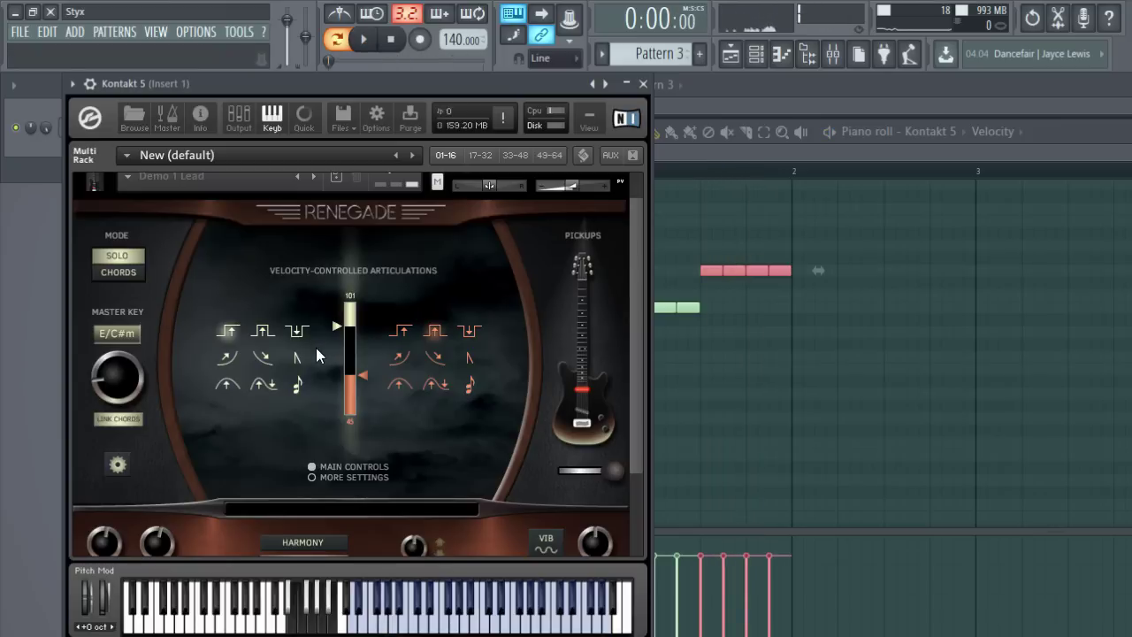
- Assign the second articulation of the first row to the high-velocity range and audition it with Pattern 3
left_click(263, 331)
left_click(363, 39)
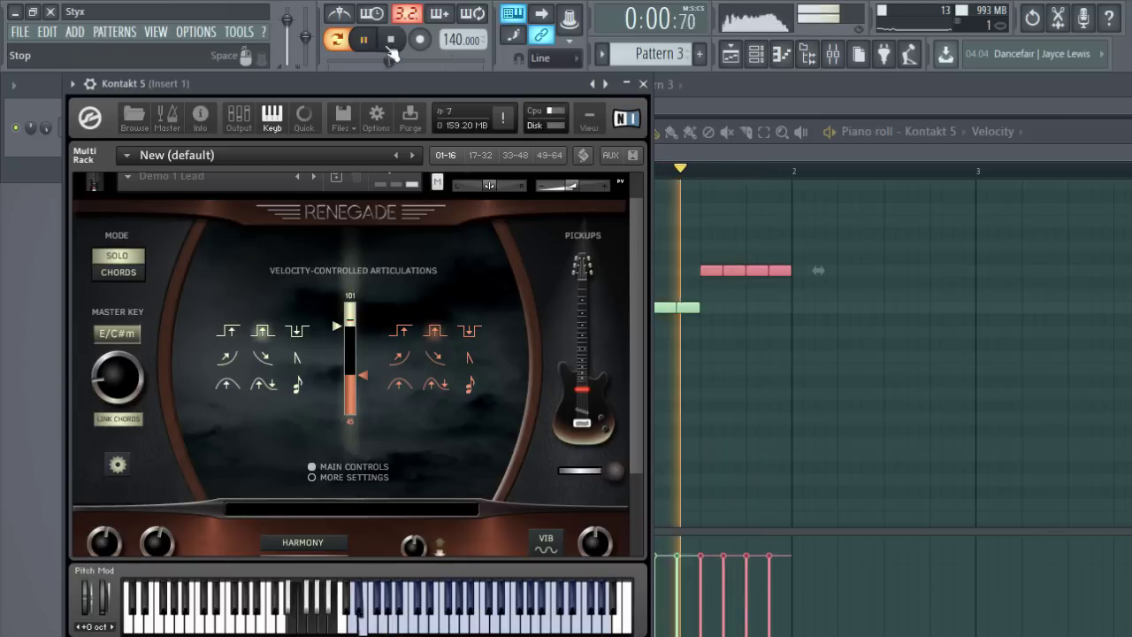
left_click(390, 40)
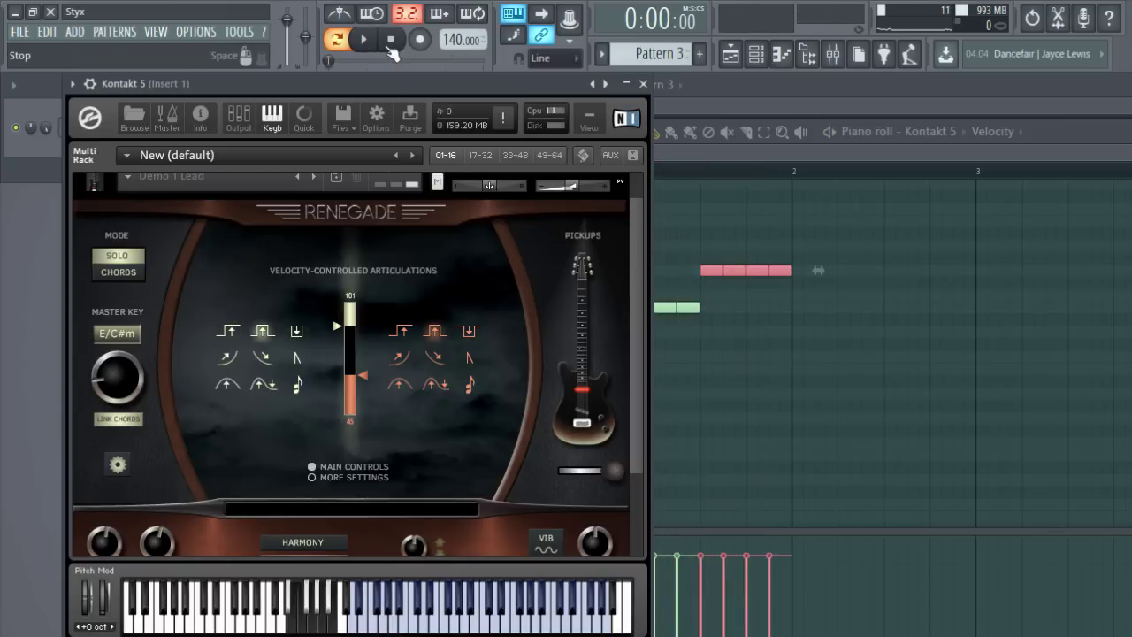
- Assign the first row's third articulation to the high-velocity range, lower all Pattern 3 note velocities to about 42%, and play the pattern
left_click(299, 332)
left_click(814, 164)
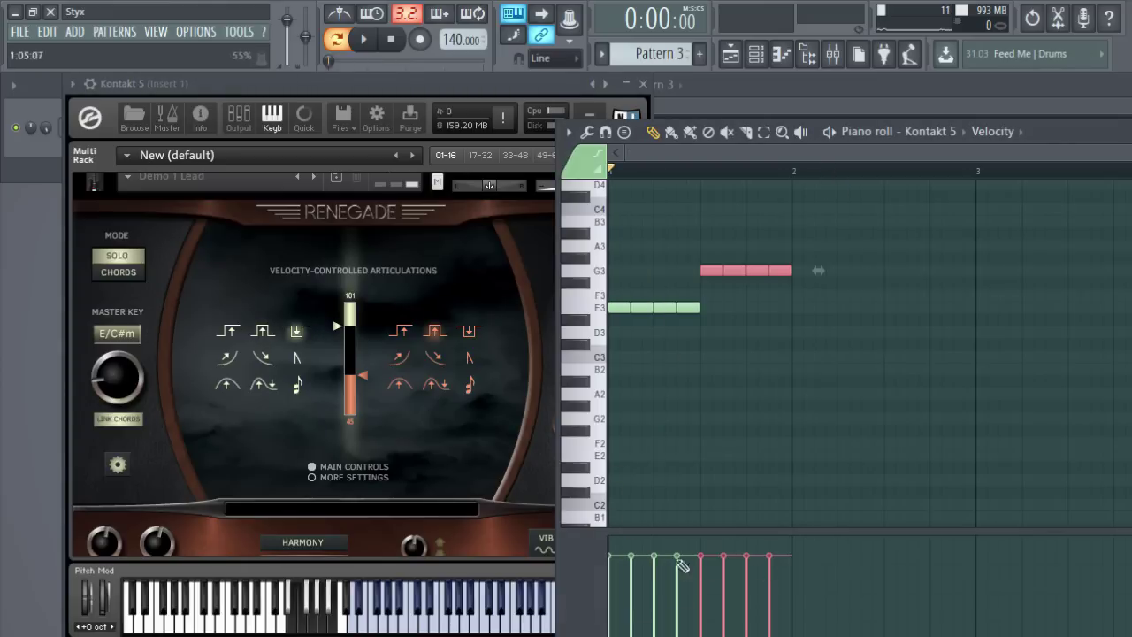
left_click(728, 467)
left_click_drag(611, 606, 789, 605)
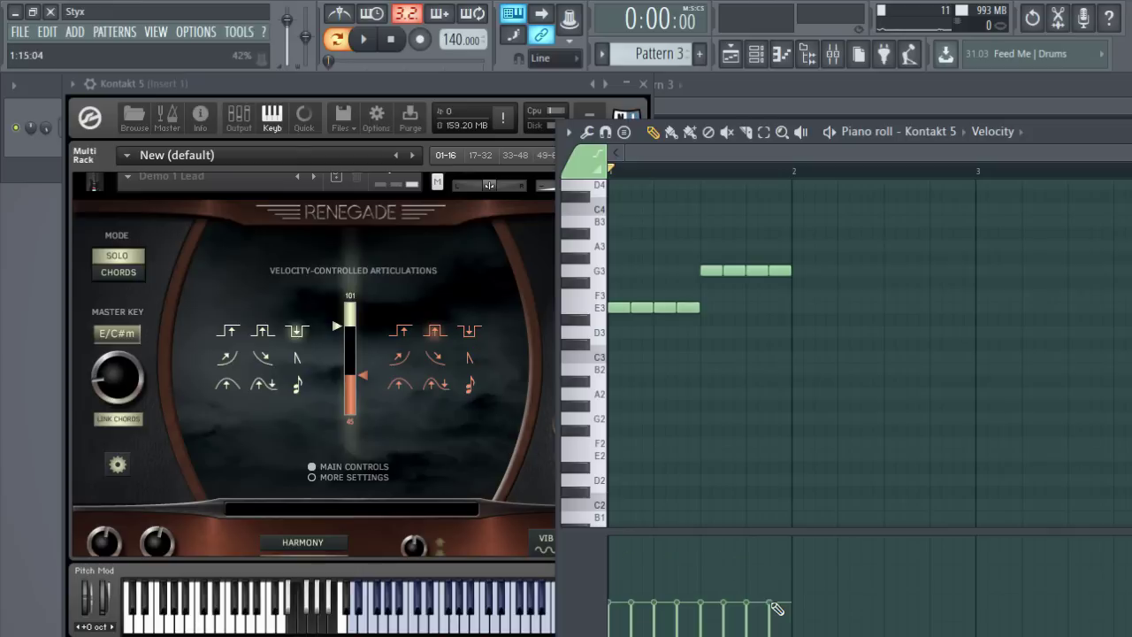
left_click(364, 39)
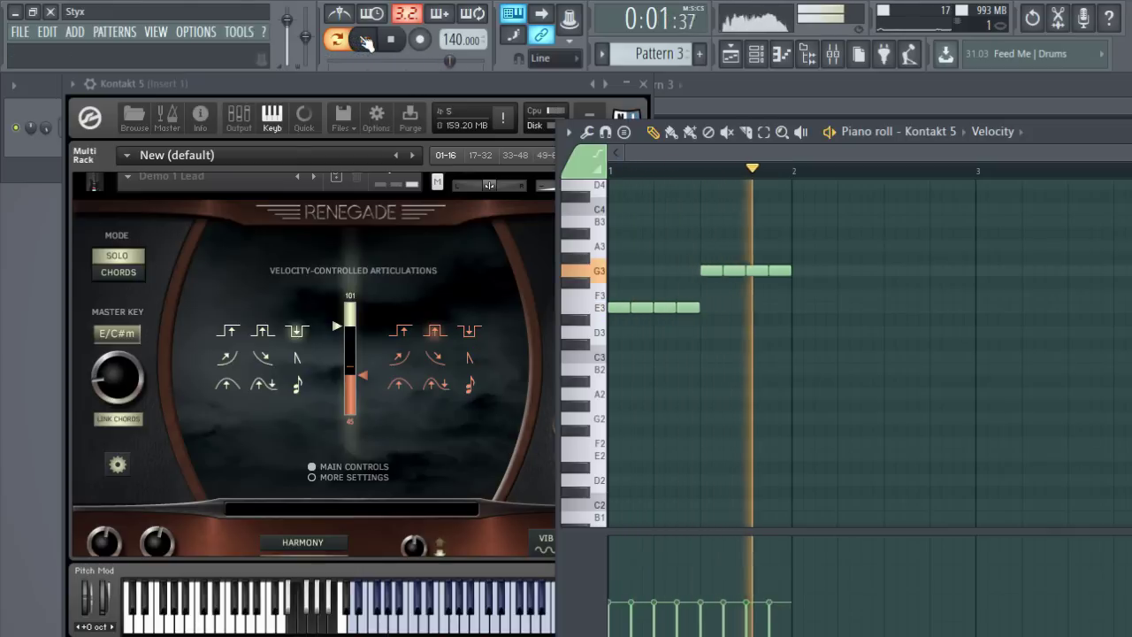
left_click(363, 39)
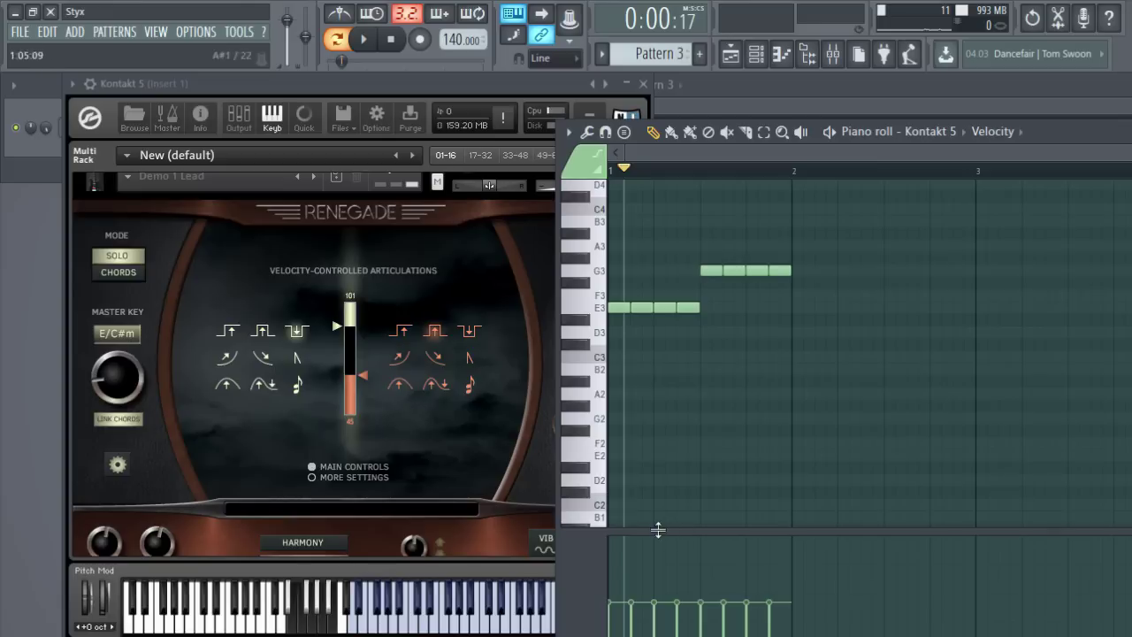
- Replace the four short G3 notes with two one-beat G3 notes filling the second half of bar 1
right_click(735, 271)
right_click(757, 270)
right_click(780, 270)
left_click(758, 271)
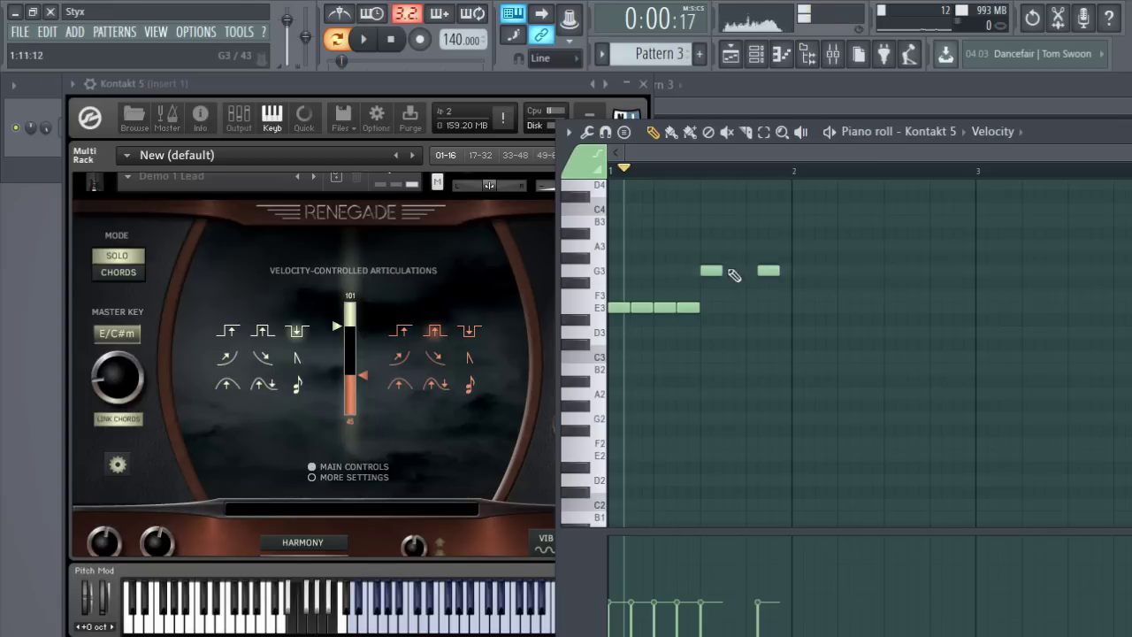
left_click_drag(724, 268, 790, 271)
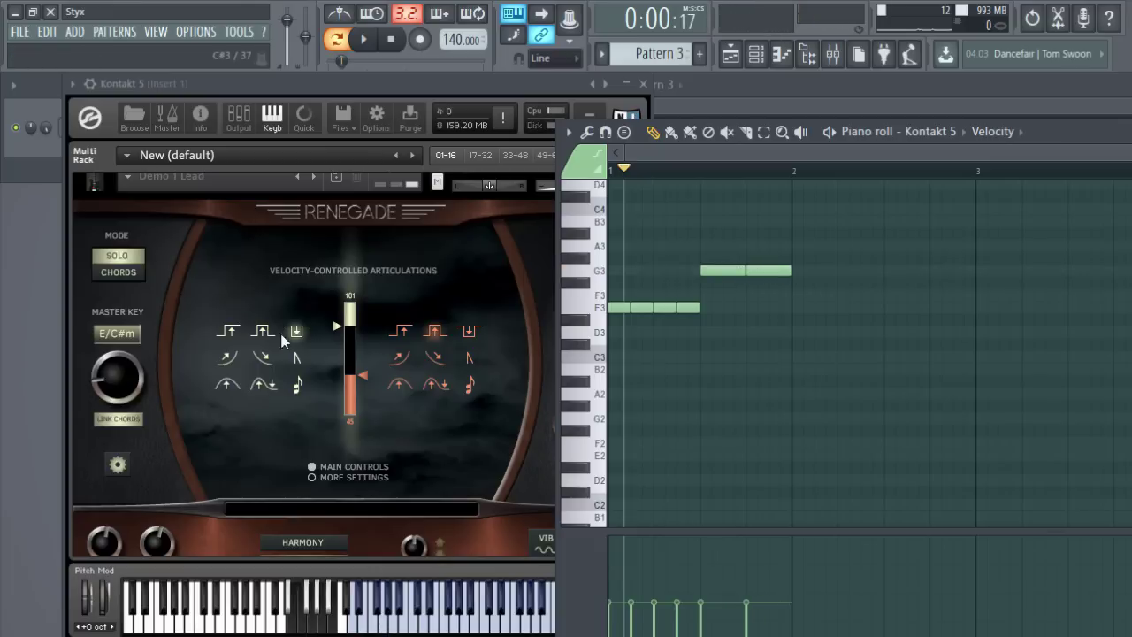
- Raise the first G3 note's velocity to near maximum, lower the second's to near minimum, and play the pattern
left_click_drag(705, 611, 702, 543)
left_click_drag(747, 605, 747, 631)
left_click(365, 39)
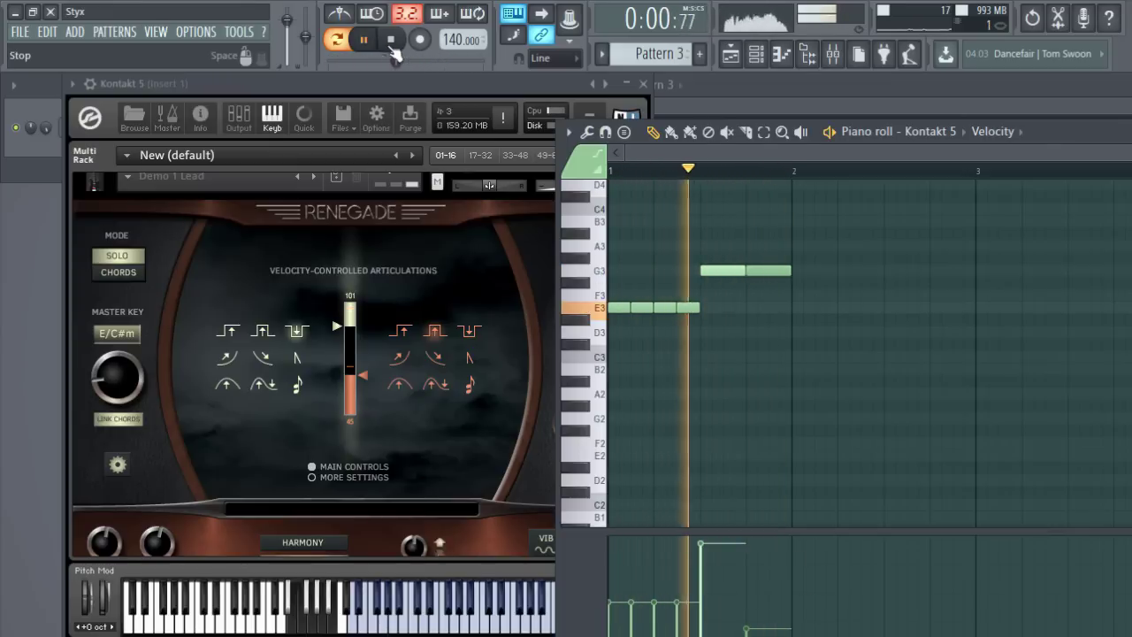
left_click(391, 42)
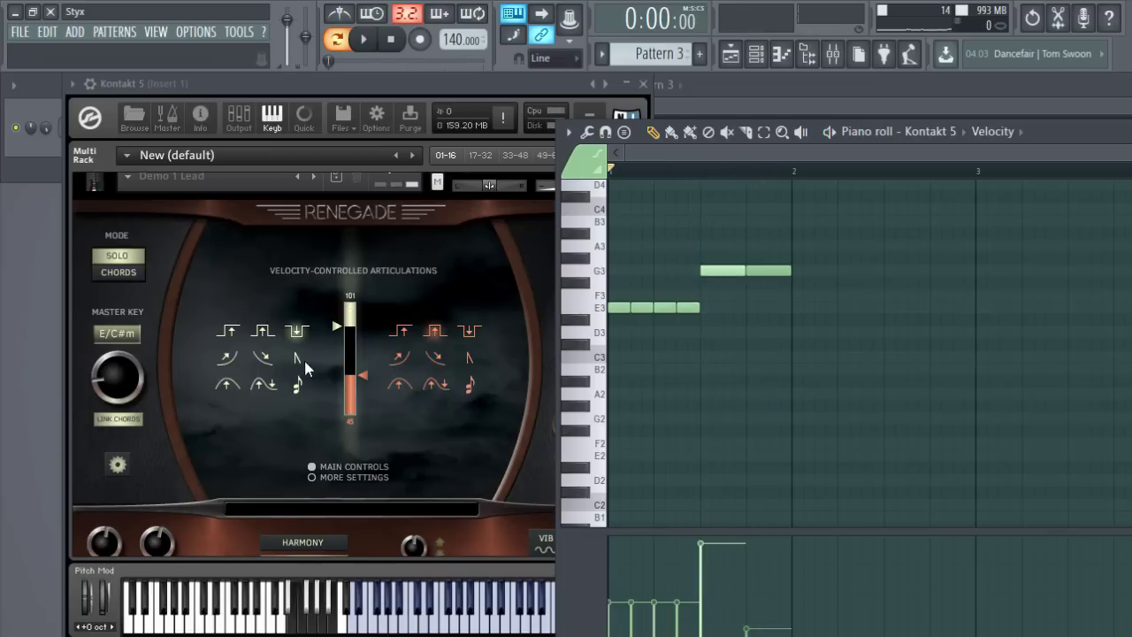
- Assign the second row's downward slide articulation to the low-velocity range and audition it with Pattern 3
left_click(427, 361)
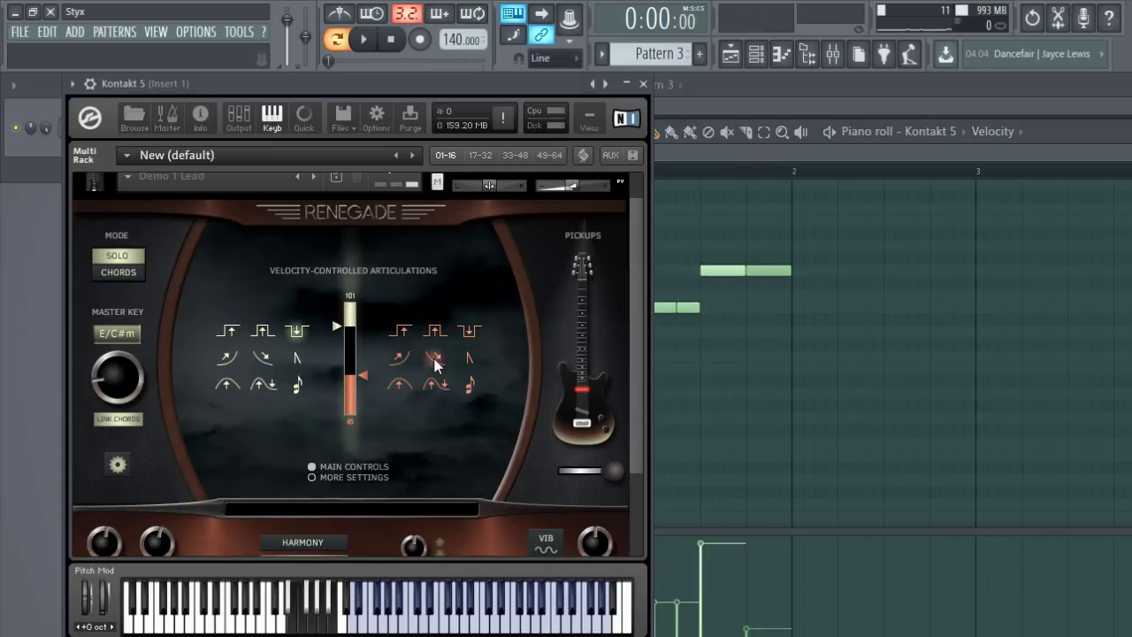
left_click(363, 39)
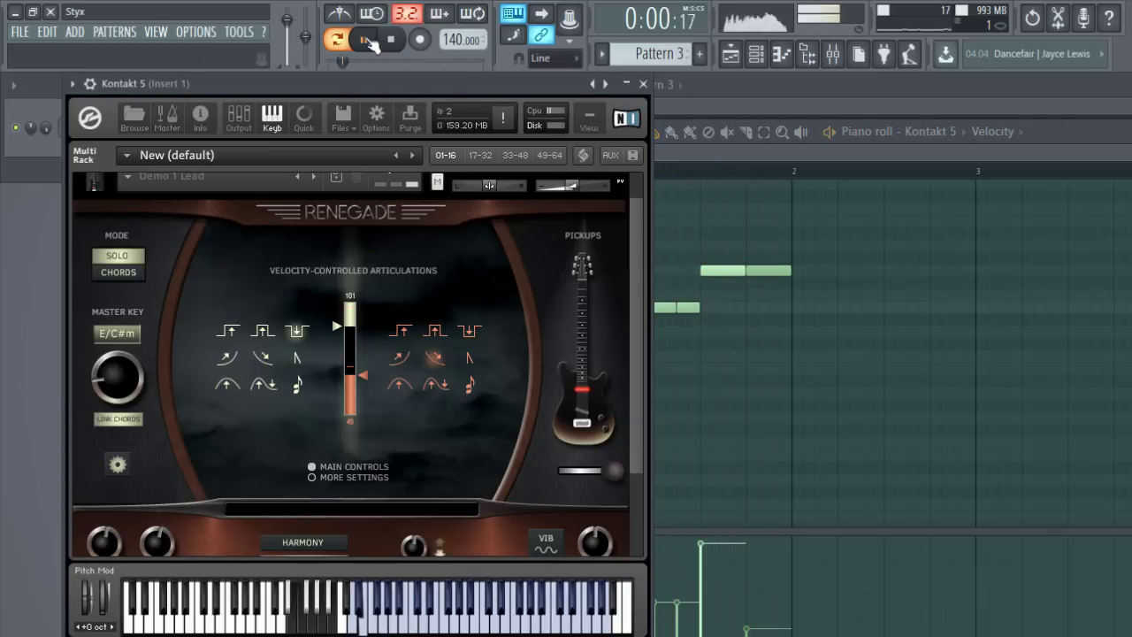
left_click(391, 39)
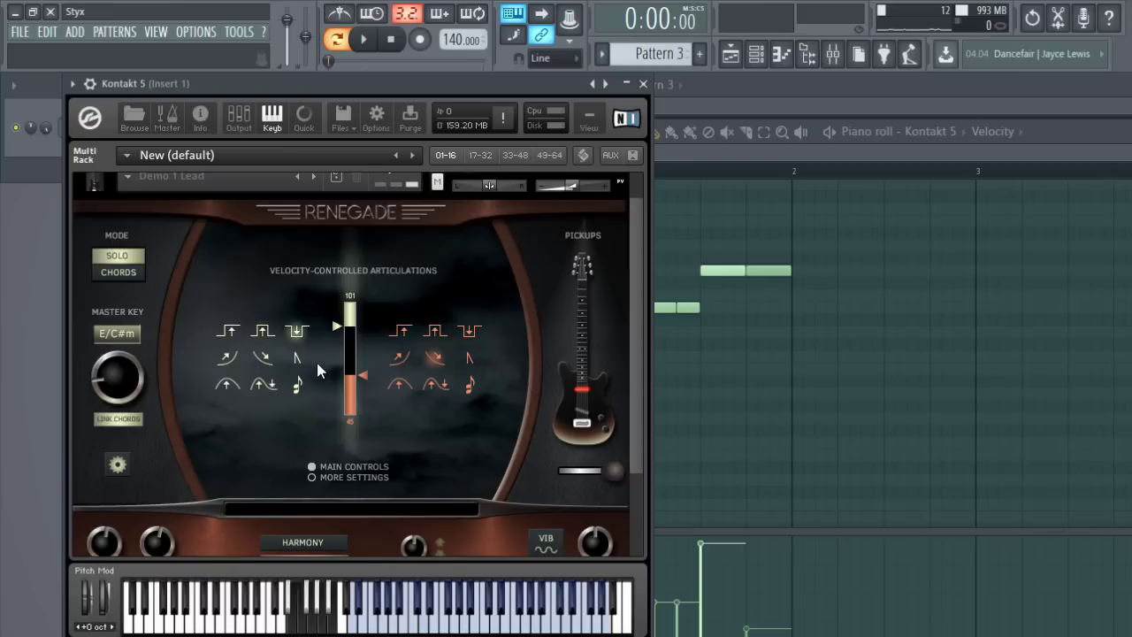
scroll(316, 363, "down", 2)
scroll(292, 398, "up", 2)
scroll(309, 421, "up", 1)
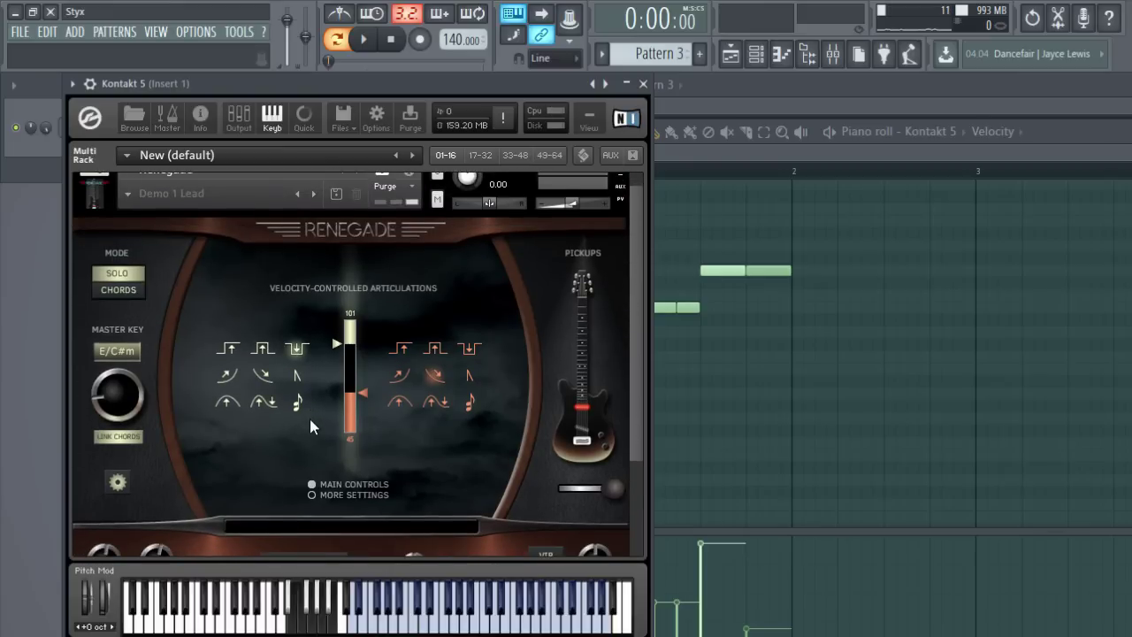
- Bring the piano roll in front of Kontakt and play Pattern 3 once
left_click(670, 155)
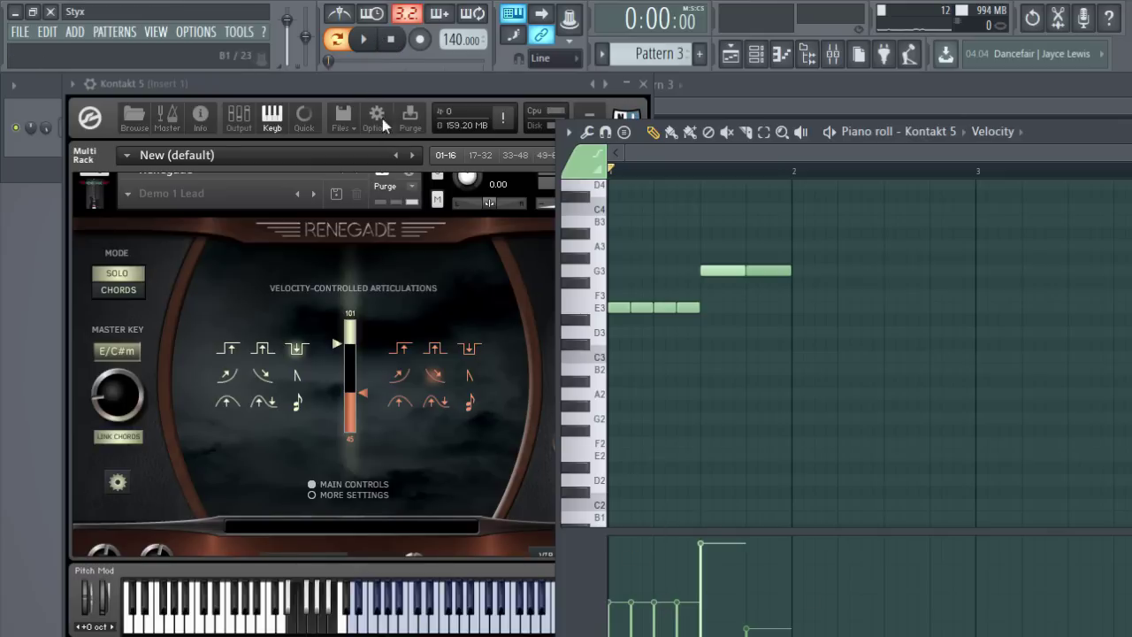
left_click(369, 49)
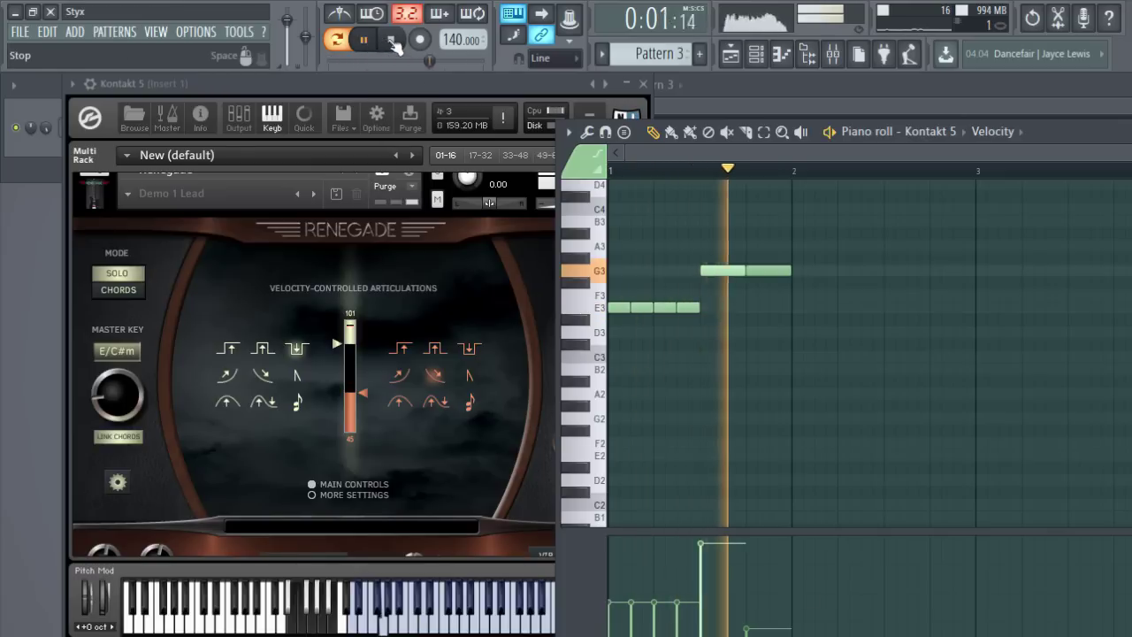
left_click(390, 39)
- Raise the velocity of the four E3 notes in Pattern 3 to about 73% and play the pattern
left_click_drag(679, 567, 608, 567)
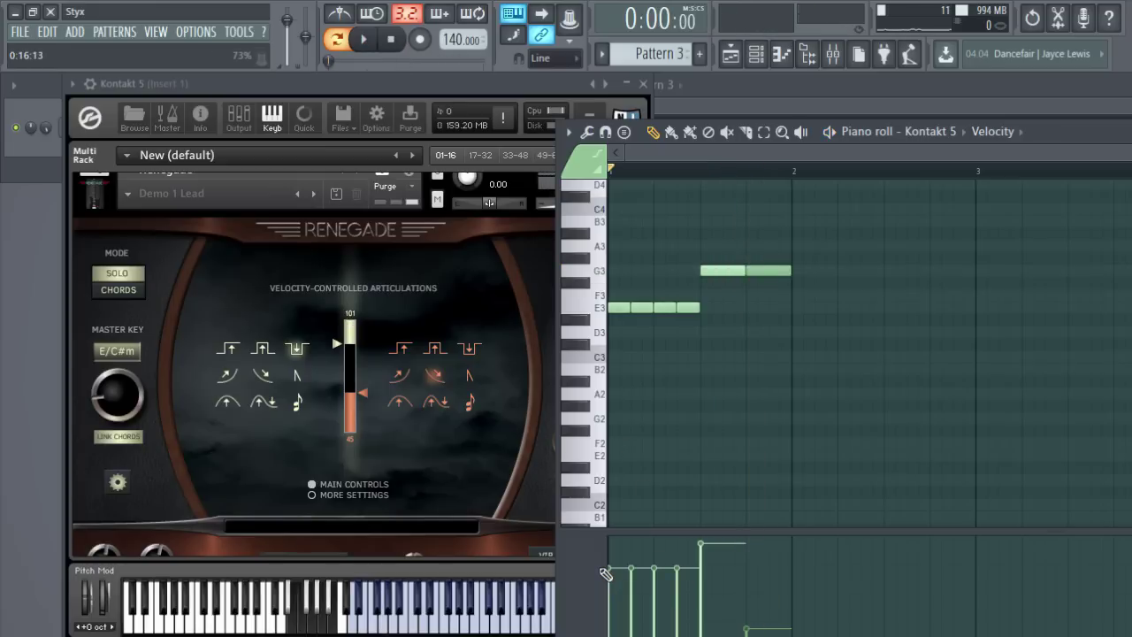
left_click(363, 39)
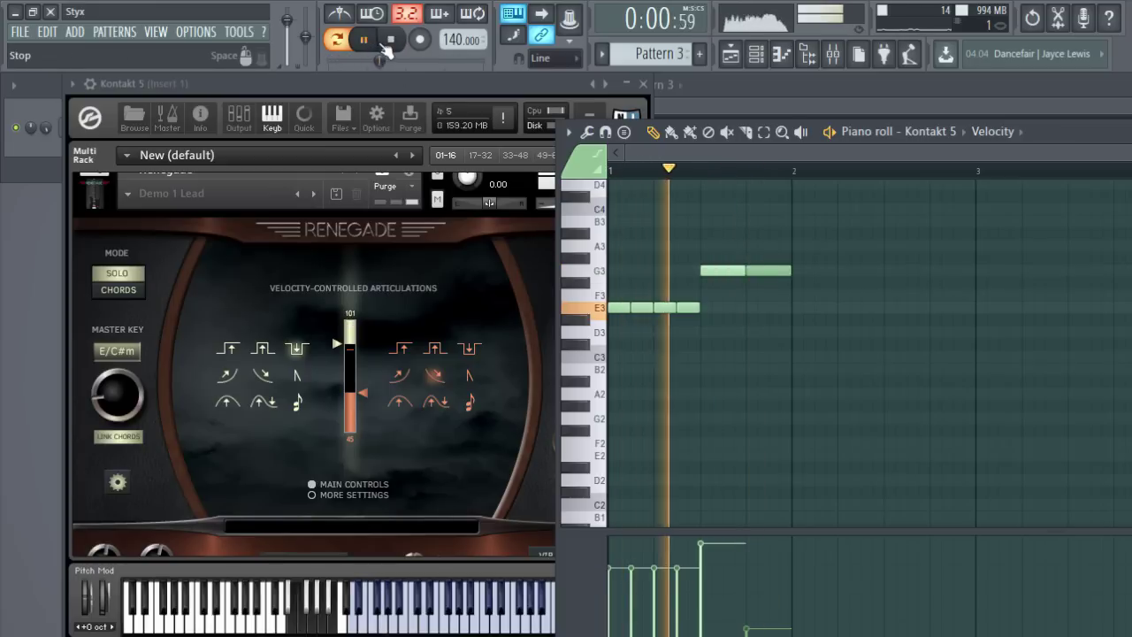
left_click(390, 39)
- Lower the four E3 notes' velocity slightly, keeping it between the two articulation thresholds, and play the pattern
mouse_move(674, 590)
left_mouse_down()
mouse_move(670, 618)
mouse_move(619, 626)
mouse_move(668, 623)
mouse_move(611, 580)
left_mouse_up()
left_click(362, 39)
left_click(390, 39)
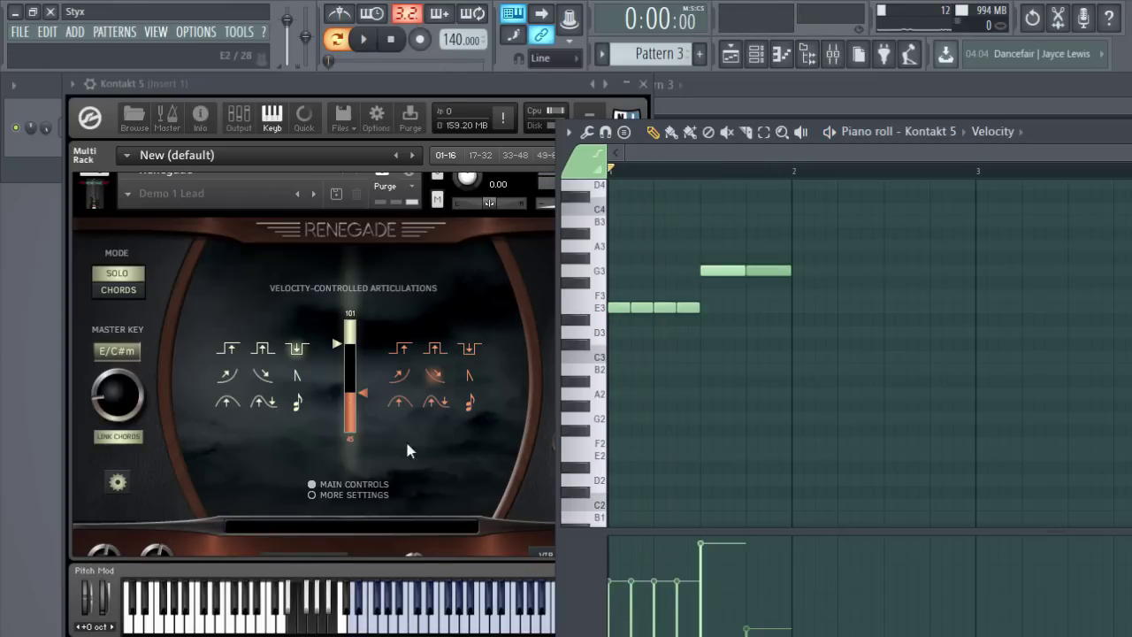
- Examine Renegade's Solo articulation section and the controls beneath it while playing Pattern 3
left_click(460, 463)
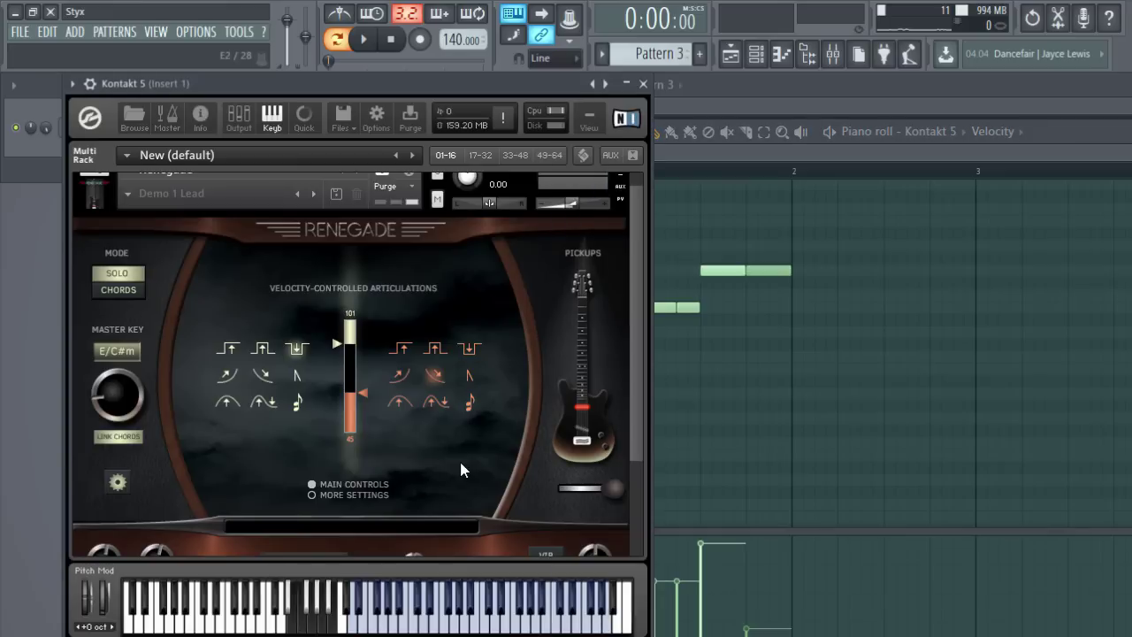
scroll(460, 462, "down", 3)
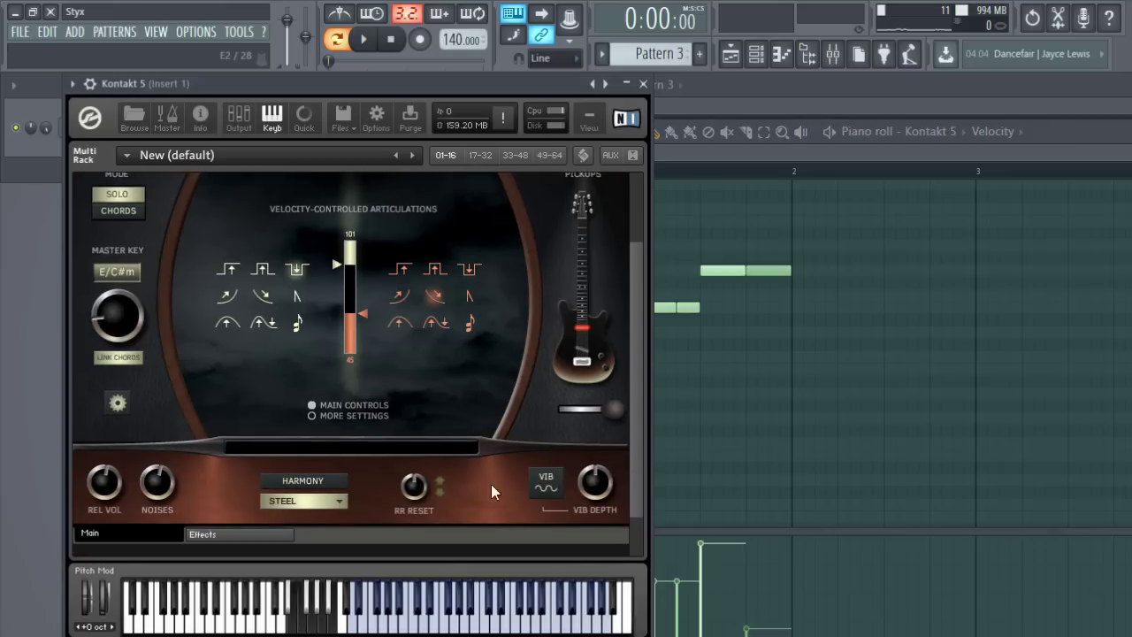
scroll(439, 498, "up", 2)
scroll(448, 501, "up", 1)
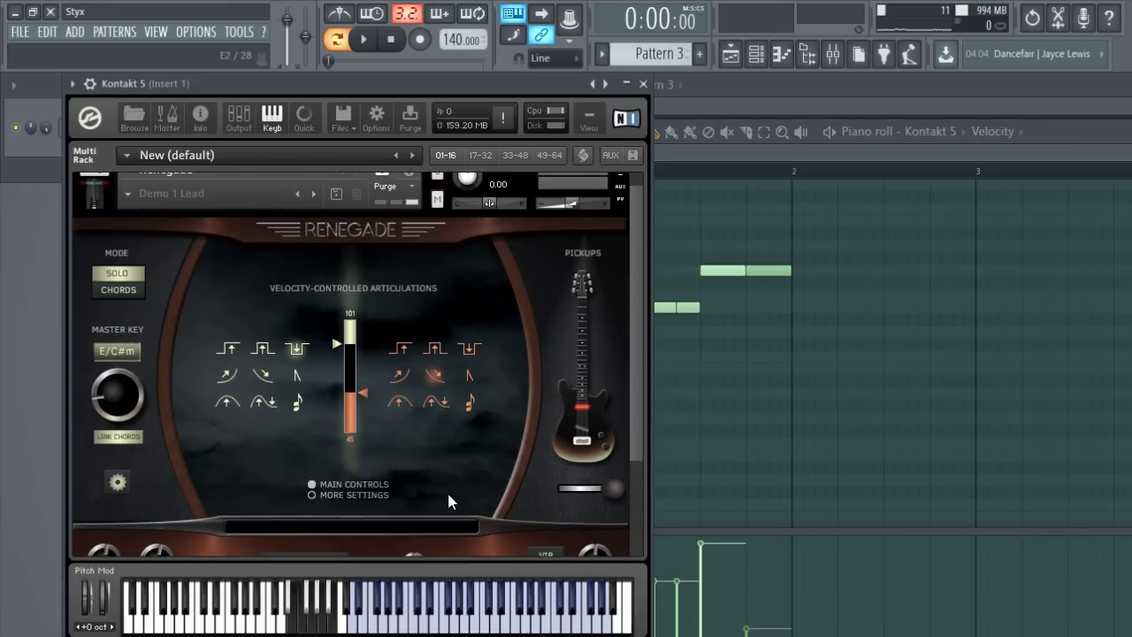
scroll(449, 499, "down", 2)
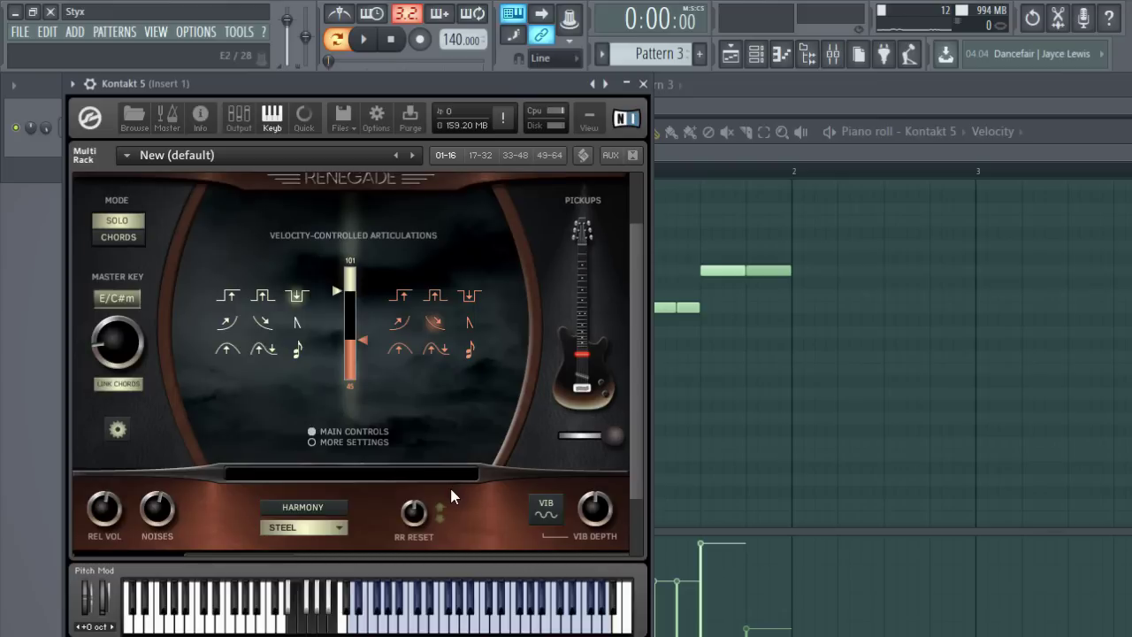
scroll(419, 500, "up", 1)
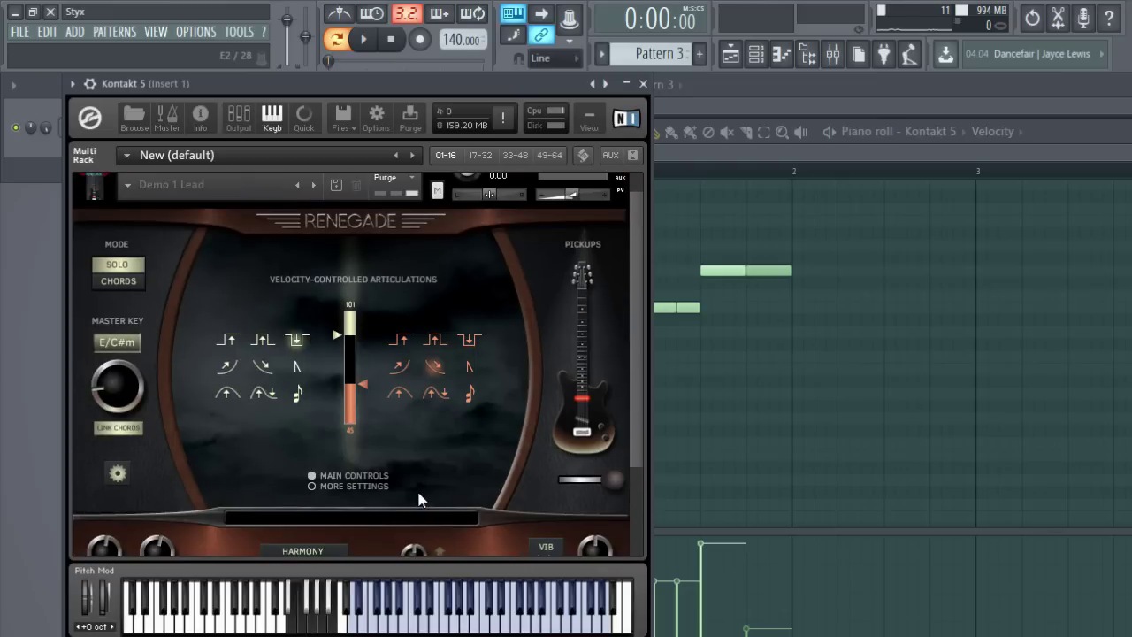
scroll(418, 498, "up", 1)
scroll(418, 497, "down", 1)
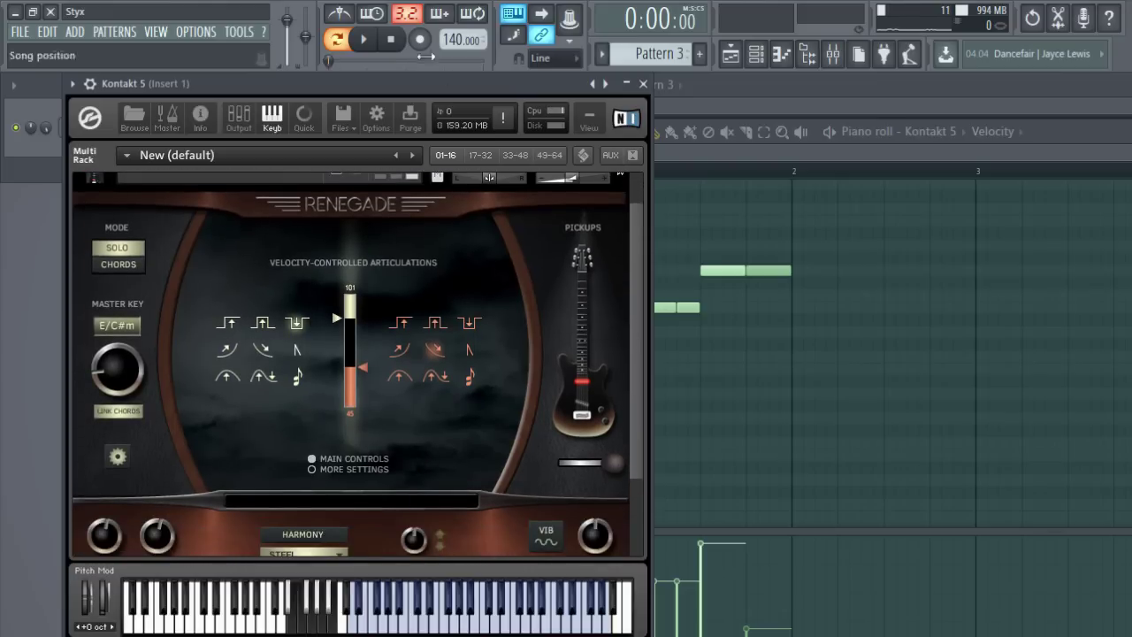
left_click(363, 39)
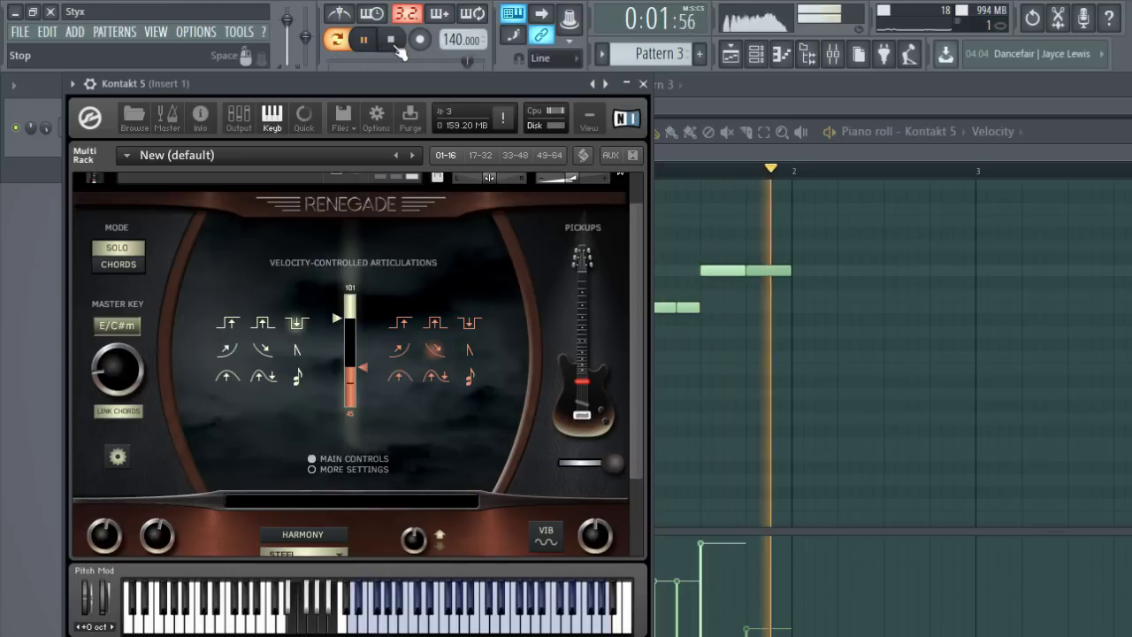
left_click(392, 41)
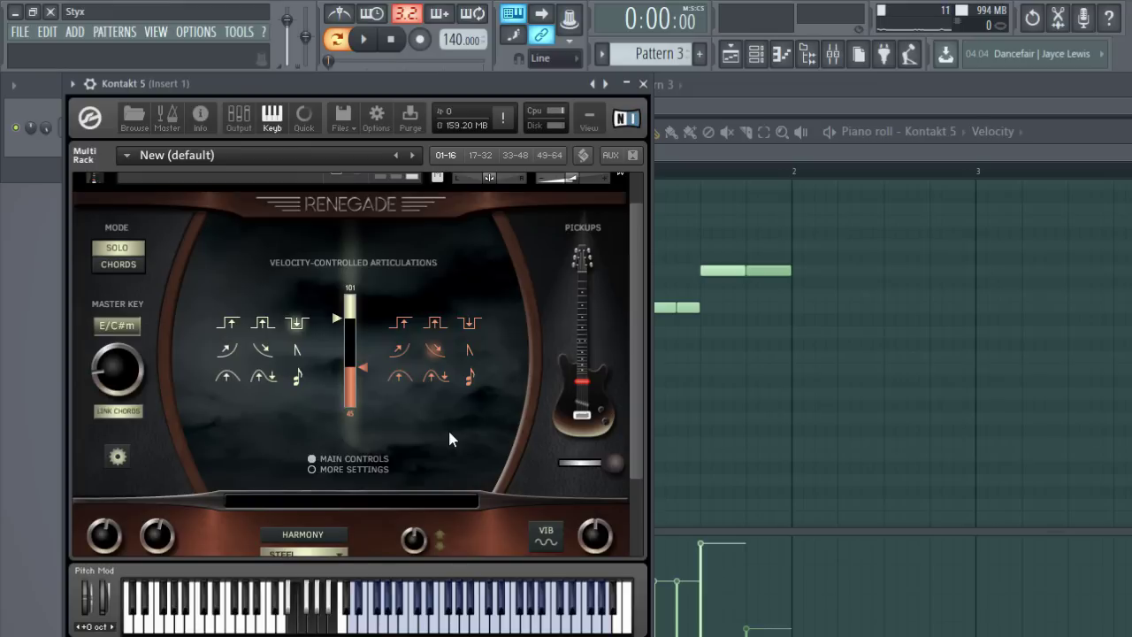
scroll(424, 431, "up", 1)
scroll(419, 436, "down", 3)
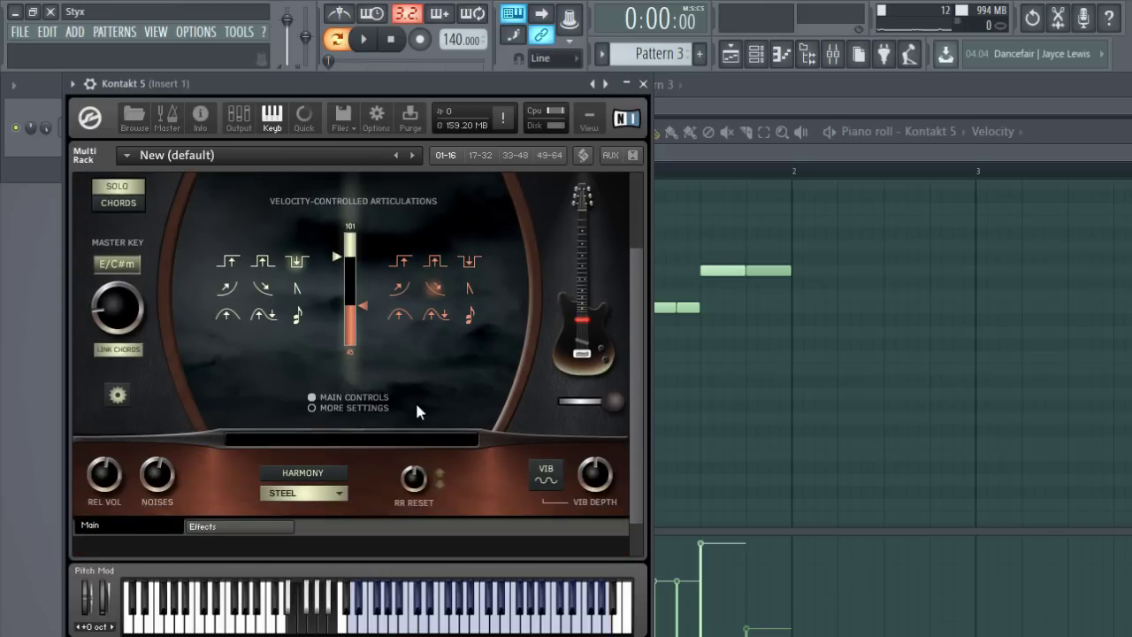
scroll(414, 400, "down", 1)
scroll(426, 424, "up", 3)
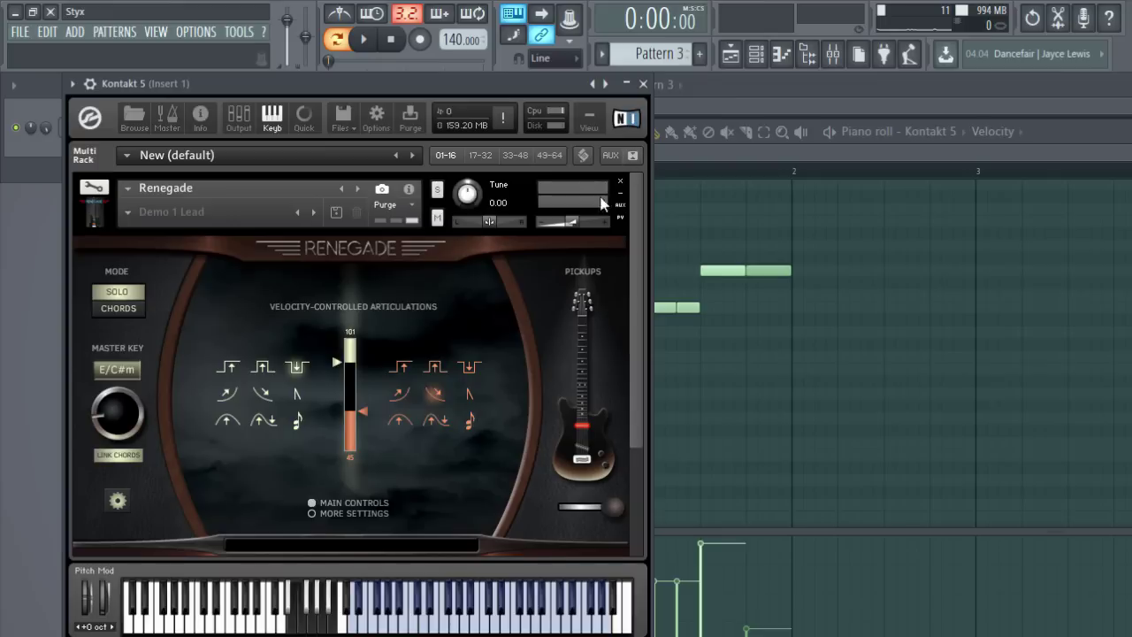
- Close Kontakt and all other open windows, and switch to Pattern 1
left_click(643, 84)
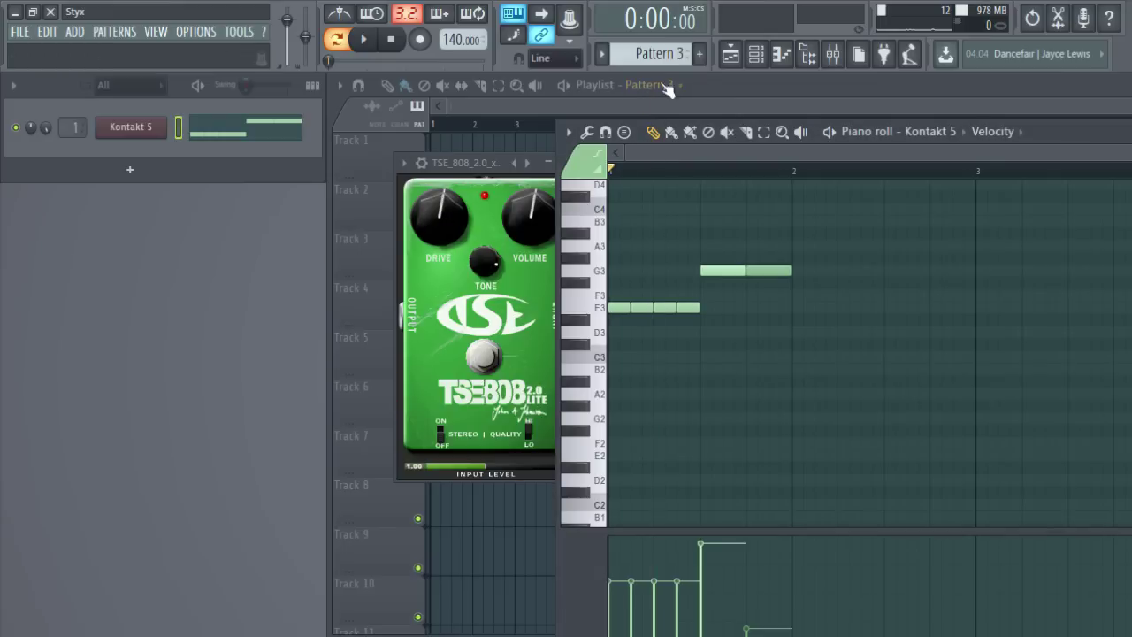
key("F12")
key("KP_Subtract")
key("KP_Subtract")
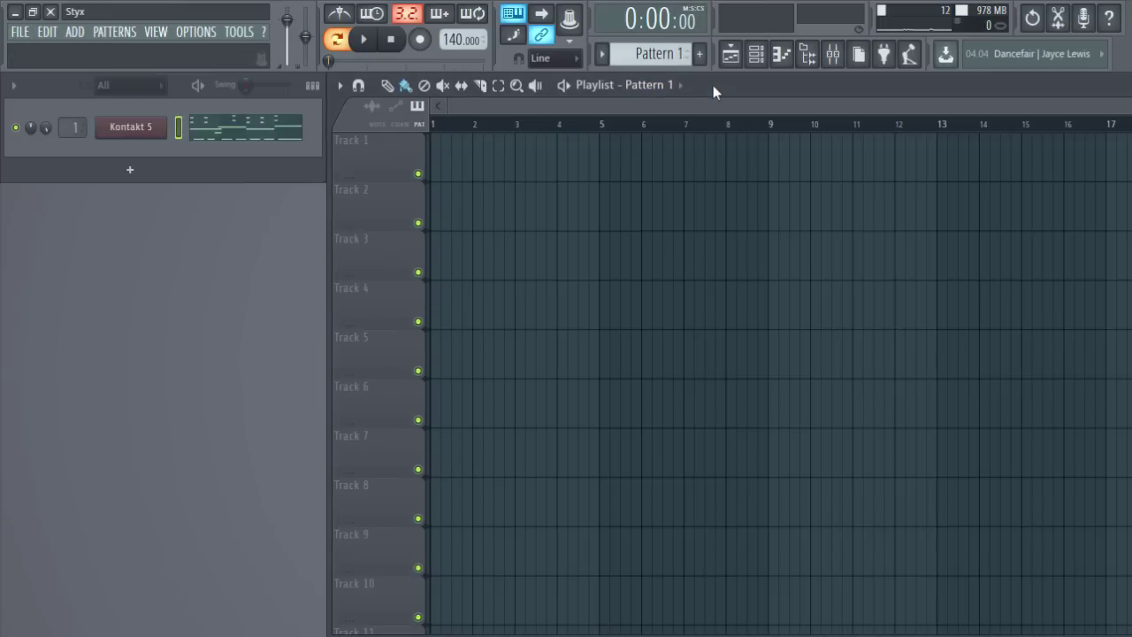
- Clone the Kontakt 5 channel and close the clone's plugin window
right_click(122, 128)
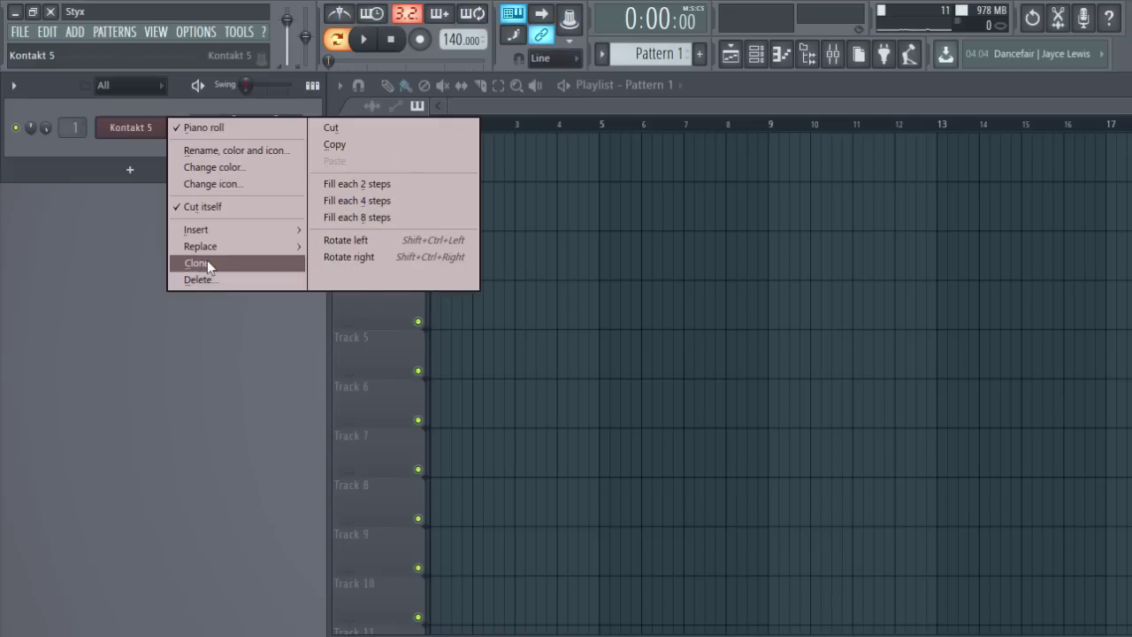
left_click(205, 263)
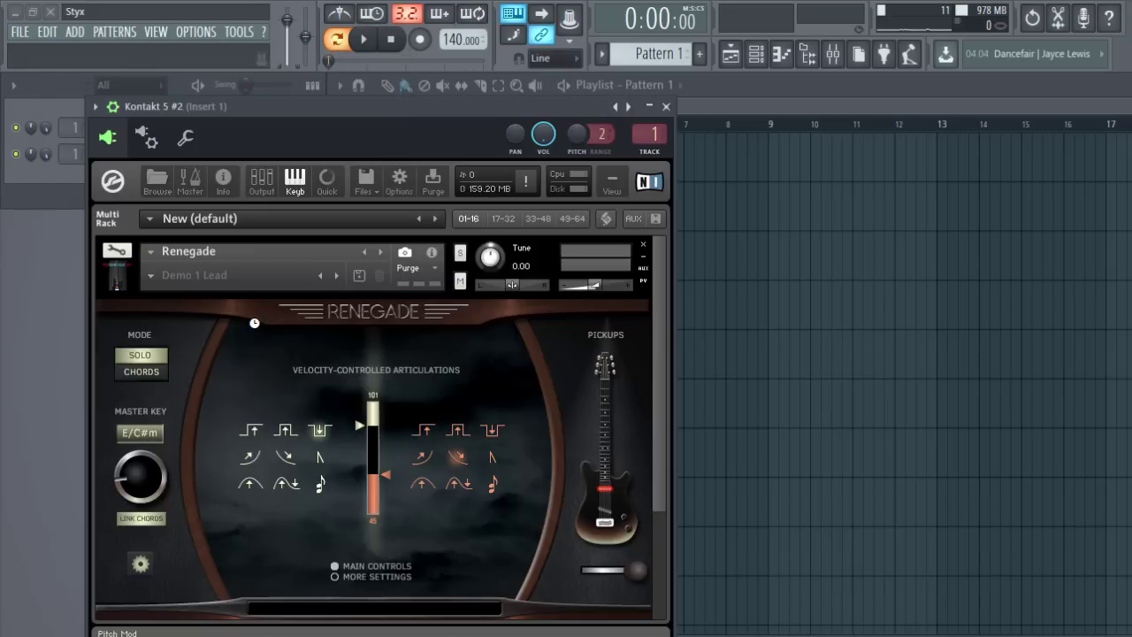
left_click(666, 106)
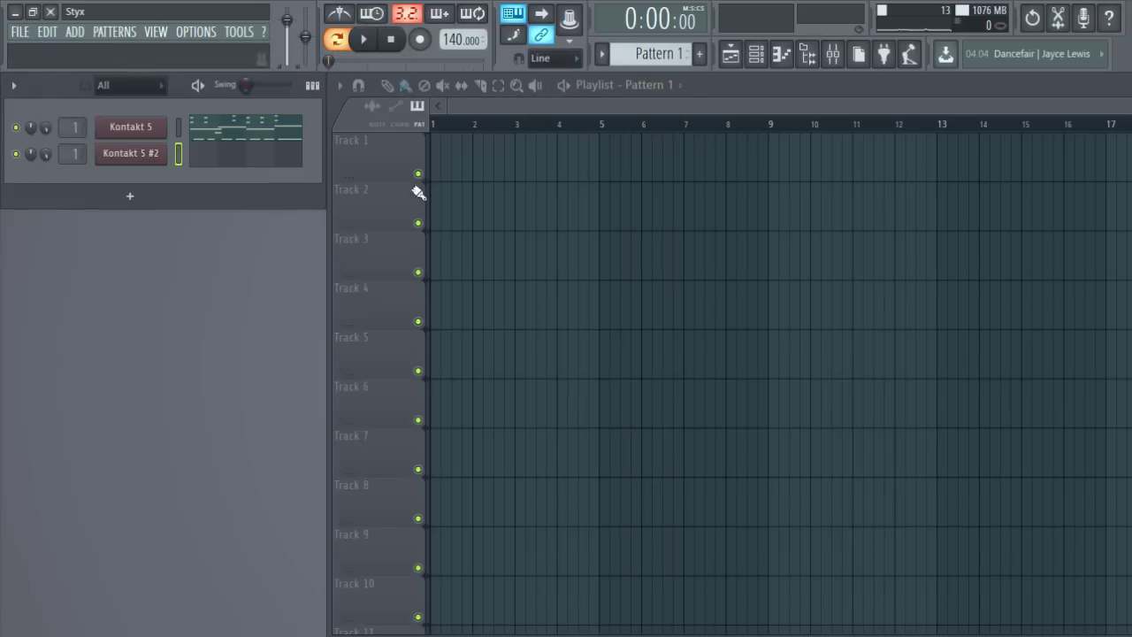
- Copy all Pattern 1 notes from the Kontakt 5 channel and paste them into the Kontakt 5 #2 piano roll
left_click(204, 133)
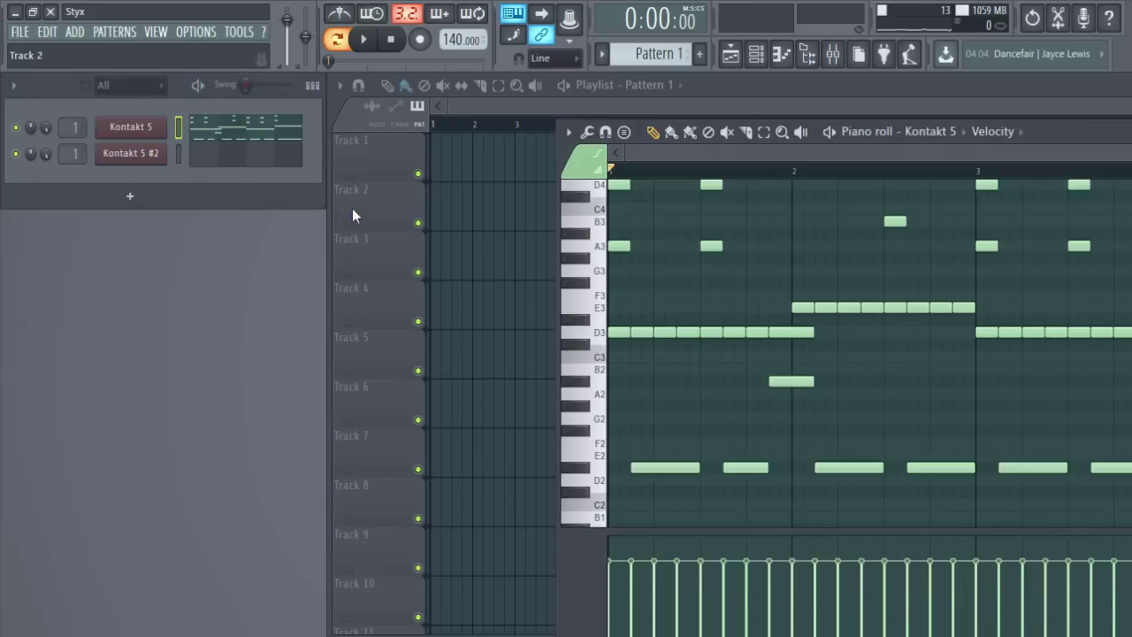
key("KP_Add")
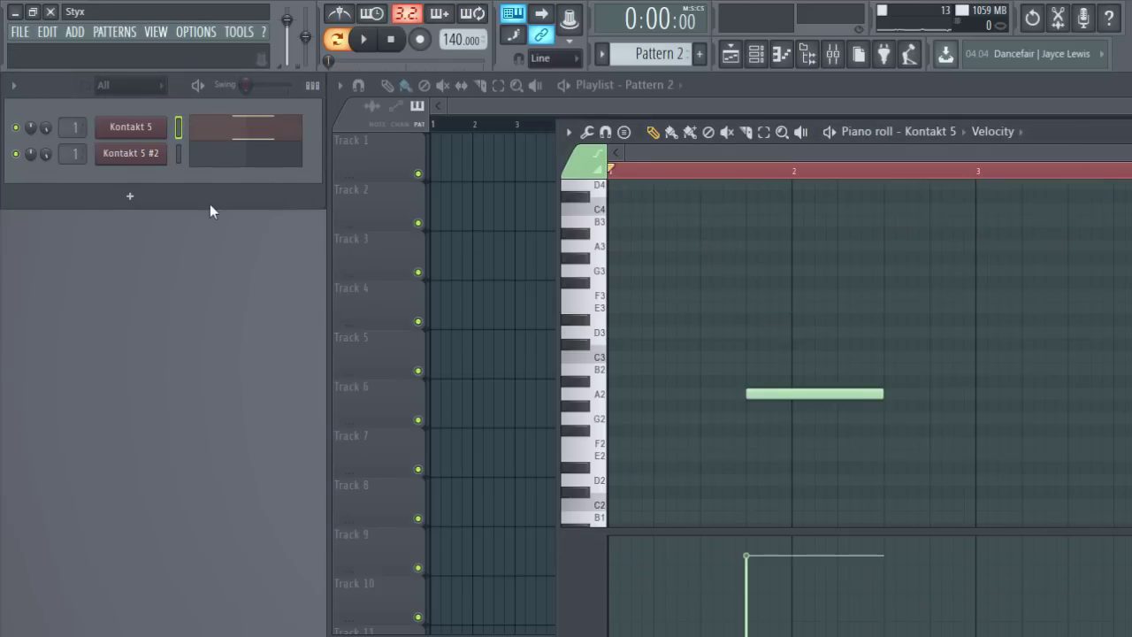
left_click_drag(1039, 137, 772, 150)
key("KP_Subtract")
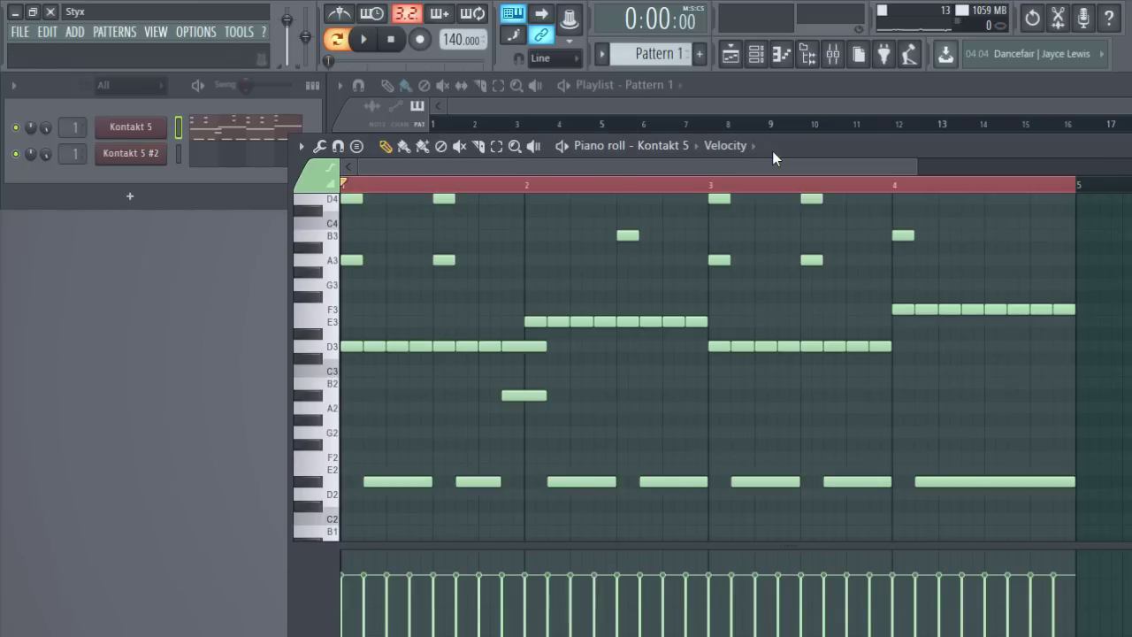
left_click(675, 145)
left_click(673, 191)
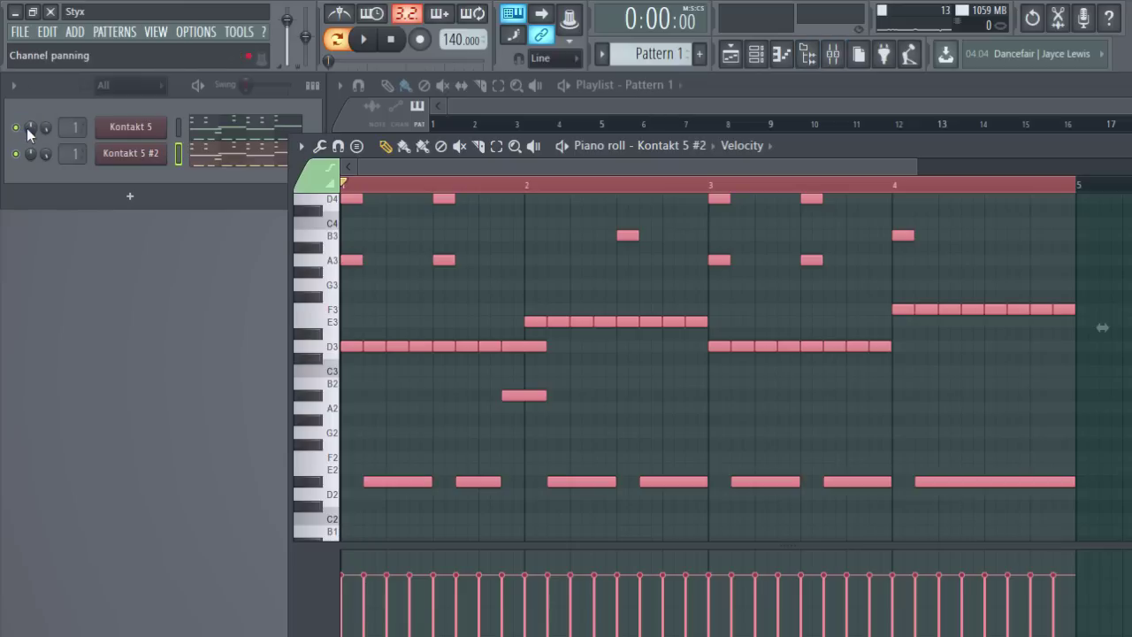
- Pan Kontakt 5 left and Kontakt 5 #2 right, open the mixer, and play Pattern 1 briefly
left_click_drag(29, 133, 29, 173)
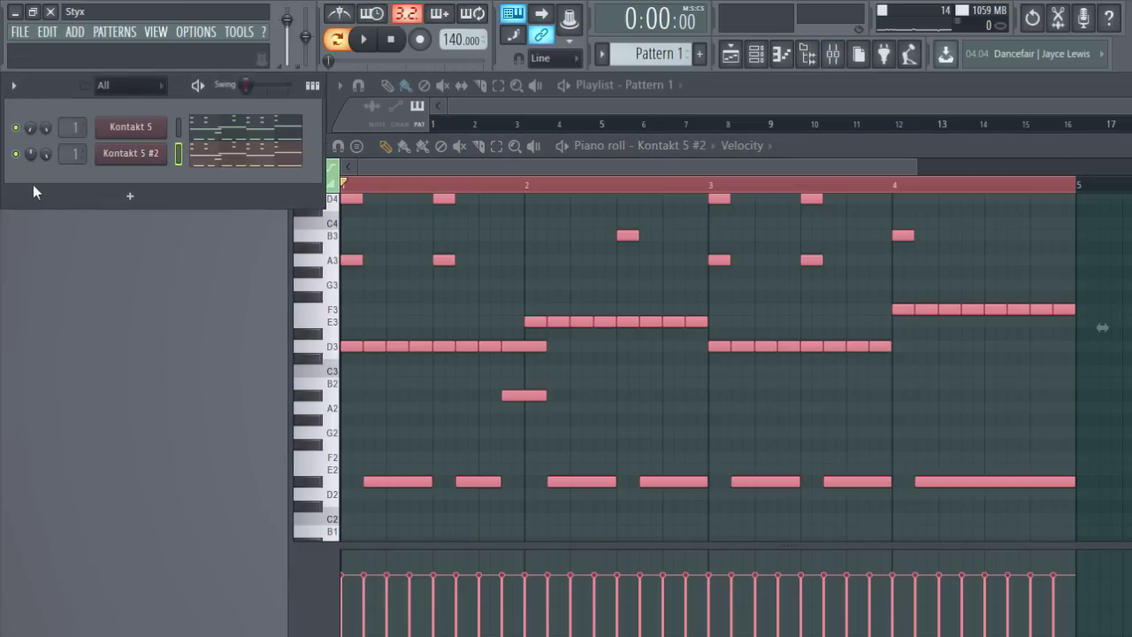
left_click(845, 65)
left_click(363, 39)
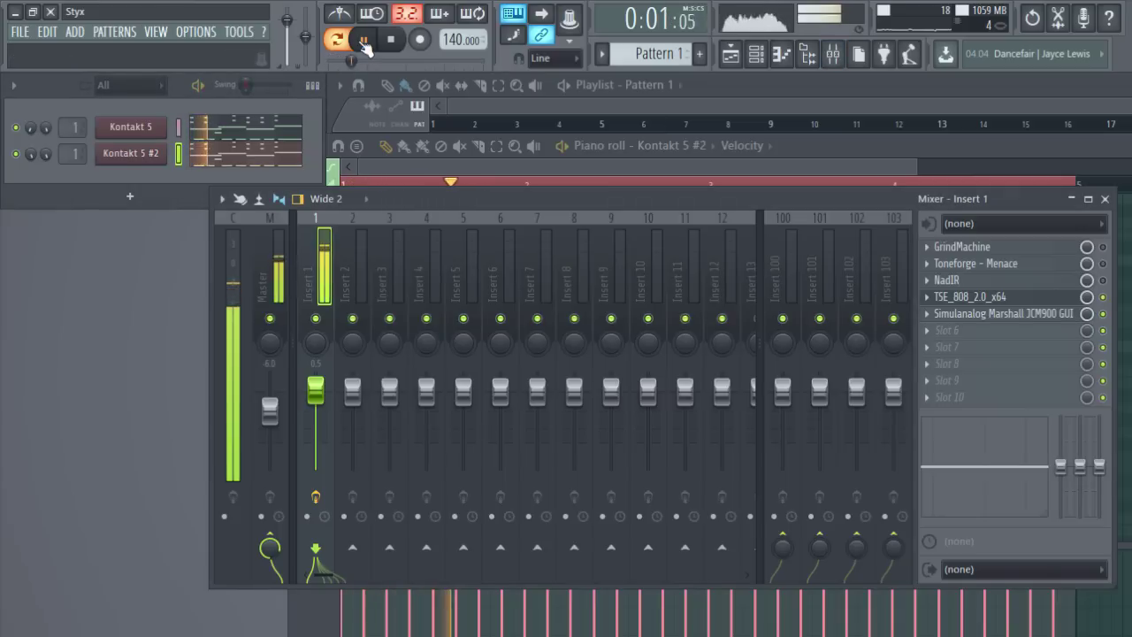
left_click(364, 39)
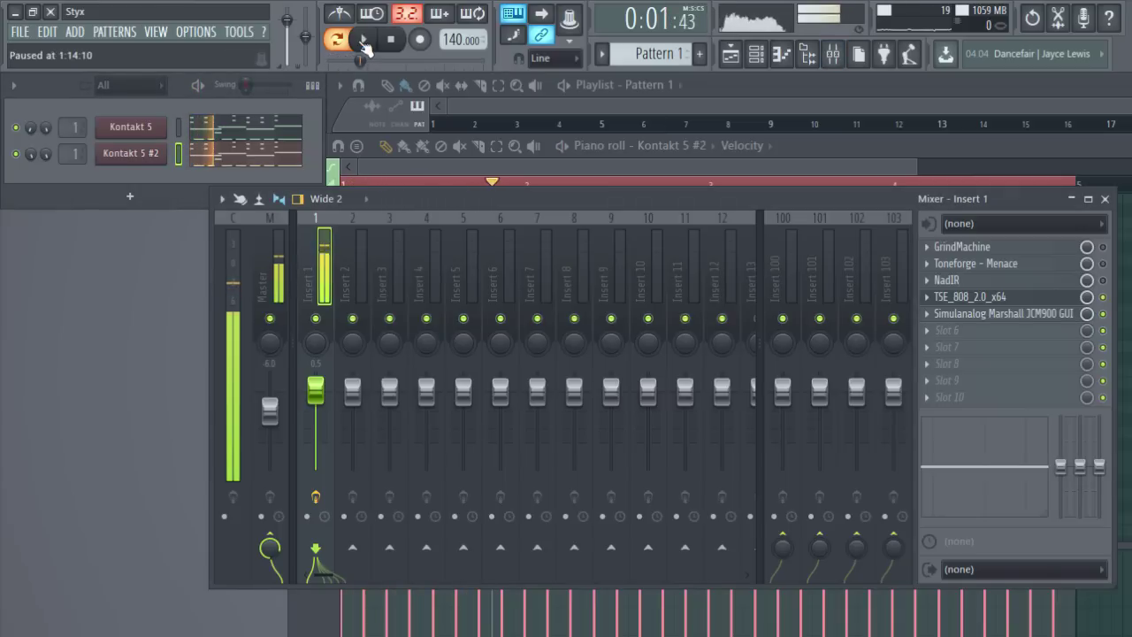
- Inspect the TSE_808 and Marshall JCM900 effects on Insert 1 while playing Pattern 1, and close the JCM900 window
left_click(974, 298)
left_click(968, 317)
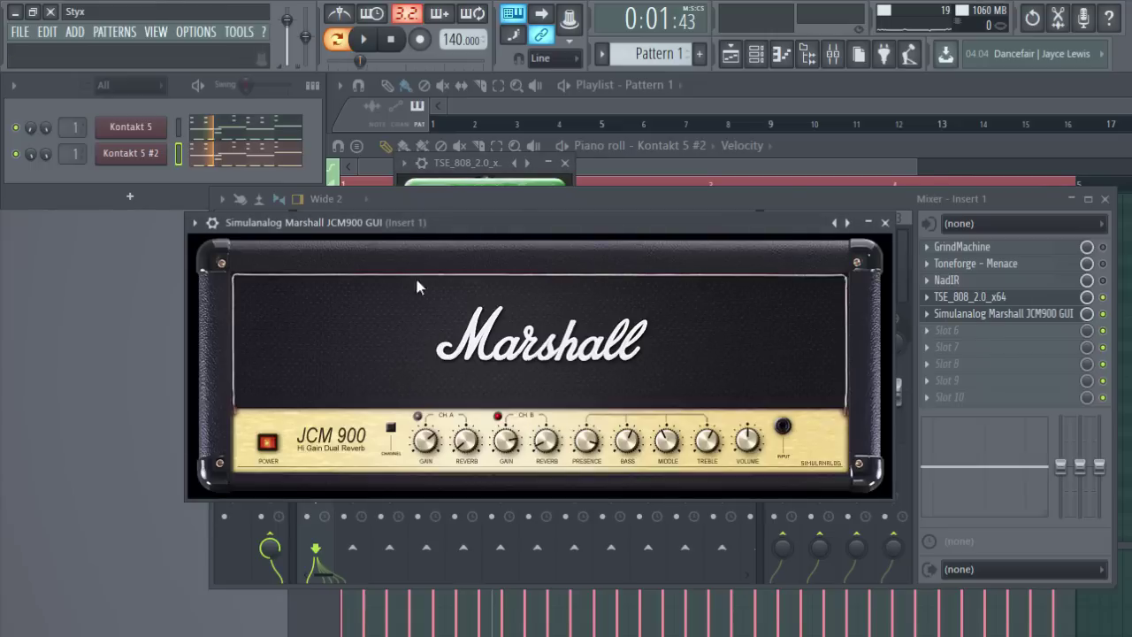
left_click(364, 39)
left_click(363, 39)
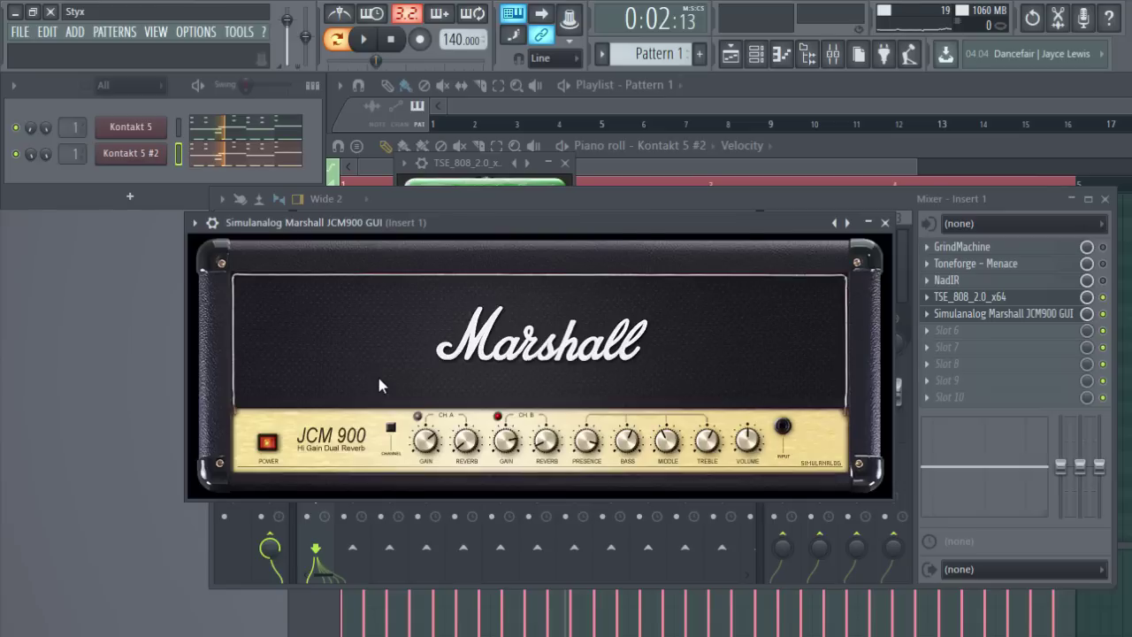
left_click(884, 222)
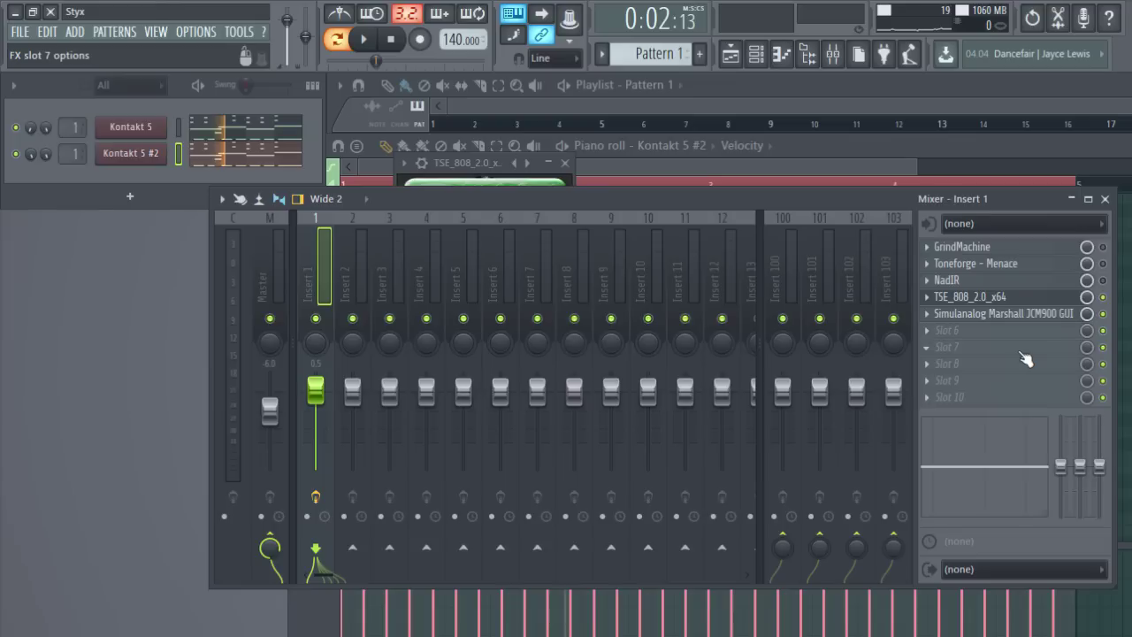
- Move NadIR to slot 6 on Insert 1 and enable it, bypass the JCM900, and load JCM800 into slot 5
left_click_drag(946, 279, 953, 343)
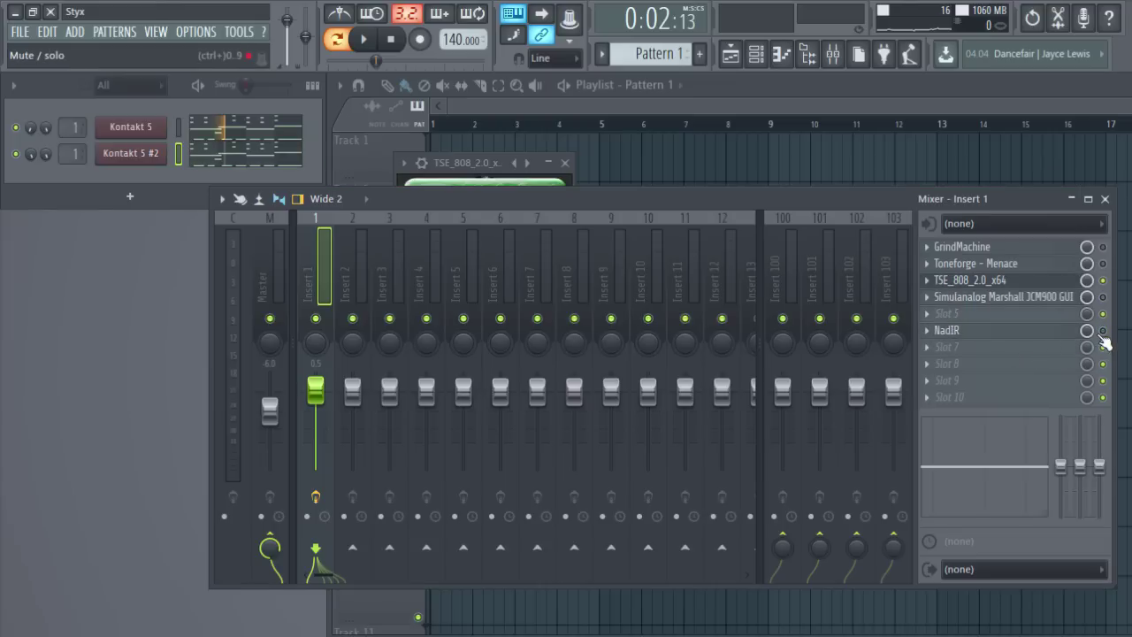
left_click(937, 315)
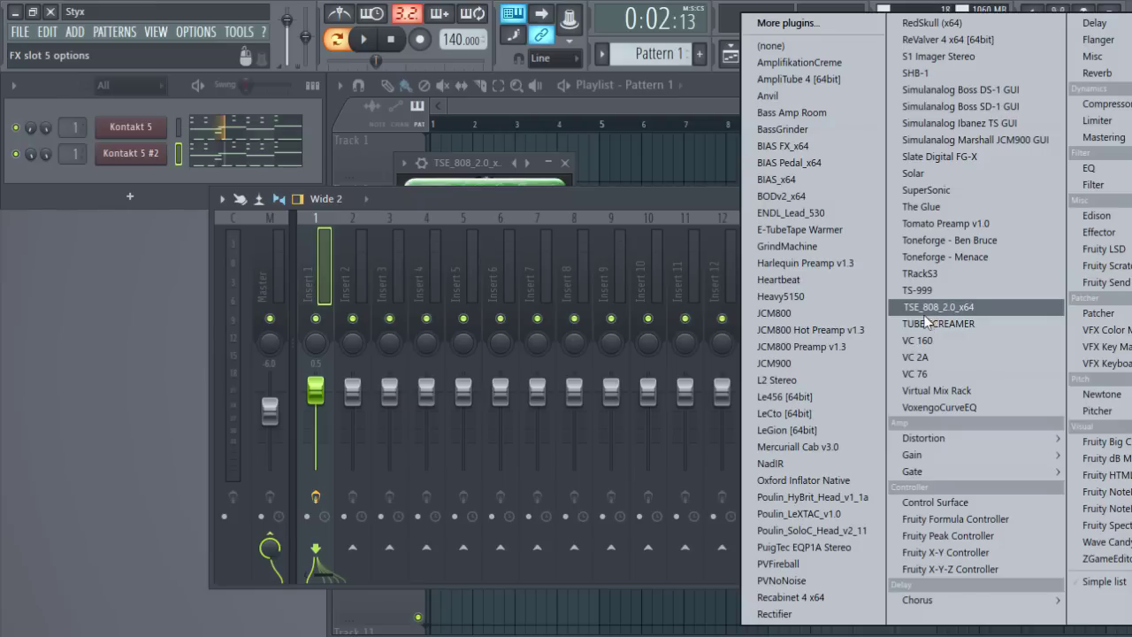
left_click(768, 316)
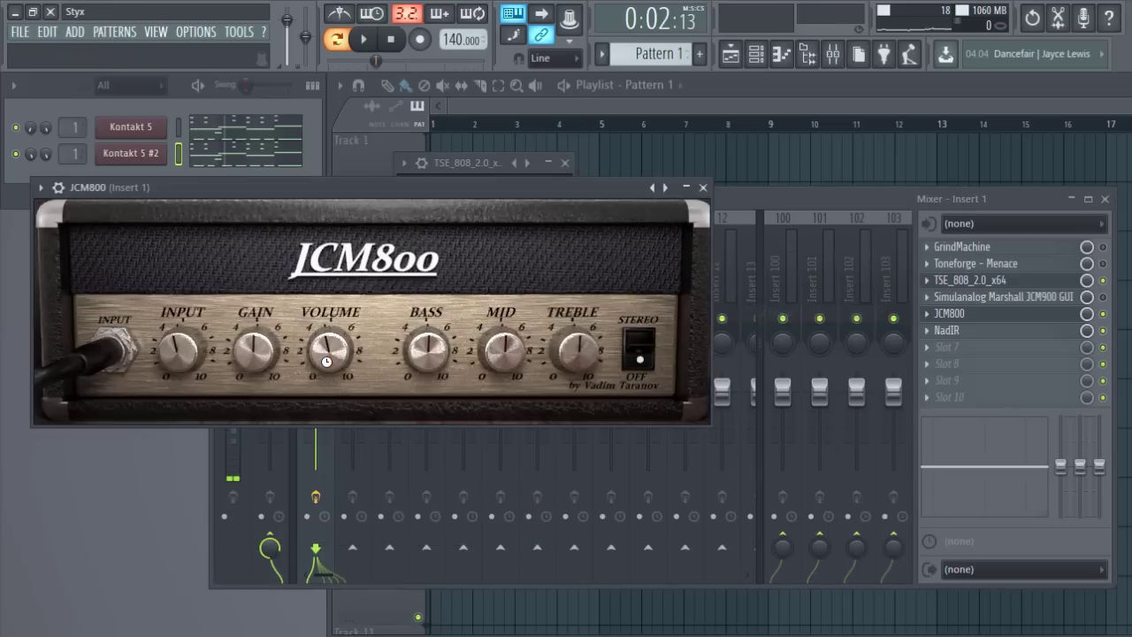
- Reposition the JCM800 window over the mixer and play Pattern 1 from the start through the new amp
left_click_drag(324, 186, 570, 212)
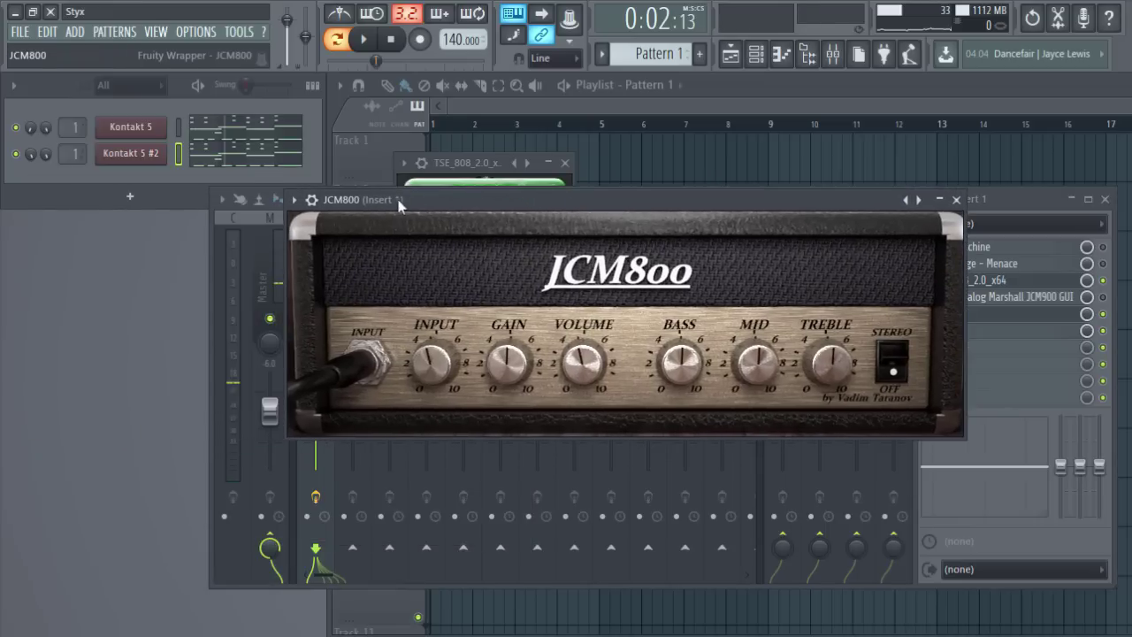
left_click(391, 40)
left_click(363, 39)
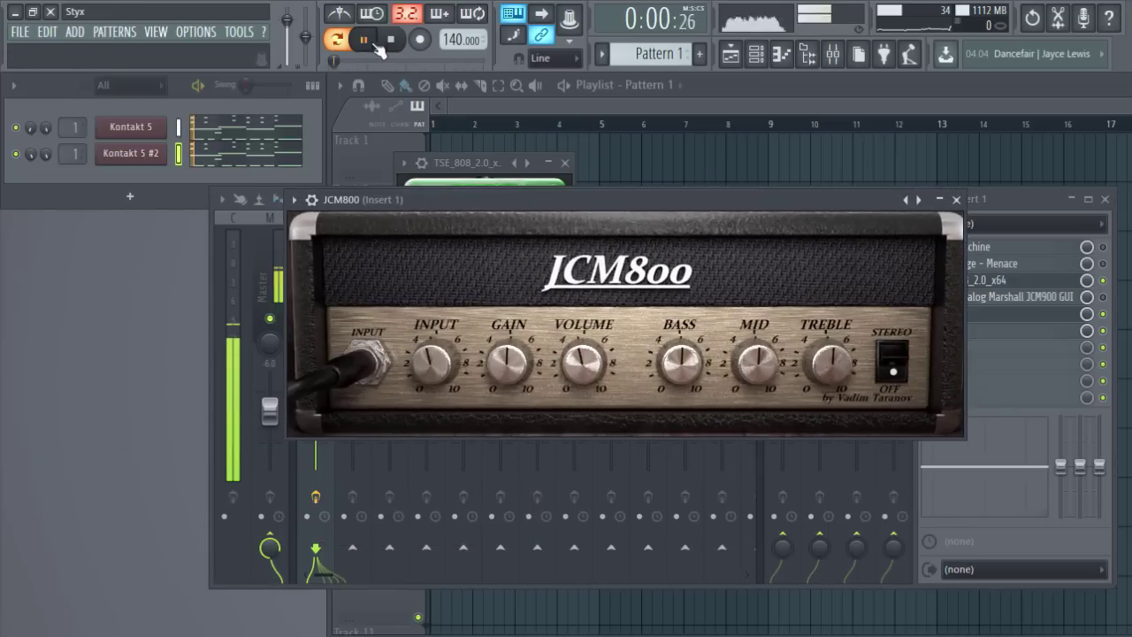
- Turn on stereo in the JCM800 amp and mute the Kontakt 5 #2 channel while Pattern 1 plays
left_click(893, 355)
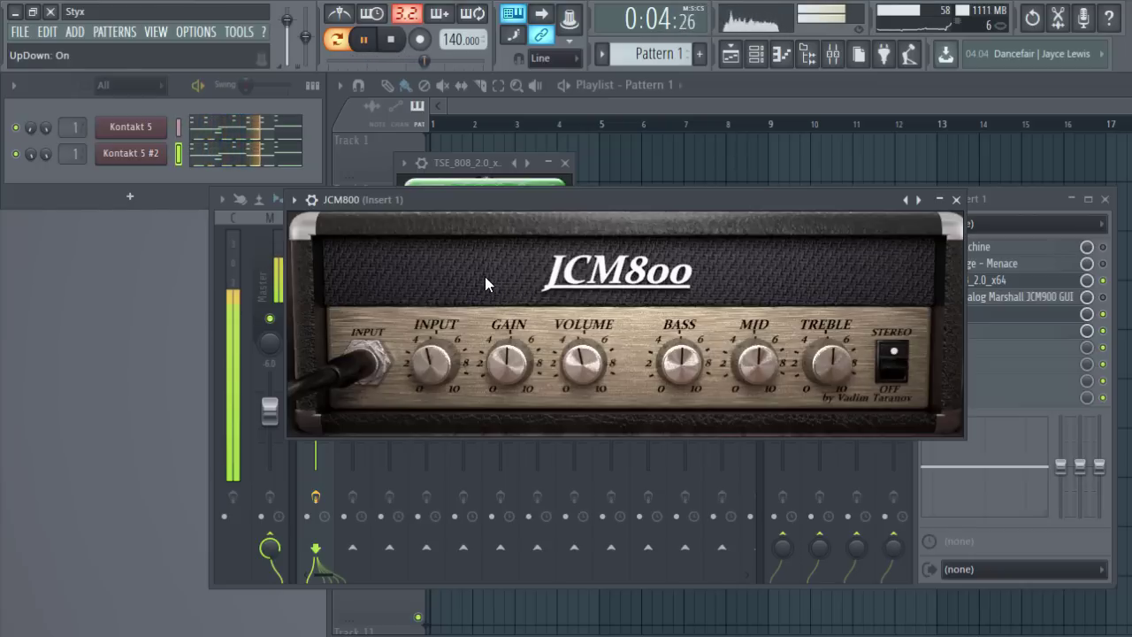
left_click(16, 154)
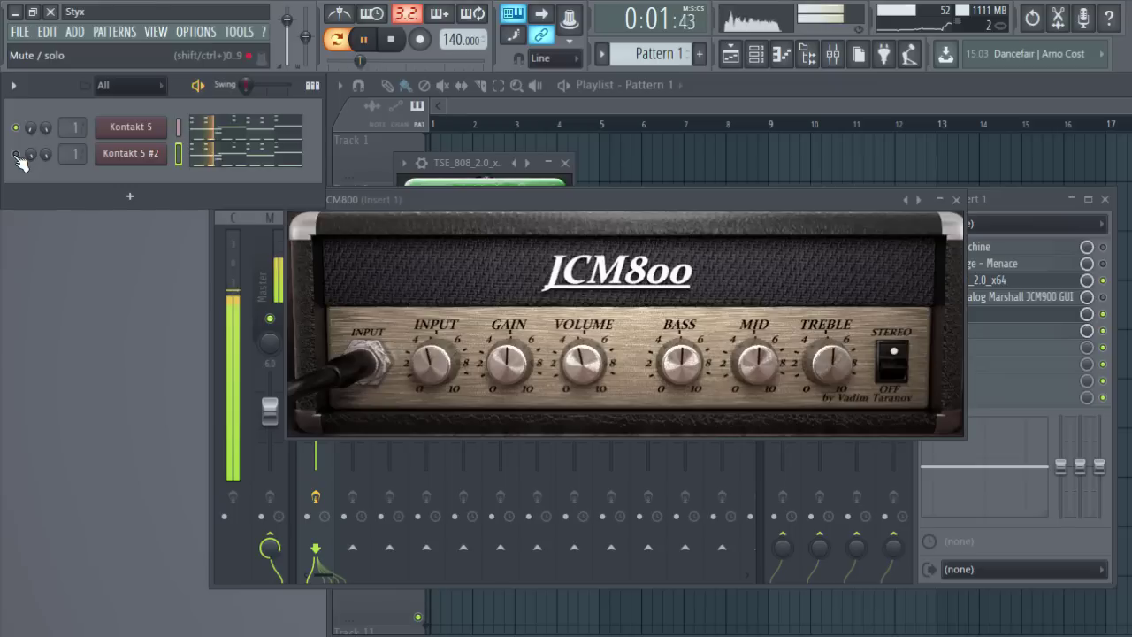
- Check the TSE_808 pedal's settings, pause playback, and close the TSE_808 and JCM800 windows
left_click(445, 162)
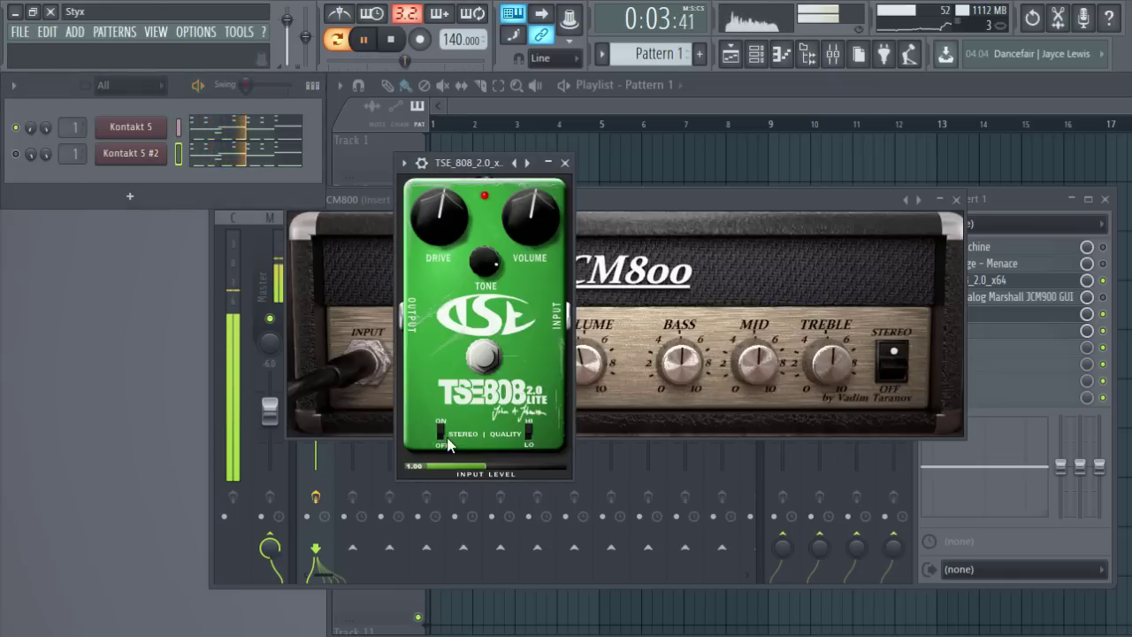
left_click(362, 39)
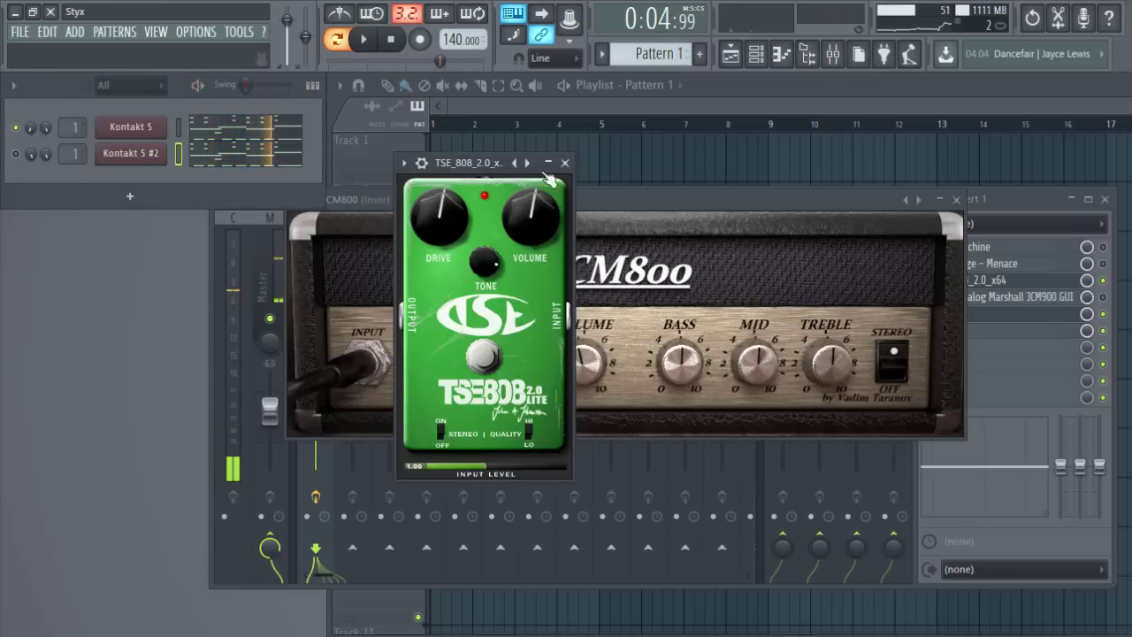
left_click(565, 162)
left_click(956, 199)
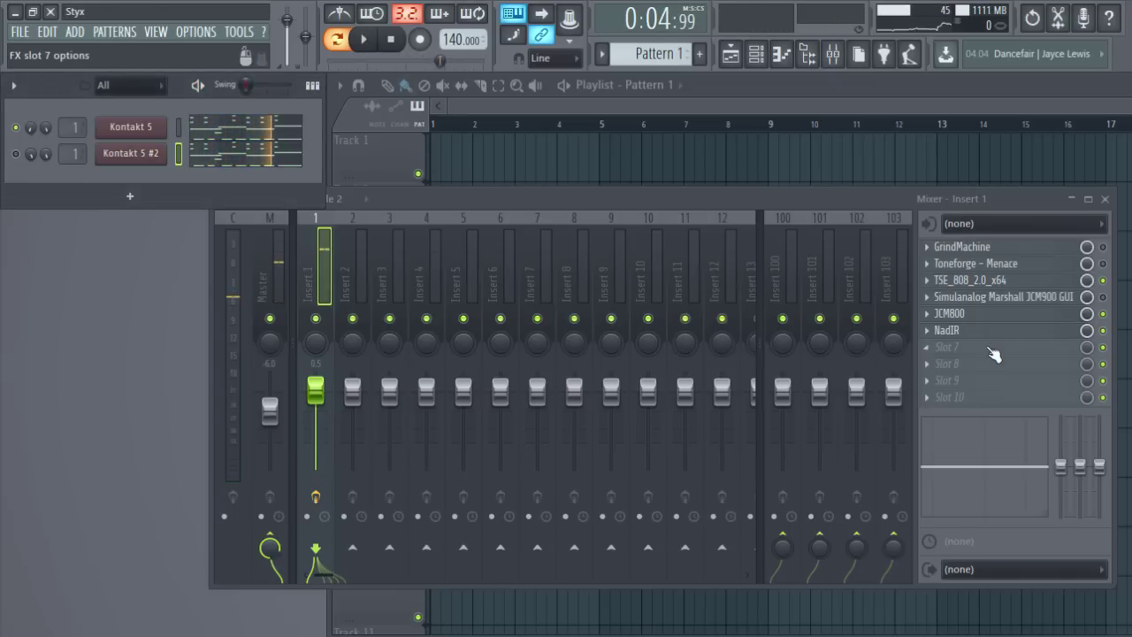
- Load the V30 B 5-0_01 impulse response into the second cabinet of NadIR on Insert 1
left_click(966, 333)
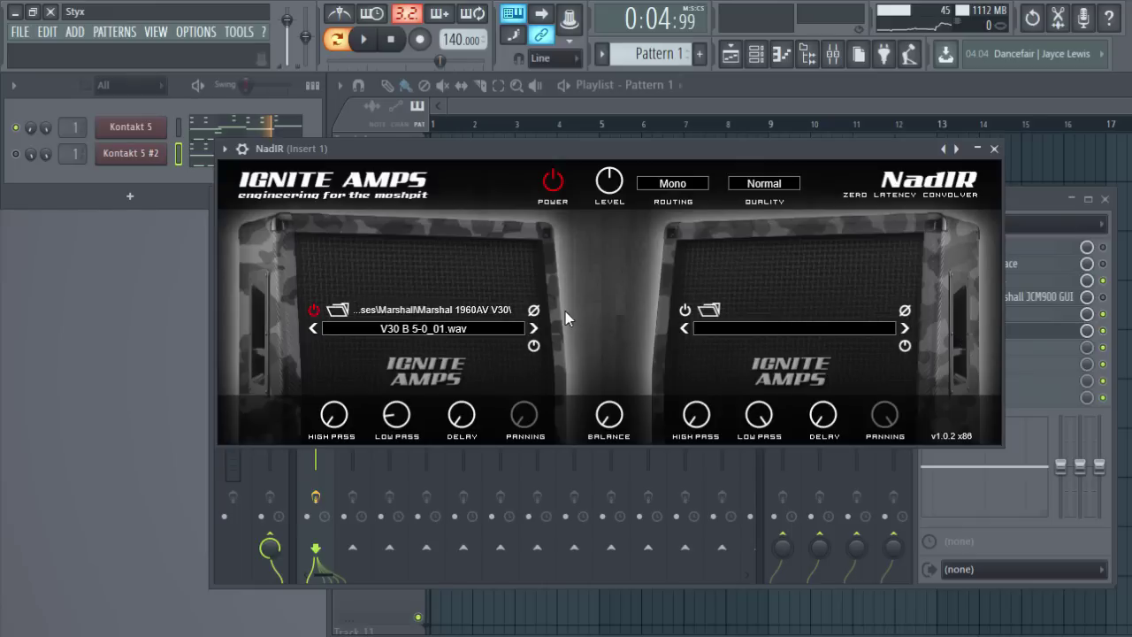
left_click(710, 311)
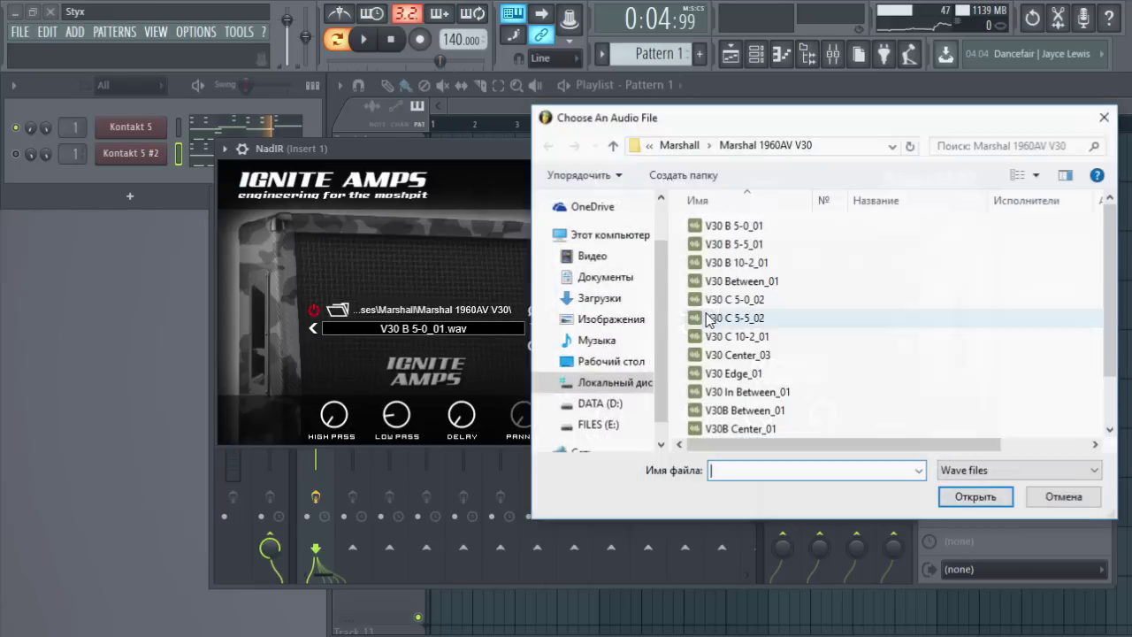
left_click(734, 230)
left_click(951, 498)
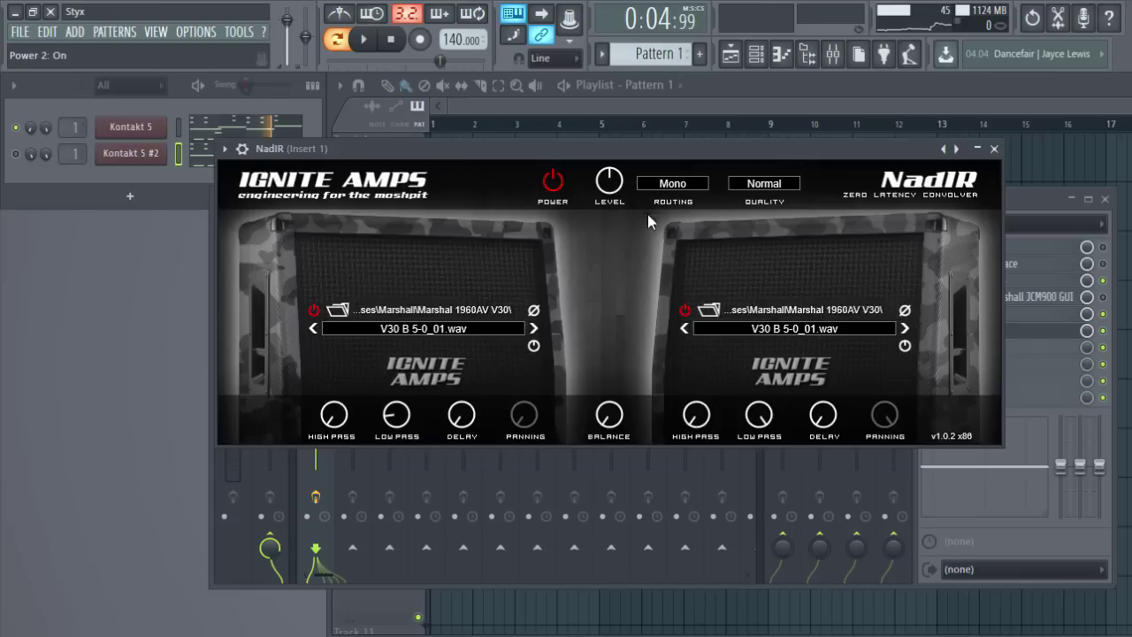
- Play Pattern 1 with NadIR's second cabinet off and audition the first cabinet's V30 impulse responses one after another
left_click(375, 48)
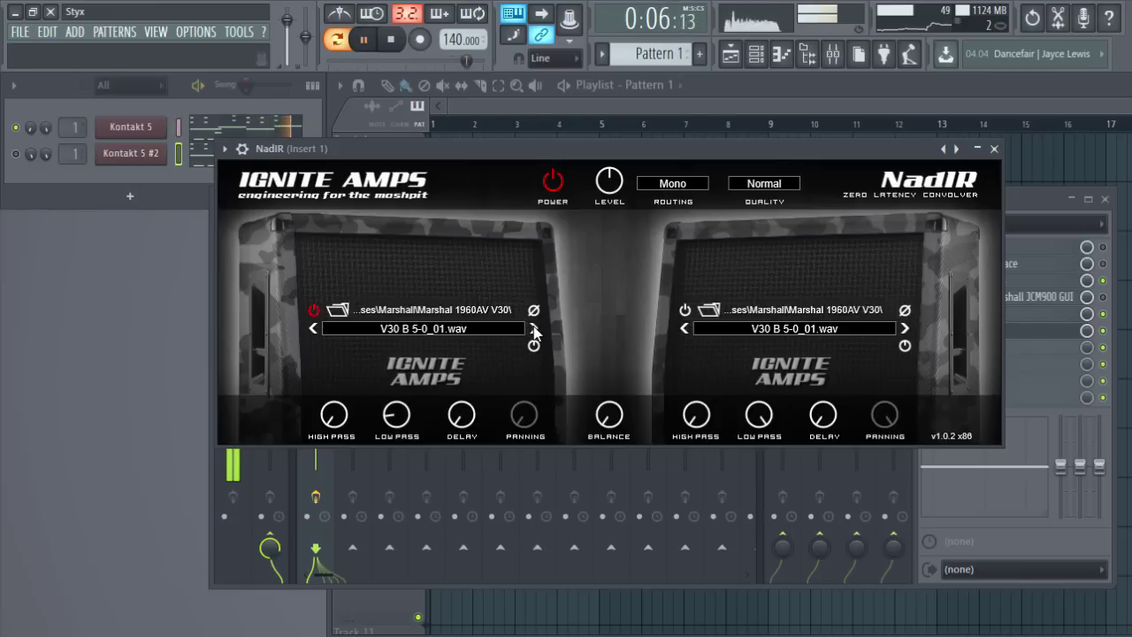
left_click(534, 329)
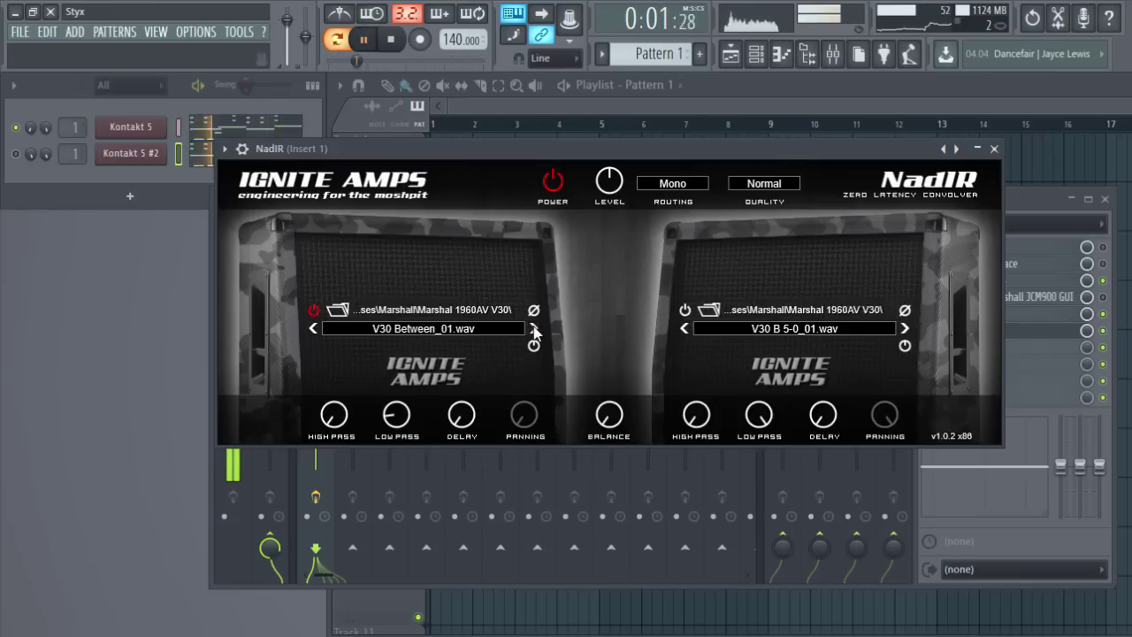
left_click(534, 329)
left_click(534, 329)
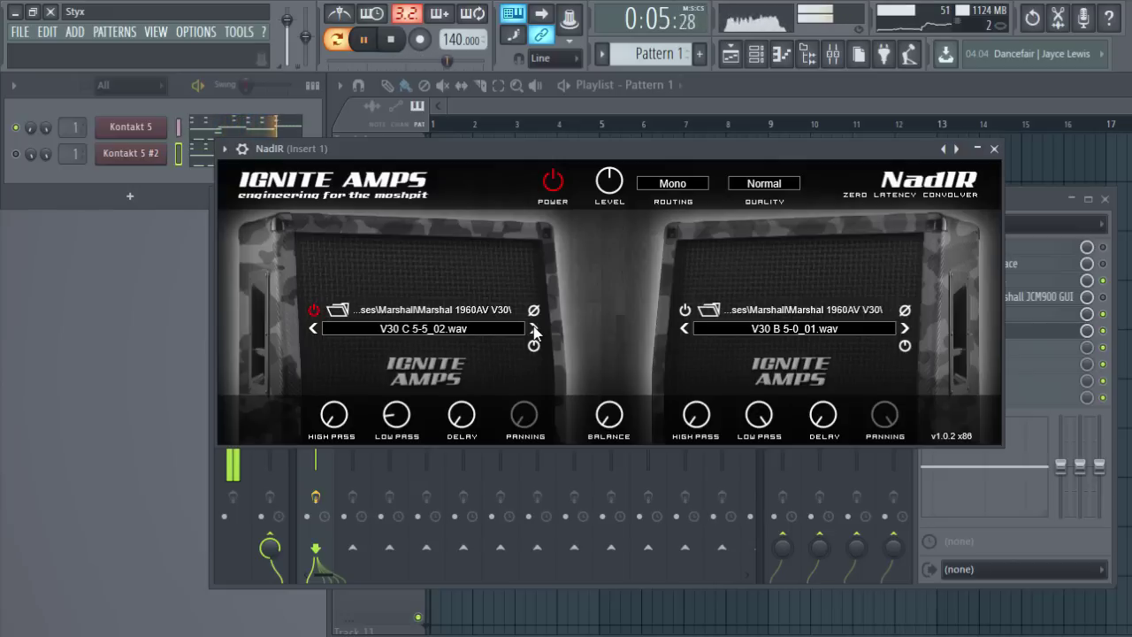
left_click(534, 329)
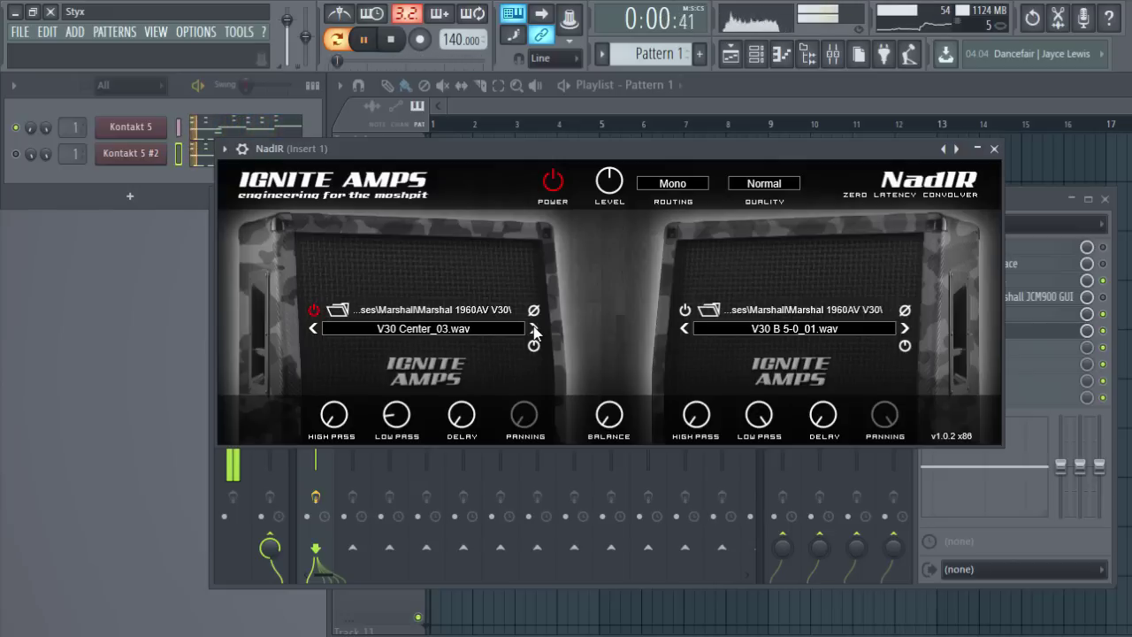
left_click(534, 329)
left_click(534, 329)
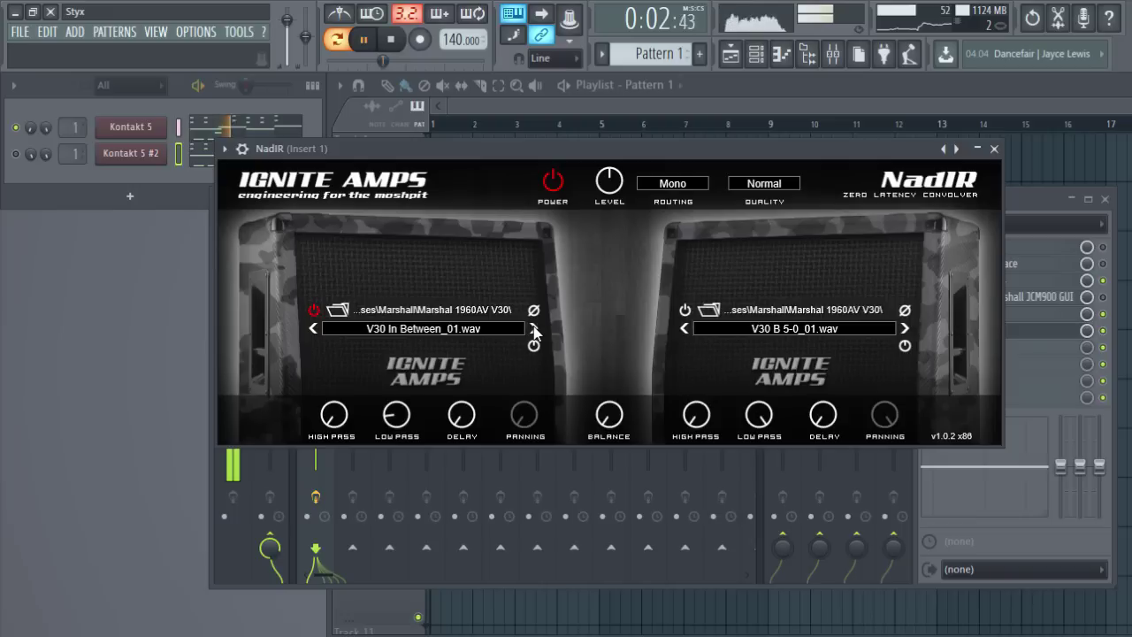
left_click(534, 329)
left_click(534, 329)
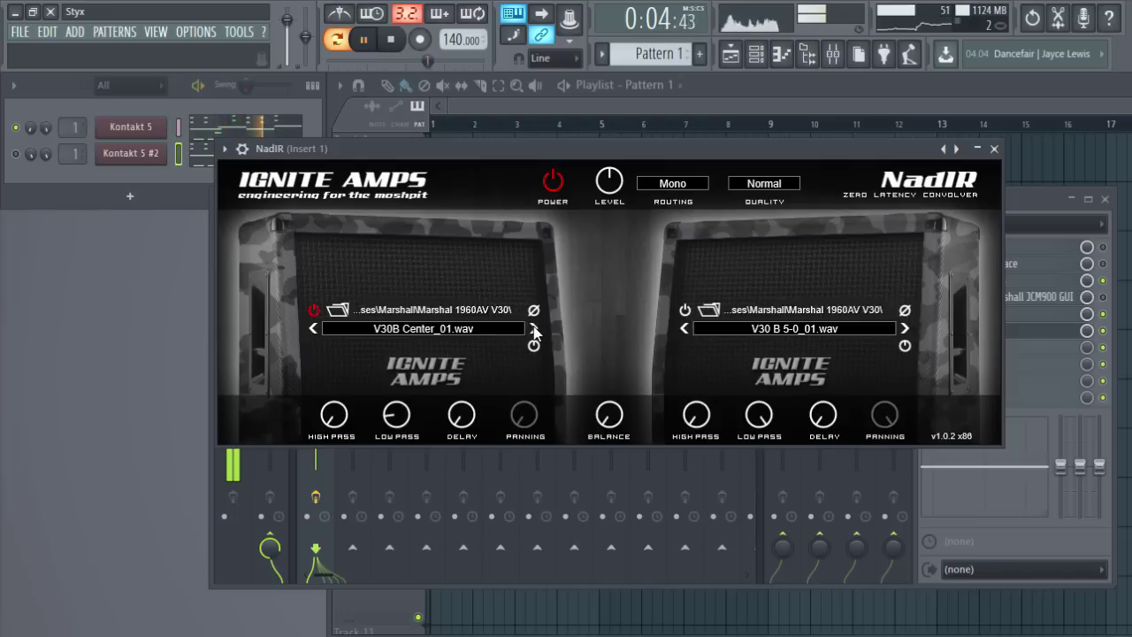
left_click(534, 329)
left_click(534, 329)
- Try V30T Center_01.wav in NadIR's first cabinet, and settle on V30 B 10-2_01.wav
left_click(433, 335)
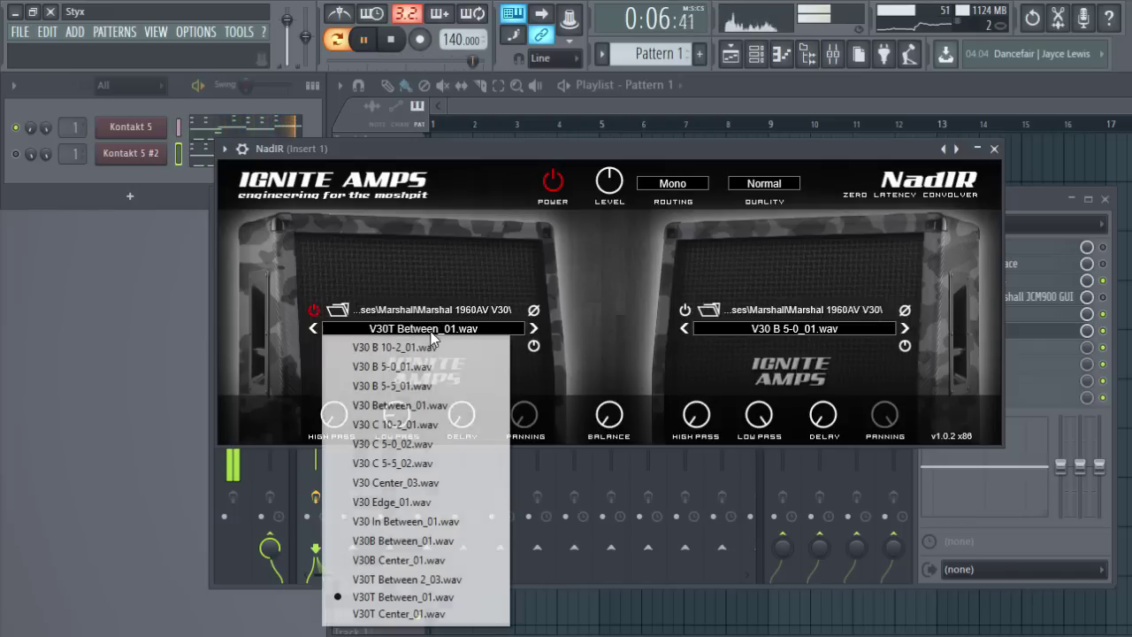
left_click(389, 614)
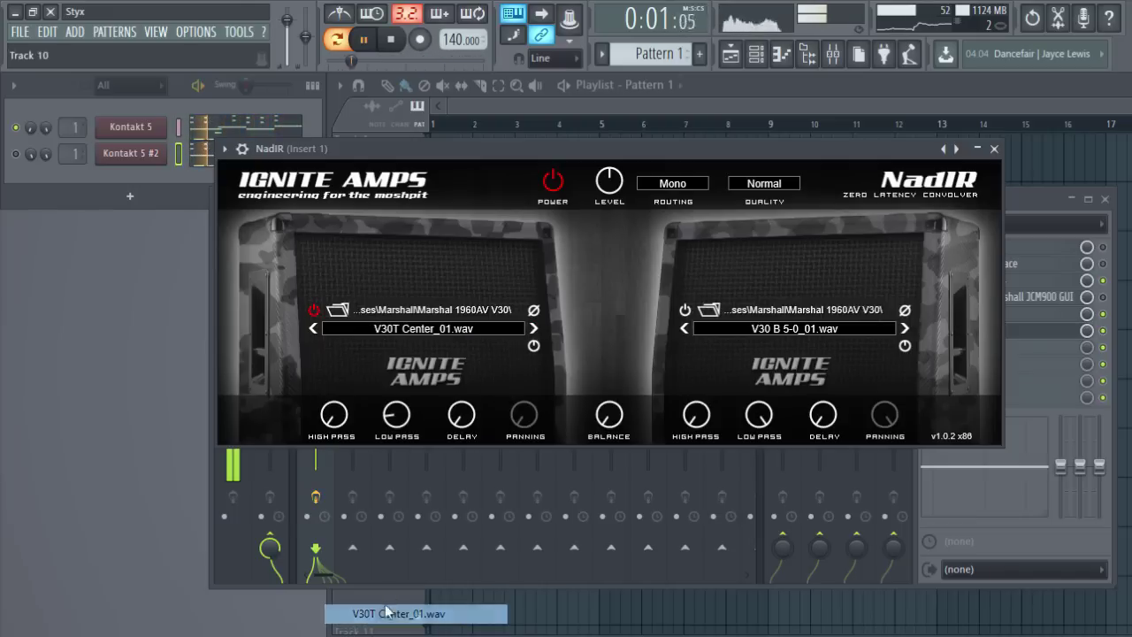
left_click(401, 341)
left_click(400, 346)
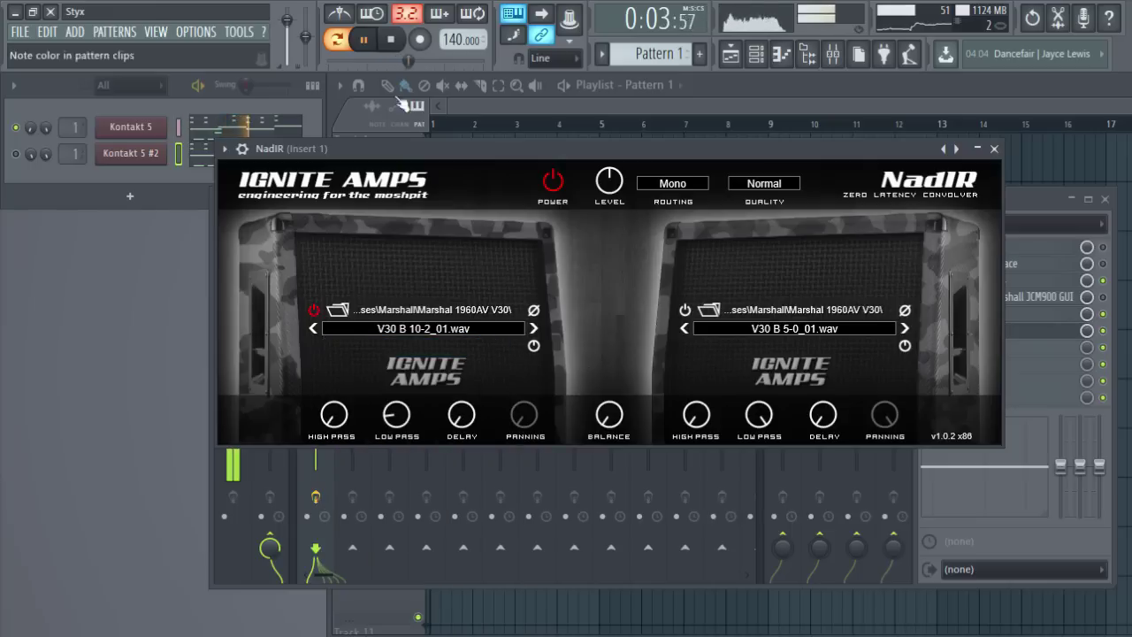
- Set NadIR's routing to Stereo and unmute Kontakt 5 #2 to hear both guitars in Pattern 1
left_click(669, 185)
left_click(677, 235)
left_click(364, 39)
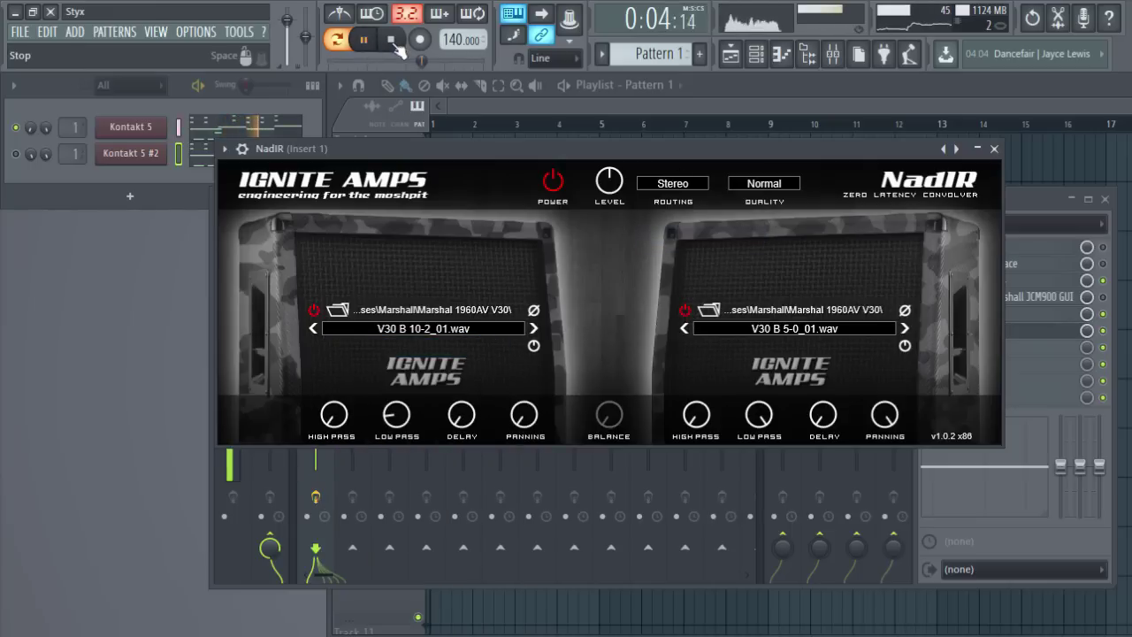
left_click(37, 175)
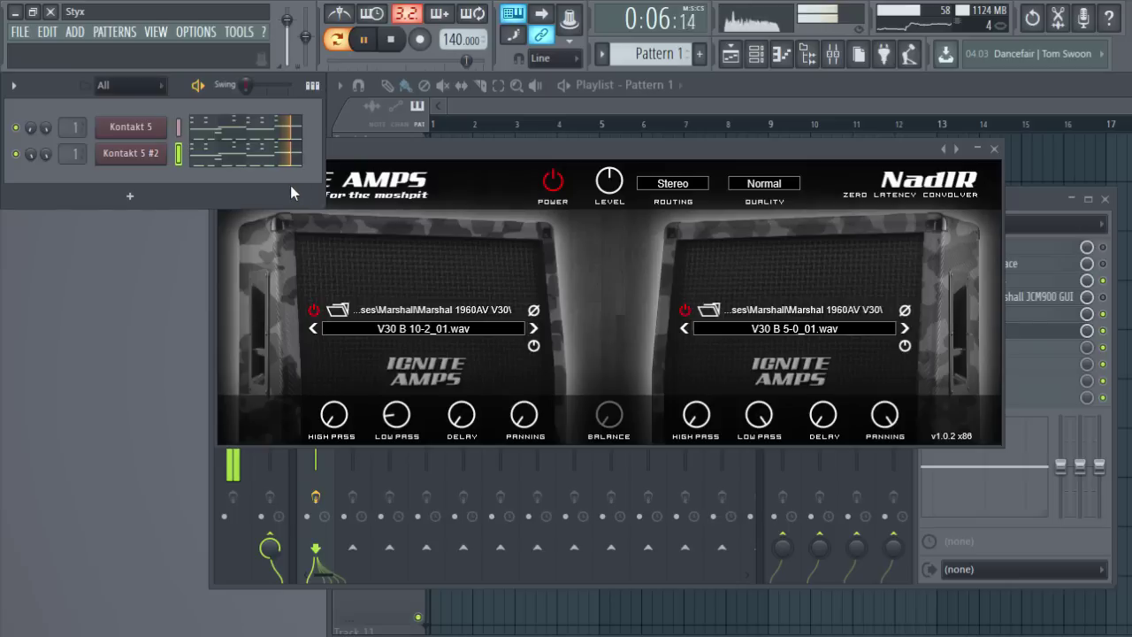
- Stop playback, raise the delay of NadIR's second cabinet to its maximum, and replay Pattern 1 from the start
left_click(384, 51)
left_click_drag(821, 428, 821, 226)
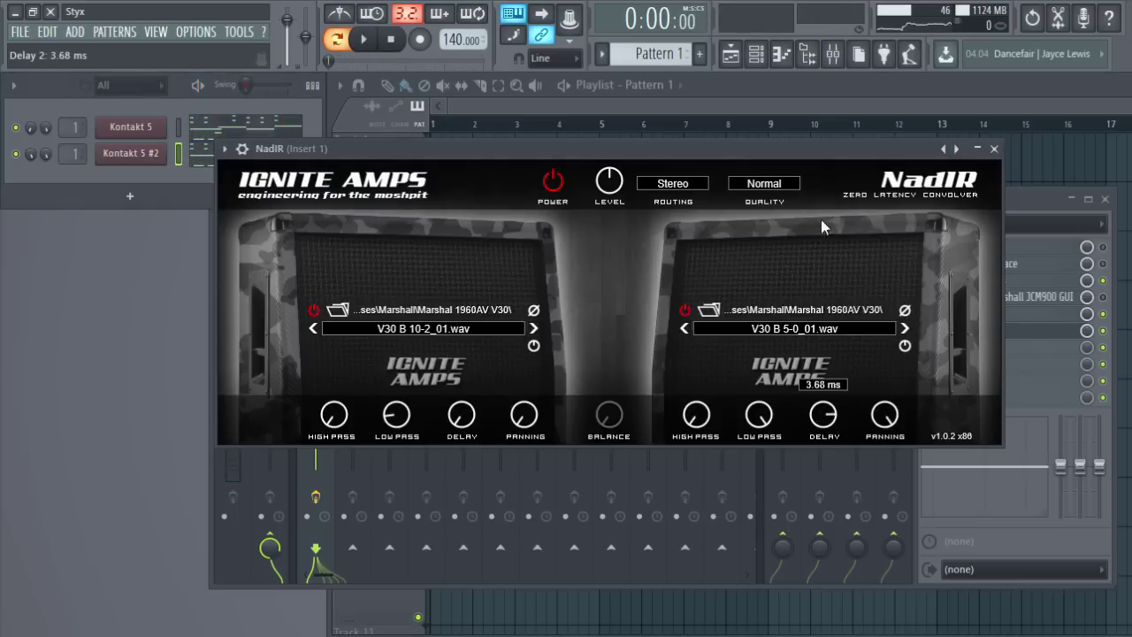
left_click(363, 39)
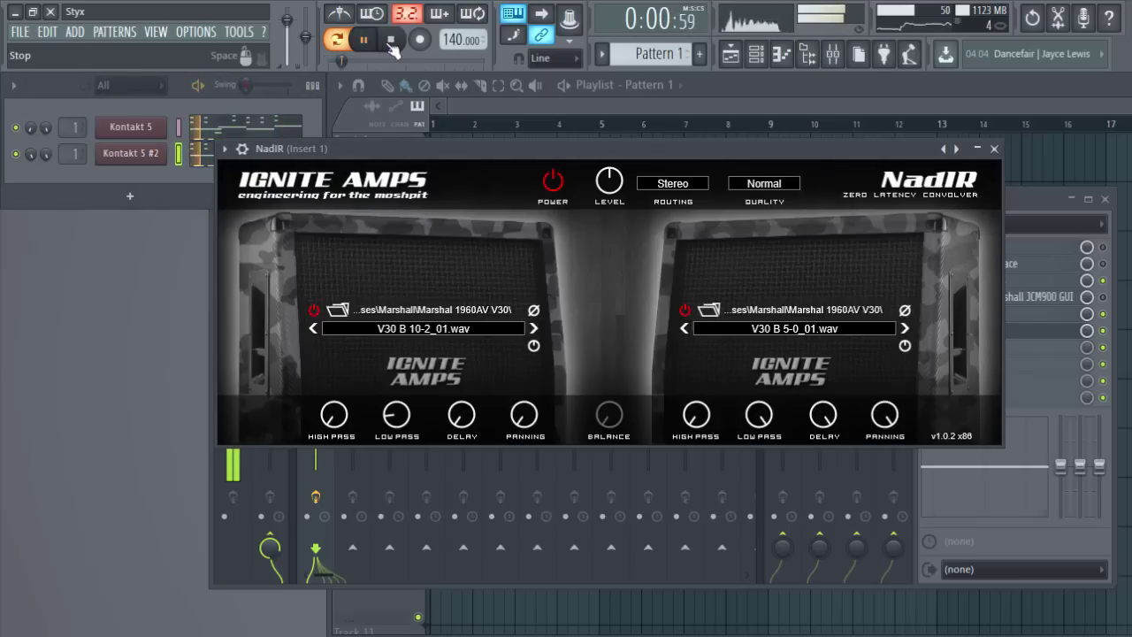
- Close NadIR and adjust the JCM800's gain, treble and mid while Pattern 1 plays, closing the amp when done
left_click(994, 148)
left_click(953, 313)
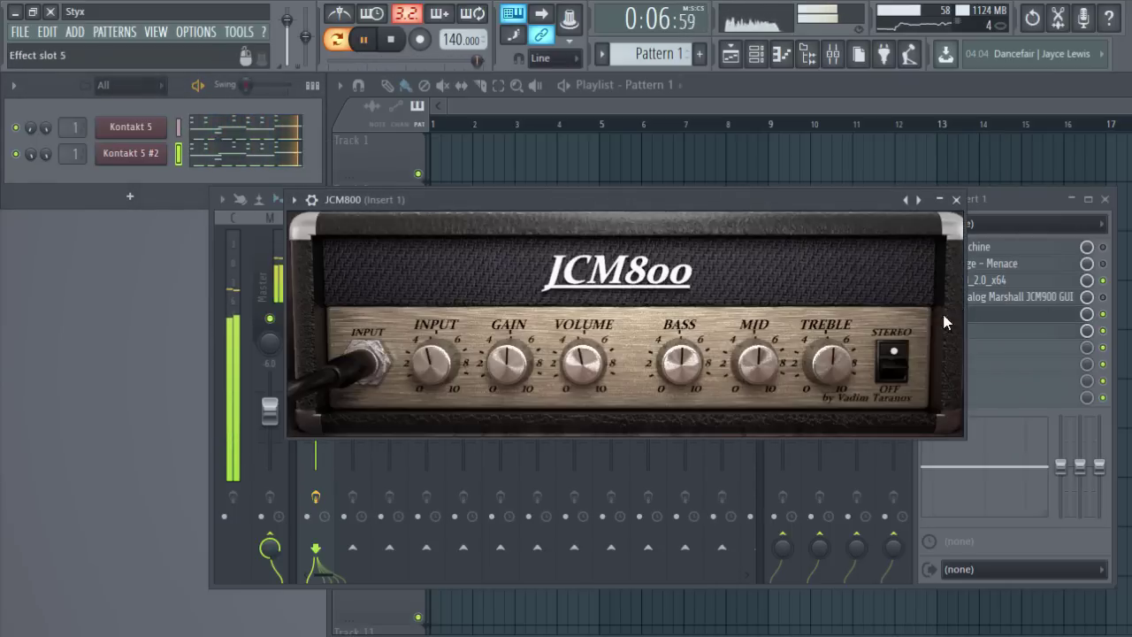
left_click_drag(508, 363, 509, 351)
mouse_move(829, 363)
left_mouse_down()
mouse_move(828, 386)
mouse_move(828, 371)
left_mouse_up()
left_click_drag(755, 363, 956, 252)
left_click(956, 199)
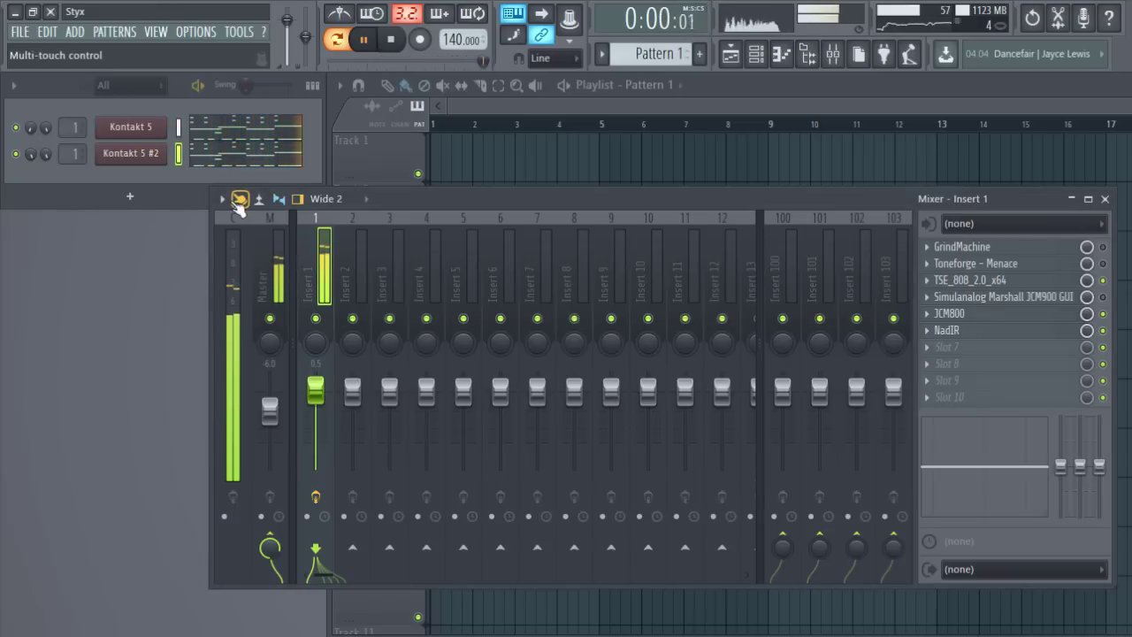
- Switch Renegade to the bridge pickup in both Kontakt 5 and Kontakt 5 #2, closing each instrument window
left_click(131, 127)
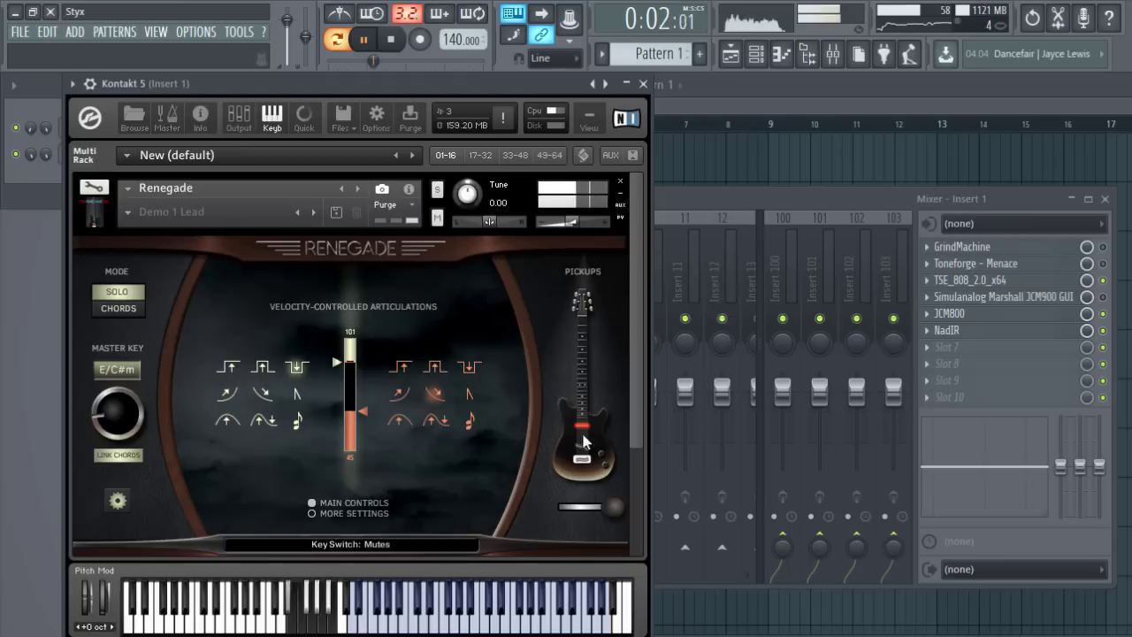
left_click(583, 508)
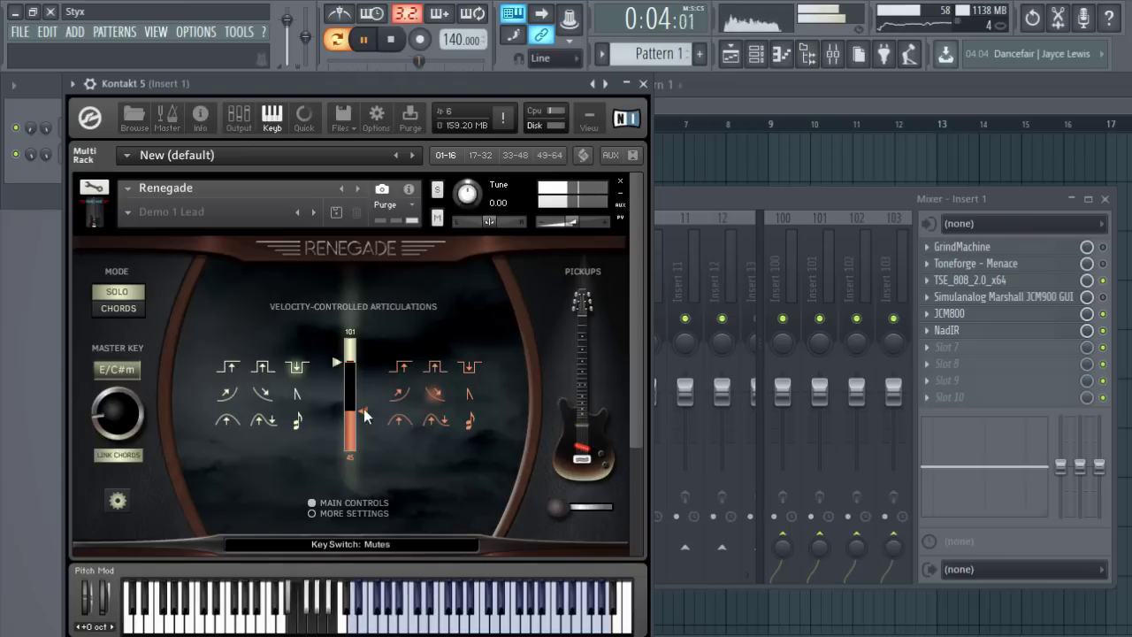
left_click(643, 83)
left_click(133, 152)
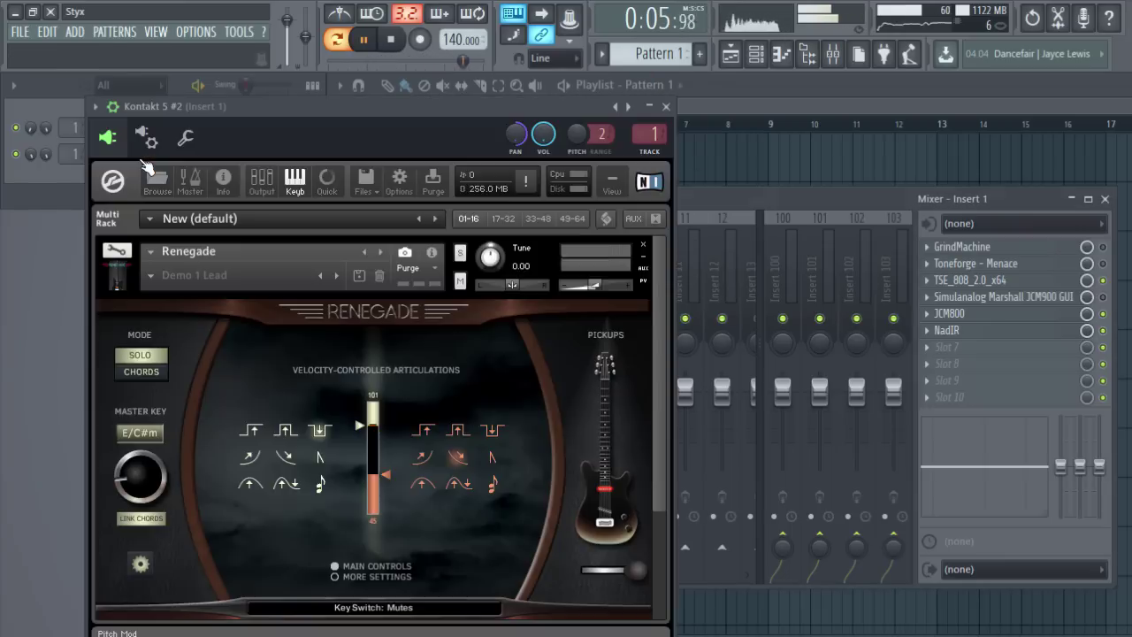
left_click(609, 568)
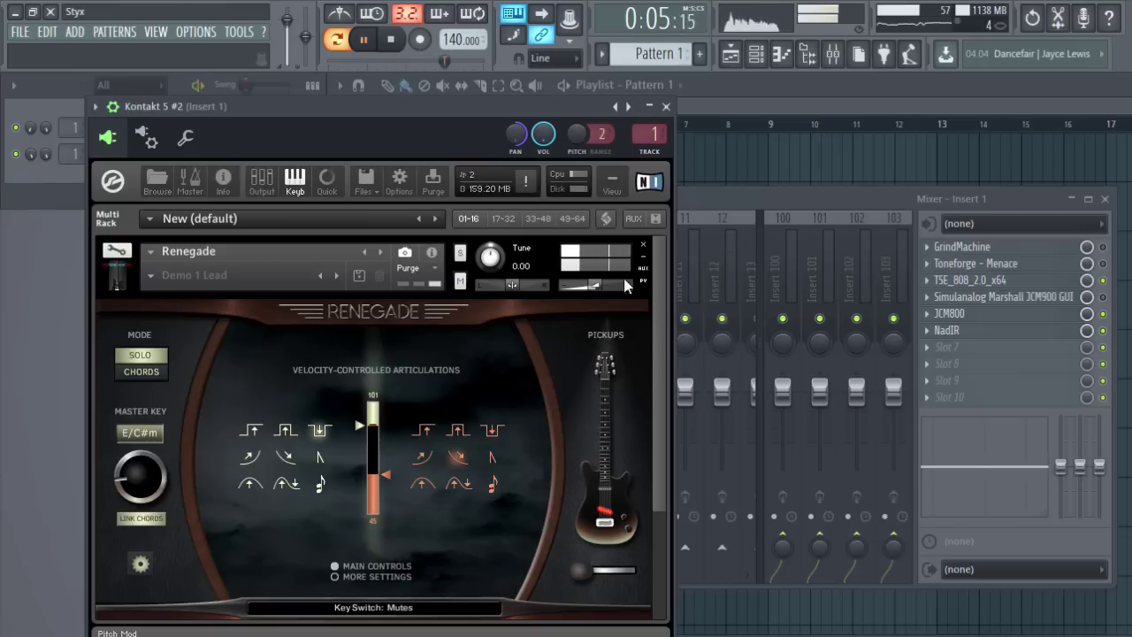
left_click(666, 106)
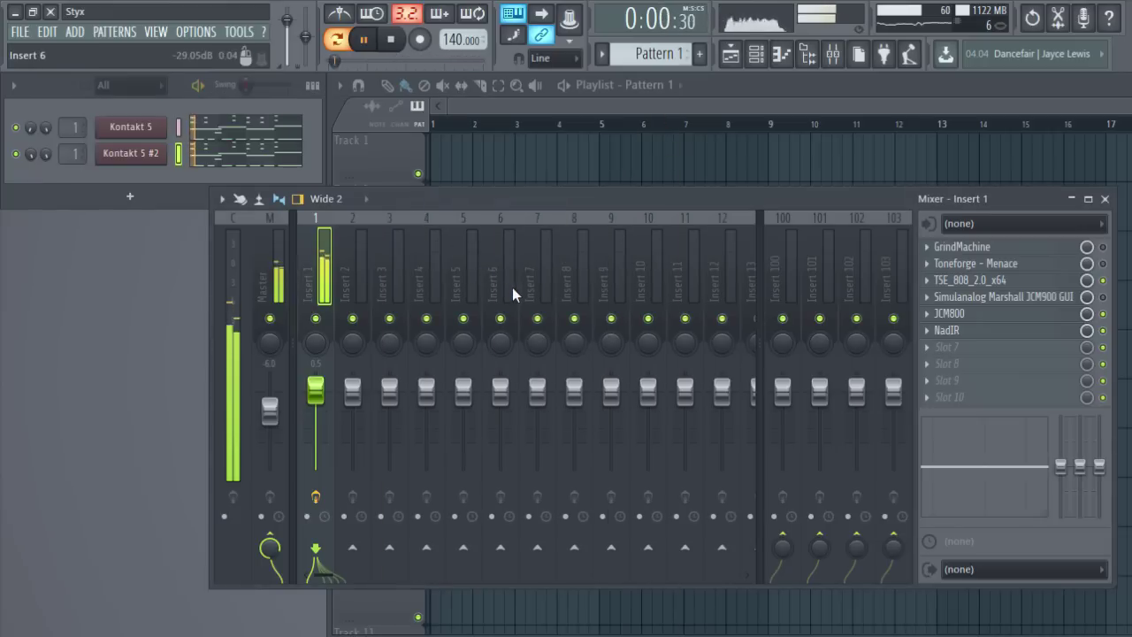
- Bypass TSE_808, JCM800 and NadIR on Insert 1, and audition Pattern 1 through Toneforge - Menace with its window open briefly
key("space")
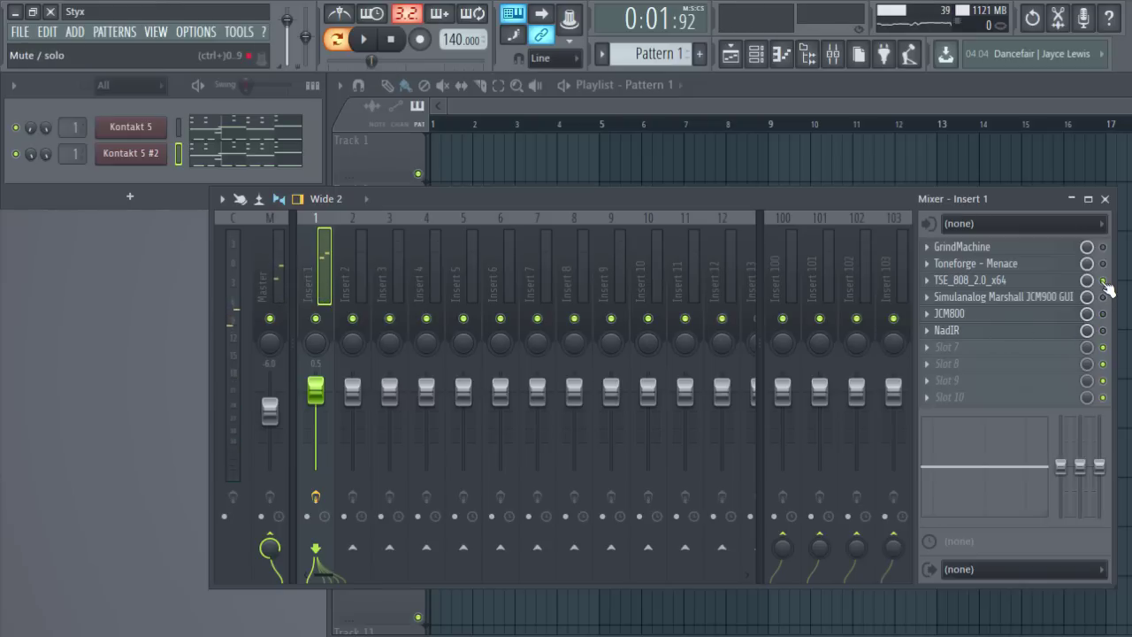
left_click(363, 39)
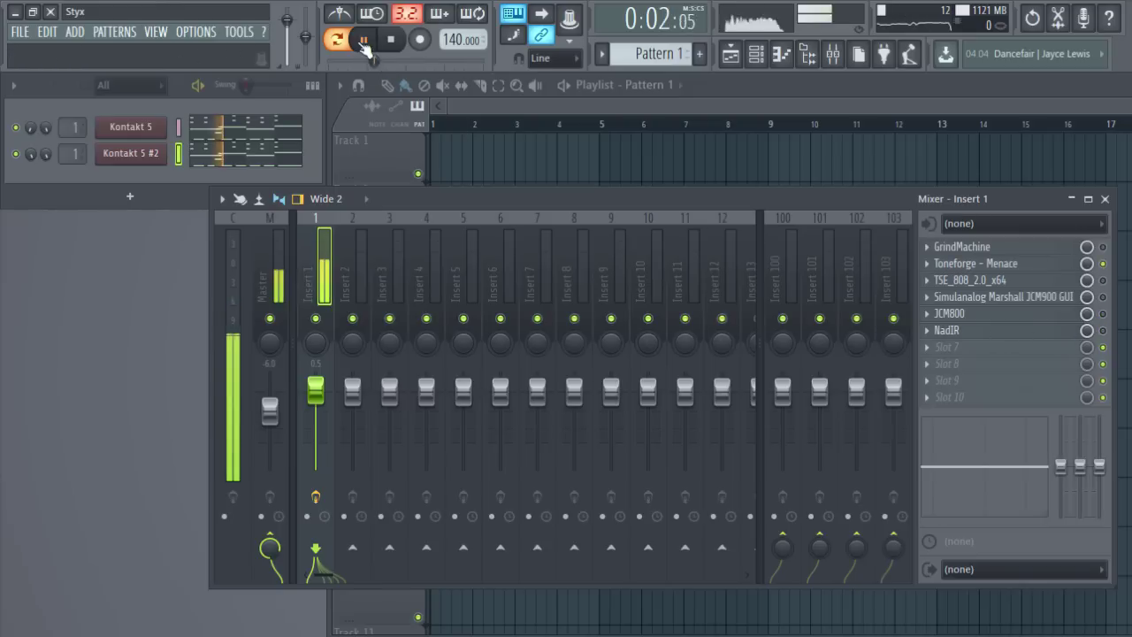
left_click(968, 264)
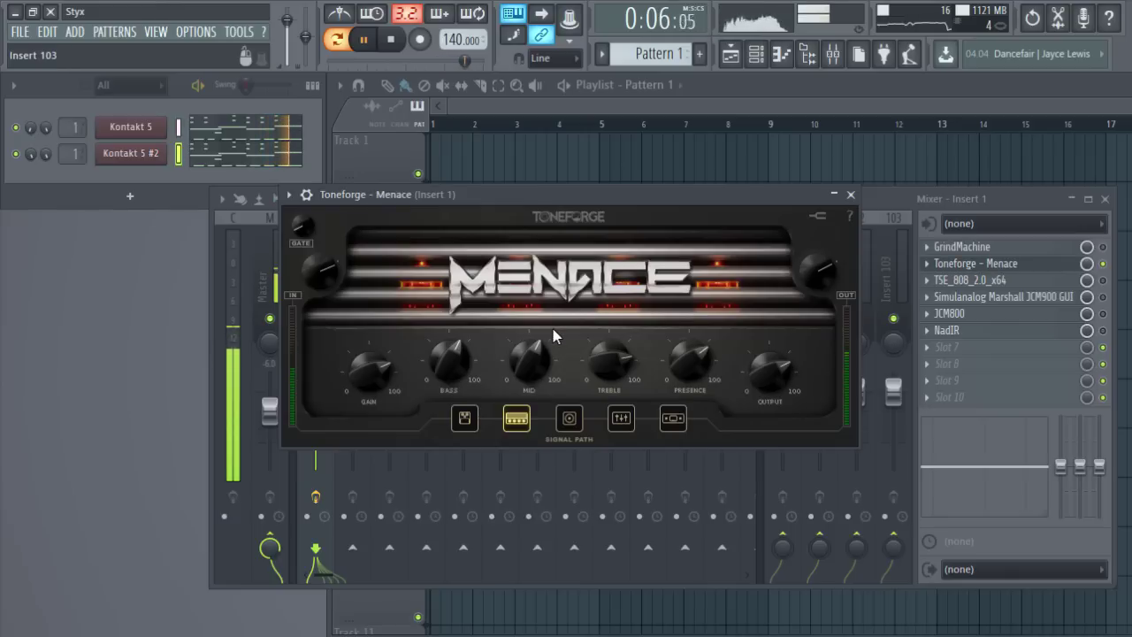
left_click(851, 193)
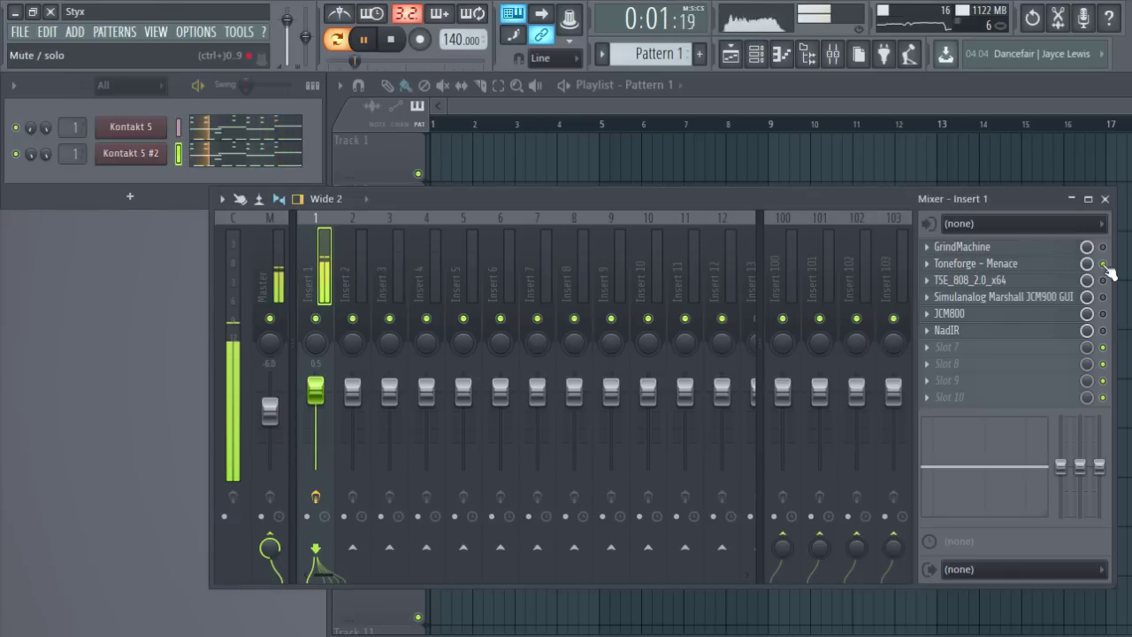
- Replace Toneforge - Menace with GrindMachine as the active amp on Insert 1, pausing playback and repositioning the GrindMachine window
left_click(972, 251)
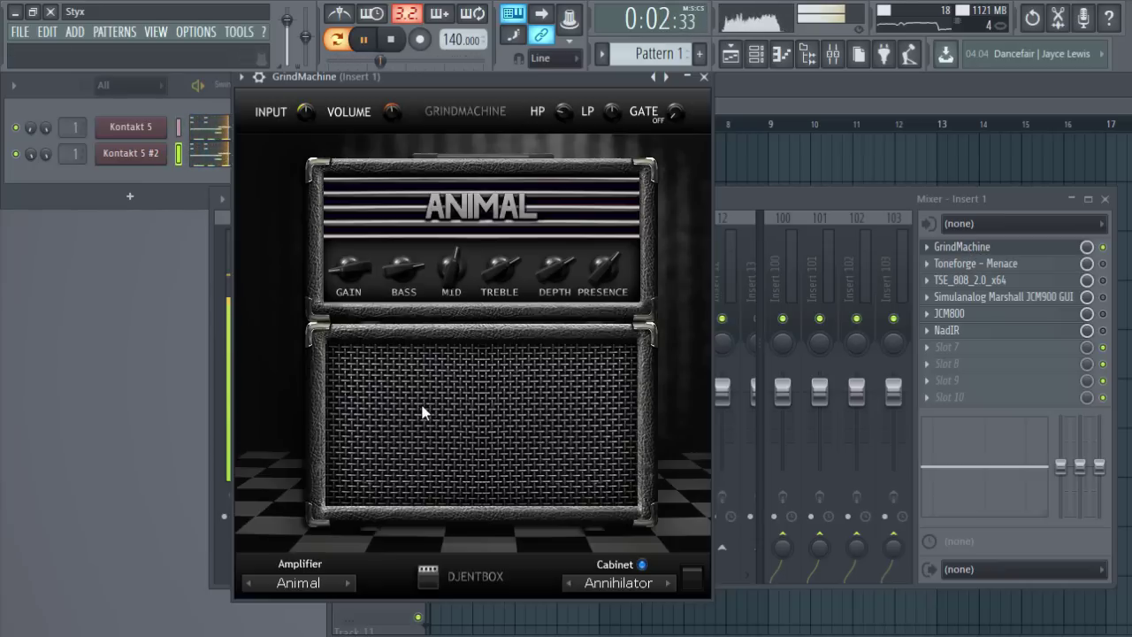
left_click(366, 40)
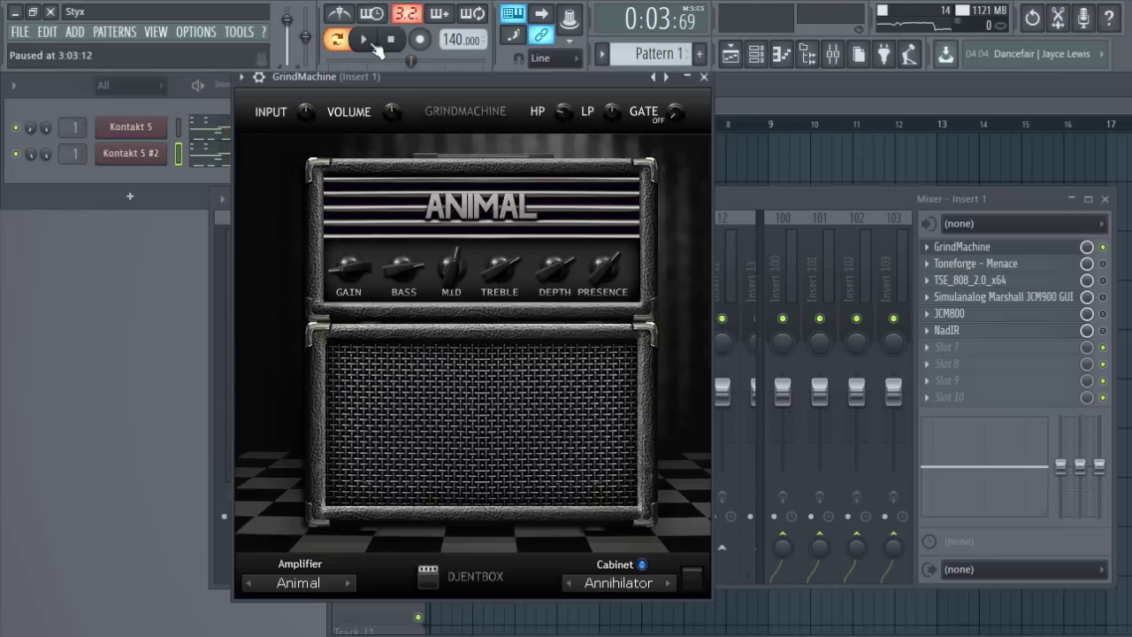
left_click_drag(428, 83, 492, 121)
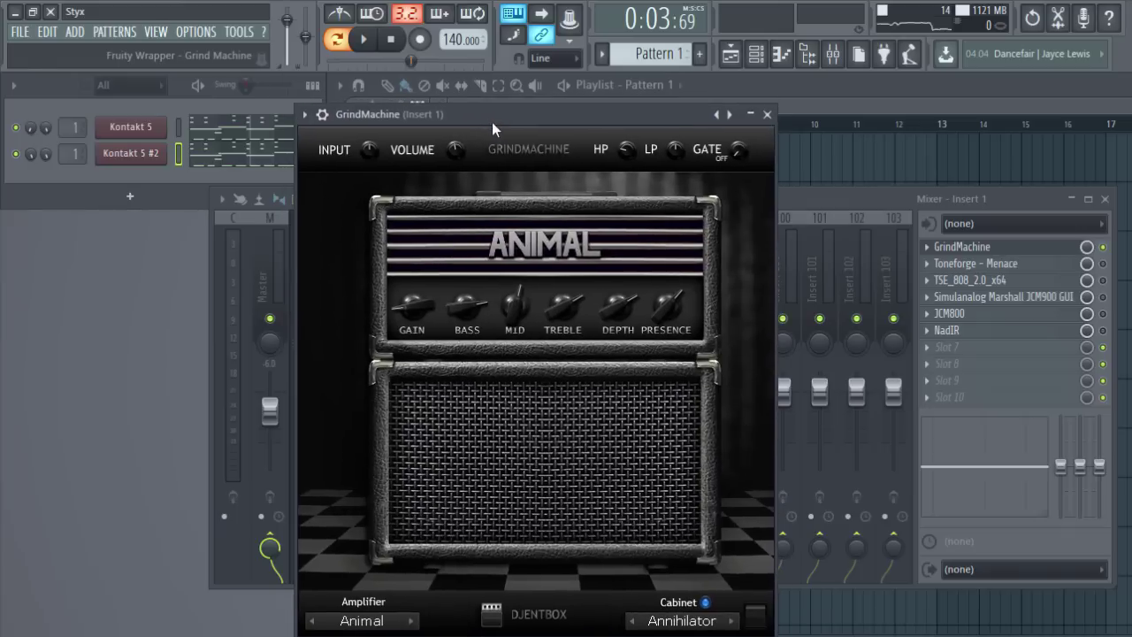
- Audition Pattern 1 through GrindMachine with Kontakt 5 #2 briefly muted, stop playback and reposition the GrindMachine window
left_click(363, 39)
left_click(7, 170)
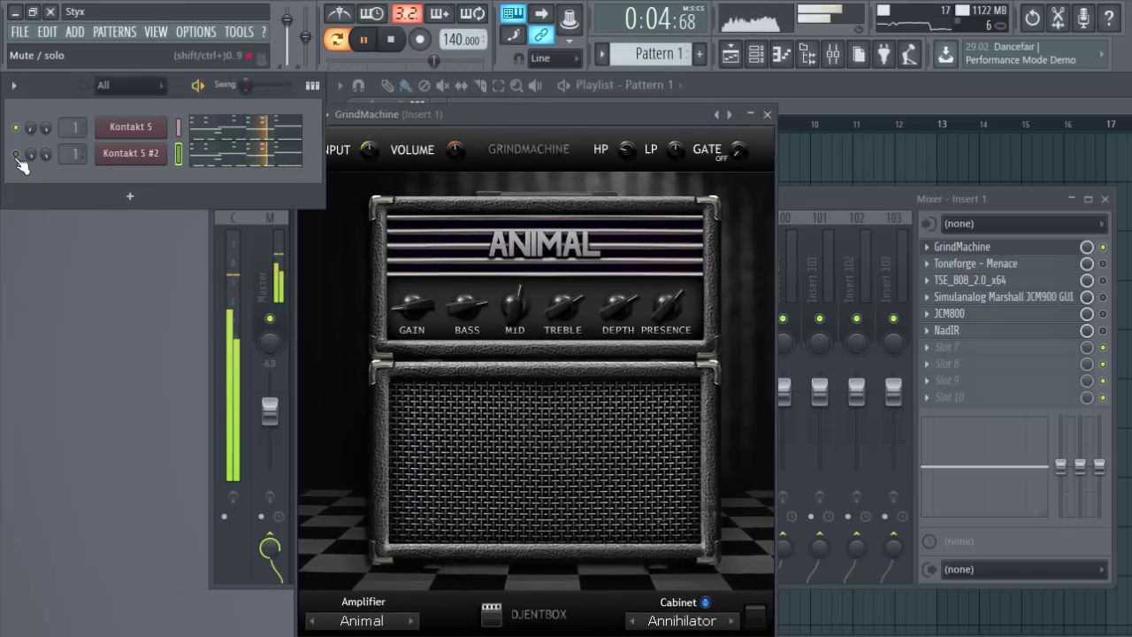
left_click(363, 38)
left_click(391, 40)
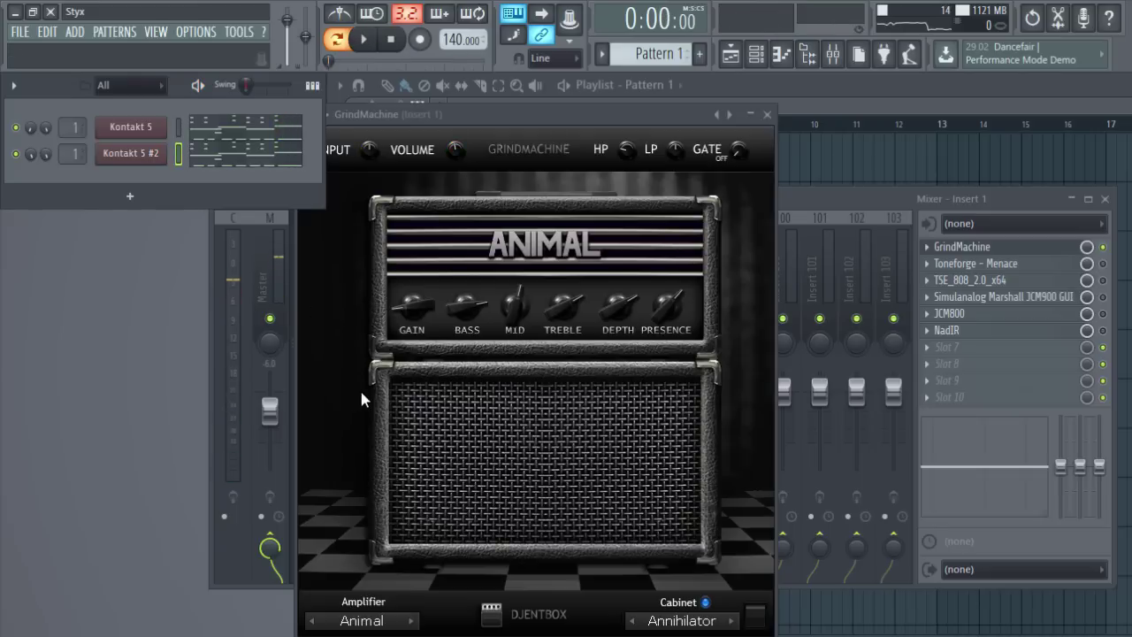
left_click_drag(461, 112, 607, 107)
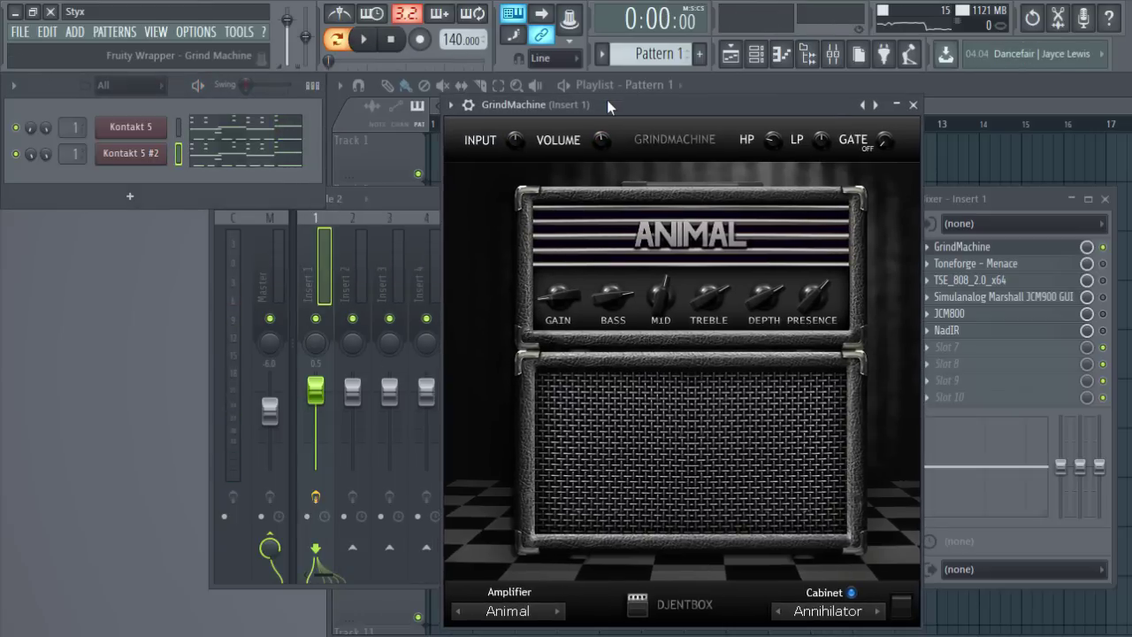
- Shift all notes in the Kontakt 5 #2 piano roll slightly later in time, auditioning the offset against Kontakt 5
left_click(205, 165)
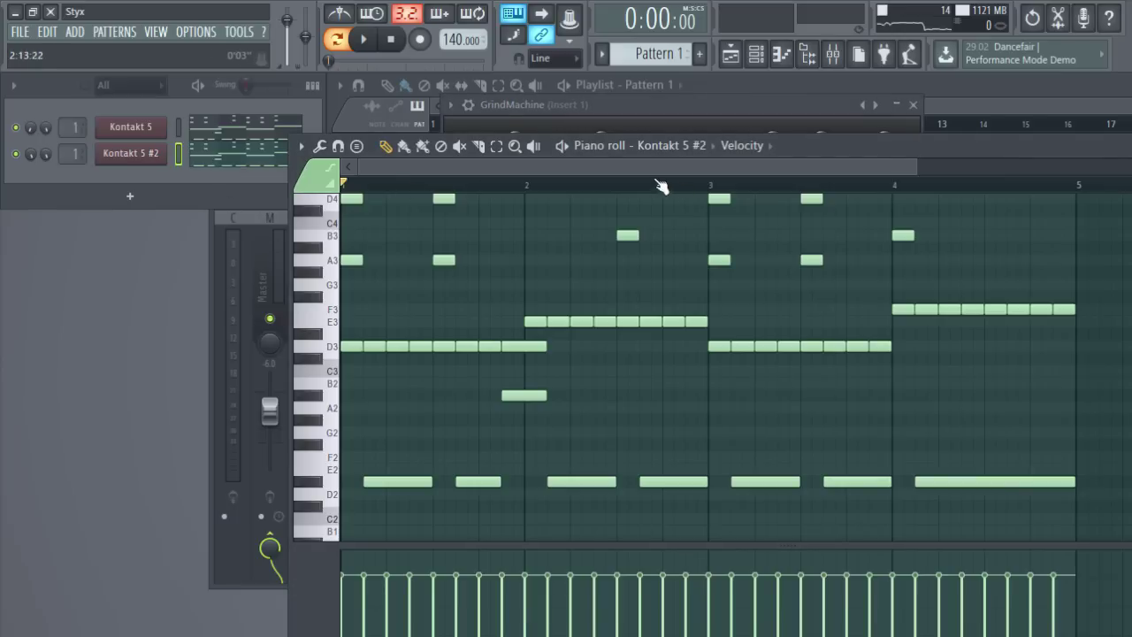
key("ctrl+a")
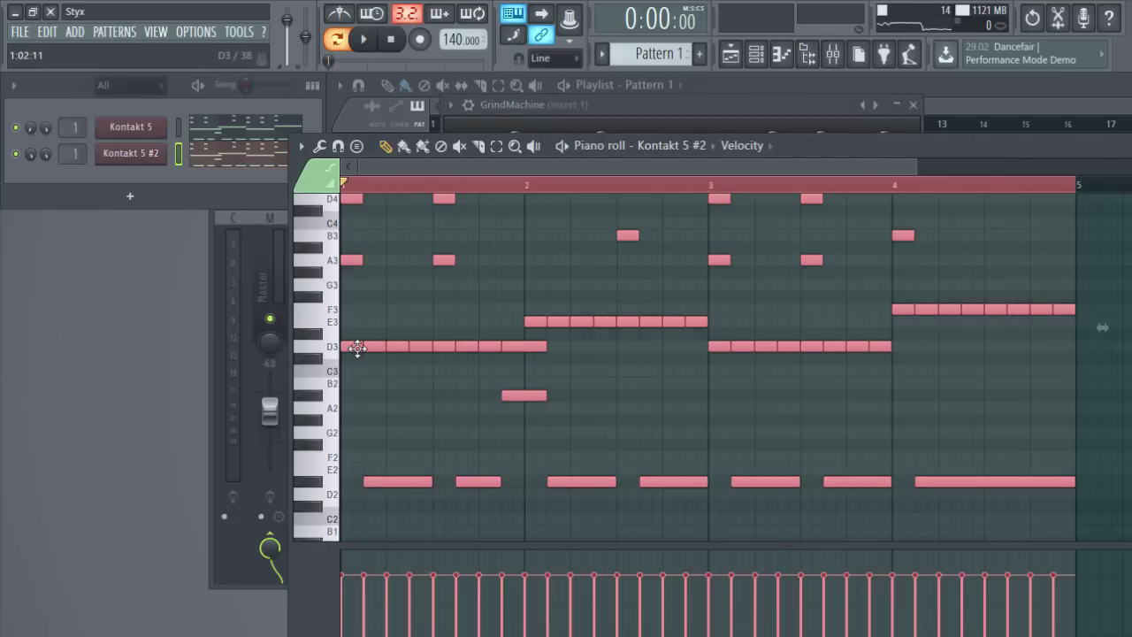
left_click_drag(358, 348, 366, 348)
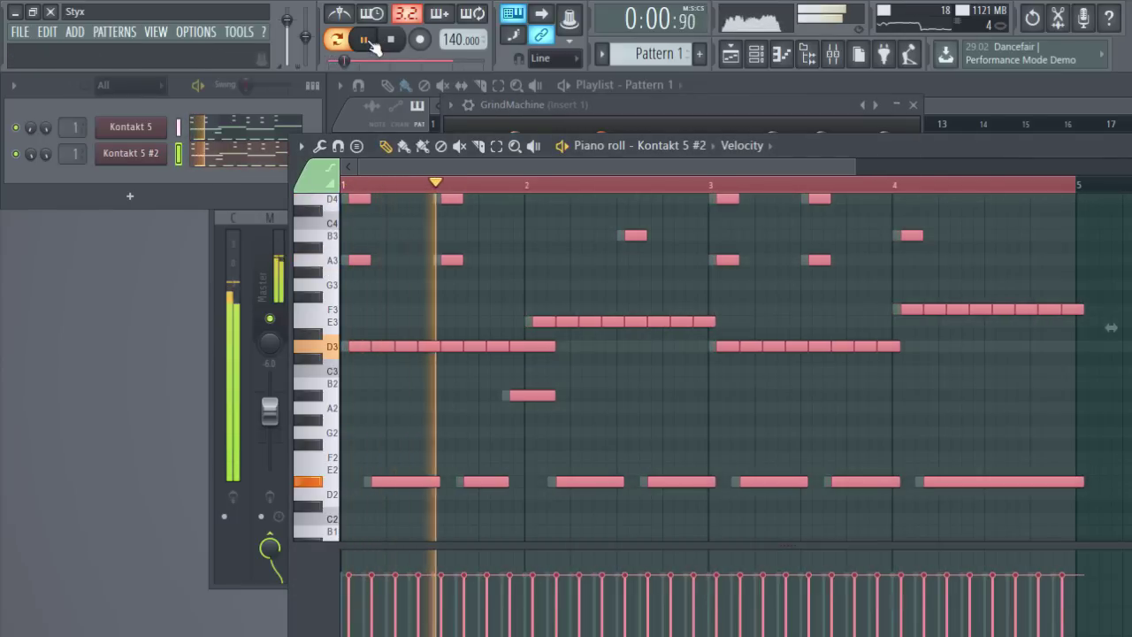
key("ctrl+q")
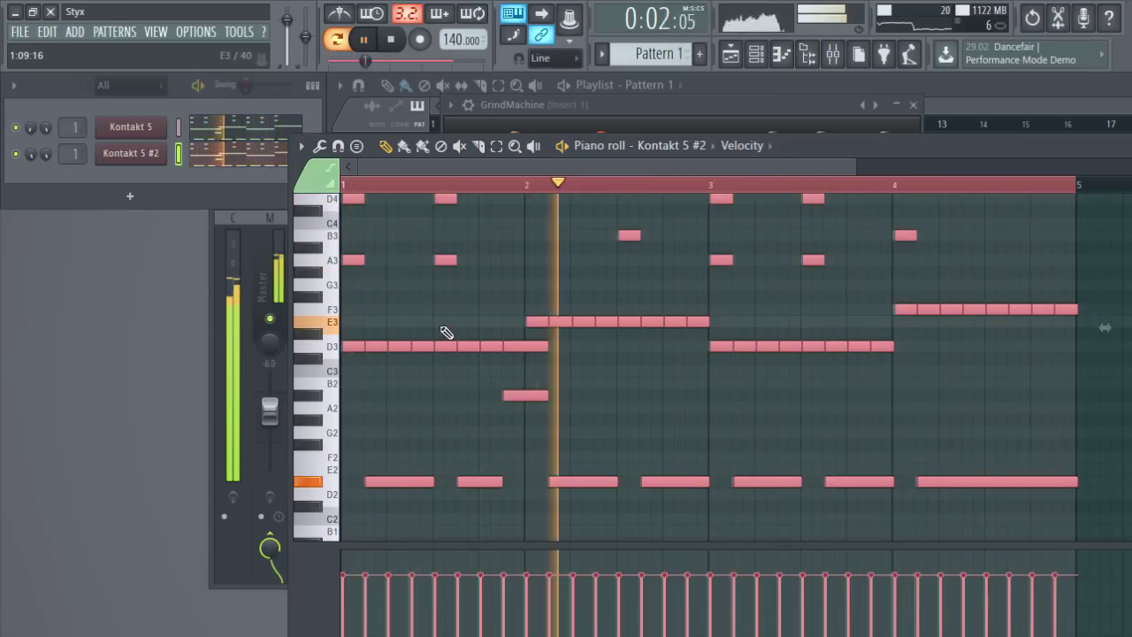
key("space")
key("ctrl+d")
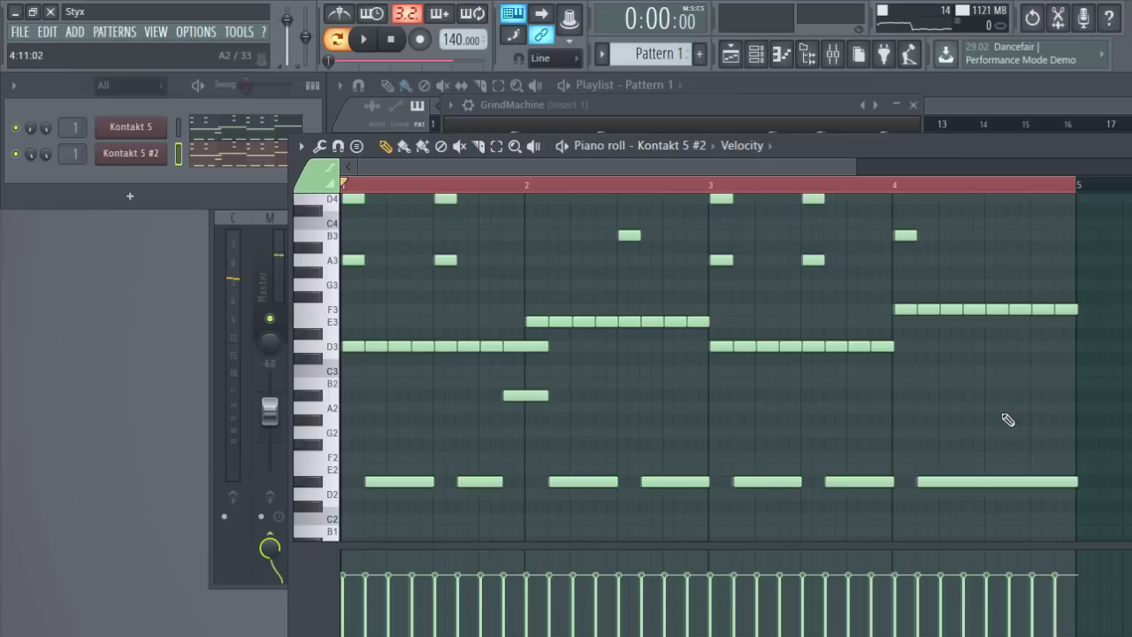
- Transpose all notes above the low sustained row in Kontakt 5 #2 up one octave and audition the pattern
left_click_drag(1097, 363, 335, 237)
key("ctrl+Up")
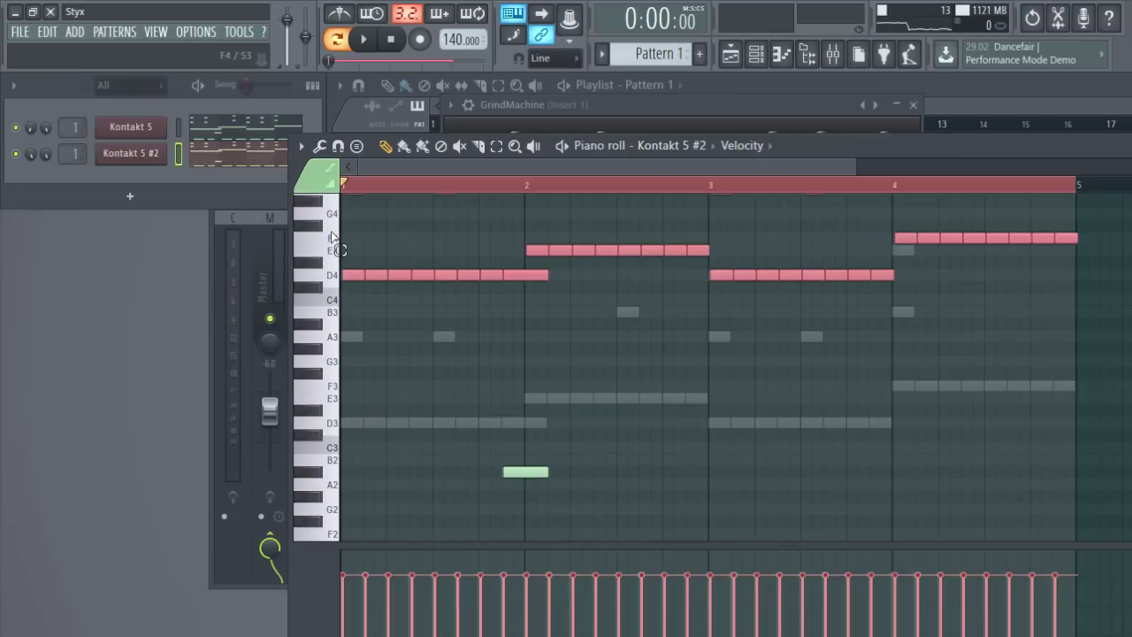
left_click(363, 39)
scroll(430, 260, "up", 3)
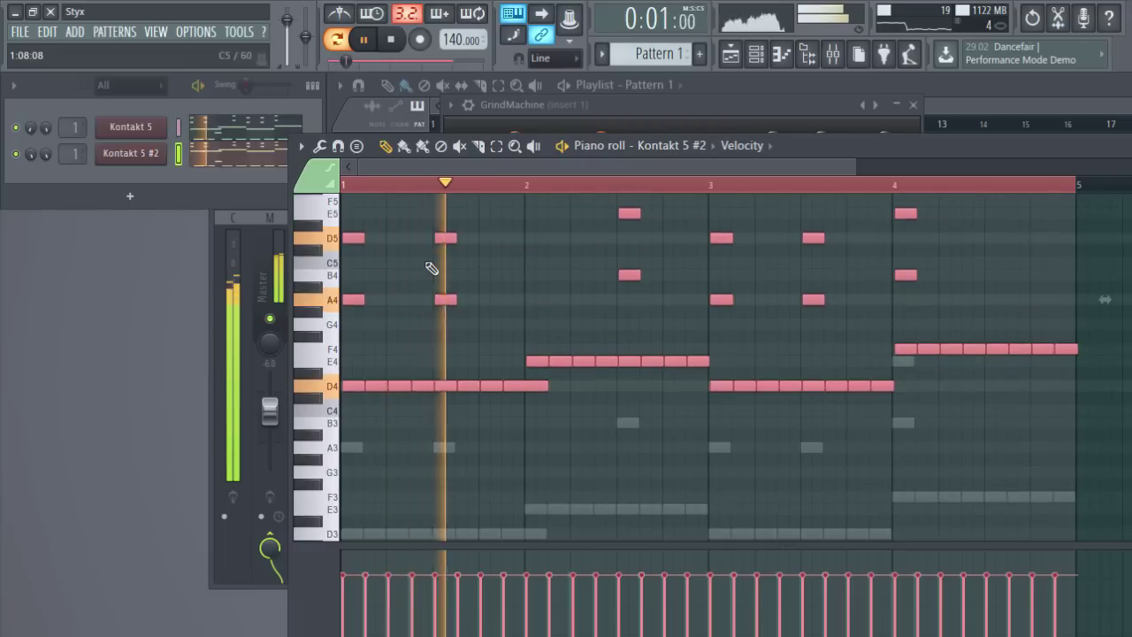
scroll(482, 305, "down", 6)
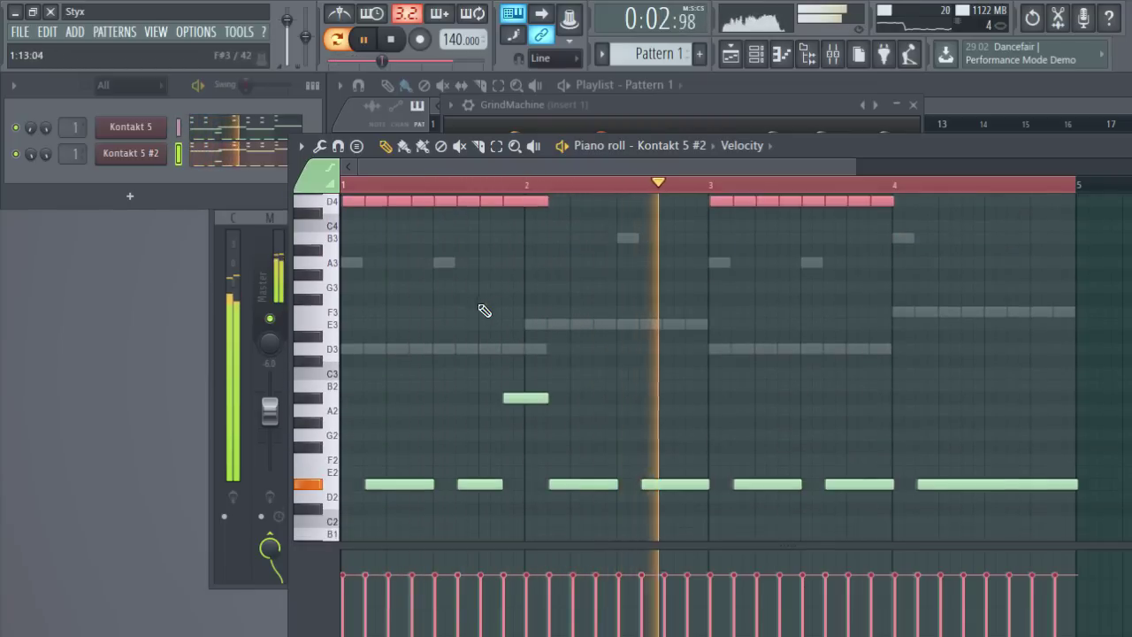
scroll(460, 314, "up", 4)
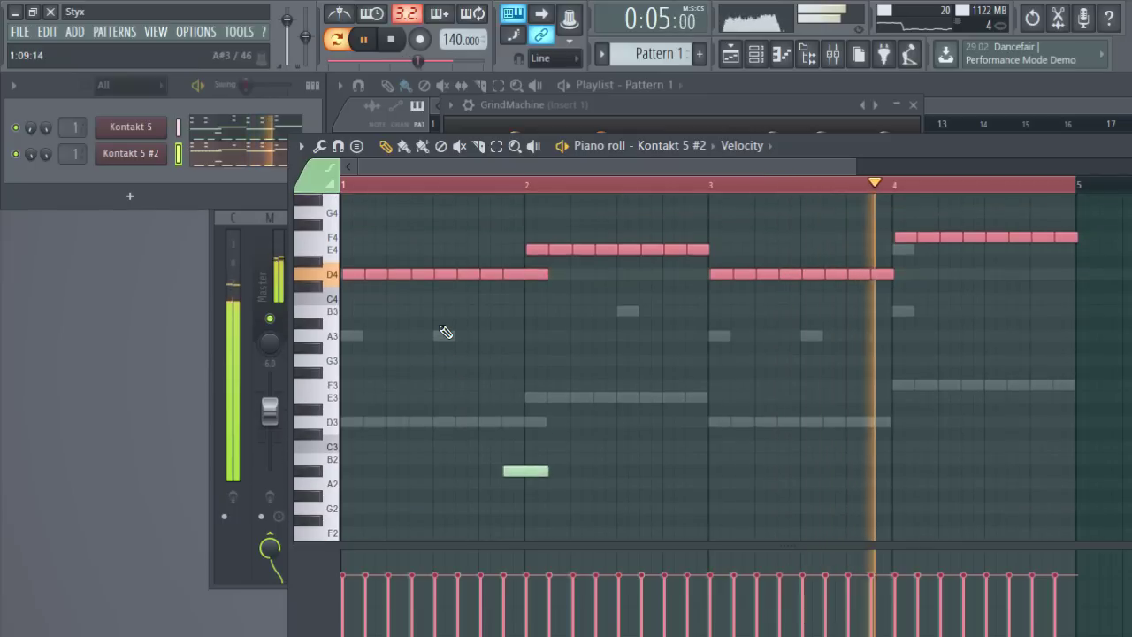
left_click(363, 38)
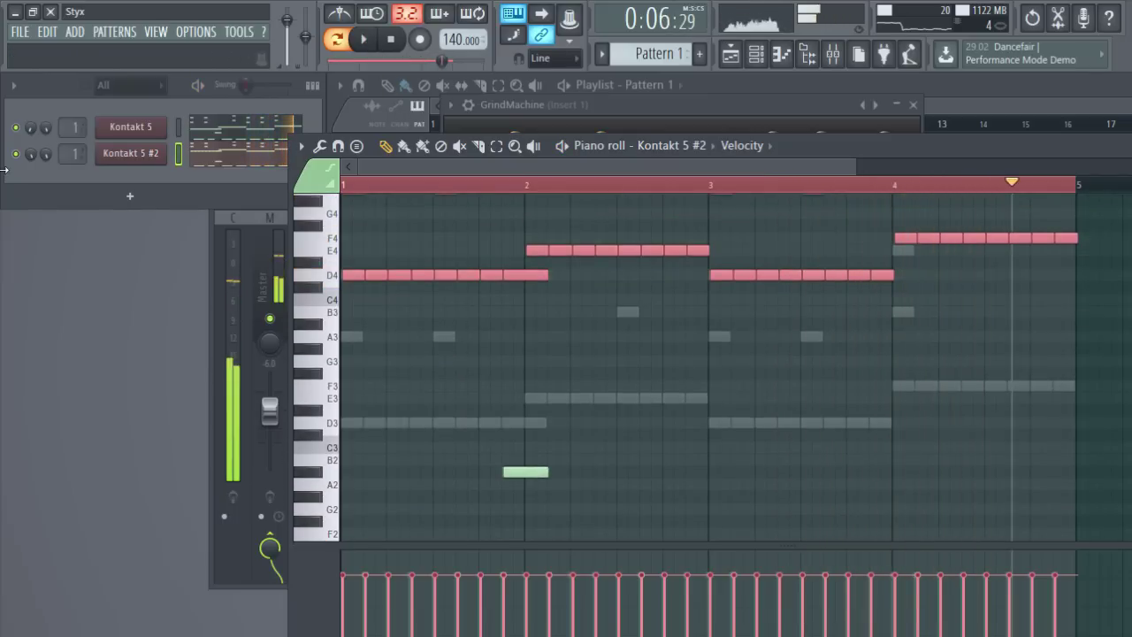
- With Kontakt 5 muted, delete the A#2 note in Kontakt 5 #2 and shorten bar 1's last D4 note to end at bar 2
left_click(19, 128)
left_click(363, 40)
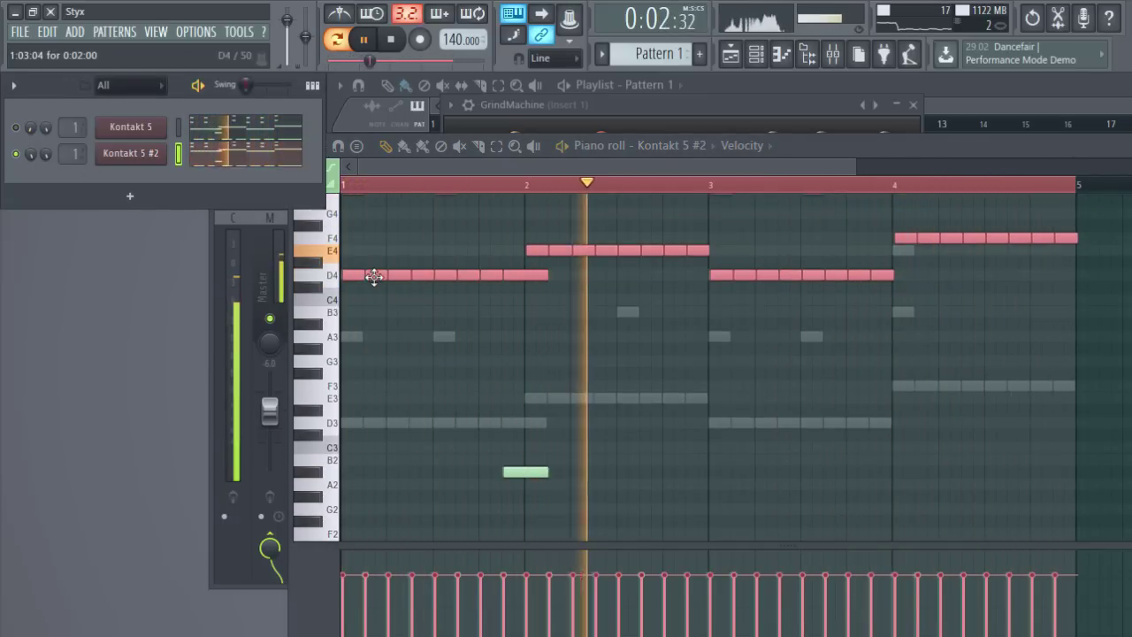
key("space")
scroll(508, 341, "down", 3)
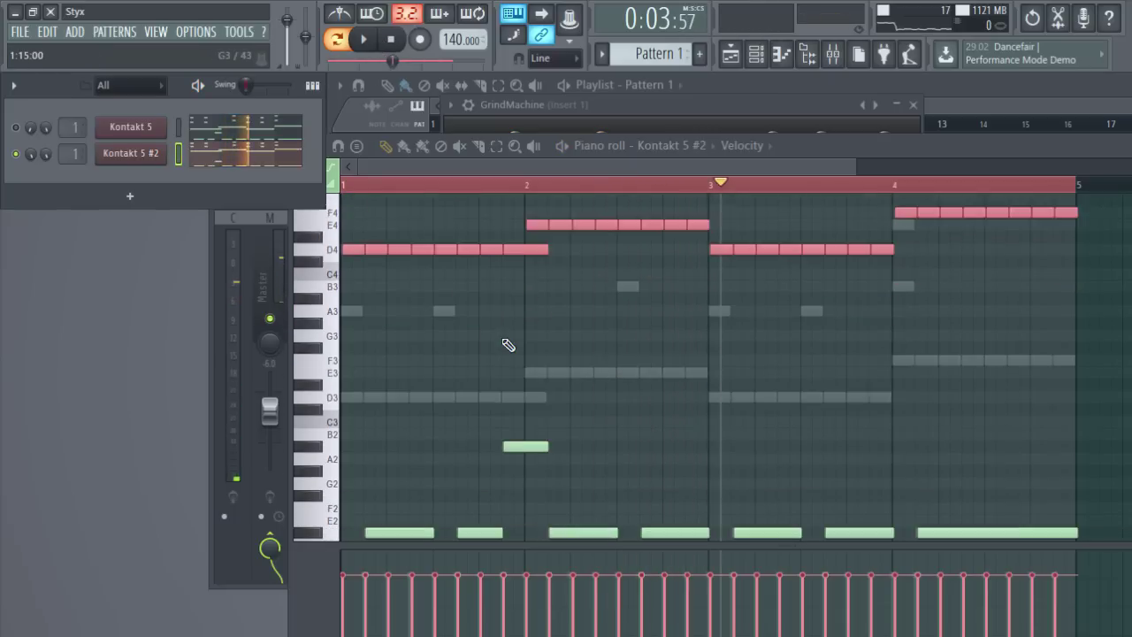
scroll(540, 336, "up", 3)
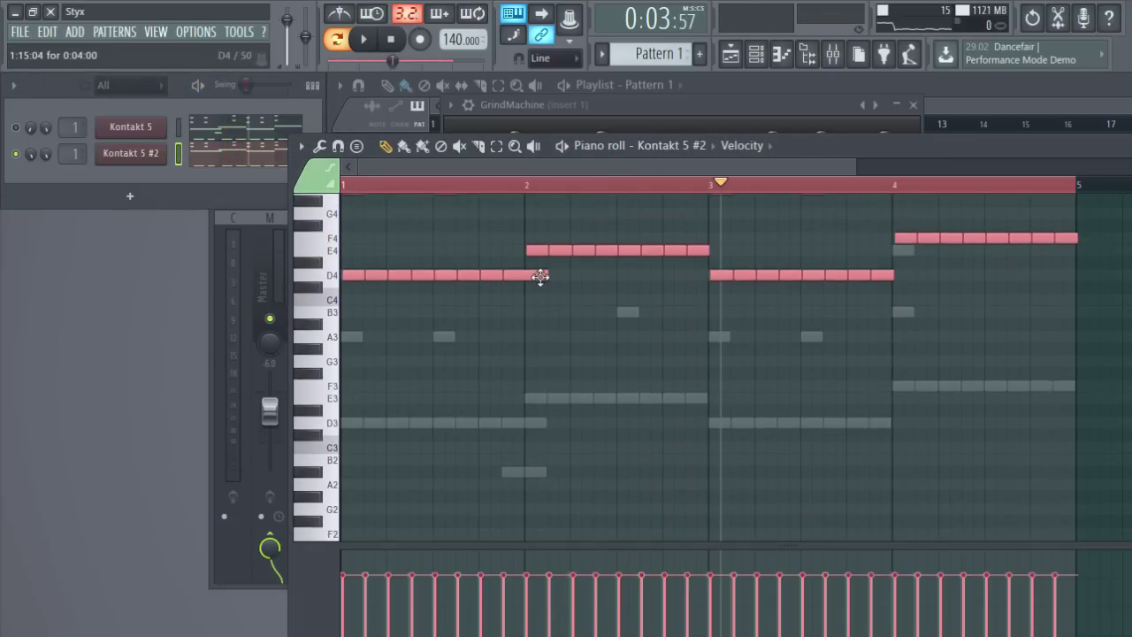
mouse_move(543, 278)
left_mouse_down()
mouse_move(517, 279)
mouse_move(550, 277)
left_mouse_up()
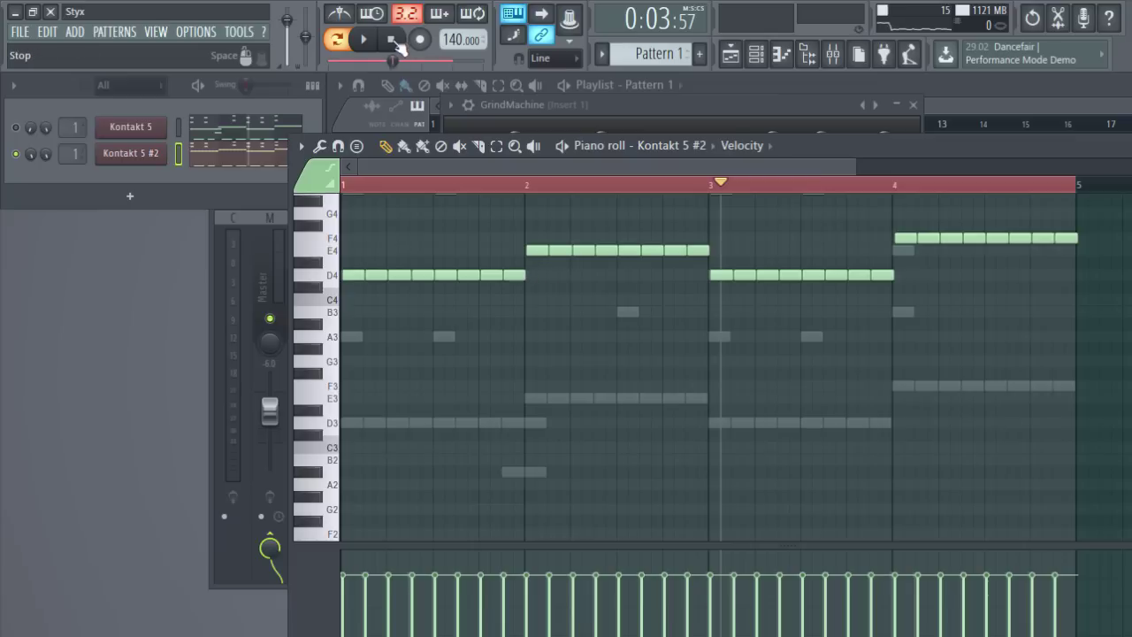
left_click(366, 40)
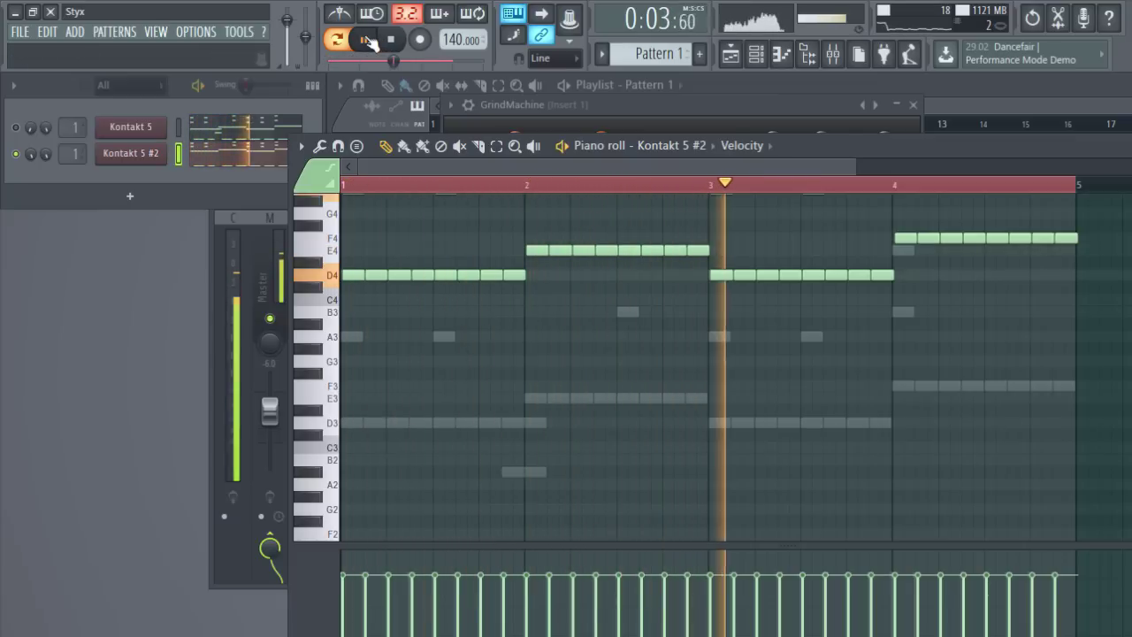
left_click(368, 40)
- Switch to the Kontakt 5 piano roll, transpose its upper notes up one octave and match bar 1's ending to Kontakt 5 #2
scroll(682, 398, "up", 4)
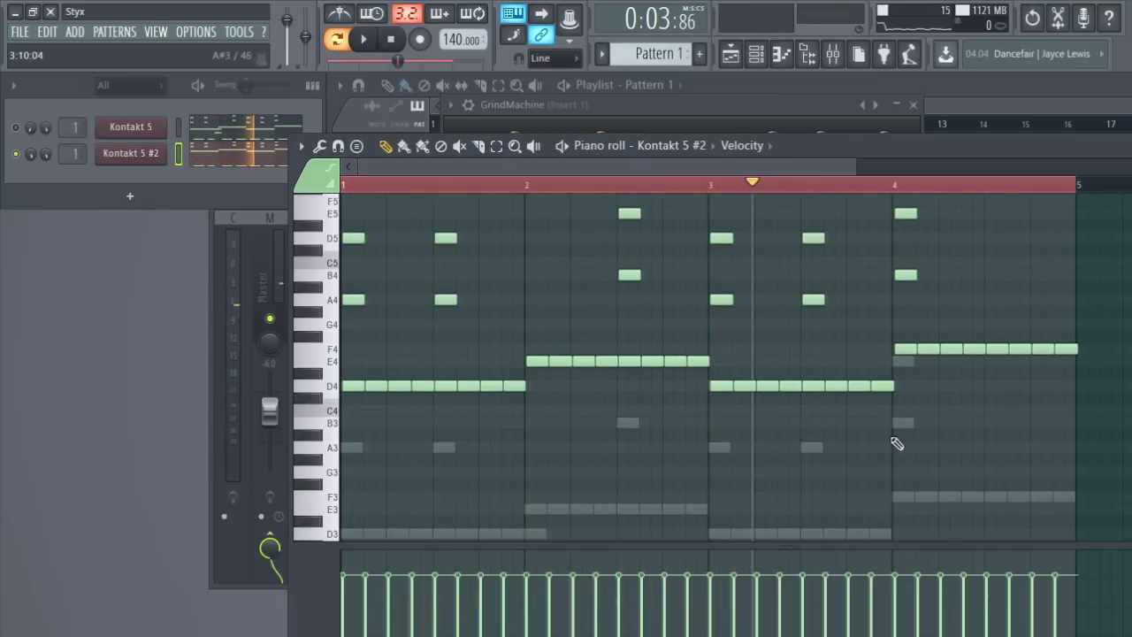
left_click_drag(1084, 459, 347, 197)
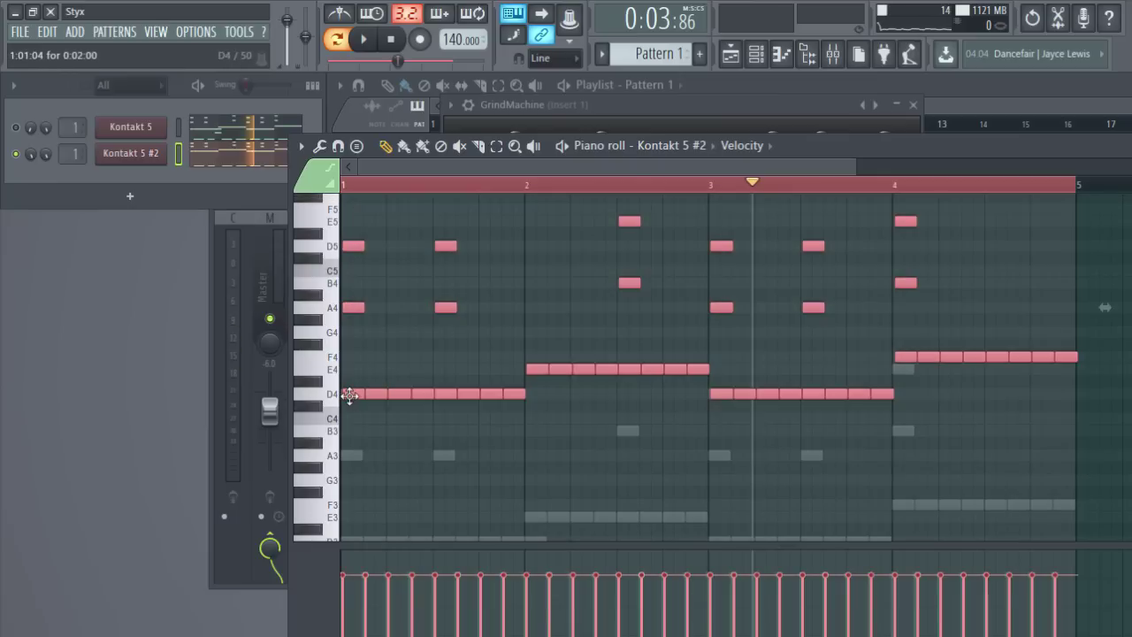
left_click(672, 146)
left_click(672, 180)
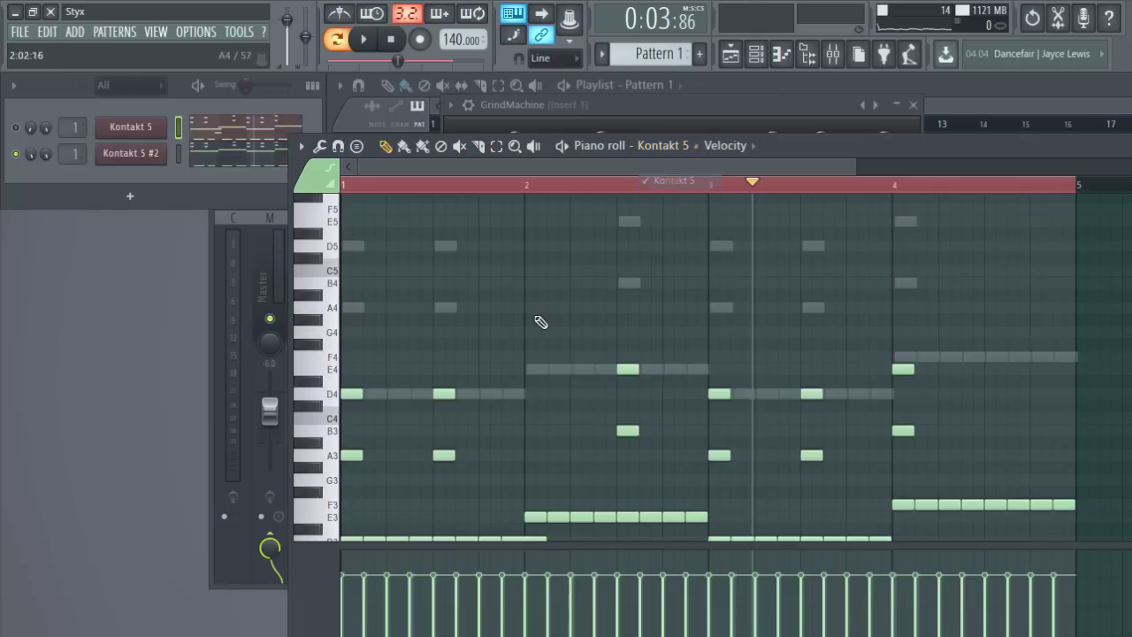
scroll(491, 389, "down", 4)
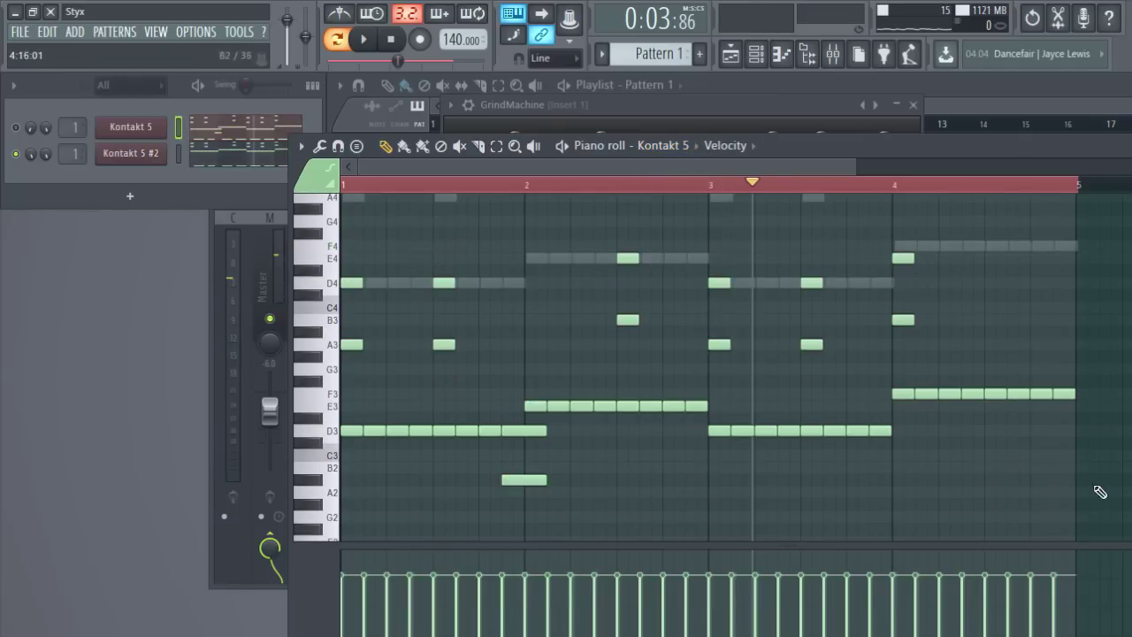
left_click_drag(1100, 491, 345, 202)
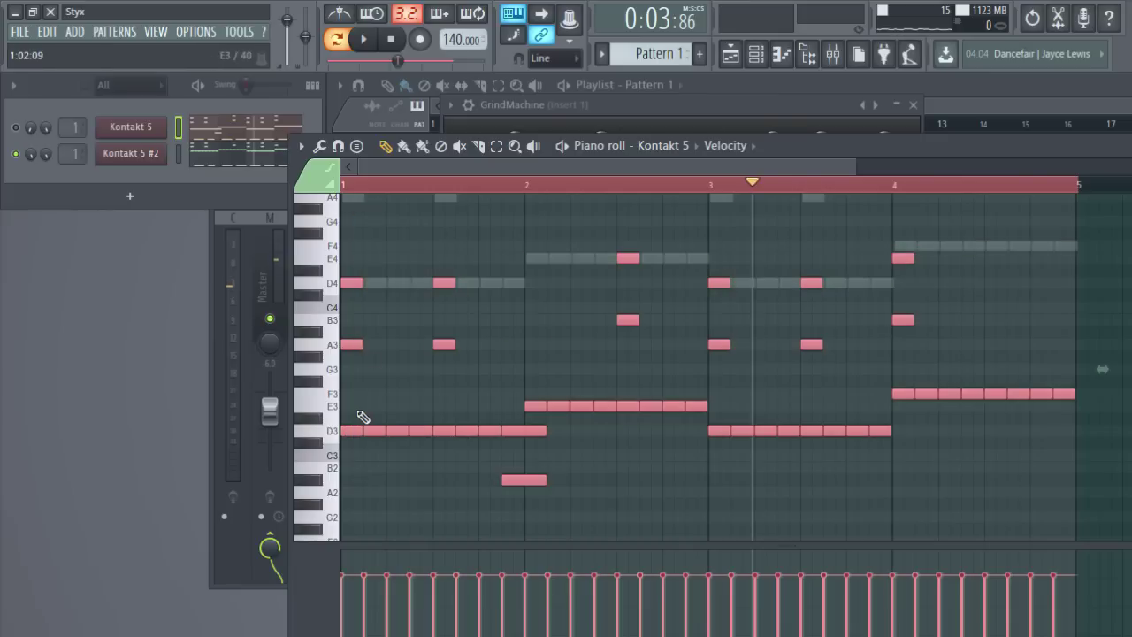
key("ctrl+Up")
scroll(362, 416, "up", 1)
left_click(547, 434)
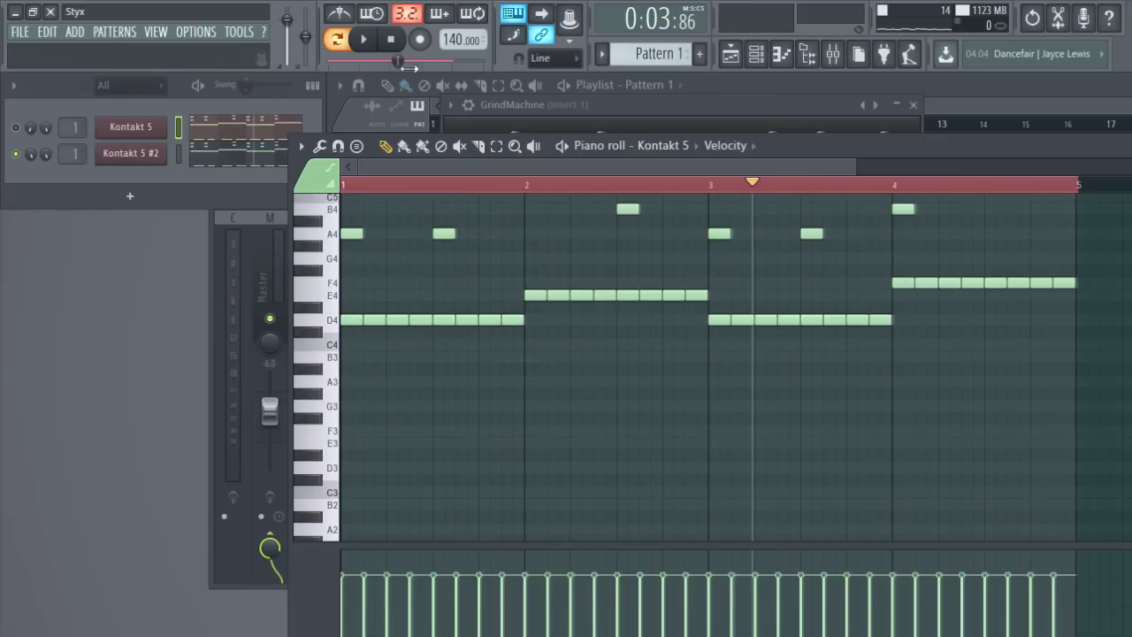
- Unmute Kontakt 5 and audition Pattern 1 with both guitars together, pausing playback when done
left_click(362, 39)
left_click(46, 182)
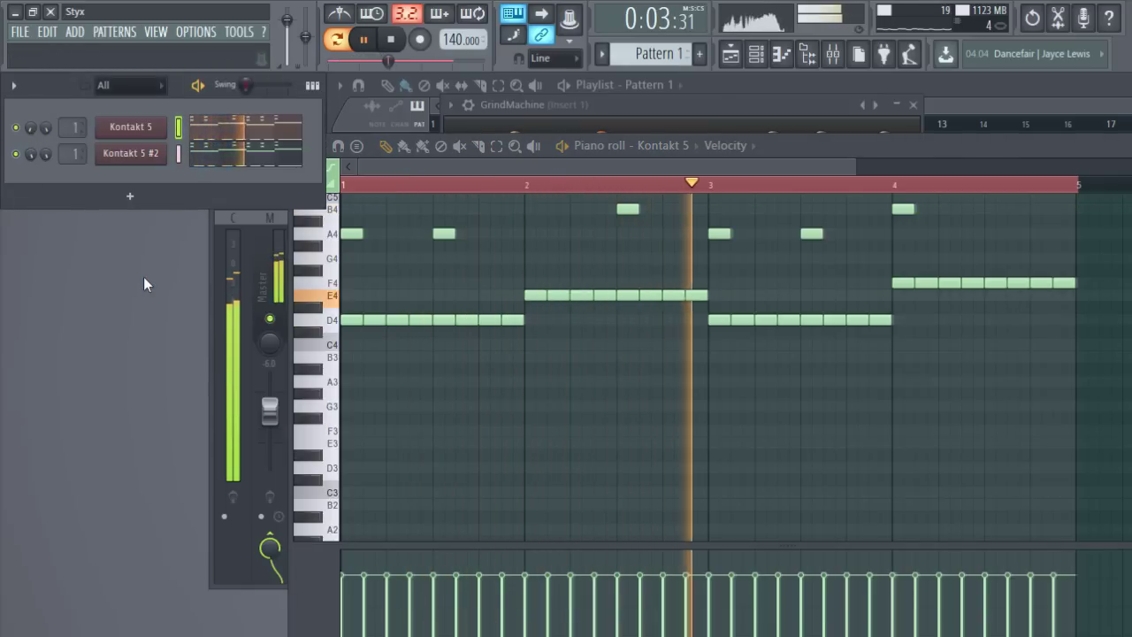
scroll(459, 380, "down", 3)
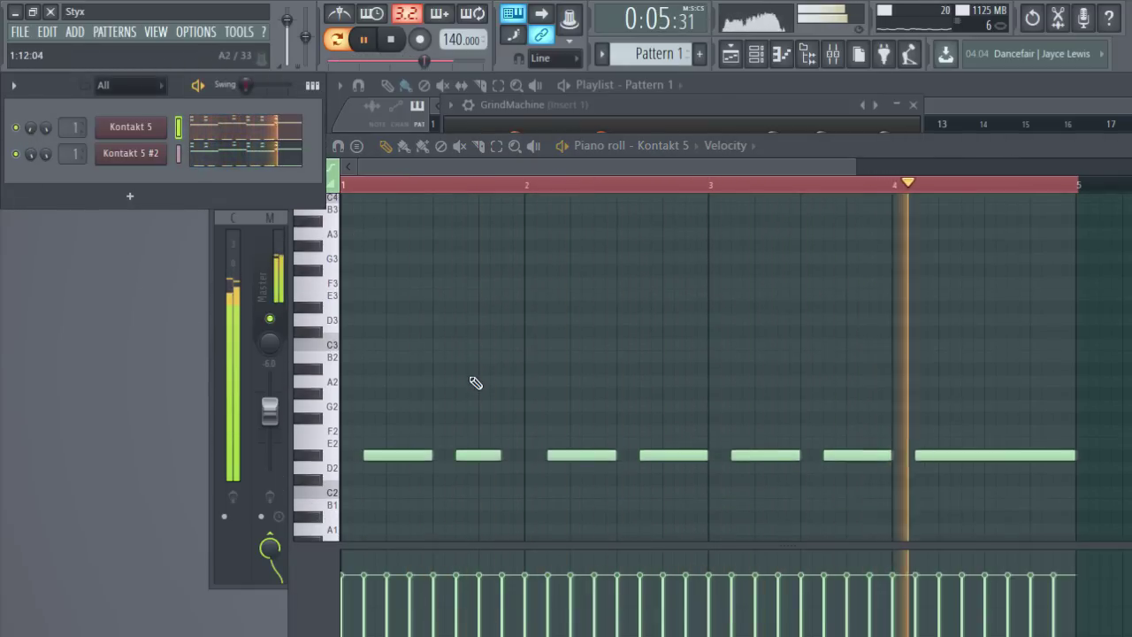
left_click(363, 39)
scroll(421, 393, "up", 2)
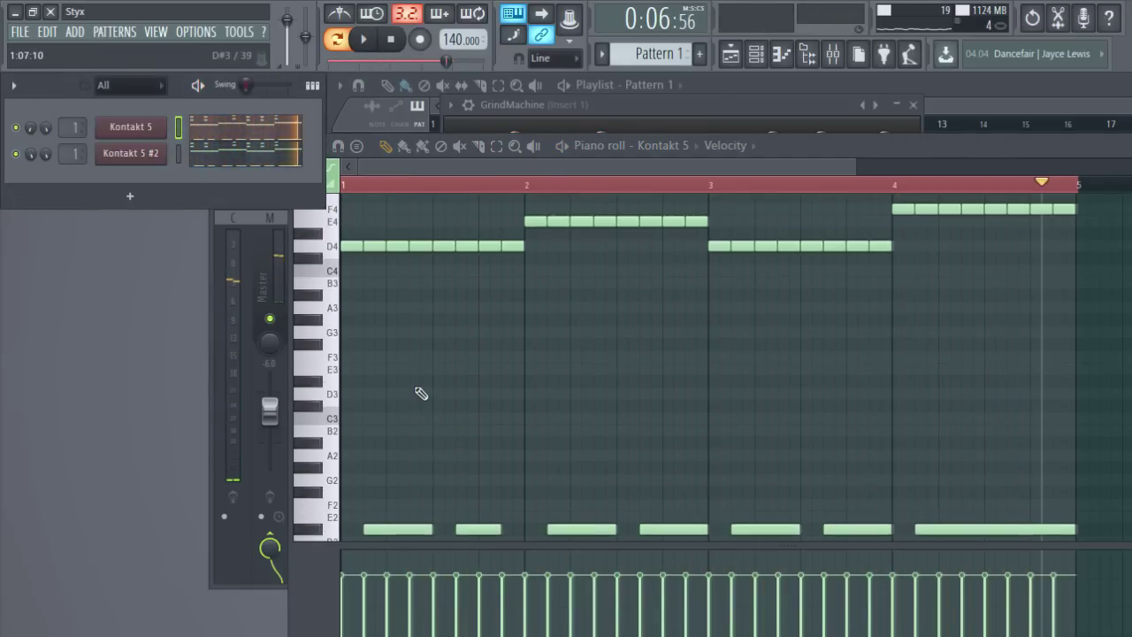
- Preview the D4 key on its own, and replay Pattern 1 from just after the start of bar 1
left_click(330, 249)
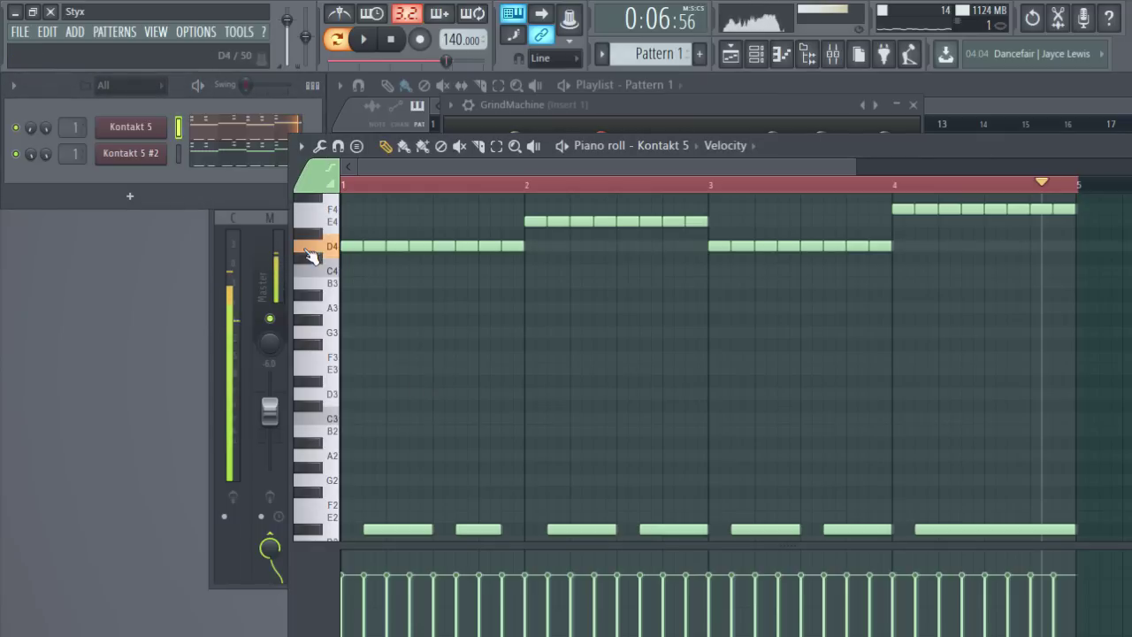
left_click(312, 249)
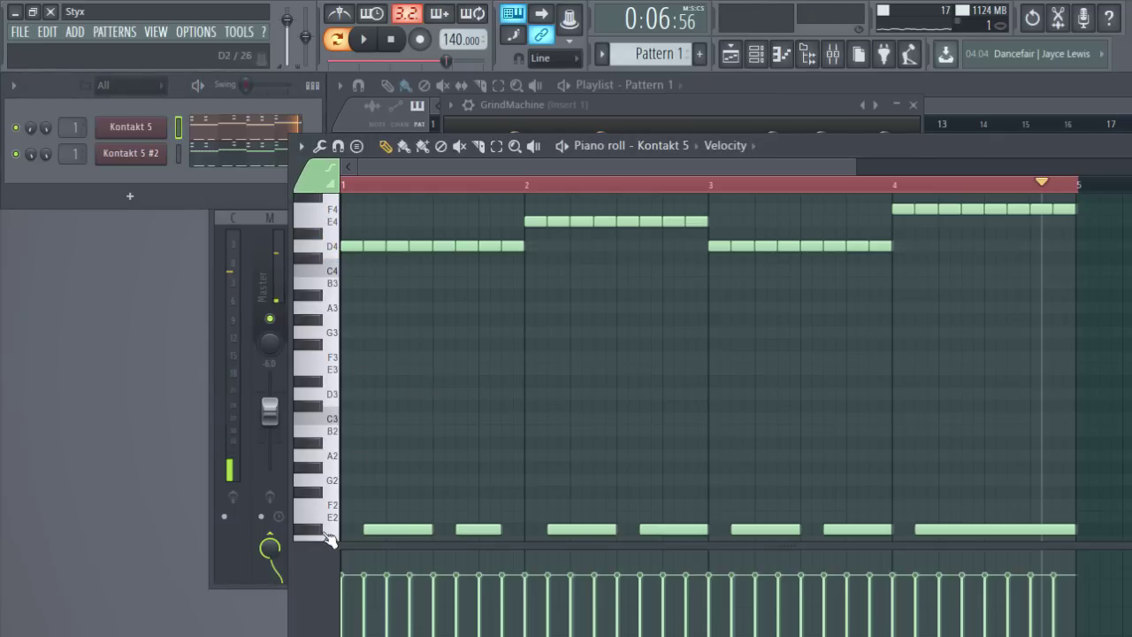
left_click(363, 183)
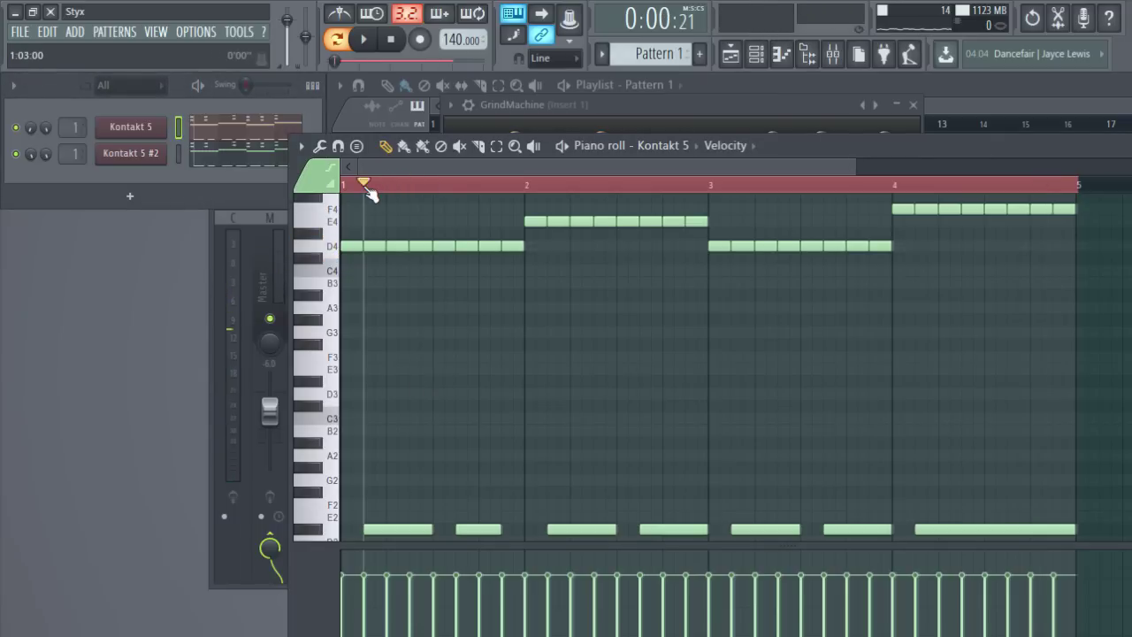
key("space")
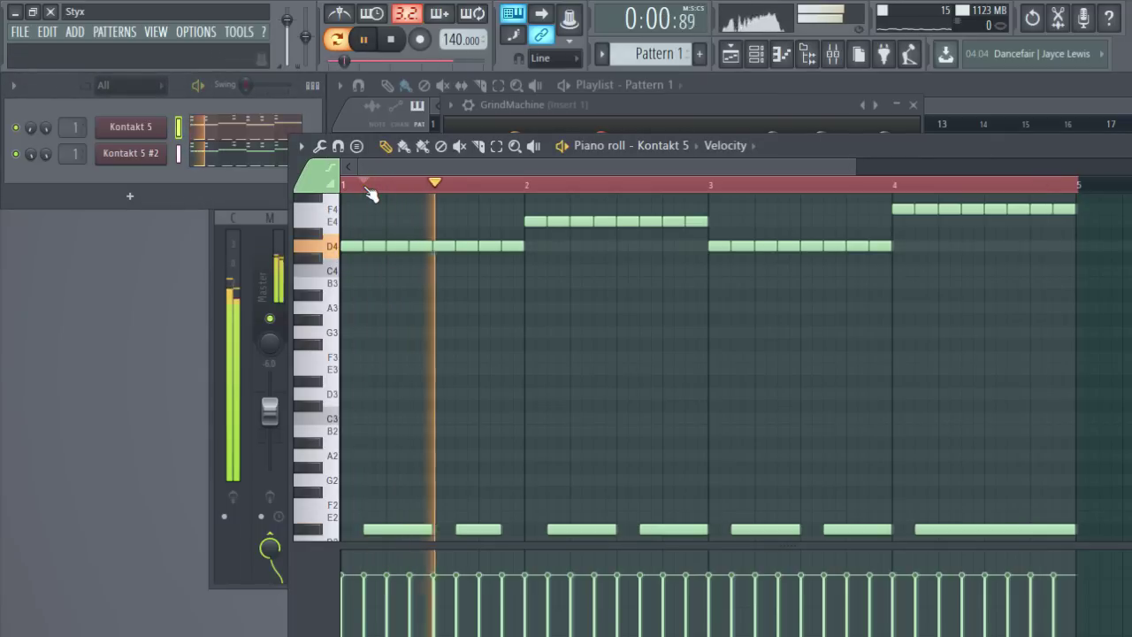
left_click(363, 39)
- Check Renegade's settings in Kontakt 5 and Kontakt 5 #2, closing each window, and review the transposed notes while Pattern 1 plays
left_click(152, 131)
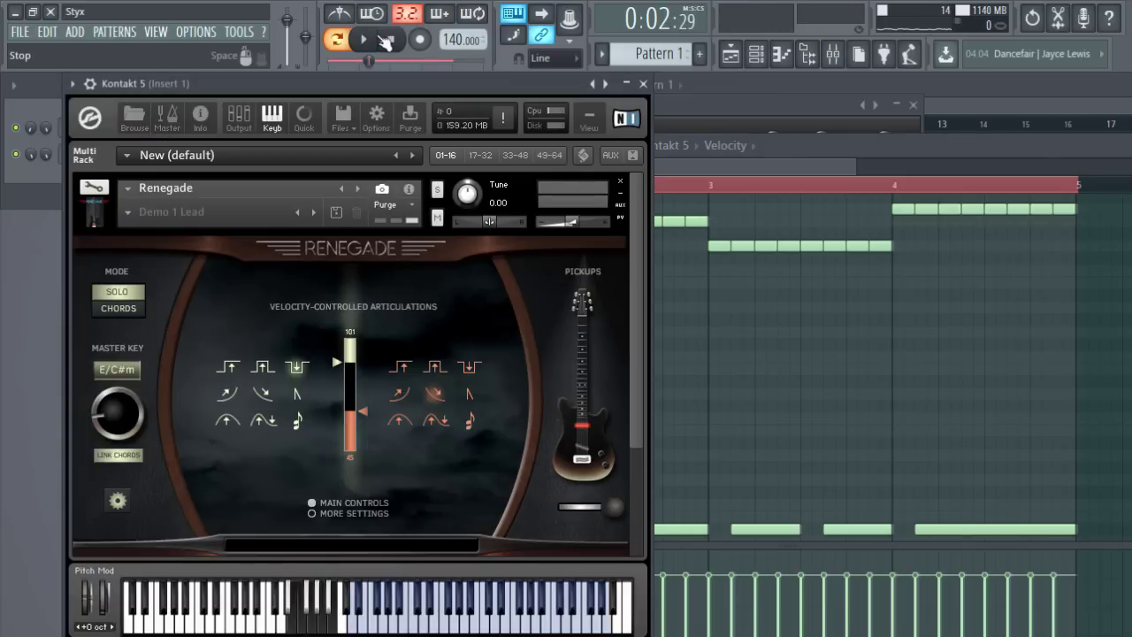
left_click(643, 83)
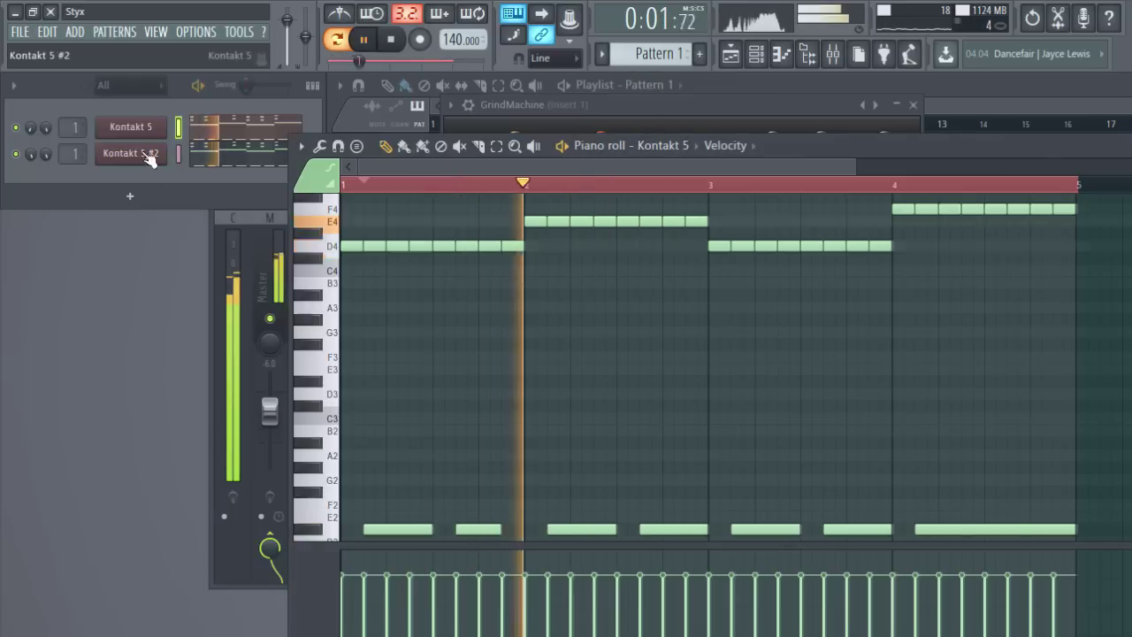
left_click(151, 151)
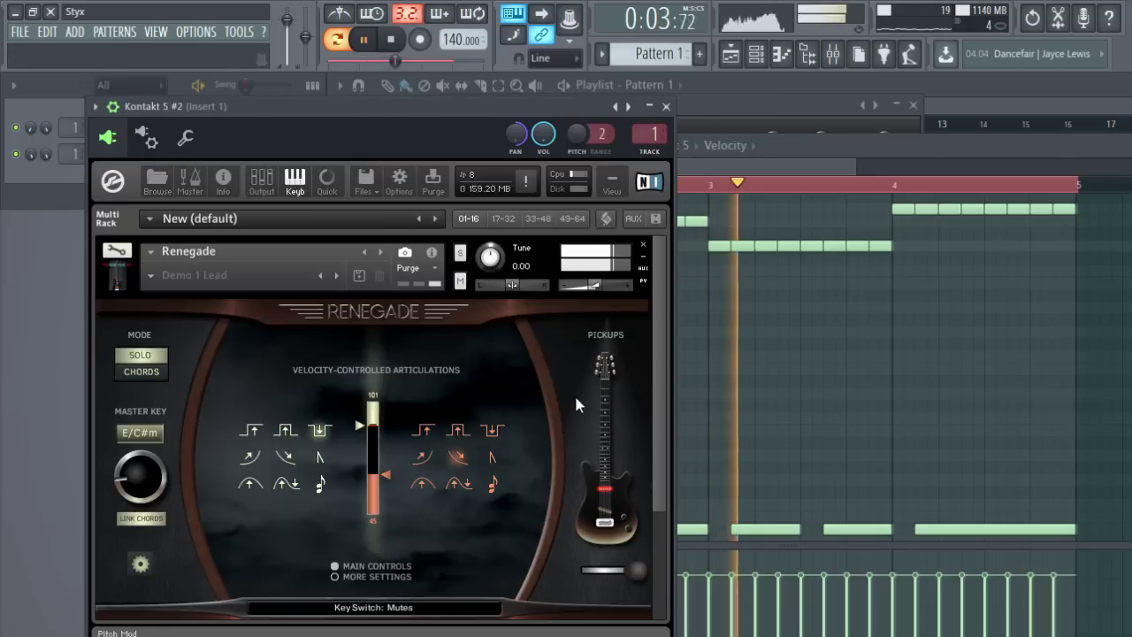
left_click(666, 107)
scroll(462, 348, "up", 3)
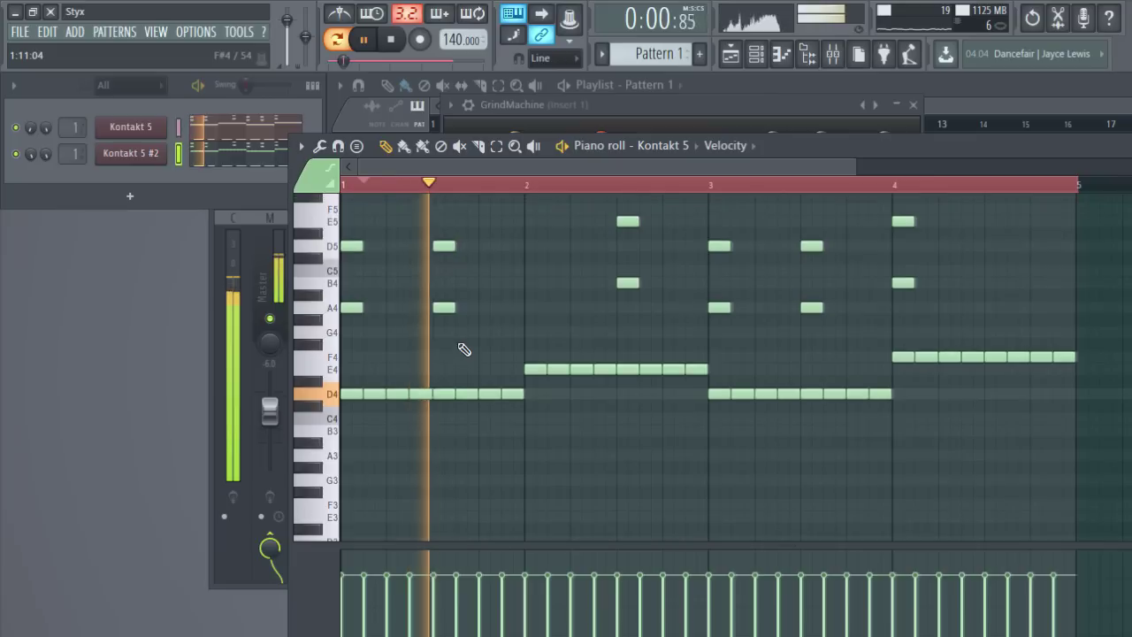
- Review the Kontakt 5 notes while Pattern 1 plays, close the piano roll and pause playback
scroll(515, 340, "up", 1)
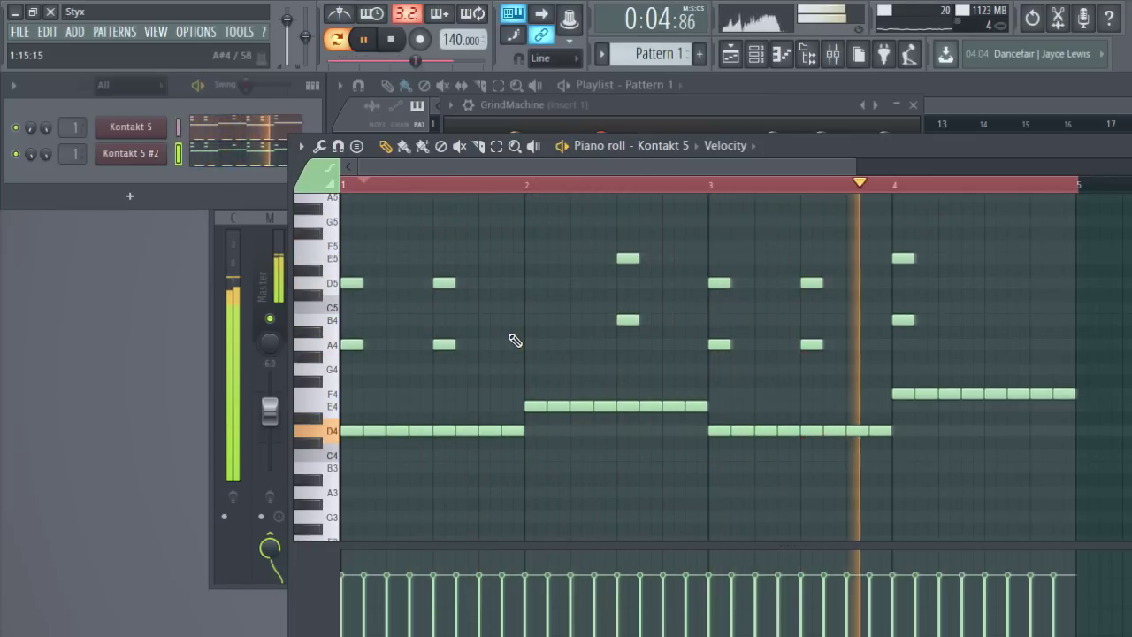
left_click_drag(769, 145, 599, 183)
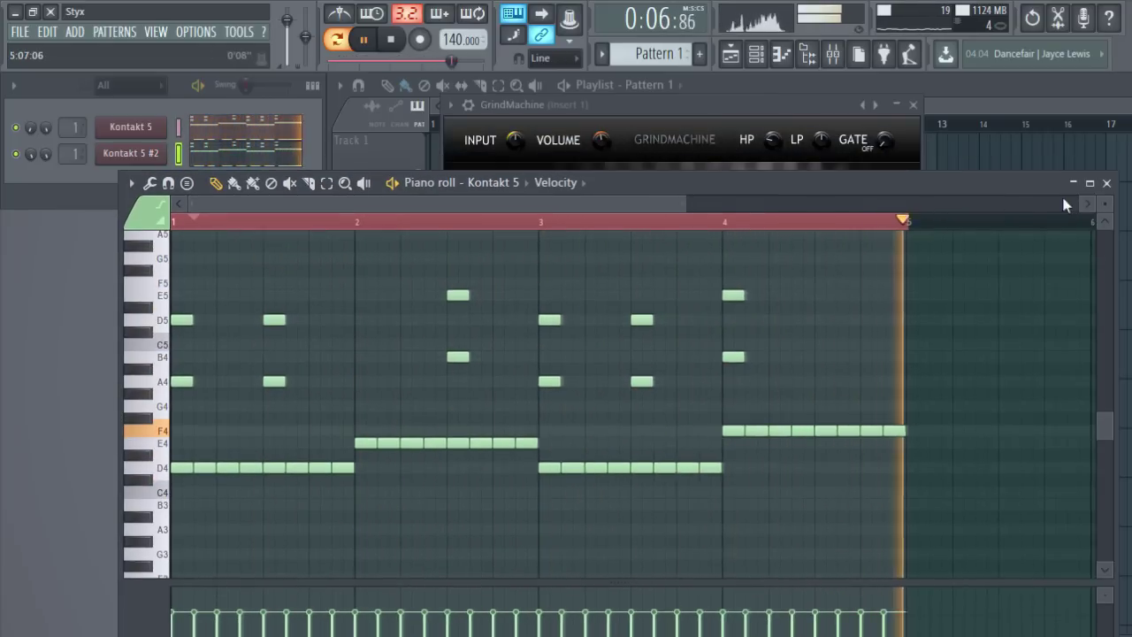
left_click(1106, 183)
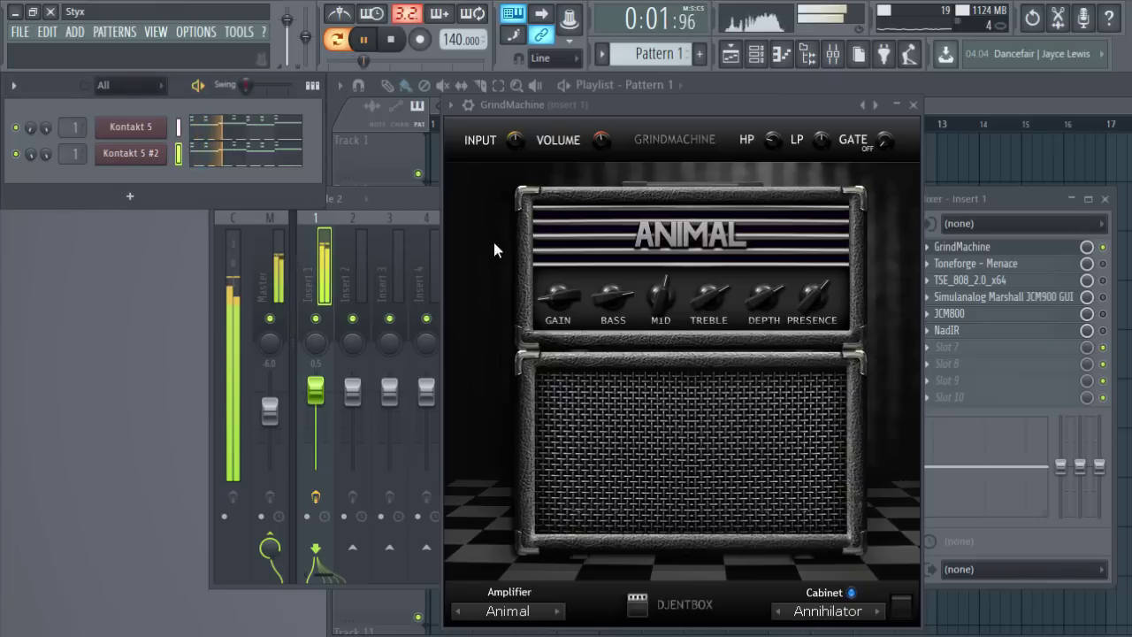
left_click(363, 39)
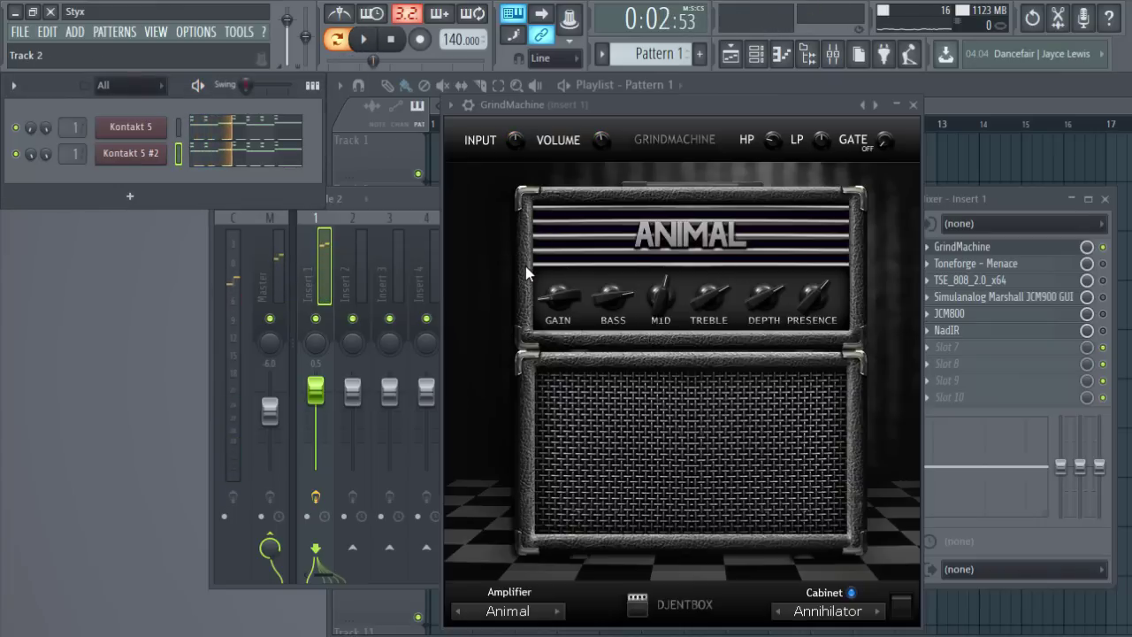
- Compare GrindMachine's Djent Box pedal on and off while Pattern 1 plays, leaving it off and closing the plugin window
left_click(676, 606)
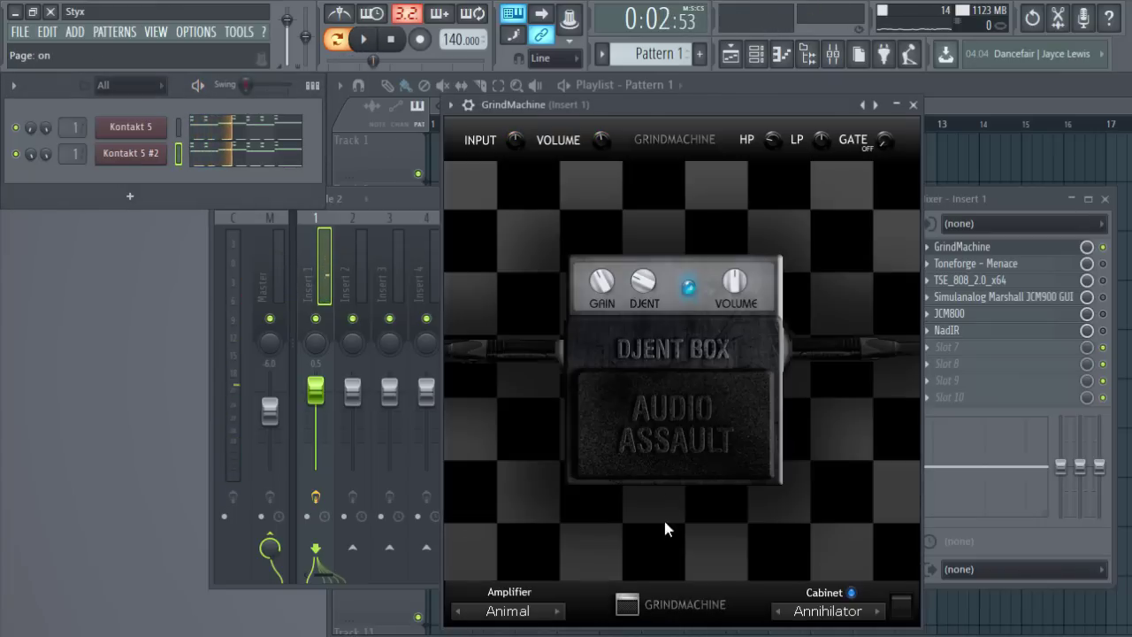
key("space")
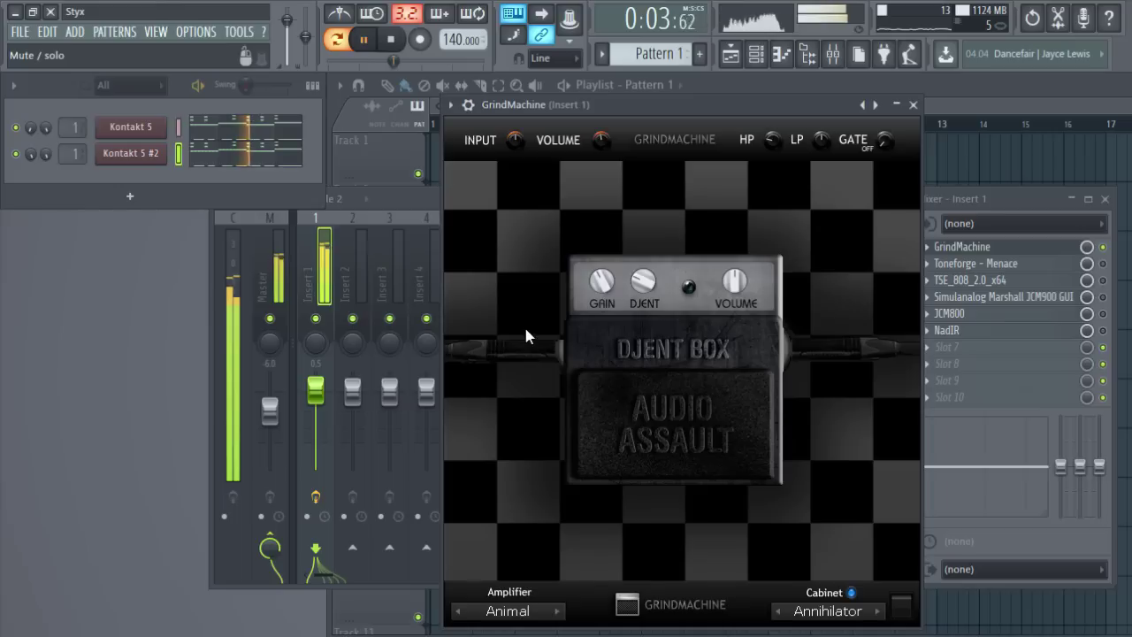
left_click(655, 418)
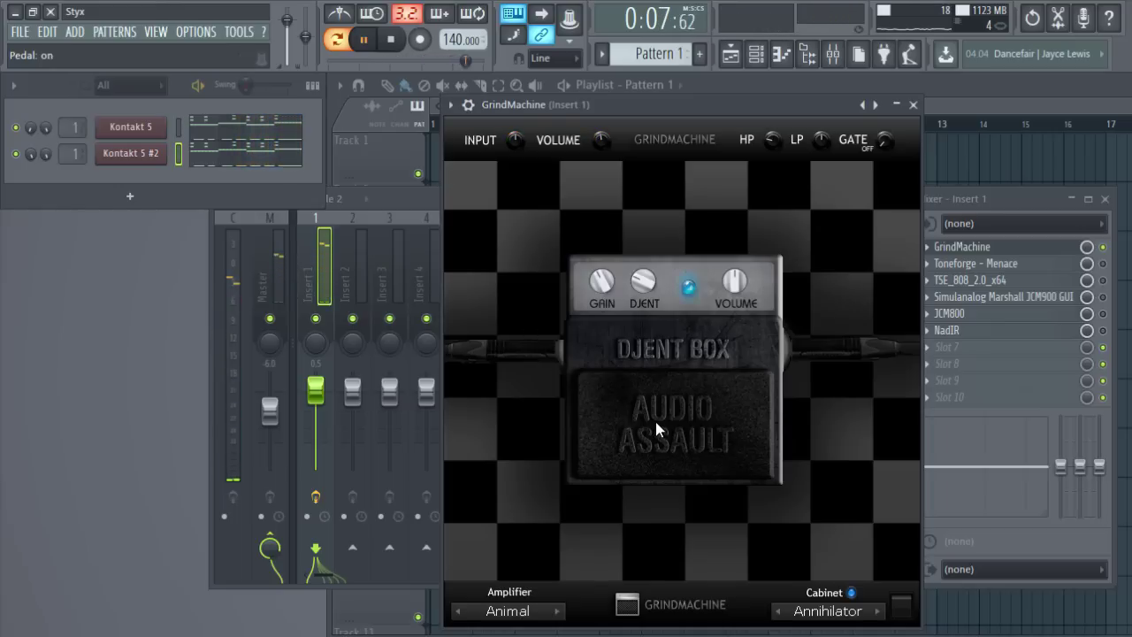
left_click(654, 418)
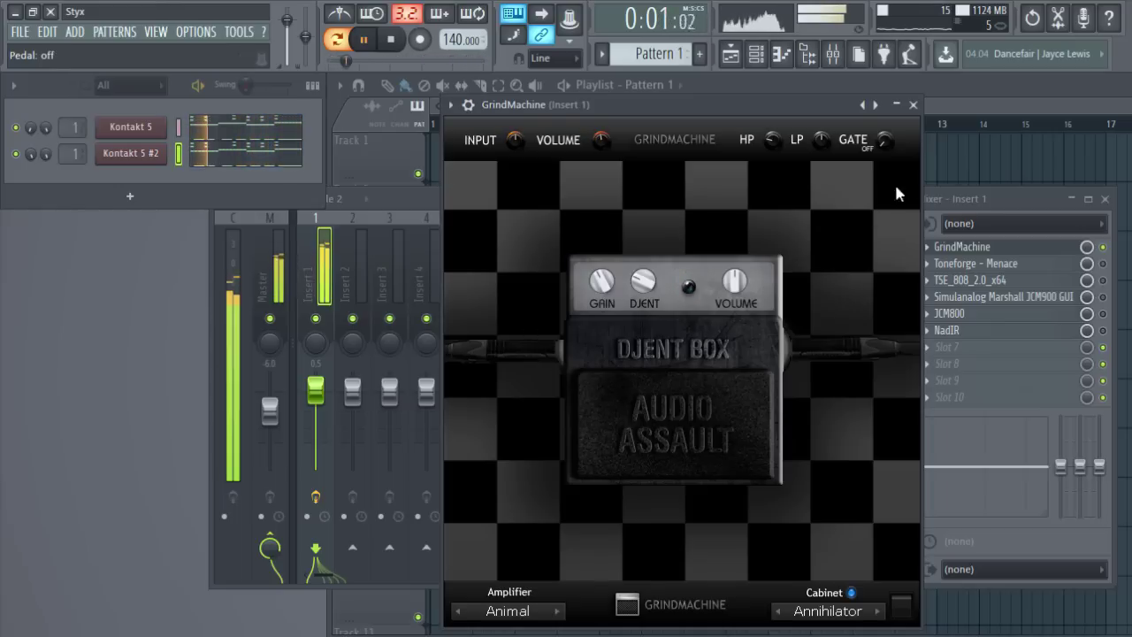
left_click(915, 106)
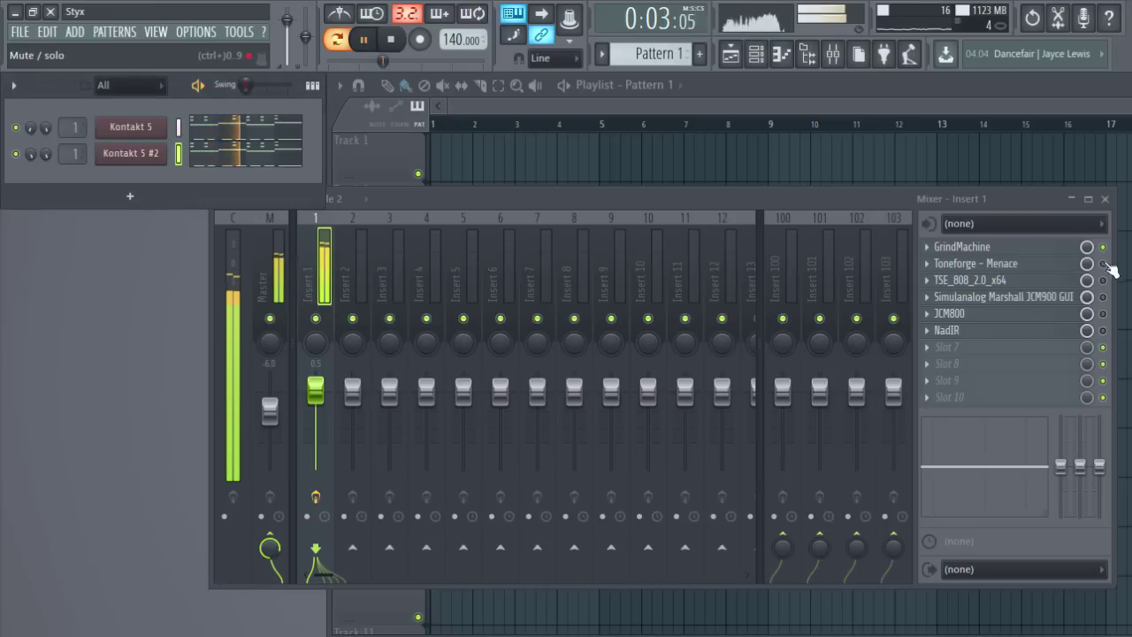
- Audition Pattern 1 through Toneforge - Menace instead of GrindMachine on Insert 1, close its window and pause playback
left_click(970, 264)
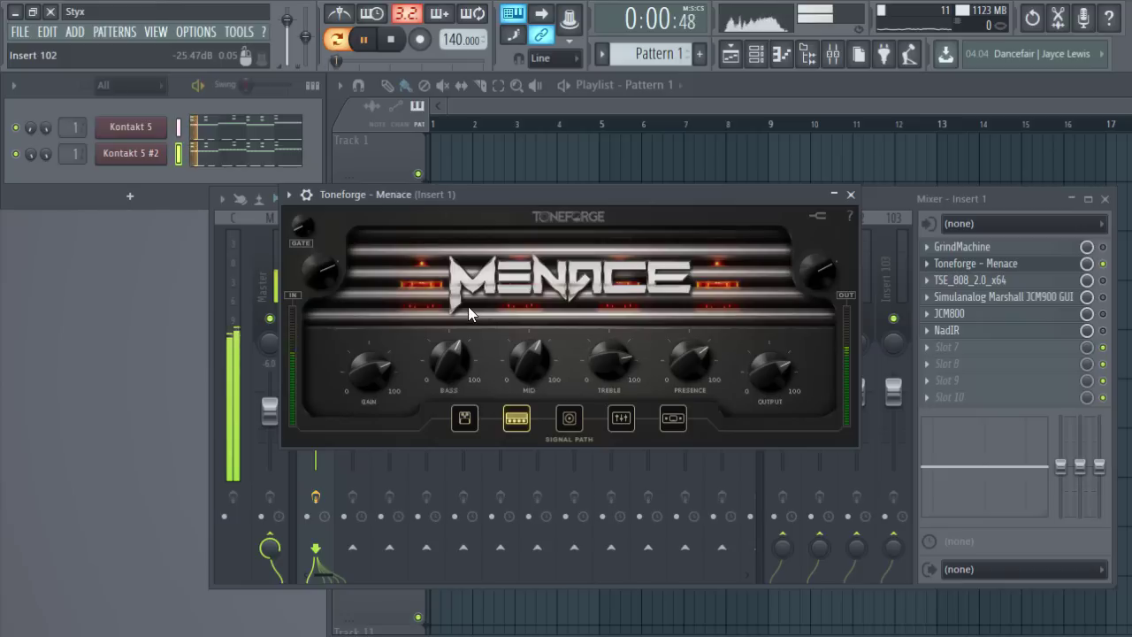
left_click(850, 195)
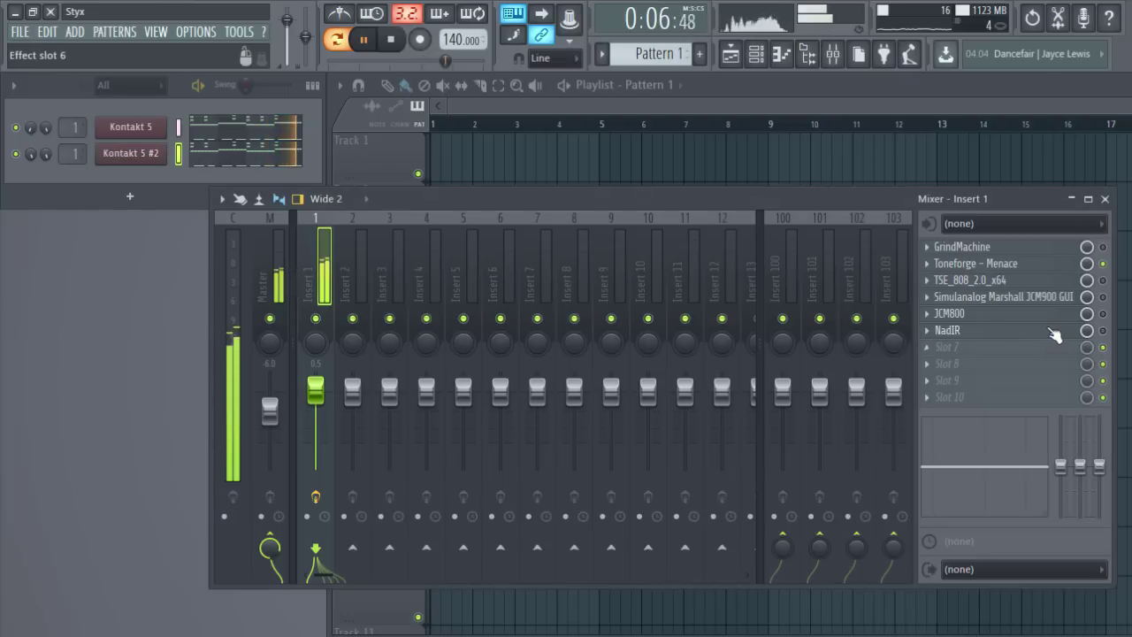
left_click(365, 41)
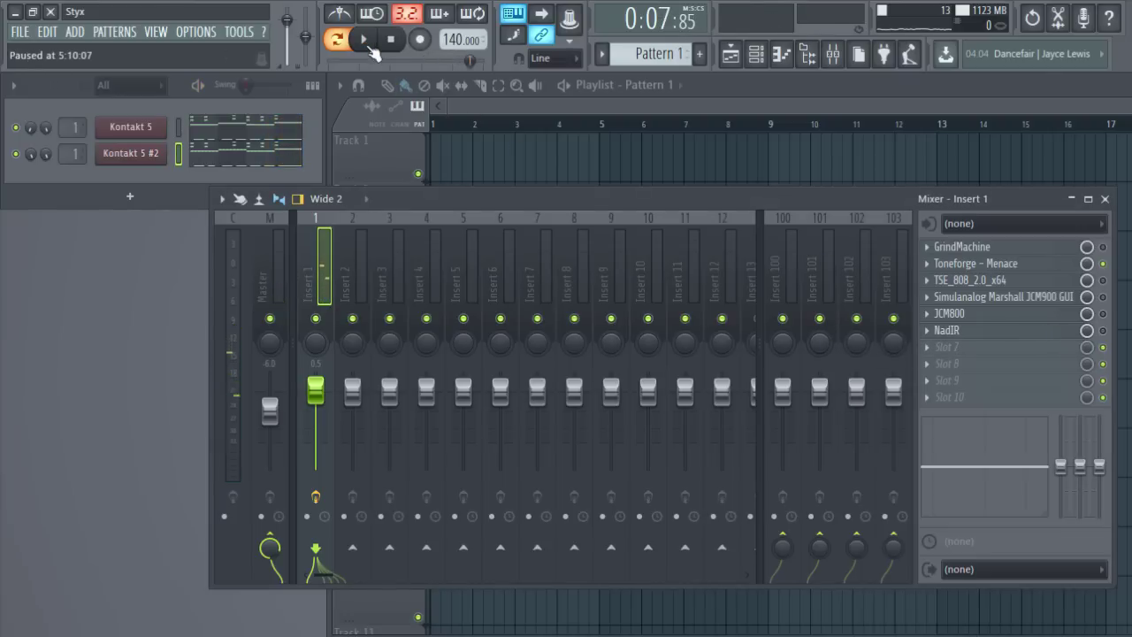
- Mute Kontakt 5 #2 and play Pattern 1 through TSE_808_2.0_x64 and Simulanalog Marshall JCM900 GUI, with Toneforge - Menace disabled
left_click(15, 153)
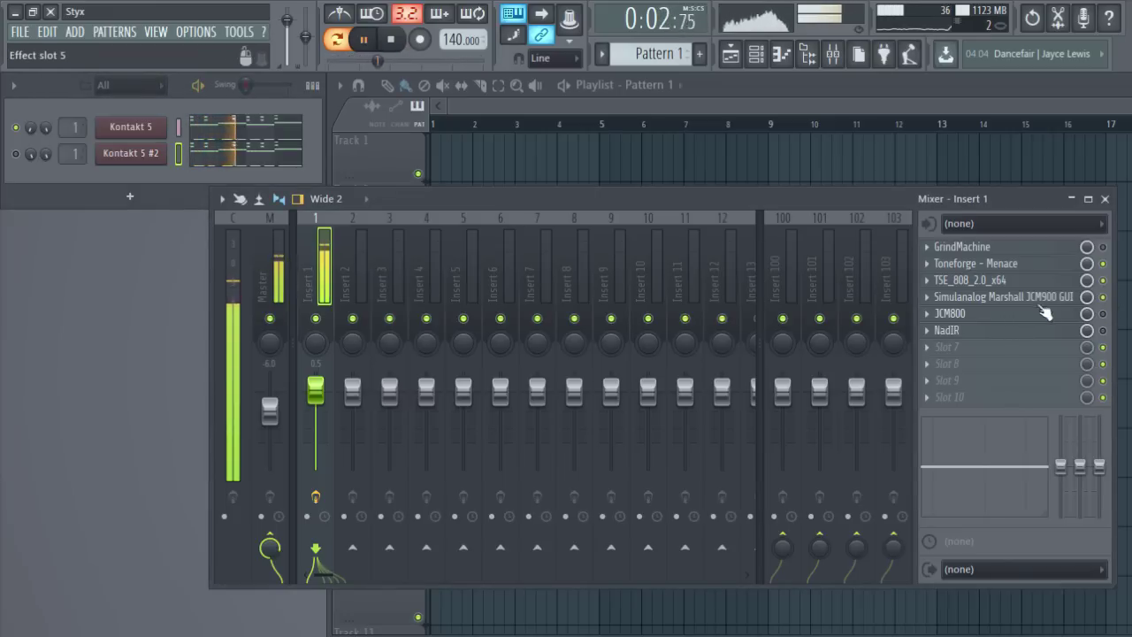
left_click(1102, 263)
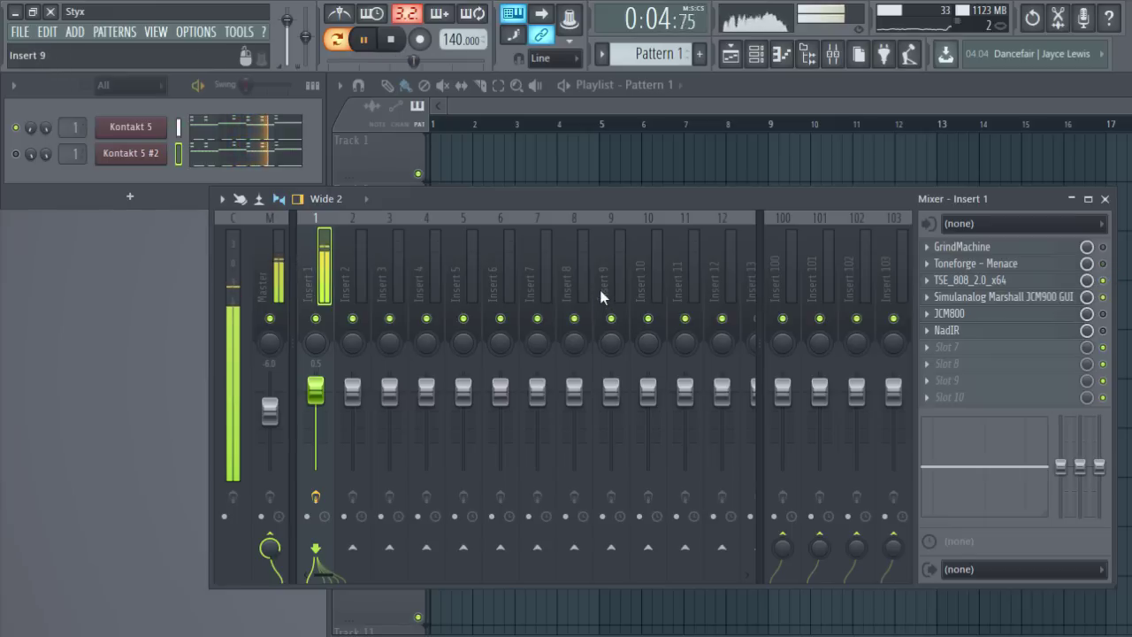
- Compare the piano roll notes of Kontakt 5 and Kontakt 5 #2 while replaying Pattern 1, and stop playback
left_click(207, 132)
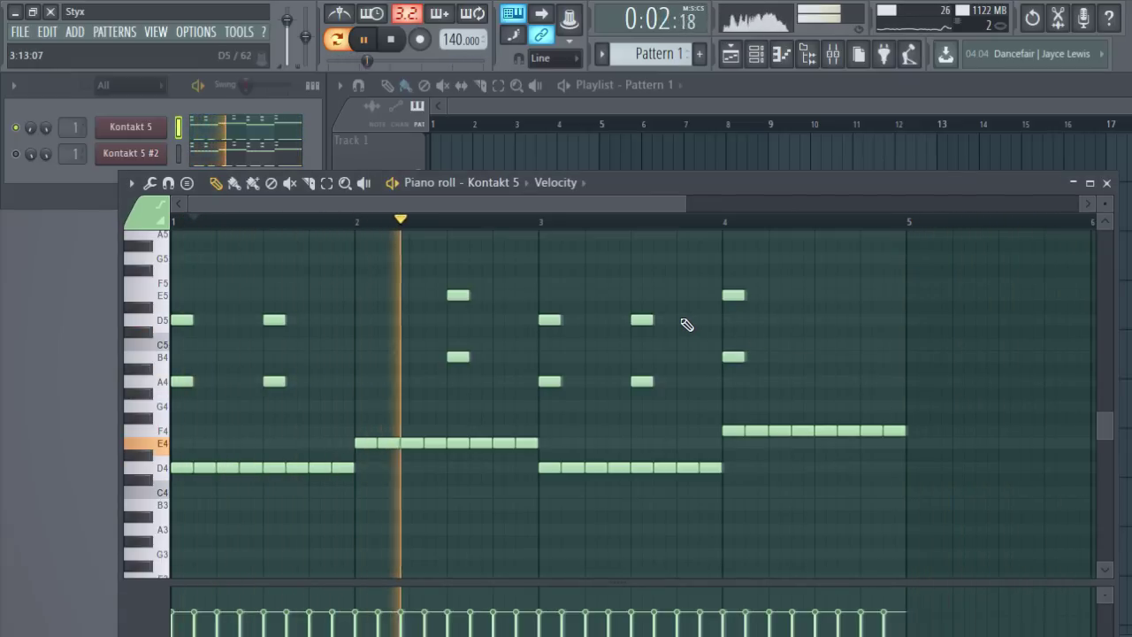
key("KP_Add")
key("KP_Subtract")
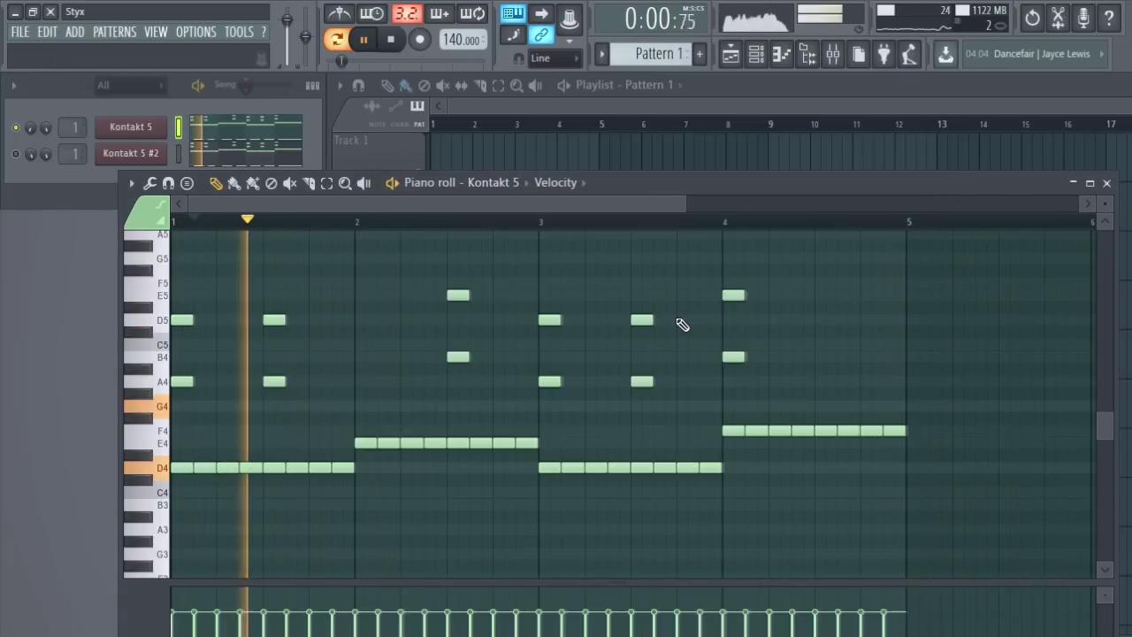
left_click(513, 183)
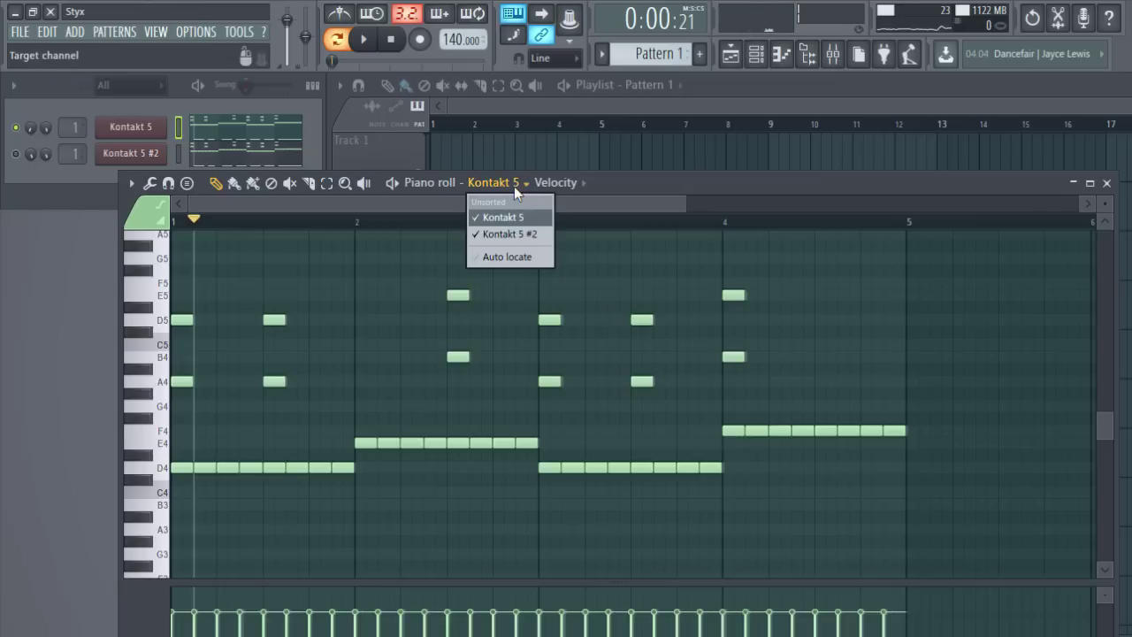
left_click(506, 230)
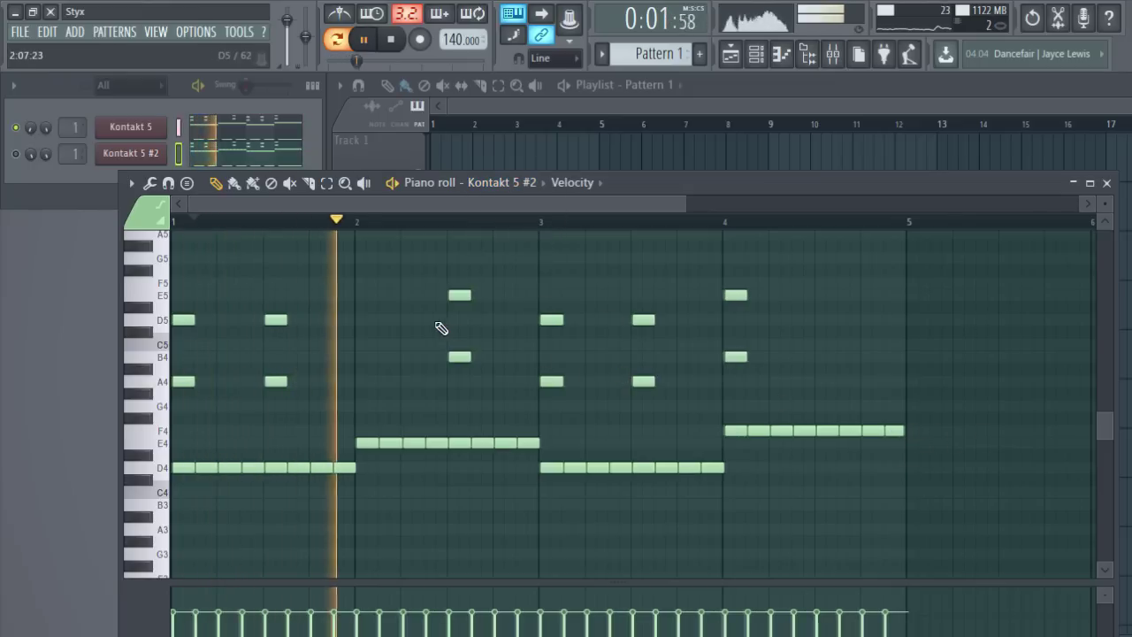
left_click(390, 40)
left_click(363, 40)
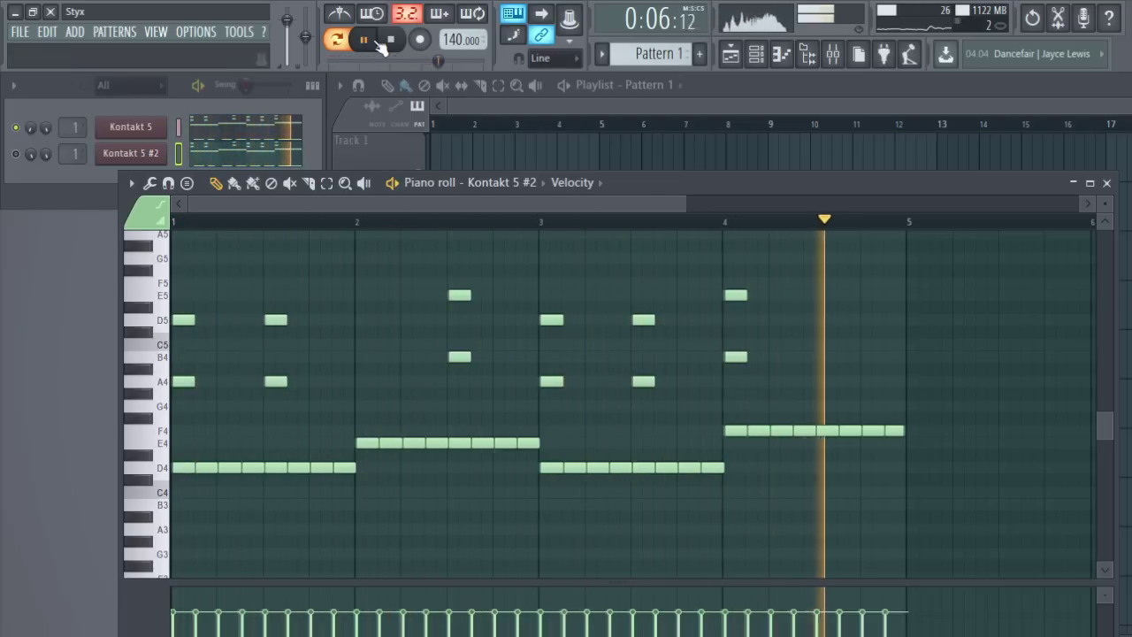
left_click(392, 41)
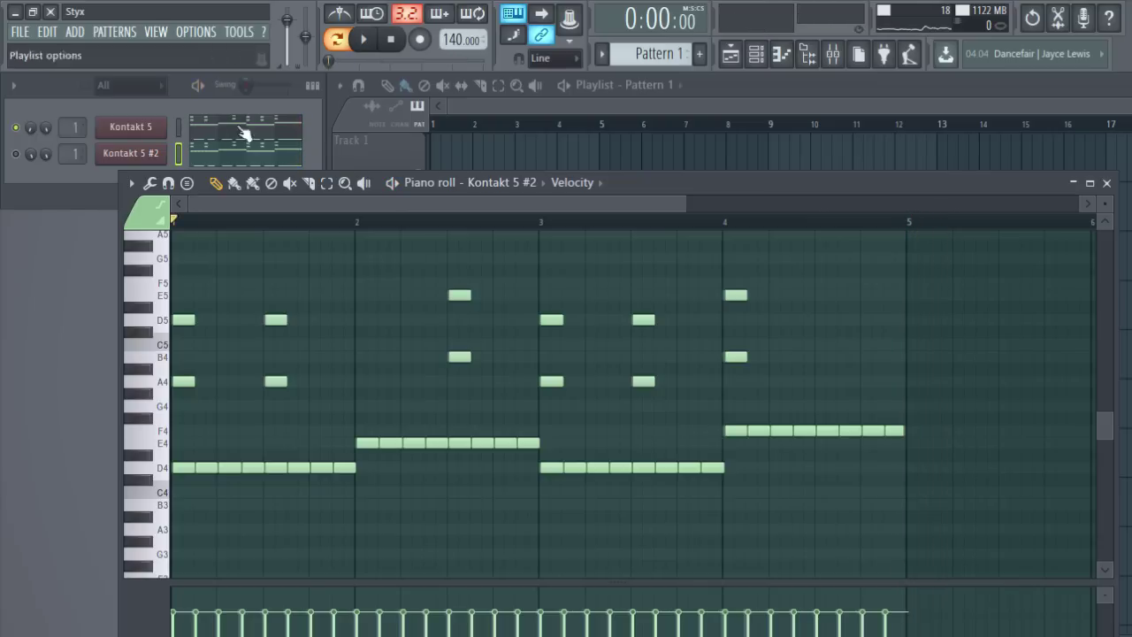
- Open Renegade in Kontakt 5, select the single curved-arch up-arrow articulation for the upper velocity range and preview several keys
left_click(124, 133)
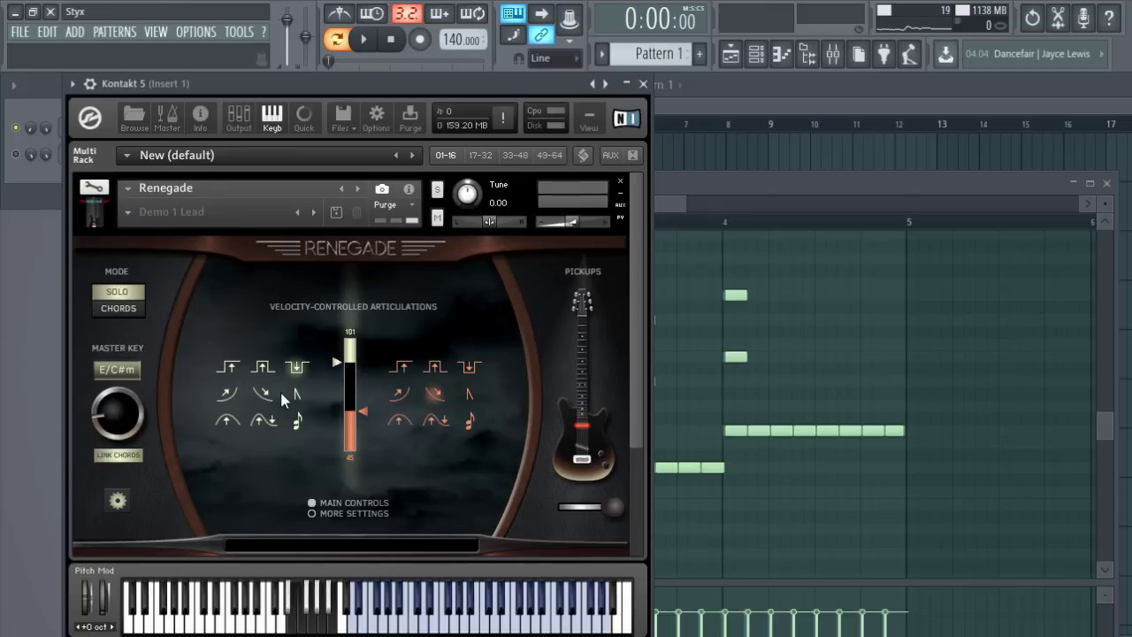
scroll(271, 393, "down", 1)
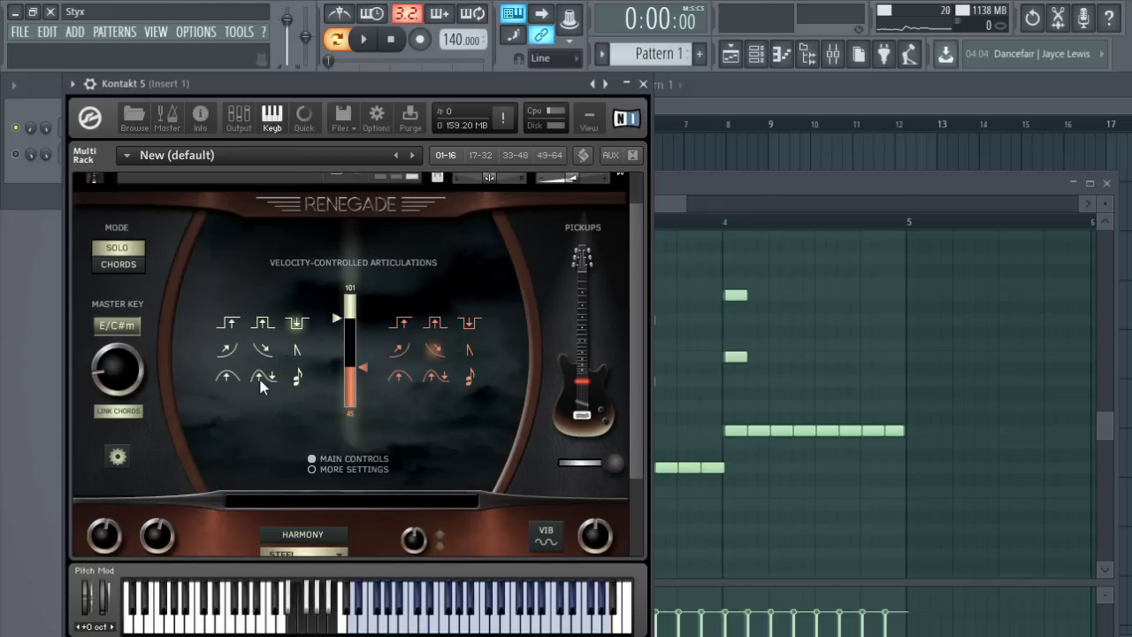
left_click(438, 624)
left_click(224, 386)
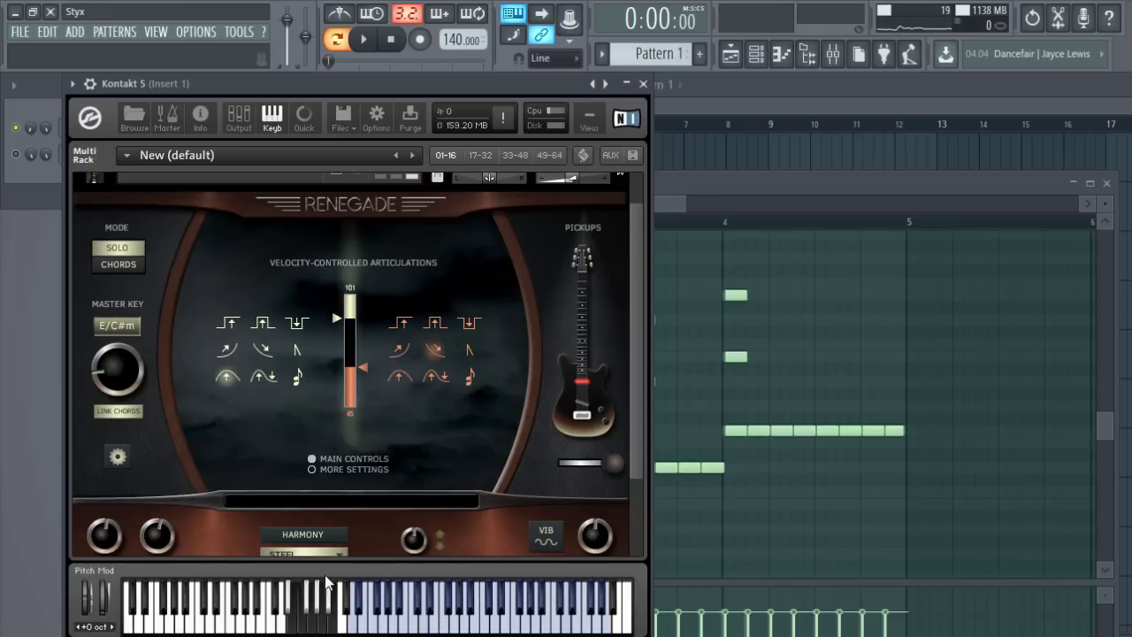
left_click(412, 630)
left_click(455, 629)
- Examine the macros and the last tweaked parameter's automation options in relation to Renegade's vibrato switch
left_click(237, 32)
mouse_move(283, 87)
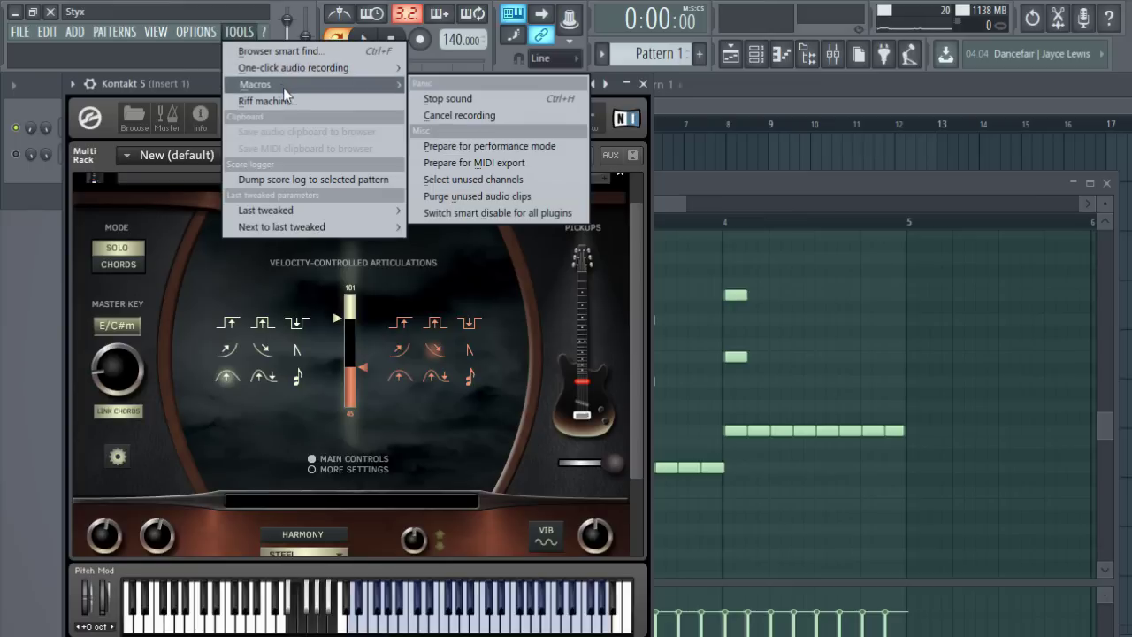
mouse_move(284, 205)
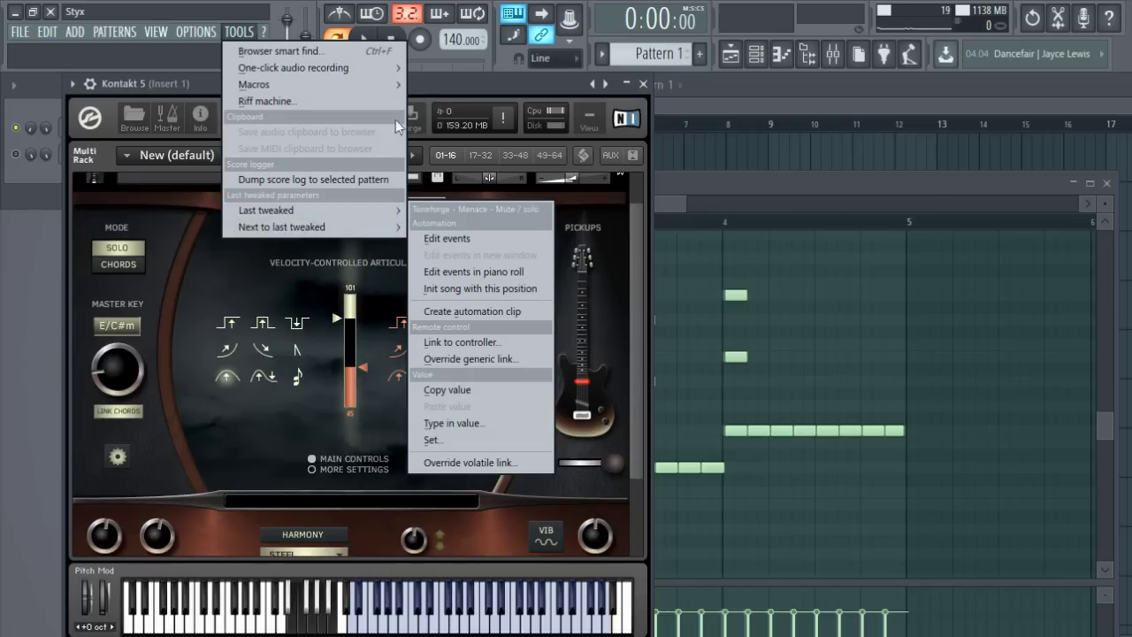
left_click(418, 99)
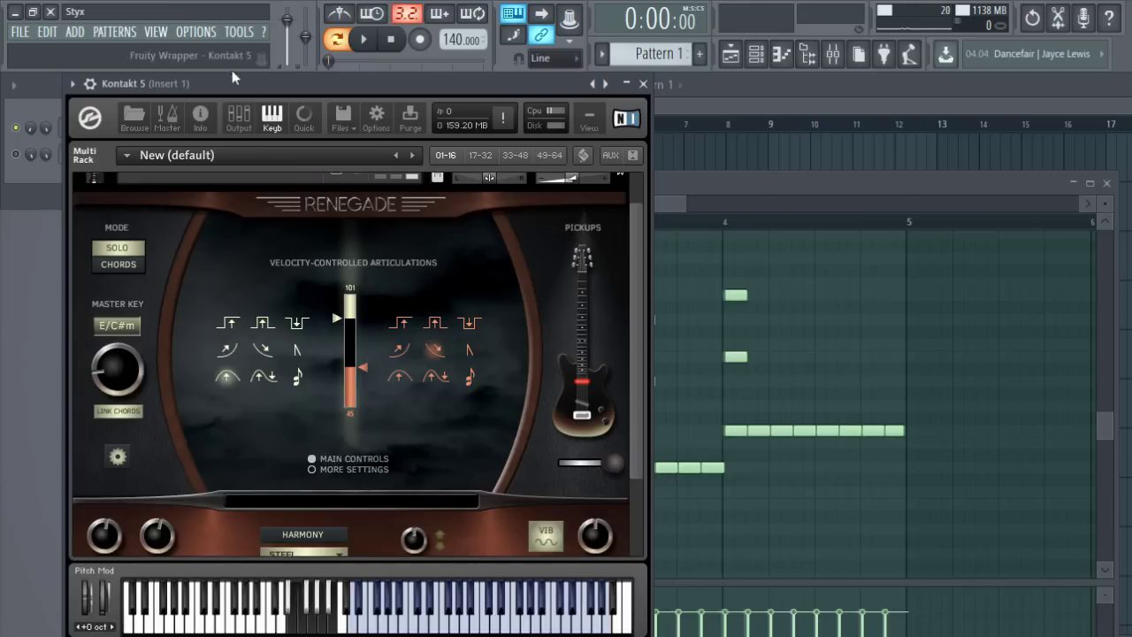
left_click(239, 32)
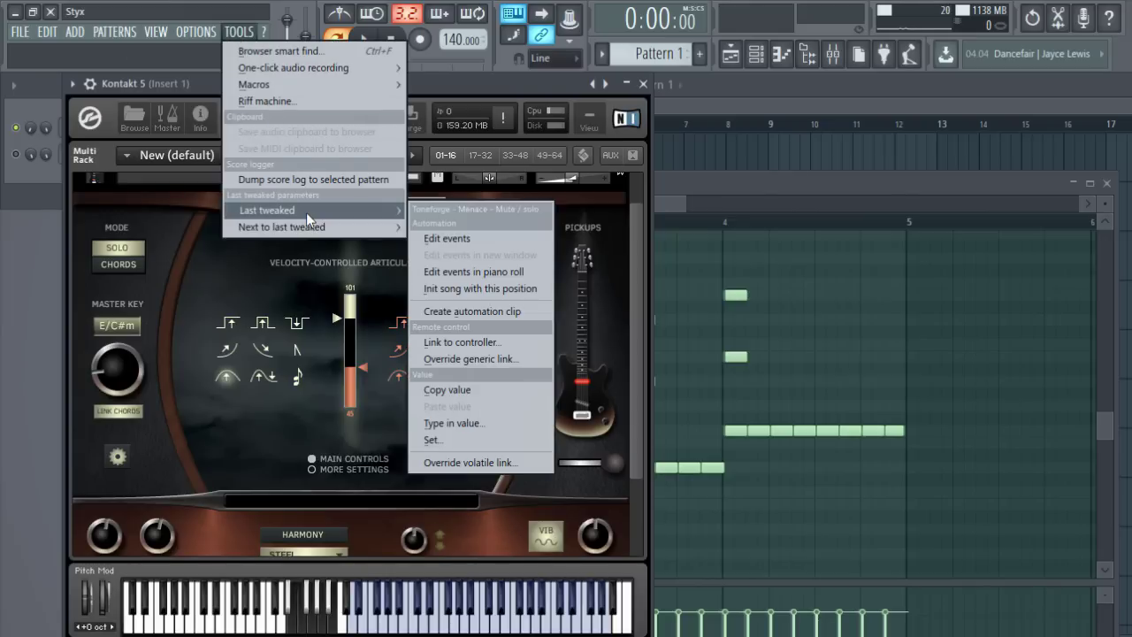
left_click(461, 428)
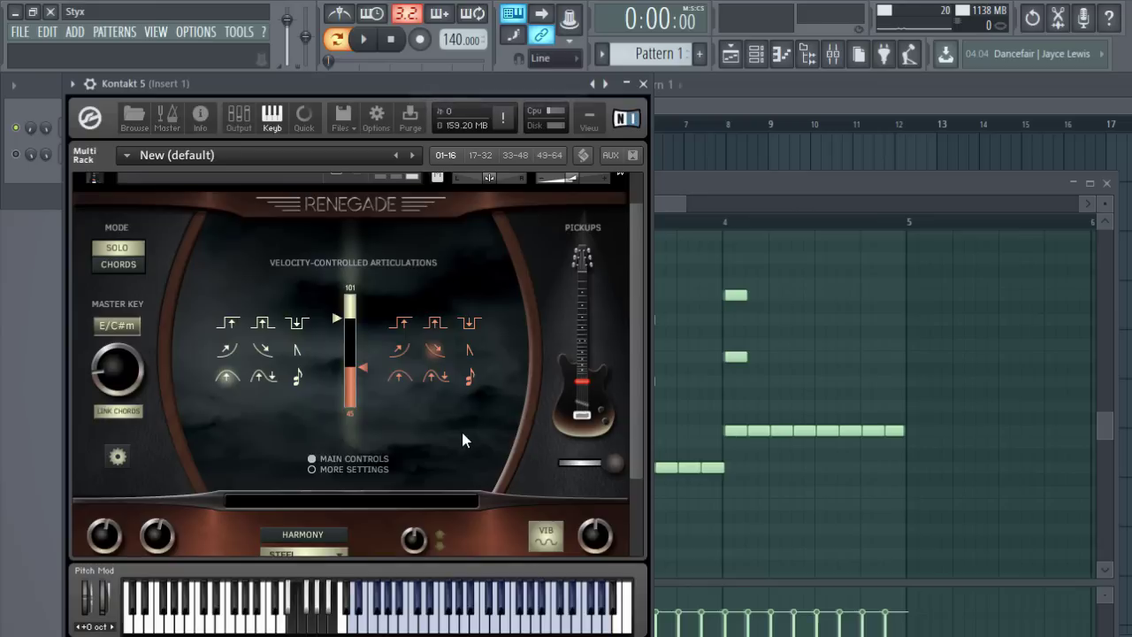
- Check the MIDI CC# automation learning option on Renegade's VIB switch and return to the instrument's main controls
scroll(531, 522, "down", 2)
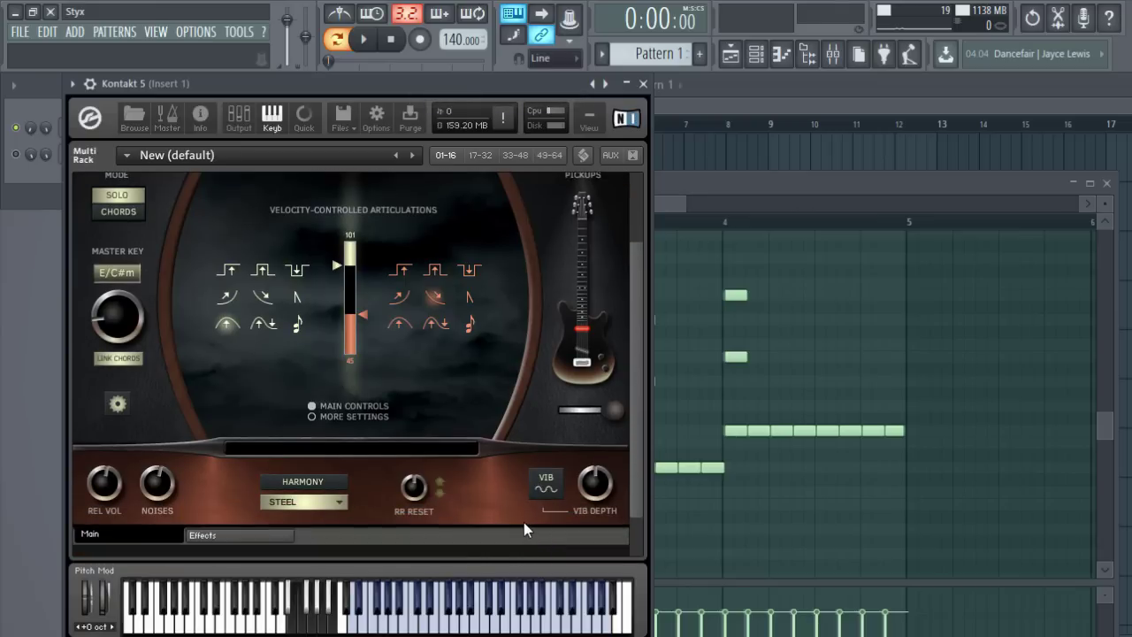
scroll(521, 513, "up", 3)
scroll(522, 514, "down", 2)
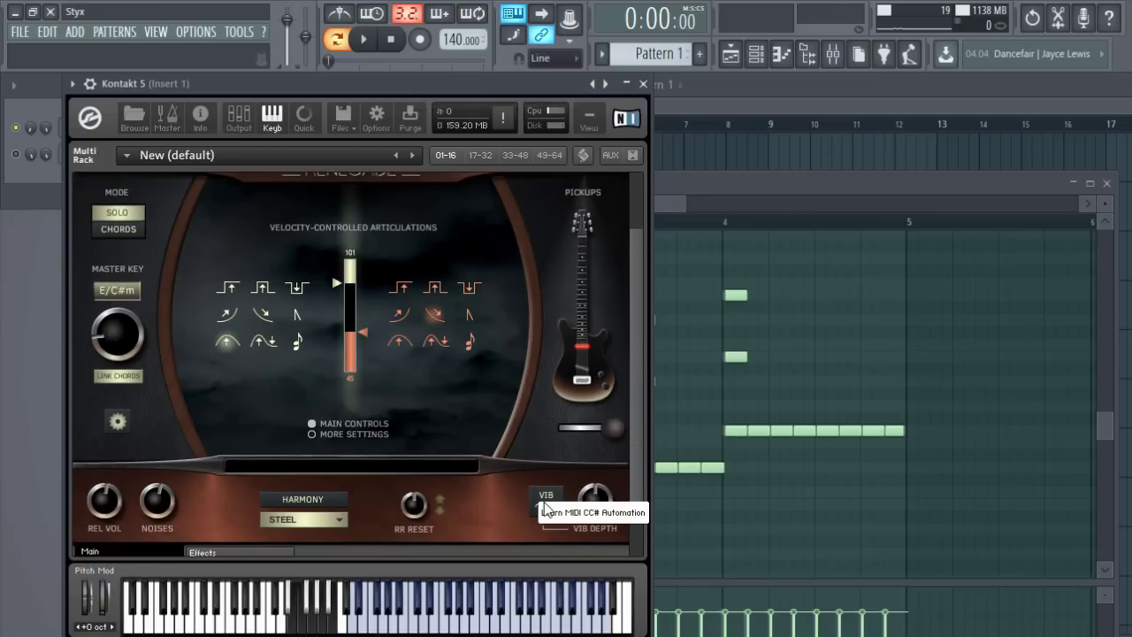
scroll(502, 503, "up", 3)
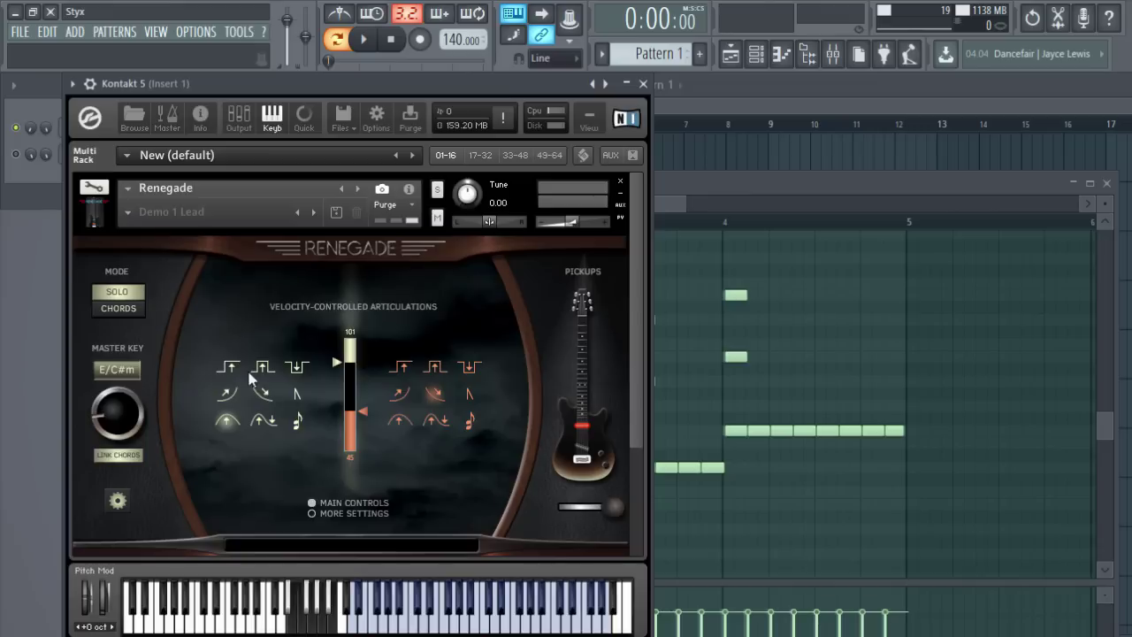
- Switch Renegade to Chords mode, audition the E Power 2 chord with Arpeggiate enabled, and turn Arpeggiate off
left_click(119, 308)
scroll(265, 389, "down", 1)
scroll(278, 417, "down", 1)
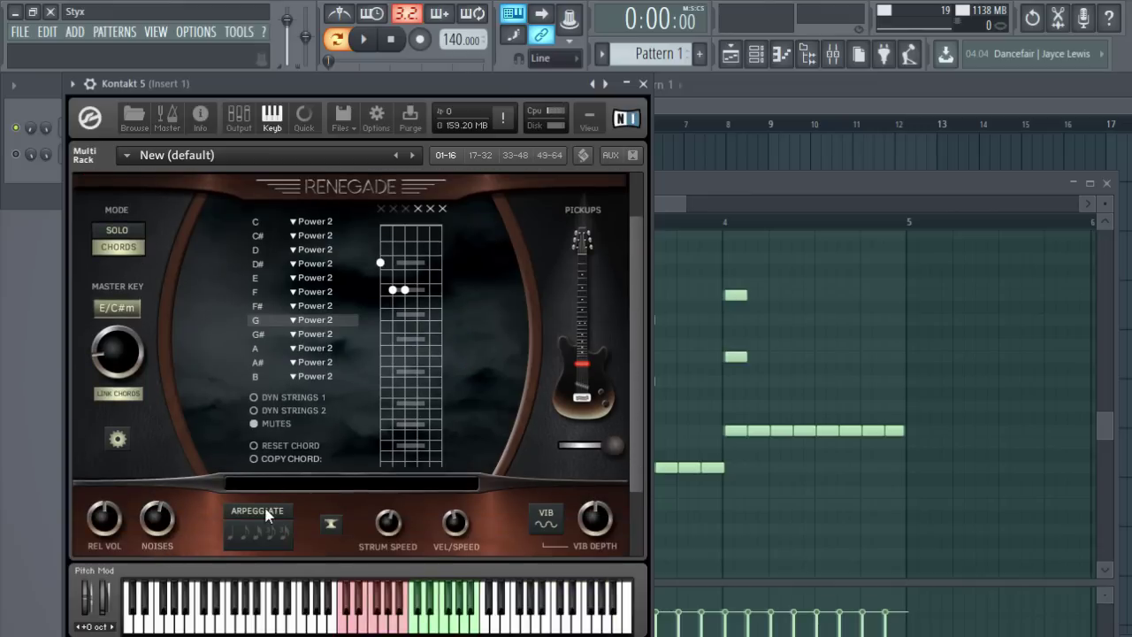
left_click(361, 626)
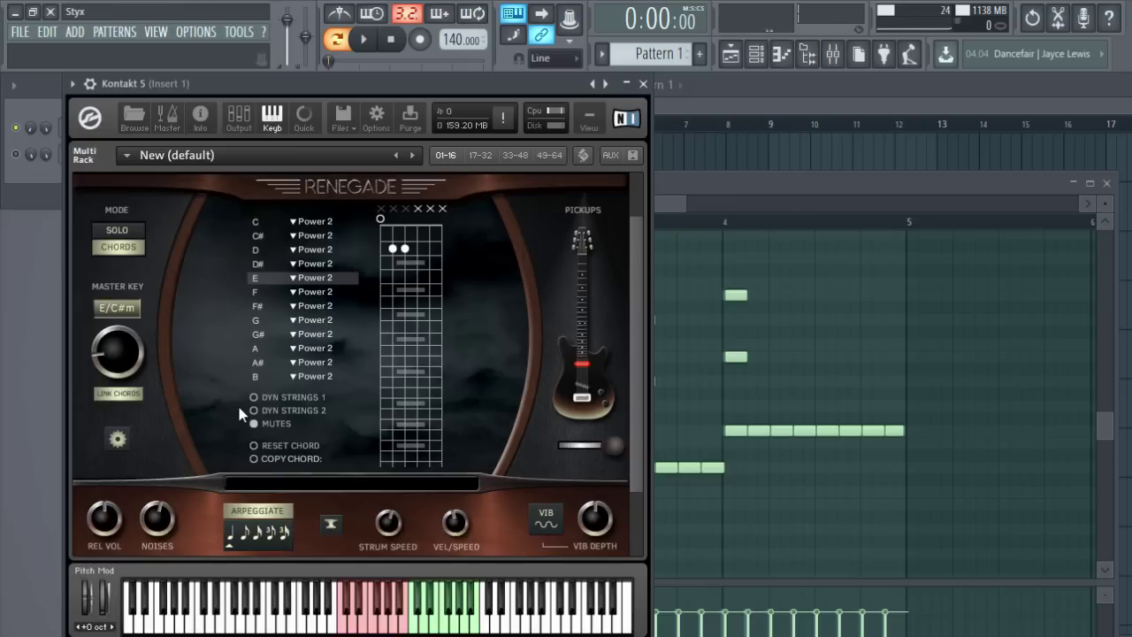
scroll(237, 401, "up", 1)
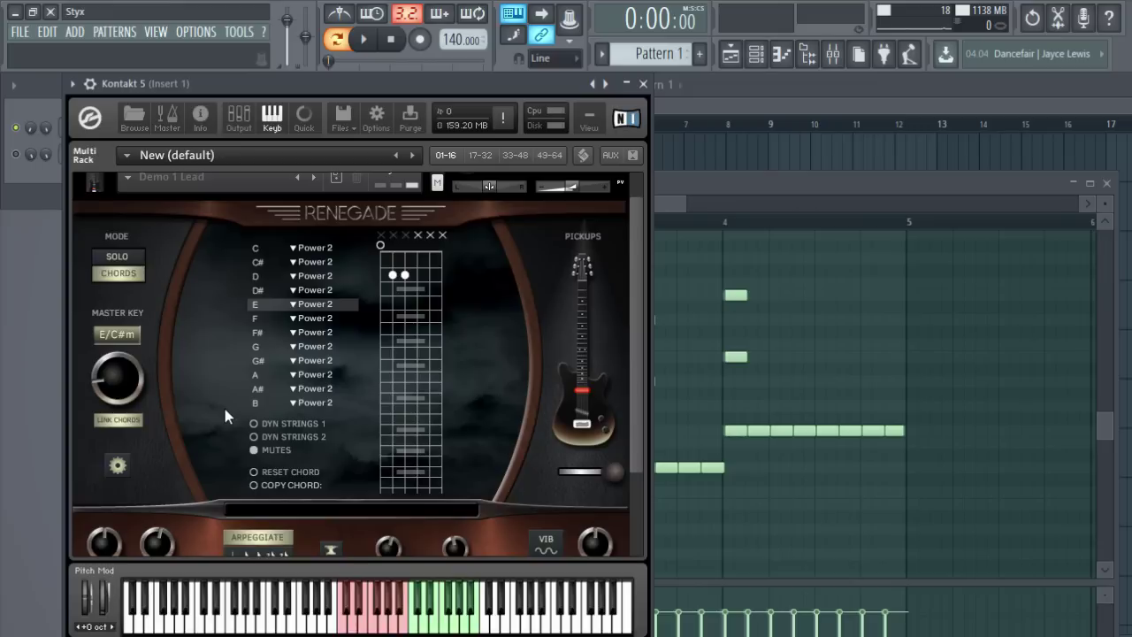
left_click(248, 537)
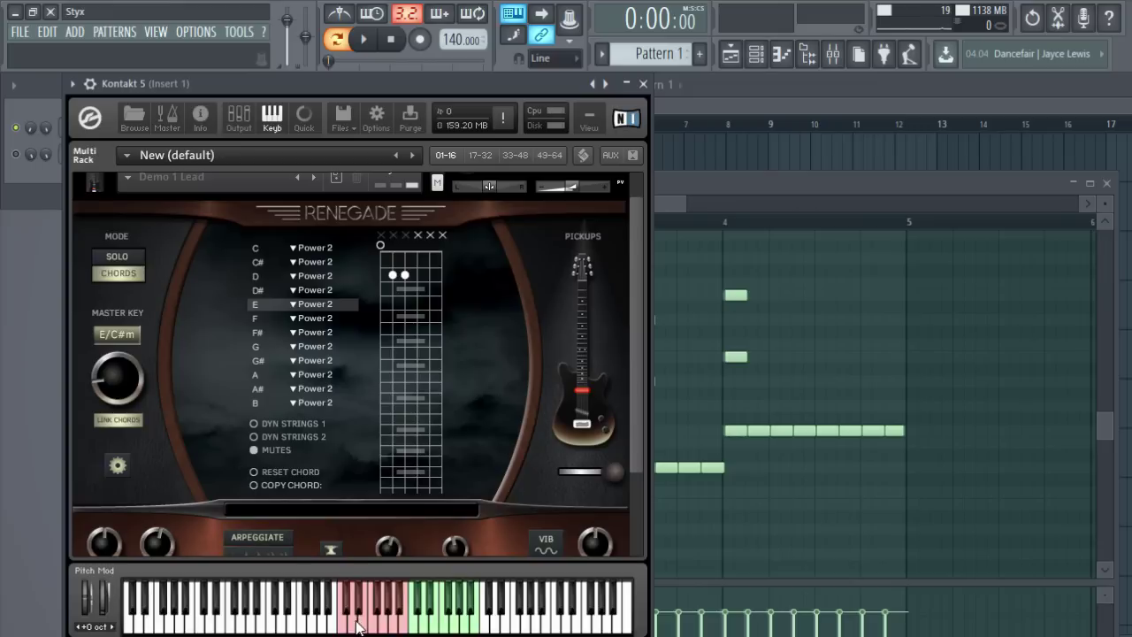
- Audition the muted D Power 2 chord in Renegade, switch it to Solo mode, and check the pattern in the piano roll
left_click(351, 619)
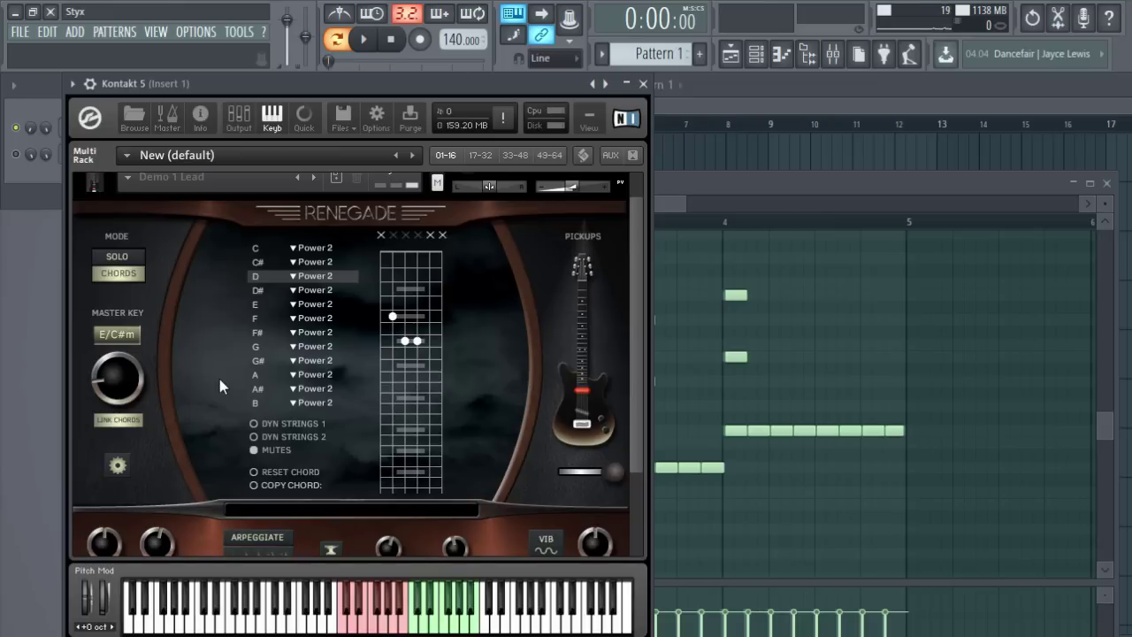
left_click(134, 256)
left_click(767, 184)
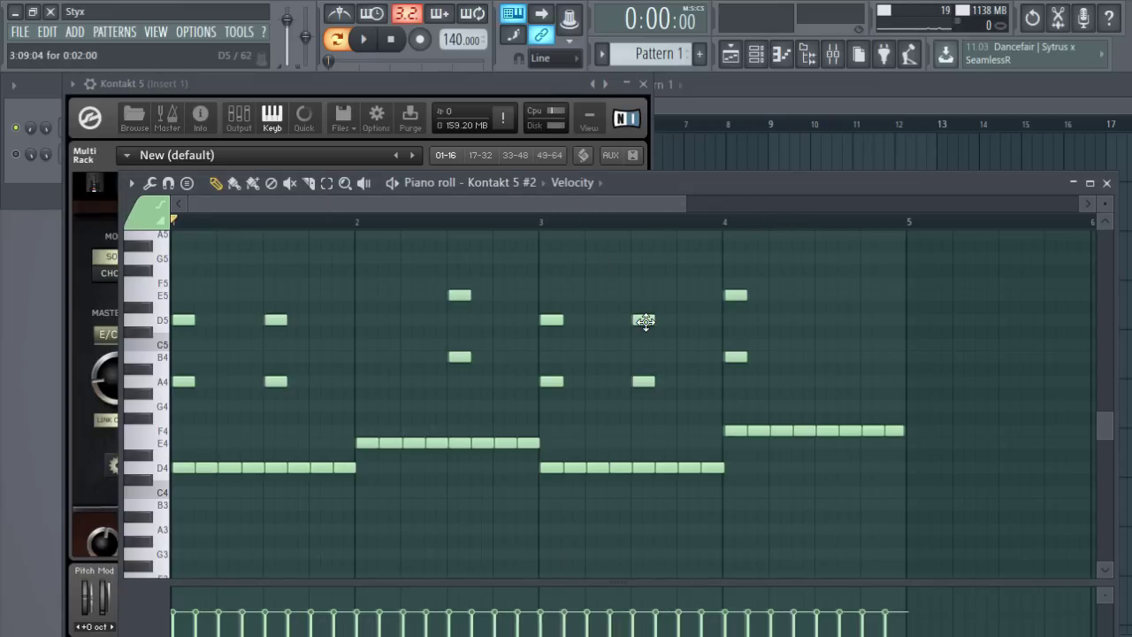
left_click(429, 92)
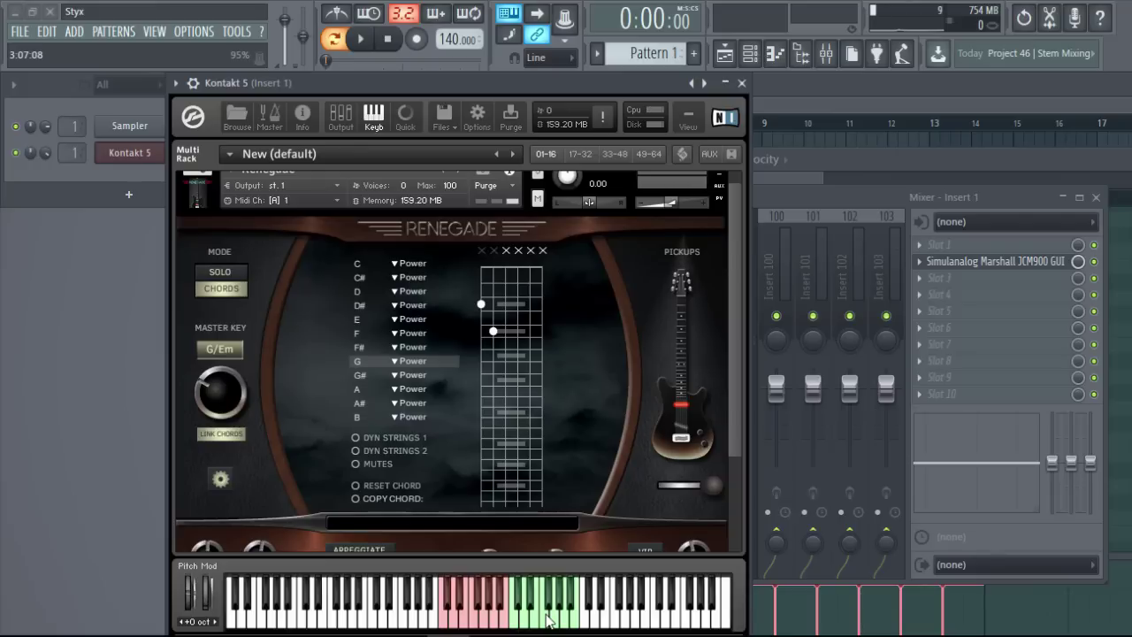
- Audition Renegade's C Power chord in the lower key range and arrange the Kontakt 5 and piano roll windows side by side
left_click(447, 622)
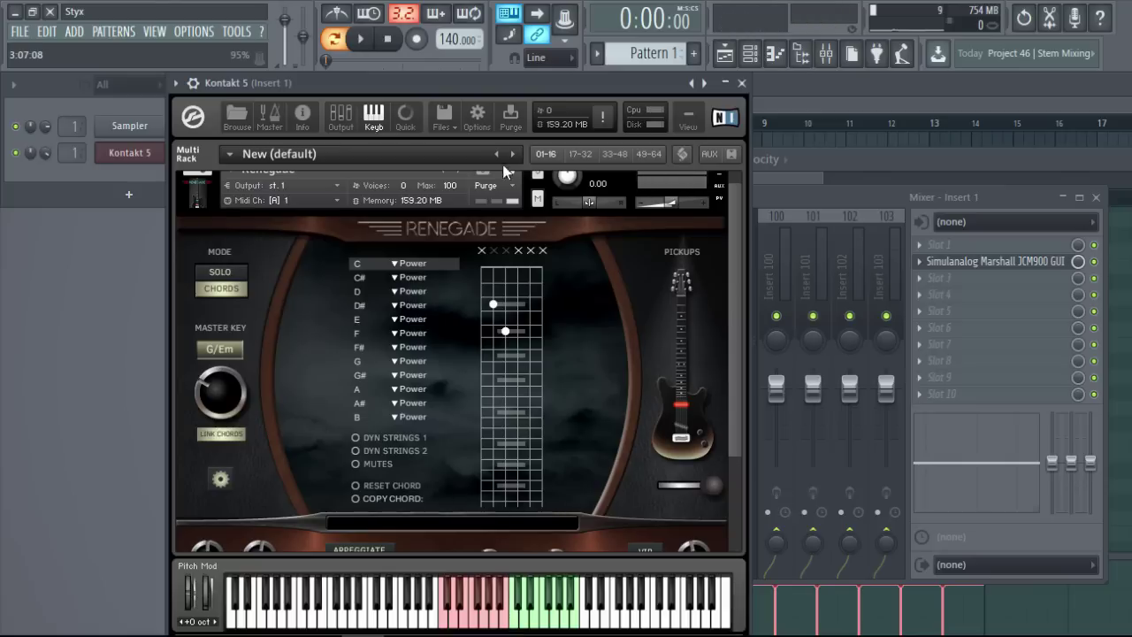
left_click(741, 82)
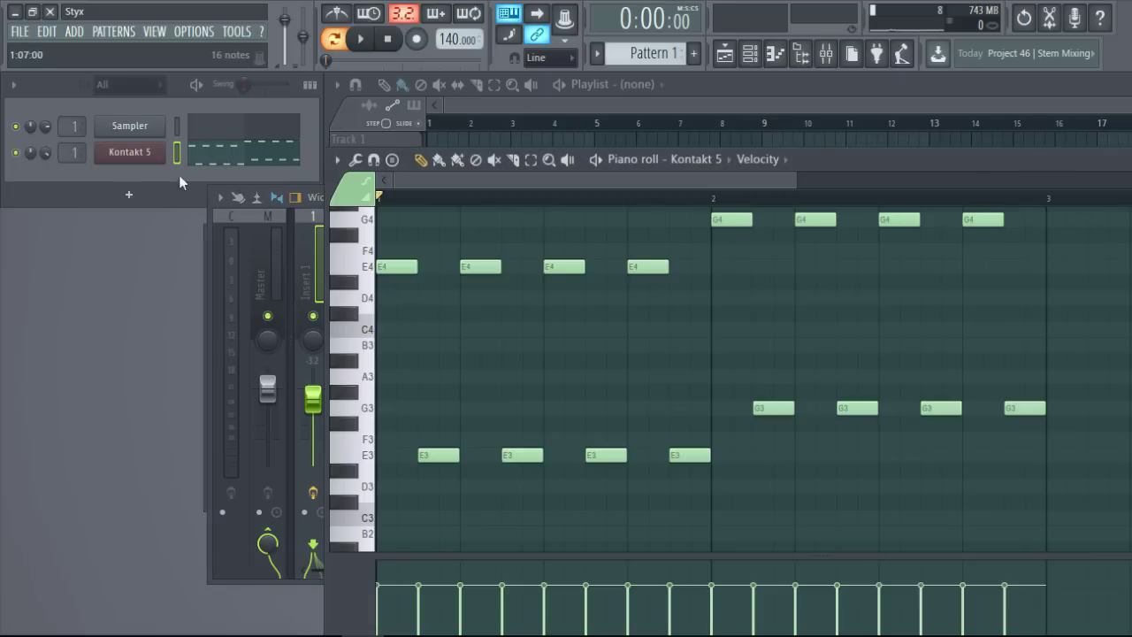
left_click(222, 158)
left_click_drag(787, 185, 989, 154)
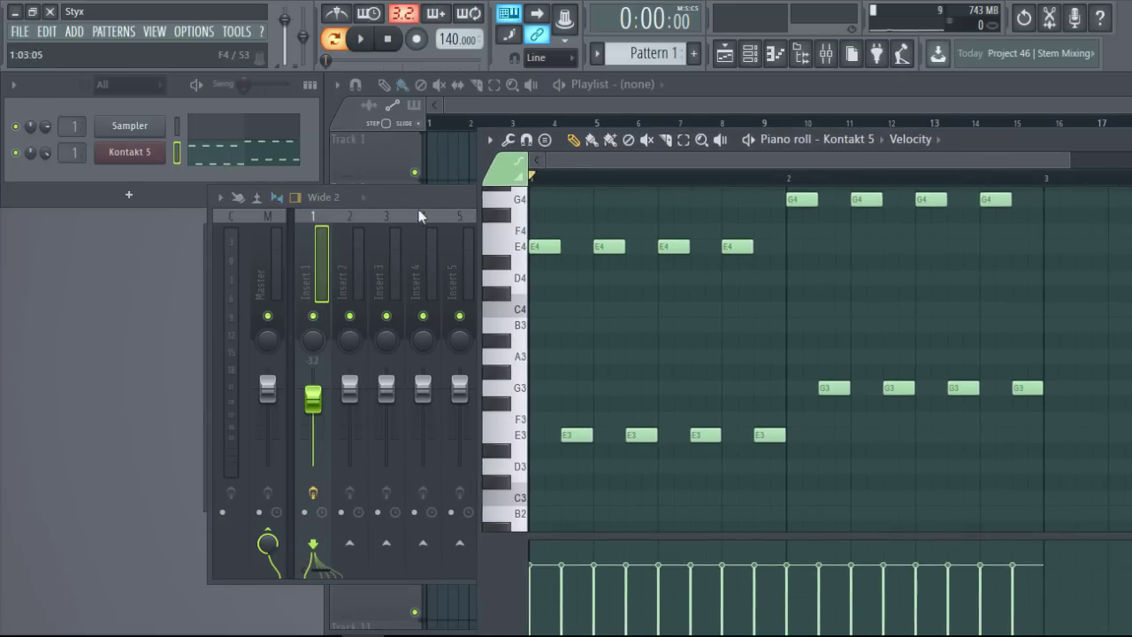
left_click(130, 157)
left_click_drag(485, 76, 324, 62)
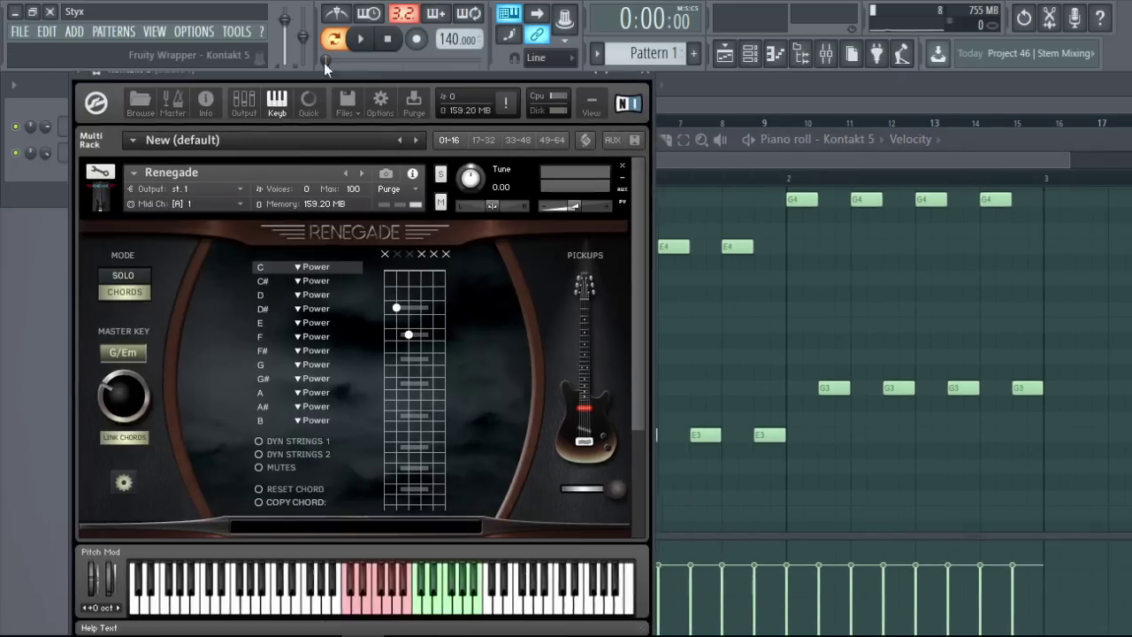
left_click(1031, 144)
- Audition the E4 and E3 keys in the piano roll to compare both chord ranges, and play the pattern
left_click(677, 221)
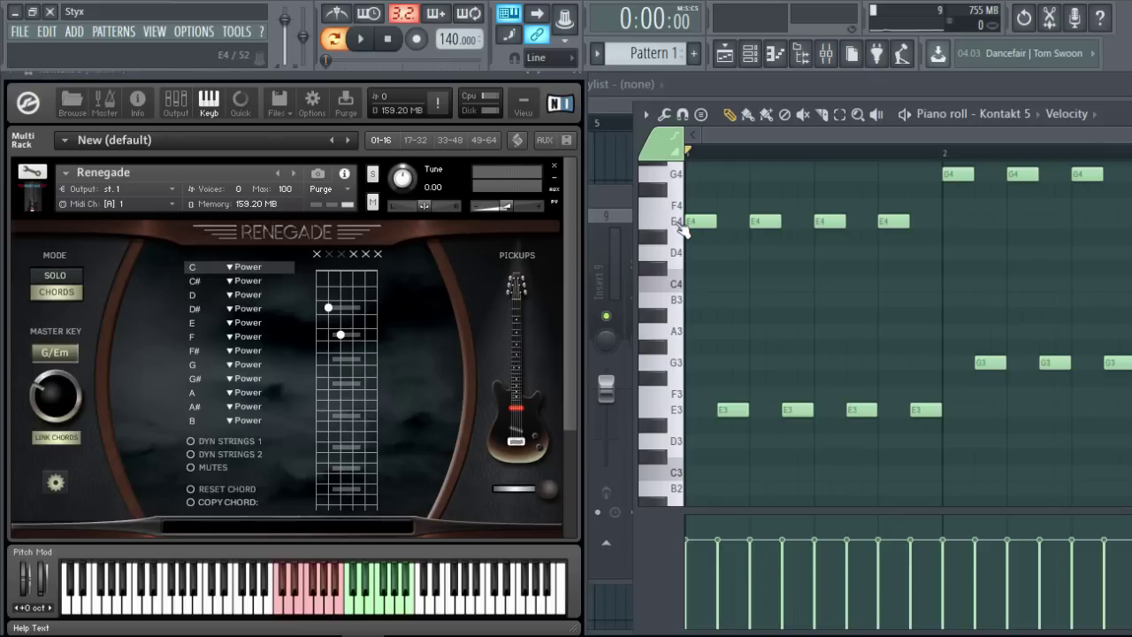
left_click(669, 221)
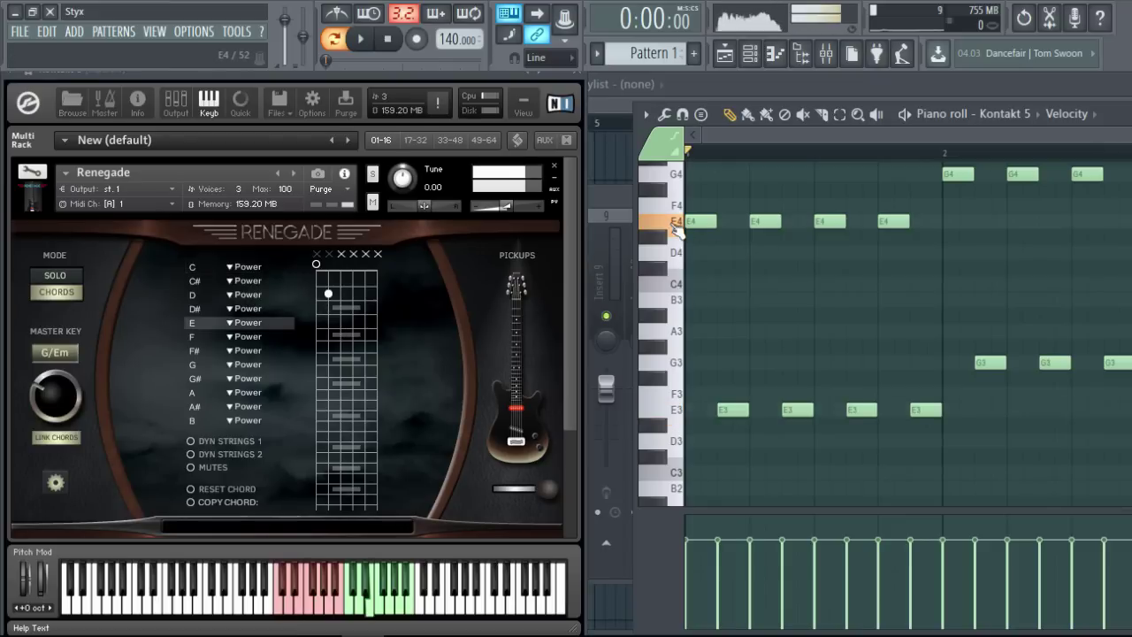
left_click(669, 410)
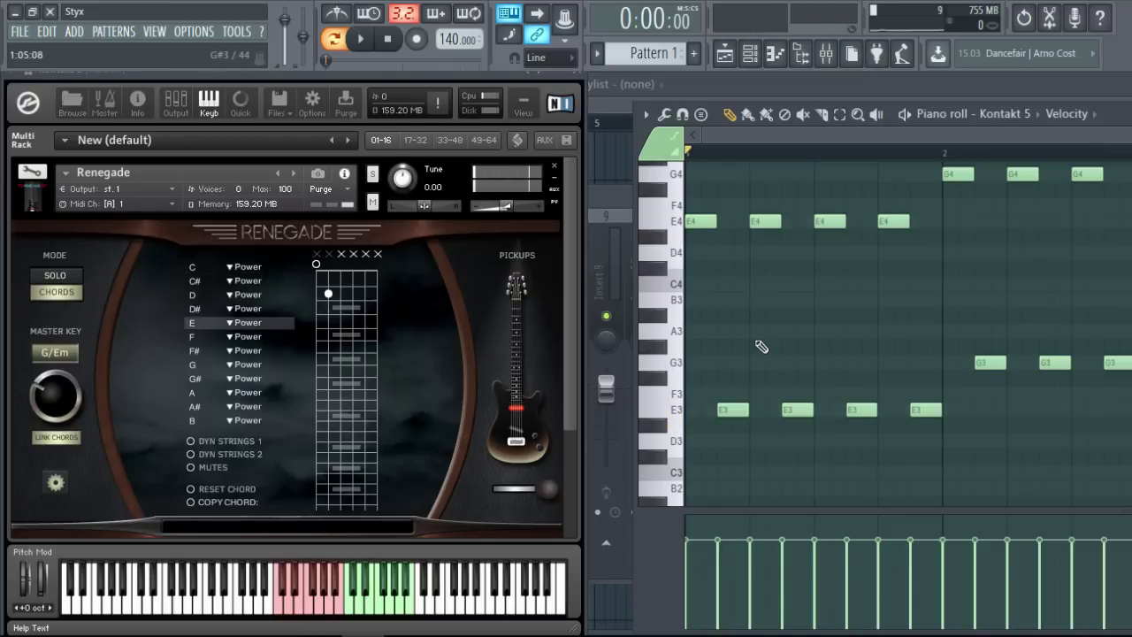
mouse_move(1105, 114)
left_mouse_down()
mouse_move(1054, 129)
mouse_move(956, 132)
left_mouse_up()
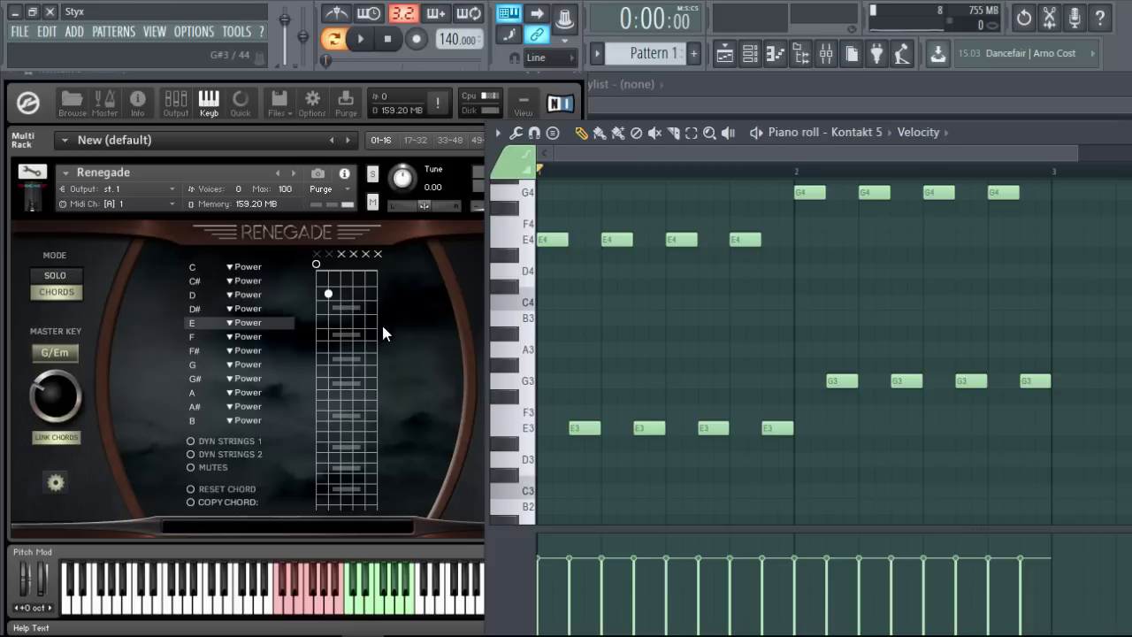
left_click(360, 39)
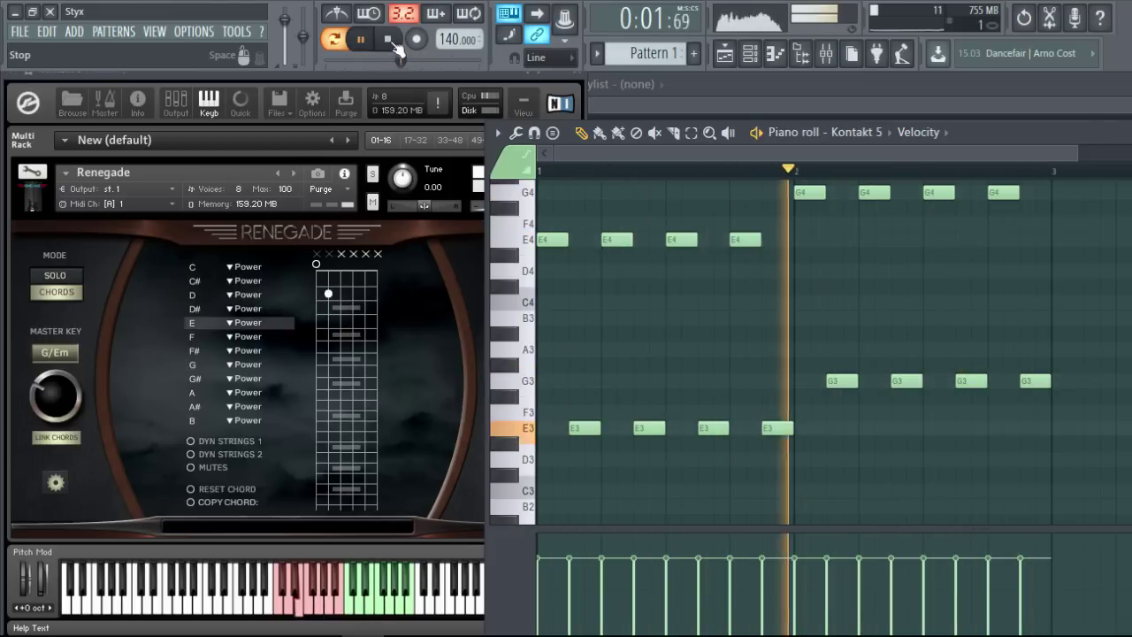
left_click(394, 43)
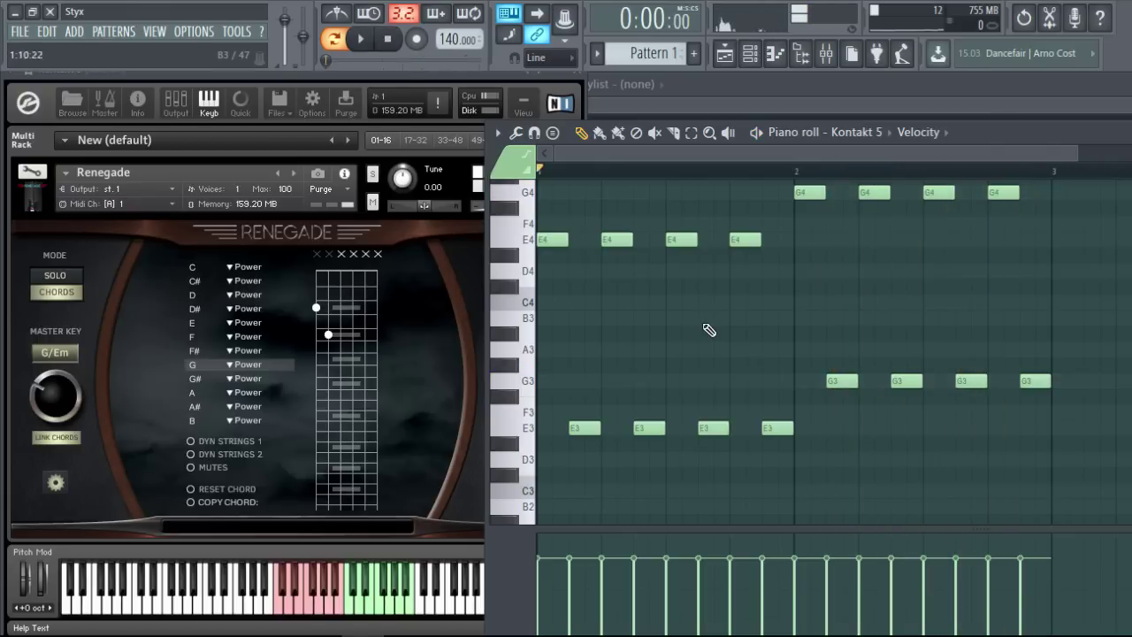
- Try the E3 and G3 notes one octave higher, play the pattern, and return them to their original octave
left_click_drag(1084, 500, 558, 376)
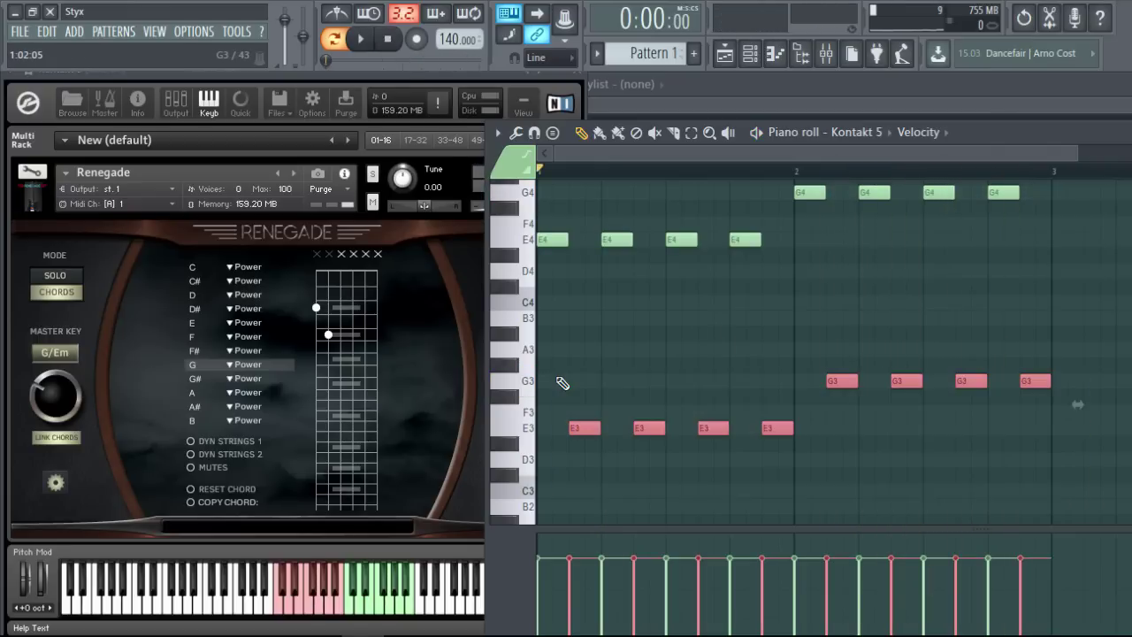
key("ctrl+Up")
left_click(364, 39)
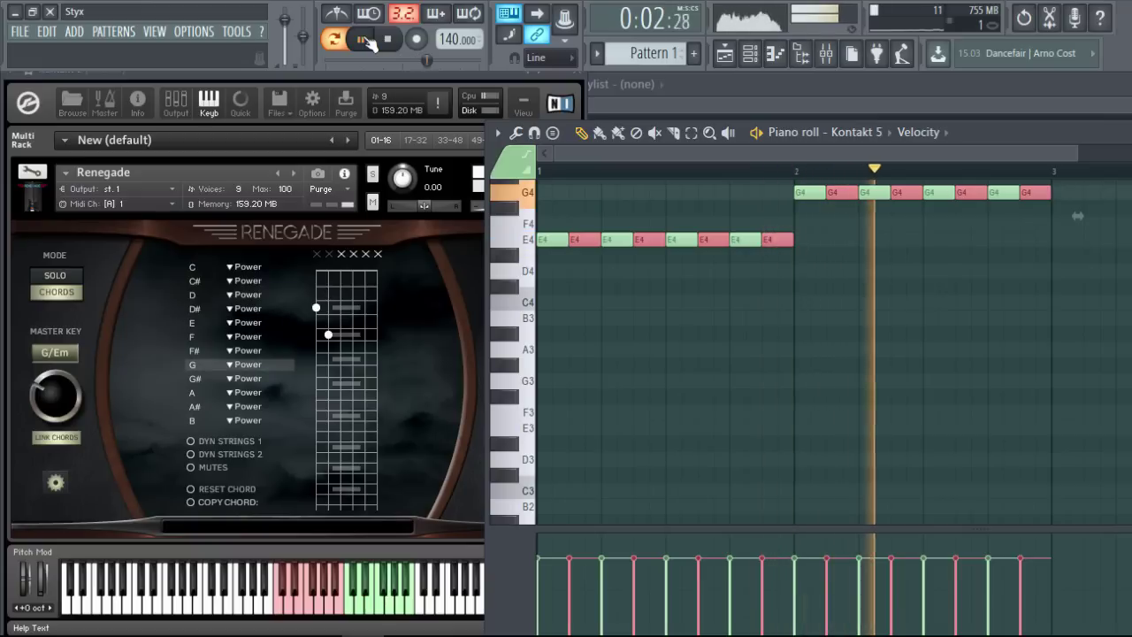
left_click(364, 39)
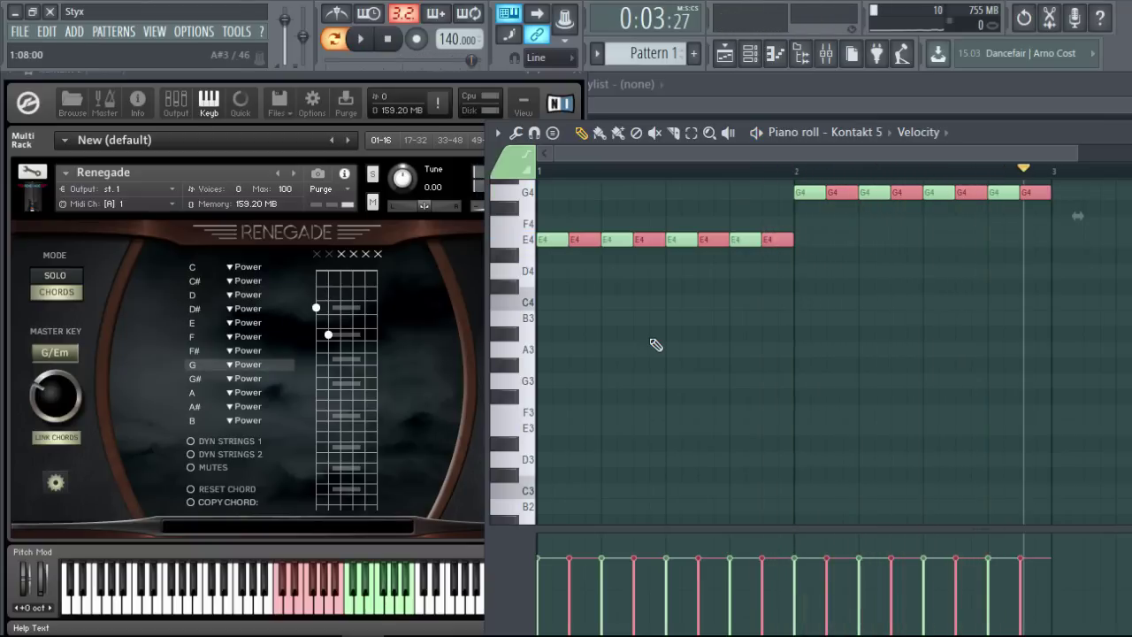
key("ctrl+Down")
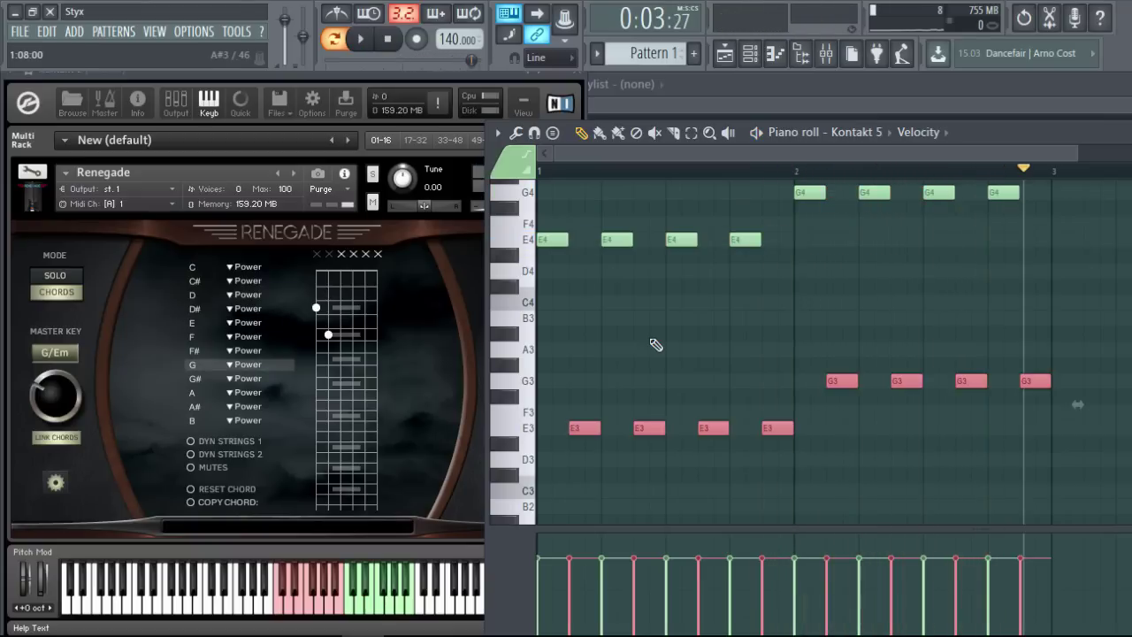
- Play the pattern from the start with its alternating notes in both octaves, and stop playback
left_click(387, 41)
left_click(373, 43)
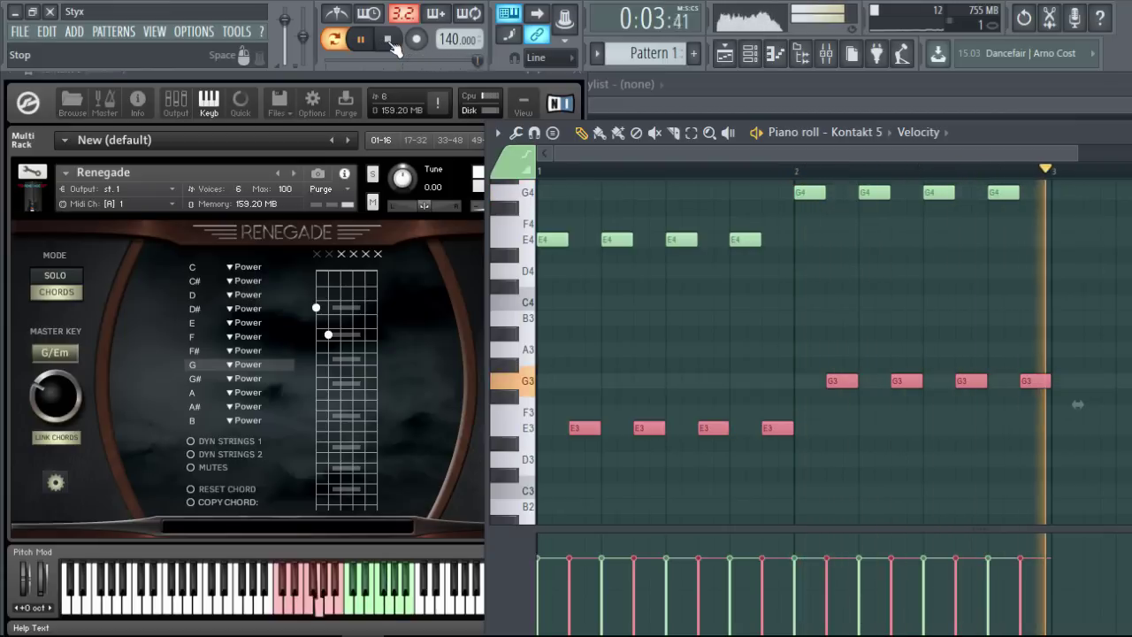
left_click(389, 42)
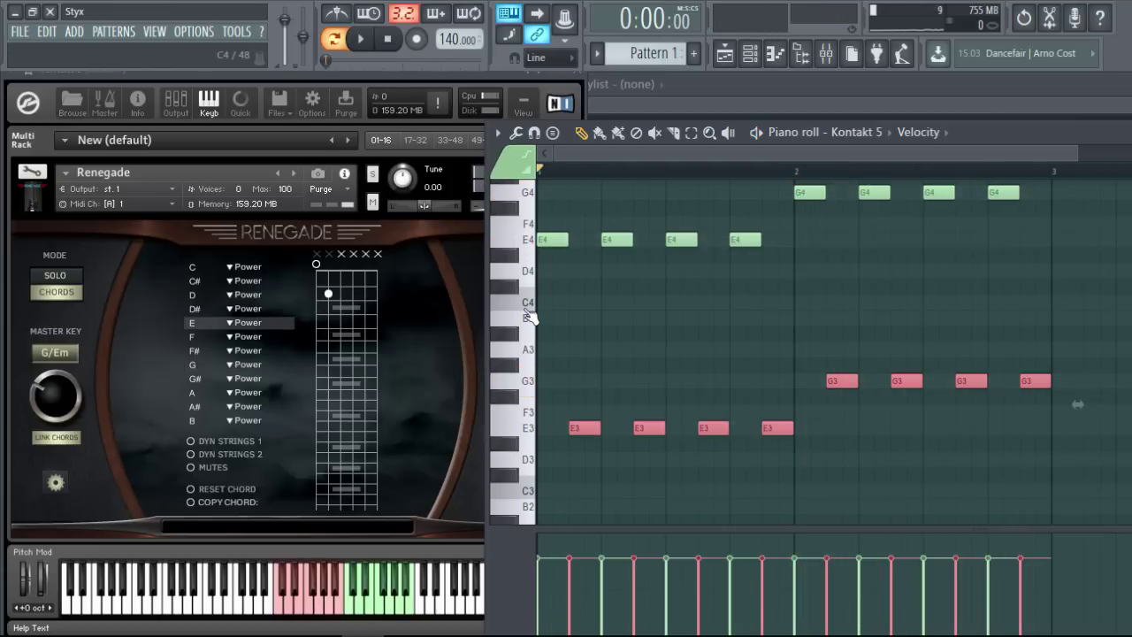
- Set Kontakt 5's root note to C4 in the miscellaneous channel settings and return to the Renegade interface
left_click(307, 74)
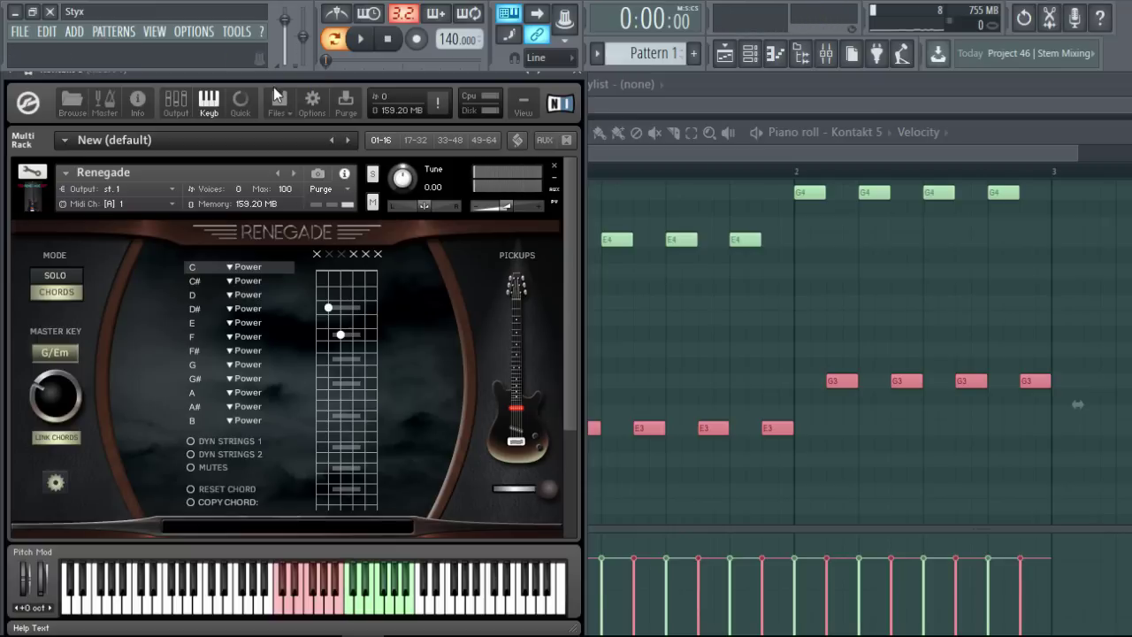
key("F6")
left_click(158, 83)
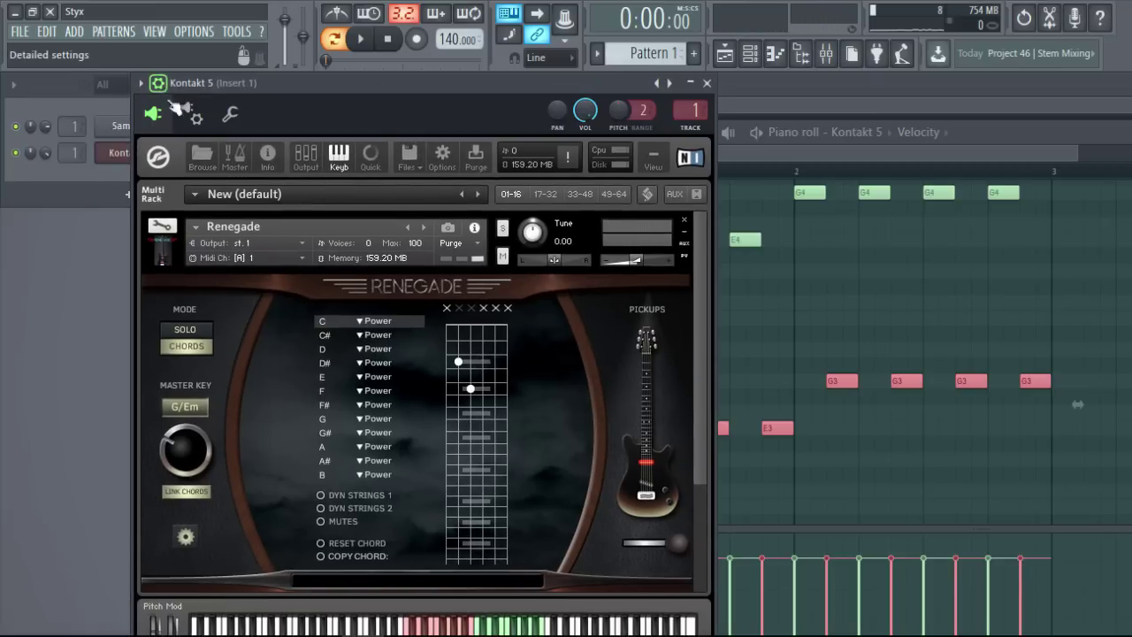
left_click(189, 114)
left_click(231, 115)
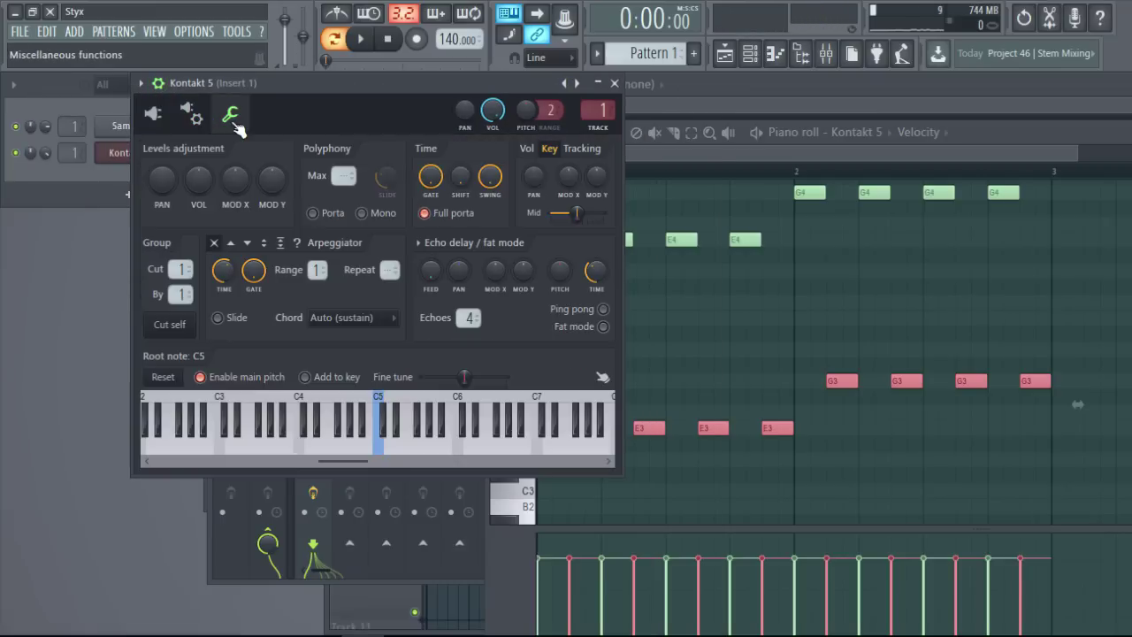
left_click(298, 416)
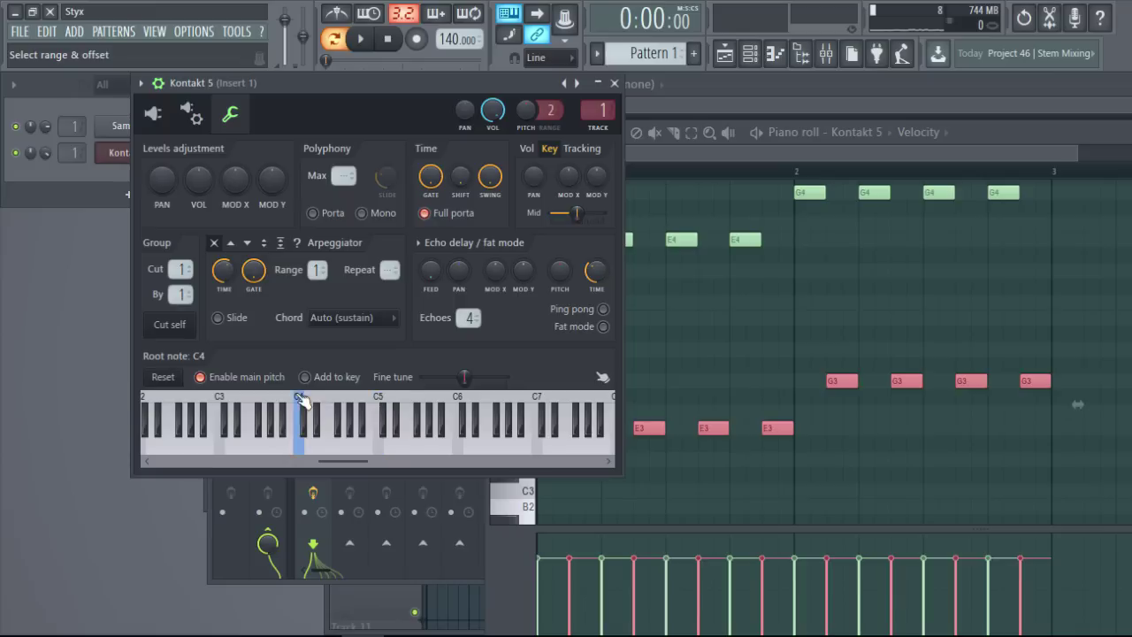
left_click(162, 114)
left_click(461, 388)
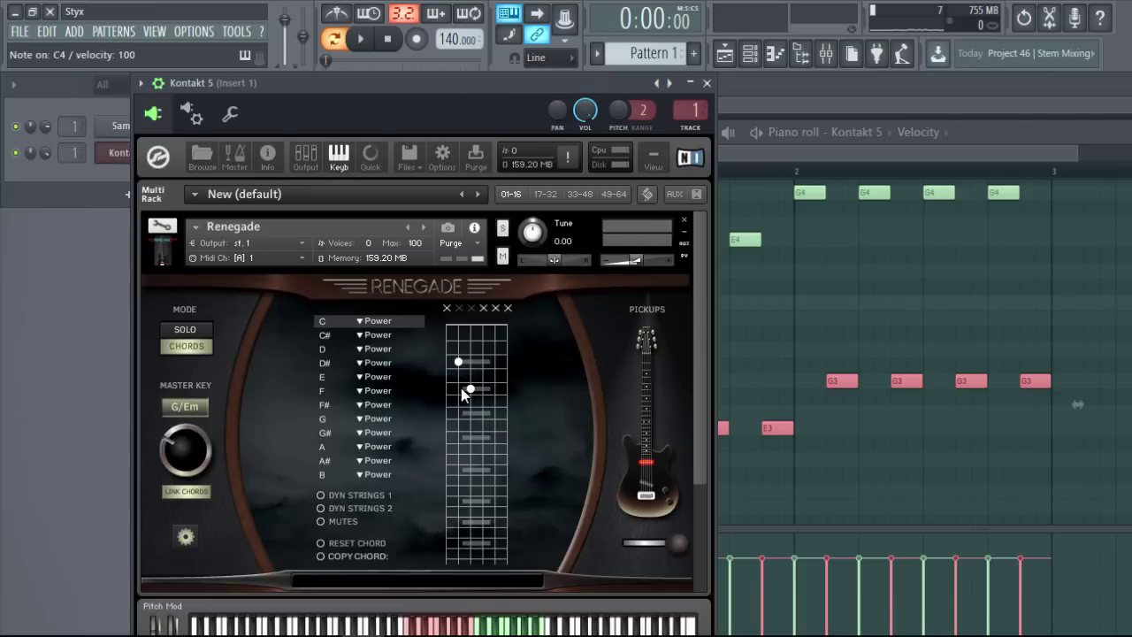
- Check Kontakt 5's processing options, set its root note to C6, and return to Renegade with the detailed settings hidden
left_click_drag(362, 88, 503, 74)
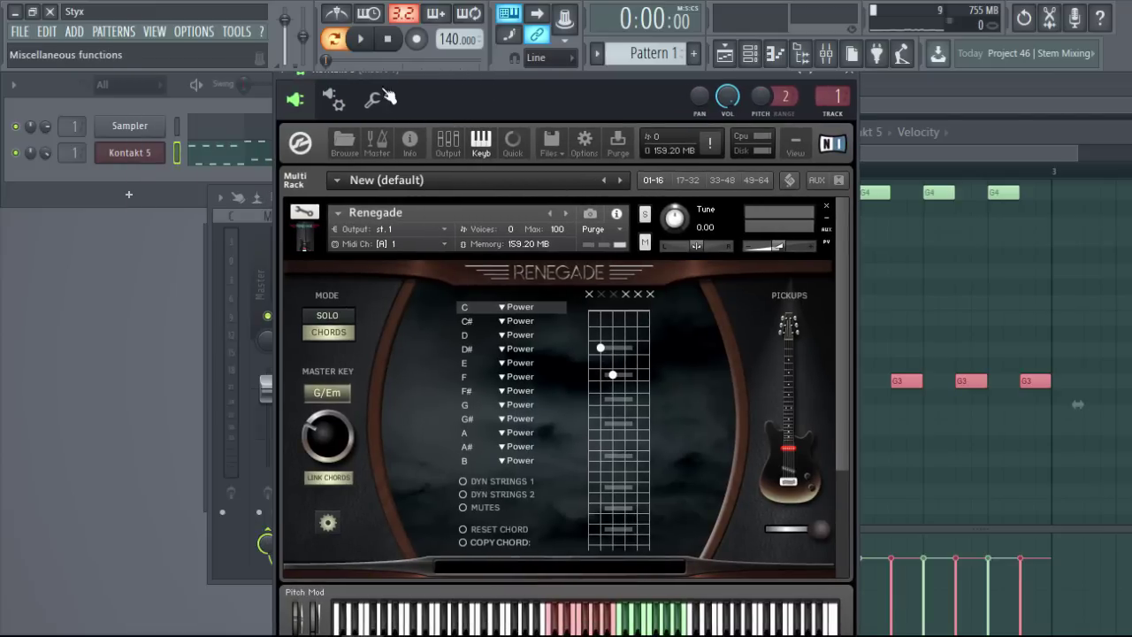
left_click(330, 101)
left_click(363, 138)
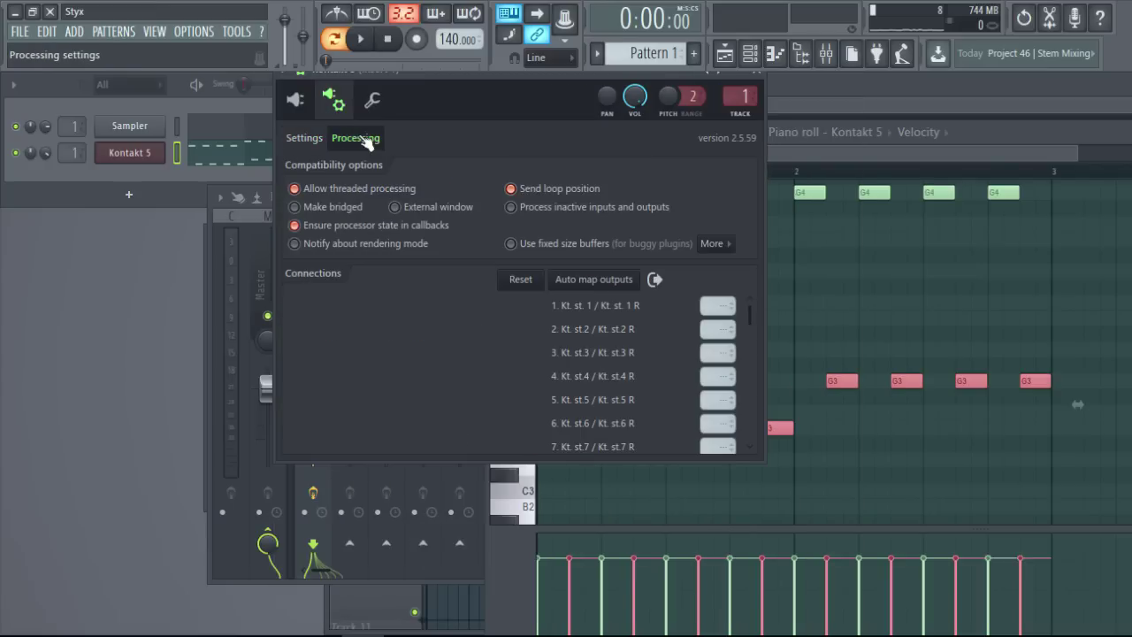
left_click(373, 100)
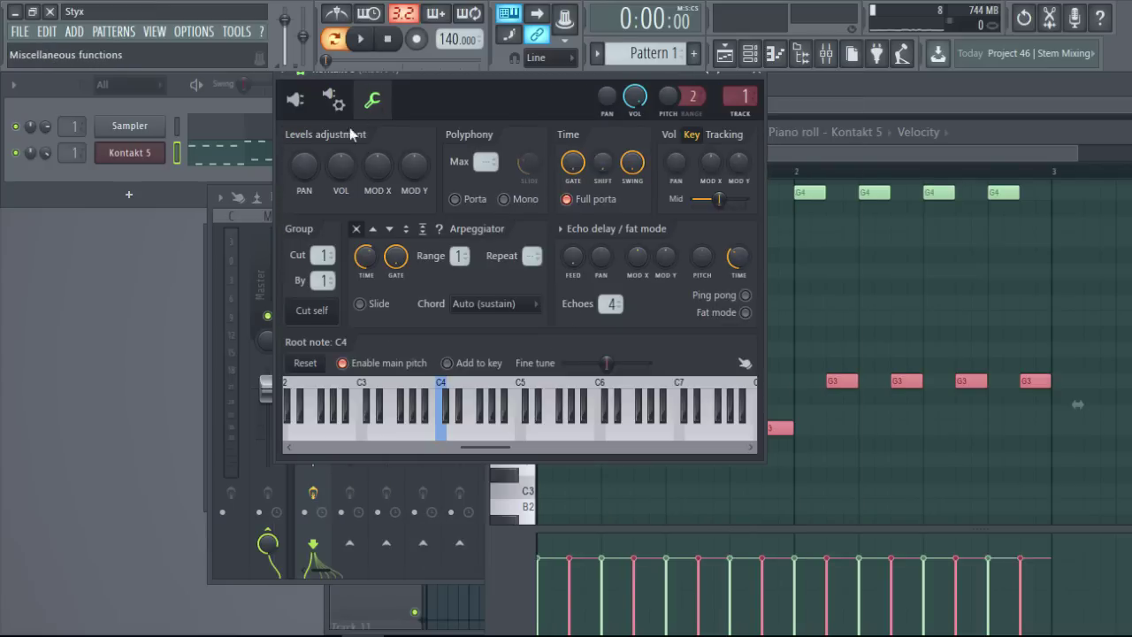
right_click(600, 394)
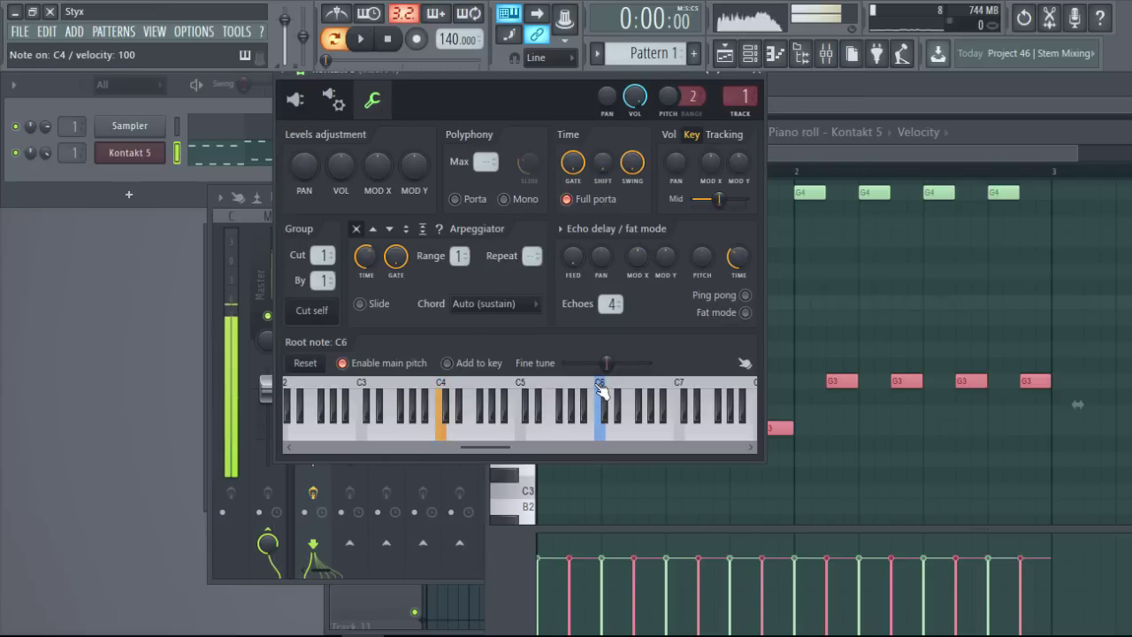
left_click(294, 98)
left_click(310, 80)
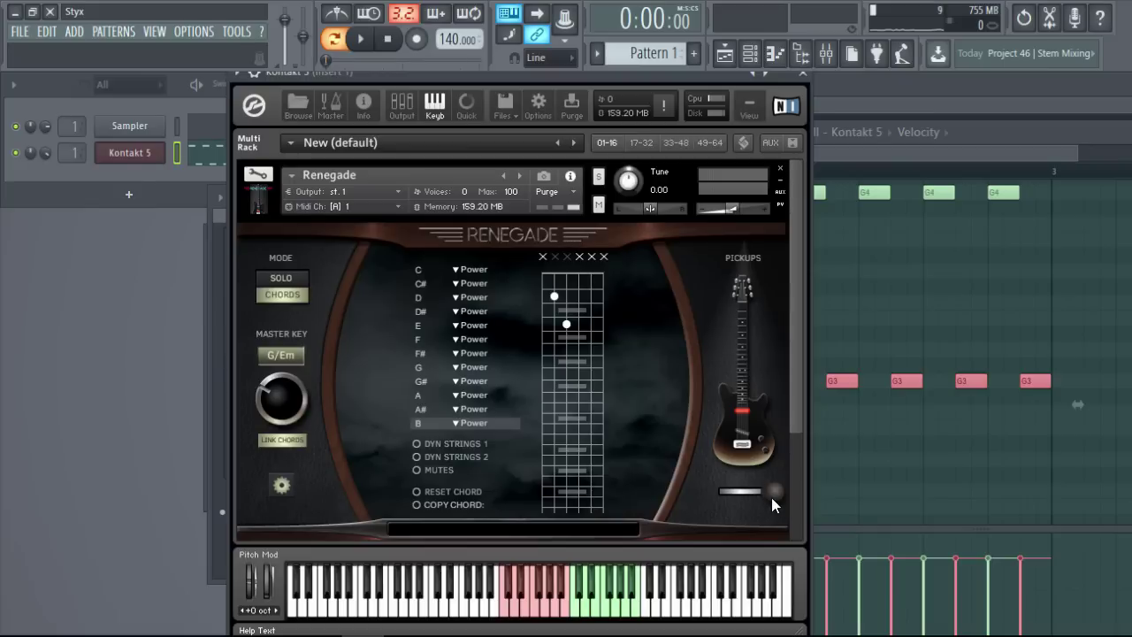
- Switch Renegade's pickup selector to the bridge pickup and play the pattern to hear its tone
left_click_drag(772, 492, 718, 491)
left_click(361, 39)
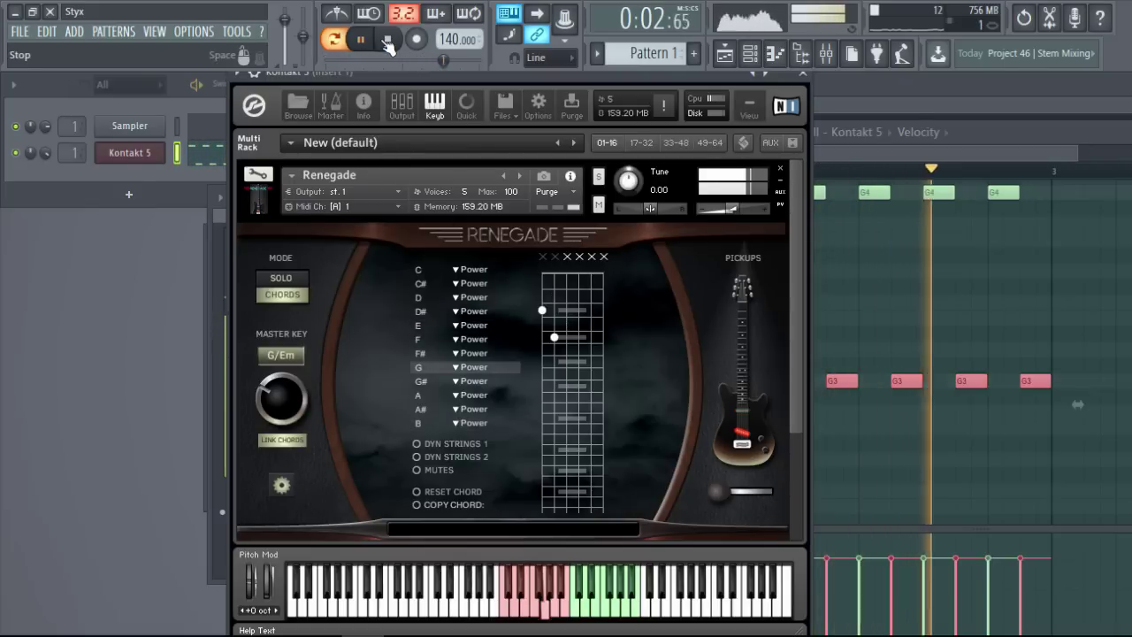
left_click(386, 41)
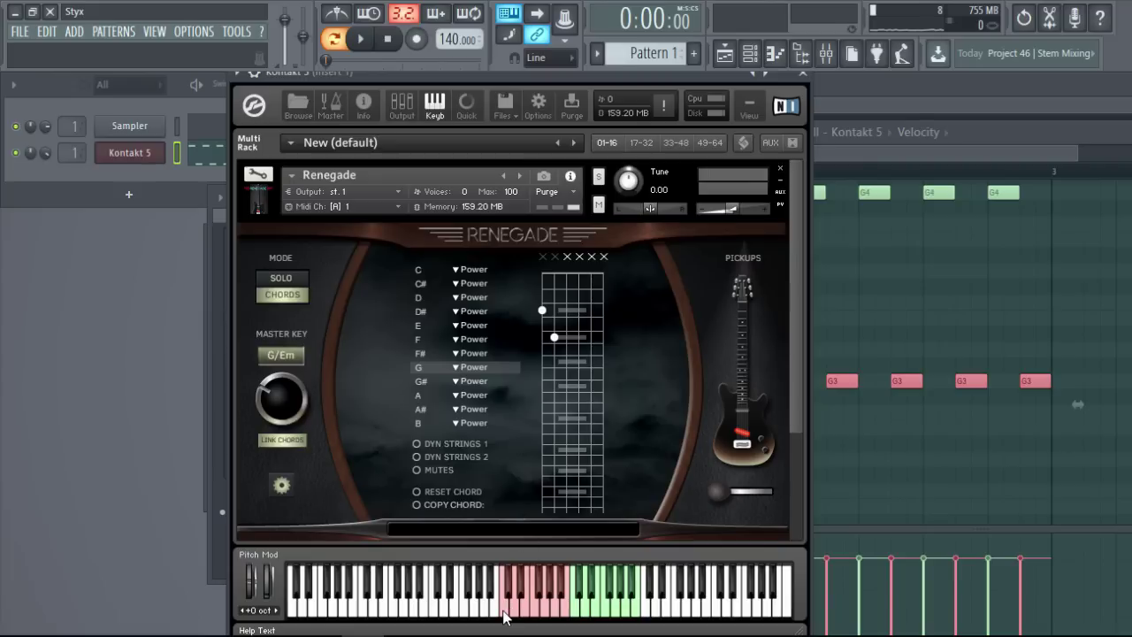
- Transpose all notes of the Kontakt 5 pattern up one octave in the piano roll
left_click(1030, 150)
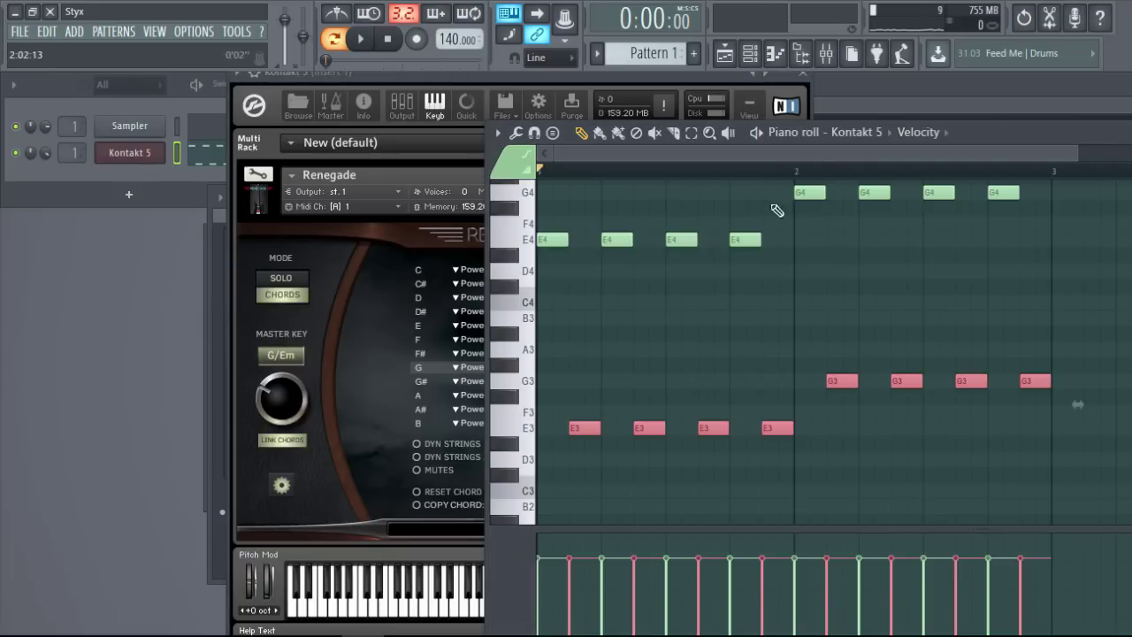
key("ctrl+a")
key("ctrl+Up")
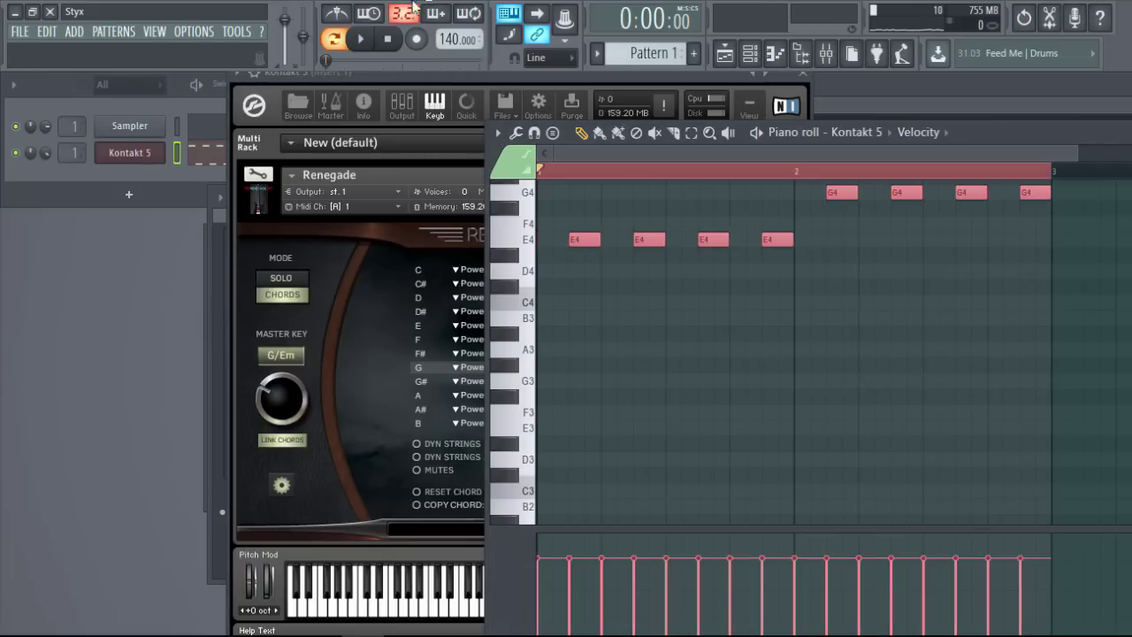
- Play the transposed pattern and set Renegade's pickup selector to its middle position, combining both pickups
left_click(359, 38)
left_click(381, 77)
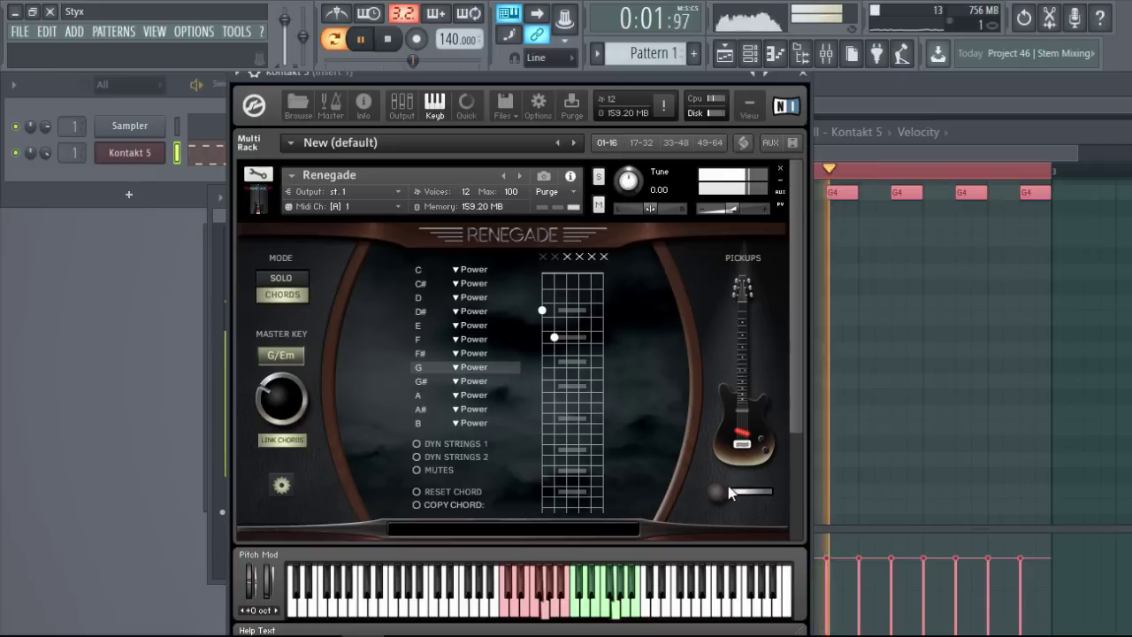
left_click_drag(728, 487, 748, 492)
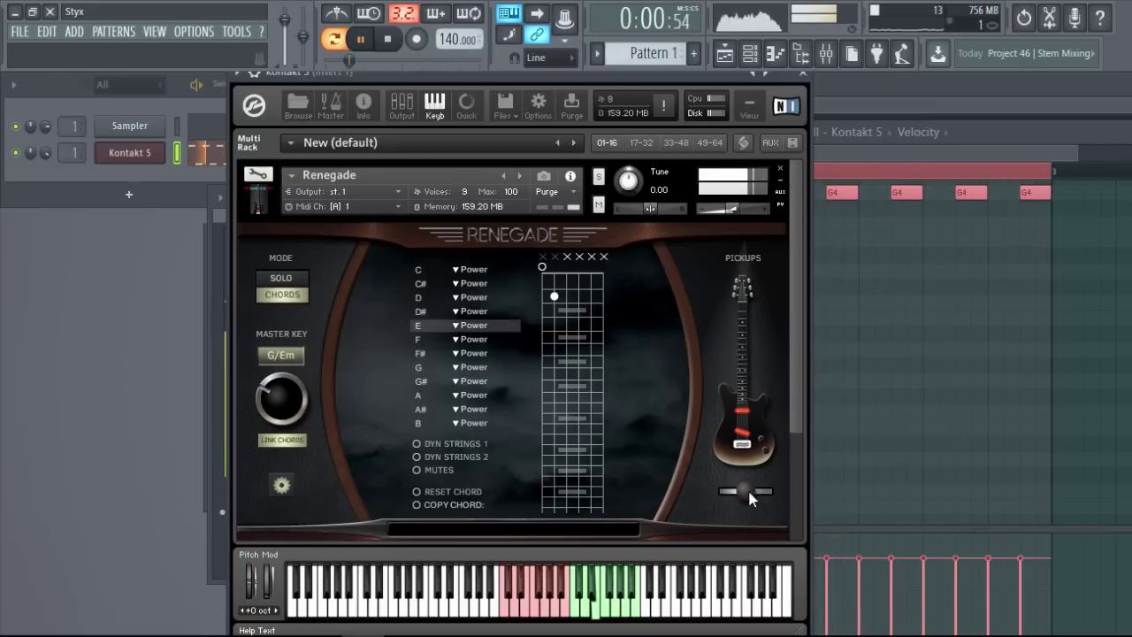
- Compare Renegade's neck and bridge pickups during playback, return the selector to the middle position, and pause the pattern
left_click_drag(747, 488, 796, 491)
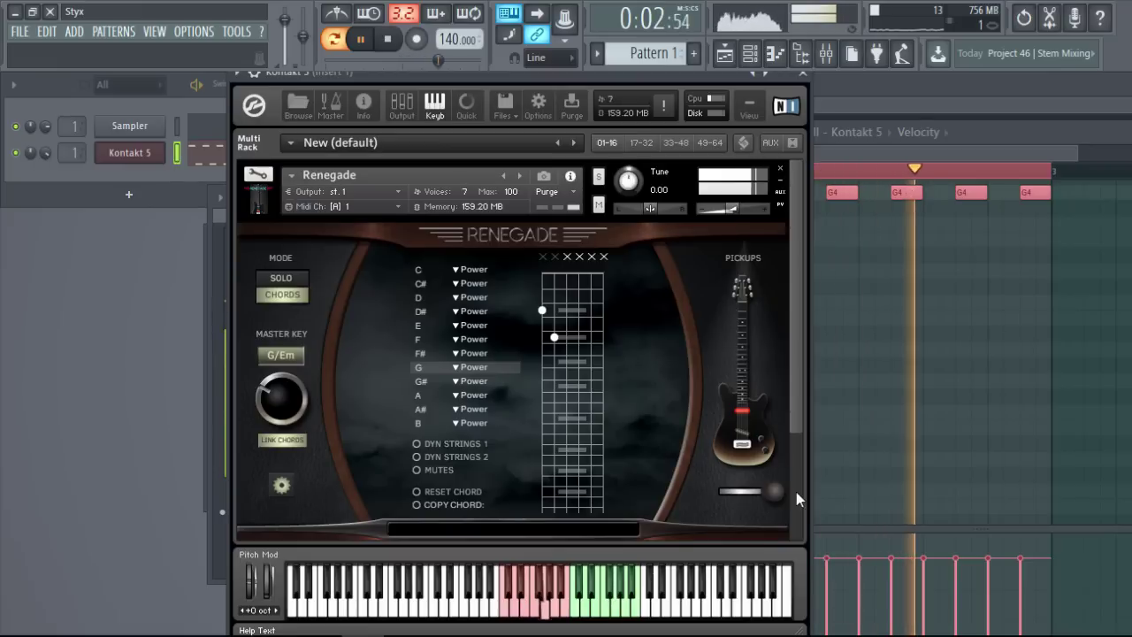
left_click(719, 496)
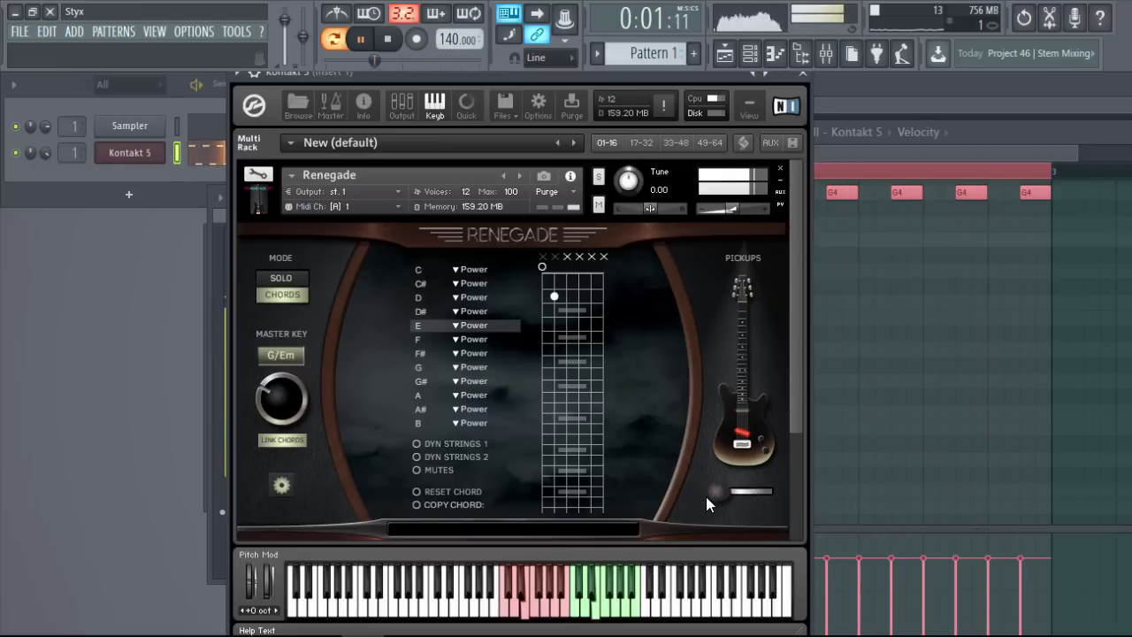
left_click_drag(718, 493, 744, 493)
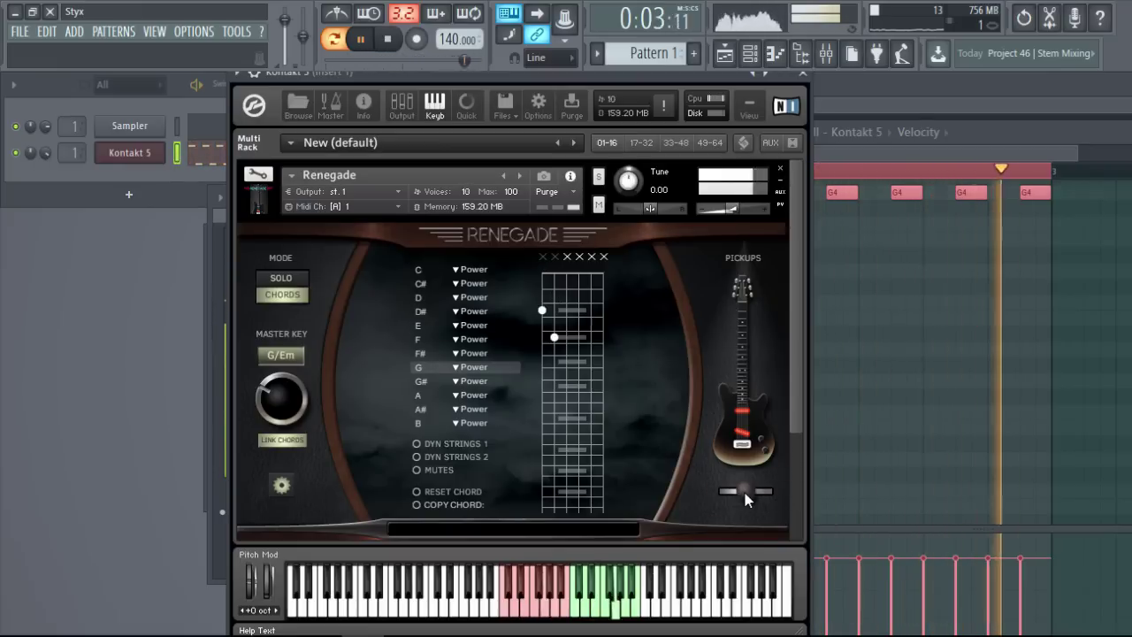
left_click(361, 39)
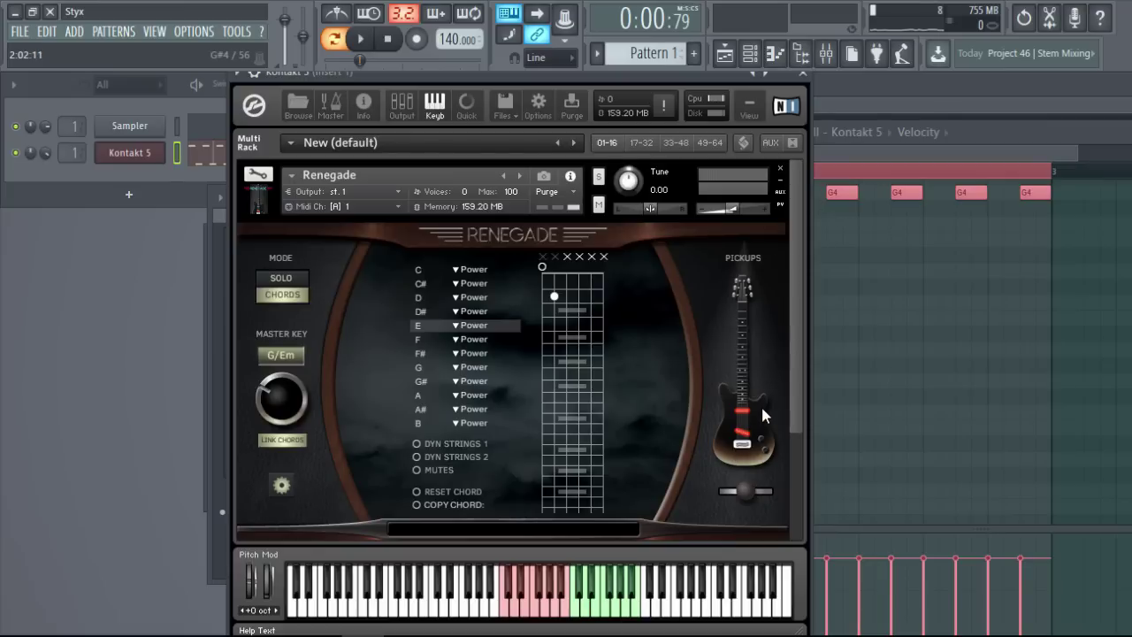
- Inspect the Simulanalog Marshall JCM900 amp simulator loaded on mixer Insert 1, and close its window
left_click(825, 53)
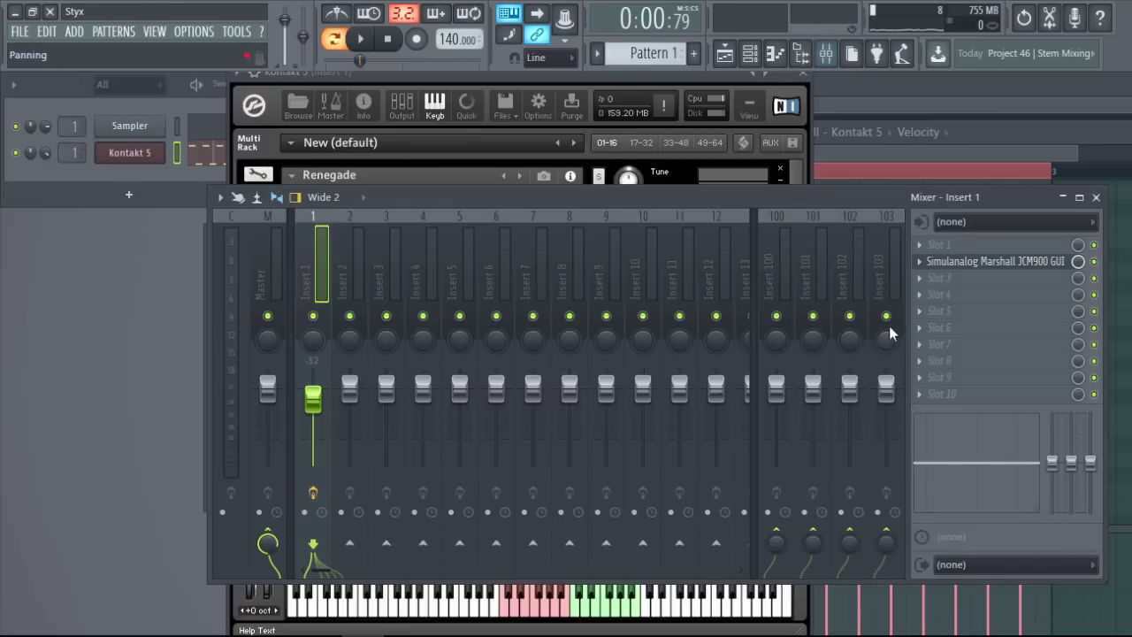
left_click(984, 263)
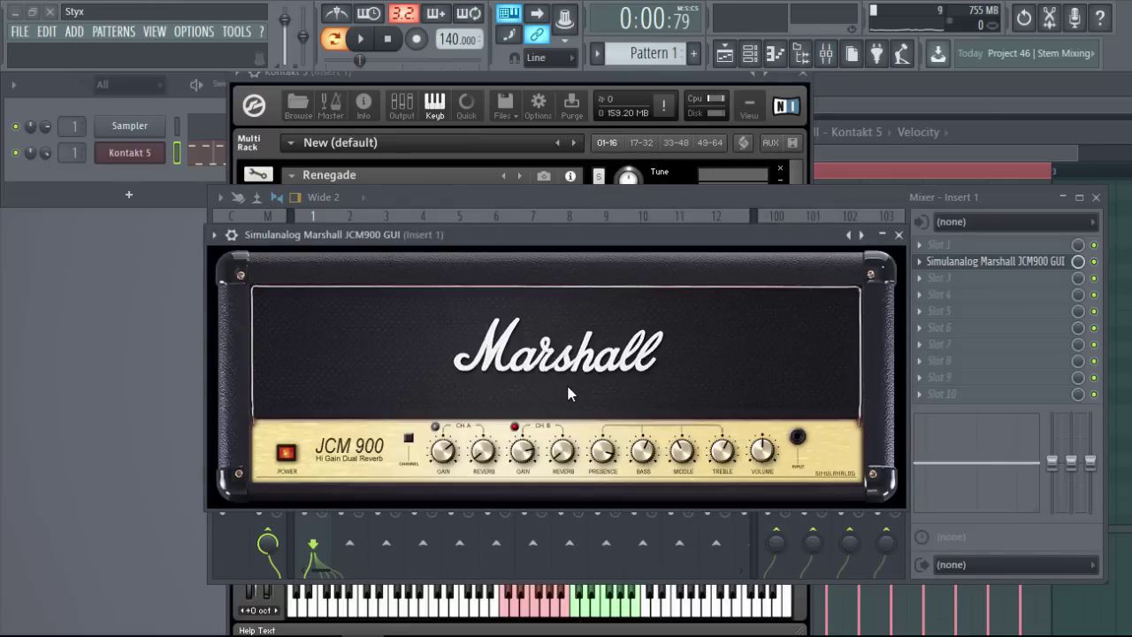
left_click(898, 234)
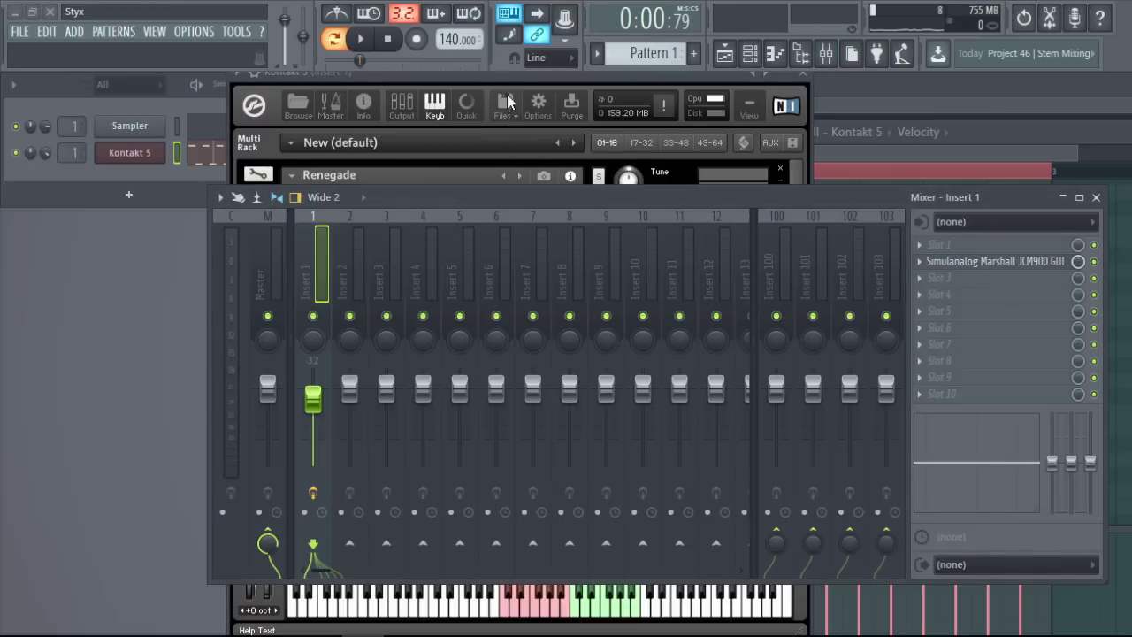
- Return to Renegade in Kontakt and play the pattern to hear both pickups through the Marshall amp, ending with playback stopped
left_click(464, 78)
left_click(361, 38)
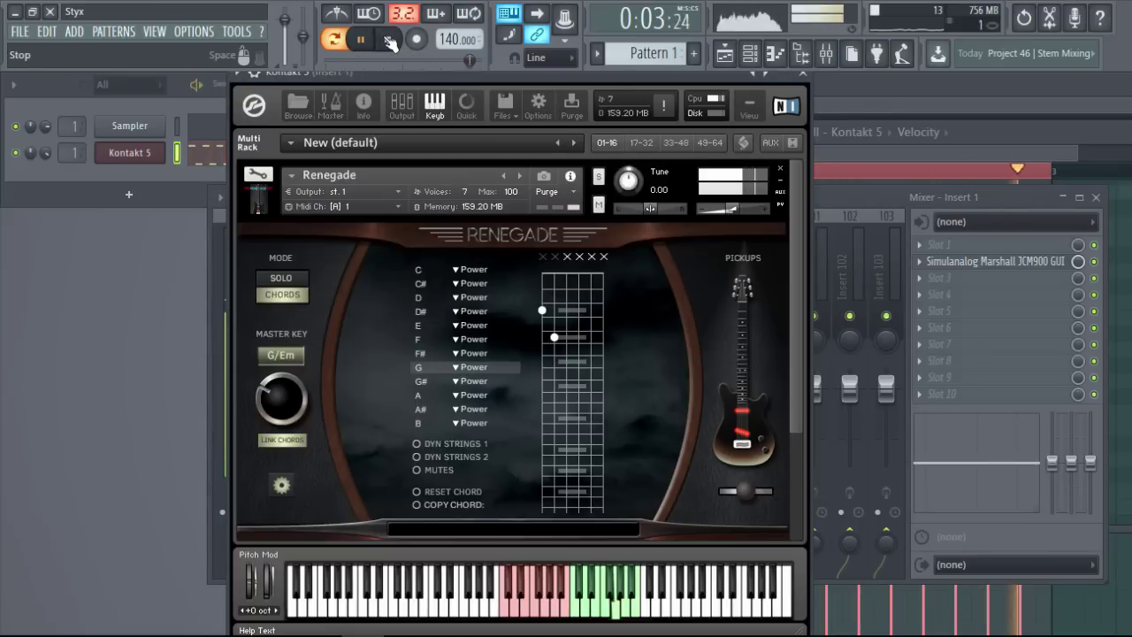
left_click(389, 42)
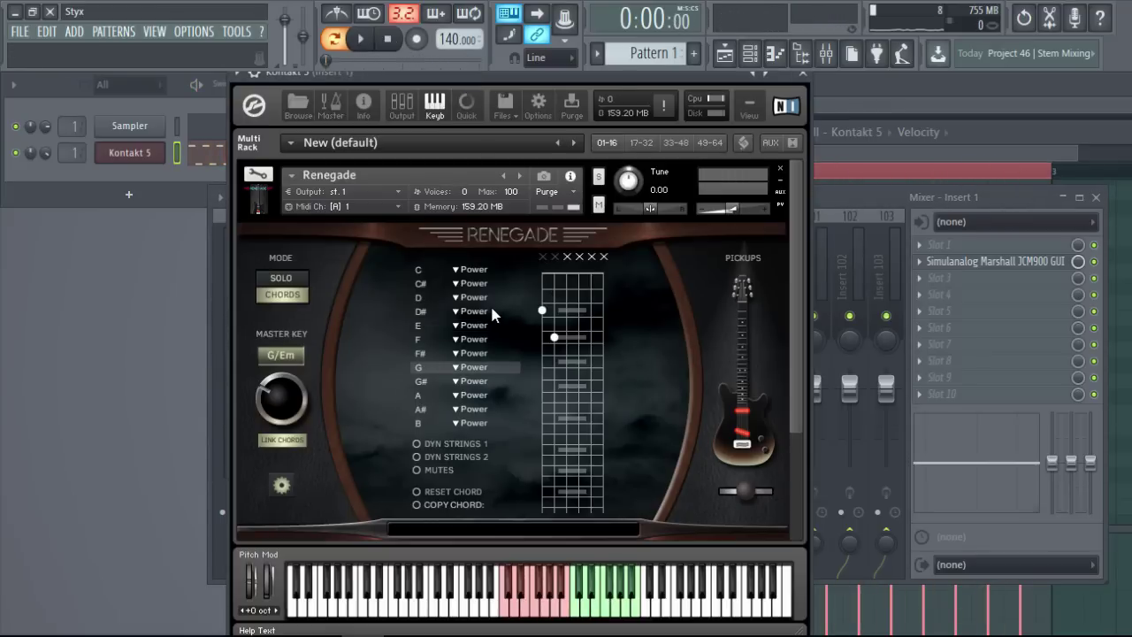